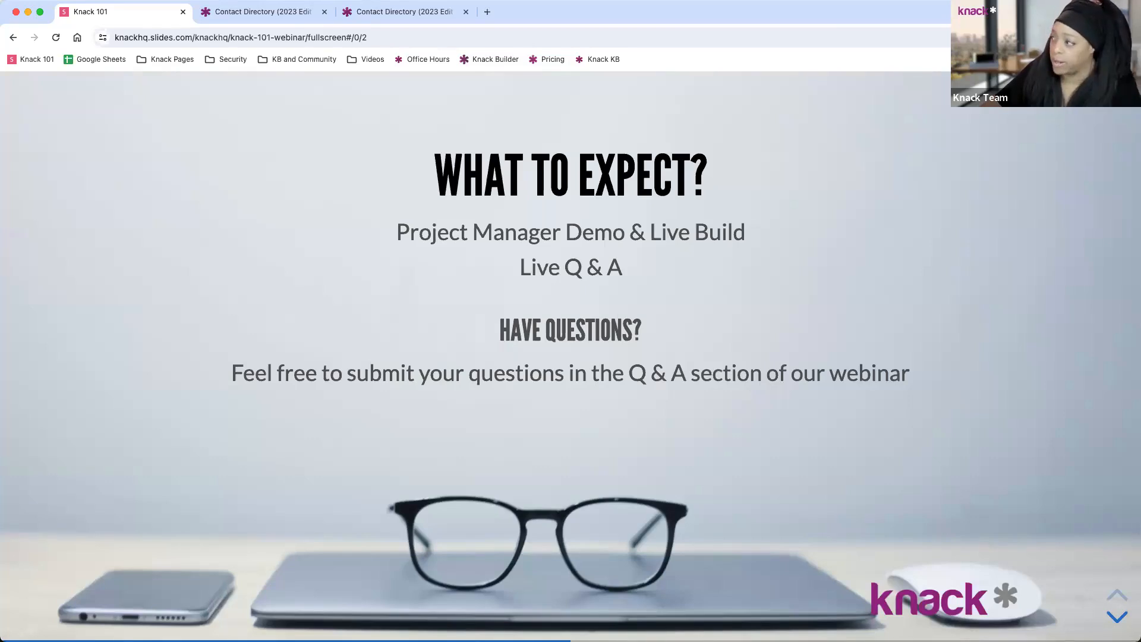
# Advance the Slides.com deck to the Q & A slide and bring up the Contact Directory builder.
pyautogui.click(1117, 619)
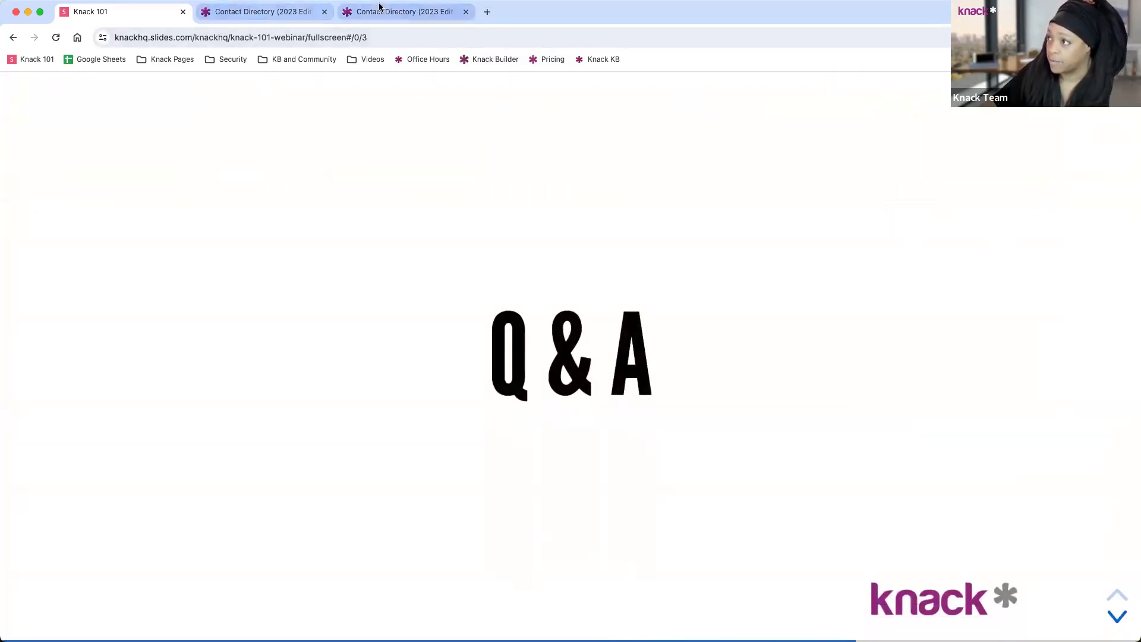
pyautogui.click(273, 12)
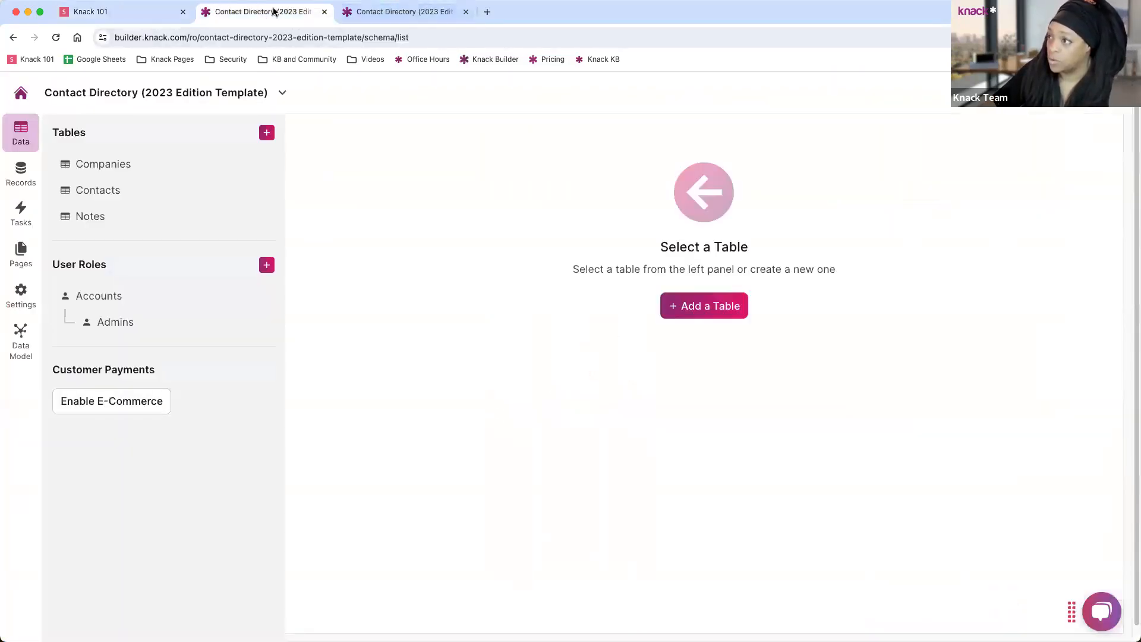
# Switch to the live Contact Directory app's Companies page listing 13 companies.
pyautogui.click(382, 18)
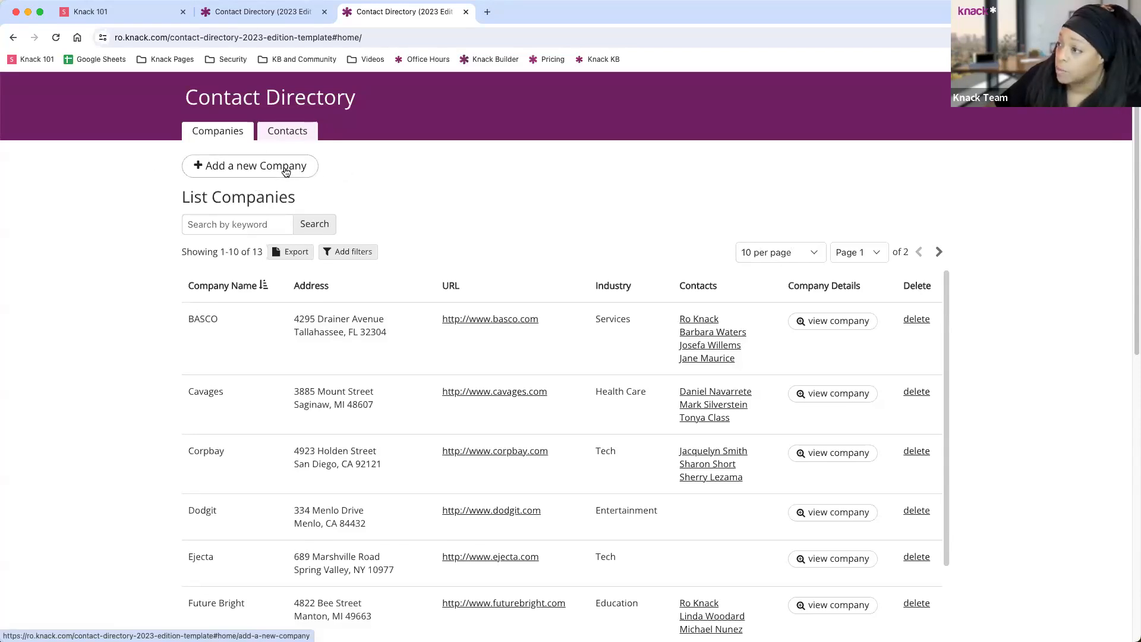
# Submit a new Tech-industry company named 'Knack' and return to the 14-company list.
pyautogui.click(284, 170)
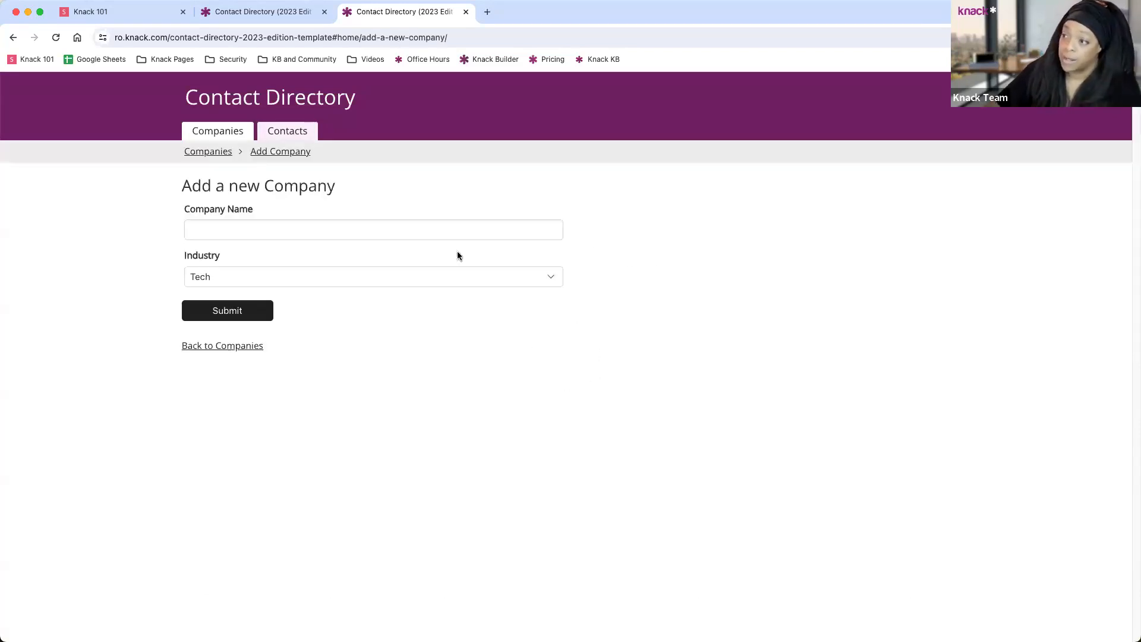
pyautogui.click(233, 231)
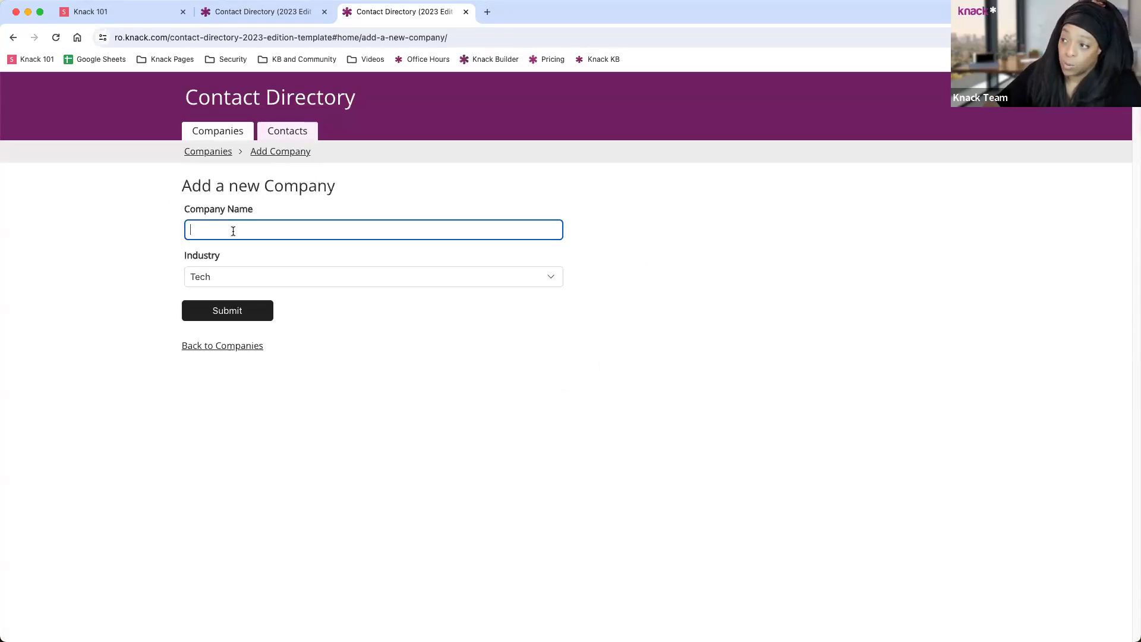
pyautogui.write('Knack')
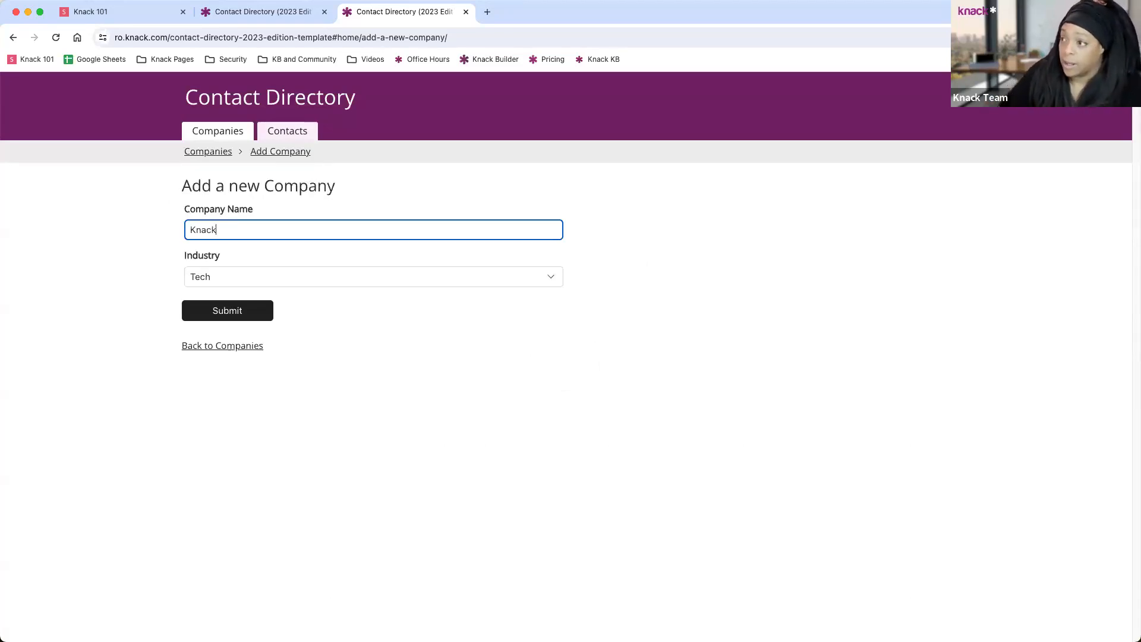
pyautogui.click(211, 310)
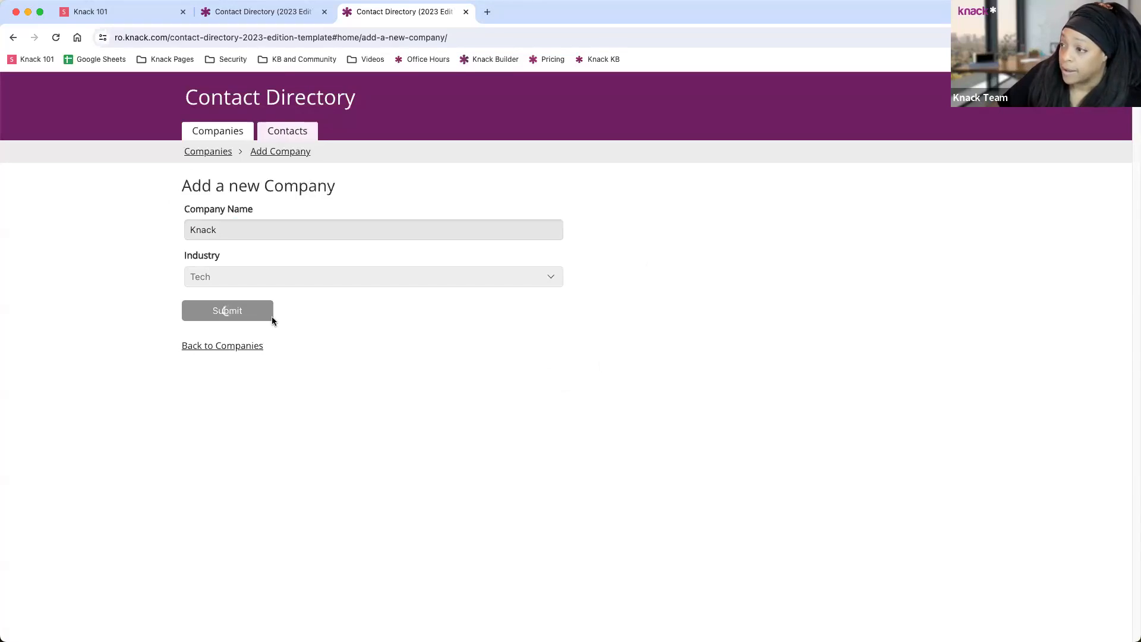
pyautogui.click(233, 247)
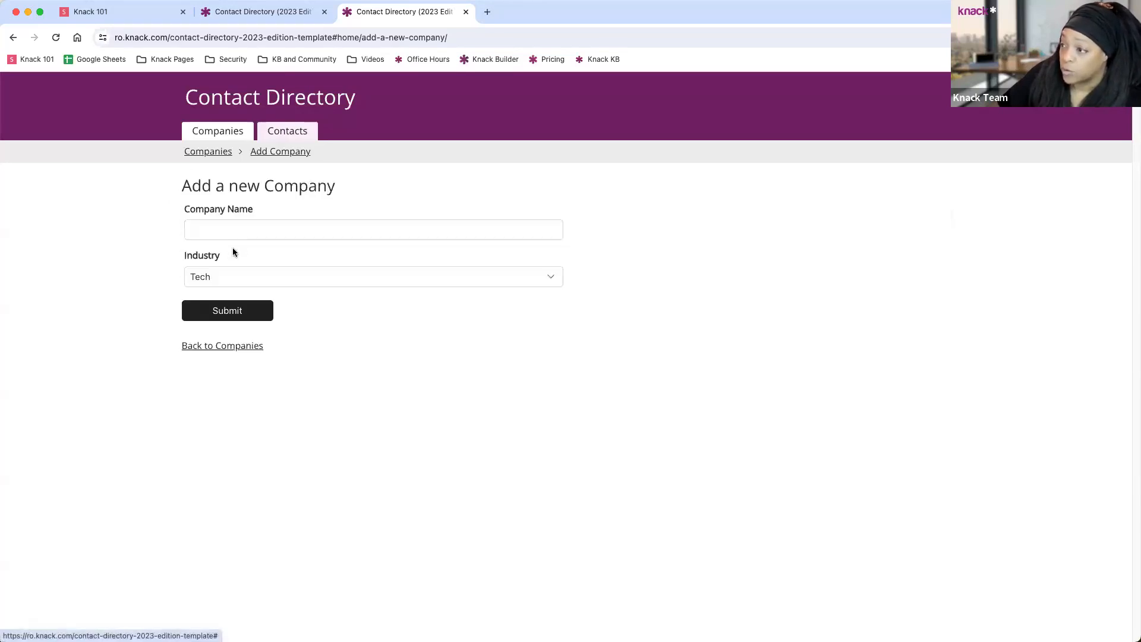
pyautogui.click(236, 349)
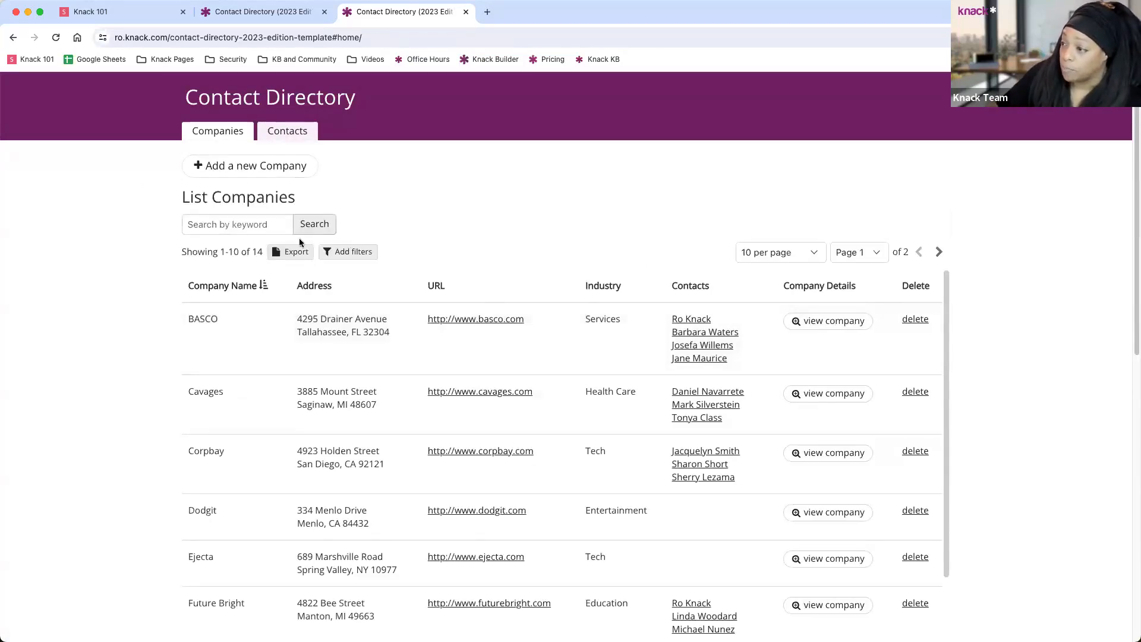
# Confirm the Knack row in the company list, then open BASCO's company details.
pyautogui.scroll(-6, 551, 303)
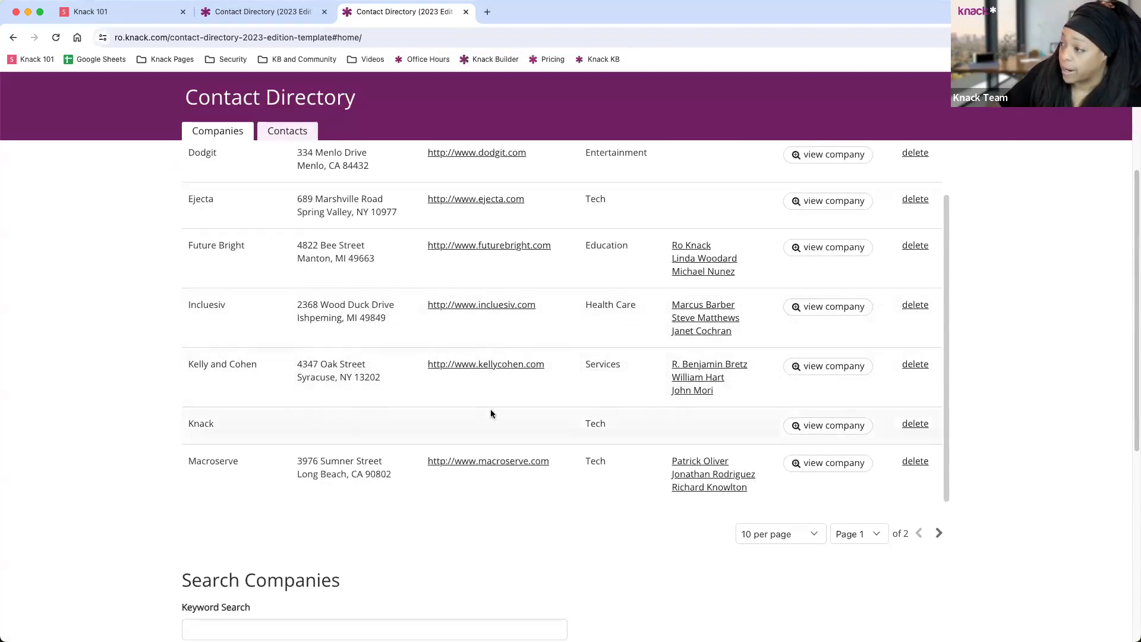
pyautogui.scroll(3, 838, 380)
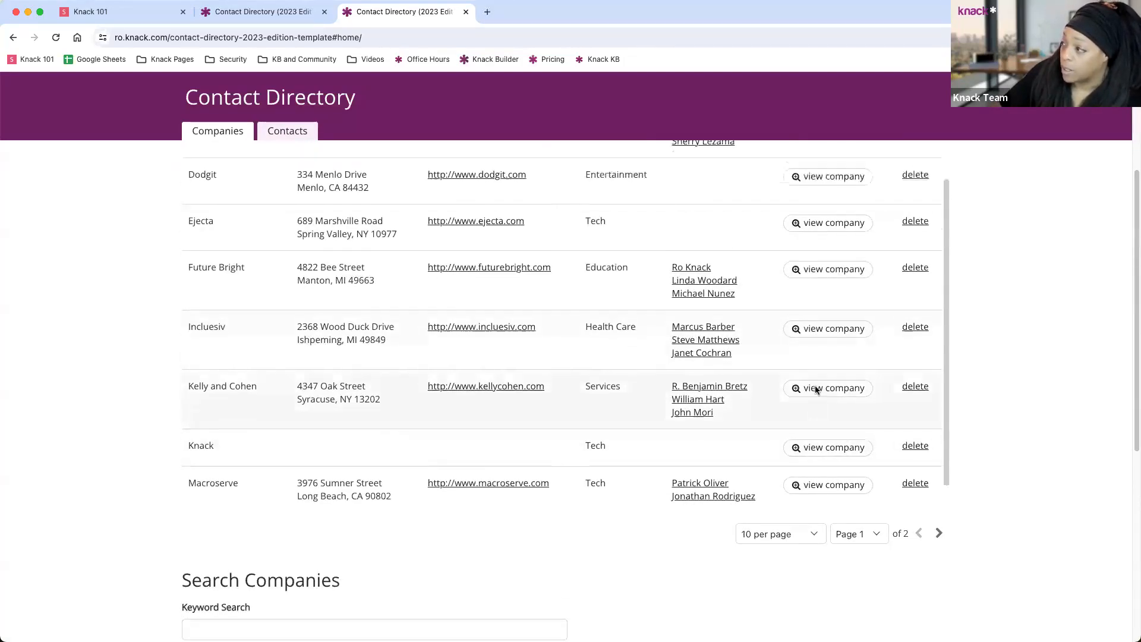
pyautogui.scroll(5, 834, 236)
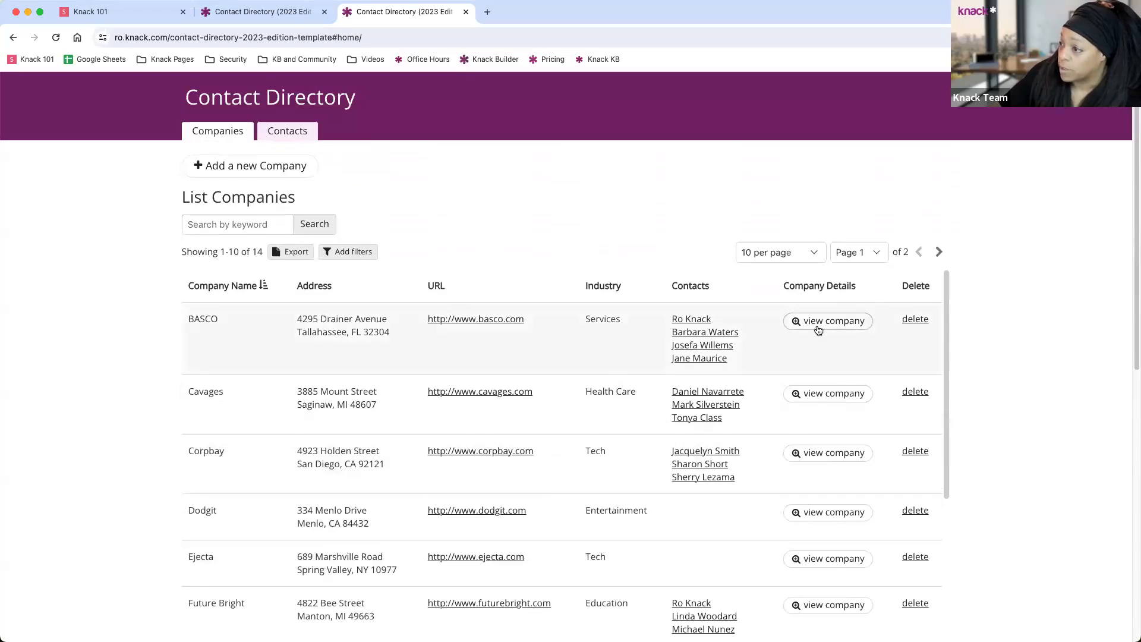
pyautogui.click(822, 328)
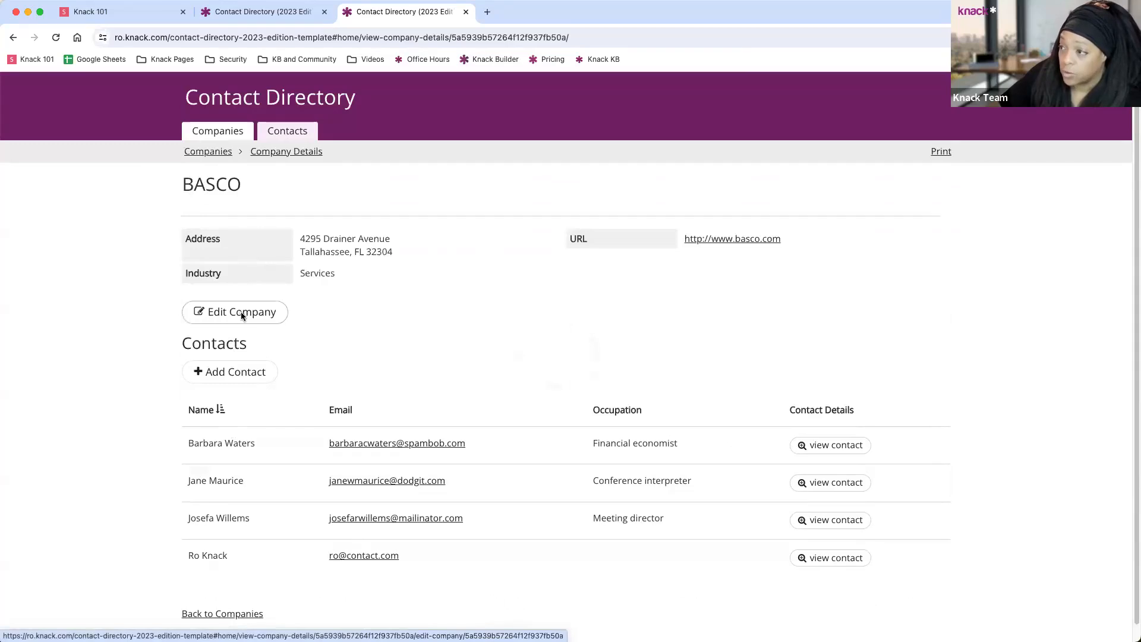
pyautogui.click(241, 314)
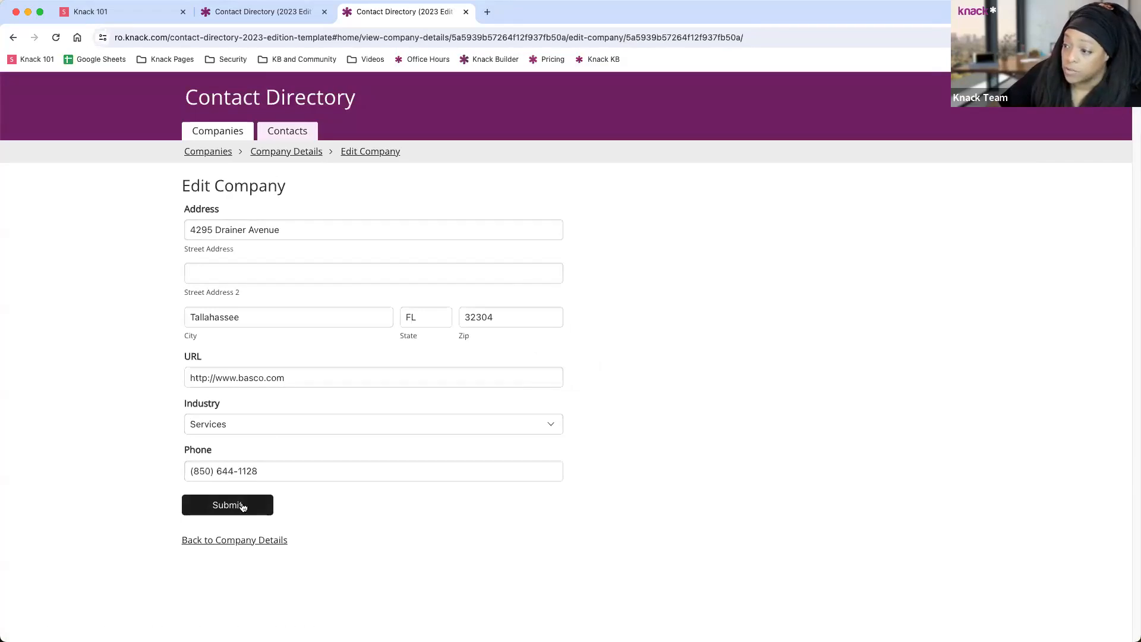
pyautogui.click(233, 540)
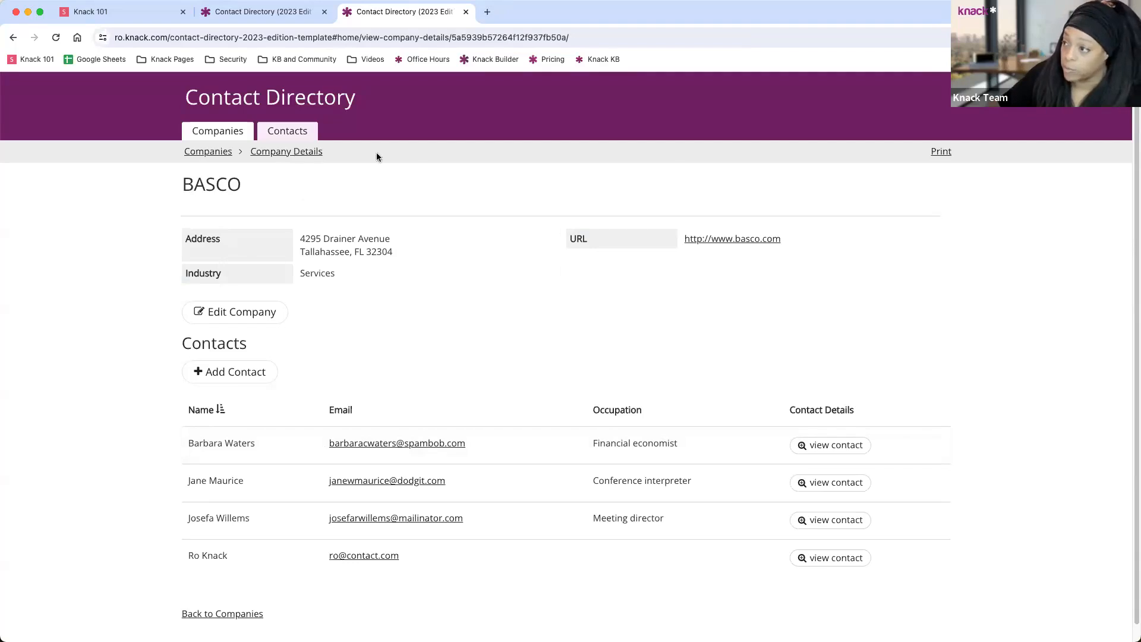
pyautogui.scroll(-1, 569, 358)
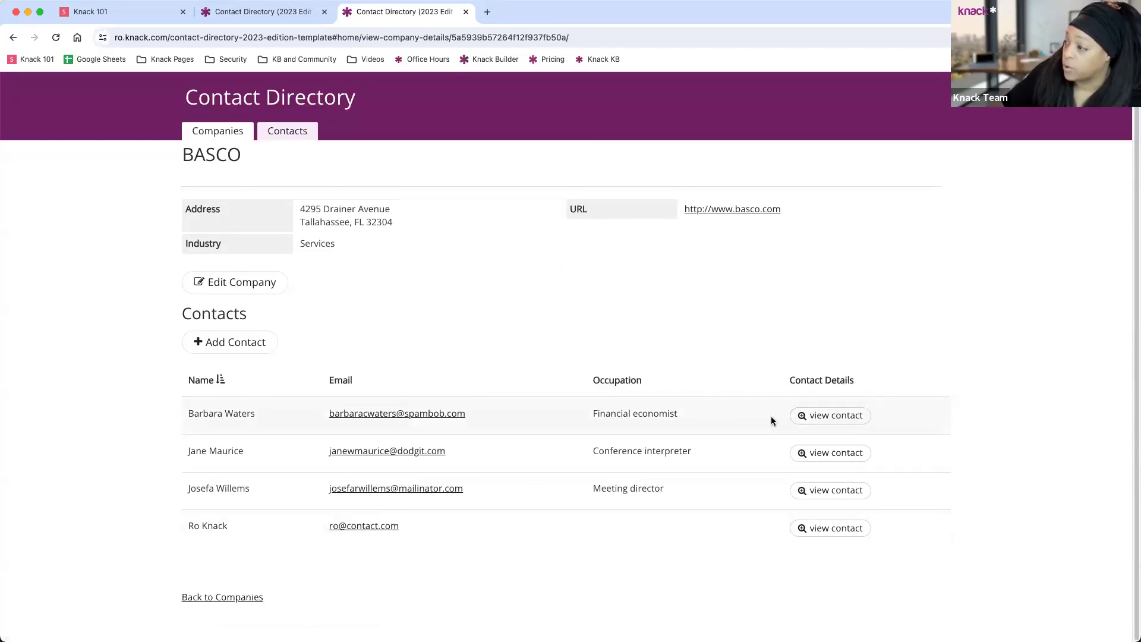
# Save the note 'New notes' on BASCO's first contact and return to BASCO's details.
pyautogui.click(835, 418)
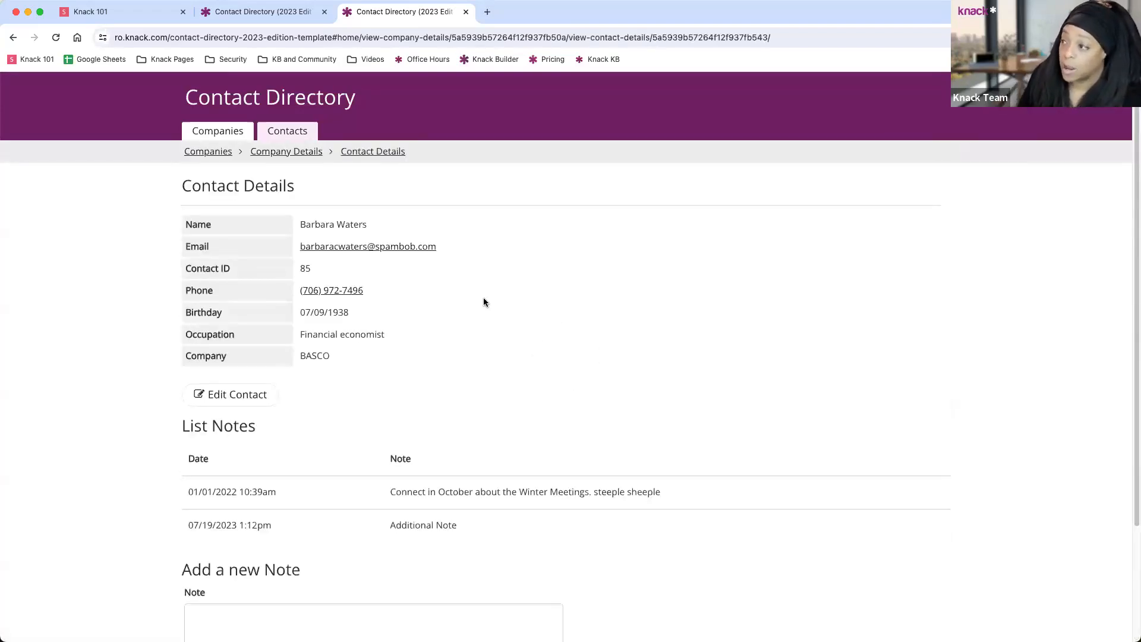
pyautogui.scroll(-3, 471, 272)
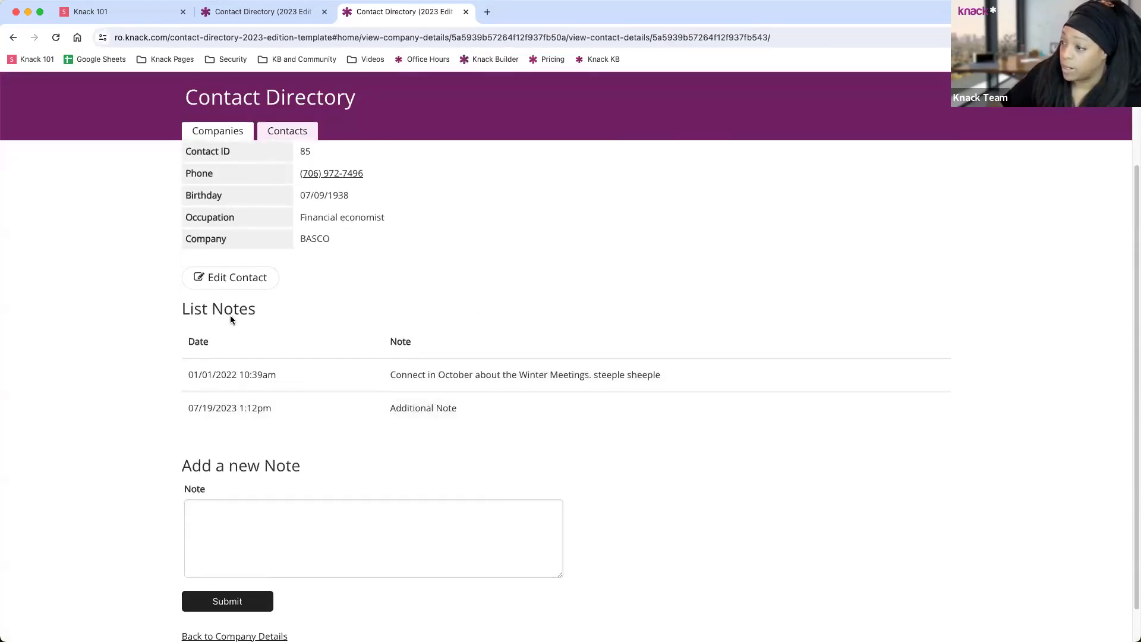
pyautogui.click(240, 534)
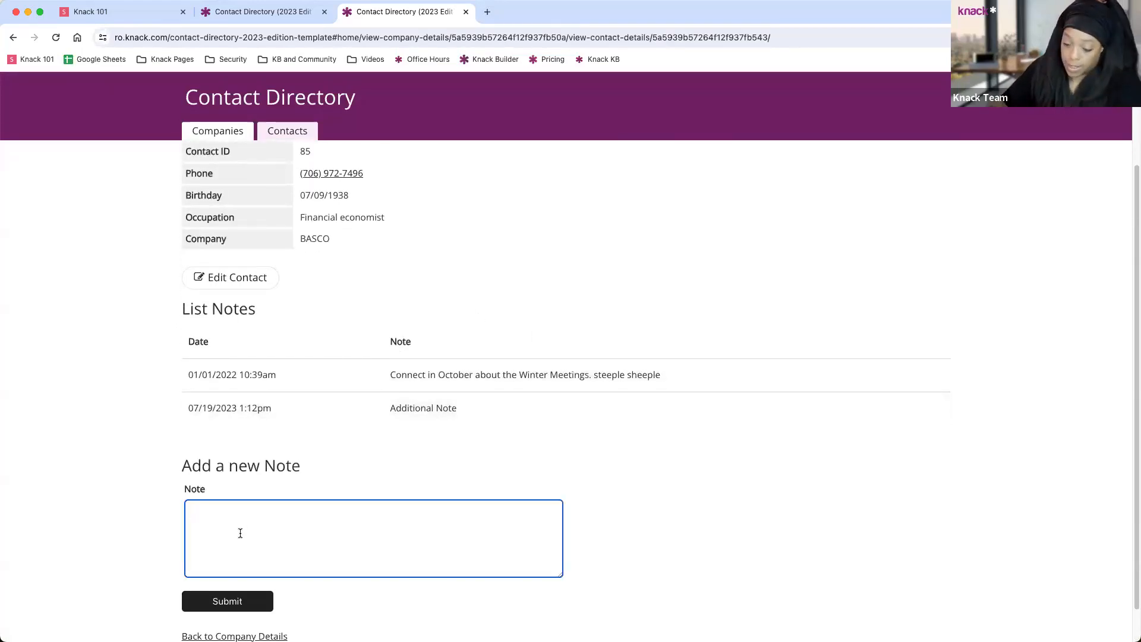
pyautogui.write('New')
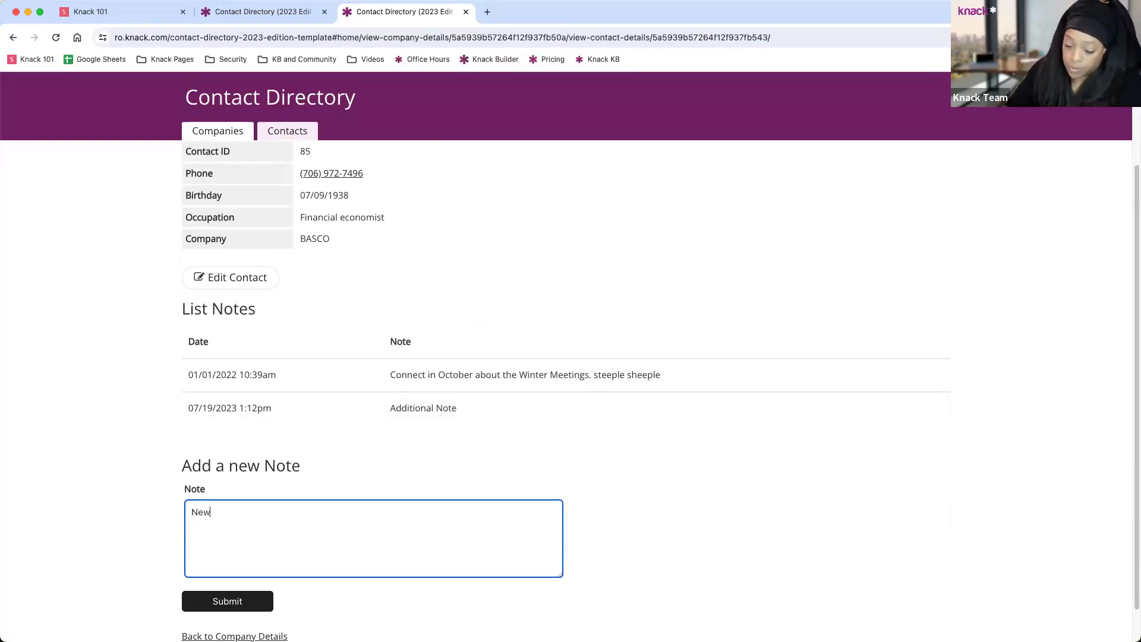
pyautogui.write(' notes')
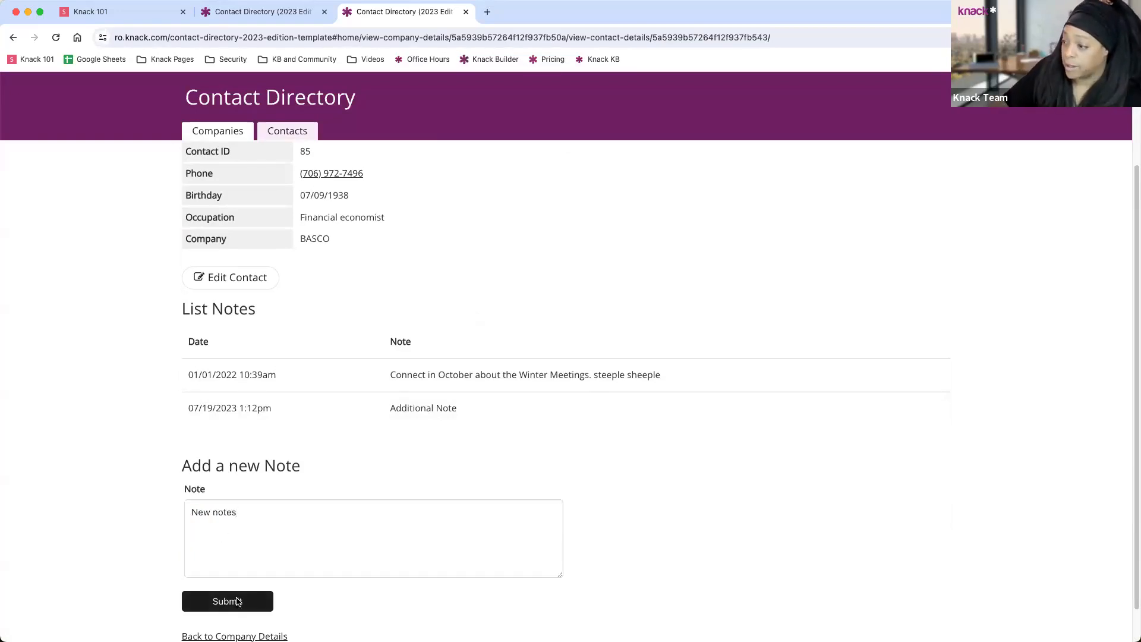
pyautogui.click(236, 597)
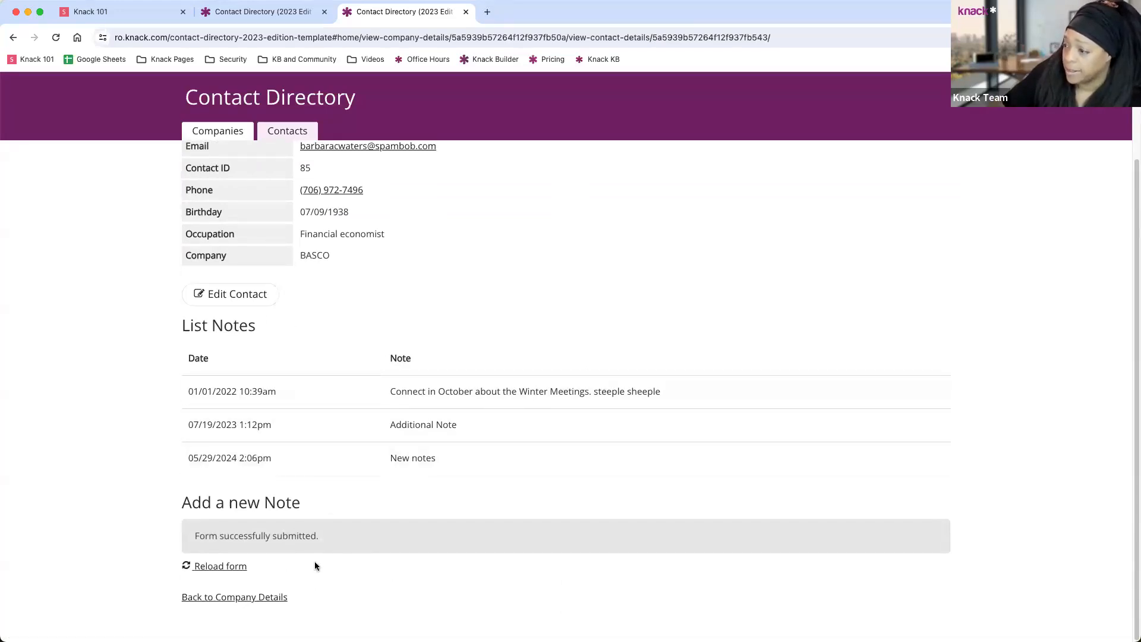
pyautogui.click(275, 597)
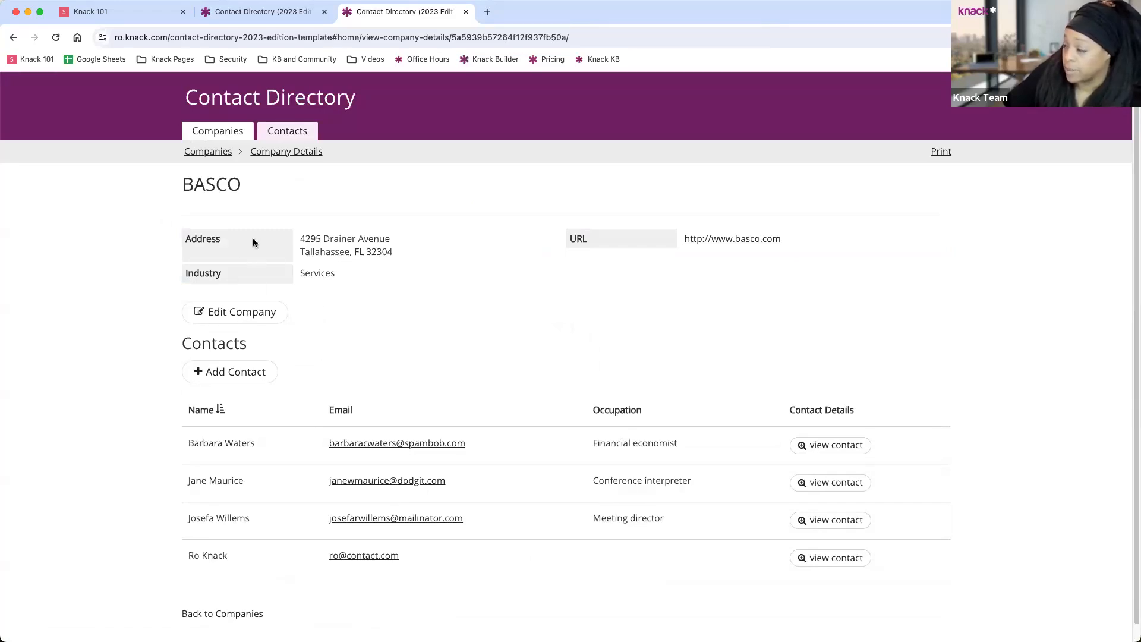
# Return to the Companies page and scroll down to the Search Companies form.
pyautogui.click(221, 615)
pyautogui.scroll(-3, 449, 316)
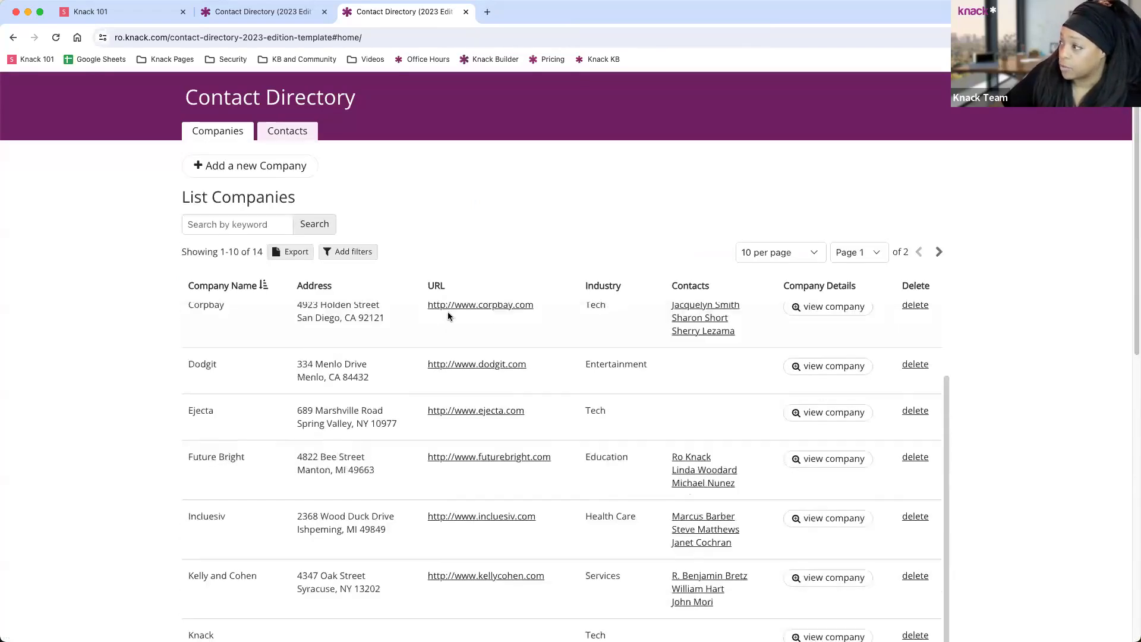
pyautogui.scroll(-10, 1082, 336)
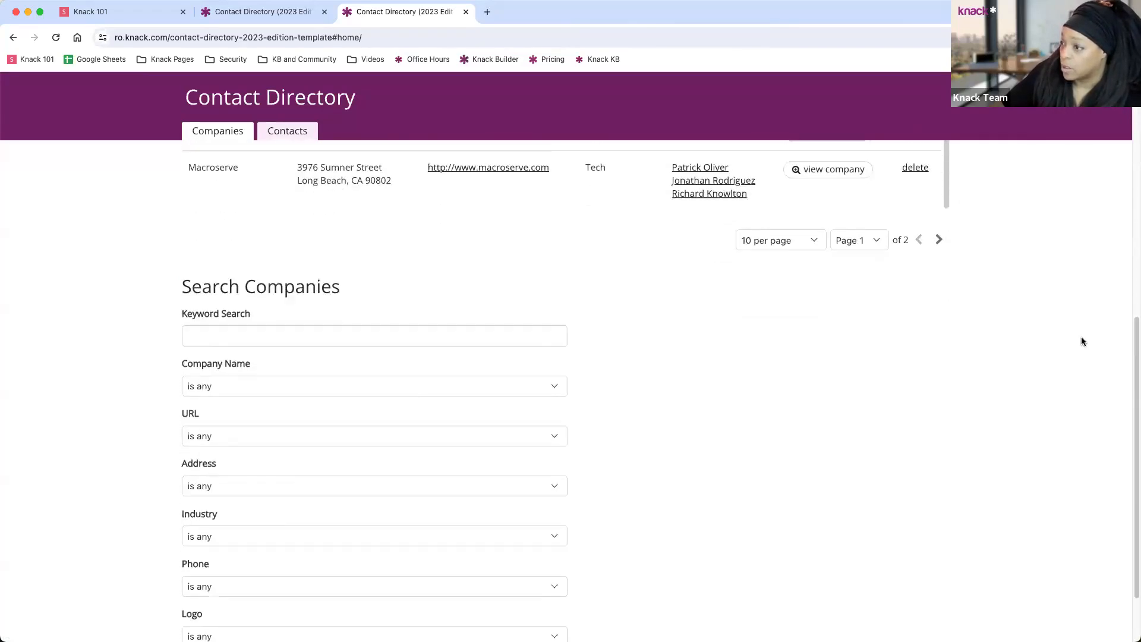
pyautogui.scroll(-3, 1082, 341)
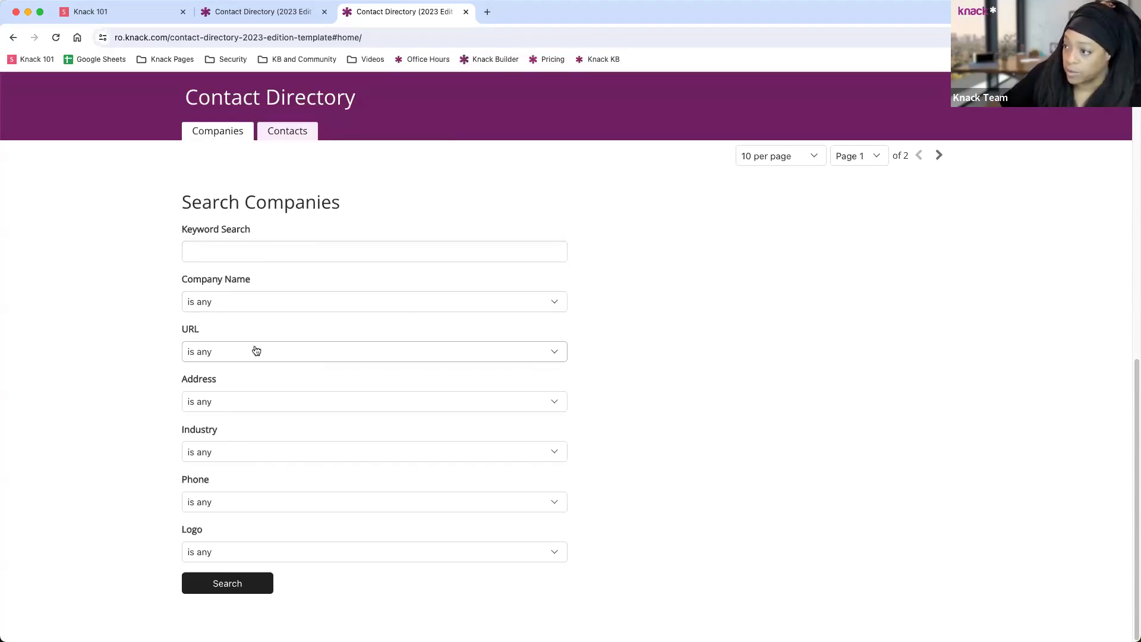
# Search companies with Industry 'is Tech', returning Corpbay, Ejecta, Knack and Macroserve.
pyautogui.click(250, 451)
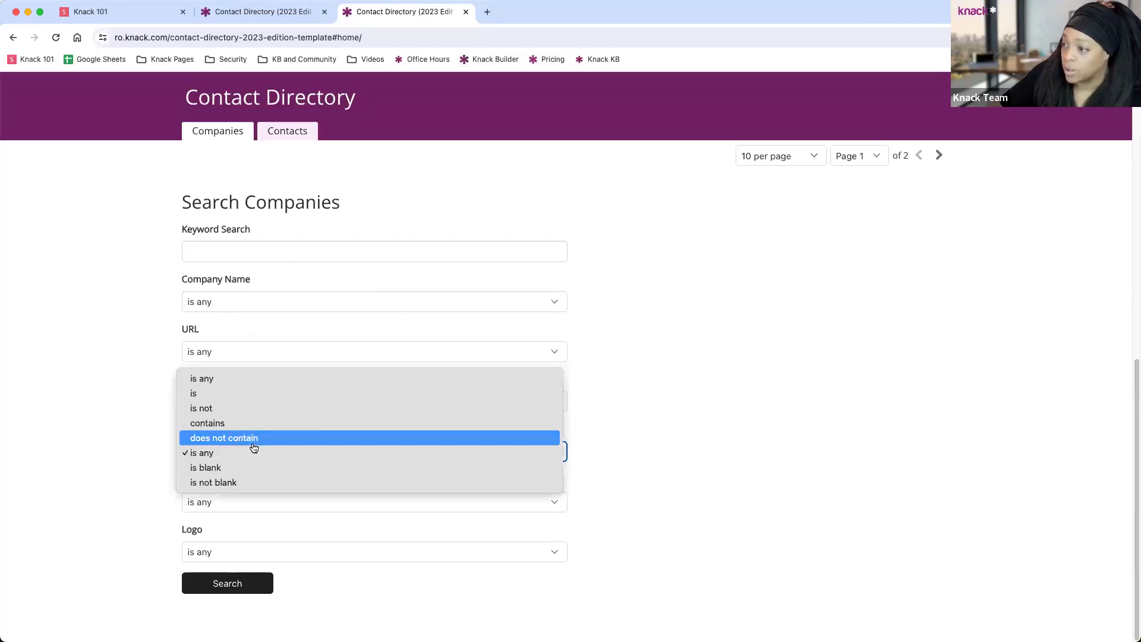
pyautogui.click(236, 393)
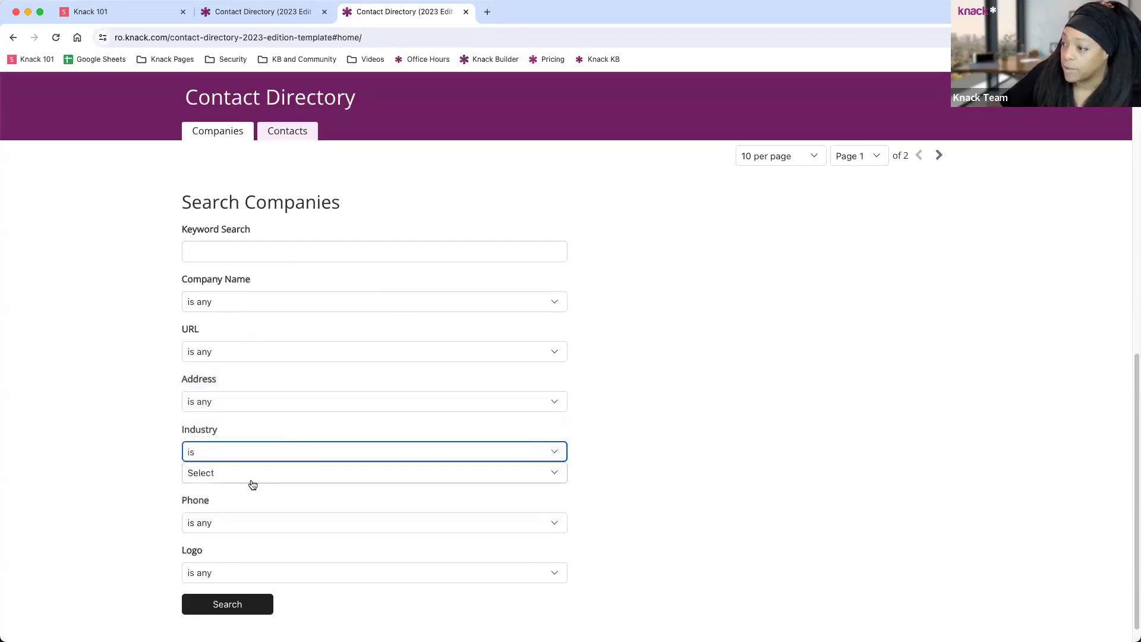
pyautogui.click(242, 474)
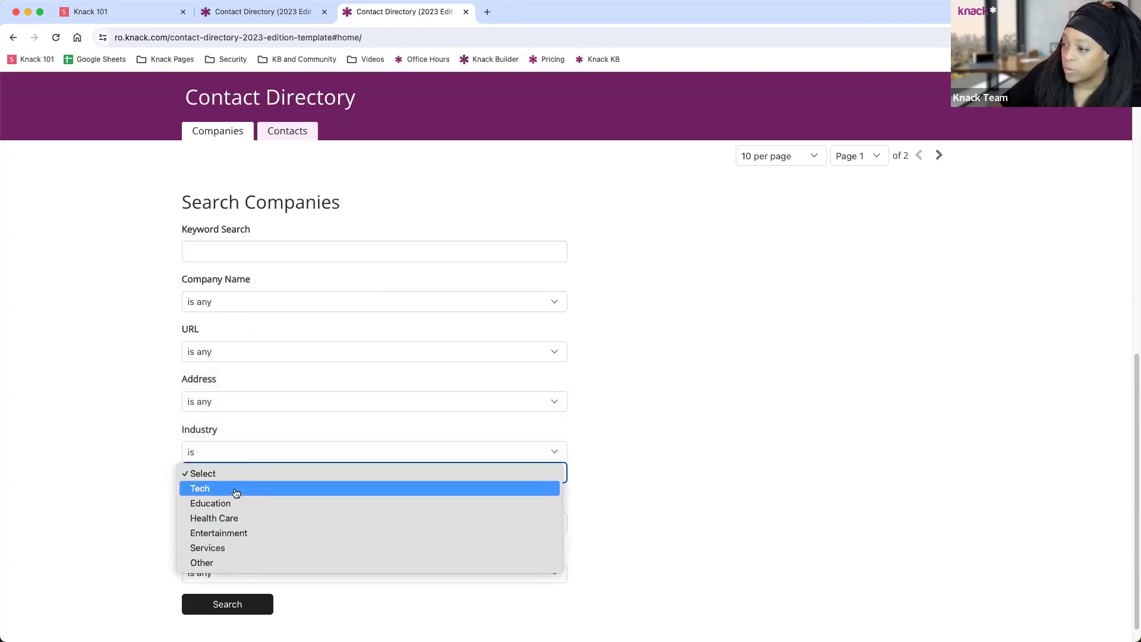
pyautogui.click(236, 491)
pyautogui.scroll(-1, 605, 427)
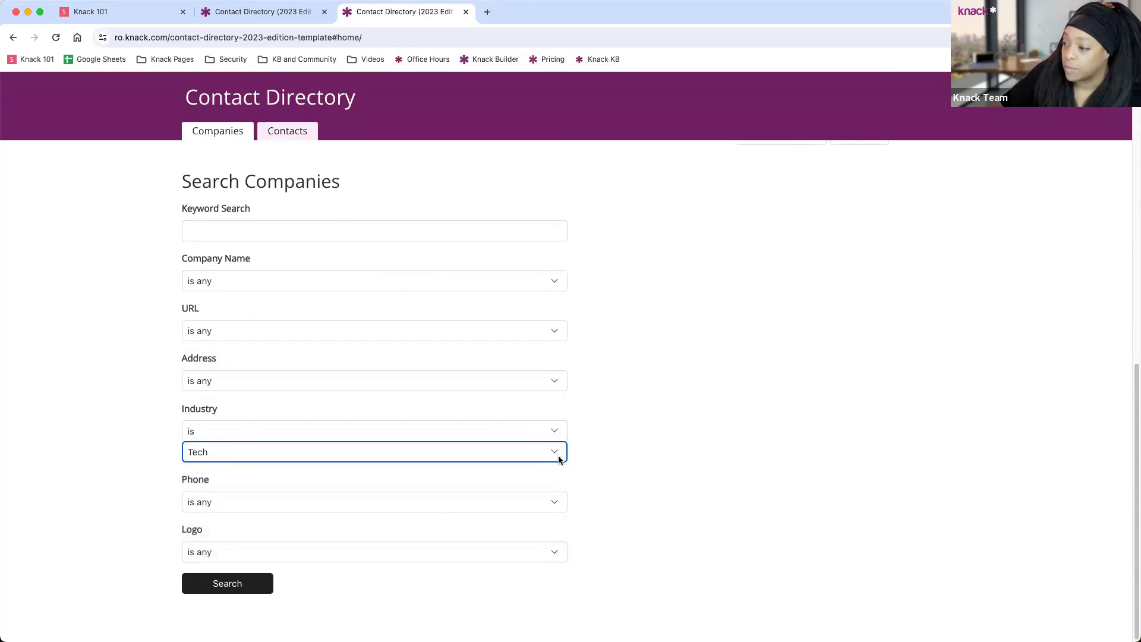
pyautogui.click(233, 585)
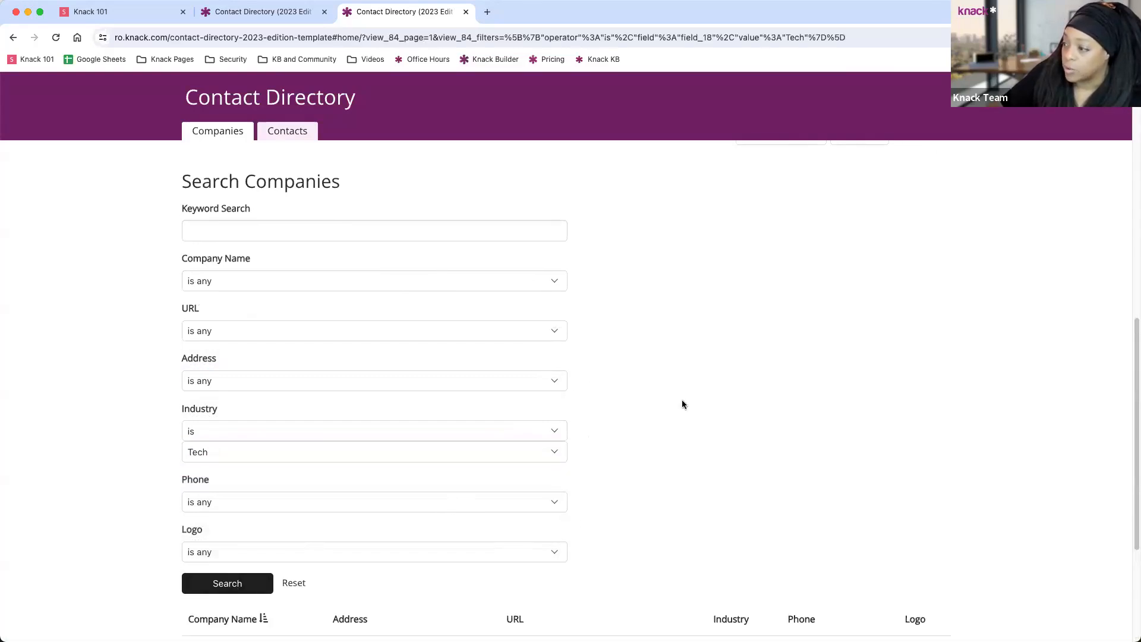
pyautogui.scroll(-5, 683, 405)
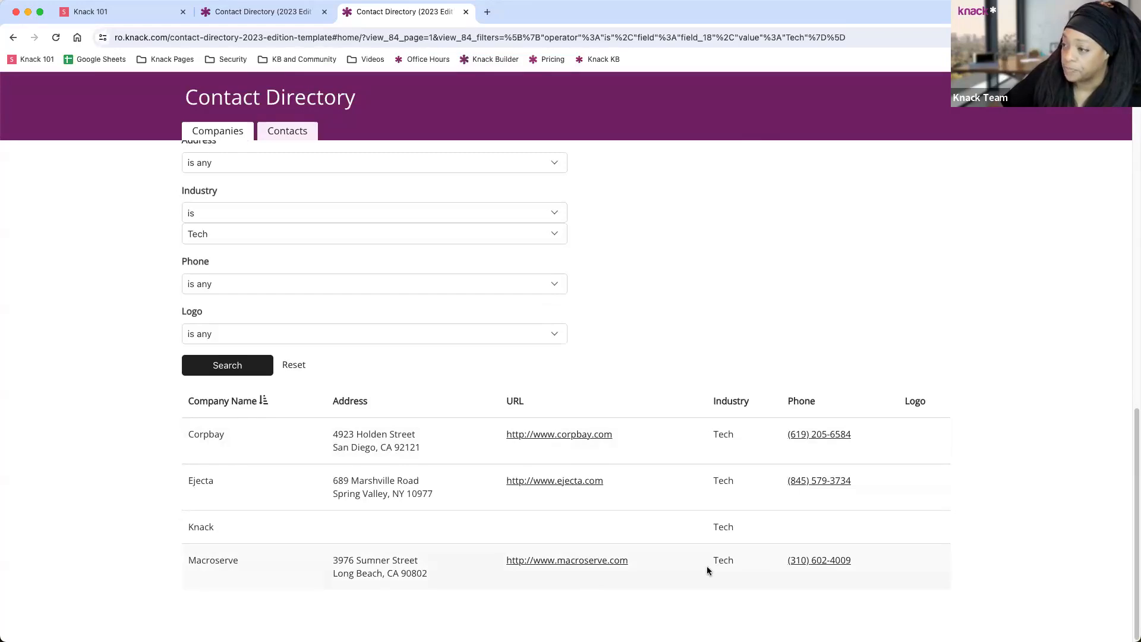
pyautogui.scroll(12, 479, 420)
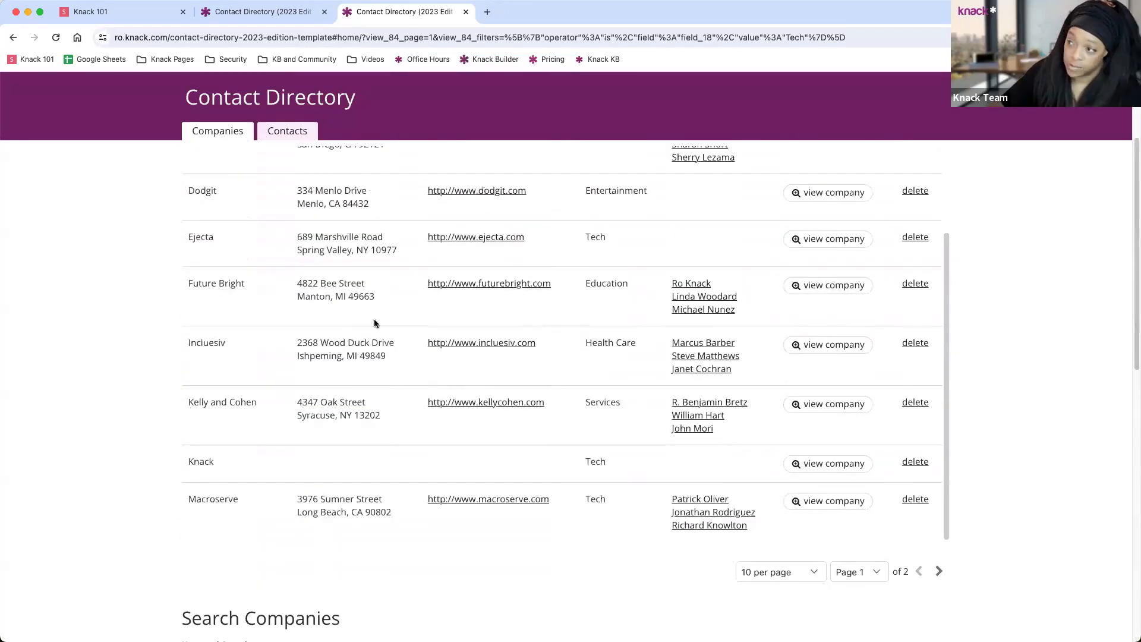
pyautogui.scroll(3, 374, 323)
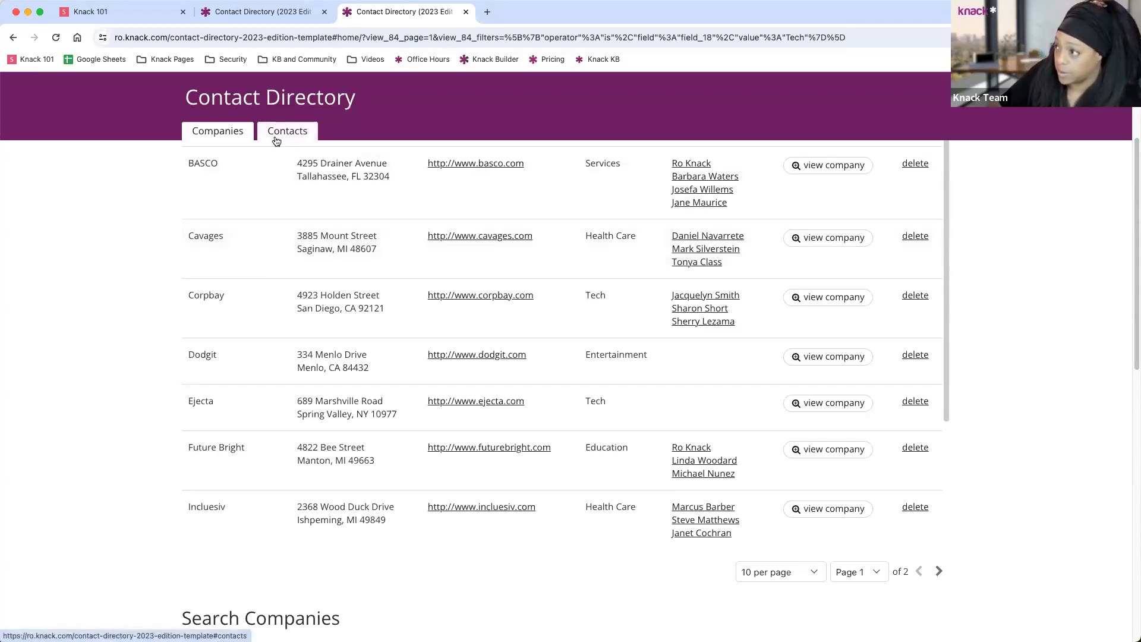
pyautogui.scroll(3, 297, 142)
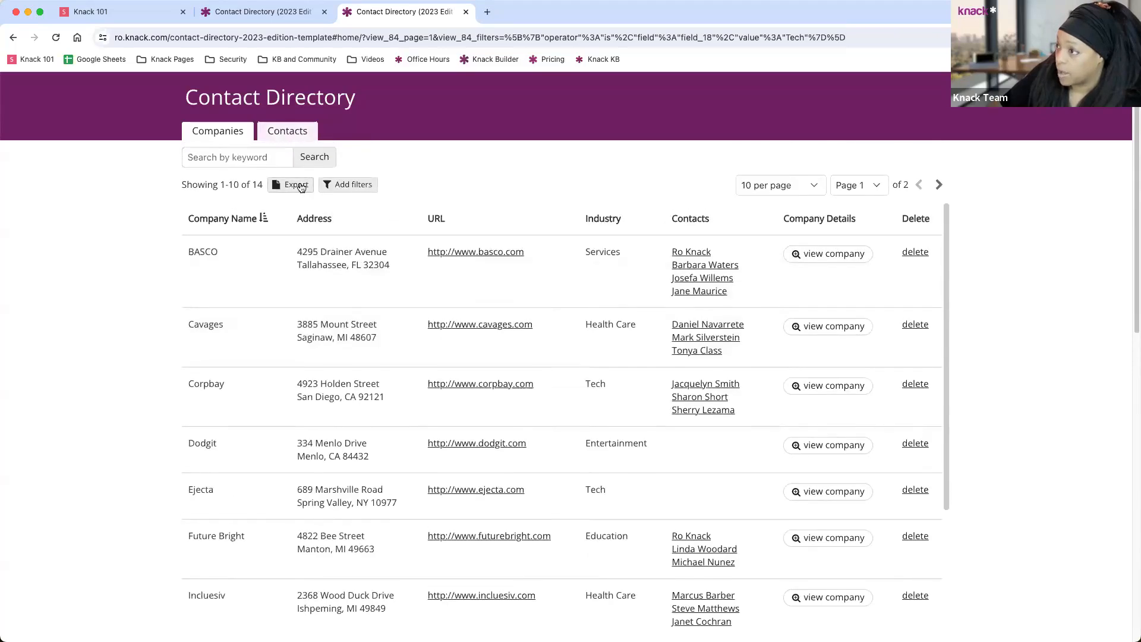
pyautogui.scroll(2, 300, 188)
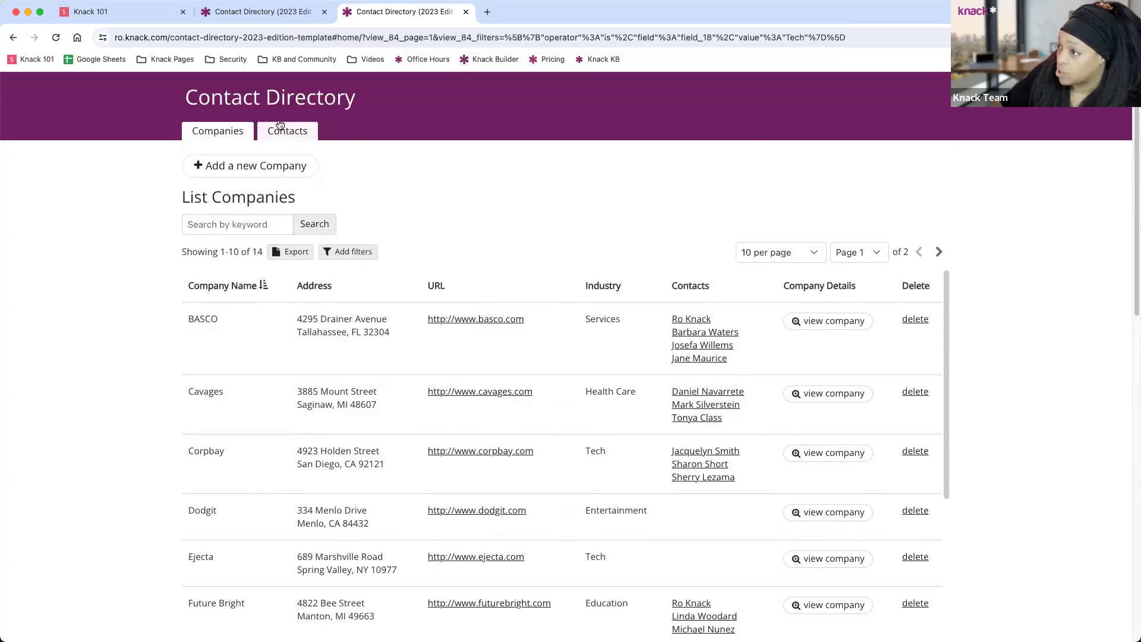
pyautogui.click(288, 135)
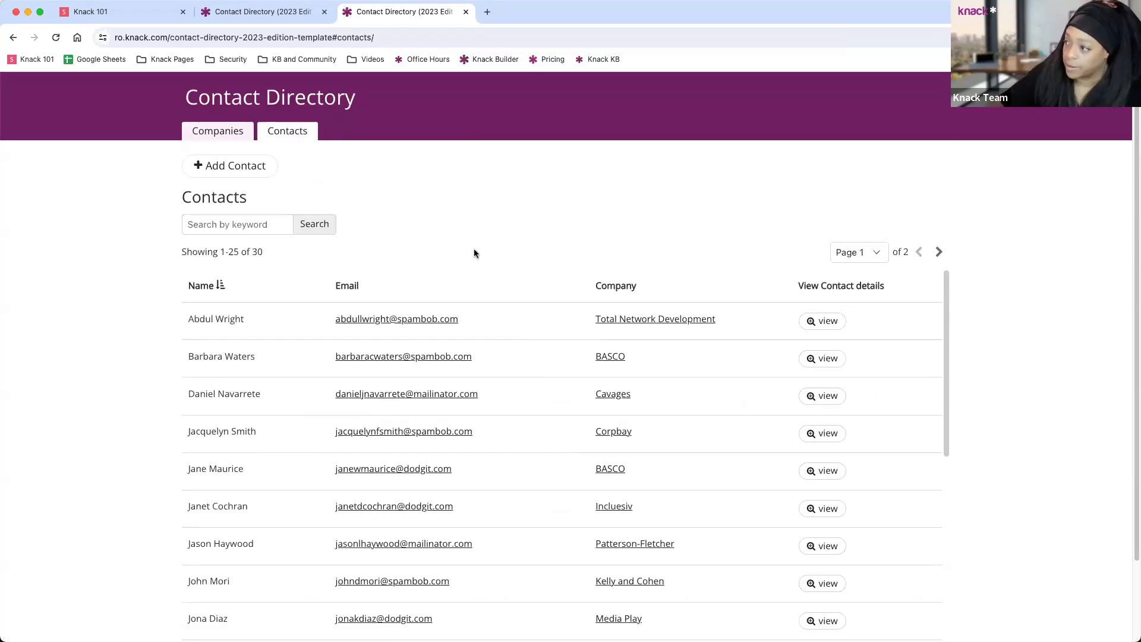
pyautogui.scroll(-2, 624, 404)
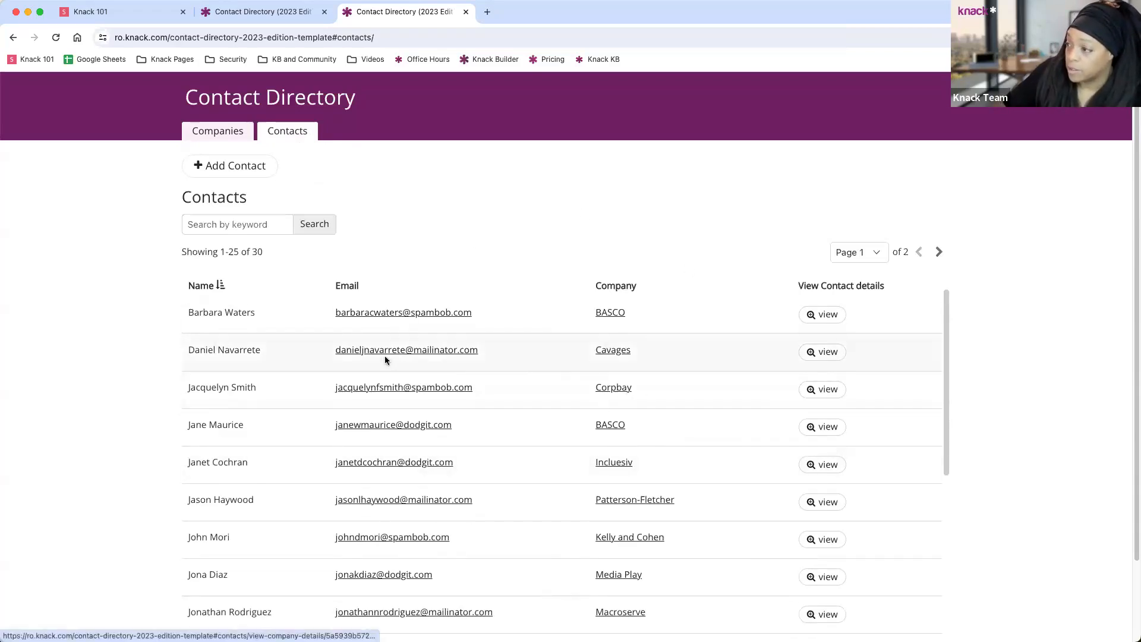
pyautogui.scroll(-4, 221, 357)
pyautogui.scroll(5, 221, 358)
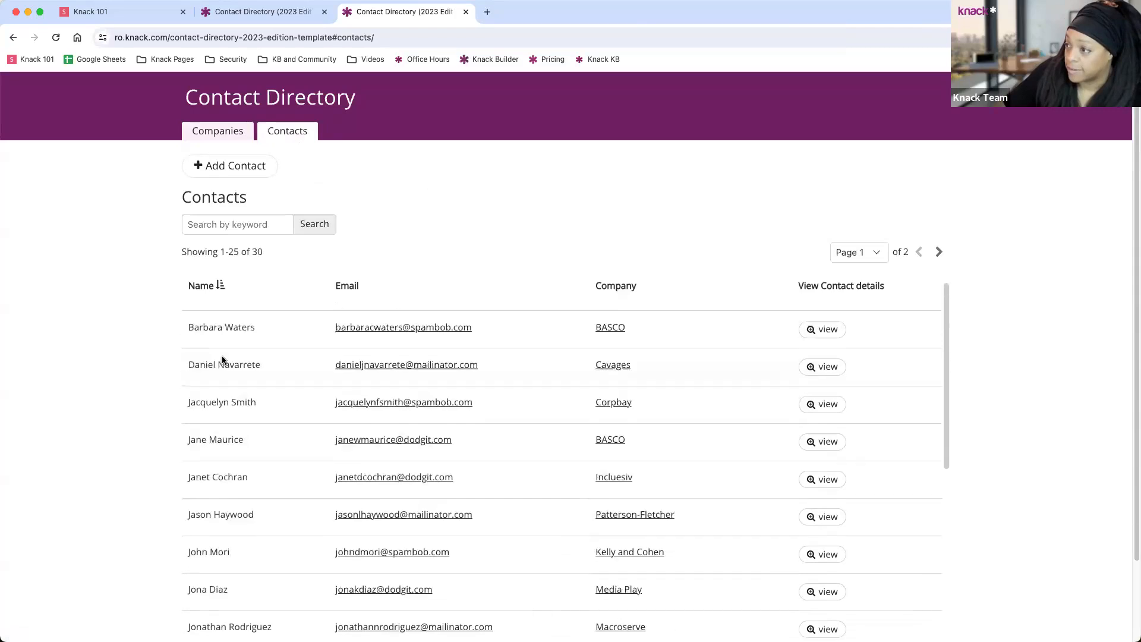
pyautogui.click(815, 324)
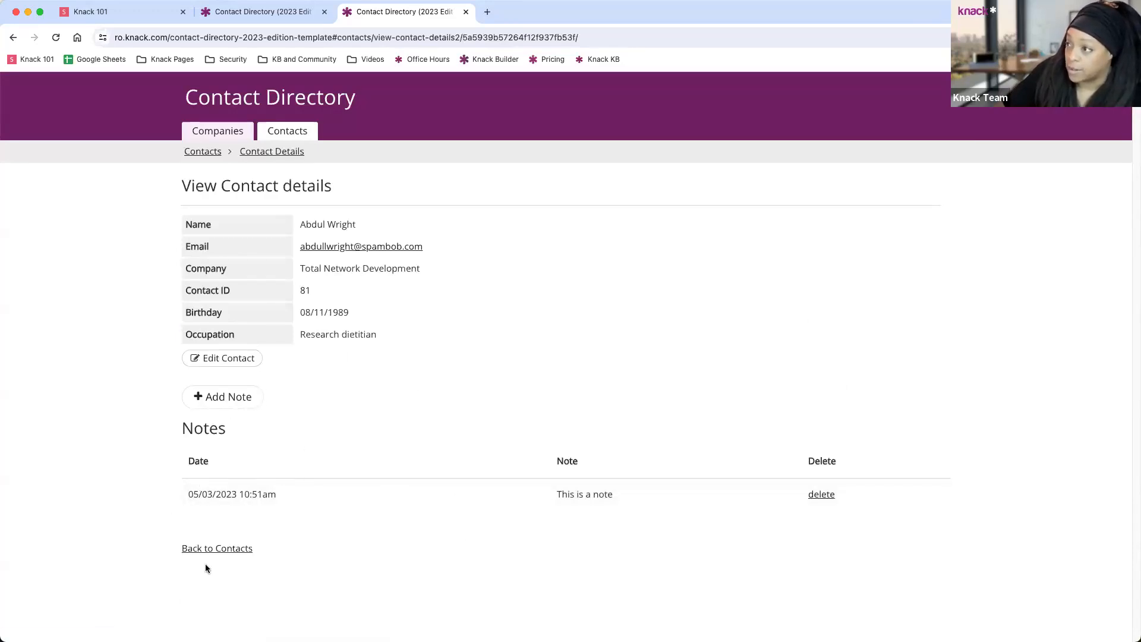
pyautogui.click(205, 548)
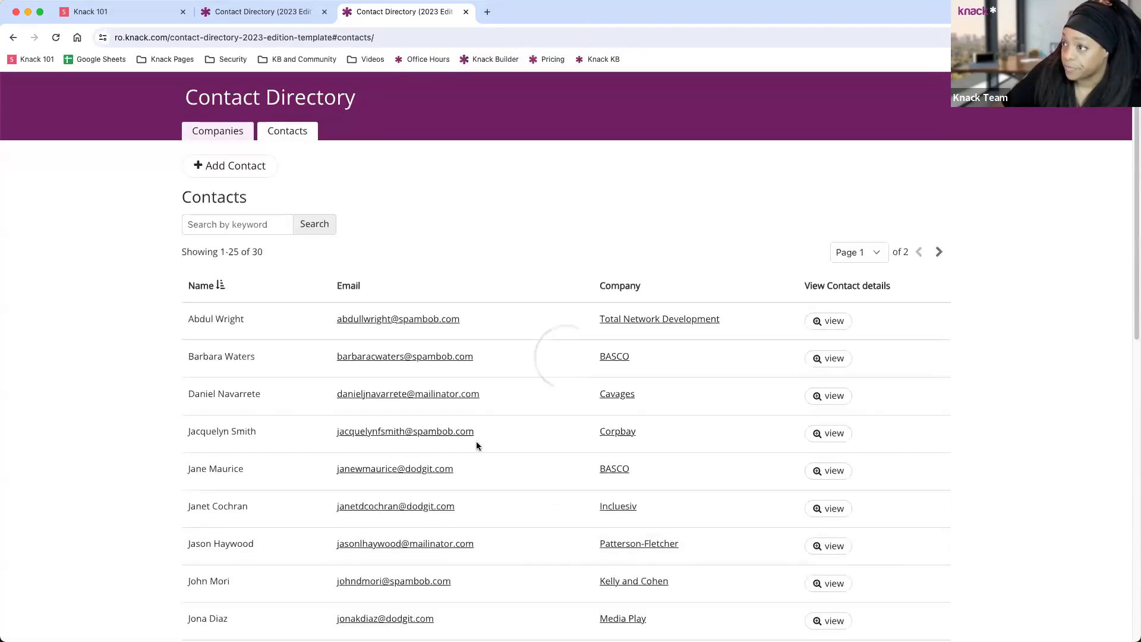
pyautogui.click(219, 133)
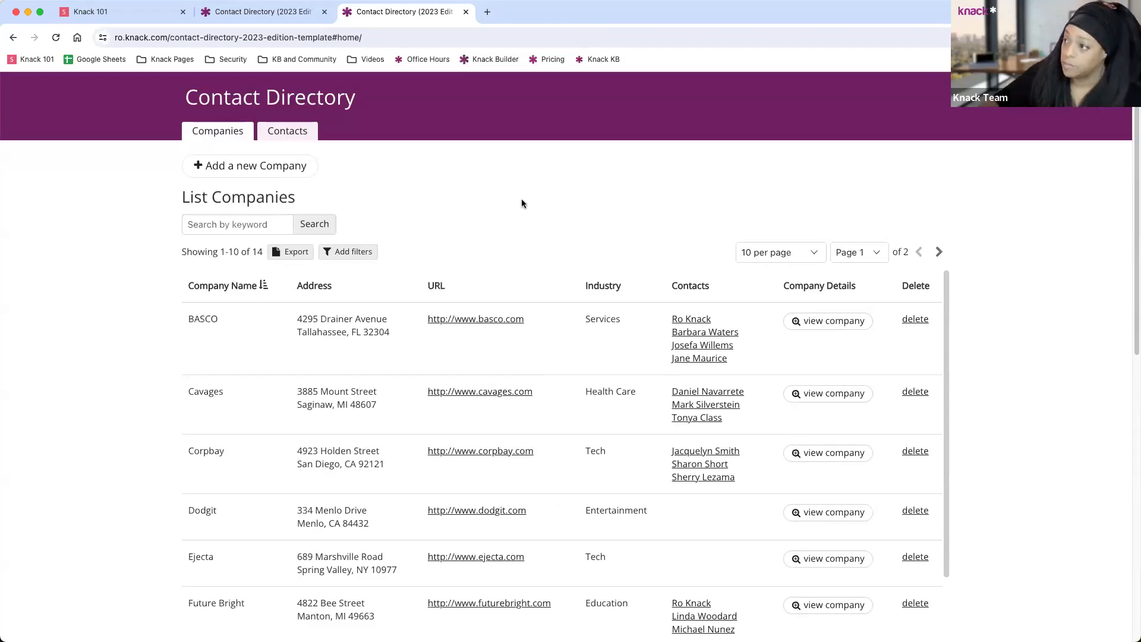
# Switch to the builder's data page showing the Companies, Contacts and Notes tables.
pyautogui.click(243, 18)
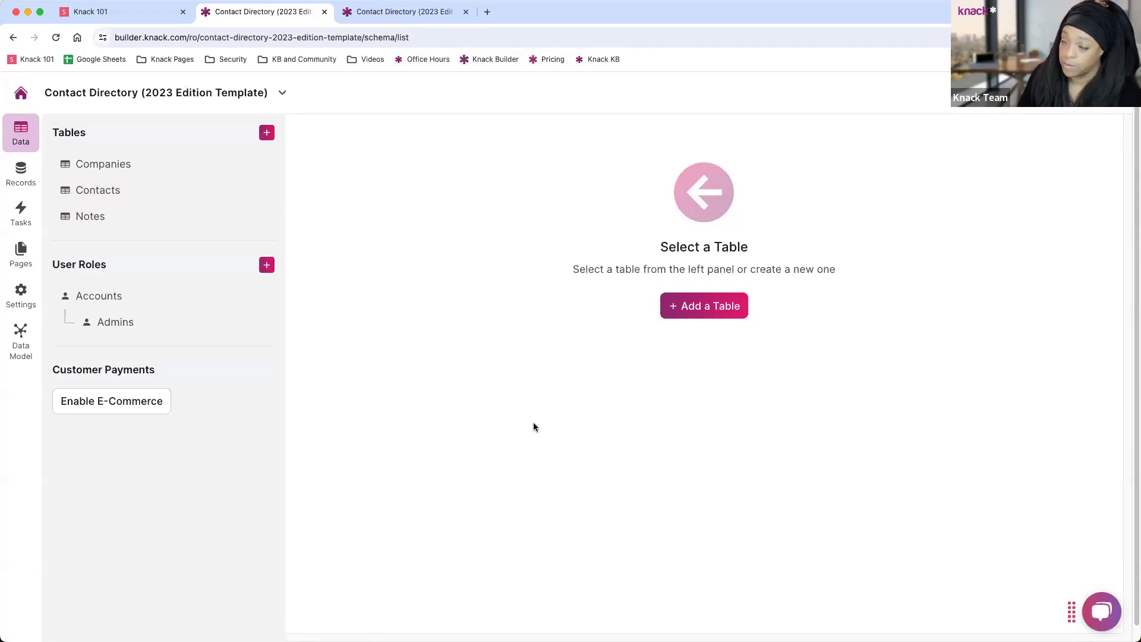
# From the apps dashboard, search 'contact' and open Contact Directory 1 in the builder.
pyautogui.click(22, 94)
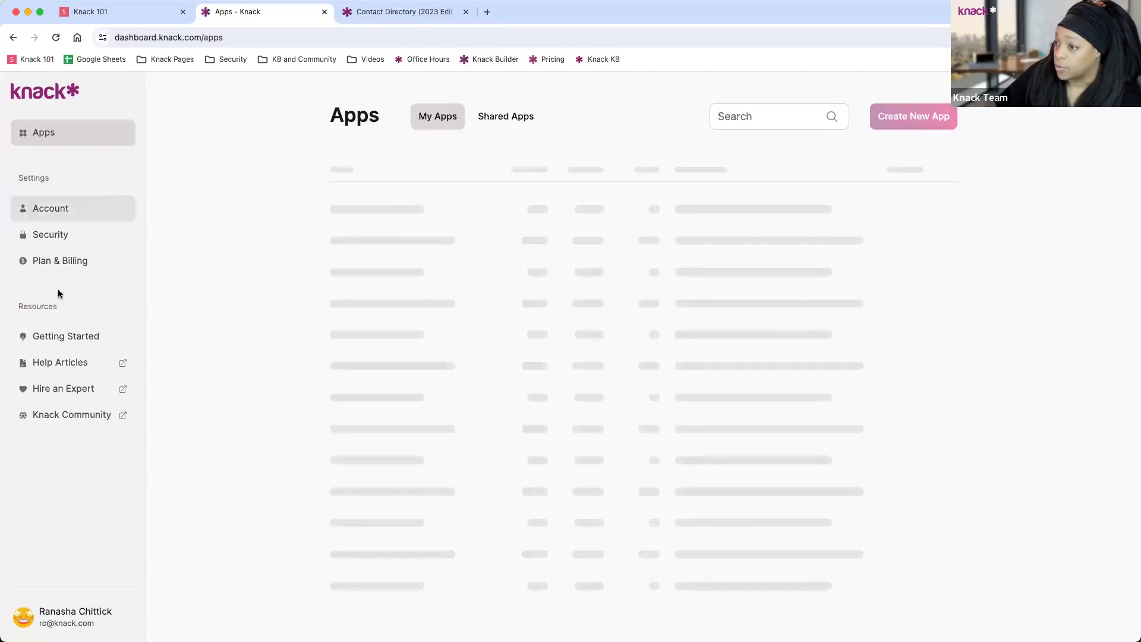
pyautogui.click(735, 118)
pyautogui.write('con')
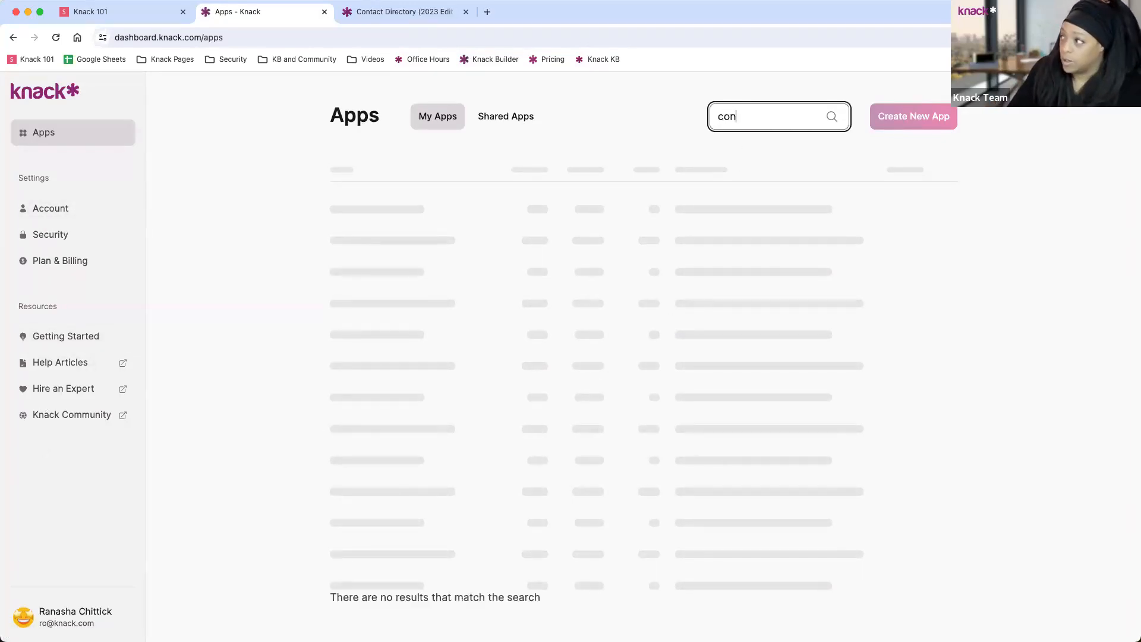
pyautogui.write('tact')
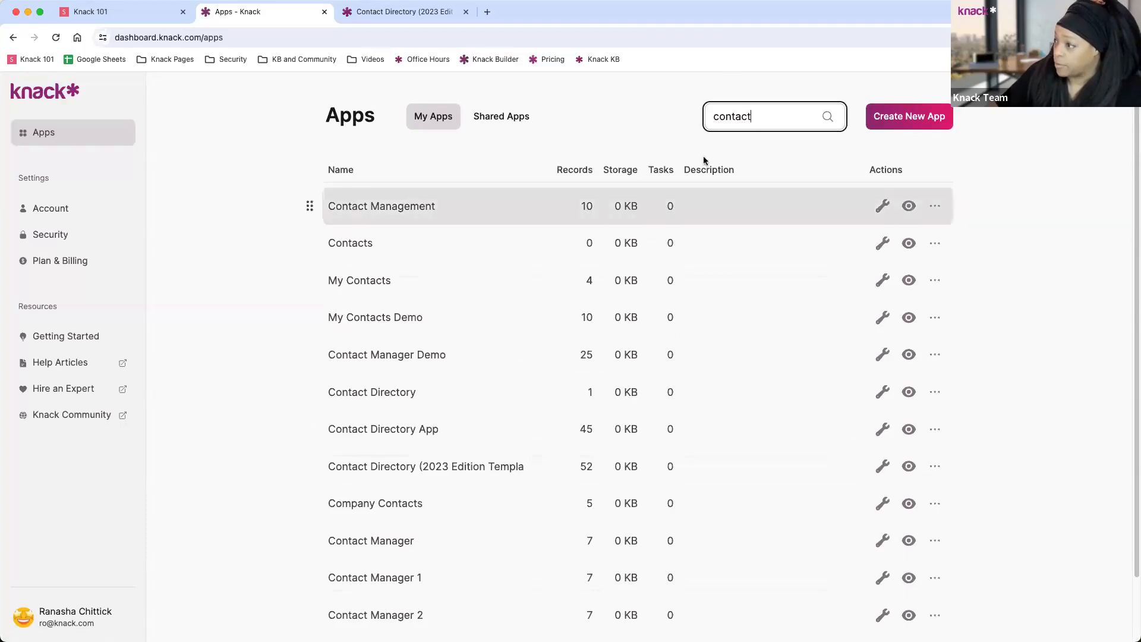
pyautogui.scroll(-2, 545, 536)
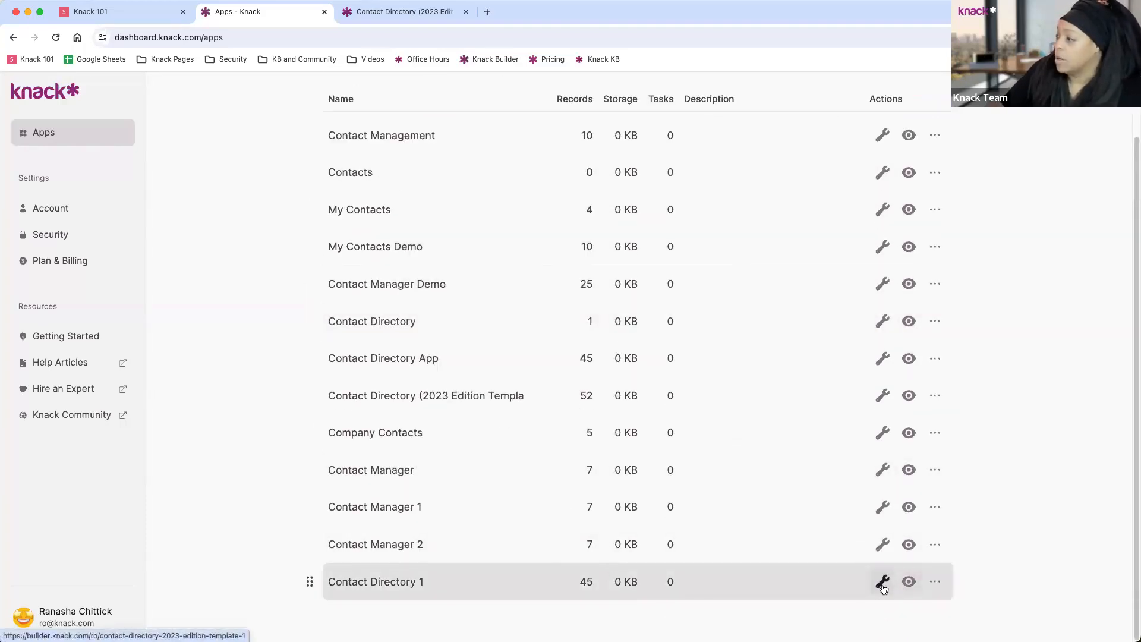
pyautogui.click(882, 586)
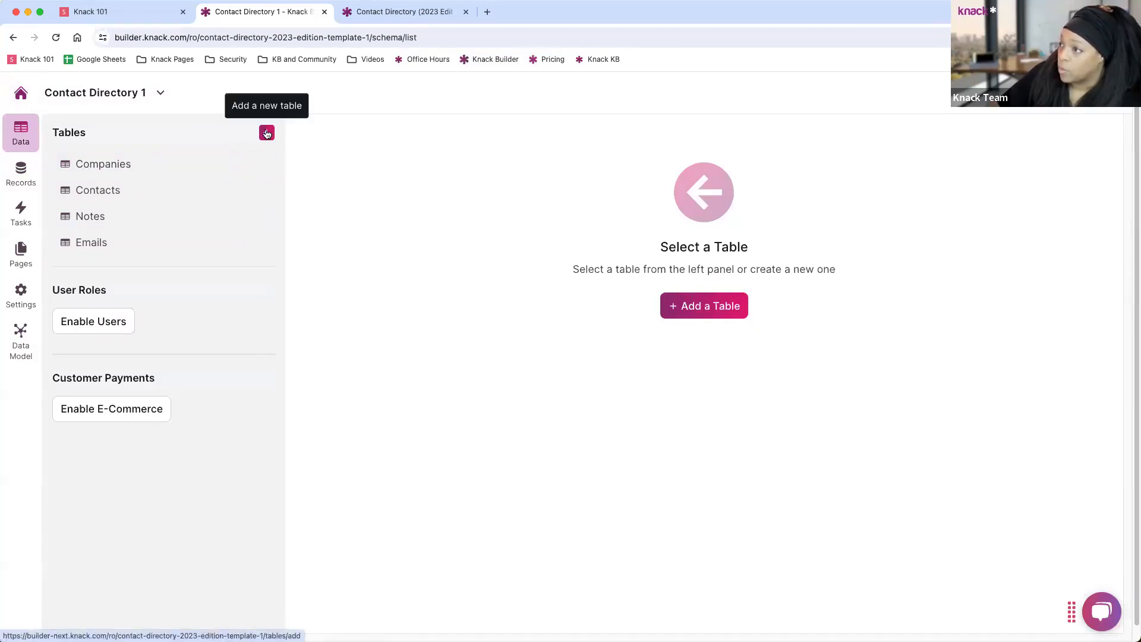
pyautogui.click(266, 134)
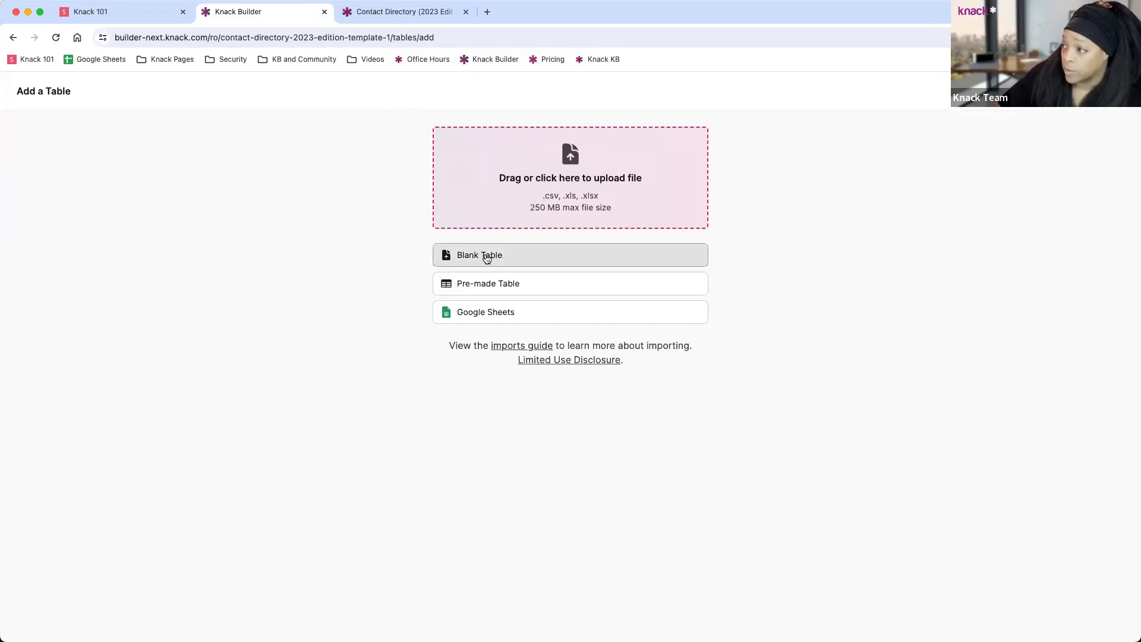
pyautogui.click(501, 285)
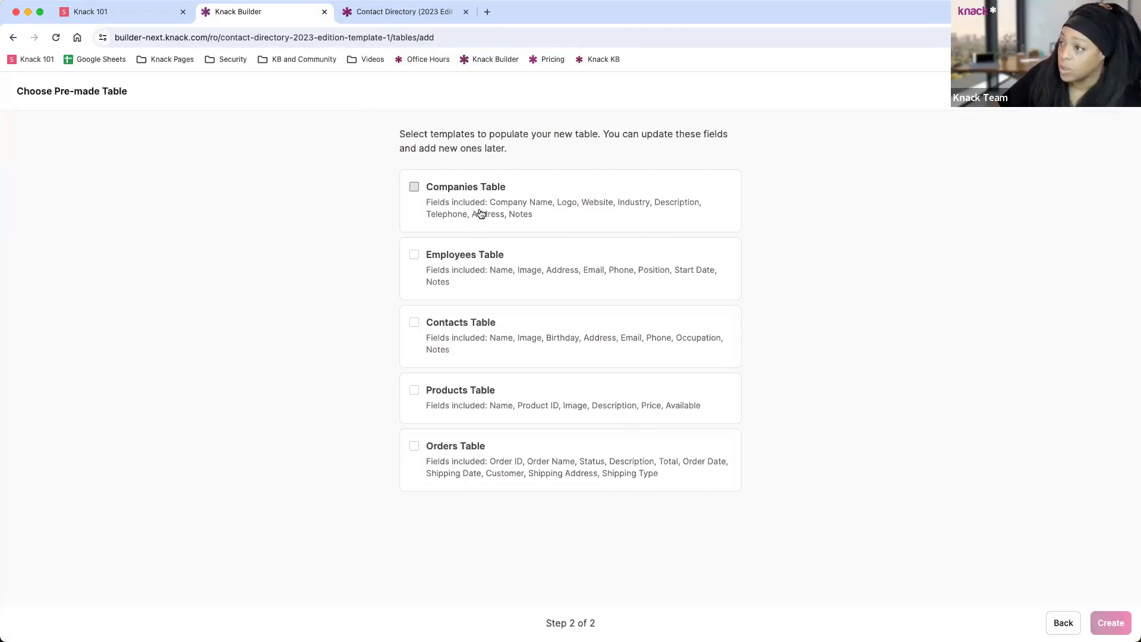
pyautogui.click(1064, 623)
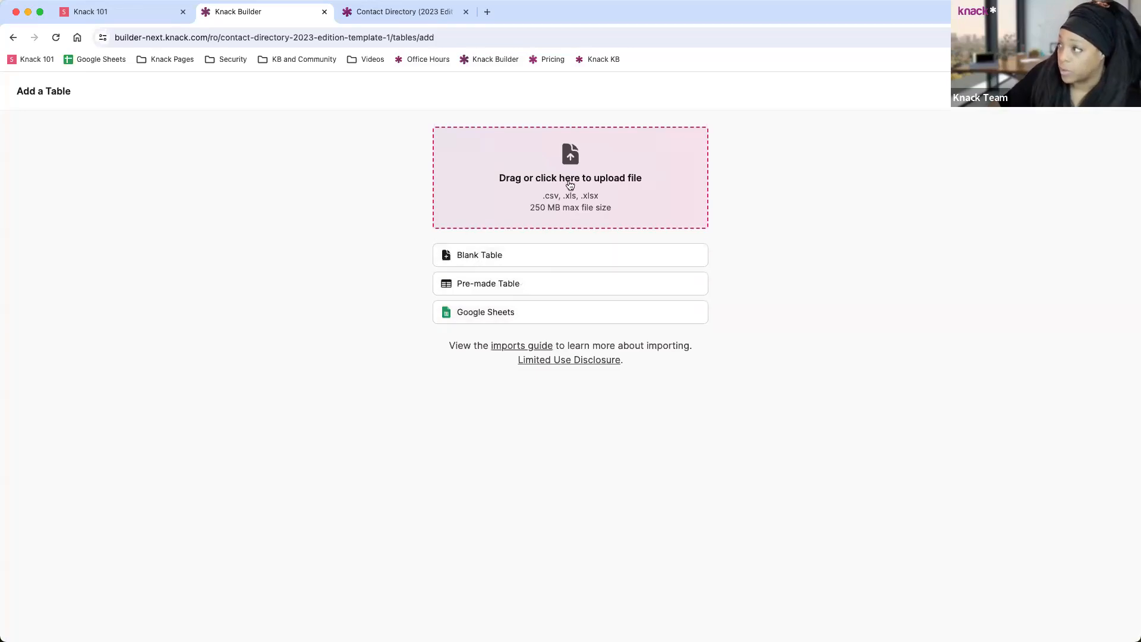
pyautogui.click(1121, 91)
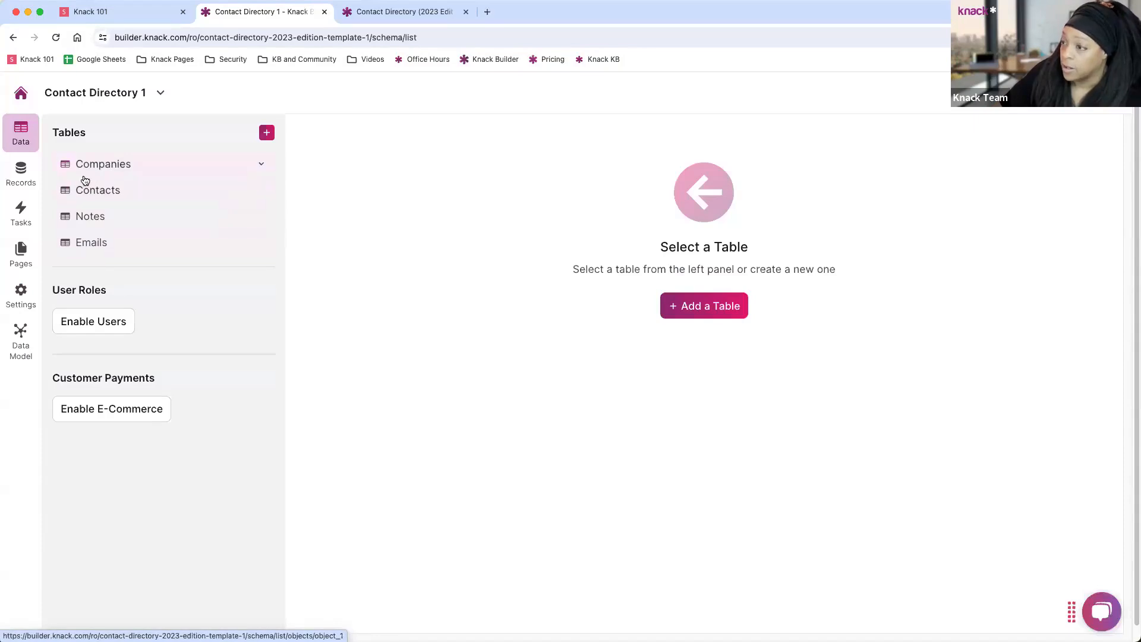
# Open the Companies table, browse the Add Field types, then return to the Tables list.
pyautogui.click(85, 167)
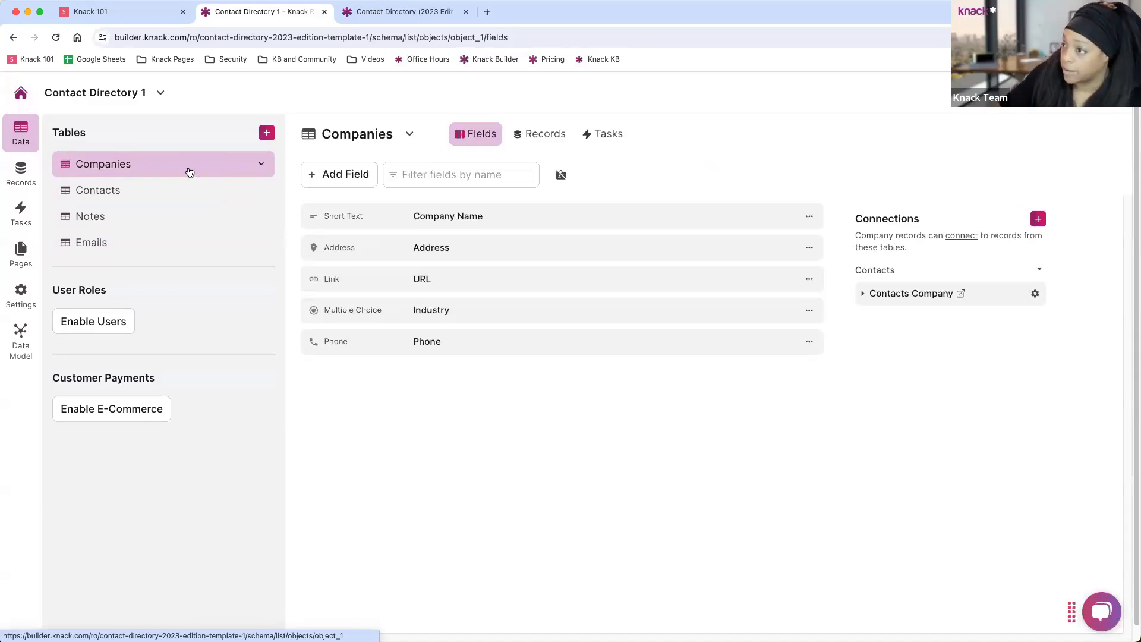
pyautogui.click(348, 179)
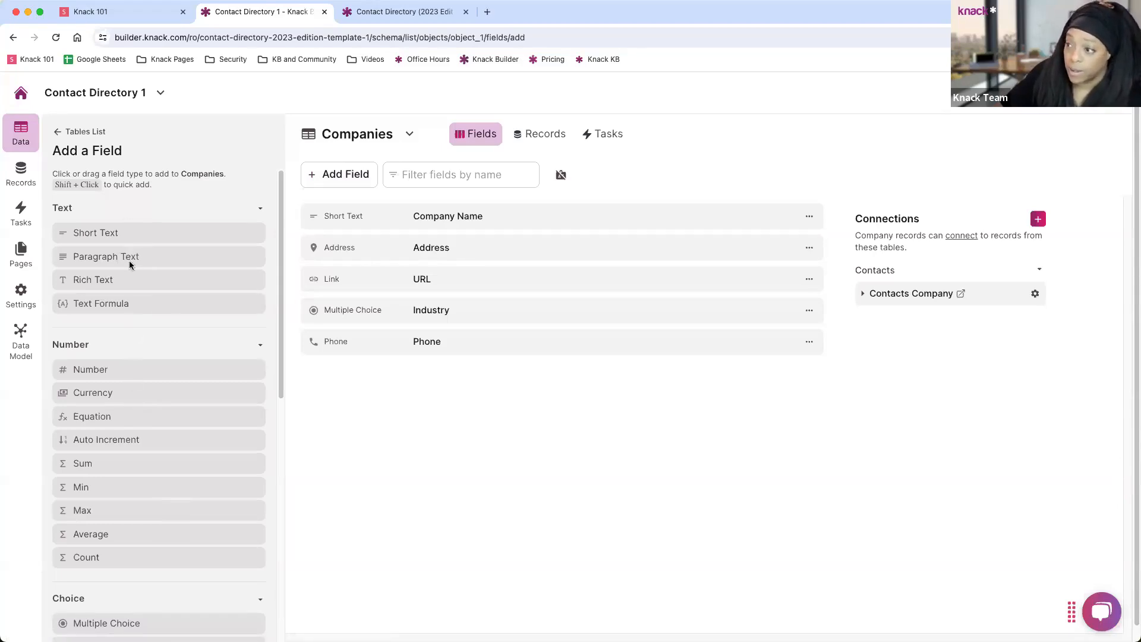
pyautogui.scroll(-1, 133, 286)
pyautogui.scroll(-2, 134, 290)
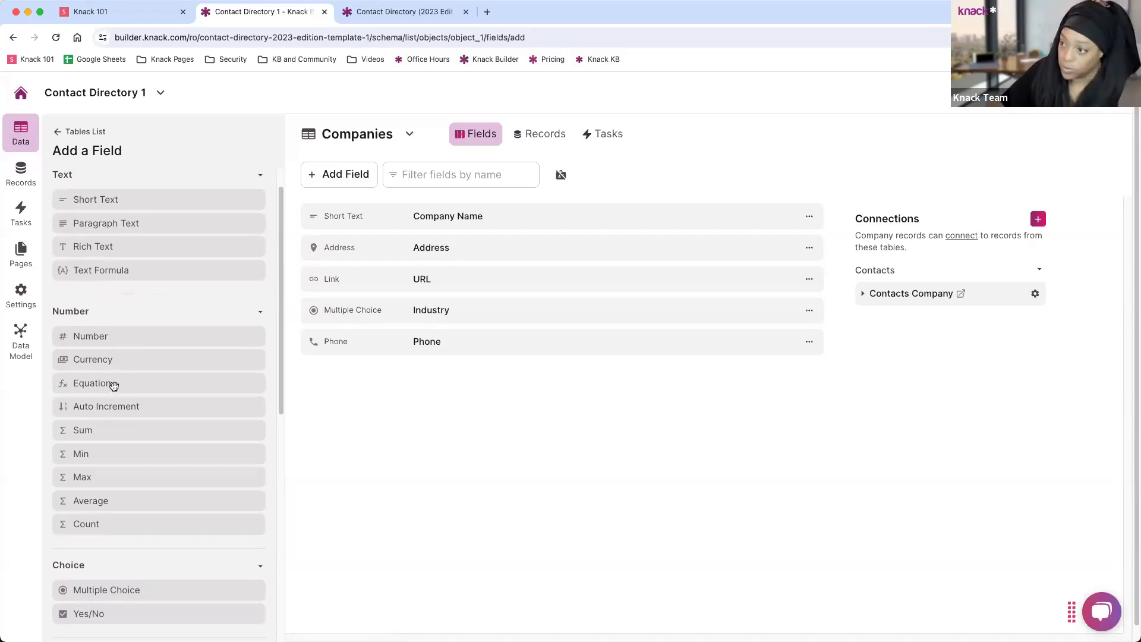
pyautogui.scroll(-4, 113, 386)
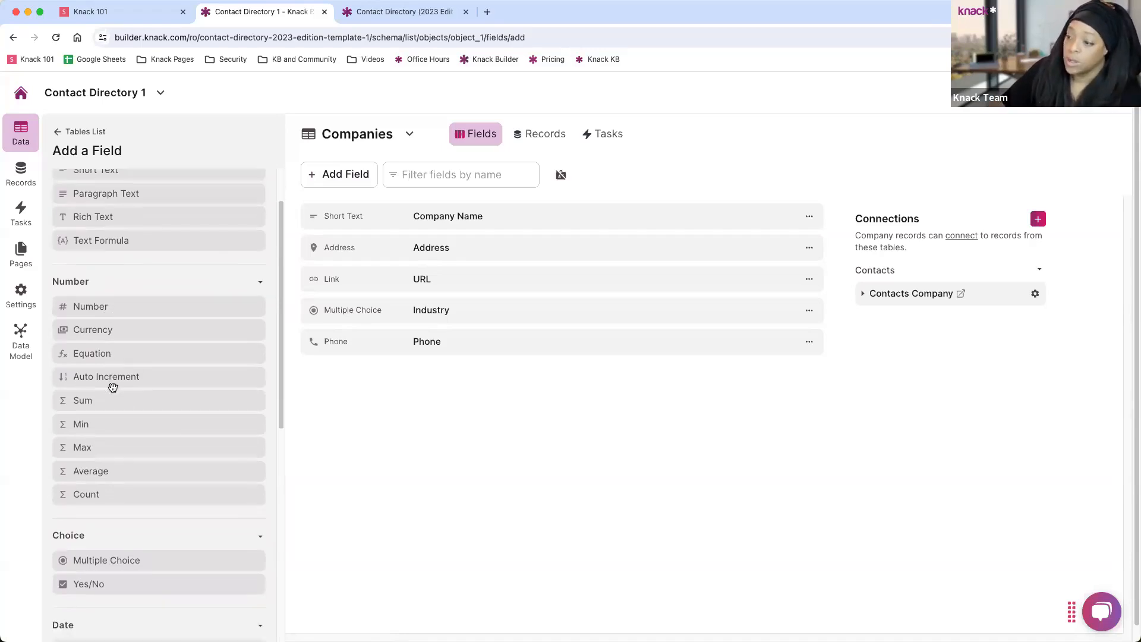
pyautogui.scroll(-10, 146, 450)
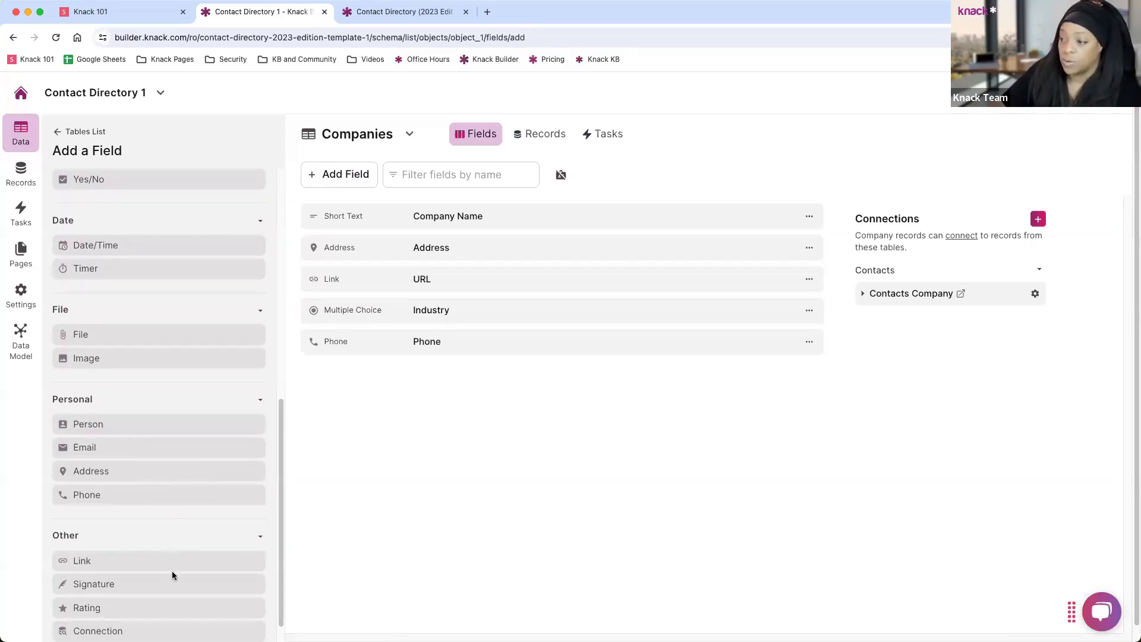
pyautogui.scroll(-1, 153, 550)
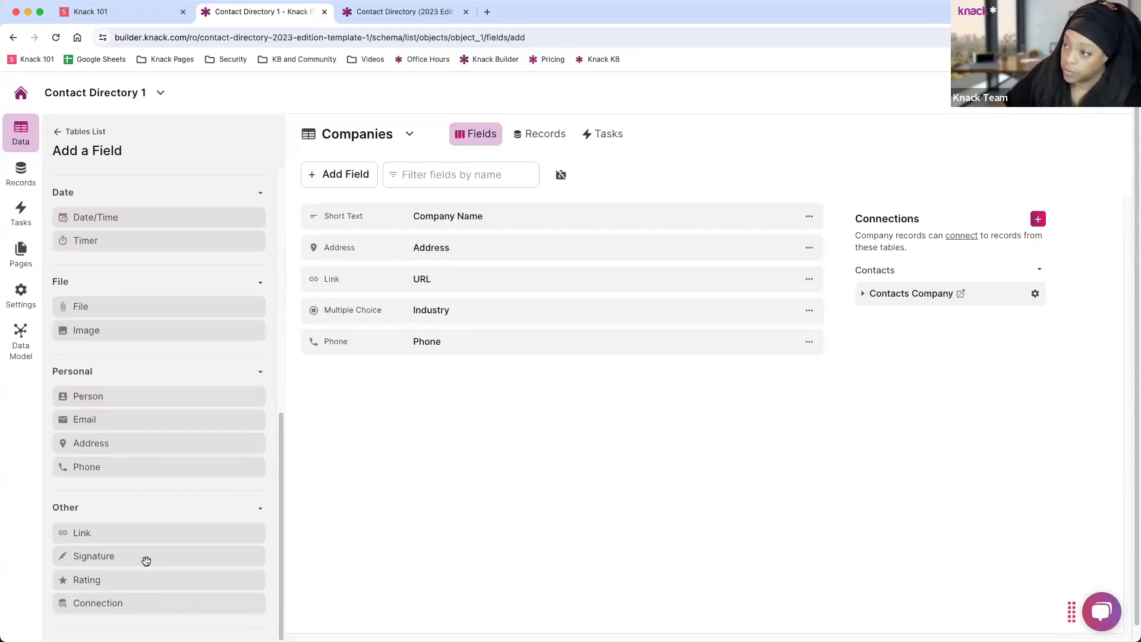
pyautogui.scroll(5, 147, 516)
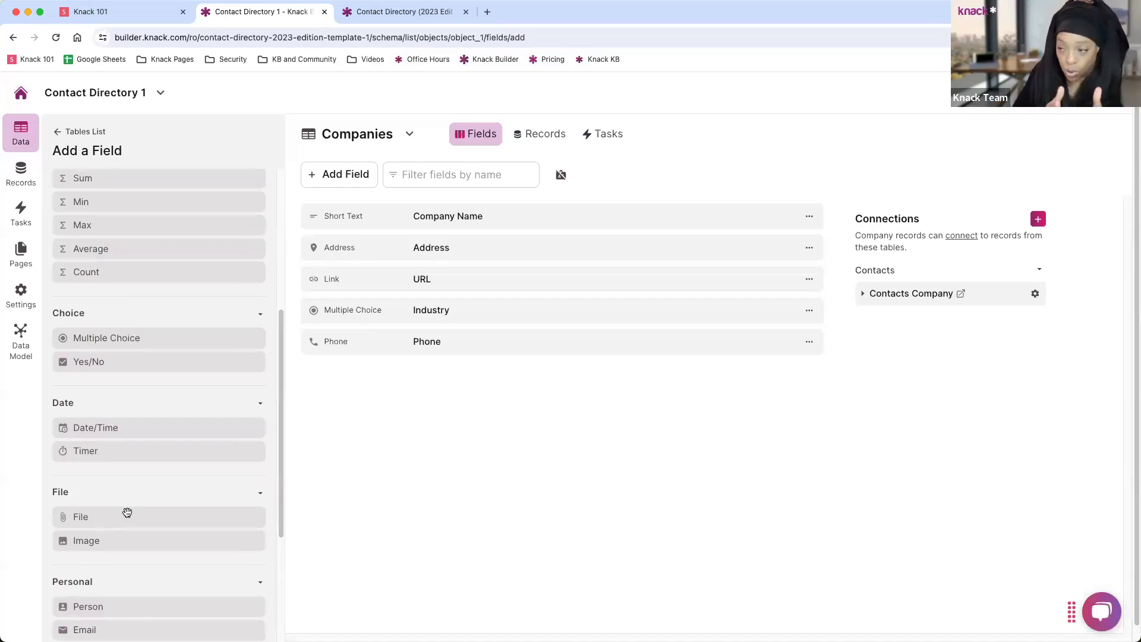
pyautogui.scroll(7, 220, 326)
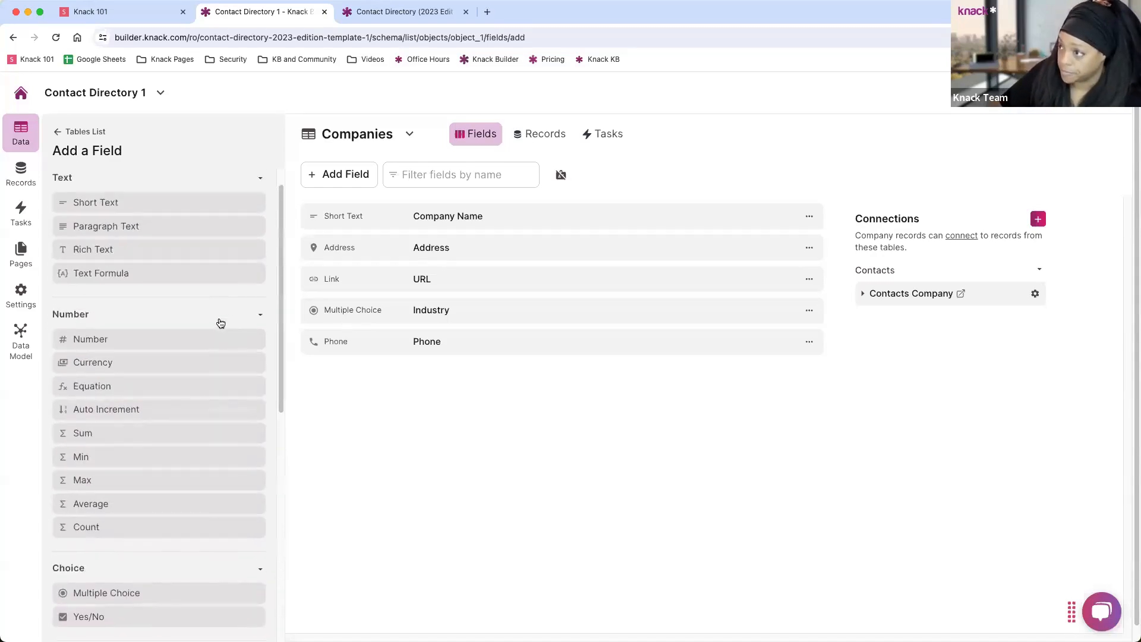
pyautogui.click(58, 133)
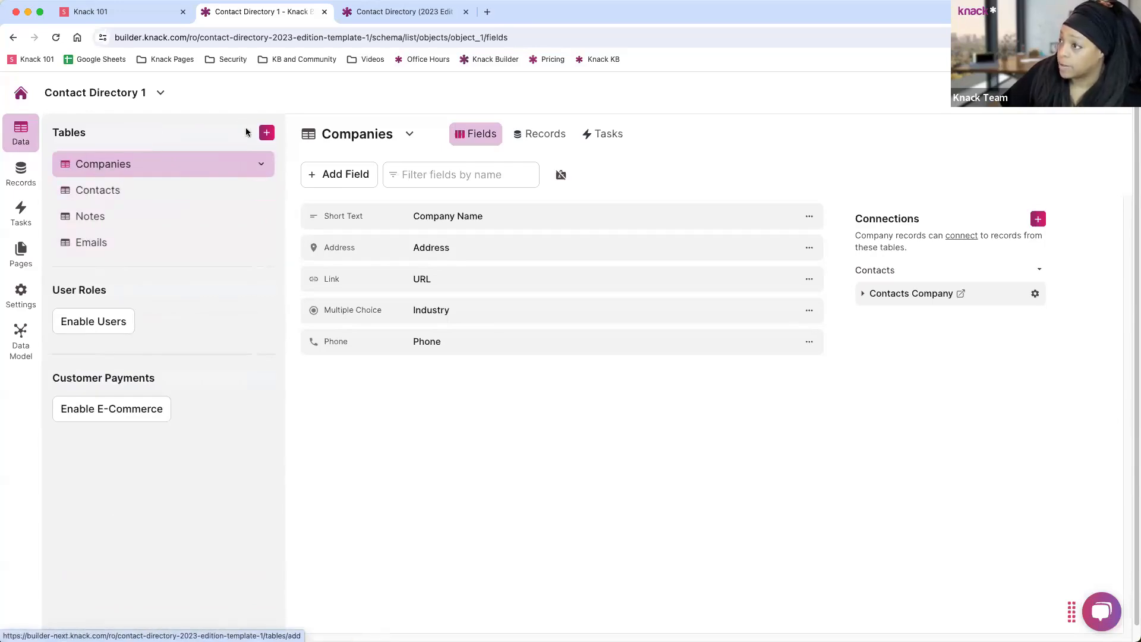
# Review the Company Name field's Settings, Validation and Conditional Rules, then close it unchanged.
pyautogui.click(330, 173)
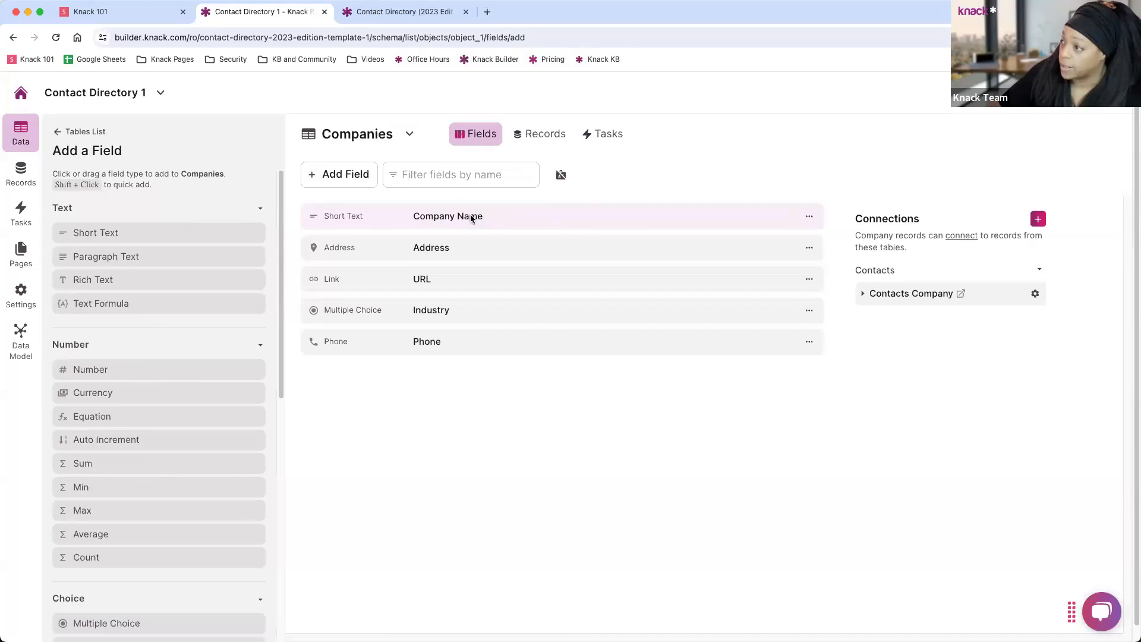
pyautogui.click(522, 216)
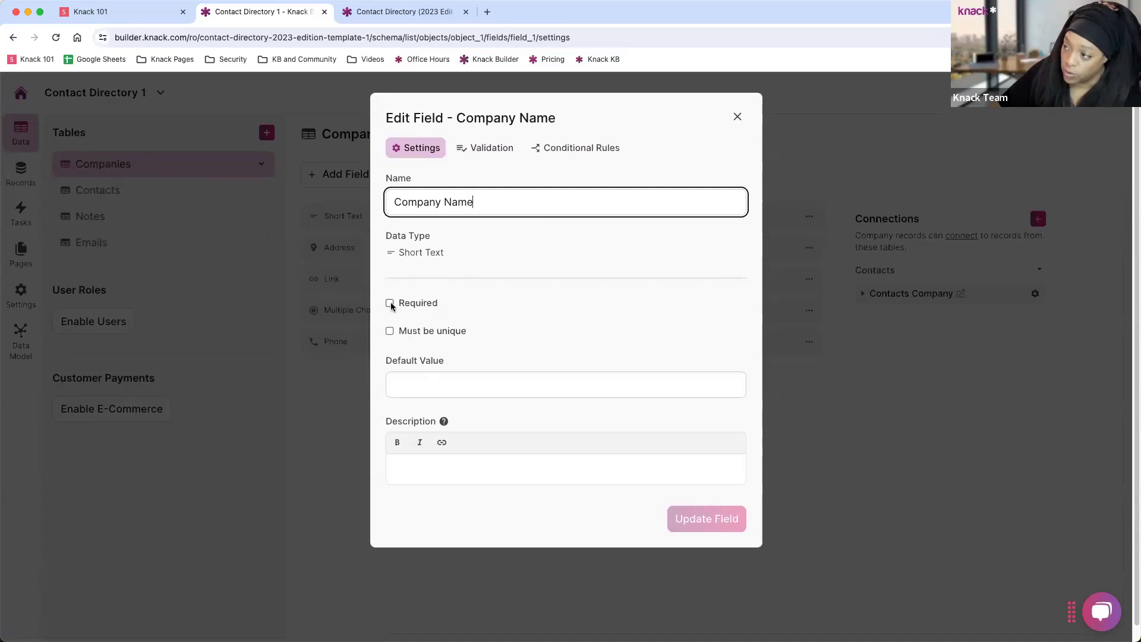
pyautogui.click(488, 153)
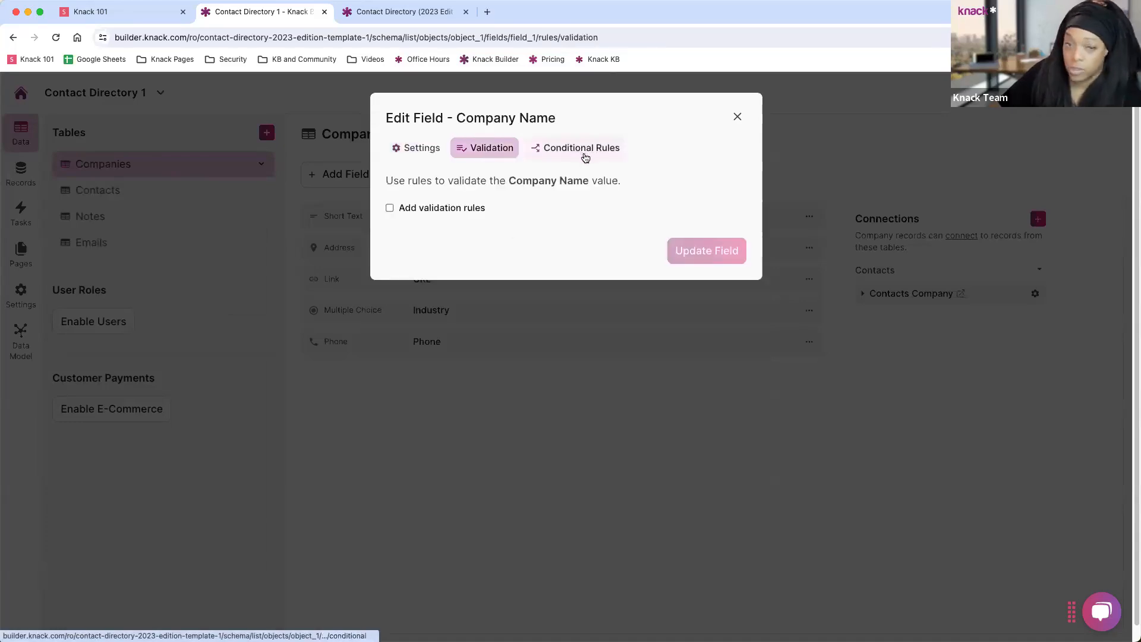
pyautogui.click(584, 155)
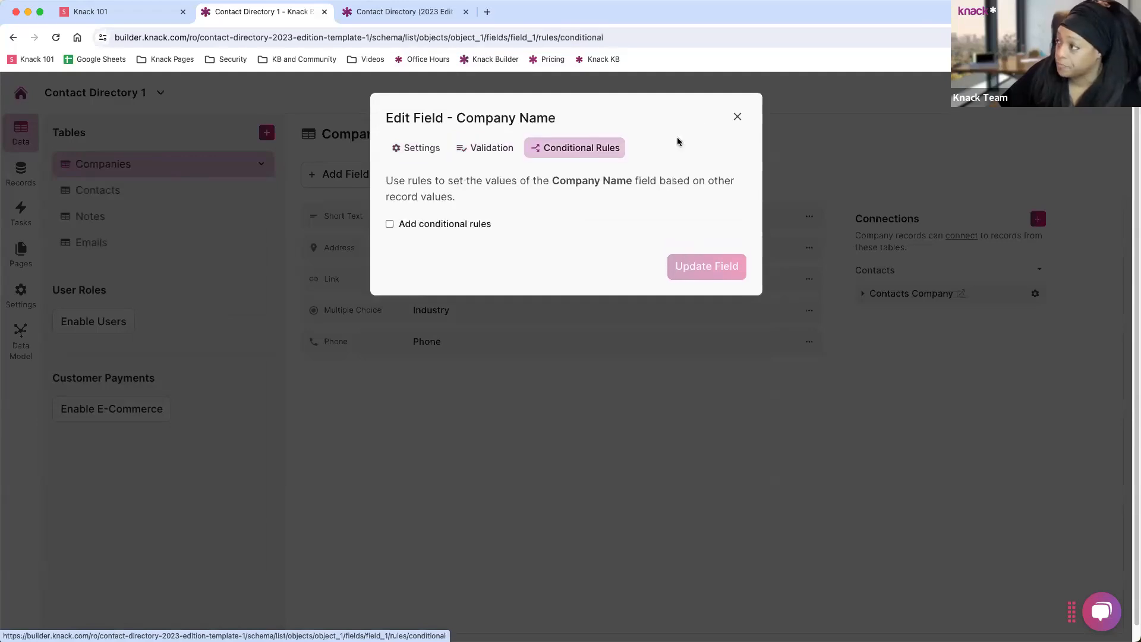
pyautogui.click(736, 117)
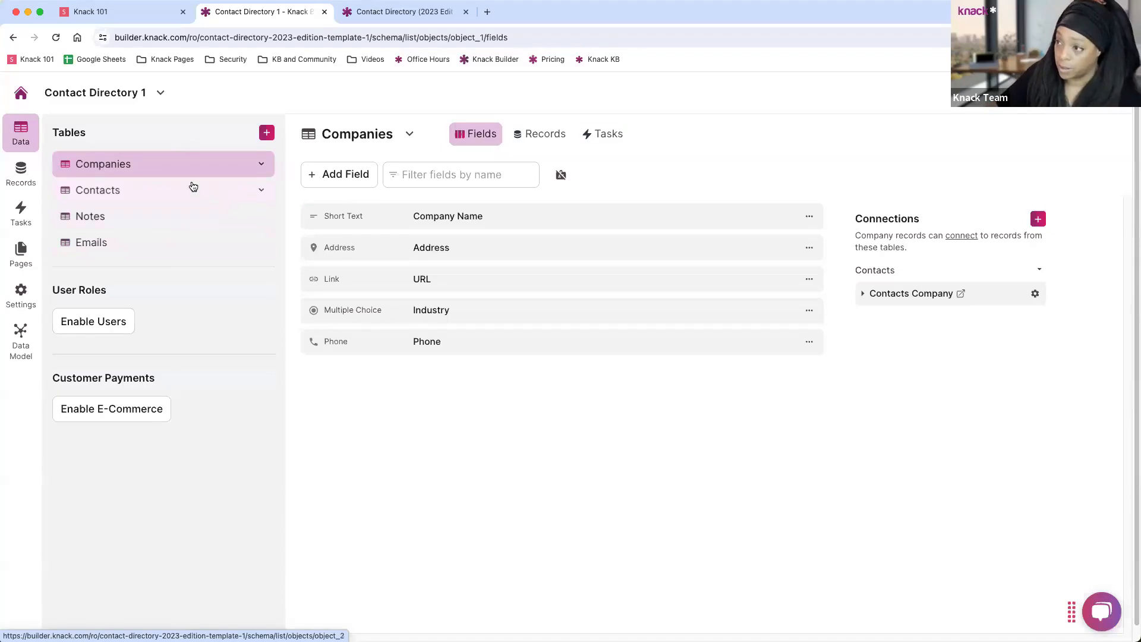
# After checking Companies records and the live app, show the Contacts table's 28 records.
pyautogui.click(23, 176)
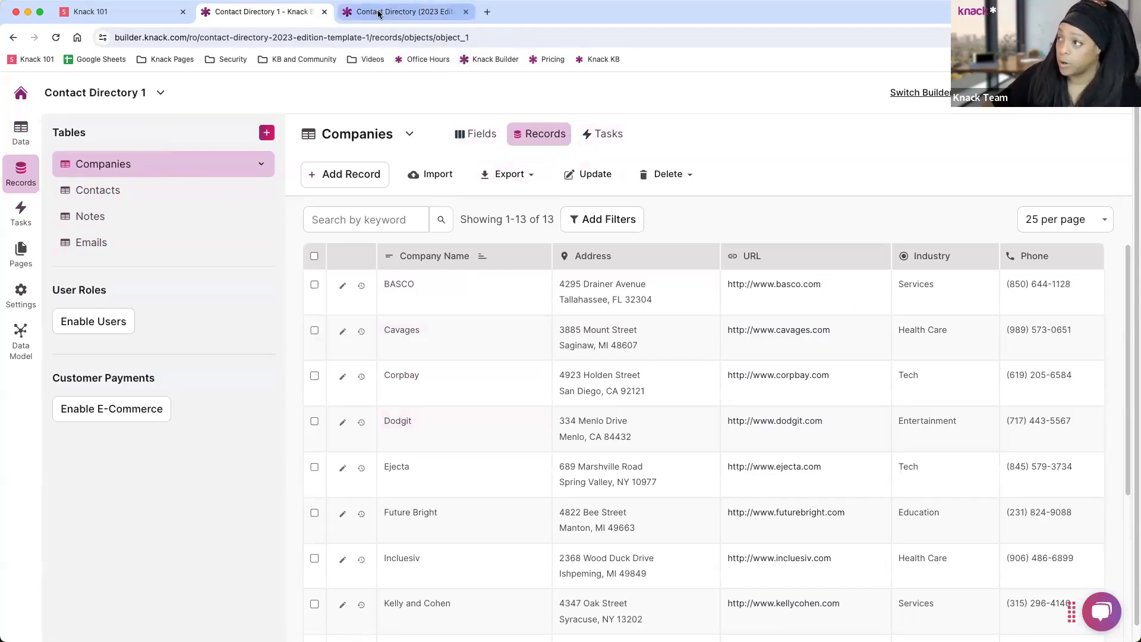
pyautogui.click(404, 12)
pyautogui.click(263, 13)
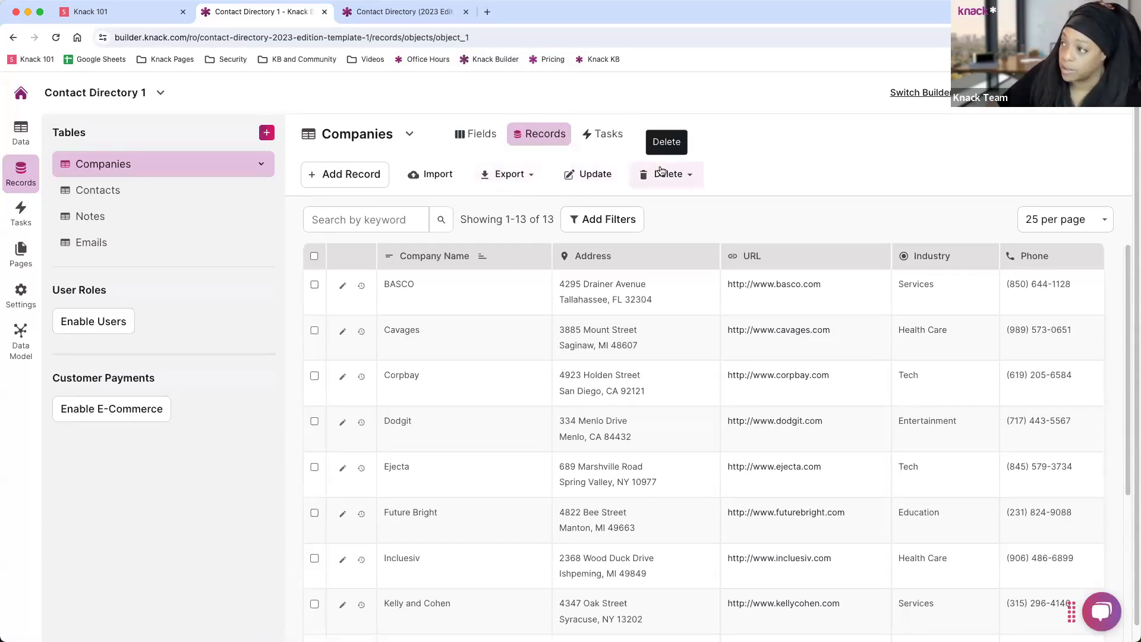
pyautogui.click(116, 194)
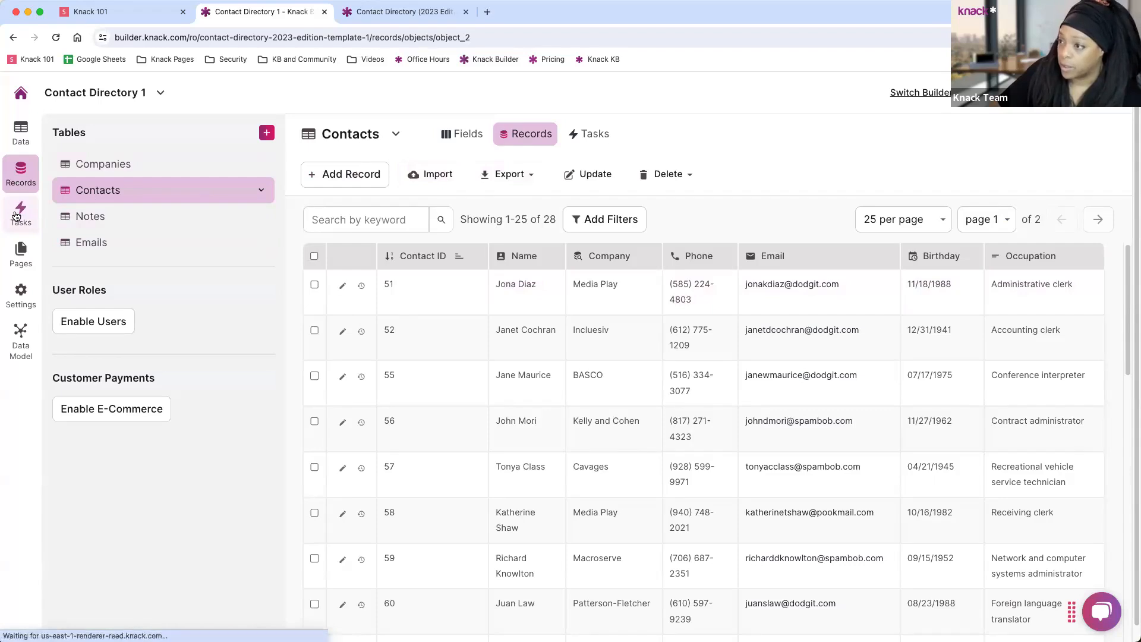
# Show the Contacts table's Tasks page, which has no tasks yet.
pyautogui.click(18, 217)
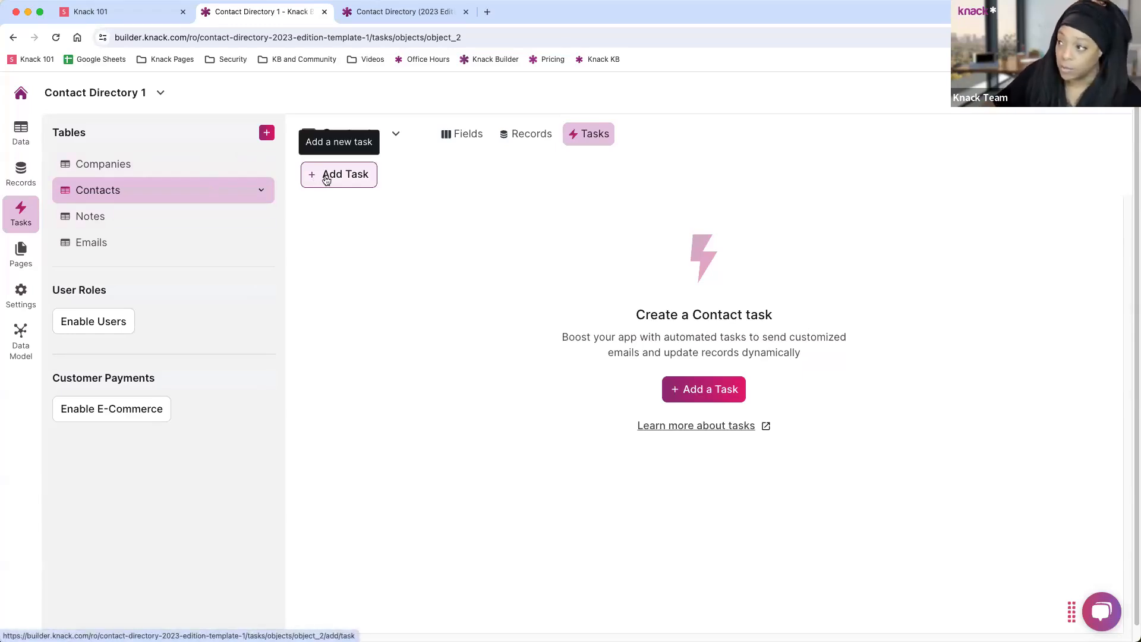
pyautogui.click(344, 179)
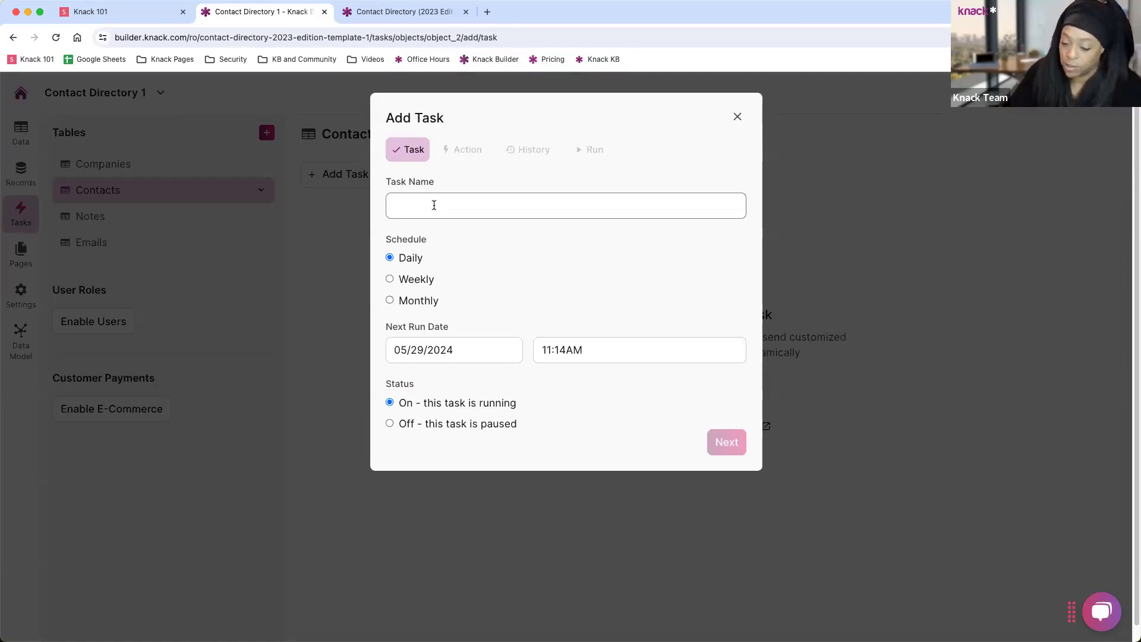
pyautogui.click(434, 205)
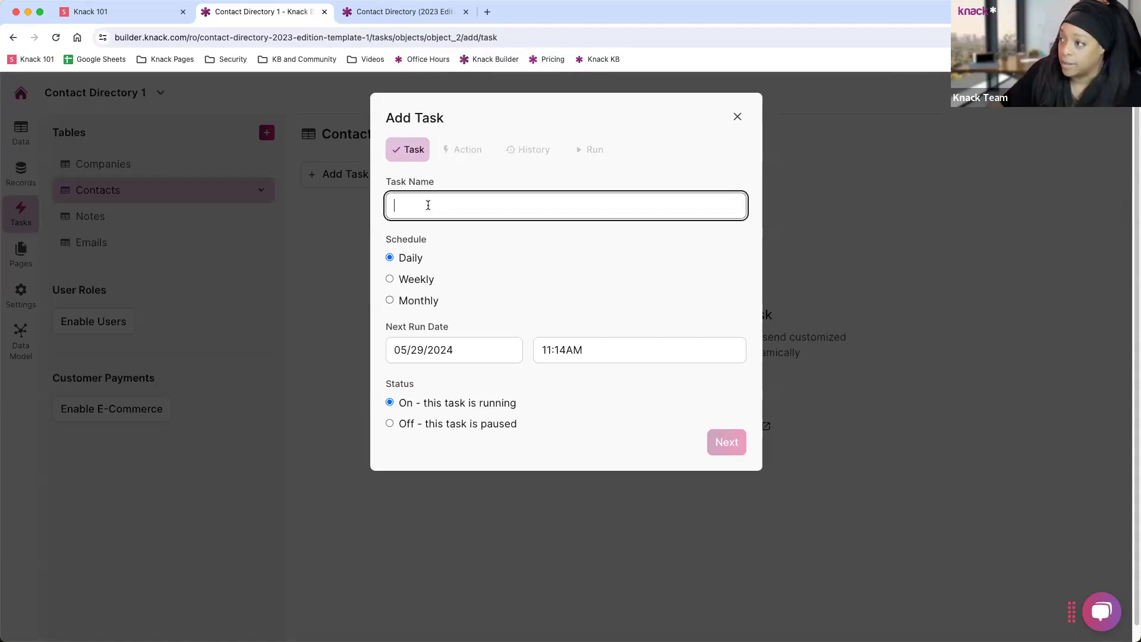
pyautogui.write('Email')
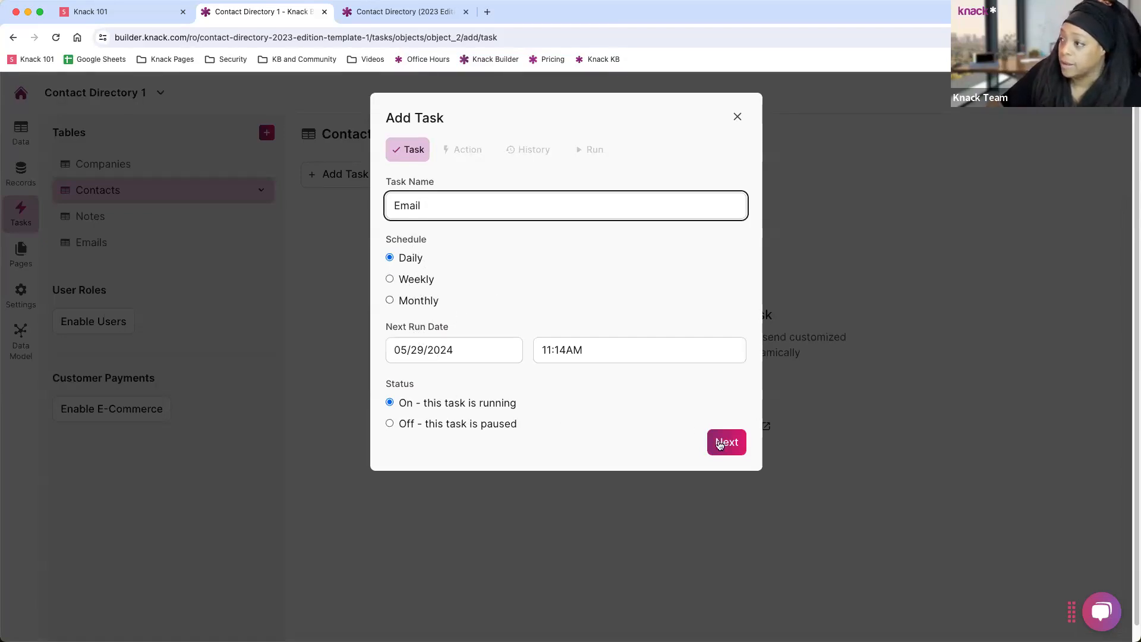
pyautogui.click(721, 443)
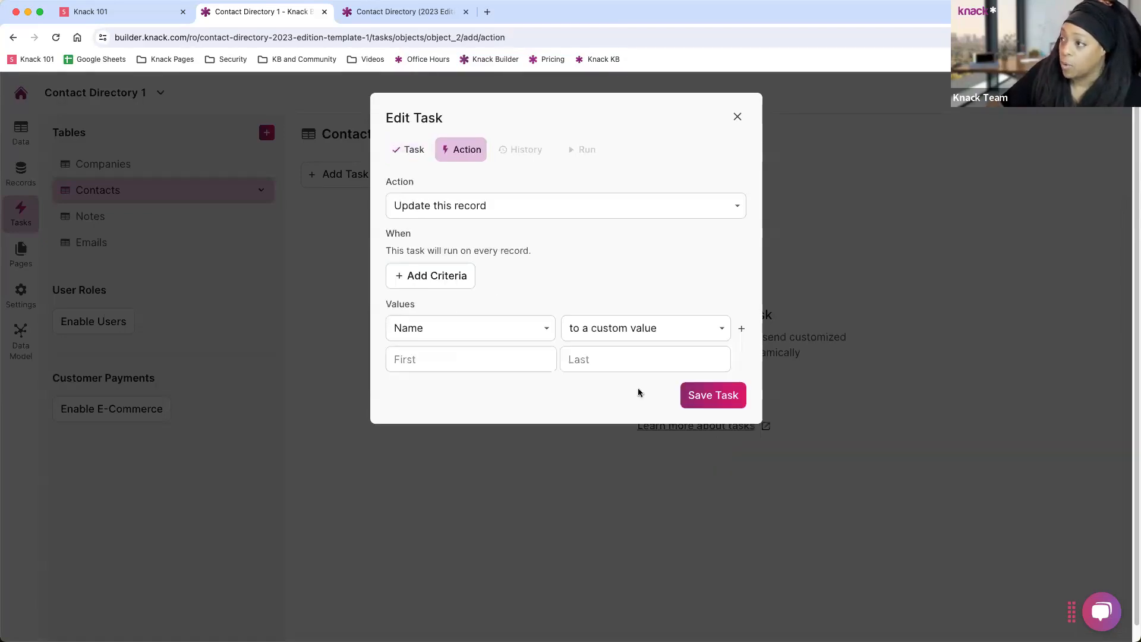
pyautogui.click(483, 212)
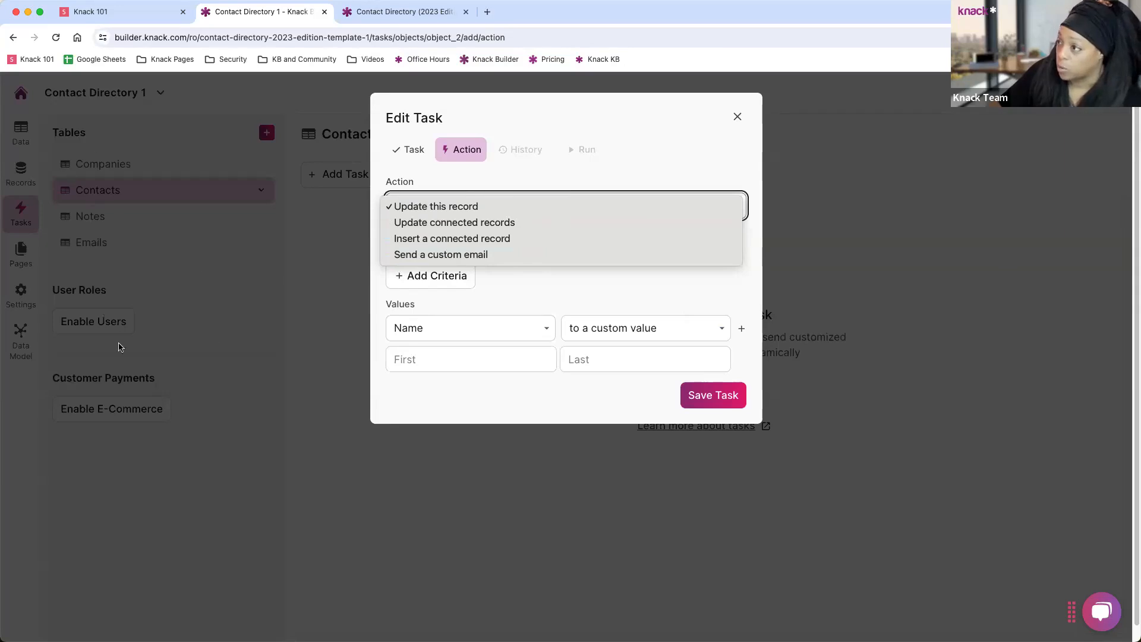
pyautogui.click(670, 122)
pyautogui.click(737, 120)
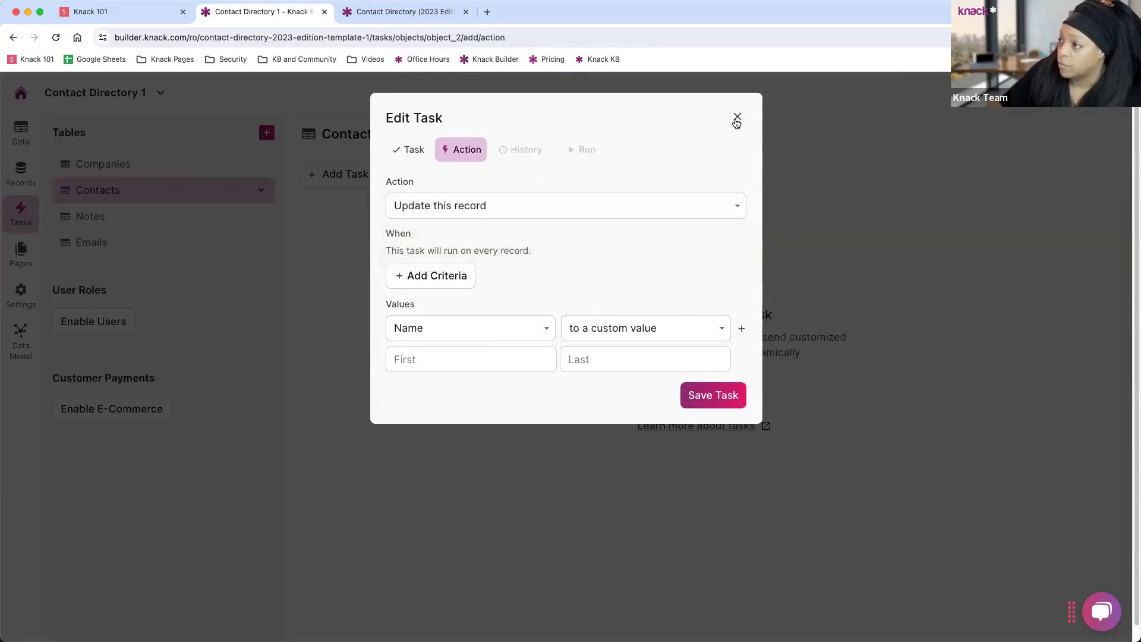
pyautogui.click(736, 118)
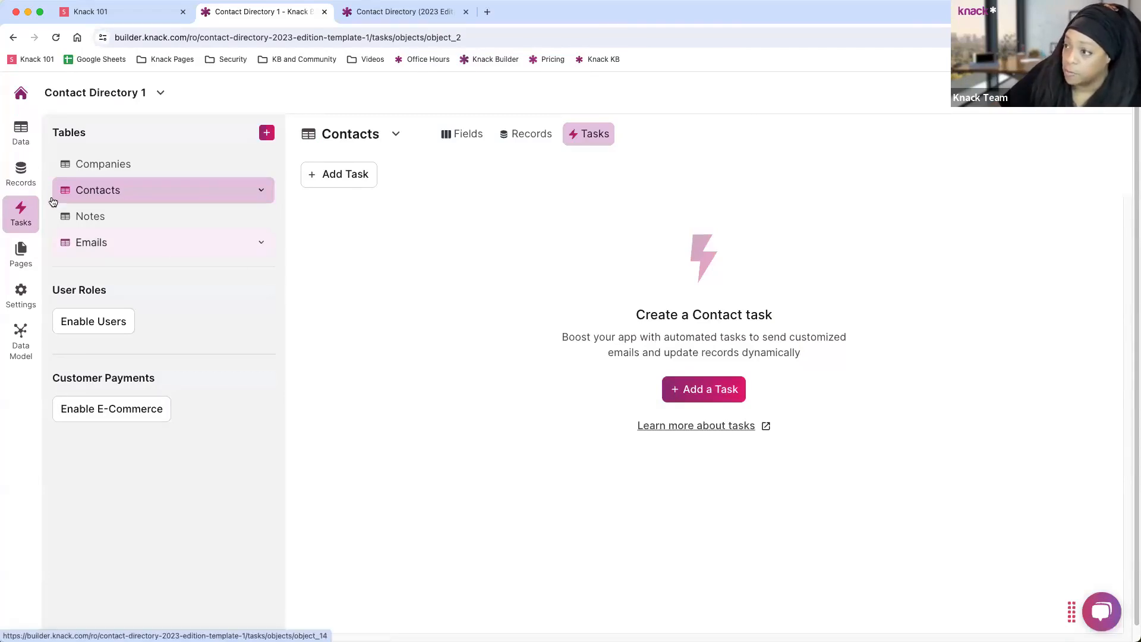
# Go to the app's Pages and view BASCO's company details in the live app.
pyautogui.click(21, 263)
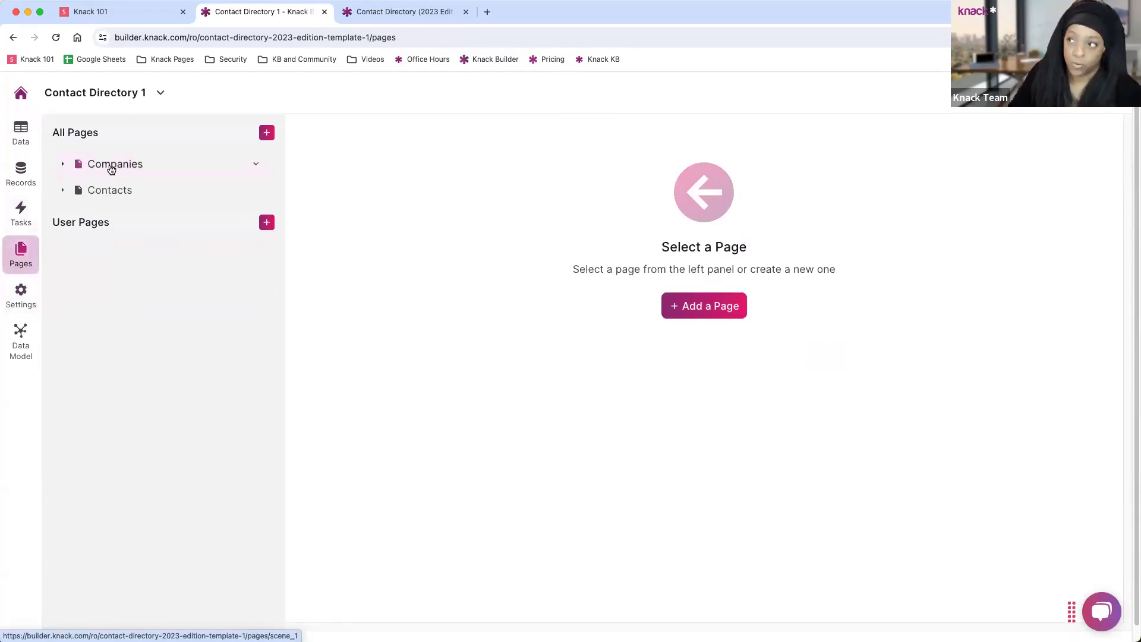
pyautogui.click(372, 19)
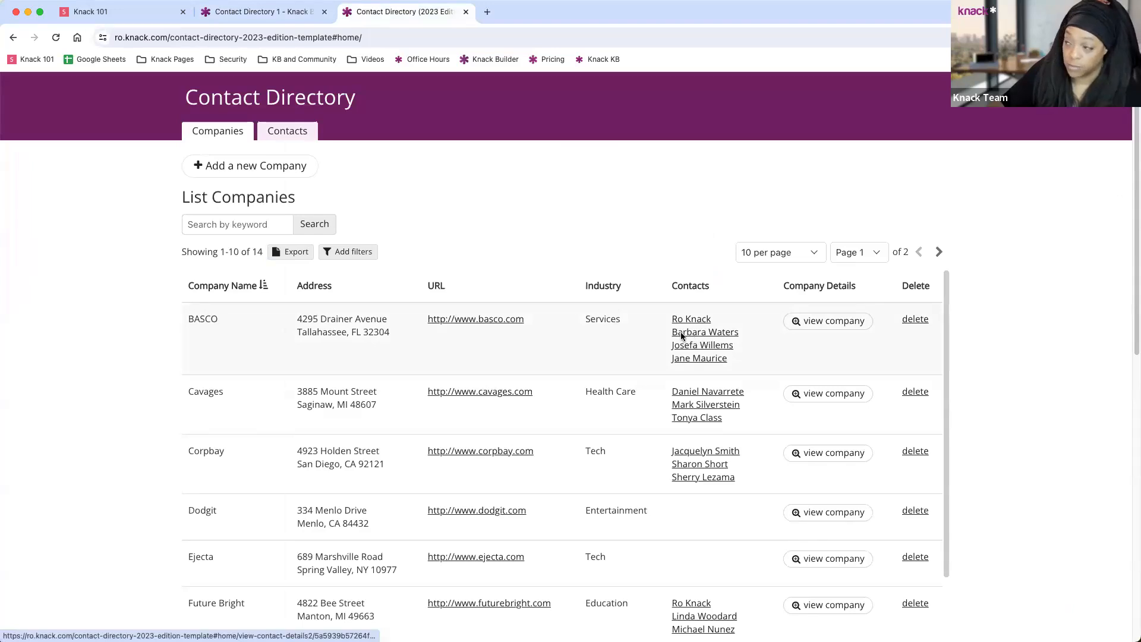
pyautogui.click(812, 321)
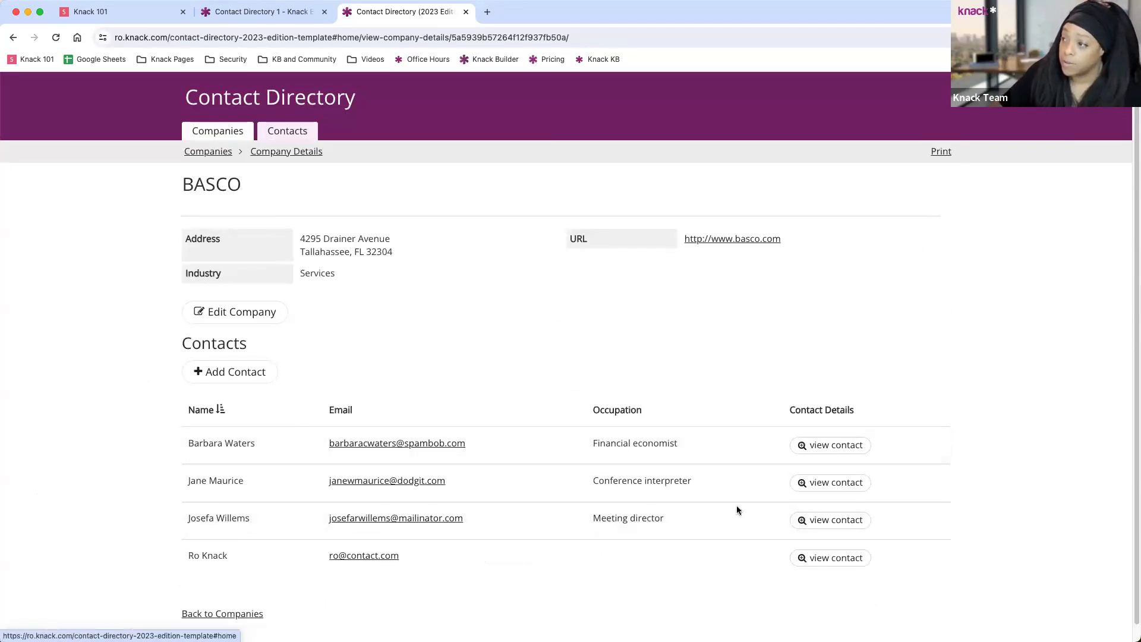
# Close the live app tab and open the Companies page (2 views) in the builder.
pyautogui.click(262, 12)
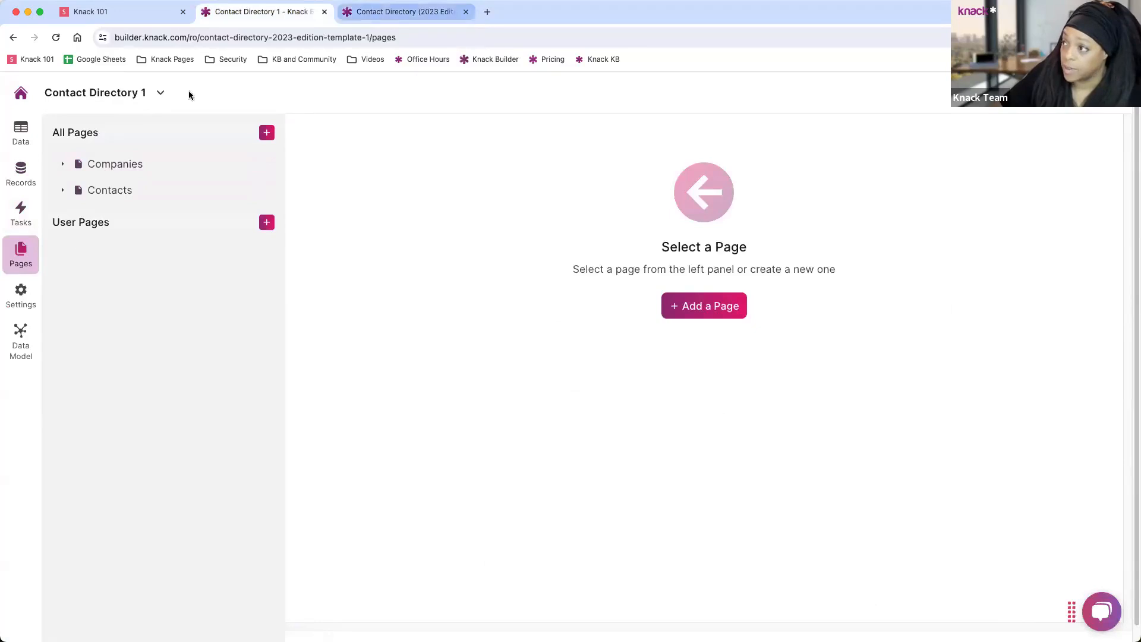
pyautogui.click(409, 18)
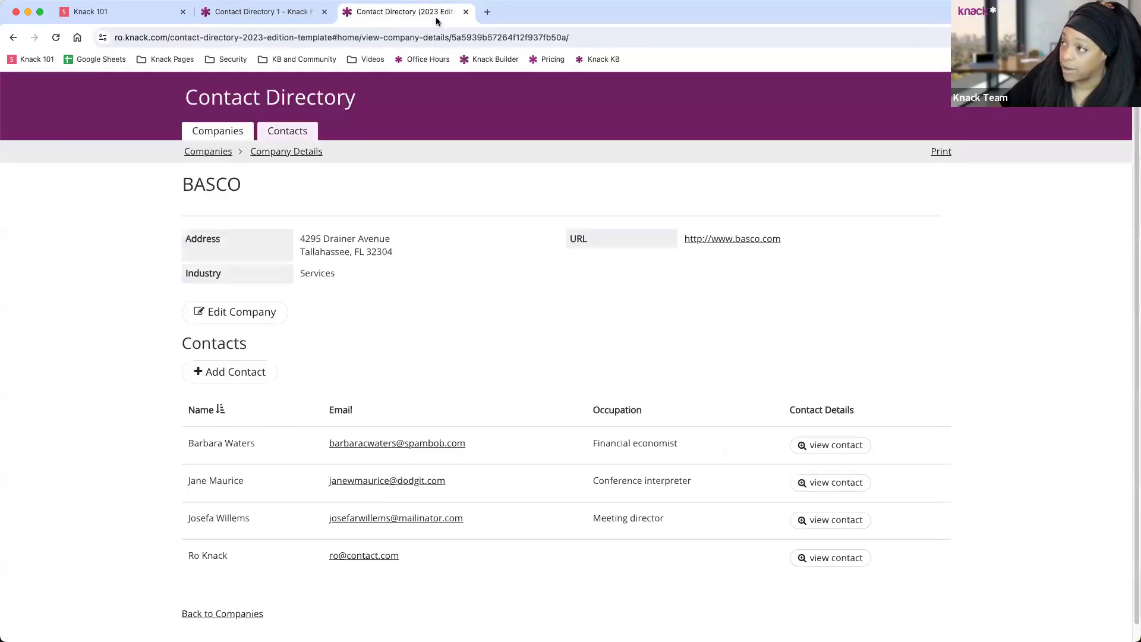
pyautogui.click(466, 12)
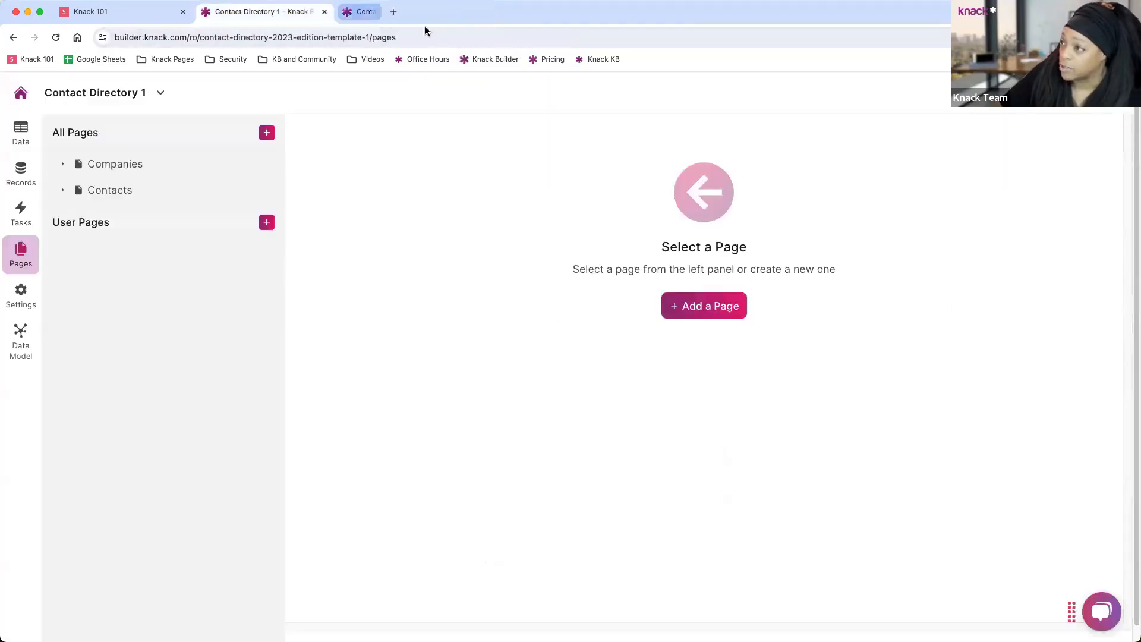
pyautogui.click(104, 169)
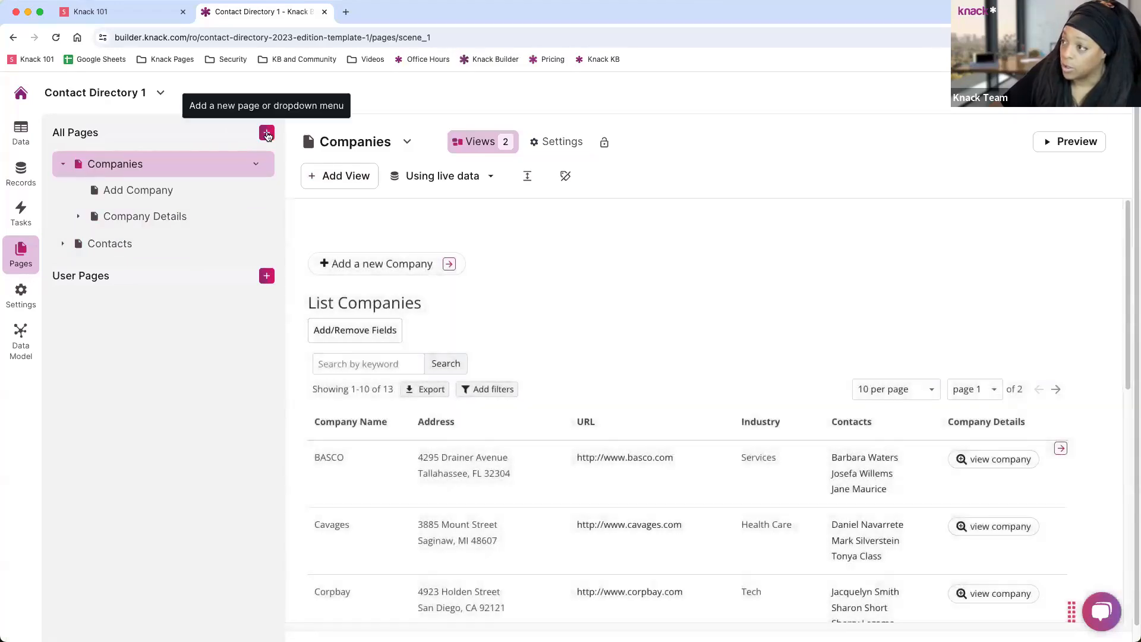
# Preview the live app in a new tab and return to the builder.
pyautogui.click(267, 133)
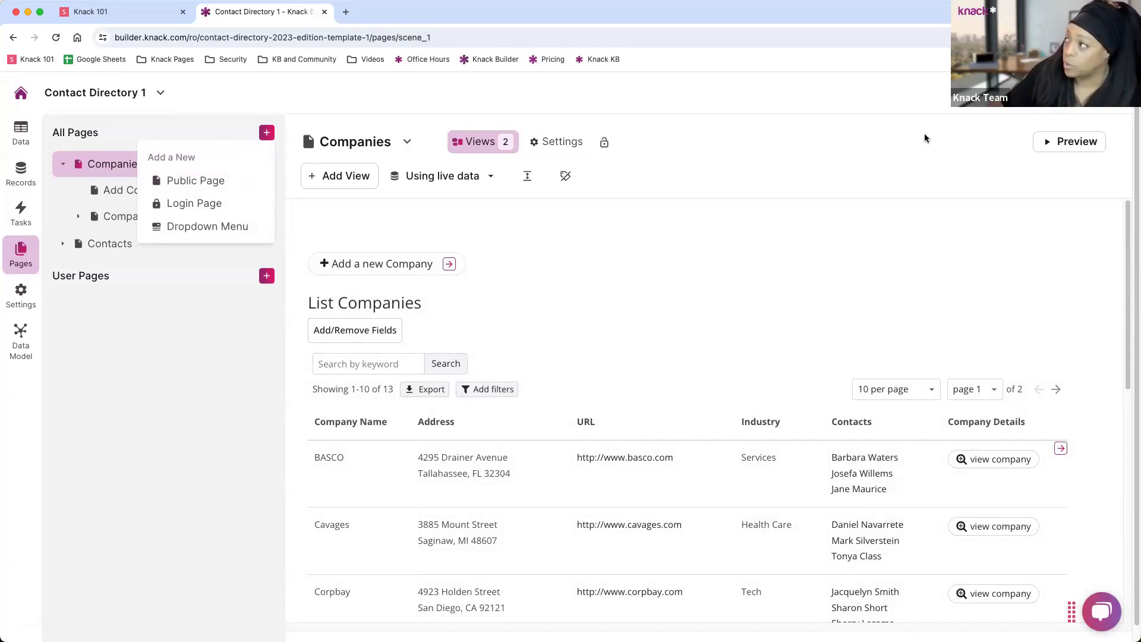
pyautogui.click(1070, 141)
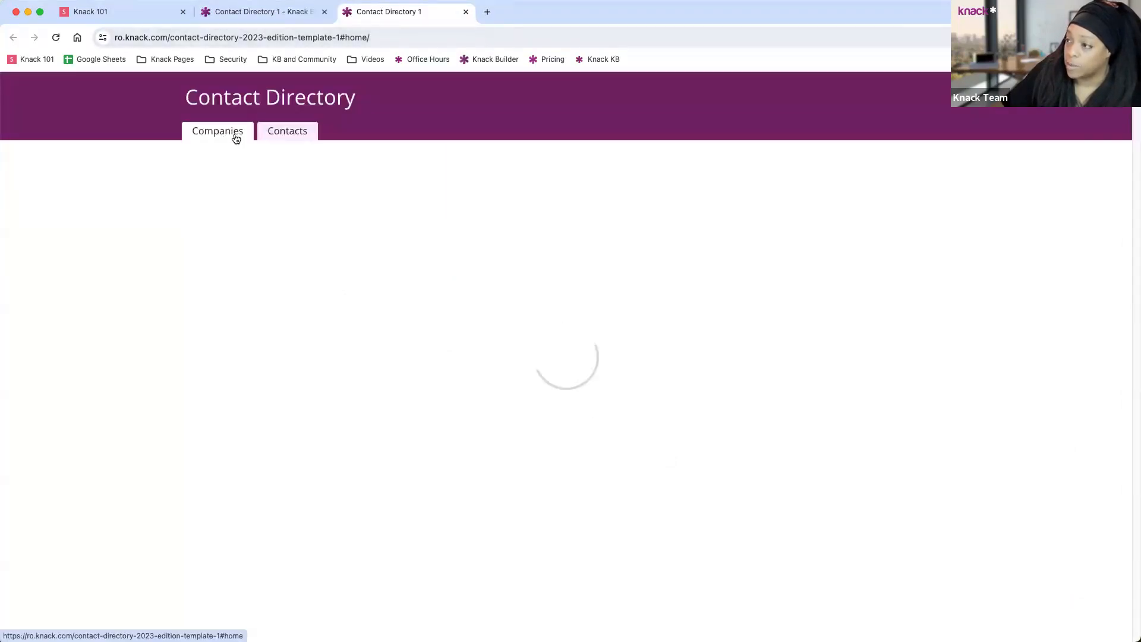
pyautogui.click(244, 15)
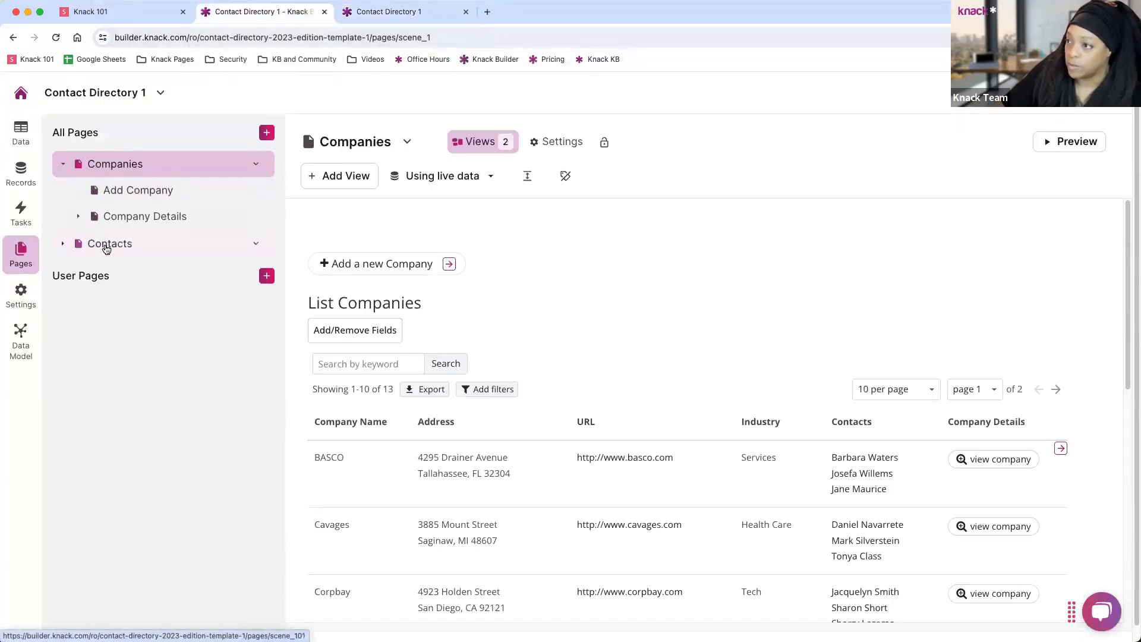
# Look at the Add Company page, then open Company Details with its 4 views.
pyautogui.click(267, 133)
pyautogui.click(198, 140)
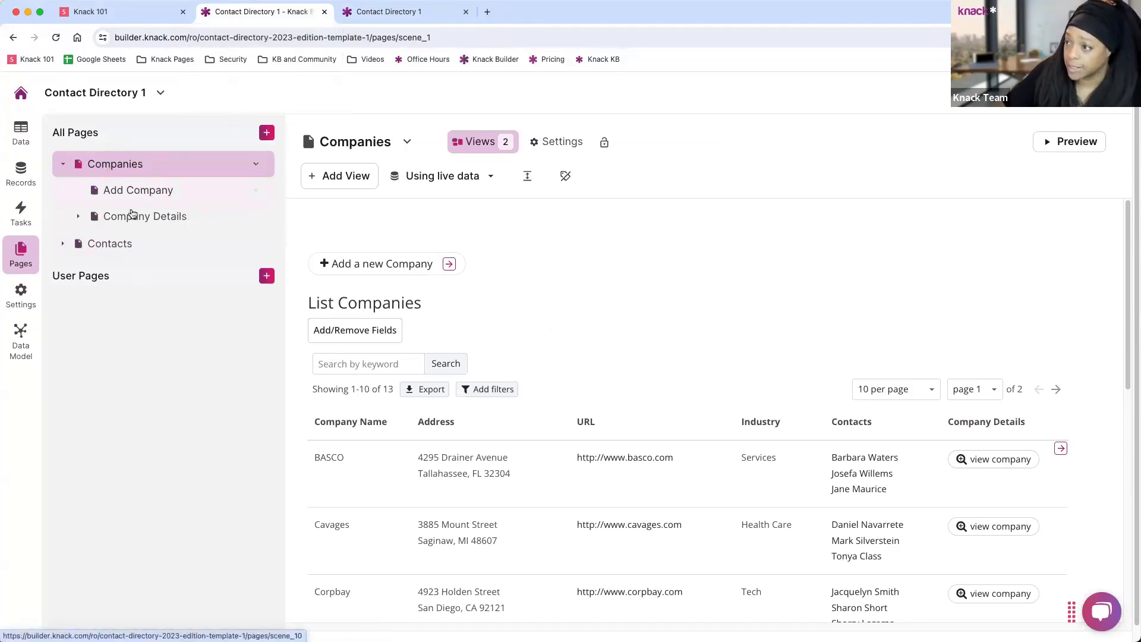
pyautogui.click(133, 189)
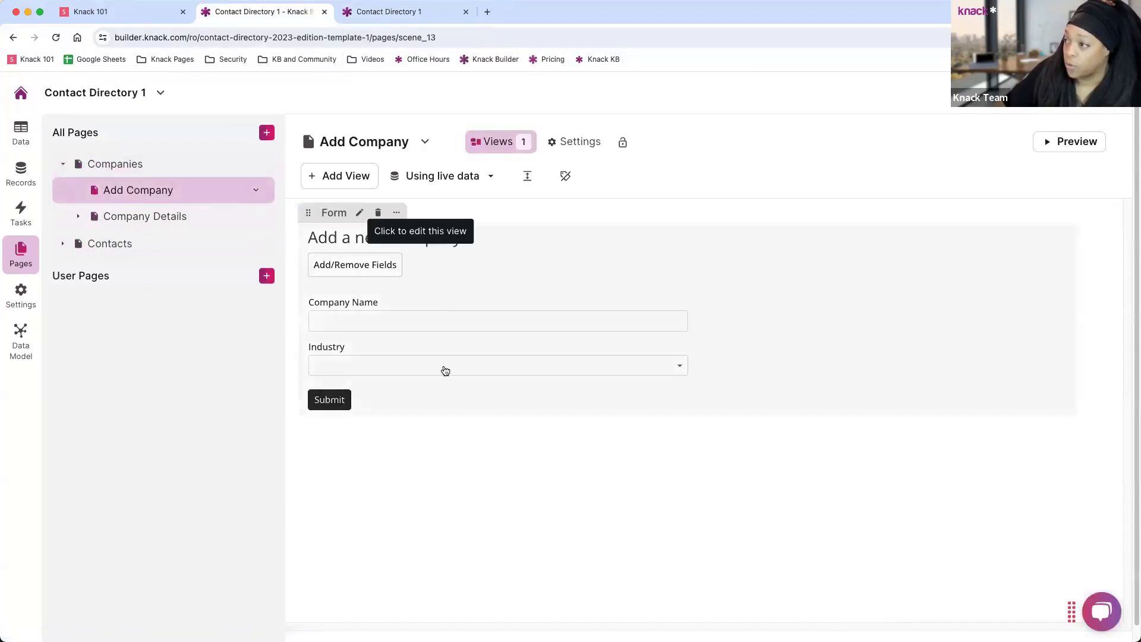
pyautogui.click(122, 219)
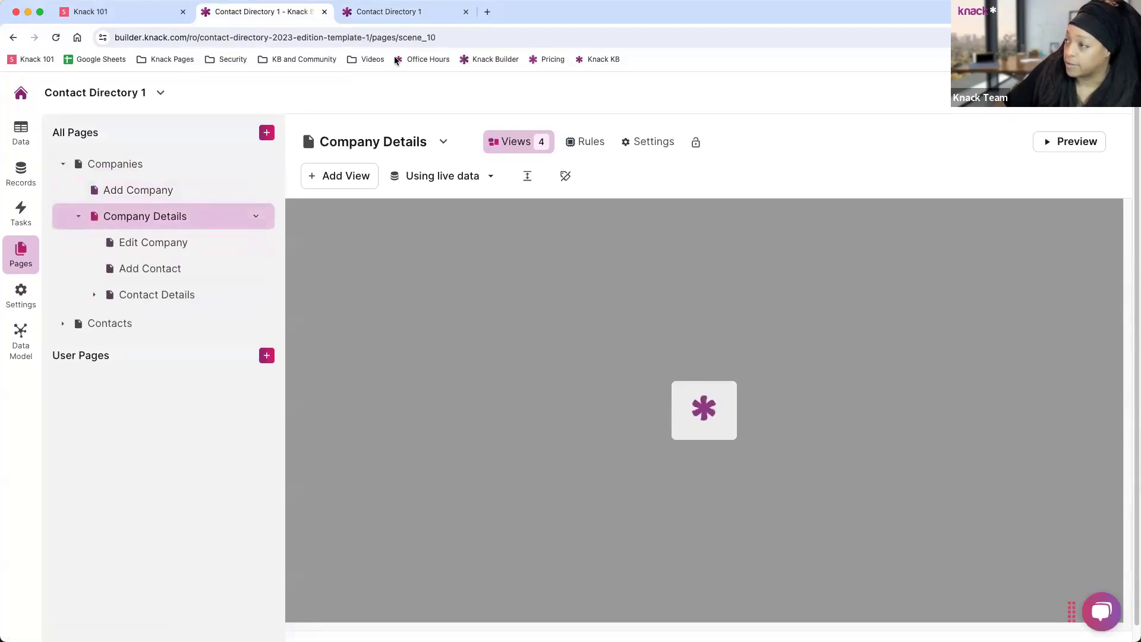
pyautogui.click(385, 14)
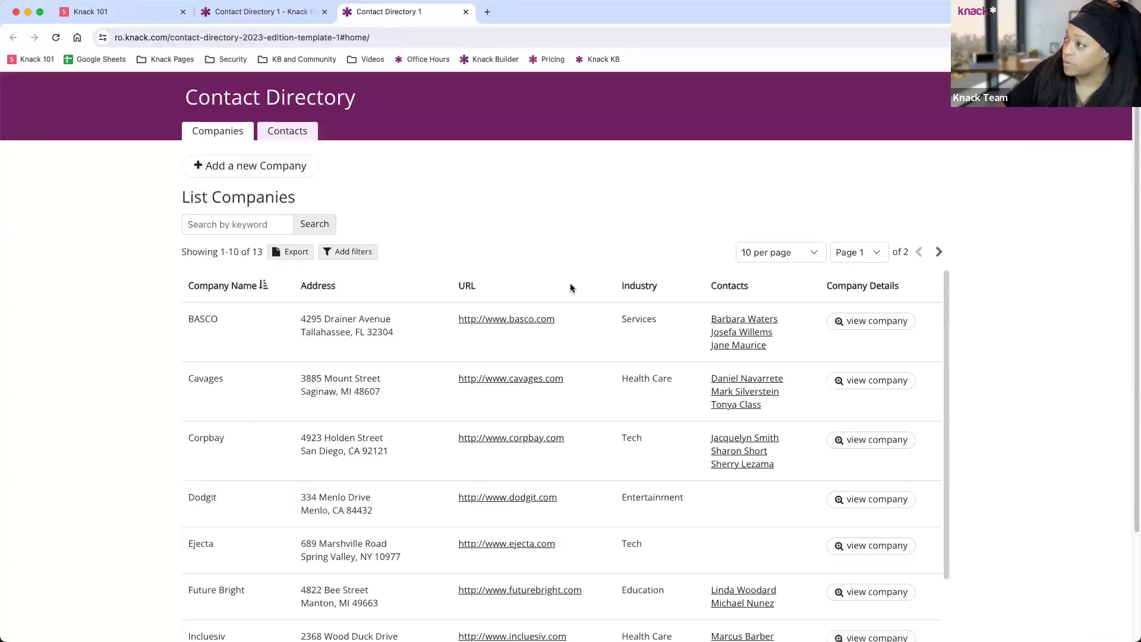
pyautogui.click(853, 329)
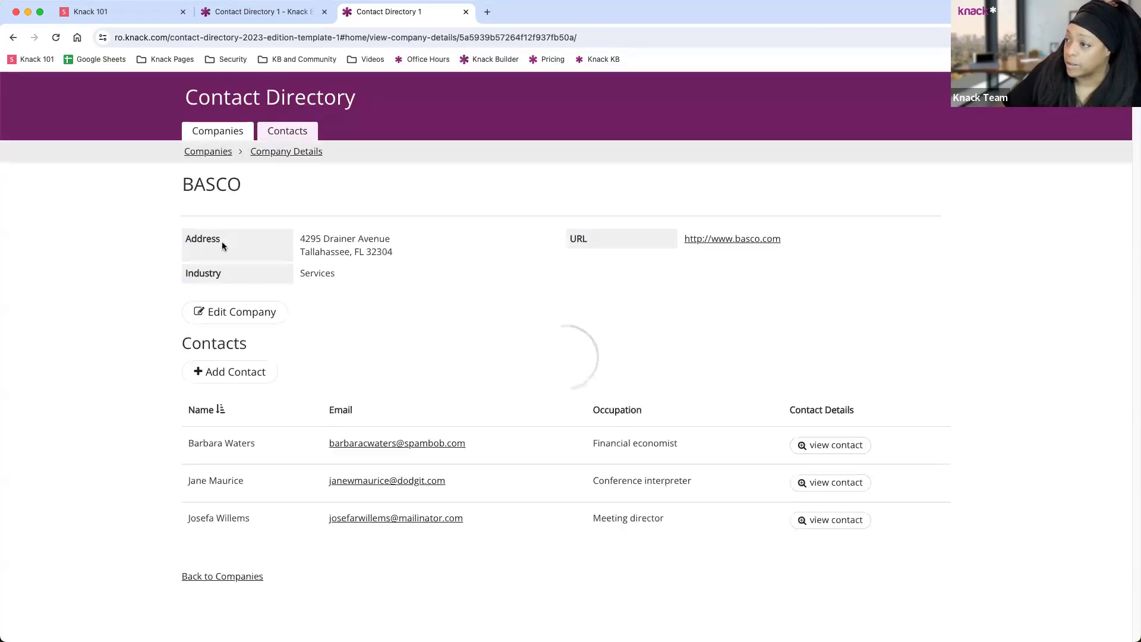
pyautogui.click(256, 12)
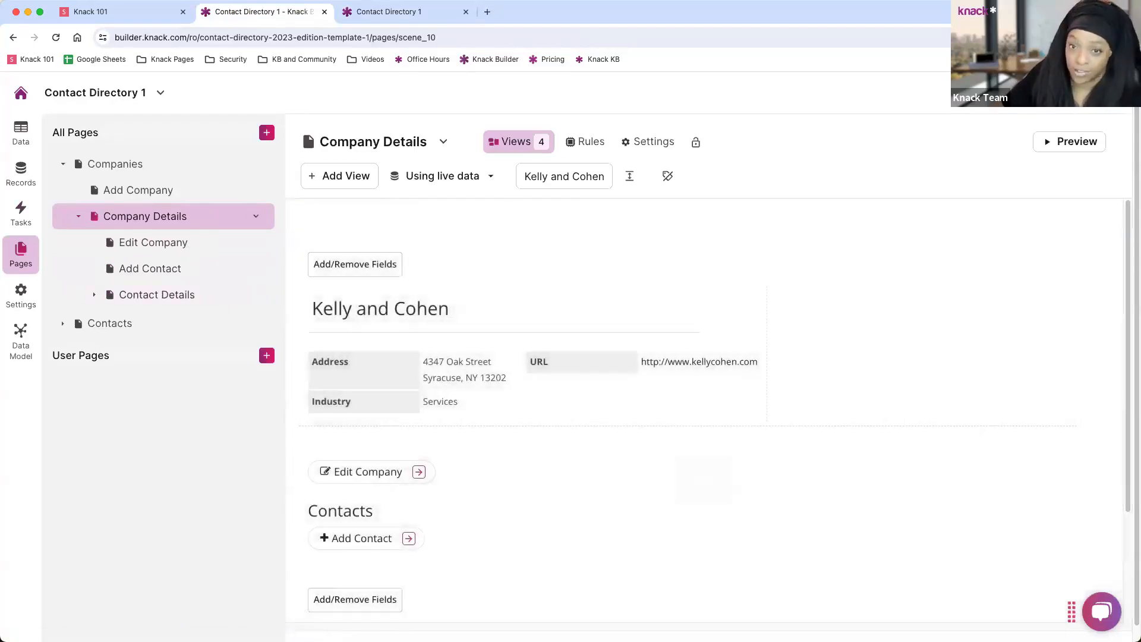
pyautogui.moveTo(311, 396)
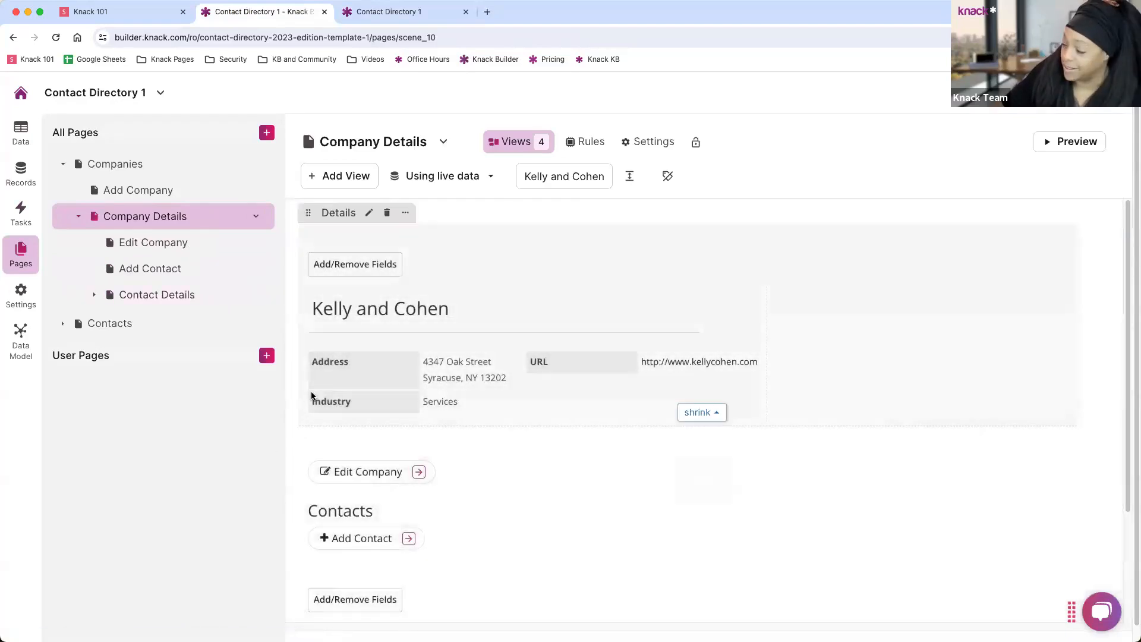
pyautogui.scroll(-1, 419, 354)
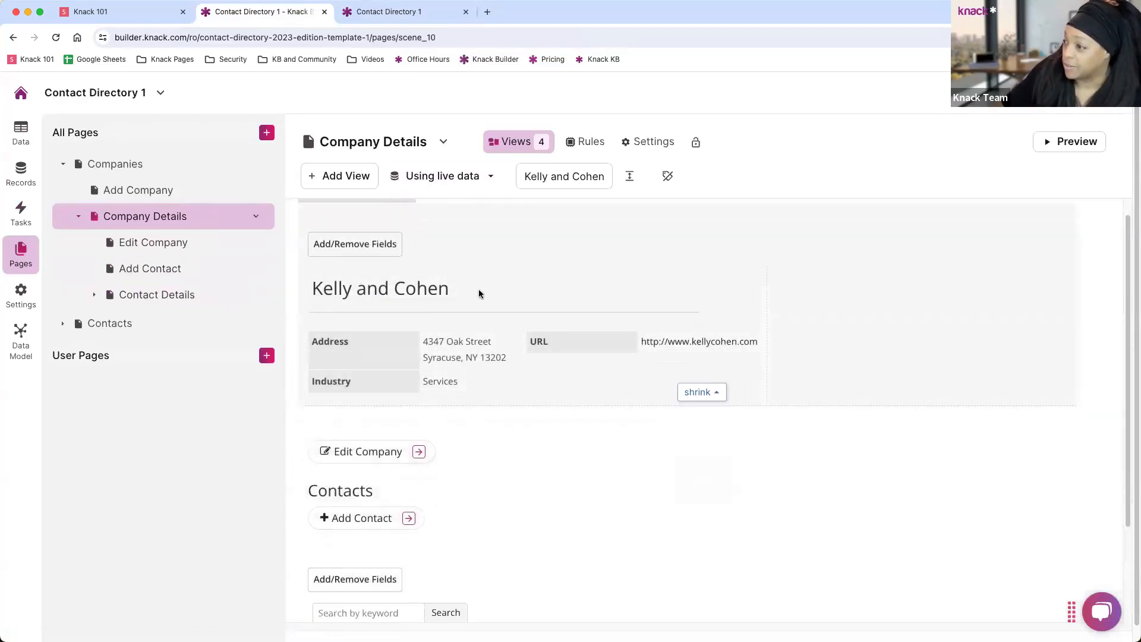
pyautogui.scroll(-5, 424, 297)
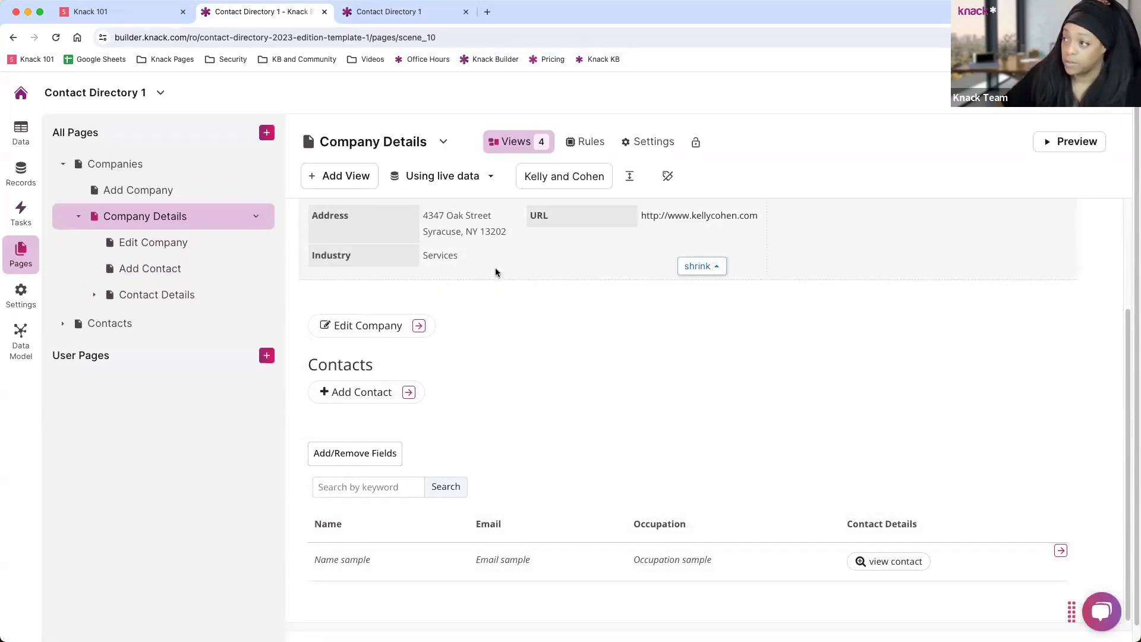
pyautogui.scroll(3, 505, 245)
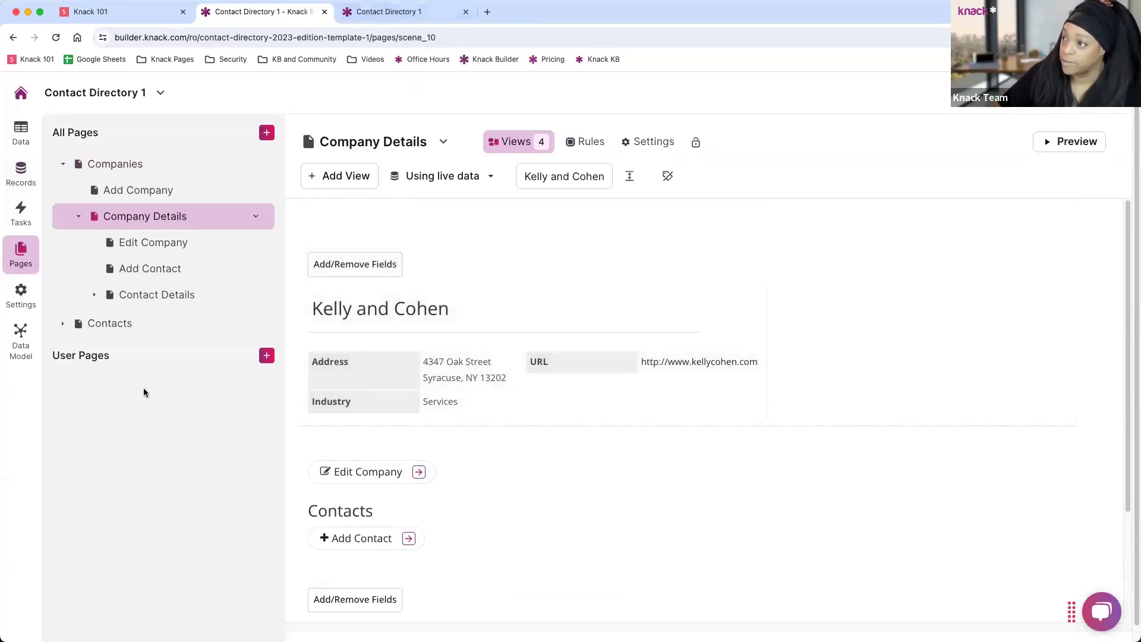
pyautogui.click(408, 14)
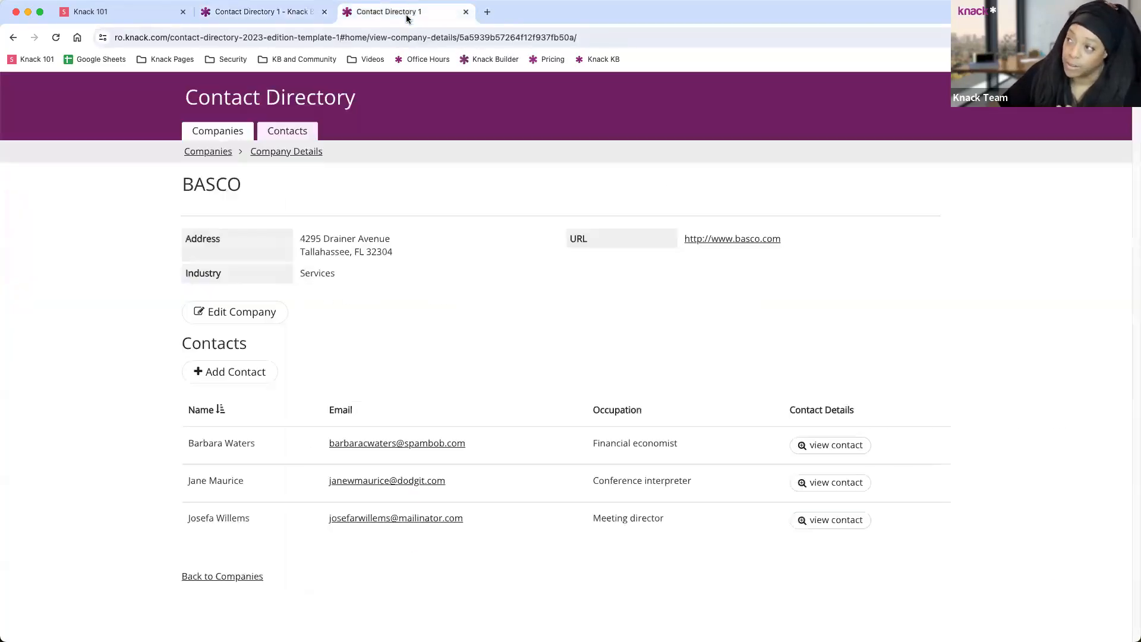
pyautogui.click(266, 14)
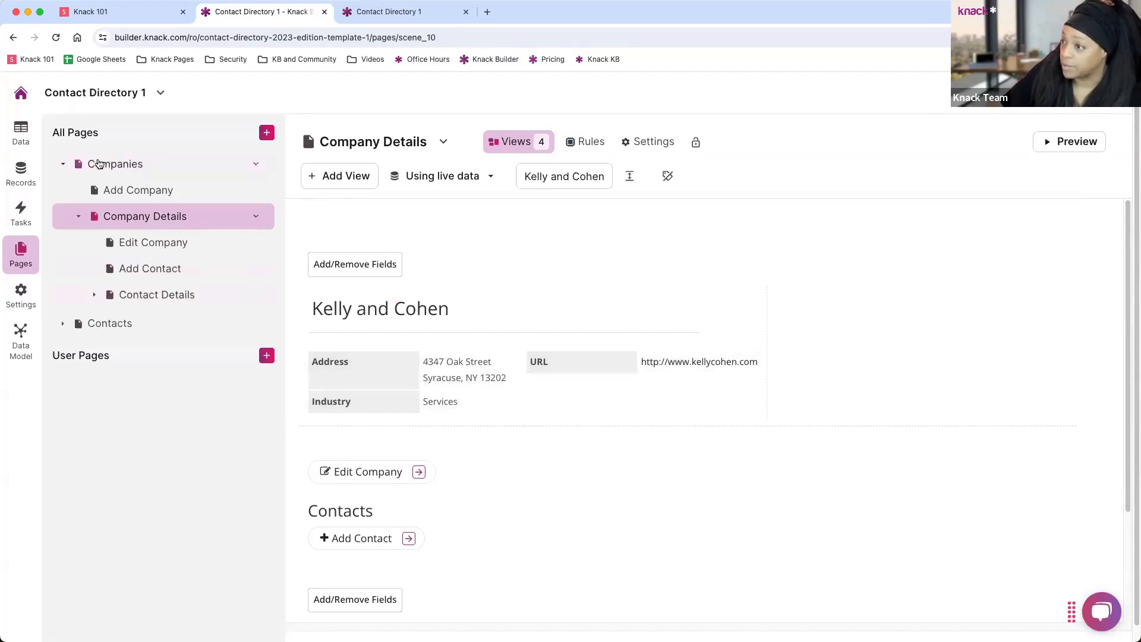
# Look over Live App Design's Look & Feel options, then return to App Settings (Contact Directory 1, Eastern Time).
pyautogui.click(20, 310)
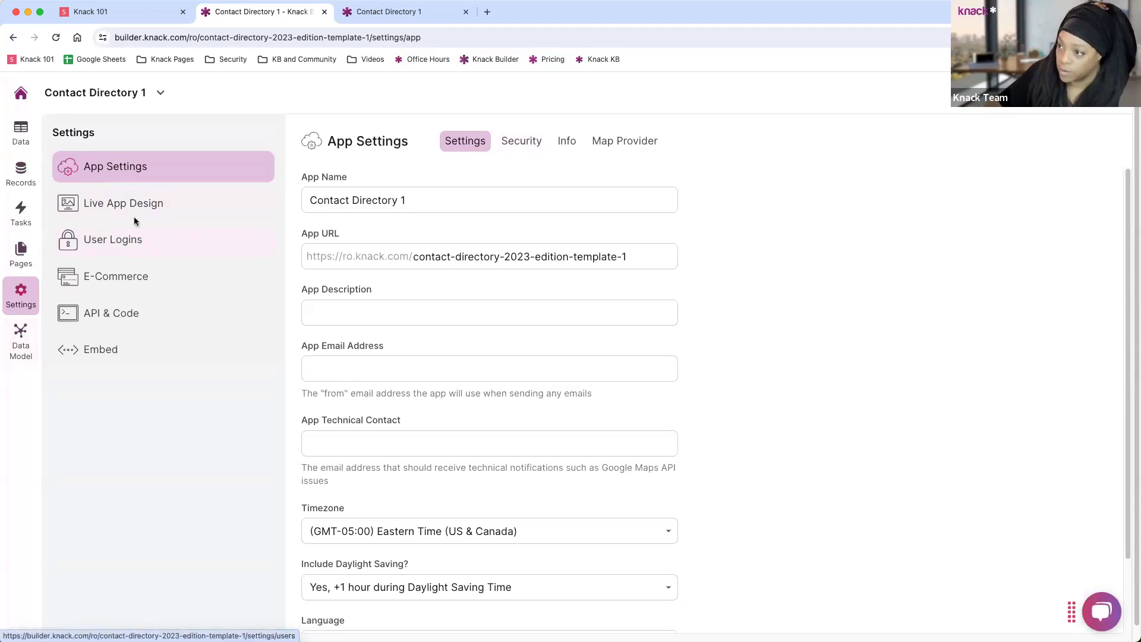
pyautogui.click(120, 203)
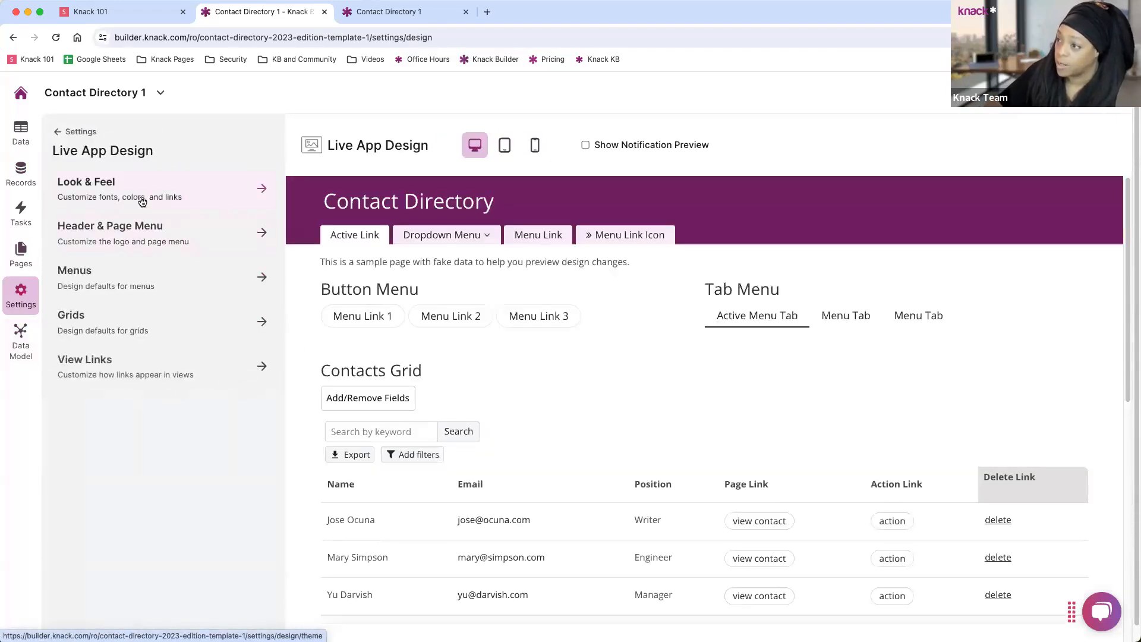
pyautogui.click(262, 188)
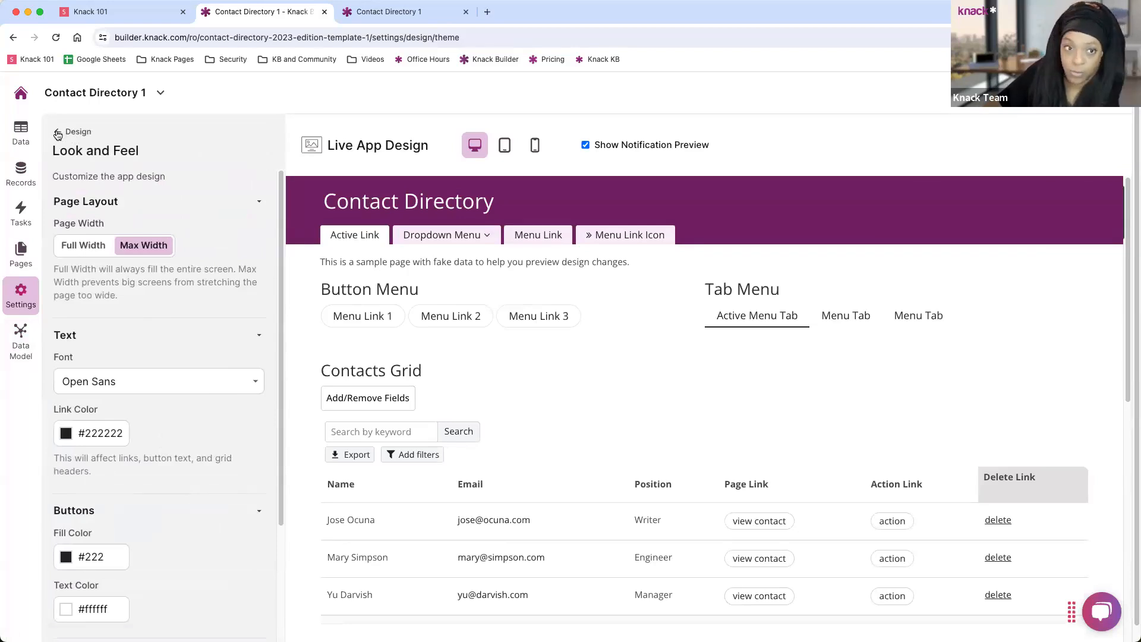
pyautogui.click(58, 135)
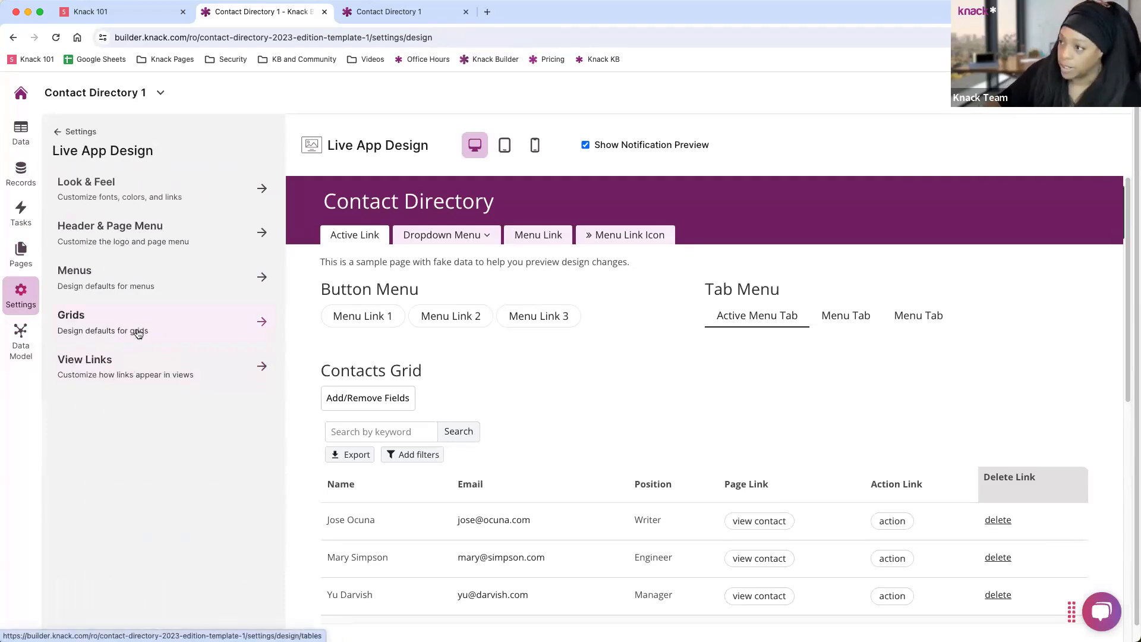
pyautogui.click(59, 131)
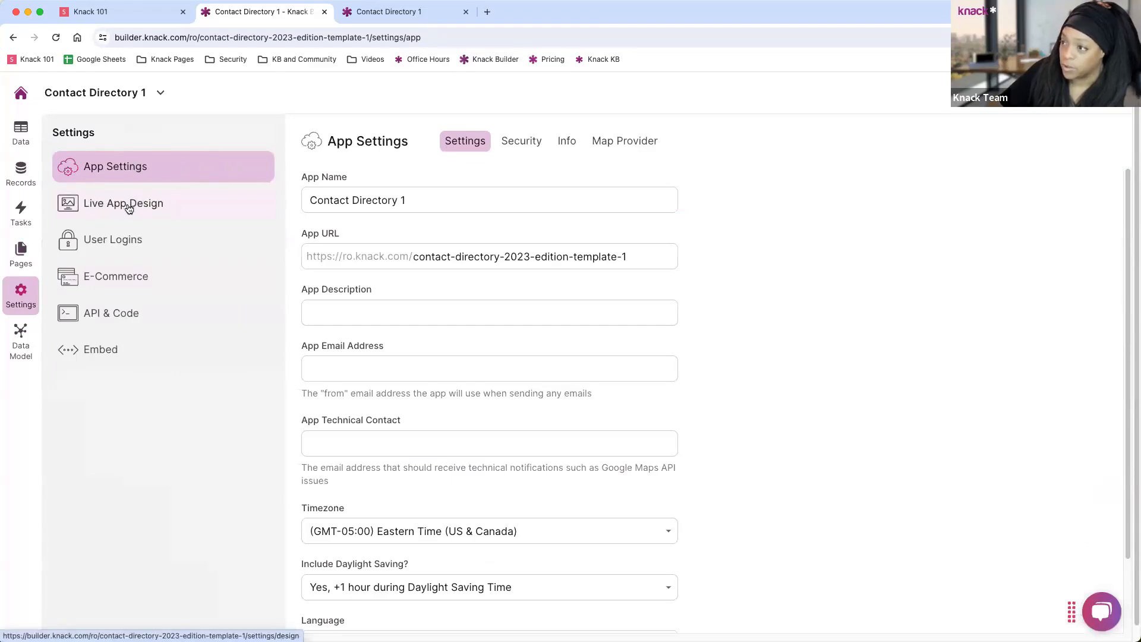
# Review the User Logins, E-Commerce, and API & Code JavaScript and CSS settings.
pyautogui.click(110, 247)
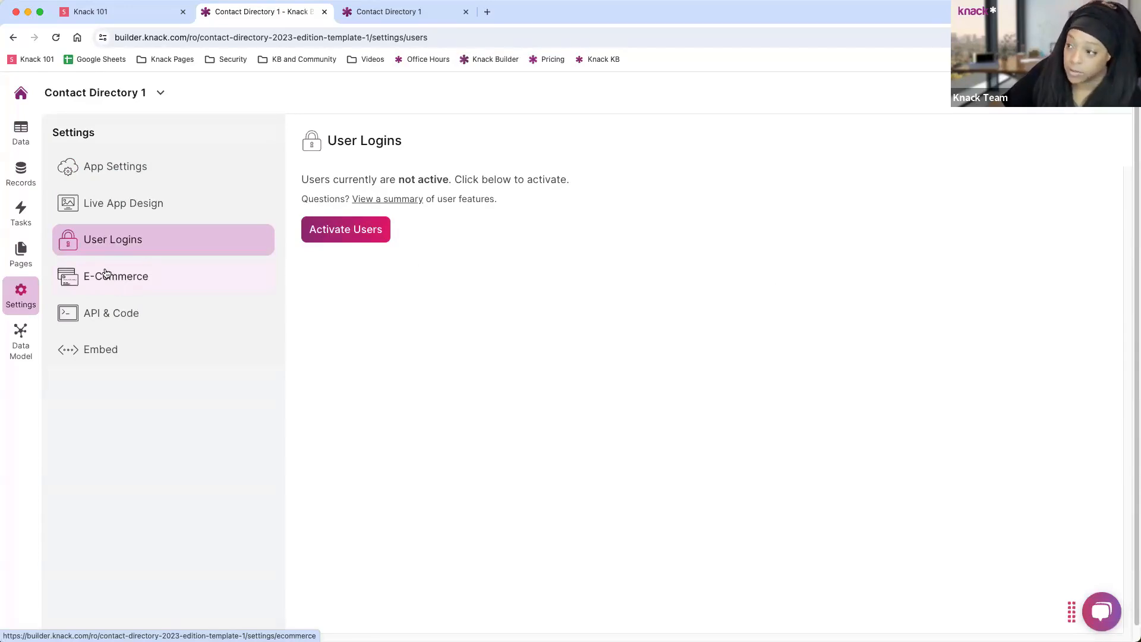
pyautogui.click(123, 280)
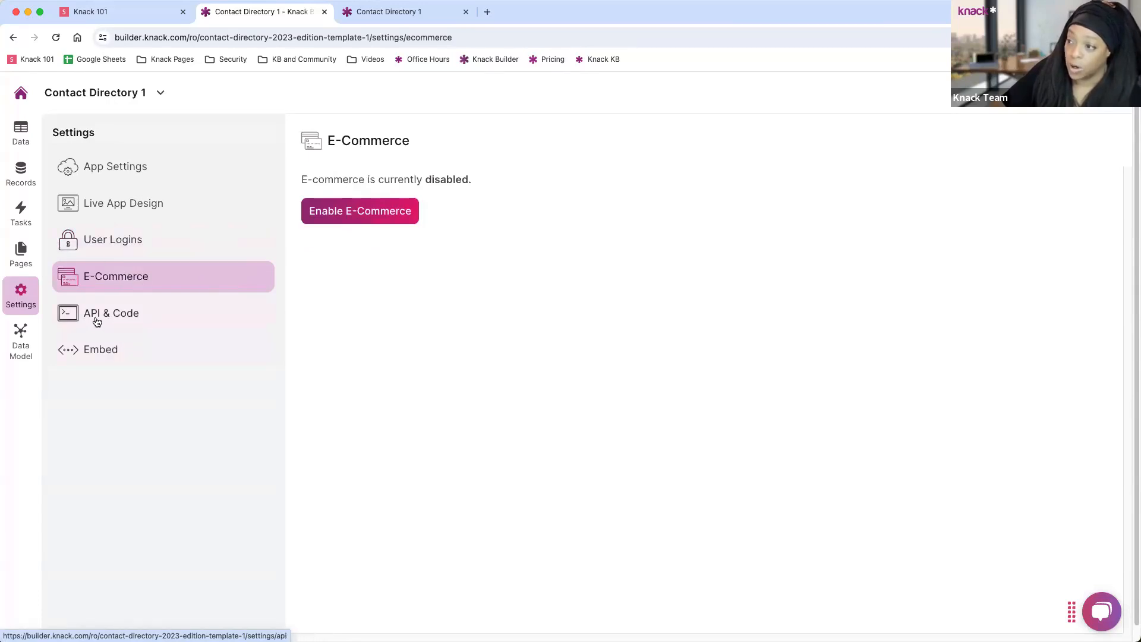
pyautogui.click(142, 322)
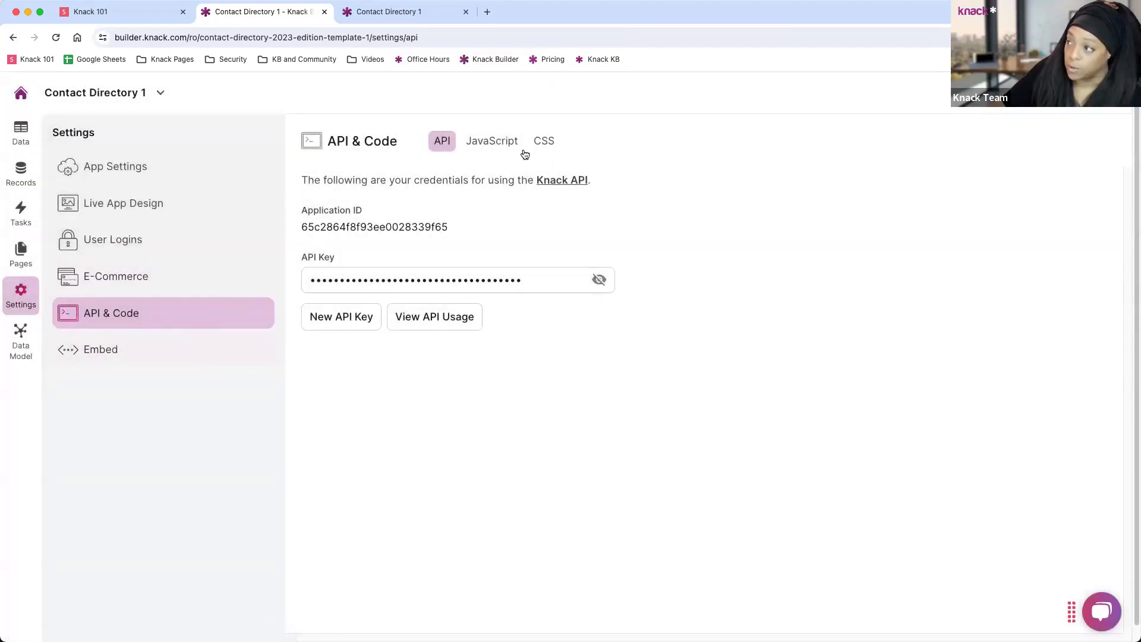
pyautogui.click(490, 145)
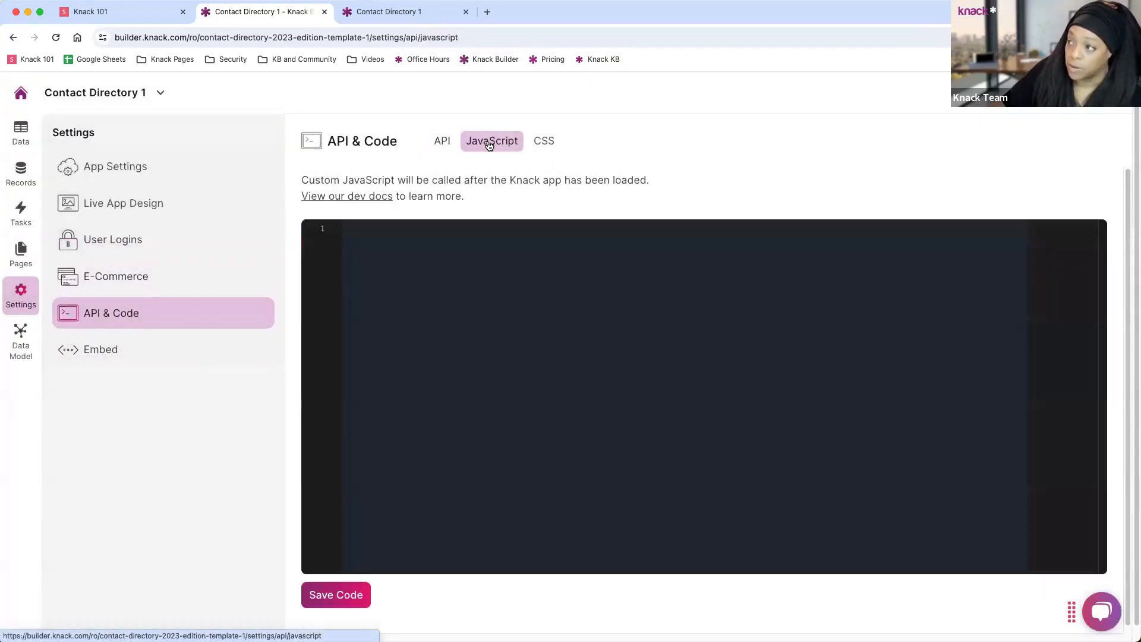
pyautogui.click(538, 143)
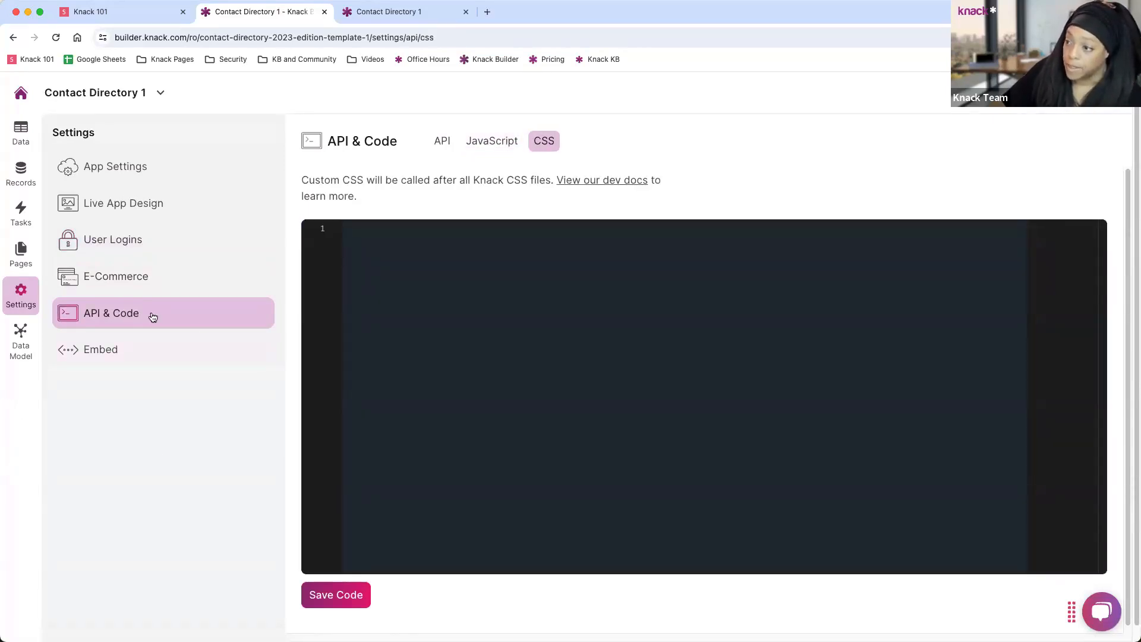
# Show the empty Embed settings and check the live app's home page and web address.
pyautogui.click(104, 359)
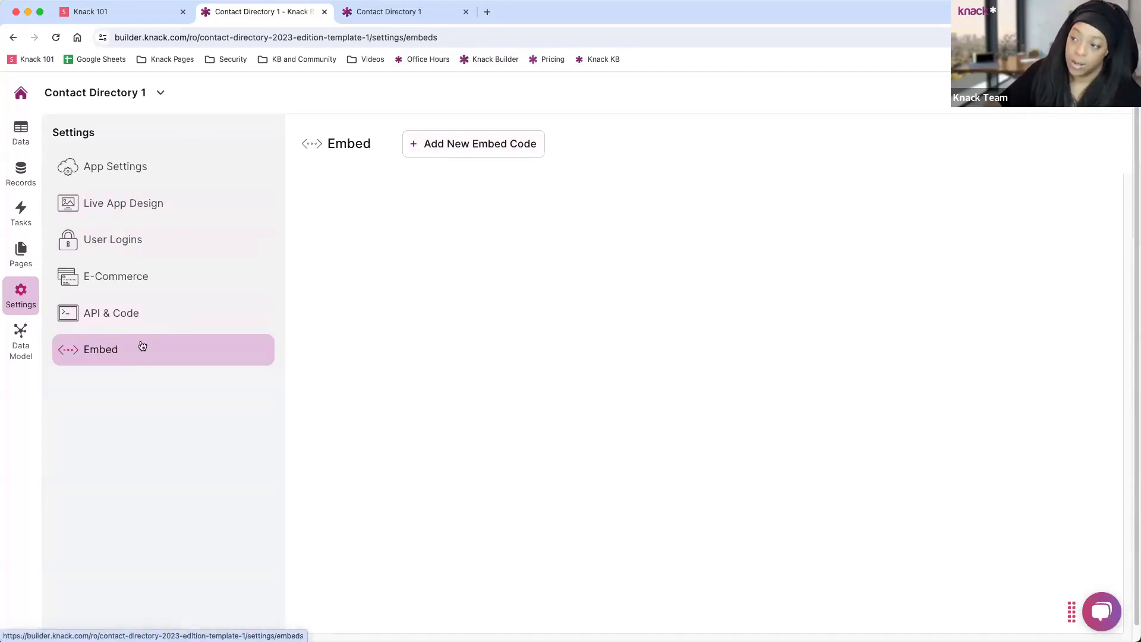
pyautogui.click(376, 16)
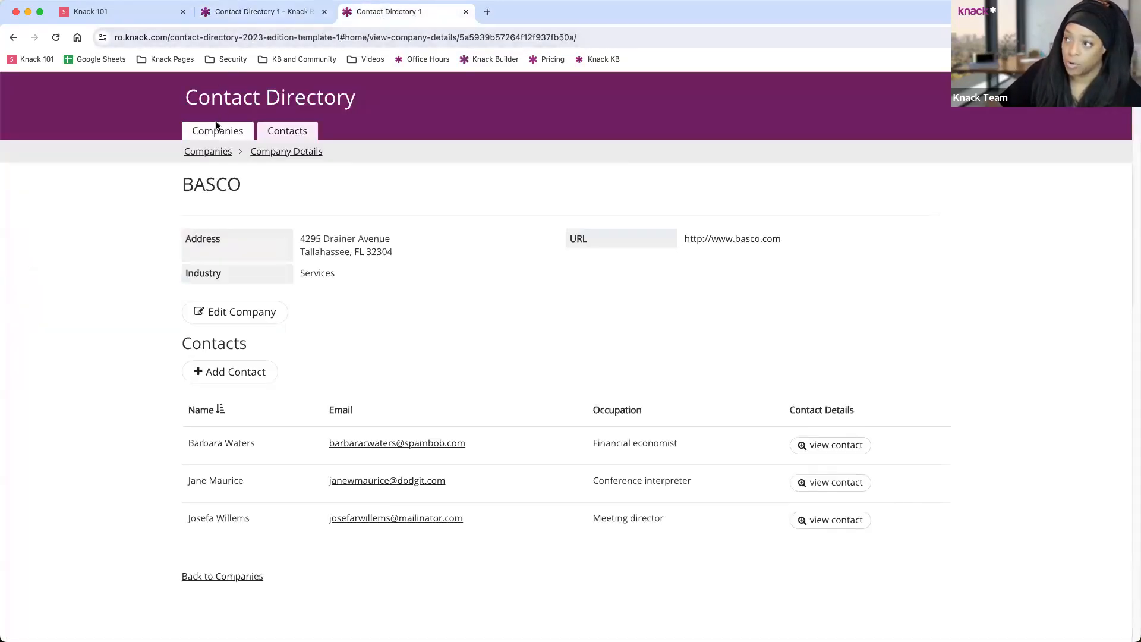
pyautogui.click(250, 102)
pyautogui.click(269, 39)
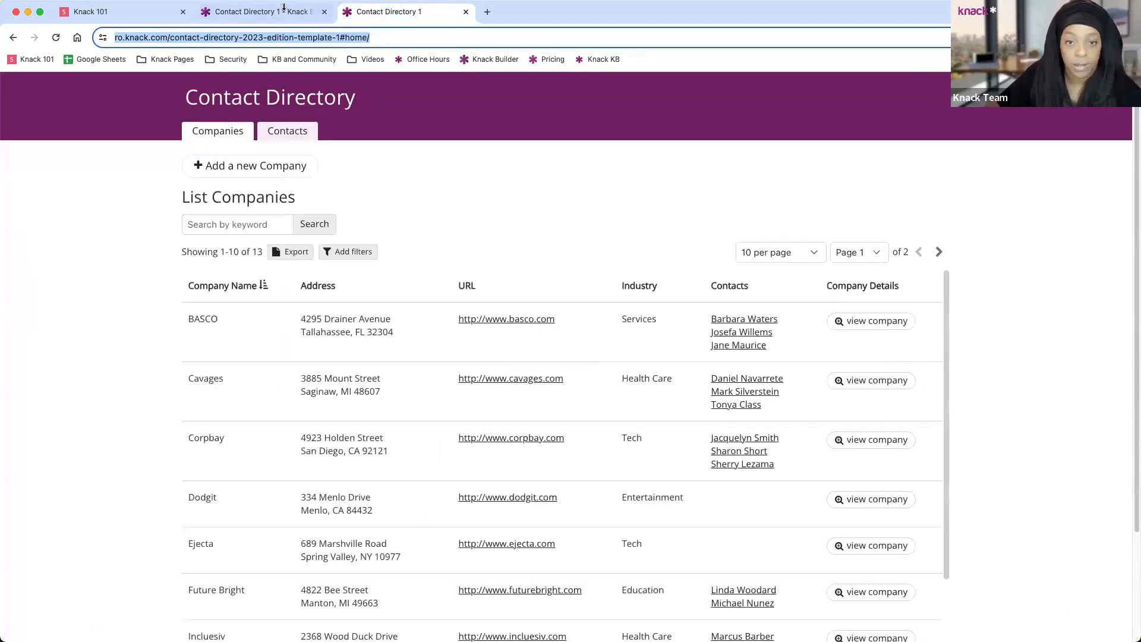
pyautogui.click(232, 14)
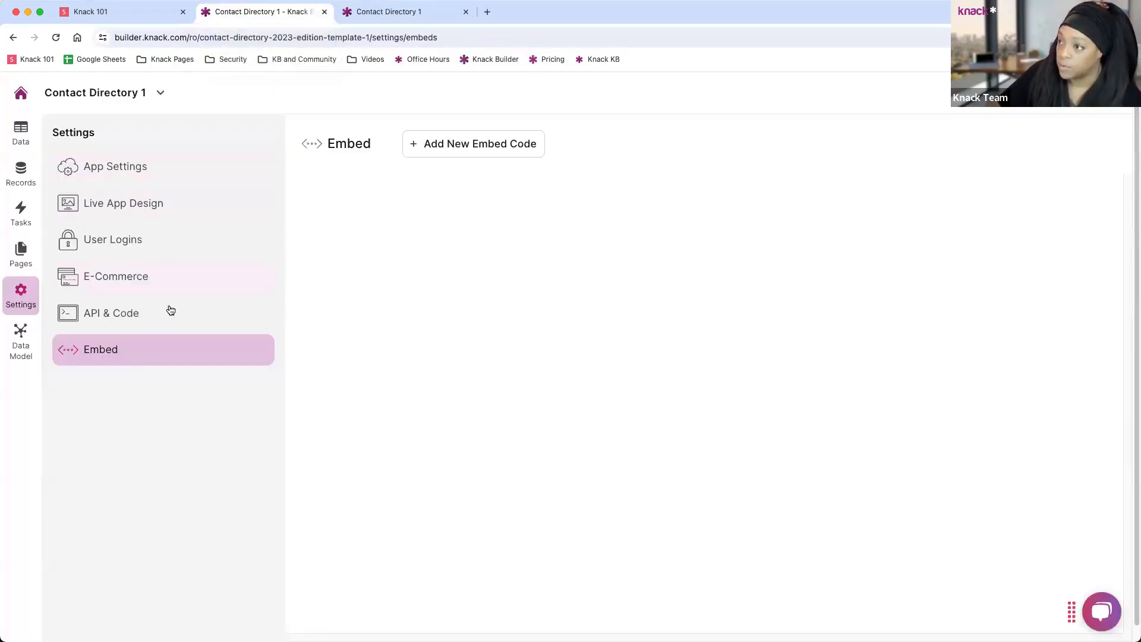
# In the data model diagram, zoom into Notes, reposition it, zoom out to 50%, then leave.
pyautogui.click(14, 352)
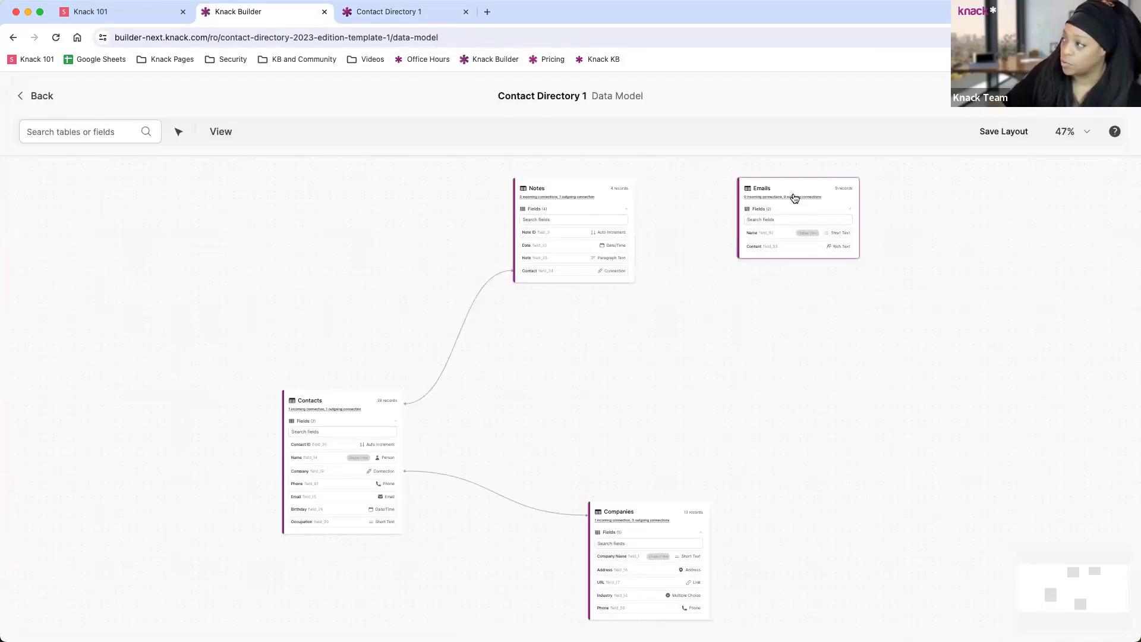
pyautogui.click(588, 219)
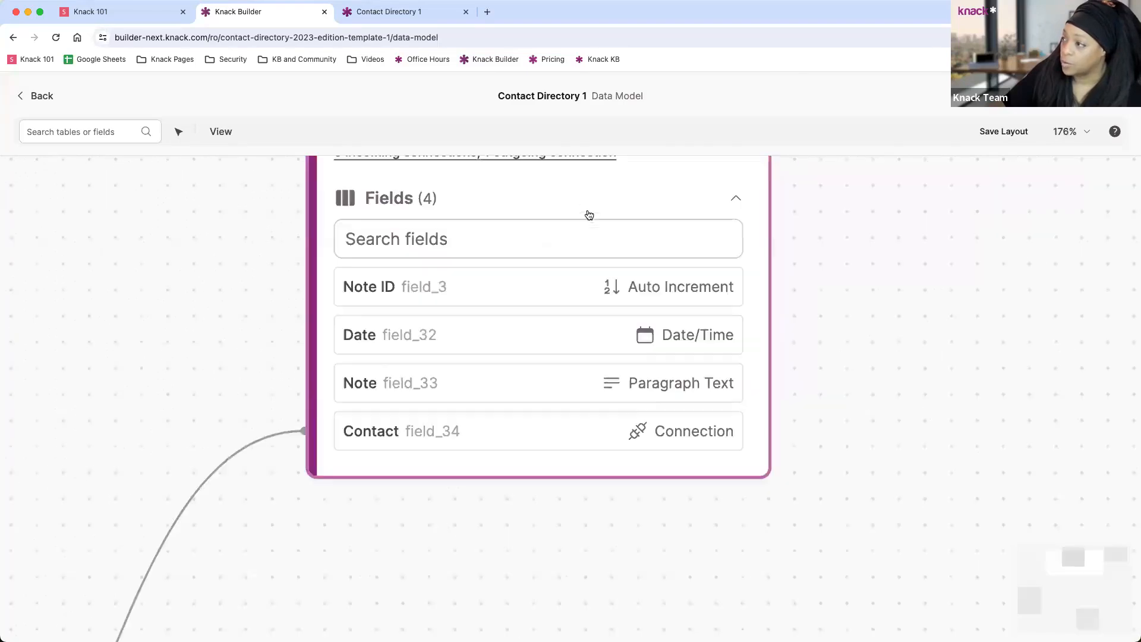
pyautogui.moveTo(643, 364); pyautogui.dragTo(533, 313)
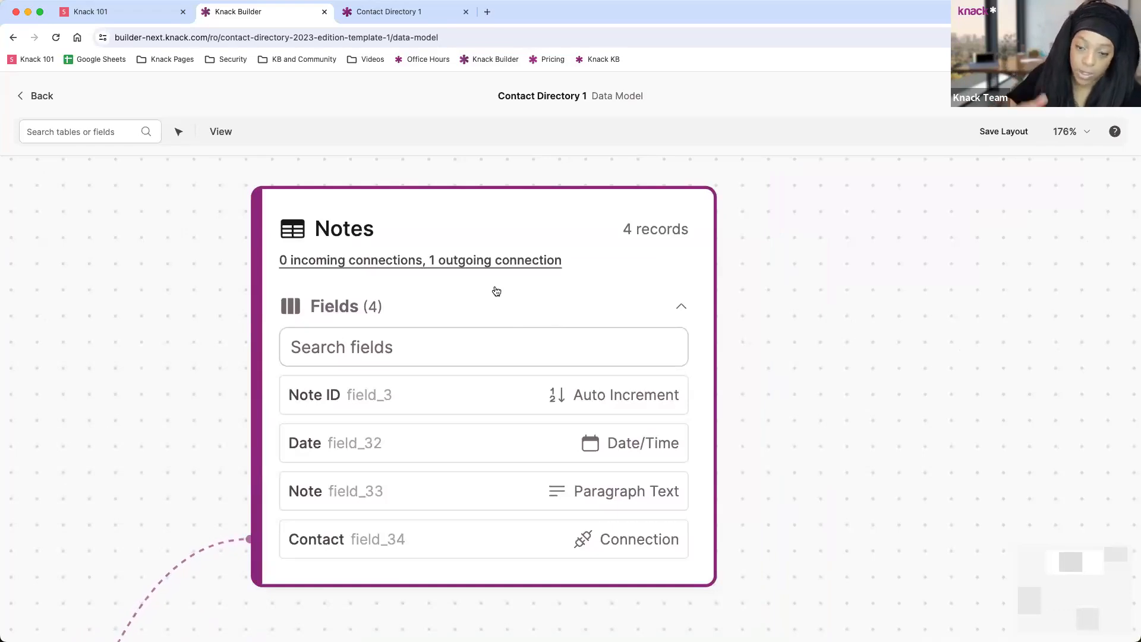
pyautogui.scroll(-5, 496, 290)
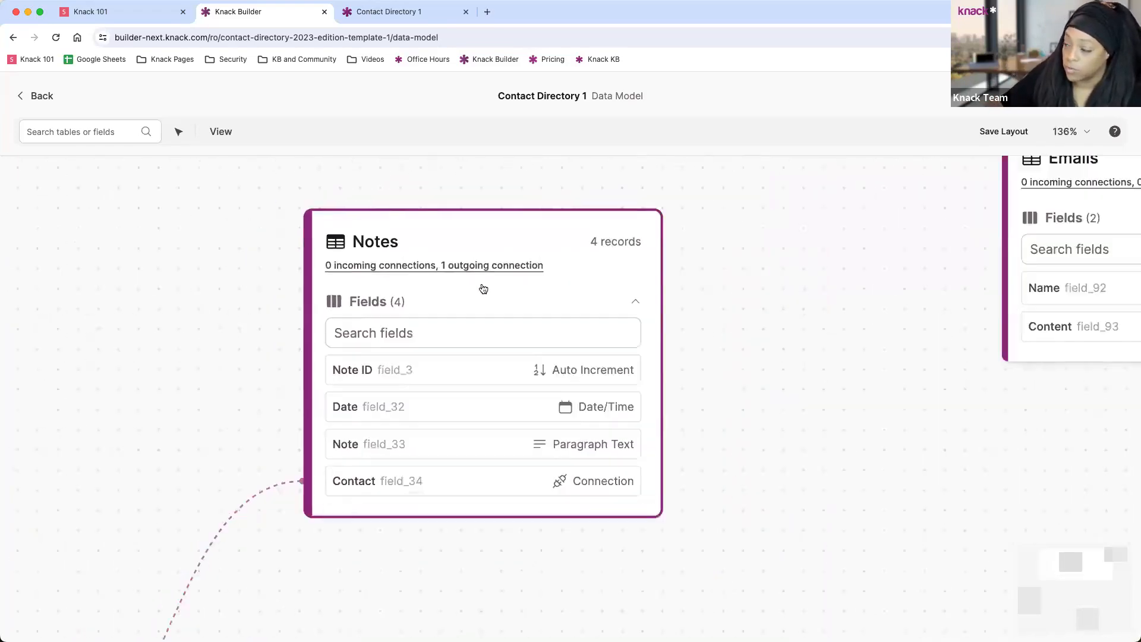
pyautogui.scroll(-5, 486, 289)
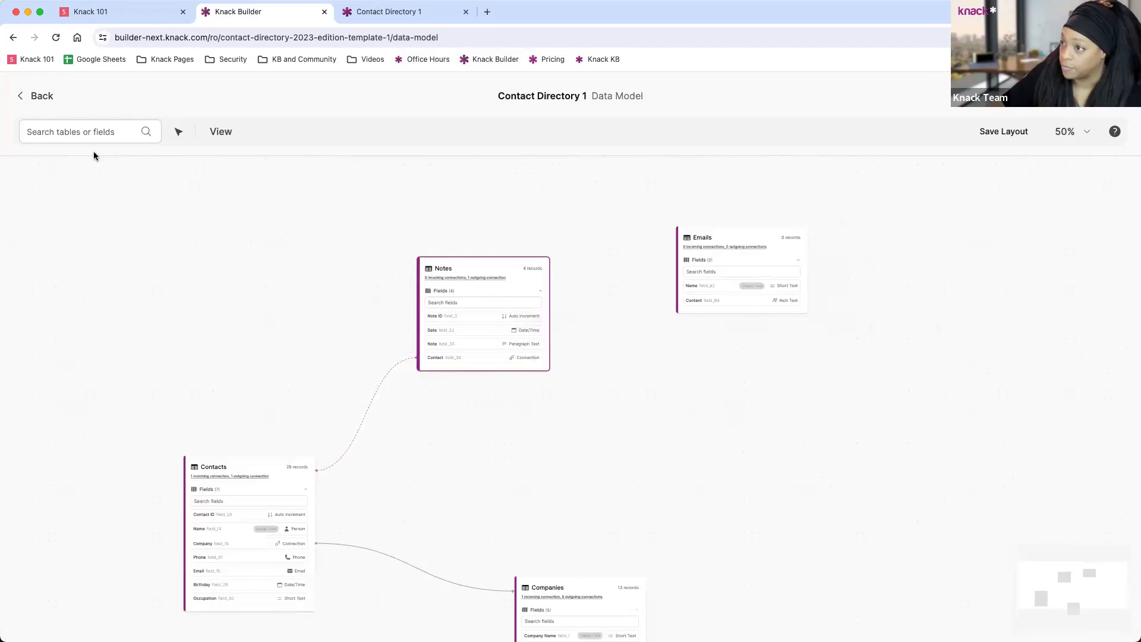
pyautogui.click(43, 97)
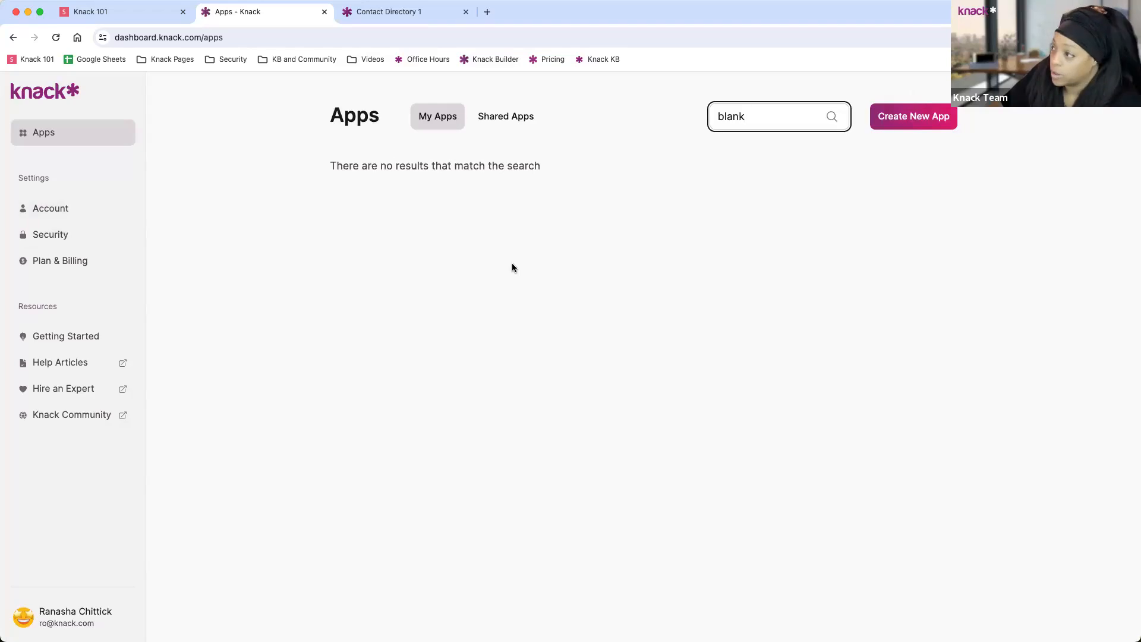
# Start a new app from scratch, producing Untitled App 3 with Table 1.
pyautogui.click(904, 122)
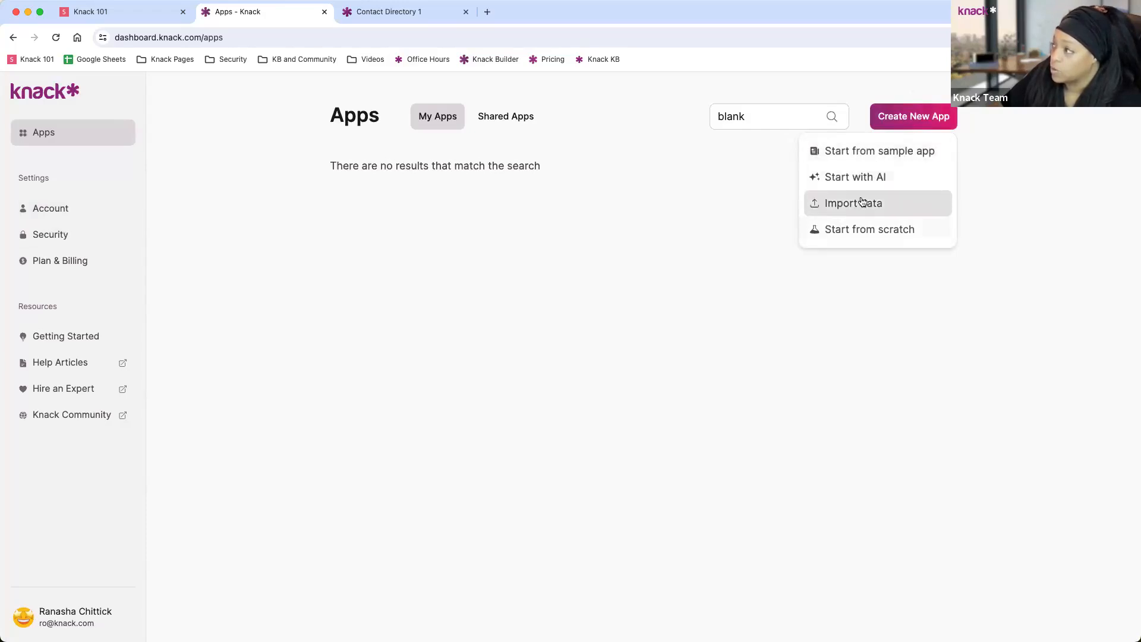
pyautogui.click(866, 231)
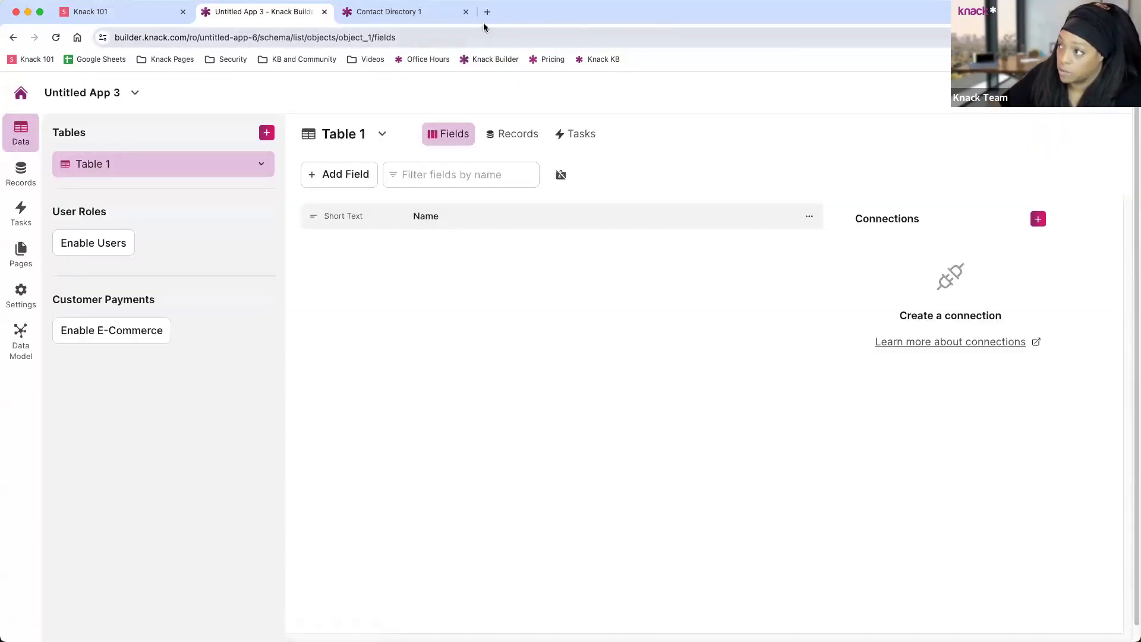
# Close the live app tab and bring up Table 1's Table Settings dialog.
pyautogui.click(467, 12)
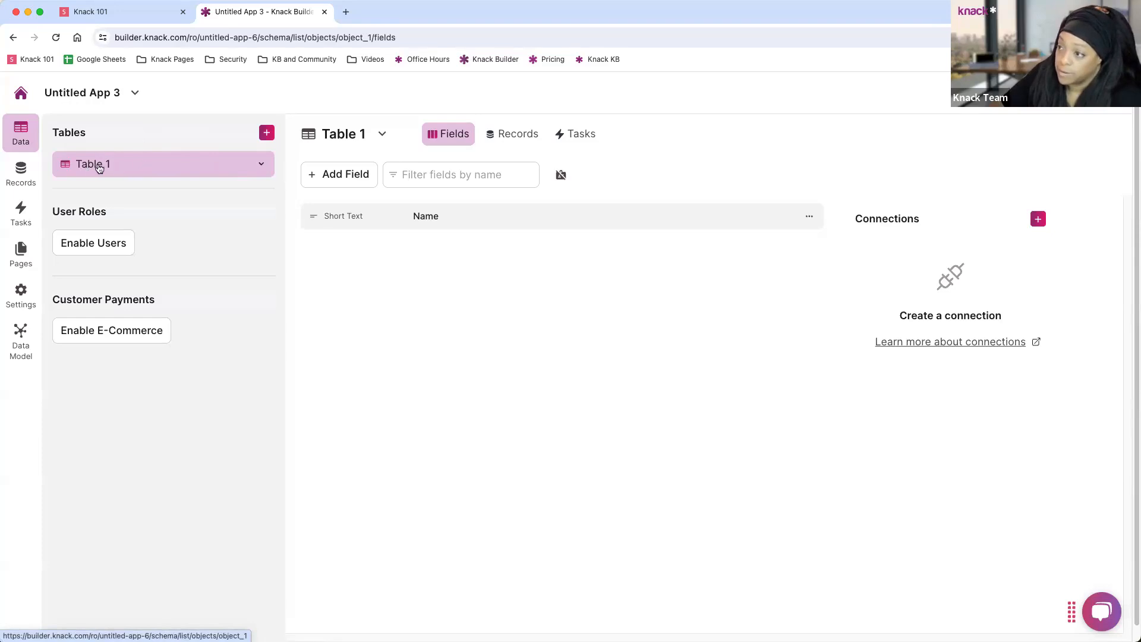
pyautogui.click(262, 166)
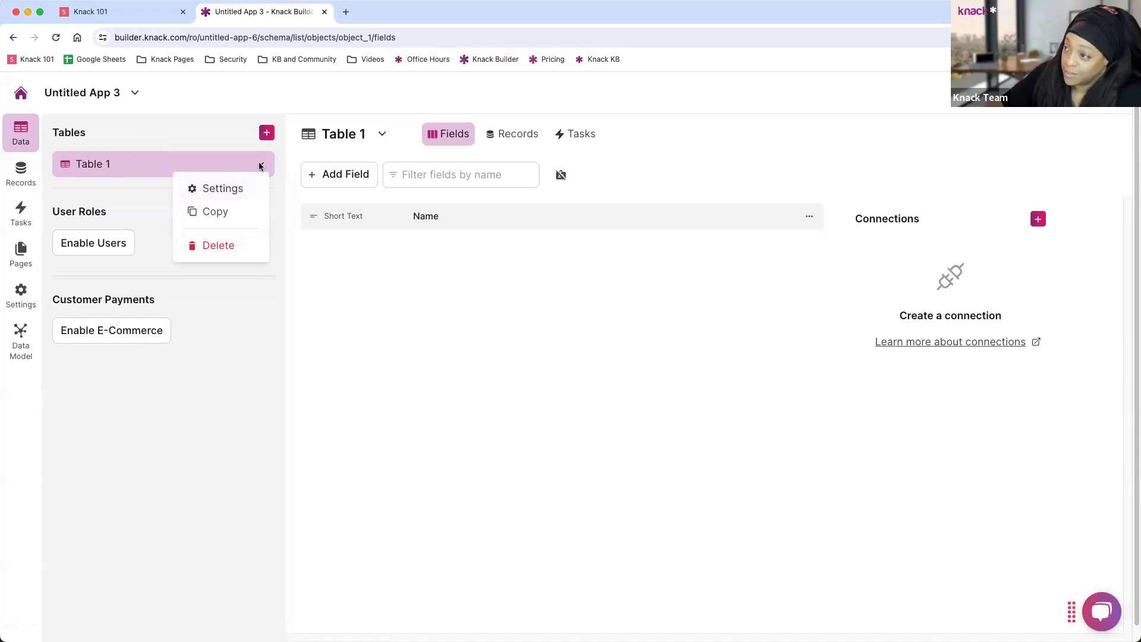
pyautogui.click(810, 218)
pyautogui.click(810, 218)
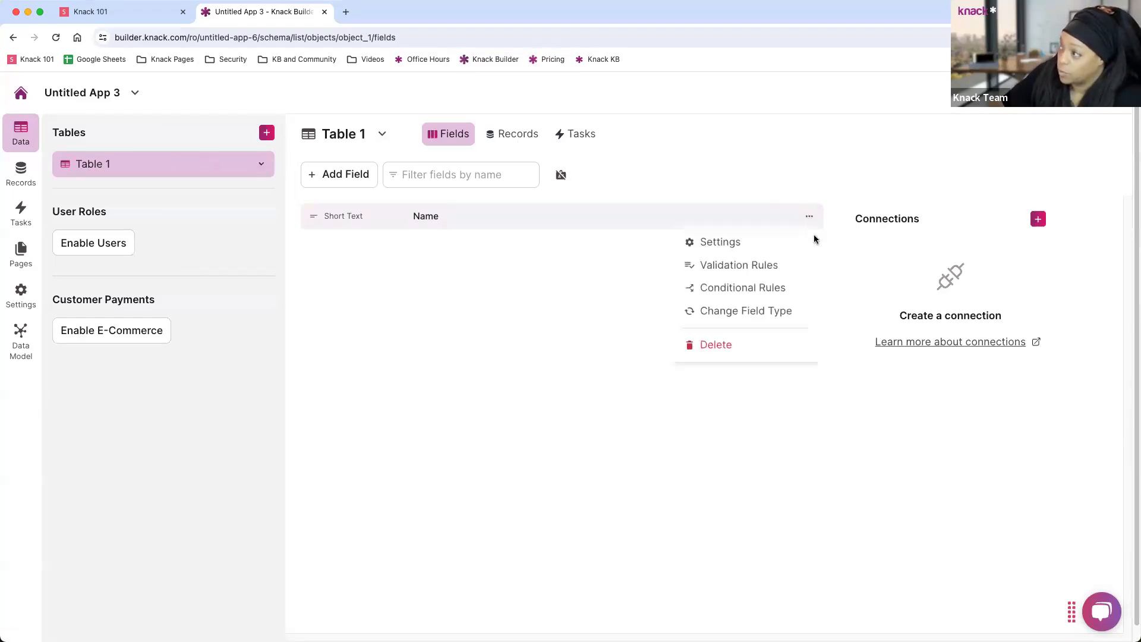
pyautogui.click(383, 136)
pyautogui.click(383, 137)
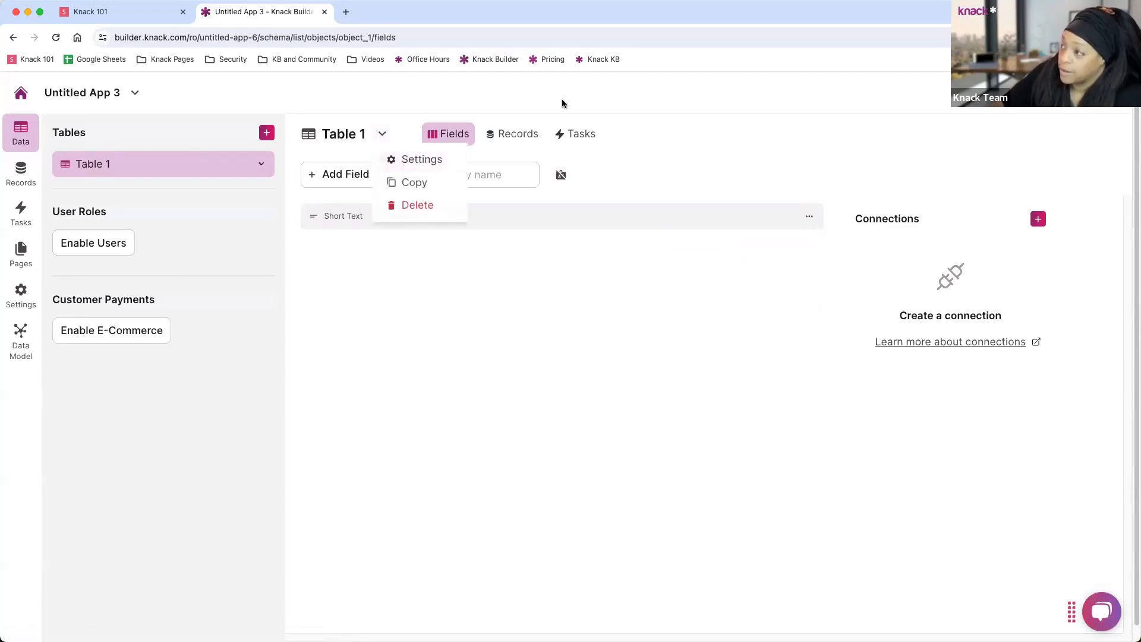
pyautogui.click(546, 113)
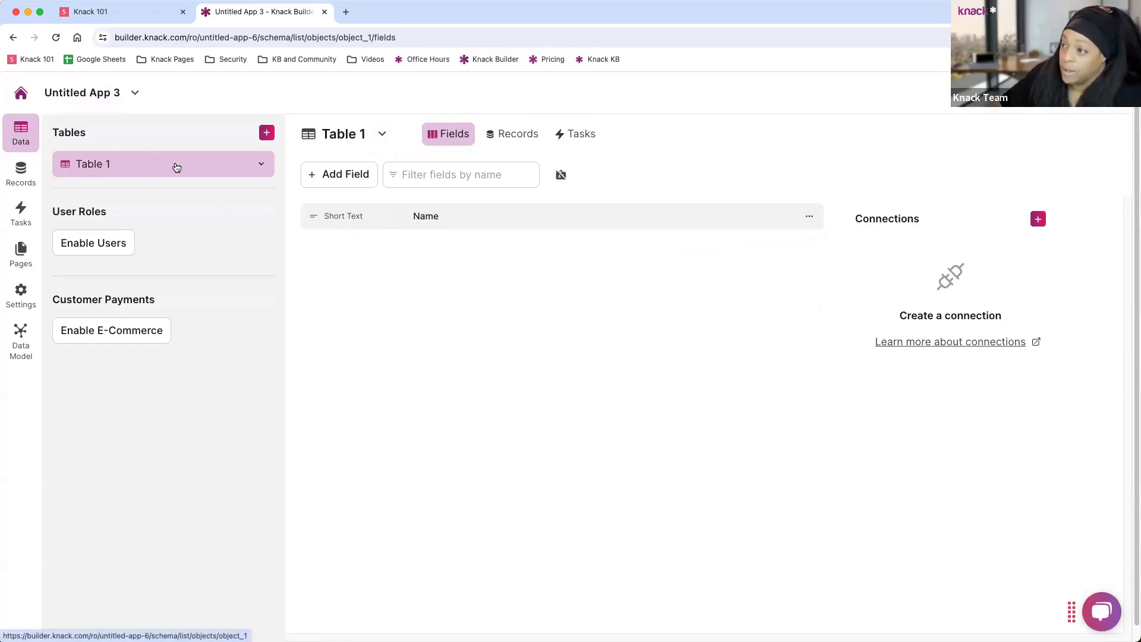
pyautogui.click(262, 166)
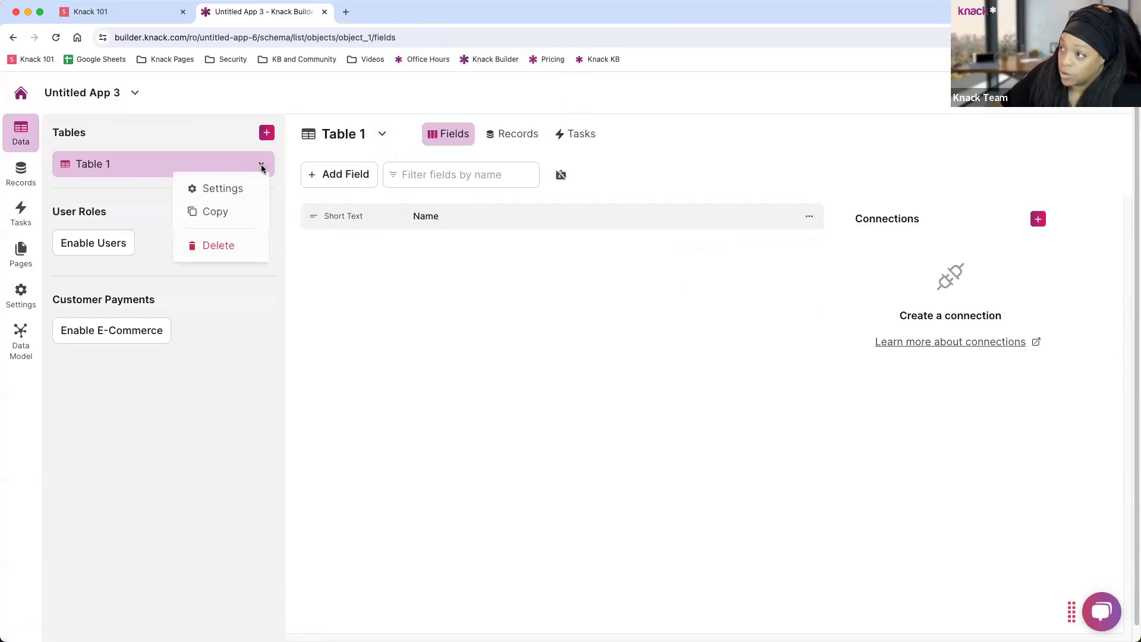
pyautogui.click(223, 190)
pyautogui.click(741, 115)
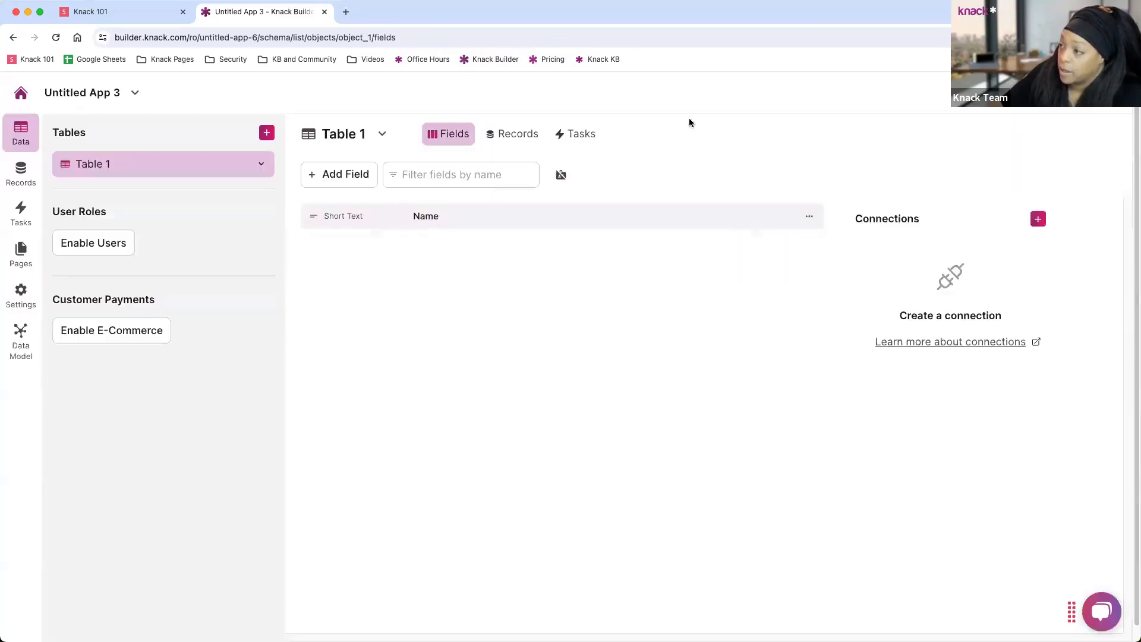
pyautogui.click(382, 136)
# Replace Table 1's name with 'Companies' in its settings and save the change.
pyautogui.click(414, 161)
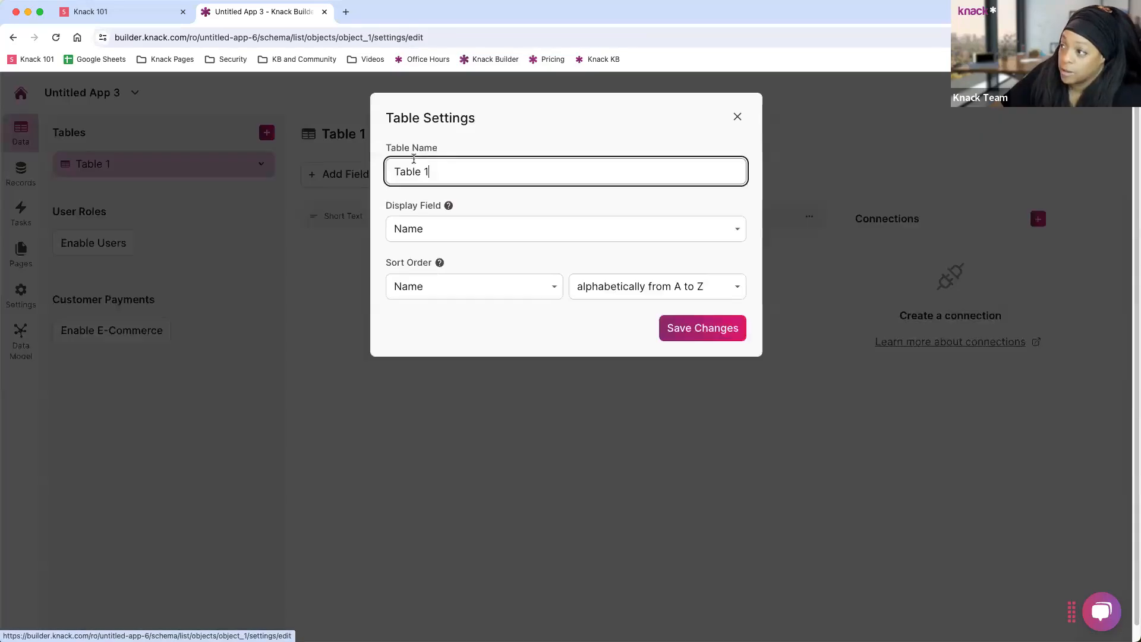
pyautogui.moveTo(440, 175); pyautogui.dragTo(378, 175)
pyautogui.write('Companies')
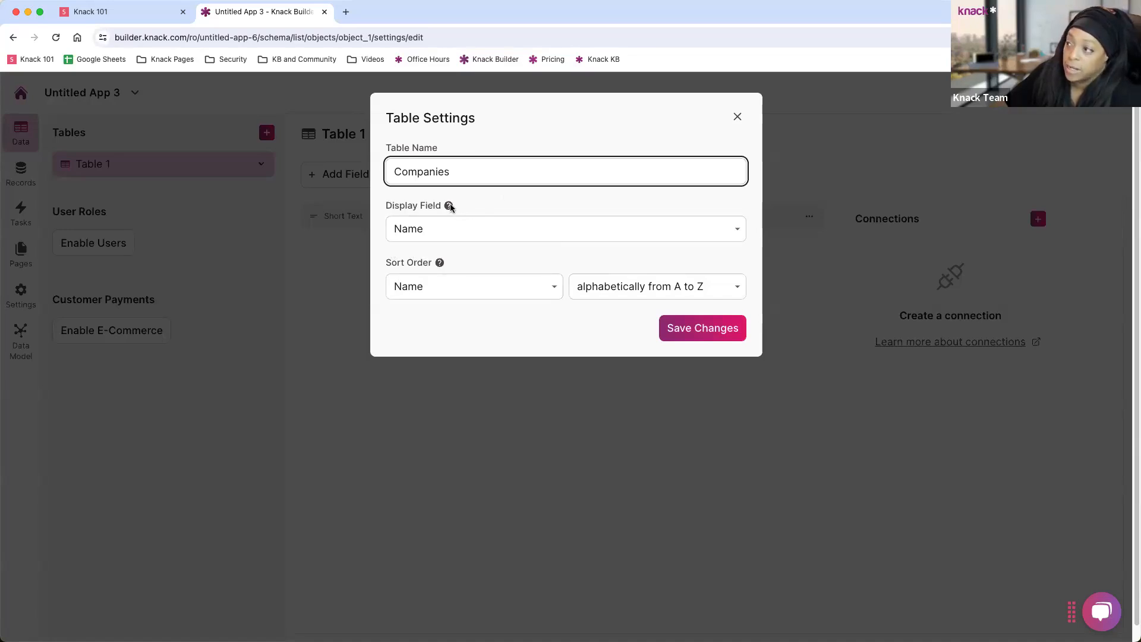
pyautogui.moveTo(449, 207)
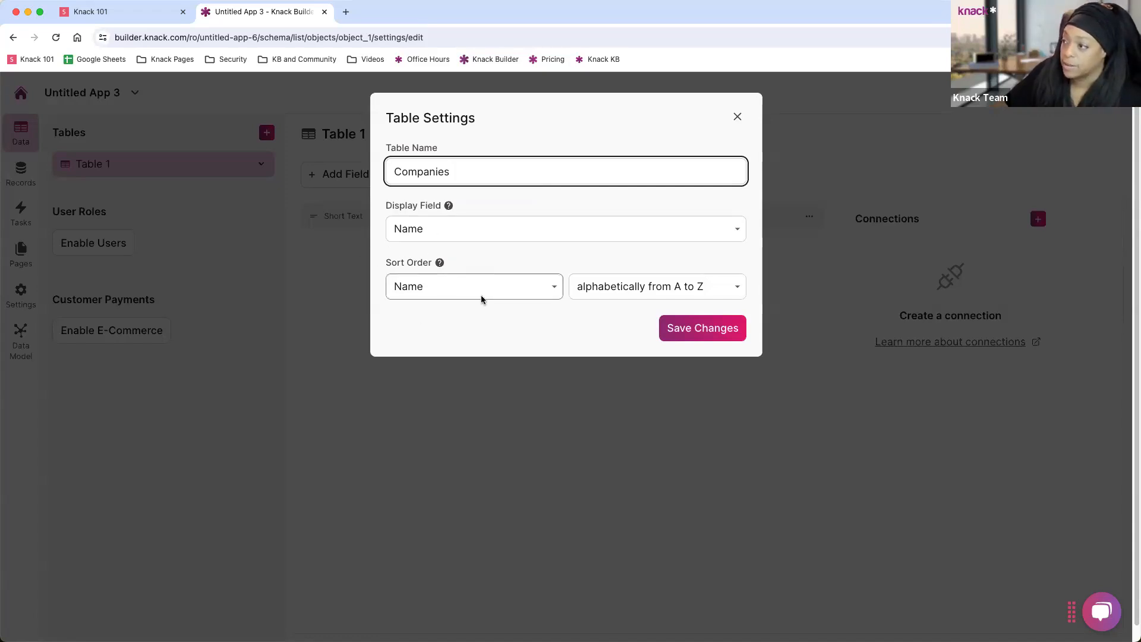
pyautogui.click(713, 334)
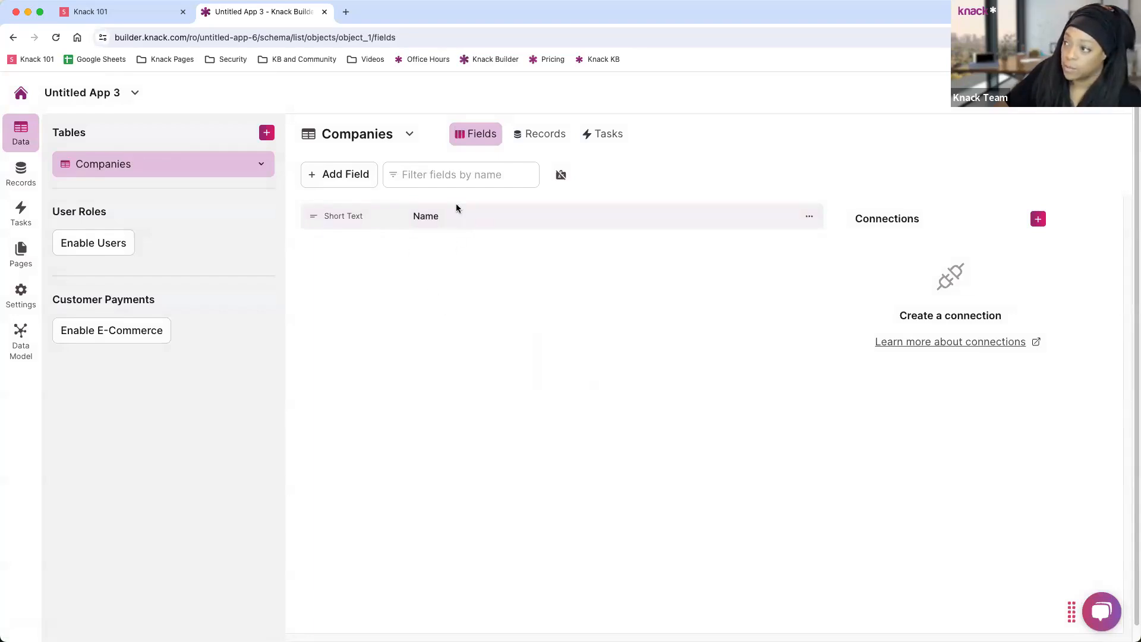
pyautogui.click(340, 176)
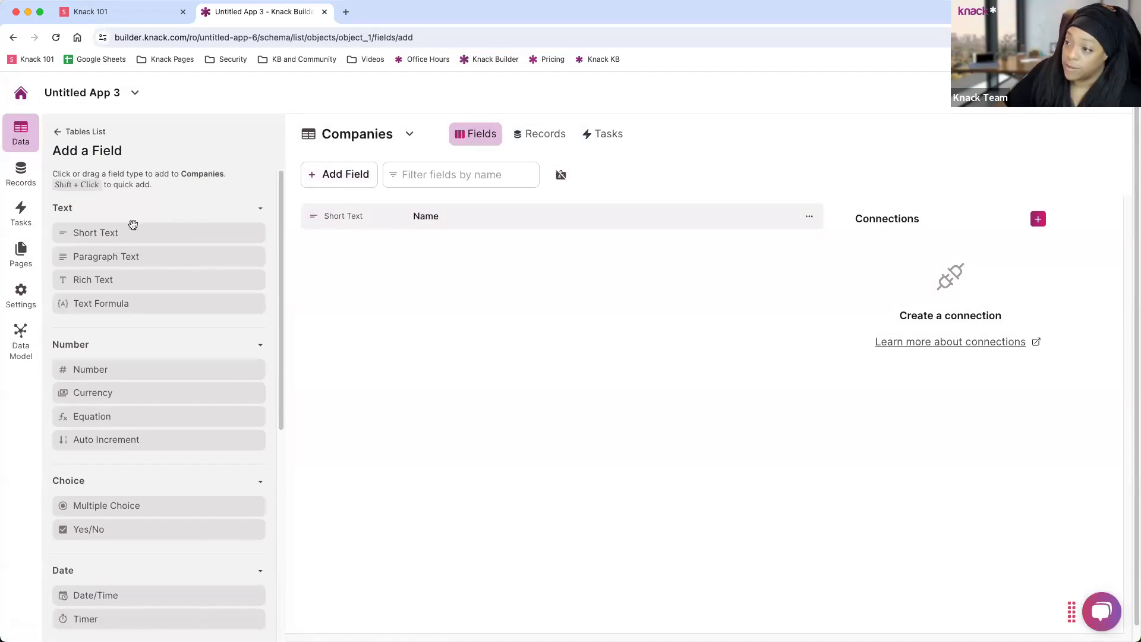
pyautogui.scroll(-5, 136, 304)
pyautogui.scroll(-3, 136, 304)
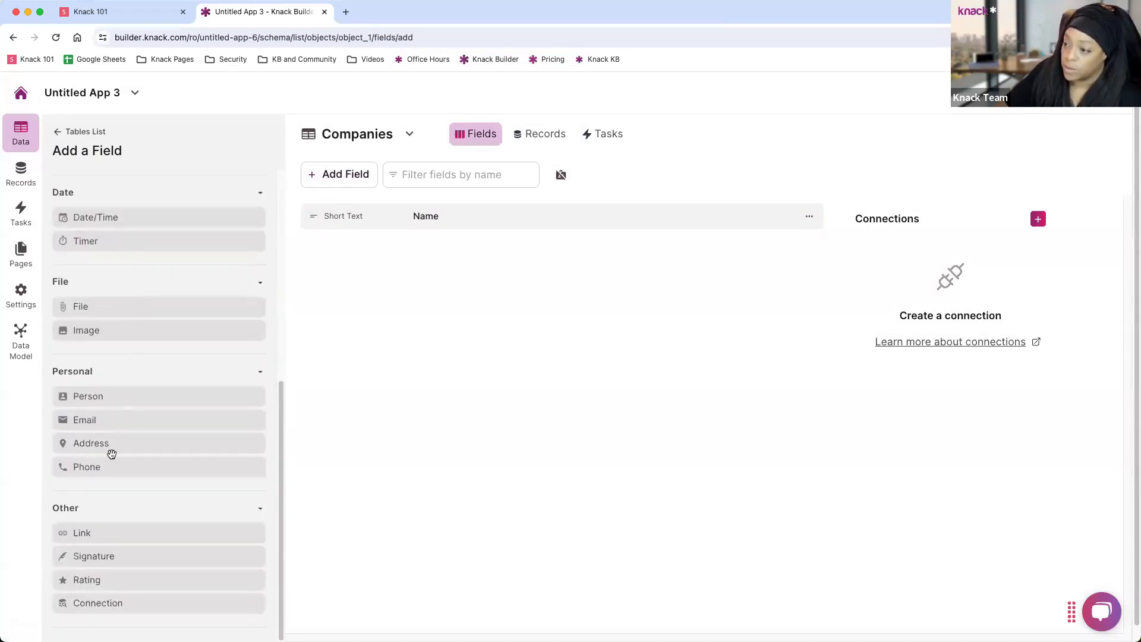
pyautogui.click(98, 469)
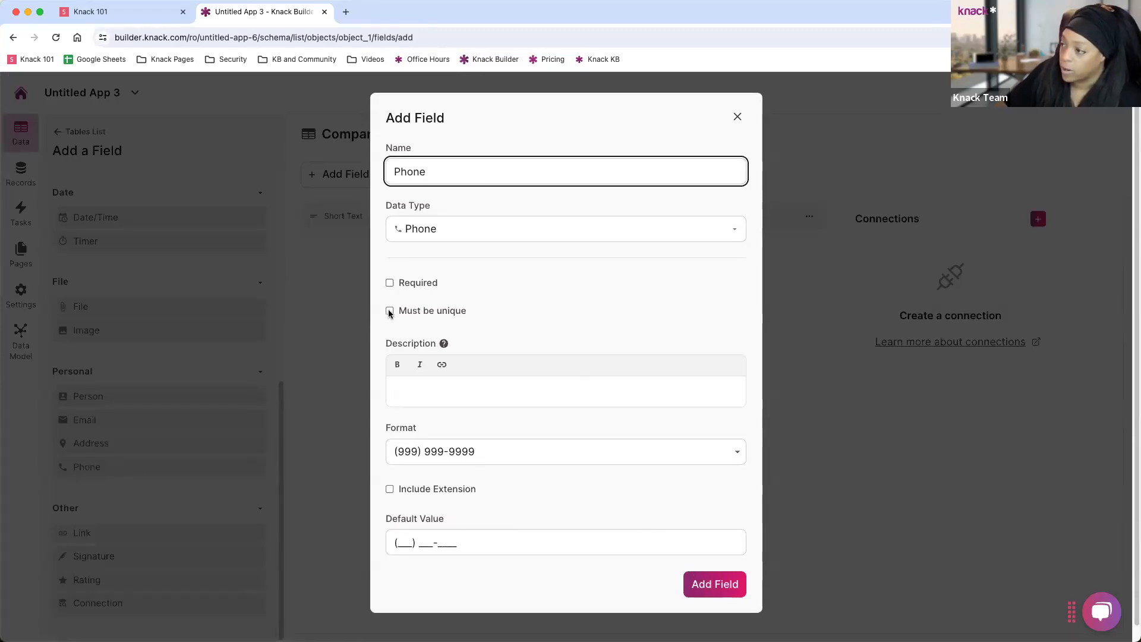
pyautogui.click(420, 389)
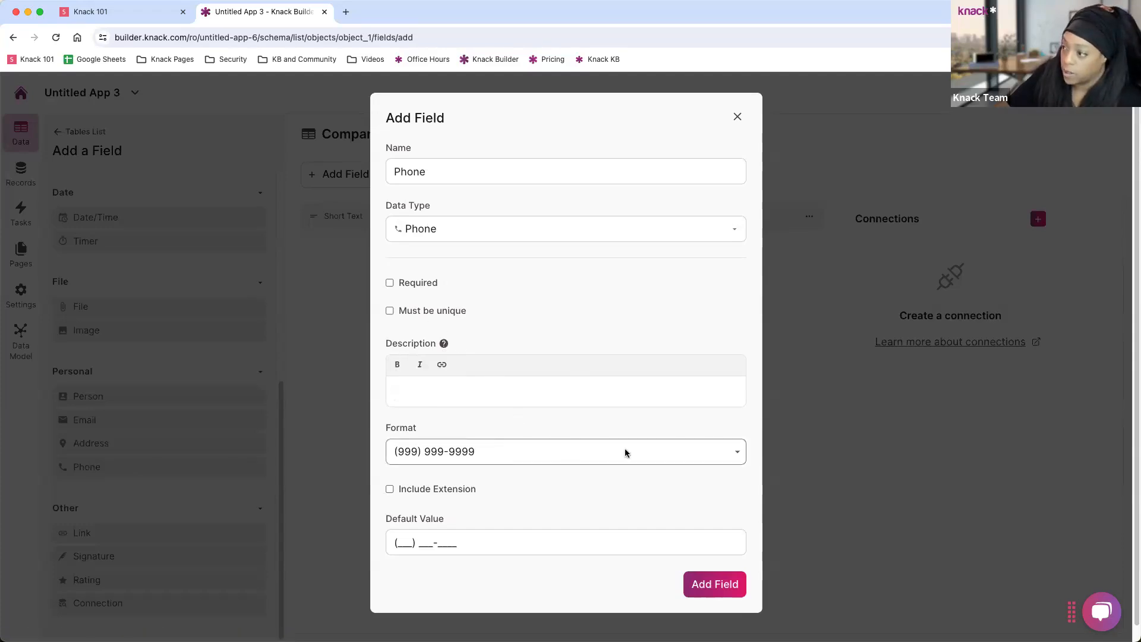
pyautogui.click(474, 453)
pyautogui.click(474, 453)
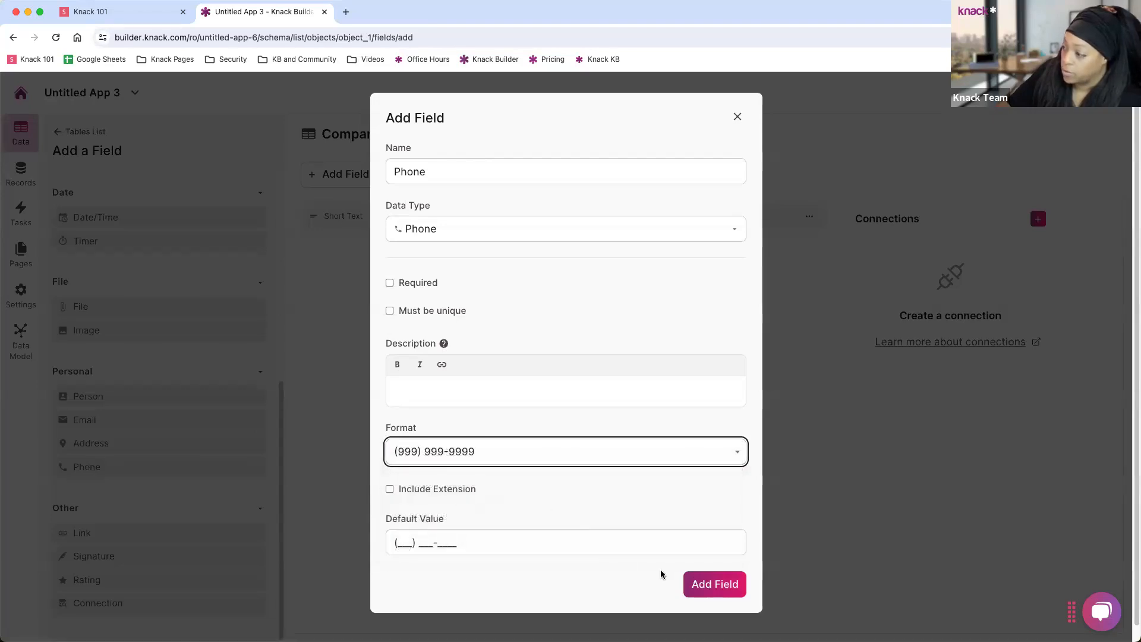
pyautogui.click(703, 584)
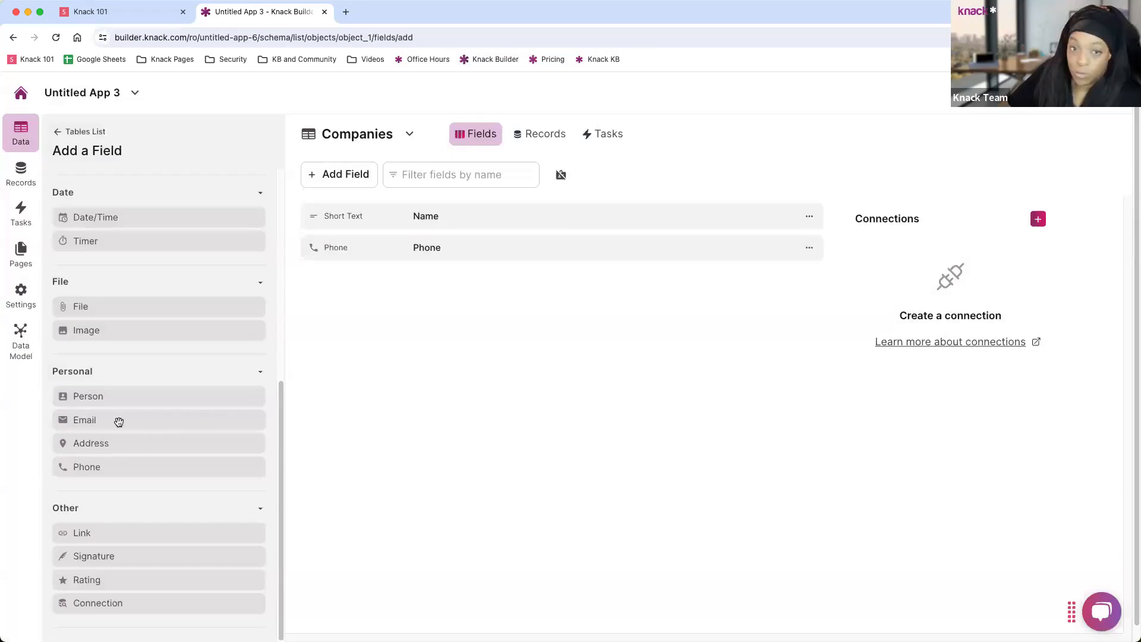
# Add an Email field to Companies, keeping the default email text format.
pyautogui.click(119, 421)
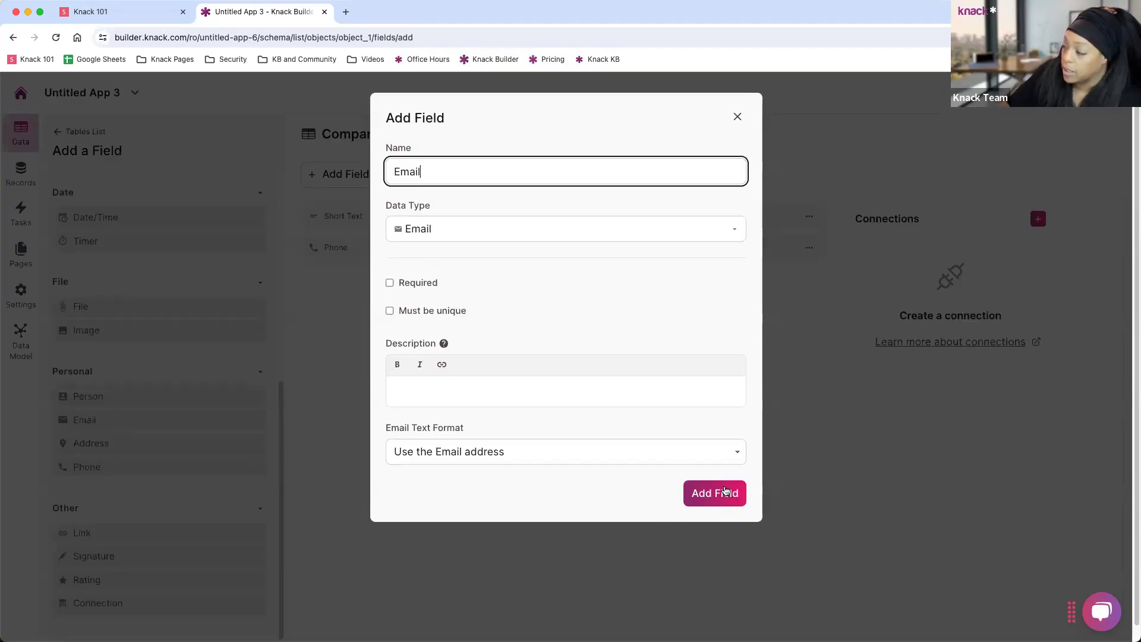
pyautogui.click(517, 457)
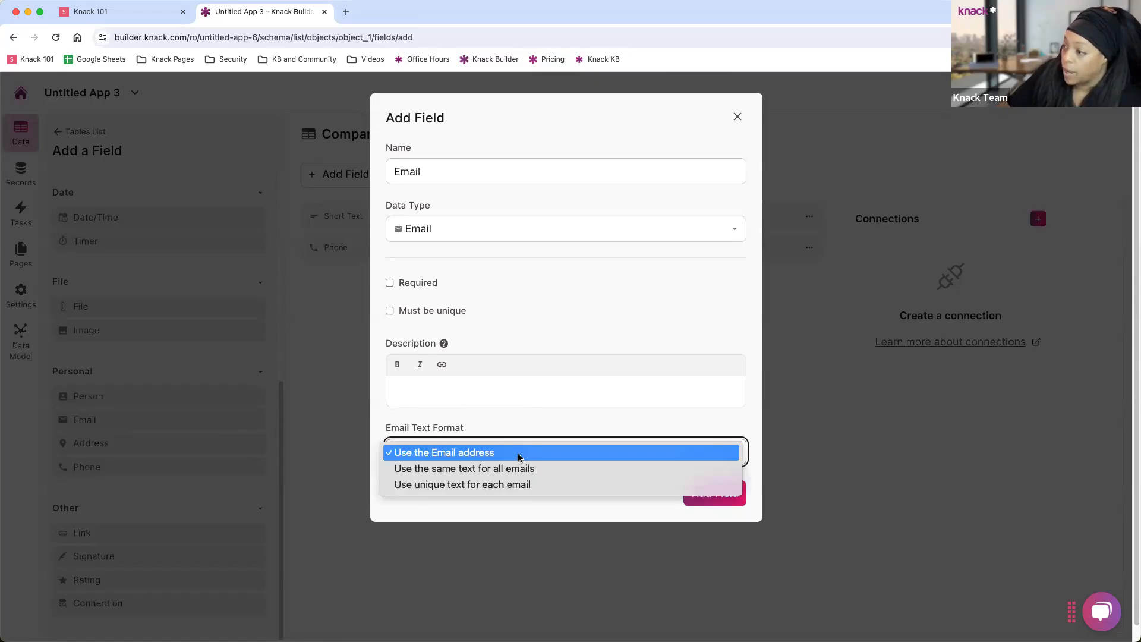
pyautogui.click(492, 336)
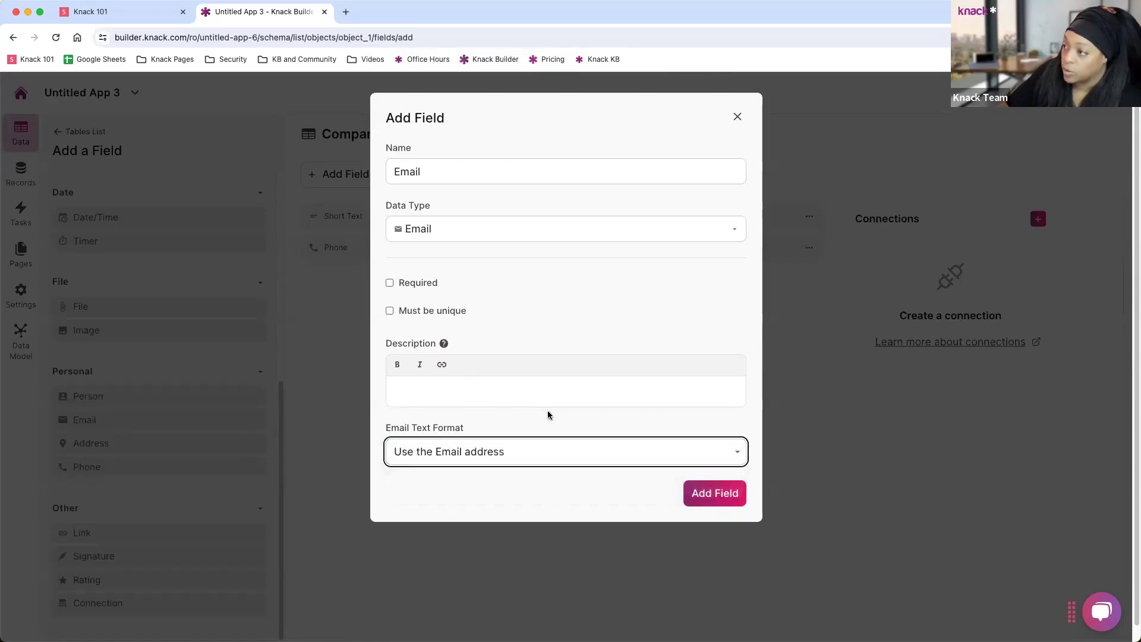
pyautogui.doubleClick(601, 229)
pyautogui.click(562, 339)
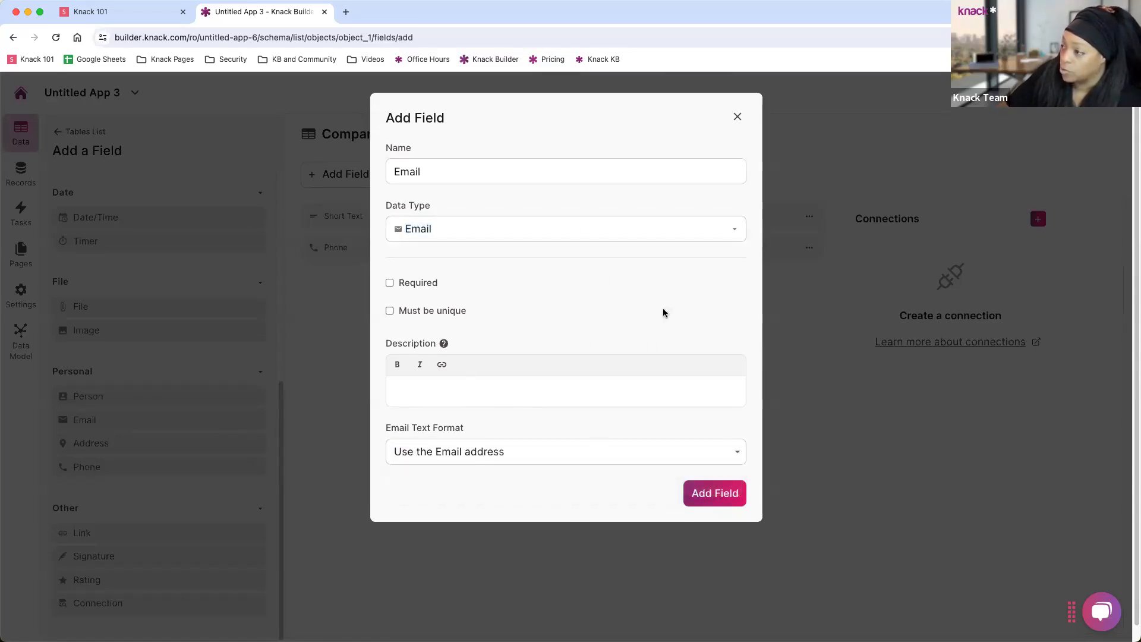
pyautogui.click(715, 494)
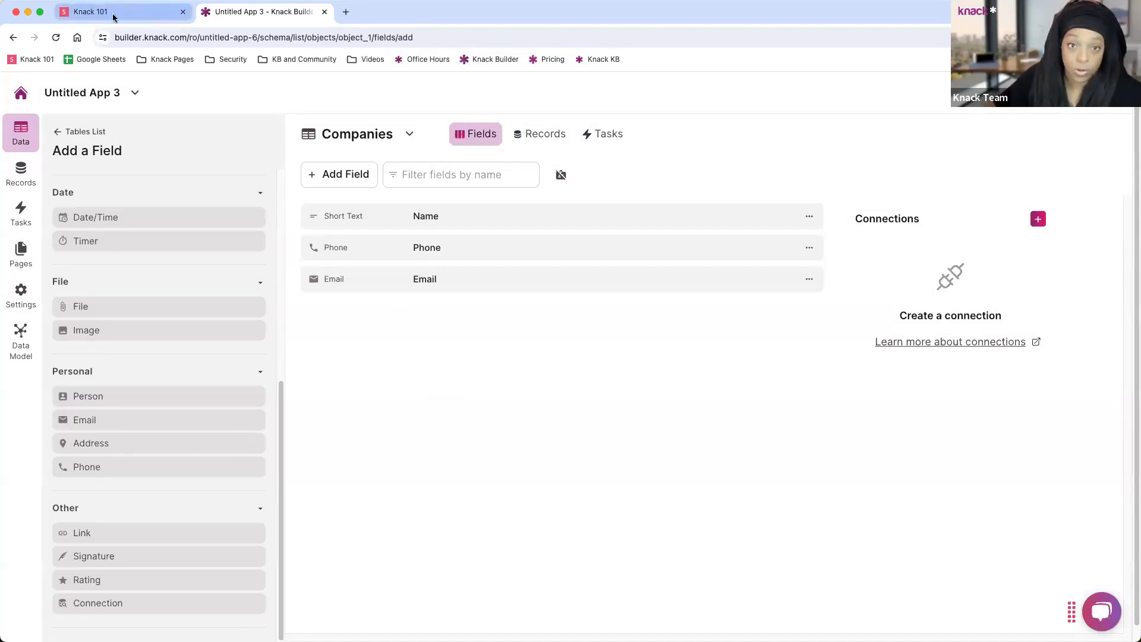
pyautogui.scroll(-1, 137, 380)
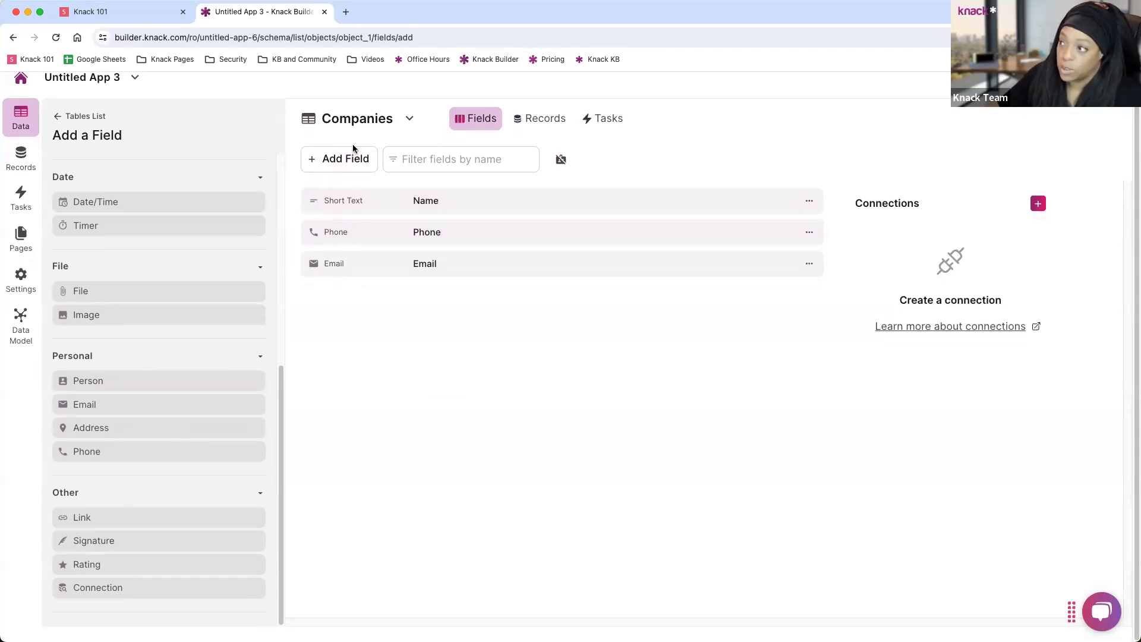
# Add a 'Website' link field that opens in a new window with shared link text 'Website'.
pyautogui.click(98, 523)
pyautogui.doubleClick(417, 177)
pyautogui.write('Website')
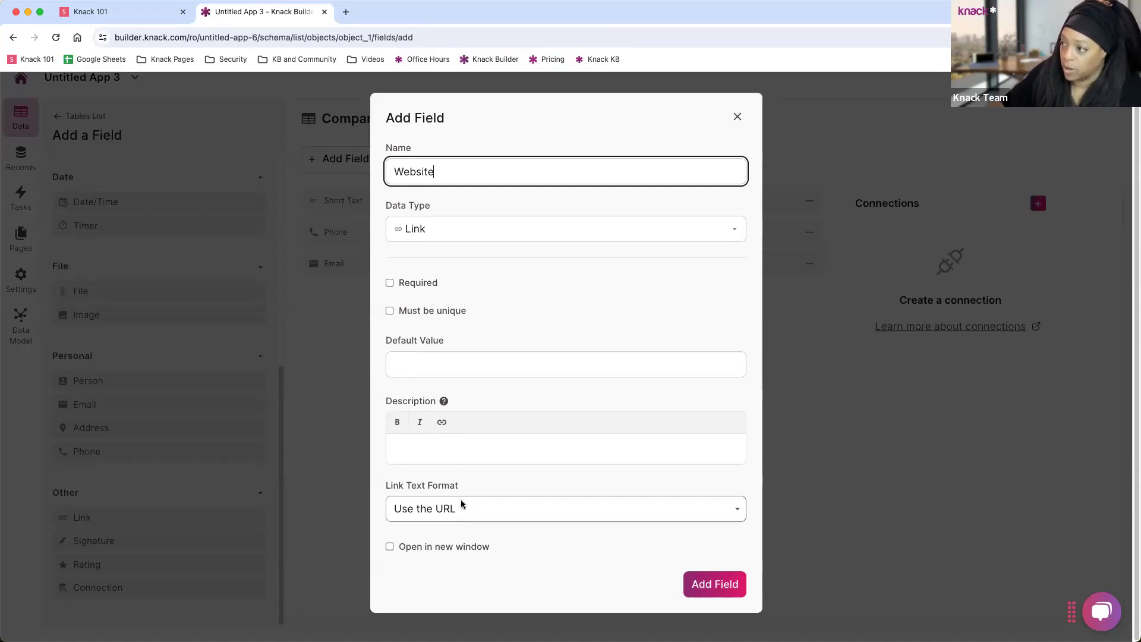
pyautogui.click(389, 547)
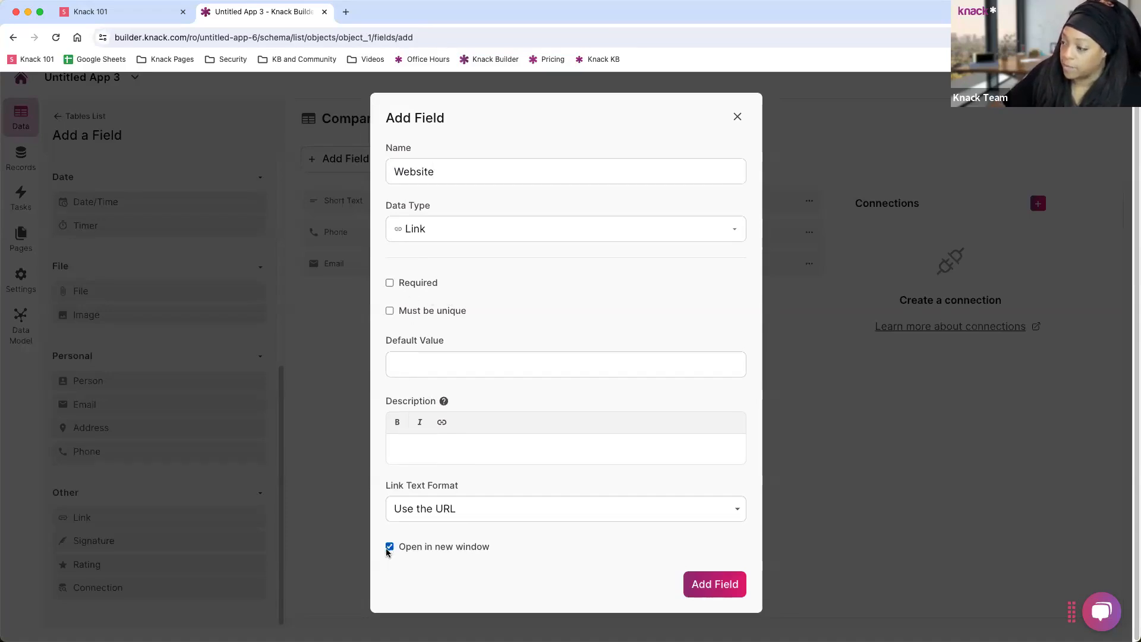
pyautogui.click(462, 516)
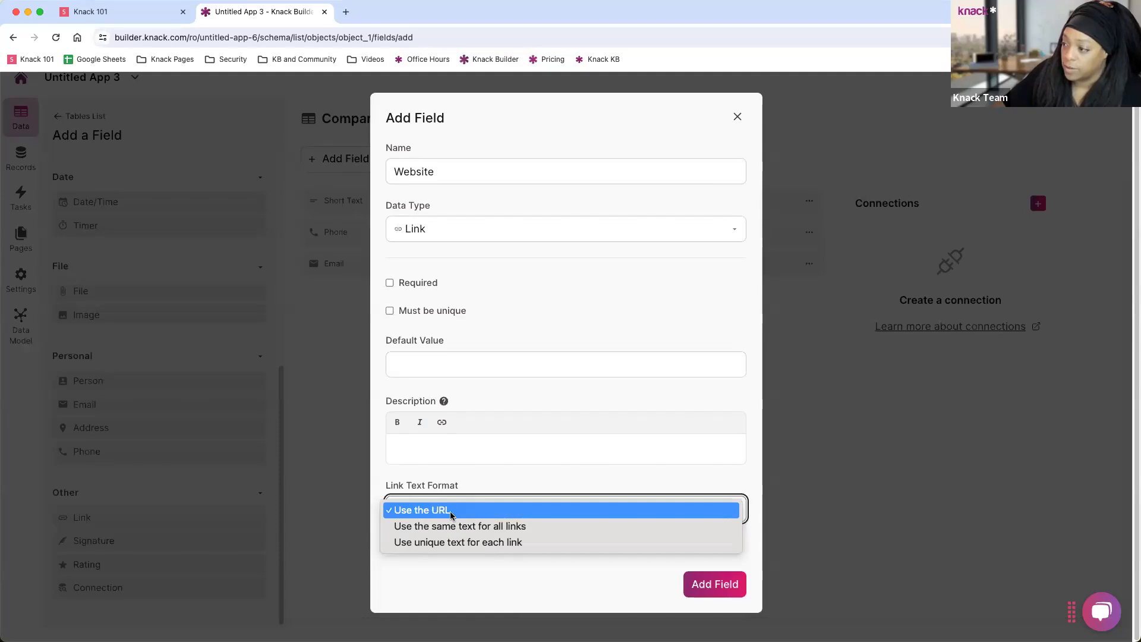
pyautogui.click(443, 526)
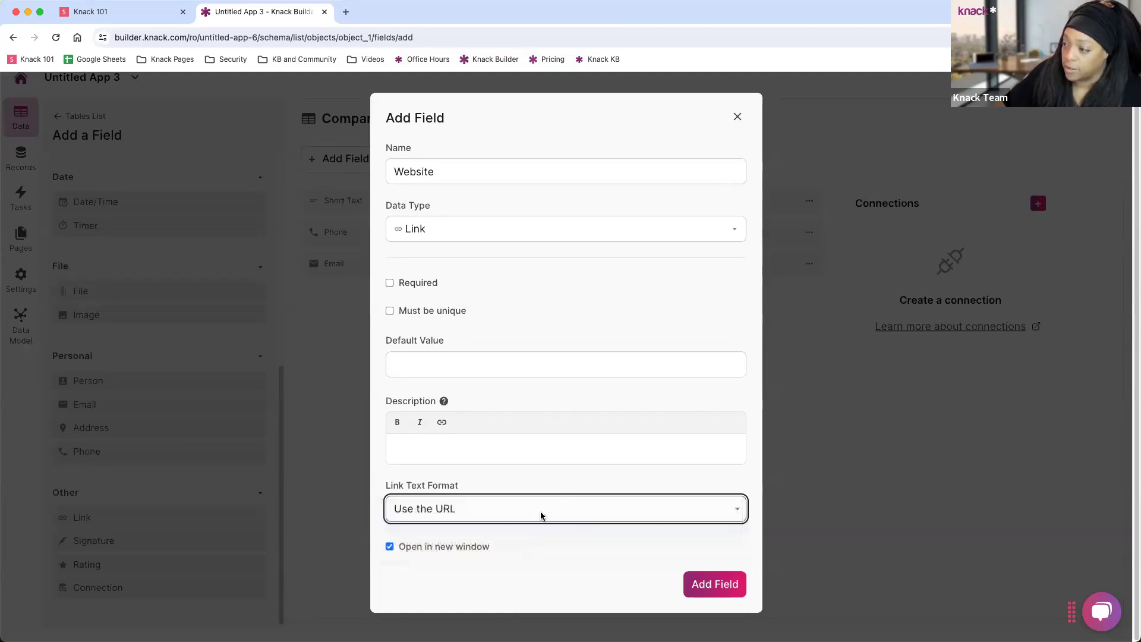
pyautogui.click(413, 531)
pyautogui.write('Website')
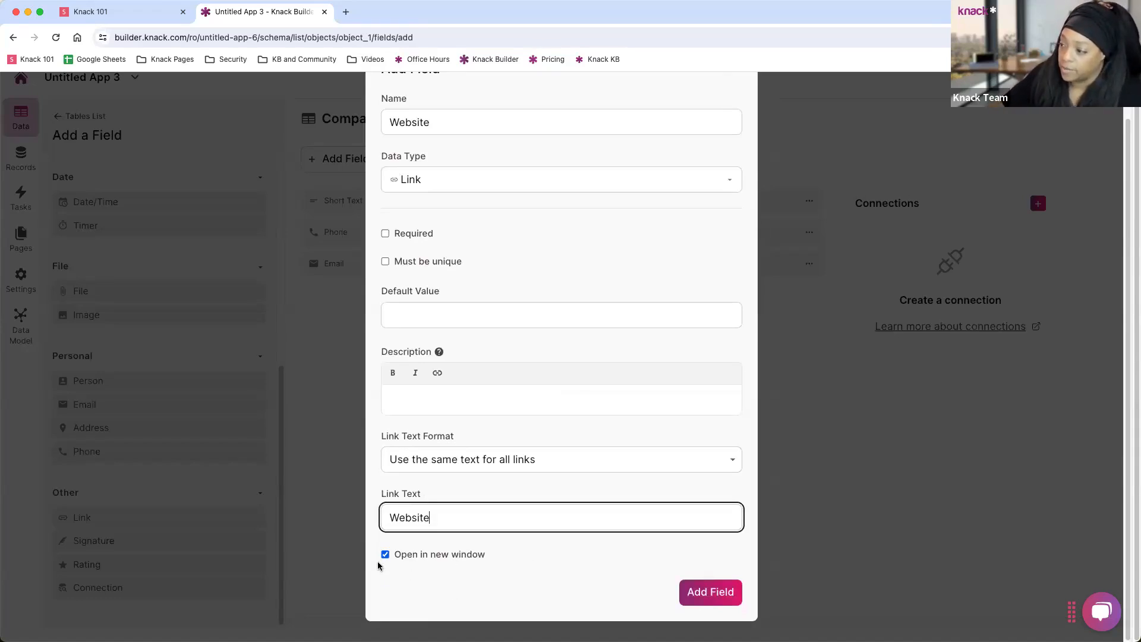
pyautogui.click(709, 595)
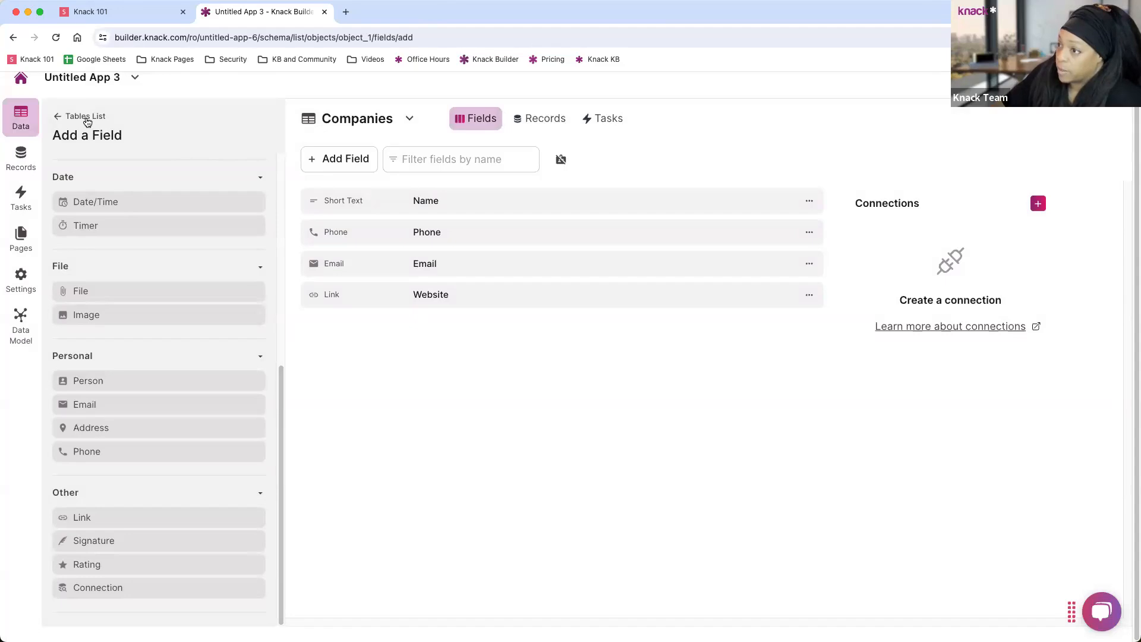
# Go back from the field-type list to the Tables List.
pyautogui.click(74, 118)
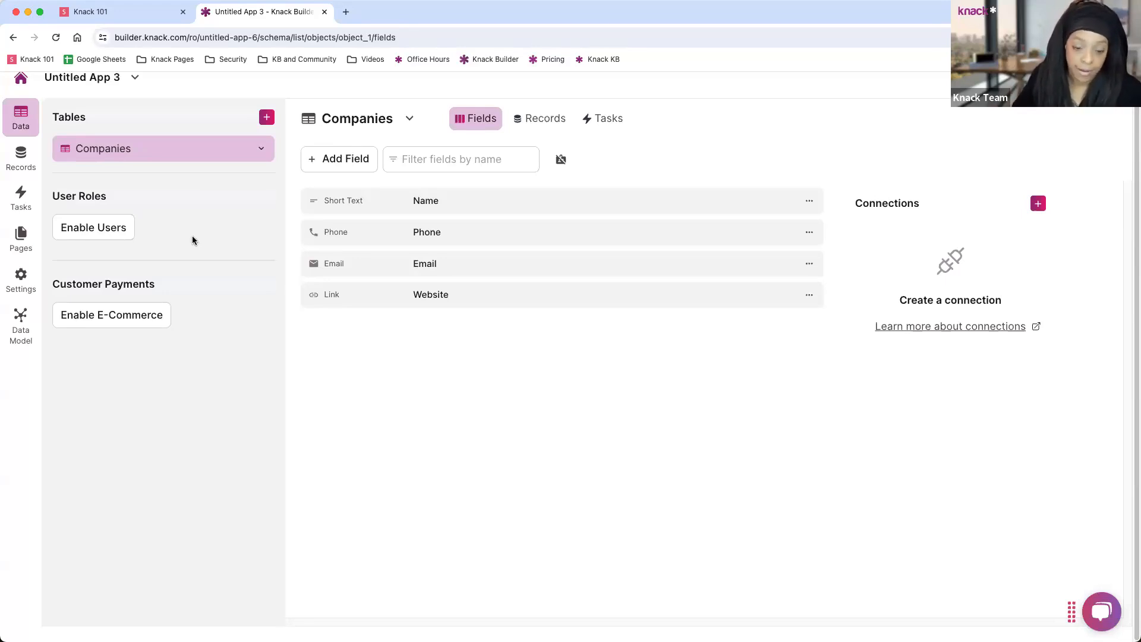
# Create a Contacts table from the pre-made table templates.
pyautogui.click(267, 119)
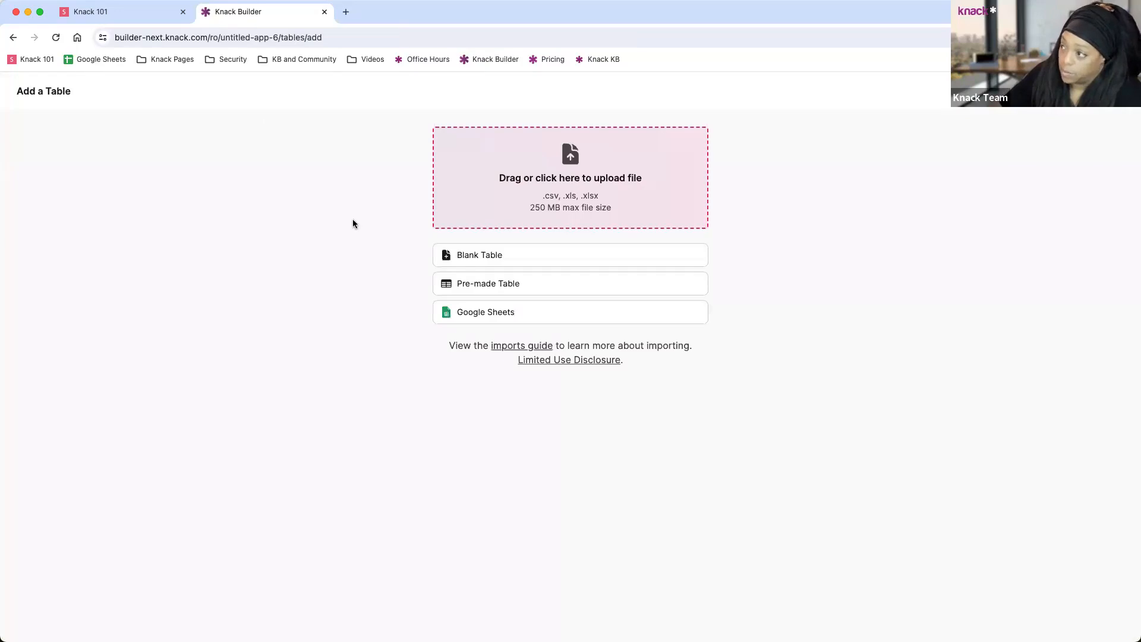
pyautogui.click(535, 283)
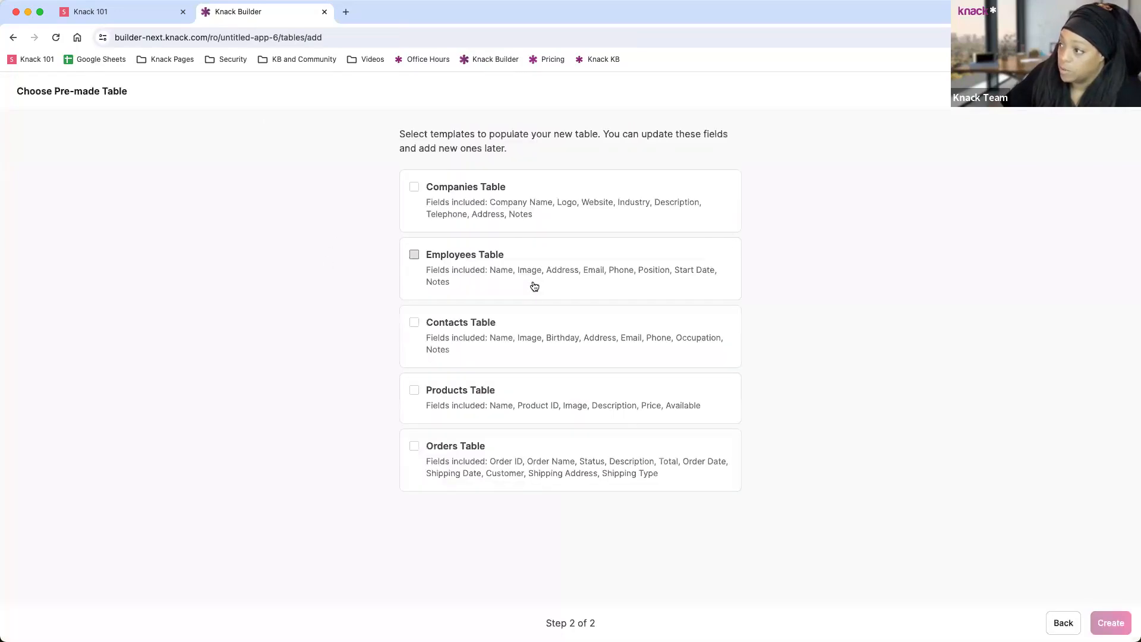
pyautogui.click(413, 322)
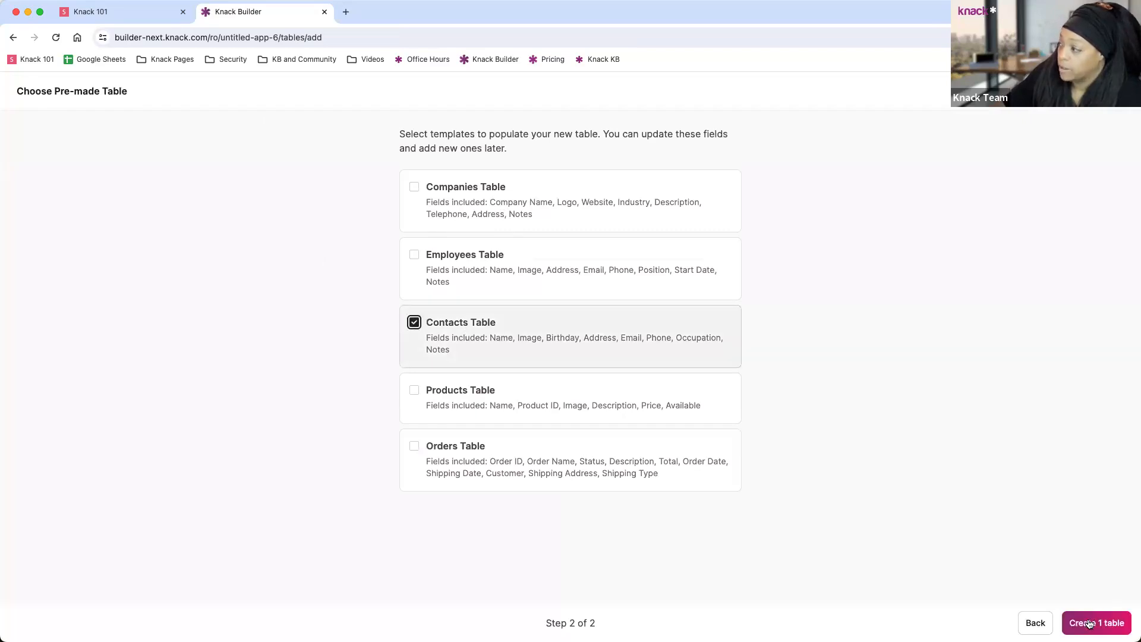
pyautogui.click(1093, 624)
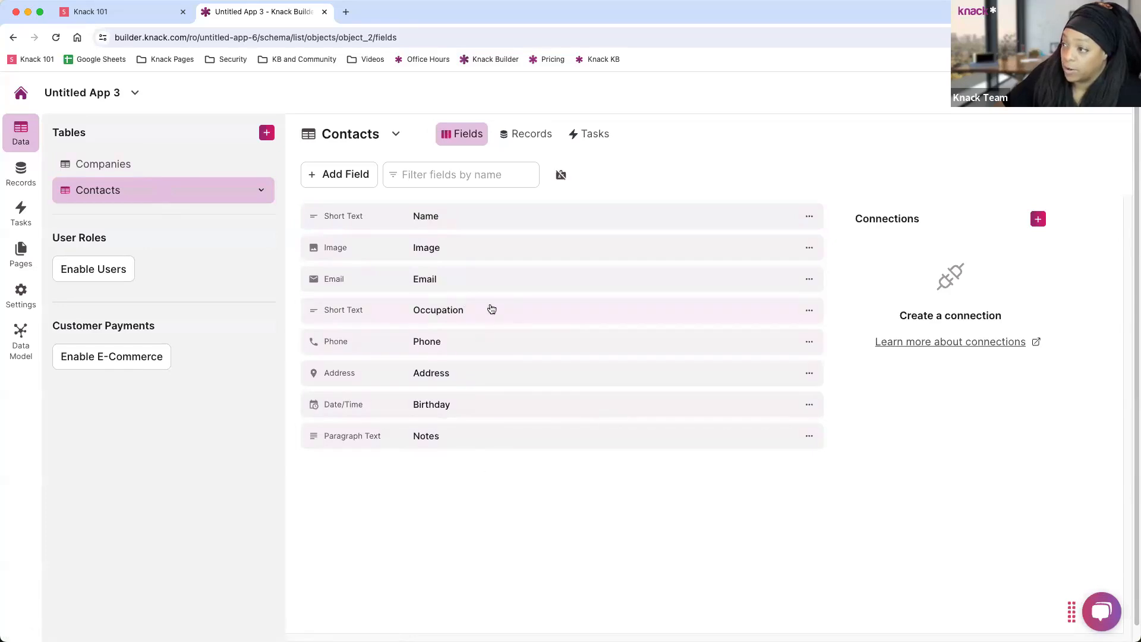
# Delete the Birthday field from the Contacts table.
pyautogui.click(809, 405)
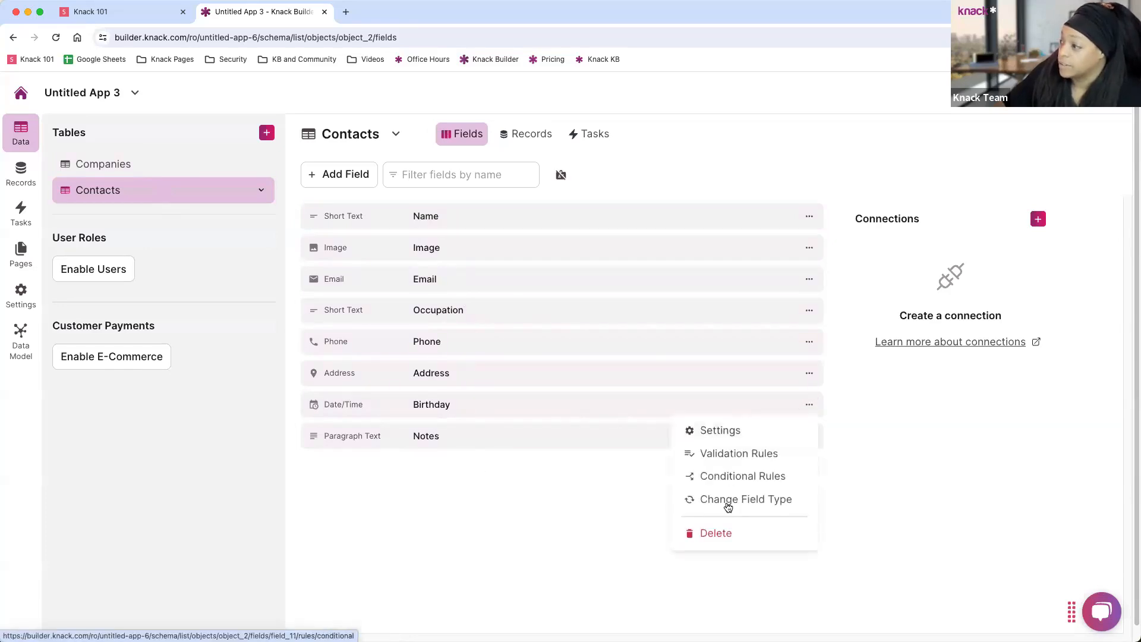
pyautogui.click(718, 533)
pyautogui.click(684, 255)
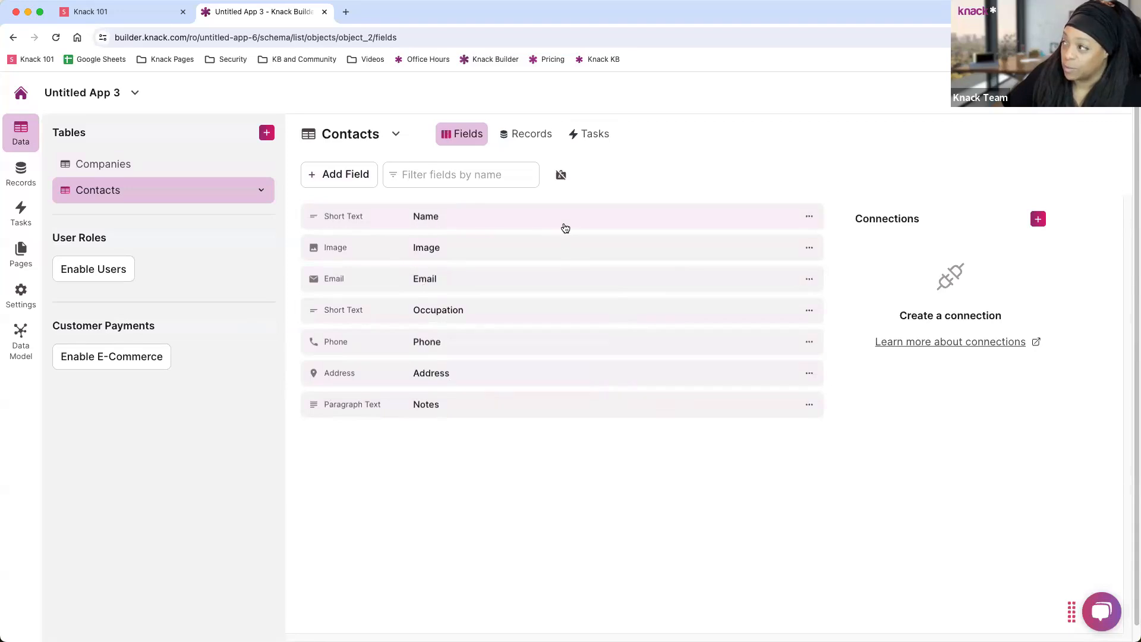
# Glance at the Name field's options, then view the Companies table's fields.
pyautogui.click(809, 217)
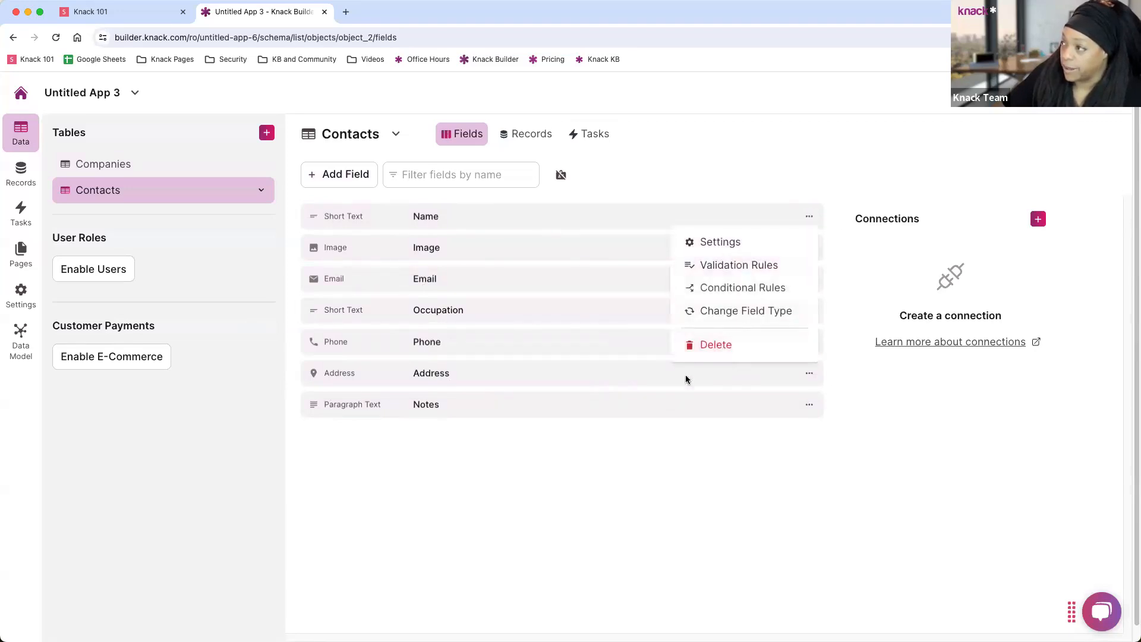
pyautogui.click(478, 470)
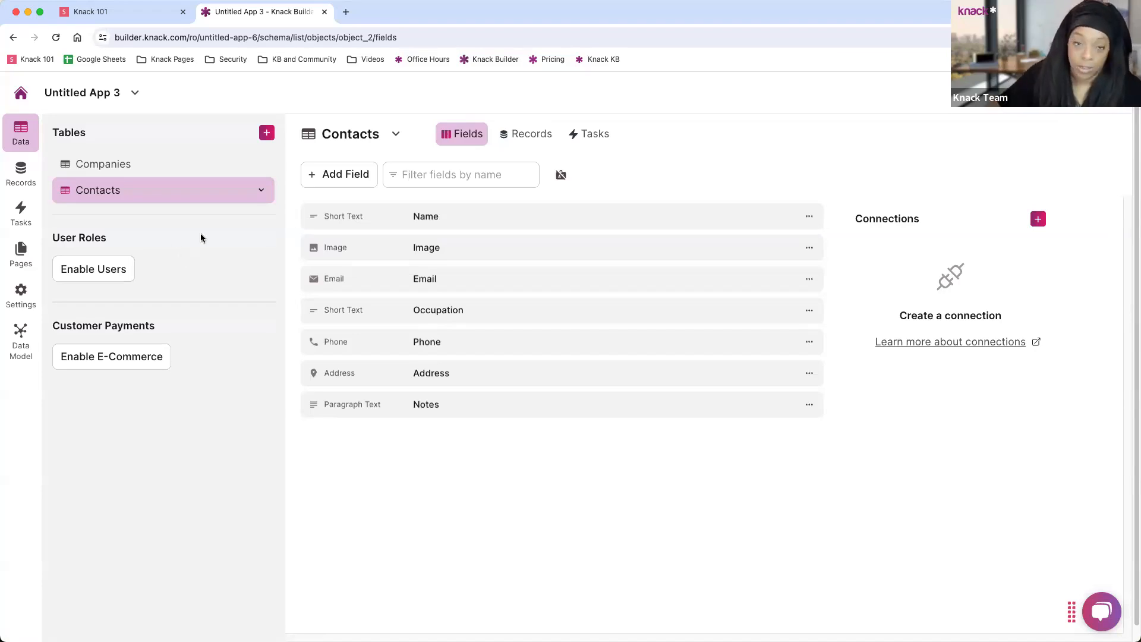
pyautogui.click(143, 164)
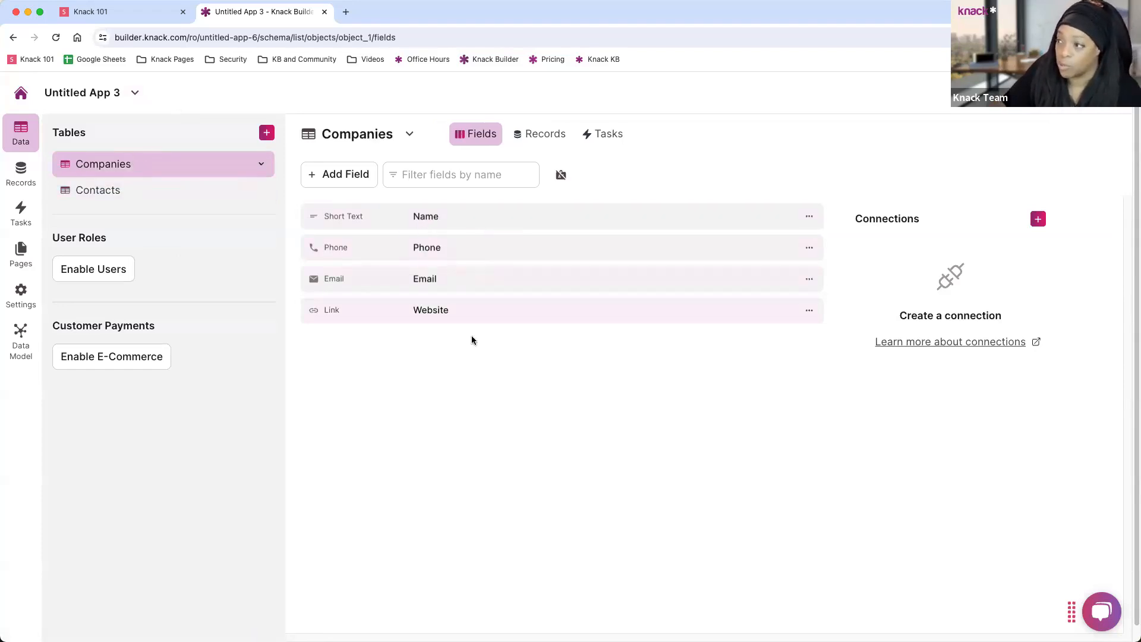
# Switch back to the Contacts table.
pyautogui.click(112, 187)
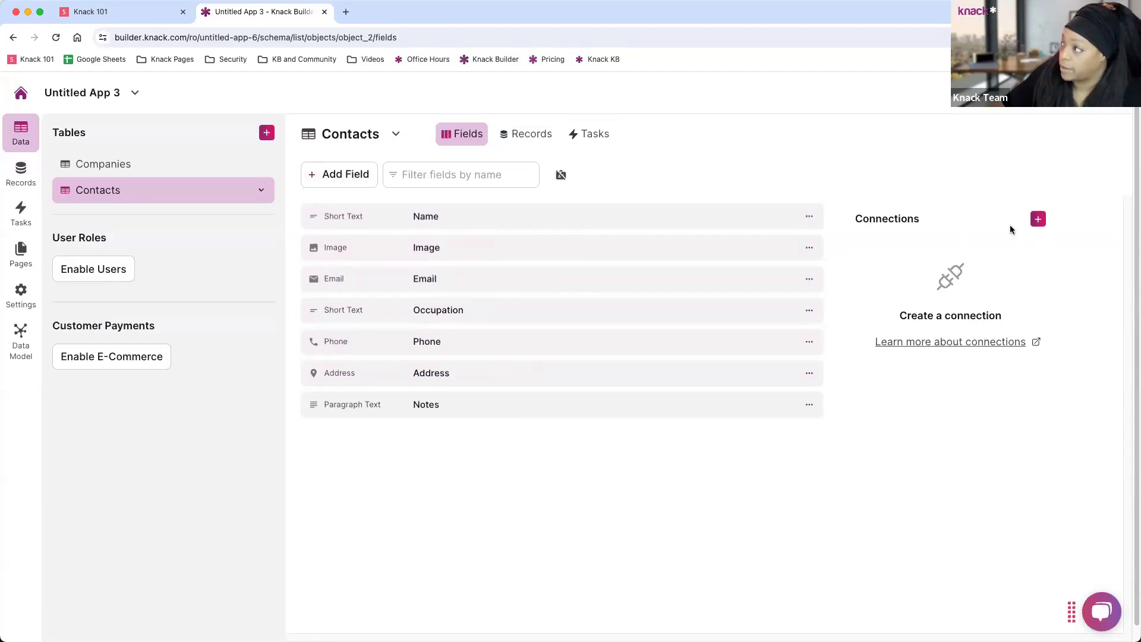
# Start a new connection field on Contacts linked to the Companies table.
pyautogui.click(336, 186)
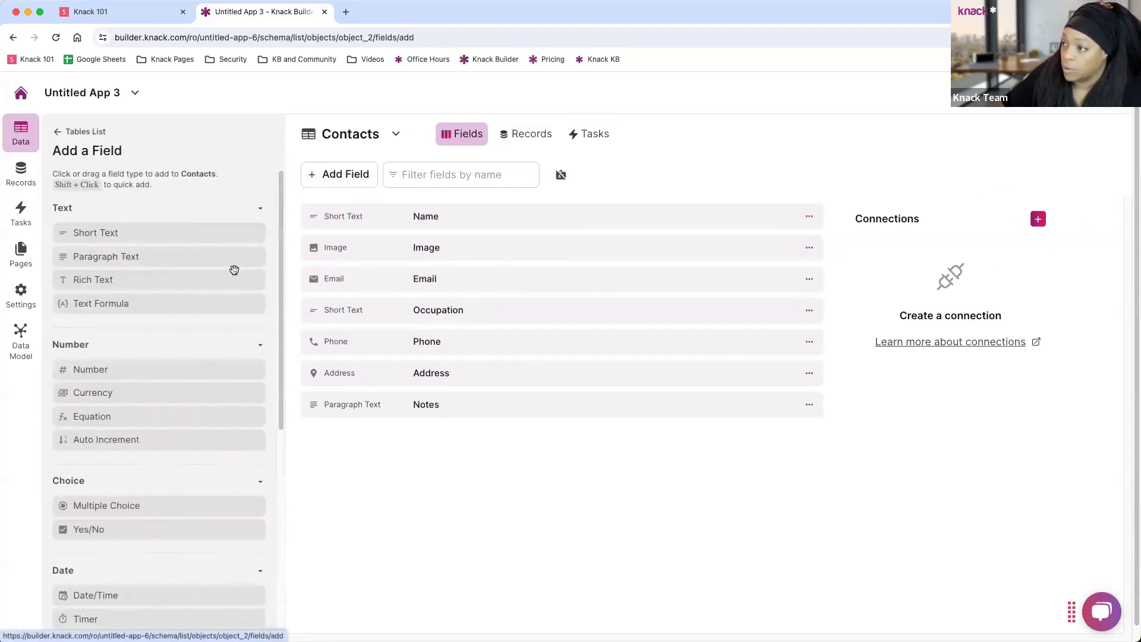
pyautogui.scroll(-5, 218, 253)
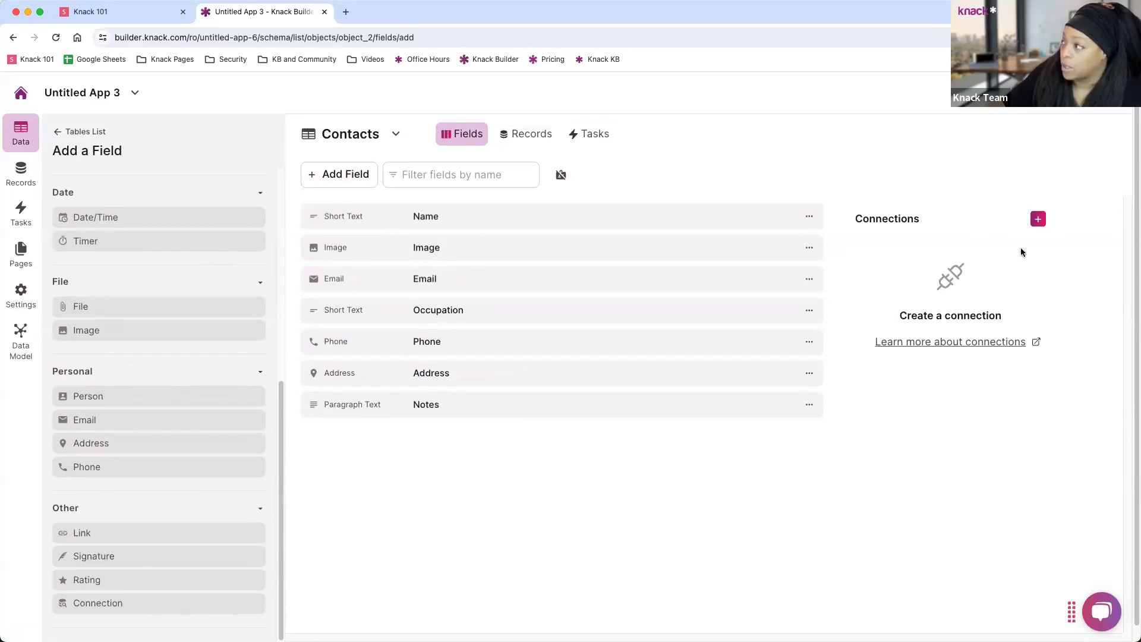
pyautogui.click(1037, 221)
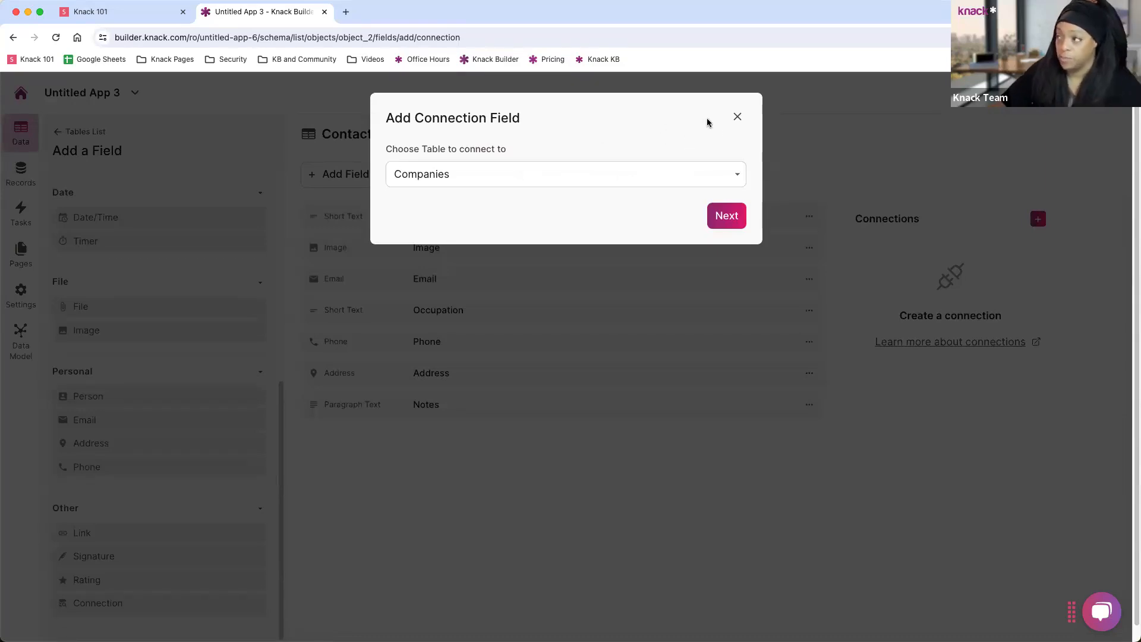
pyautogui.click(716, 220)
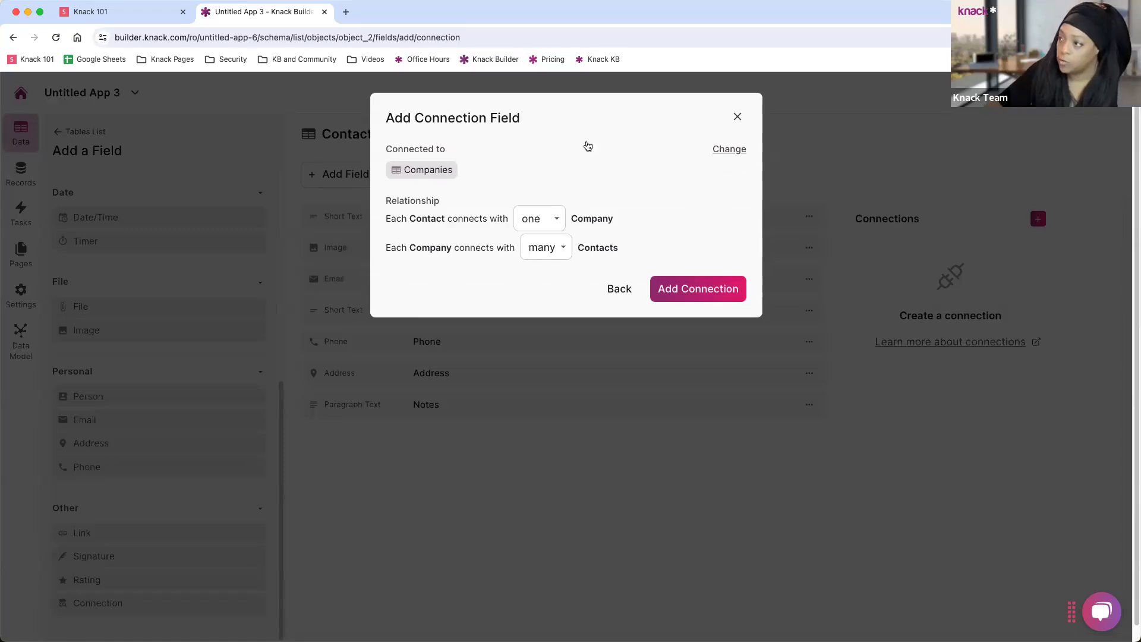
# Try the relationship options, settling on one company per contact and many contacts per company.
pyautogui.click(539, 219)
pyautogui.click(548, 236)
pyautogui.click(546, 247)
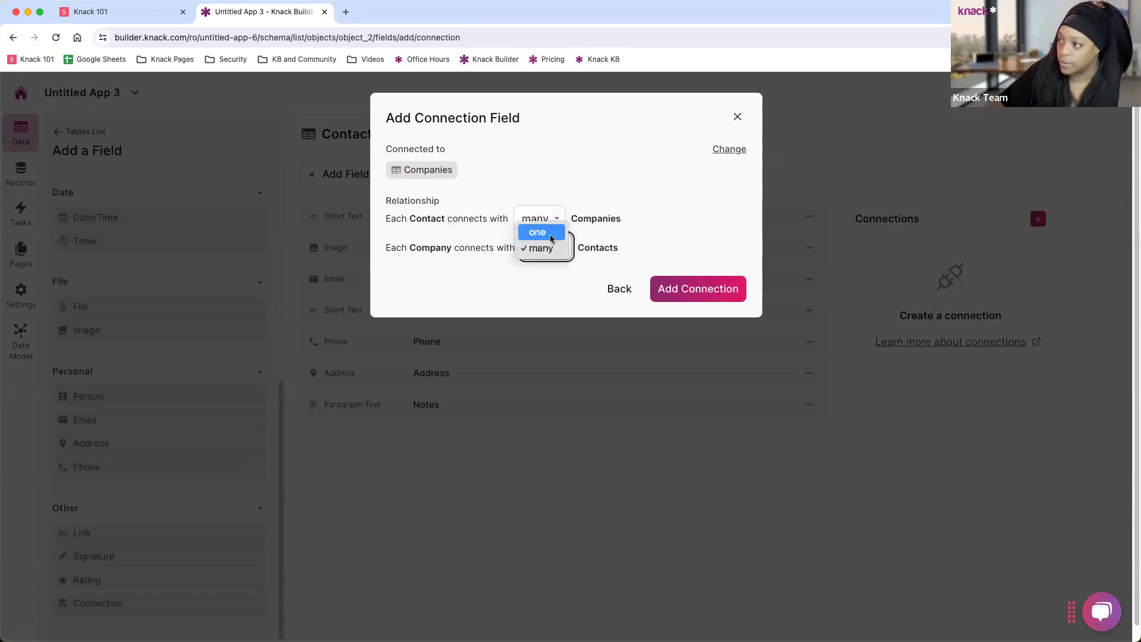
pyautogui.click(538, 230)
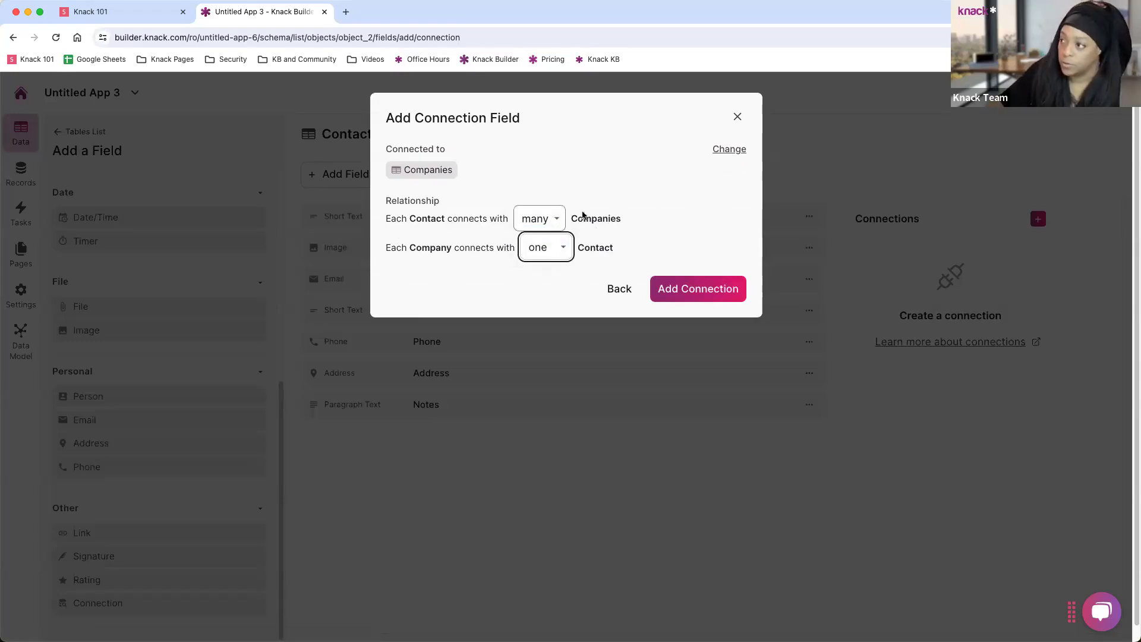
pyautogui.click(554, 222)
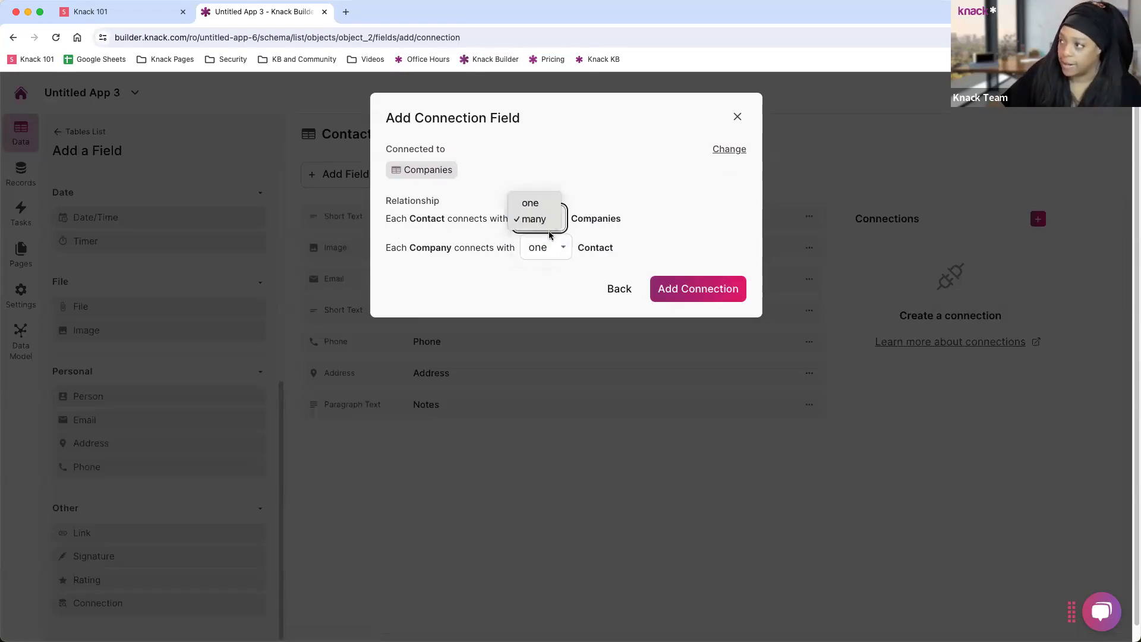
pyautogui.click(538, 203)
pyautogui.click(545, 248)
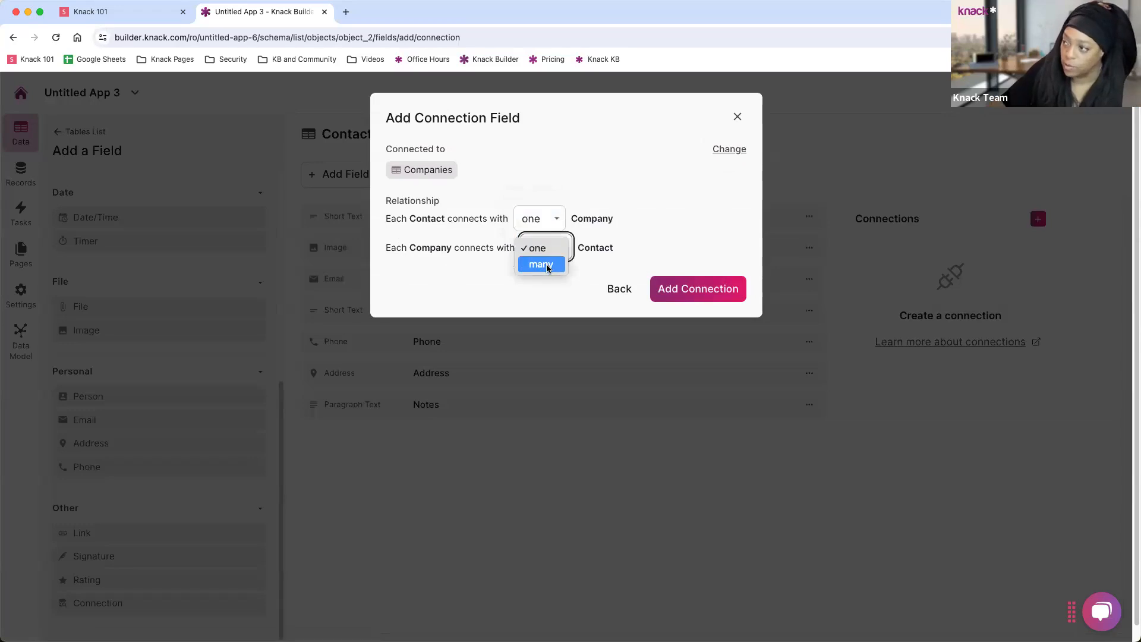
pyautogui.click(543, 264)
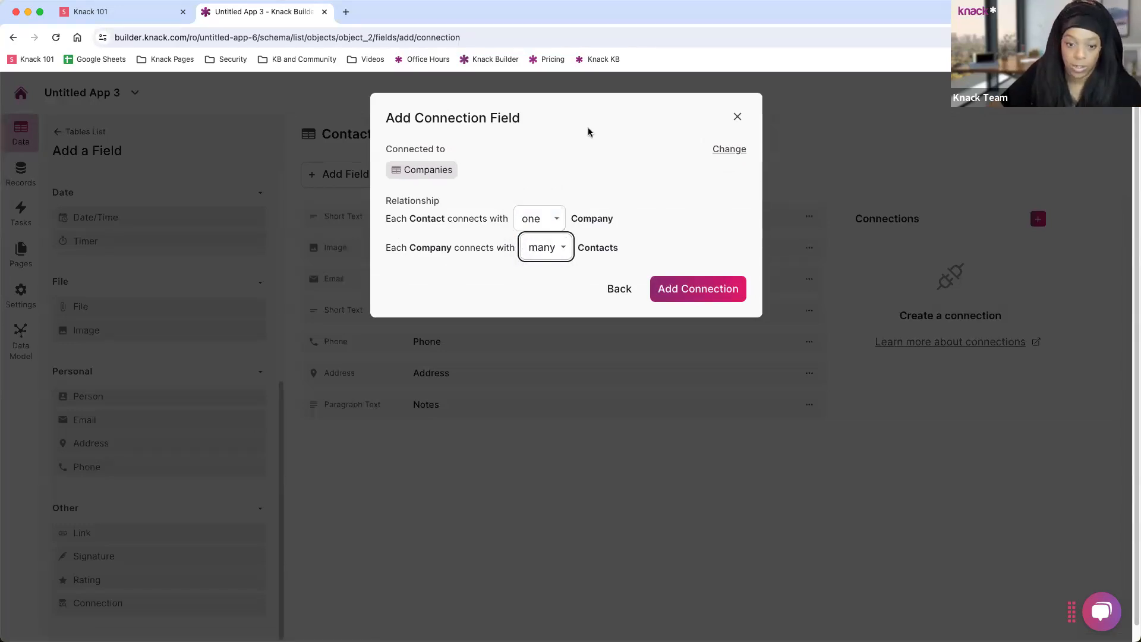
# Re-pick Companies, keep each contact to one company, and add the Company connection field.
pyautogui.click(729, 150)
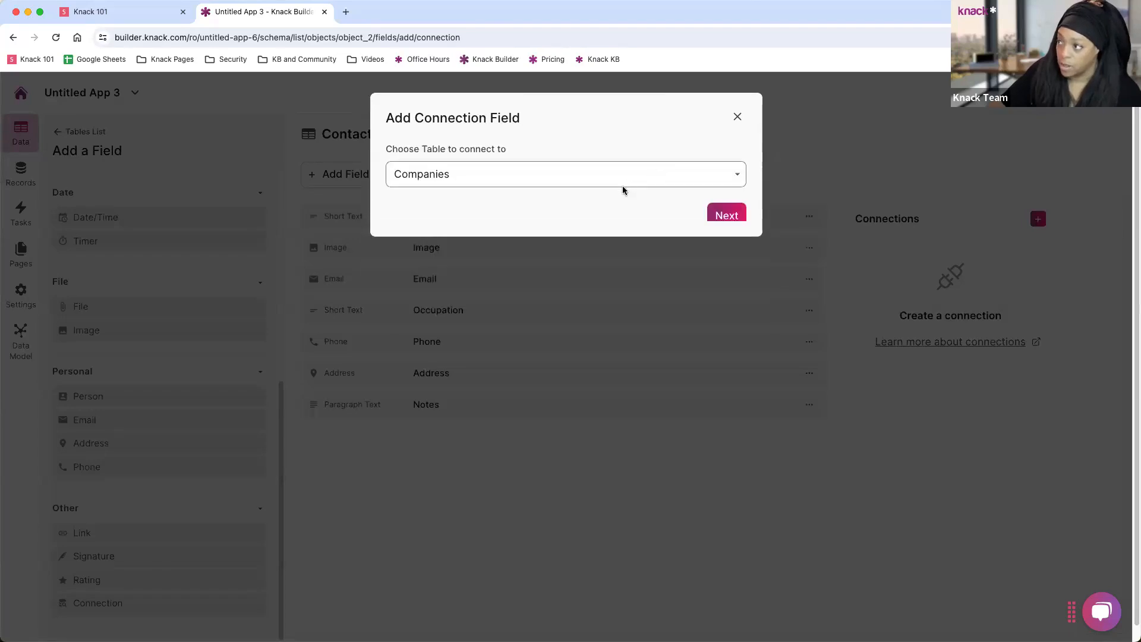
pyautogui.click(719, 216)
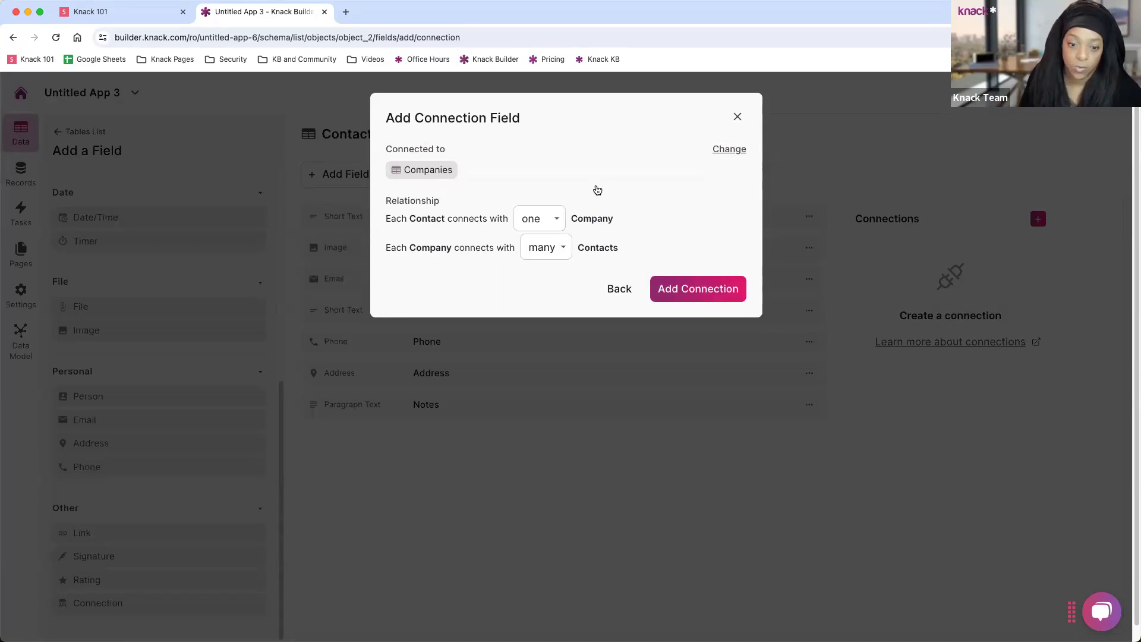
pyautogui.click(538, 219)
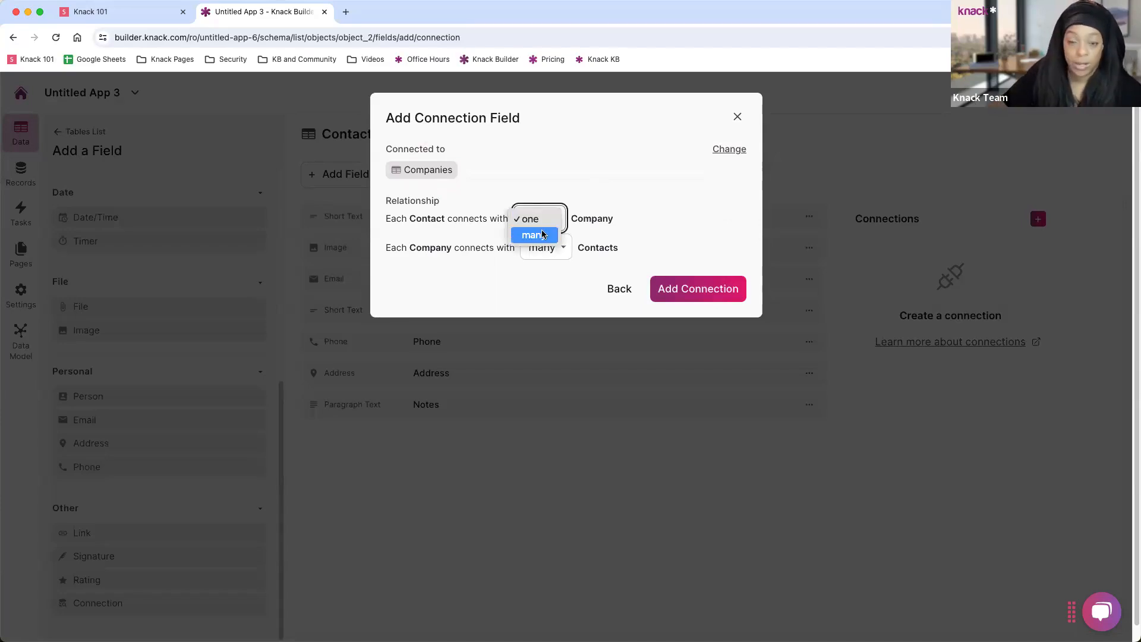
pyautogui.click(543, 234)
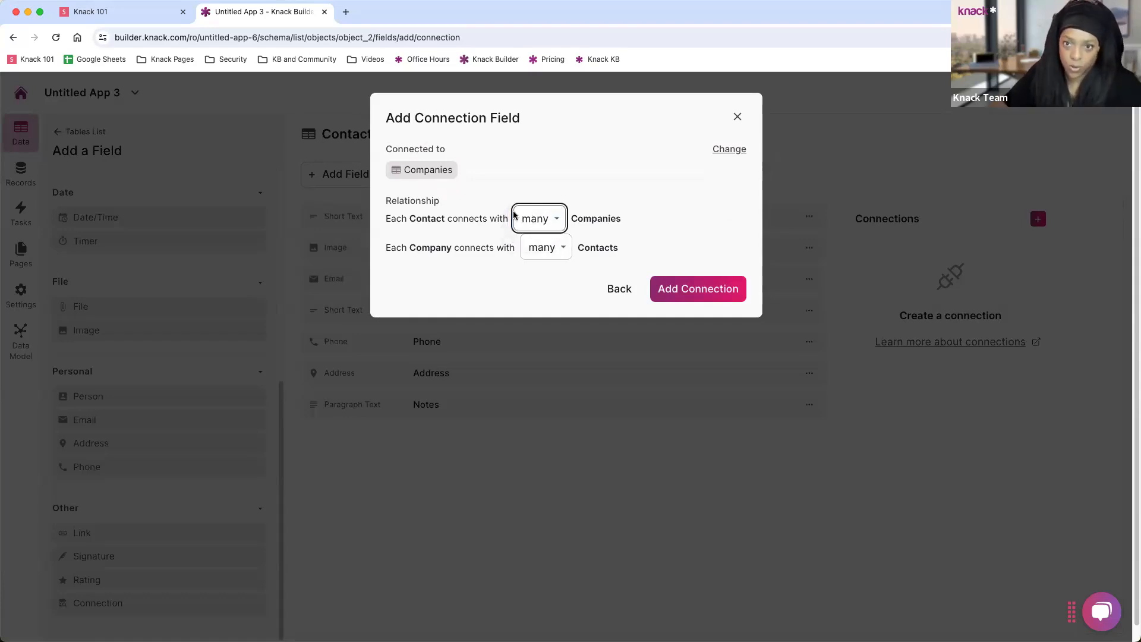
pyautogui.click(542, 224)
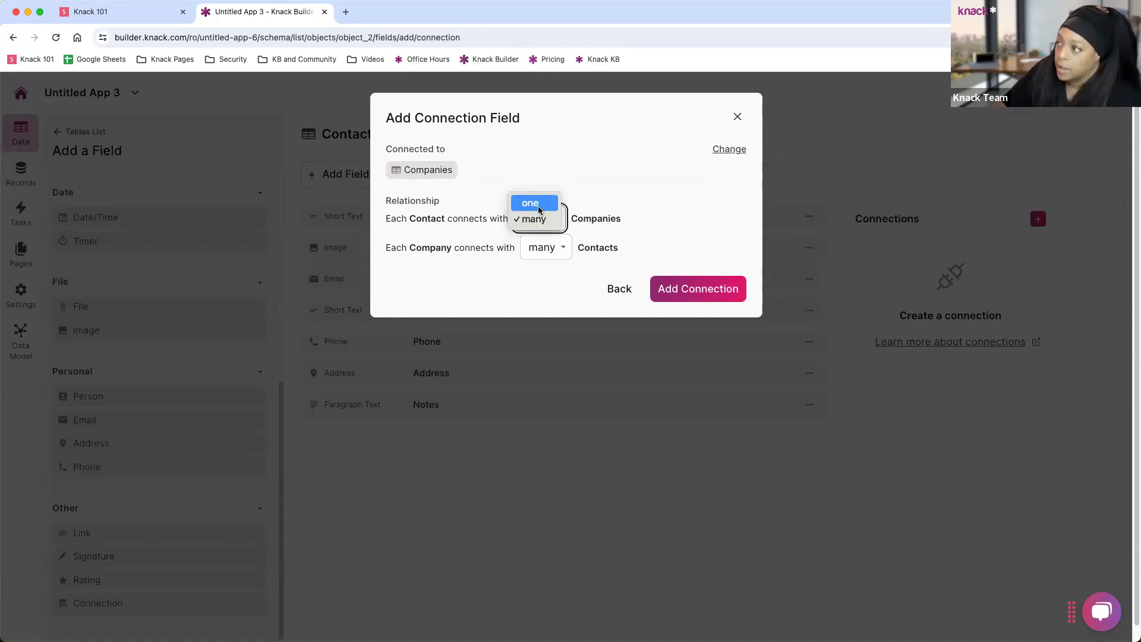
pyautogui.click(540, 209)
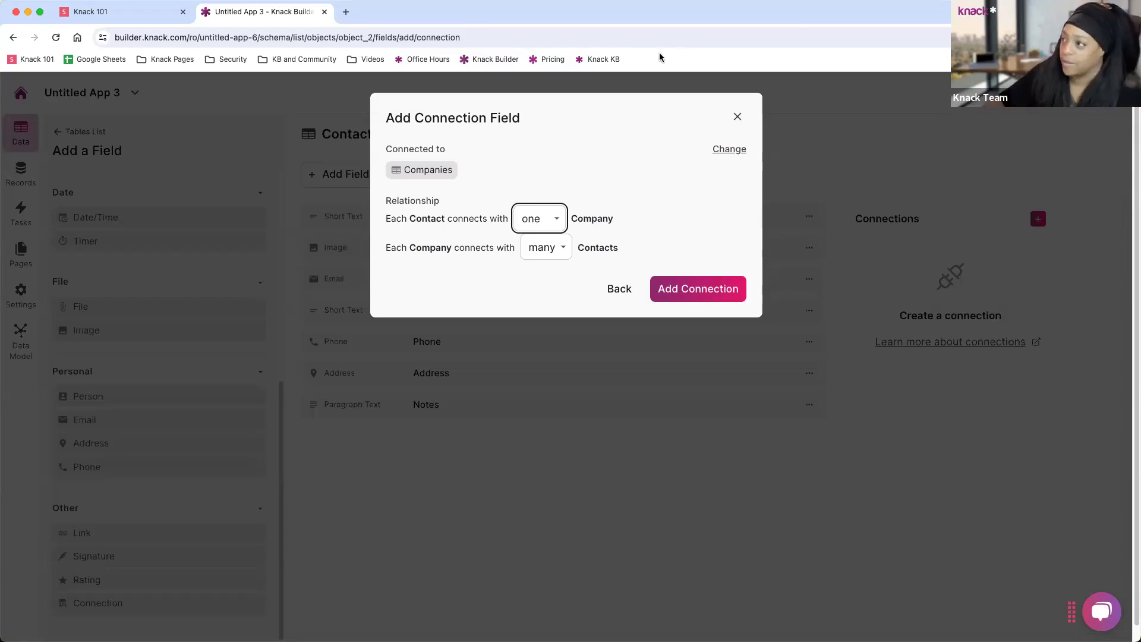
pyautogui.click(712, 293)
pyautogui.click(712, 292)
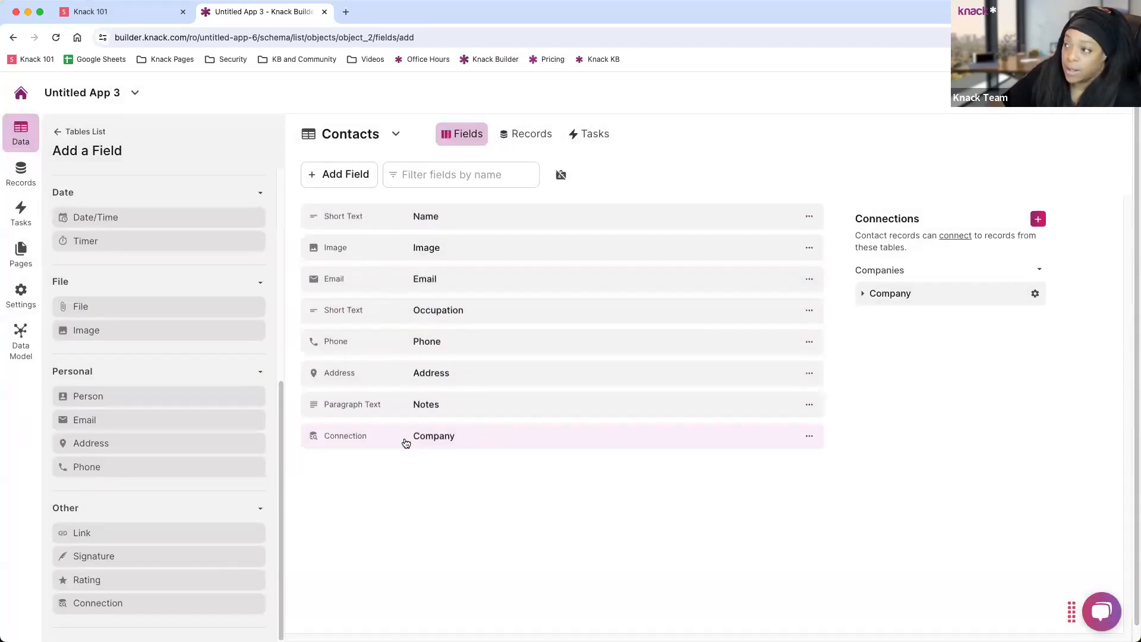
# Check that Companies lists the Contacts connection, then reopen the Contacts table.
pyautogui.click(63, 132)
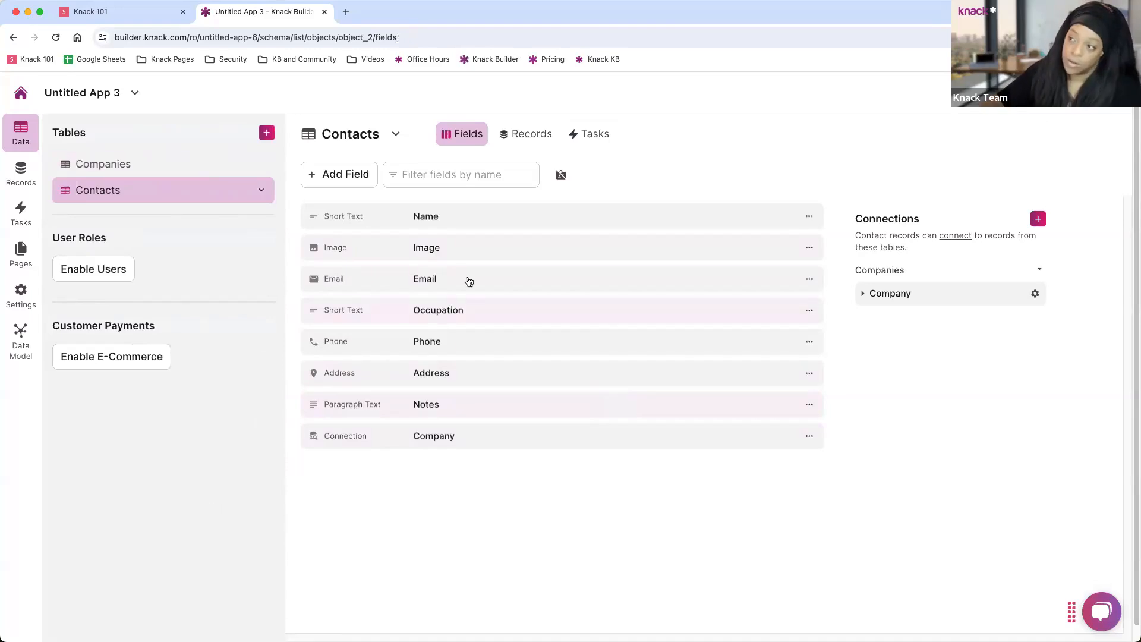
pyautogui.click(143, 169)
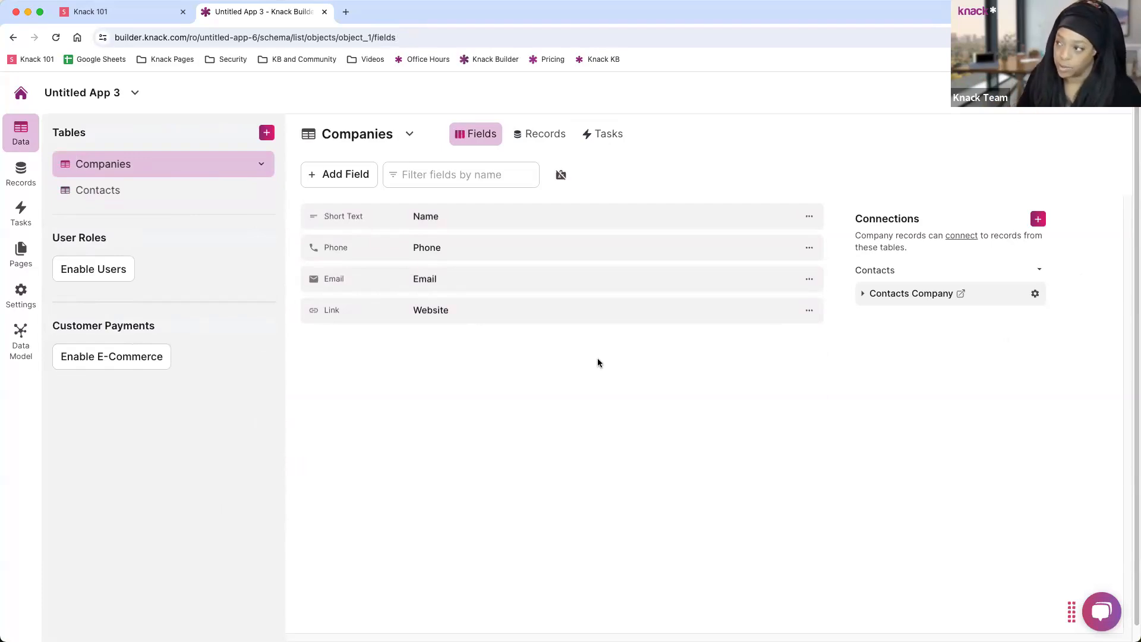
pyautogui.click(126, 201)
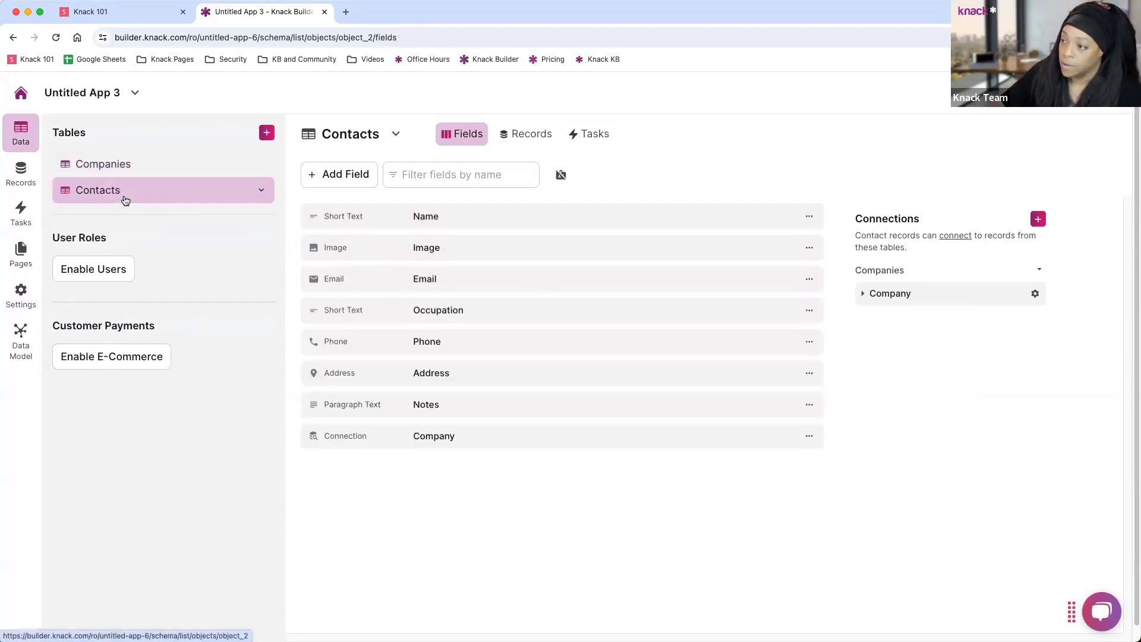
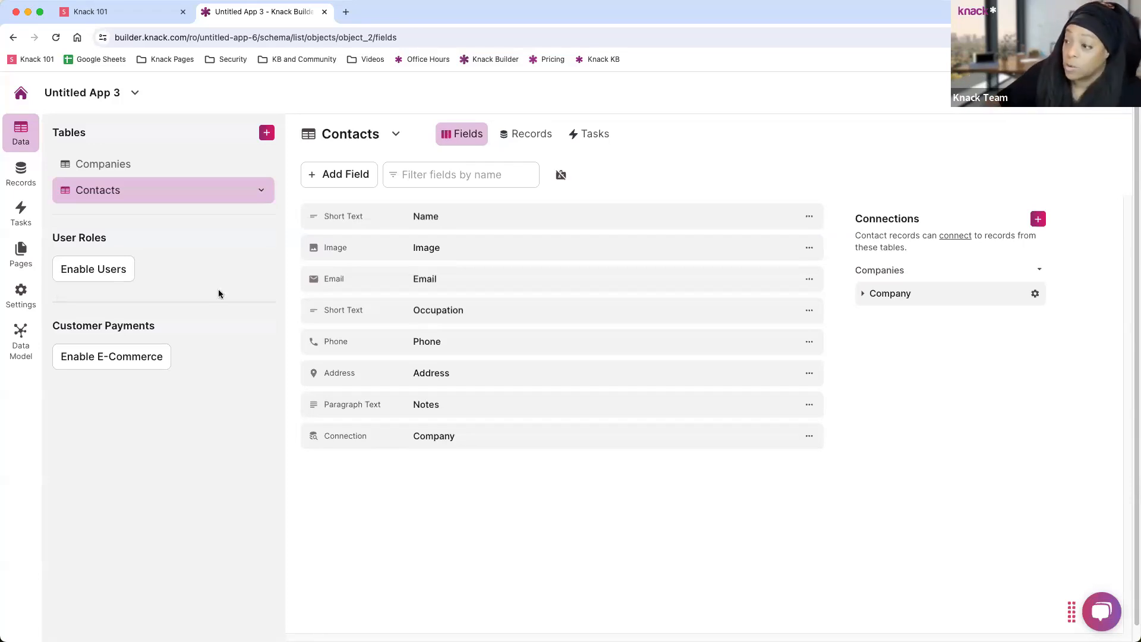
# Enable user logins with two roles named Admins and Sales Reps.
pyautogui.click(117, 278)
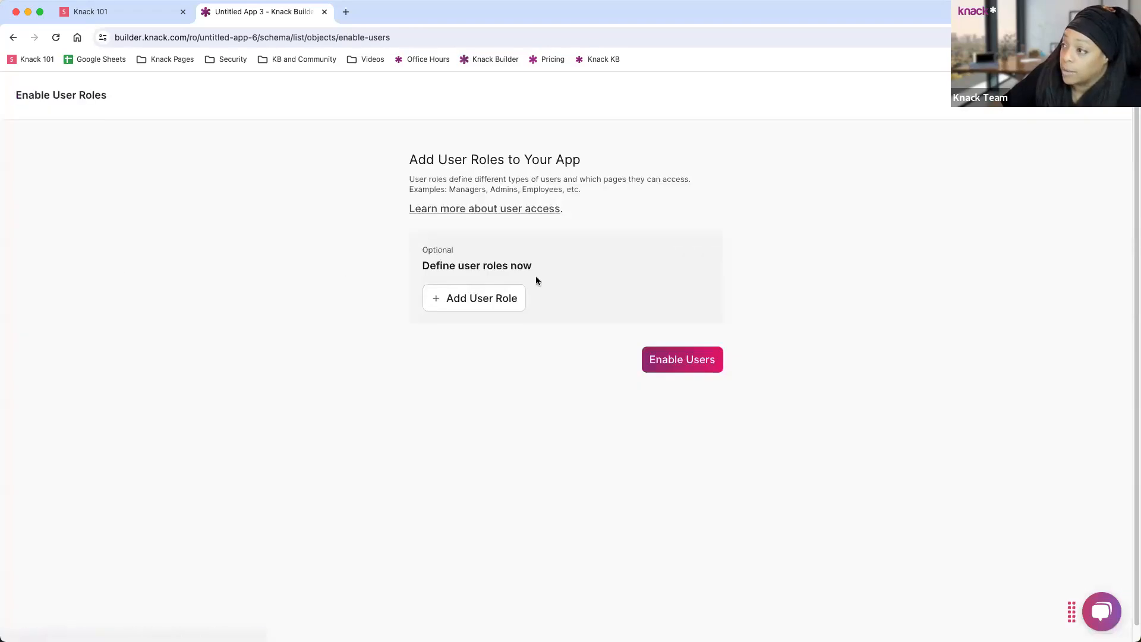
pyautogui.click(486, 298)
pyautogui.write('Admins')
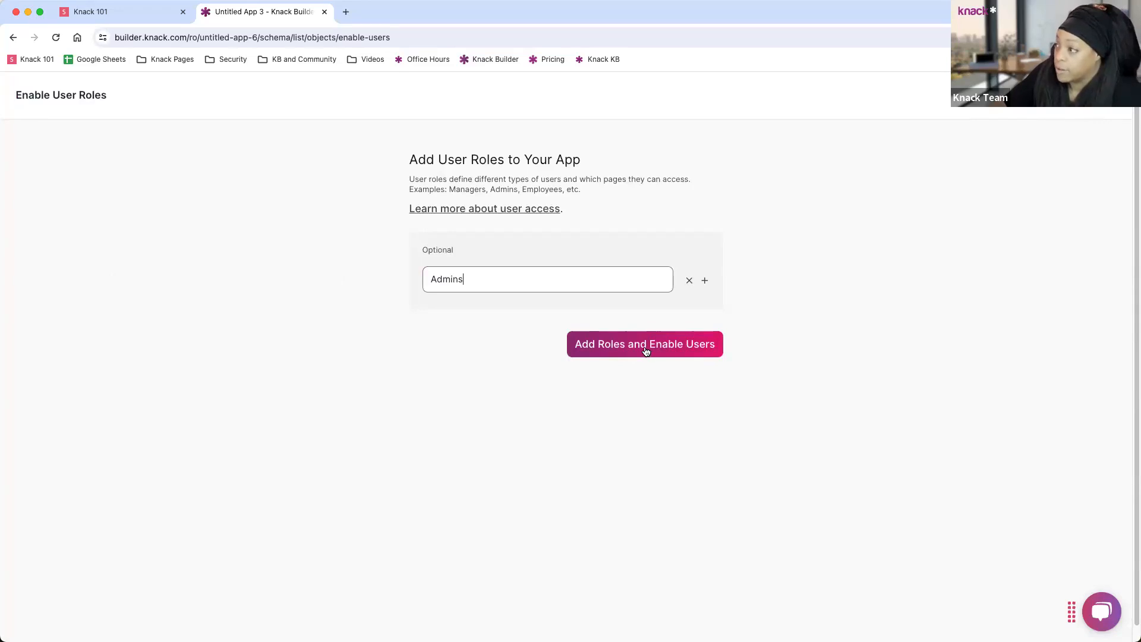
pyautogui.click(705, 281)
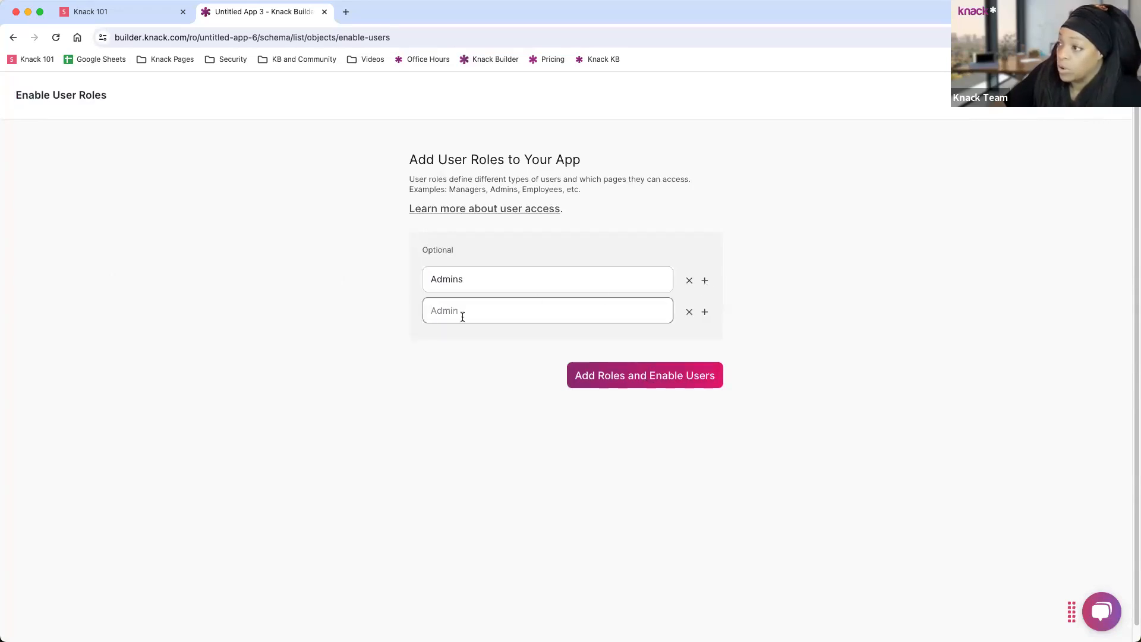
pyautogui.write('Sales')
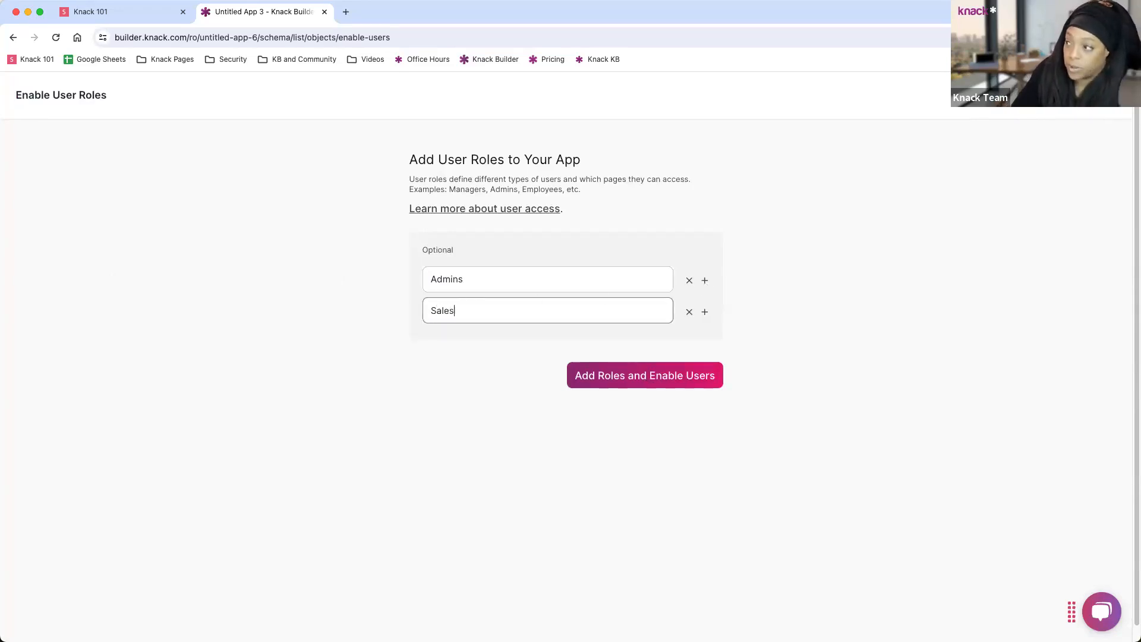
pyautogui.write(' Reps')
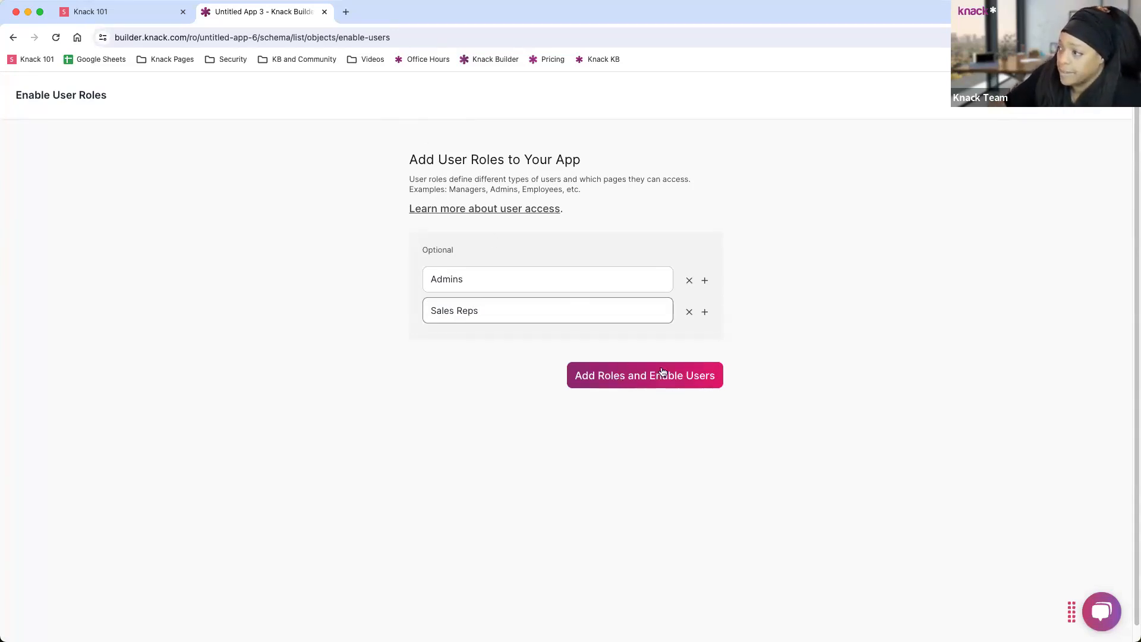
pyautogui.click(640, 377)
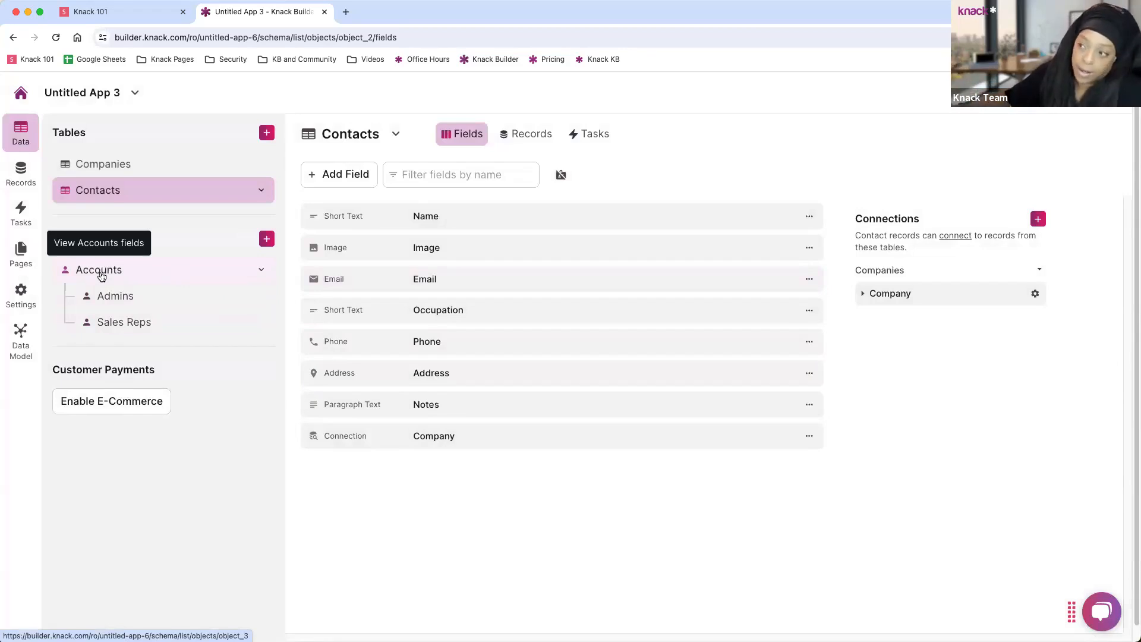
# Browse the Admins and Sales Reps role fields and inspect User Status settings without changes.
pyautogui.click(117, 301)
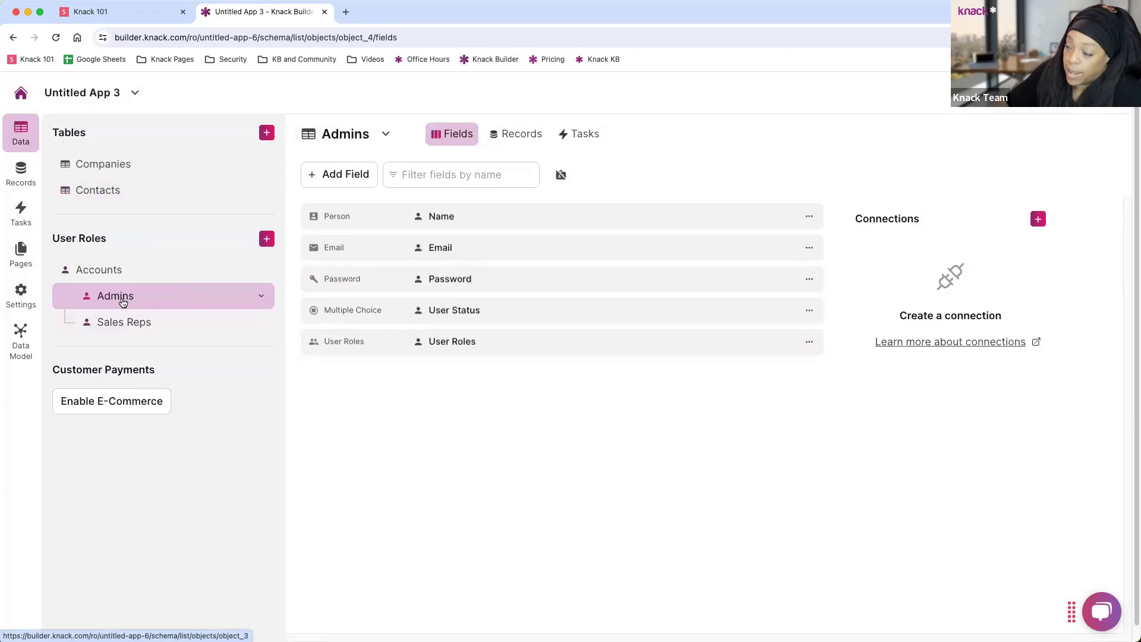
pyautogui.click(129, 326)
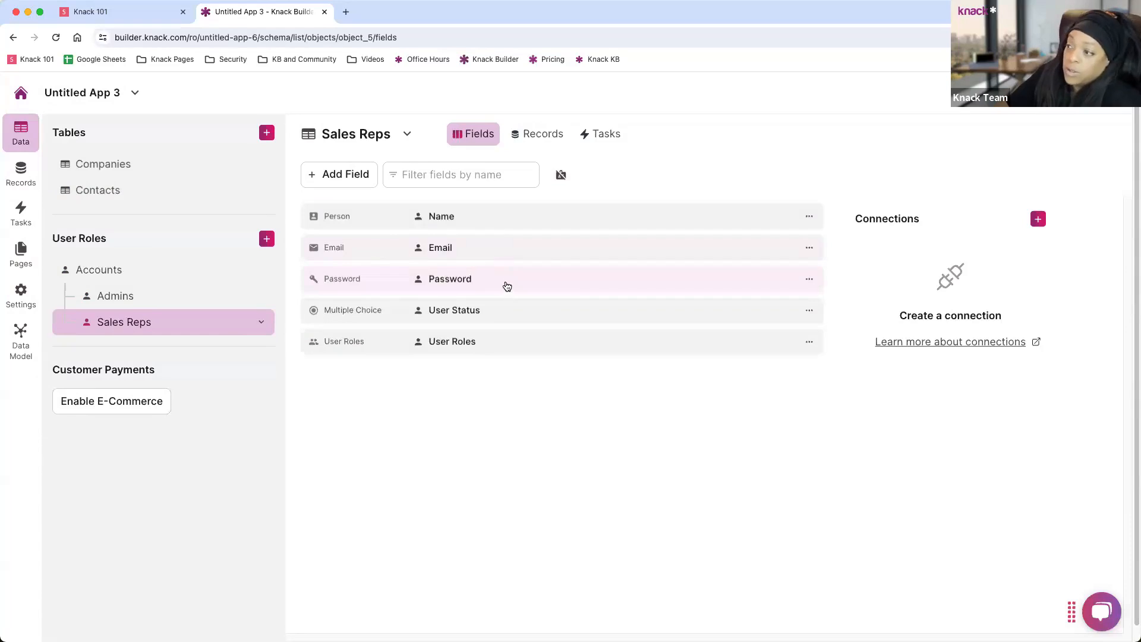
pyautogui.click(538, 311)
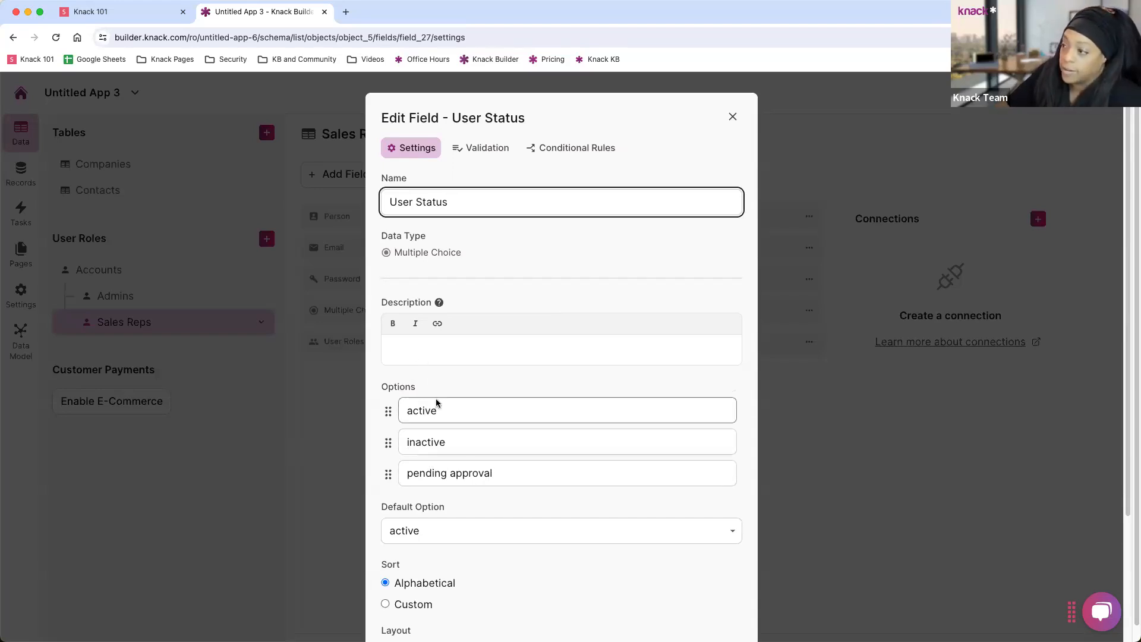
pyautogui.click(732, 117)
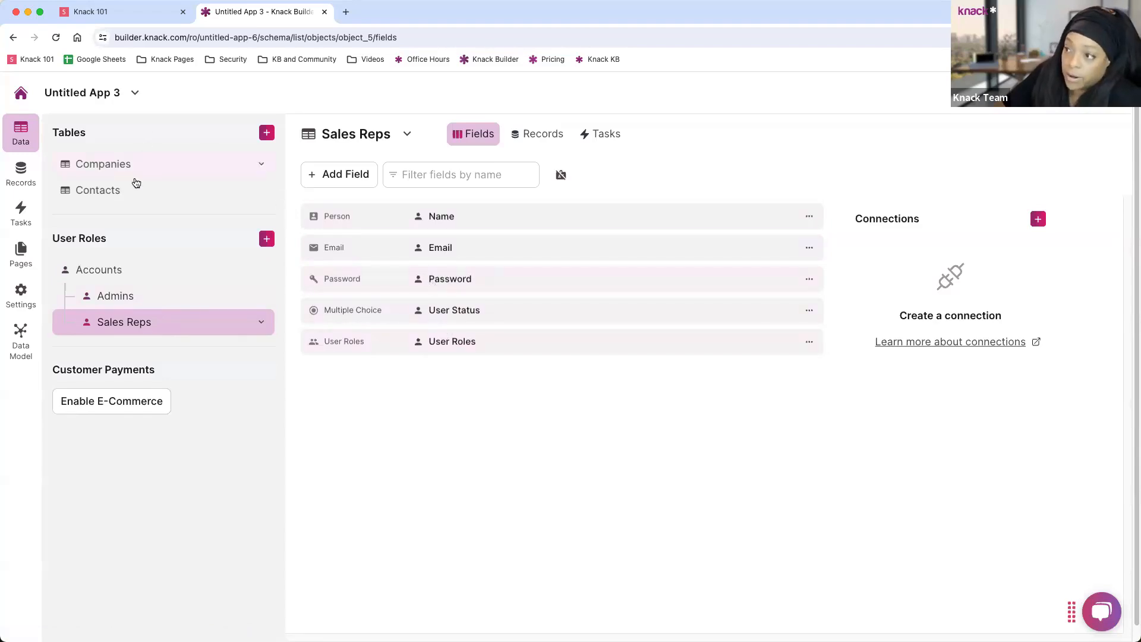
# Add a Phone field from the Personal field types to the Sales Reps role.
pyautogui.click(348, 182)
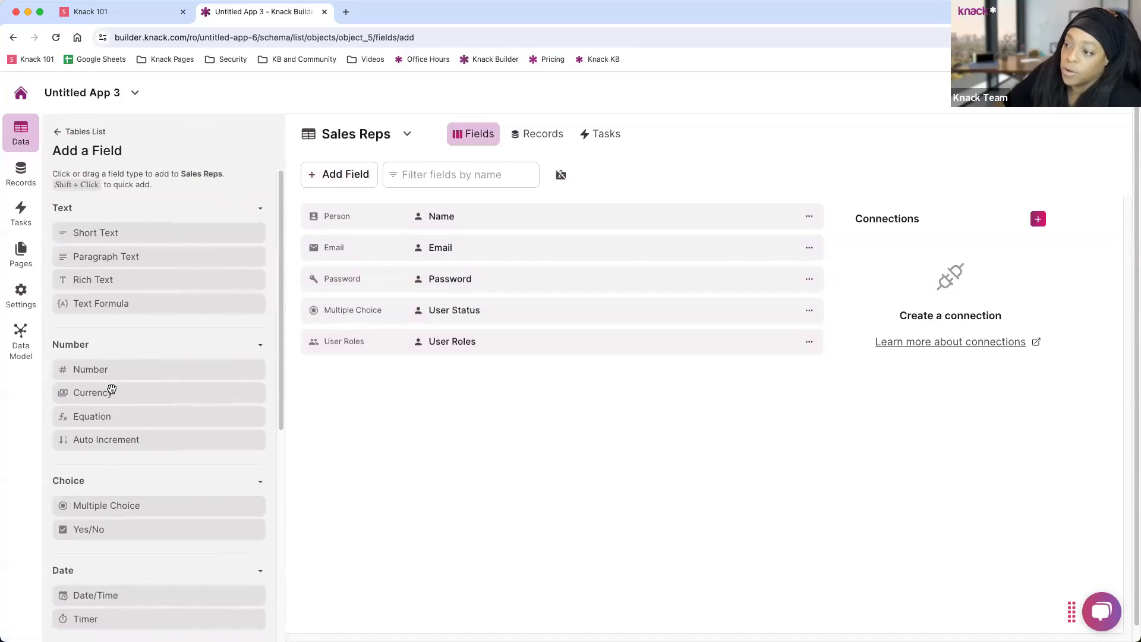
pyautogui.scroll(-3, 112, 416)
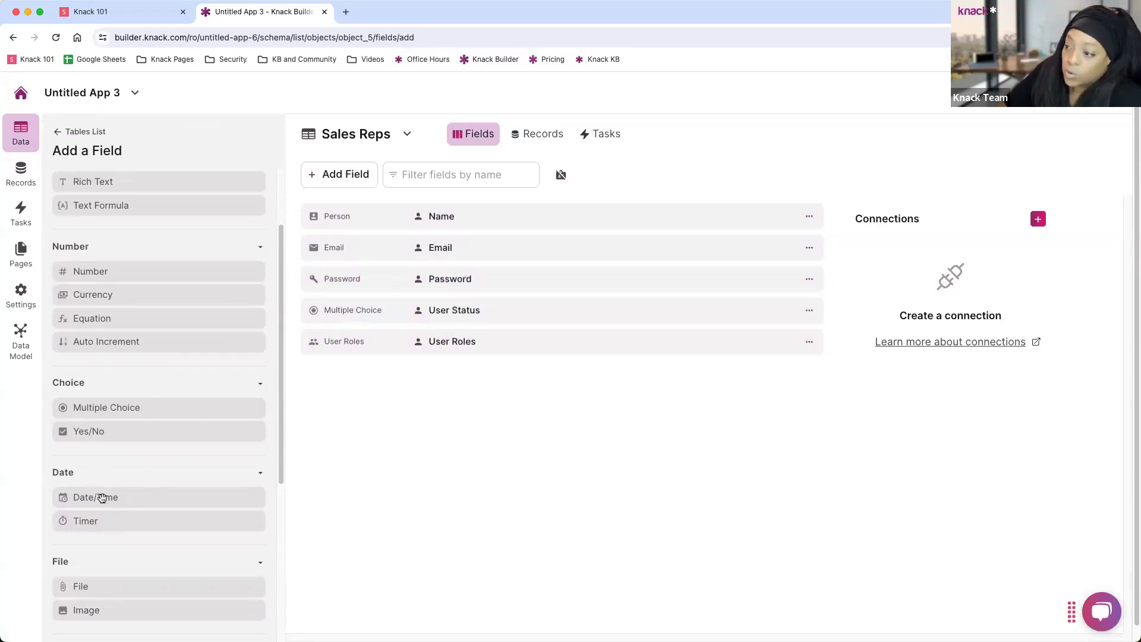
pyautogui.scroll(-3, 114, 452)
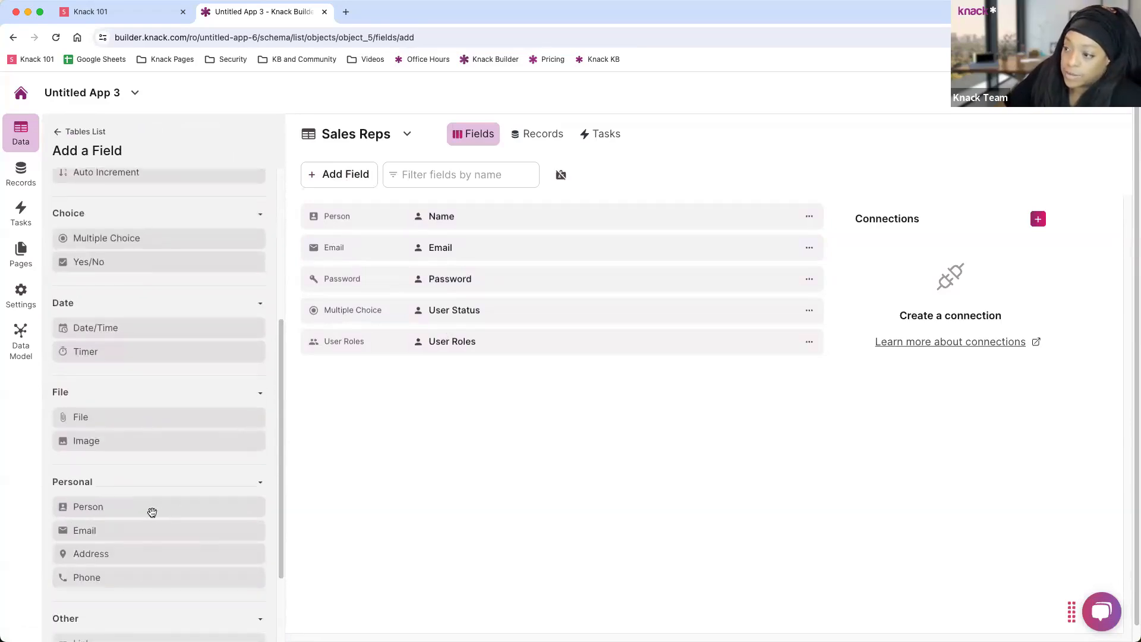
pyautogui.click(119, 577)
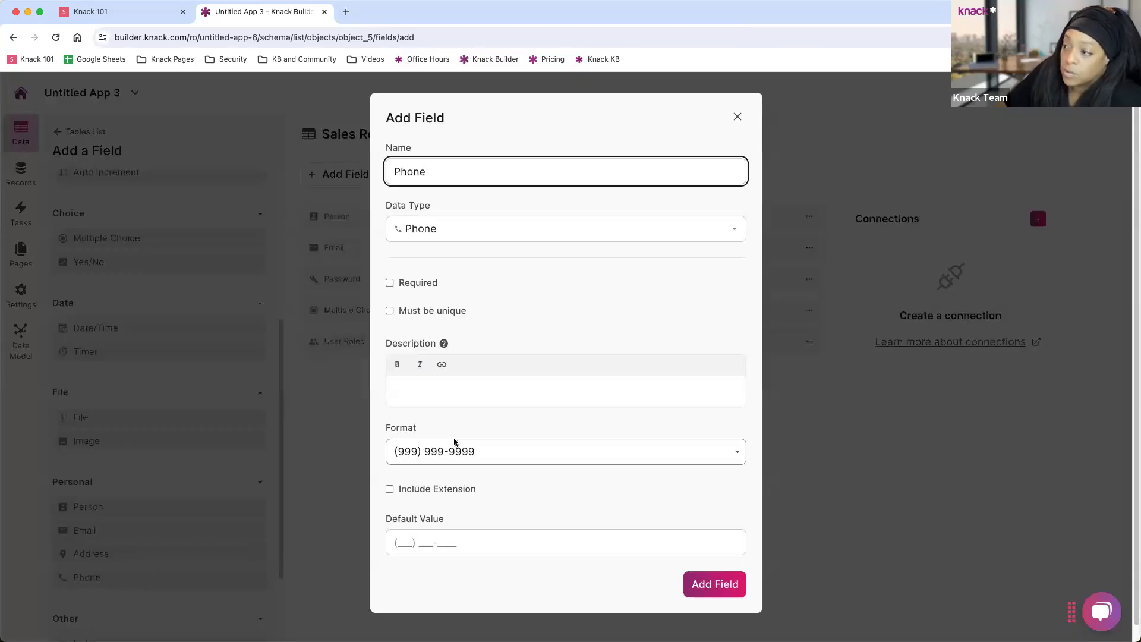
pyautogui.click(714, 587)
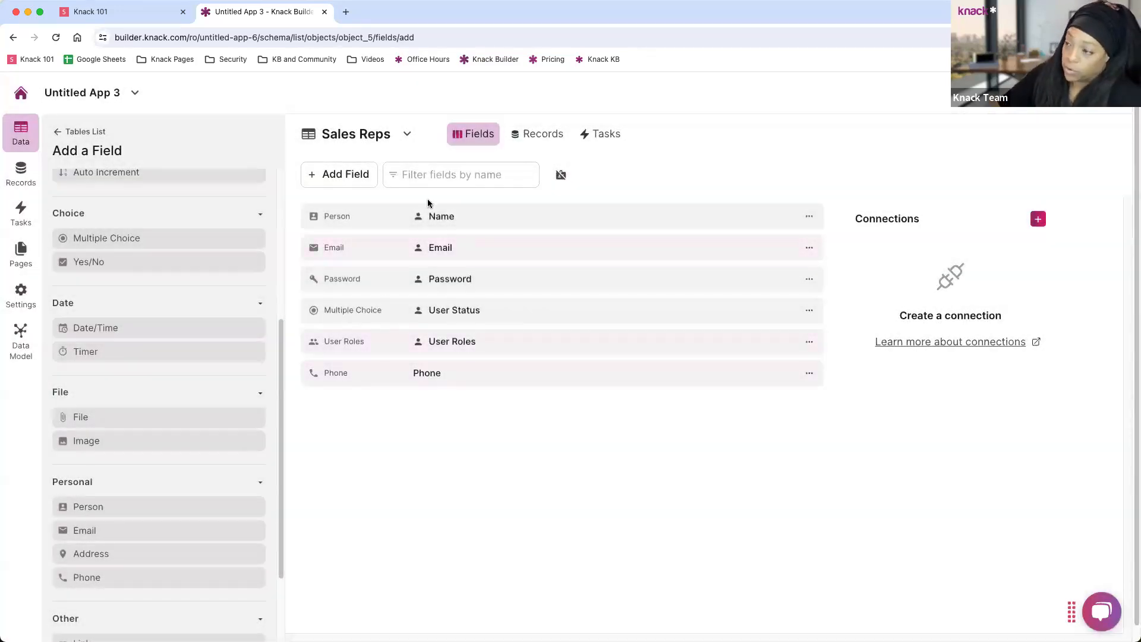
pyautogui.click(60, 130)
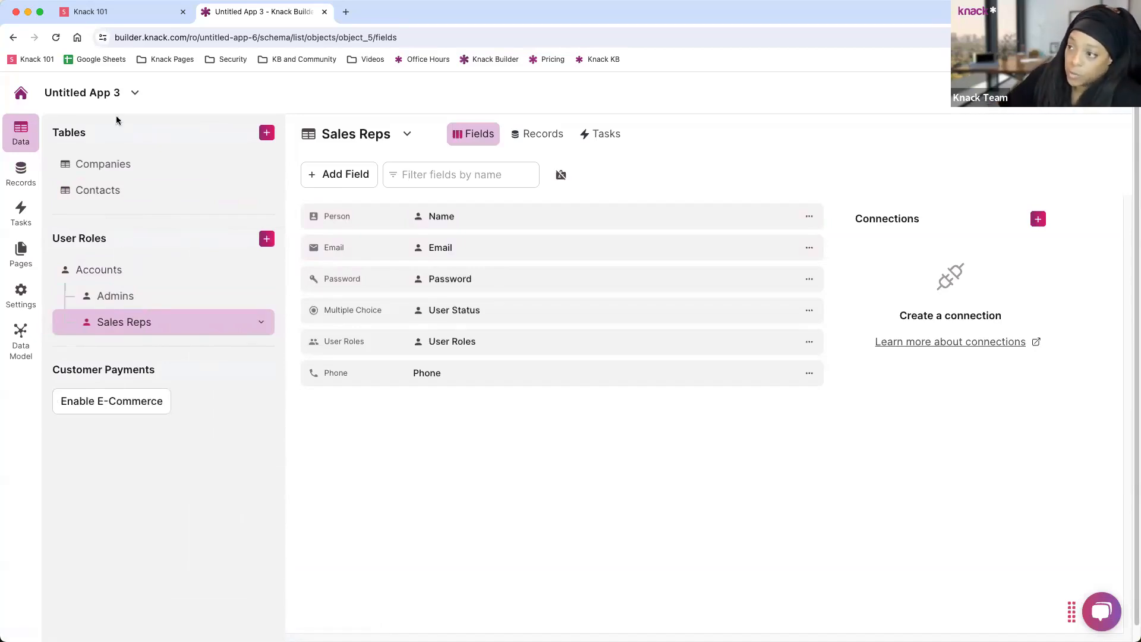
# Check the Companies, Contacts, Admins and Sales Reps field lists, ending on Contacts.
pyautogui.click(99, 166)
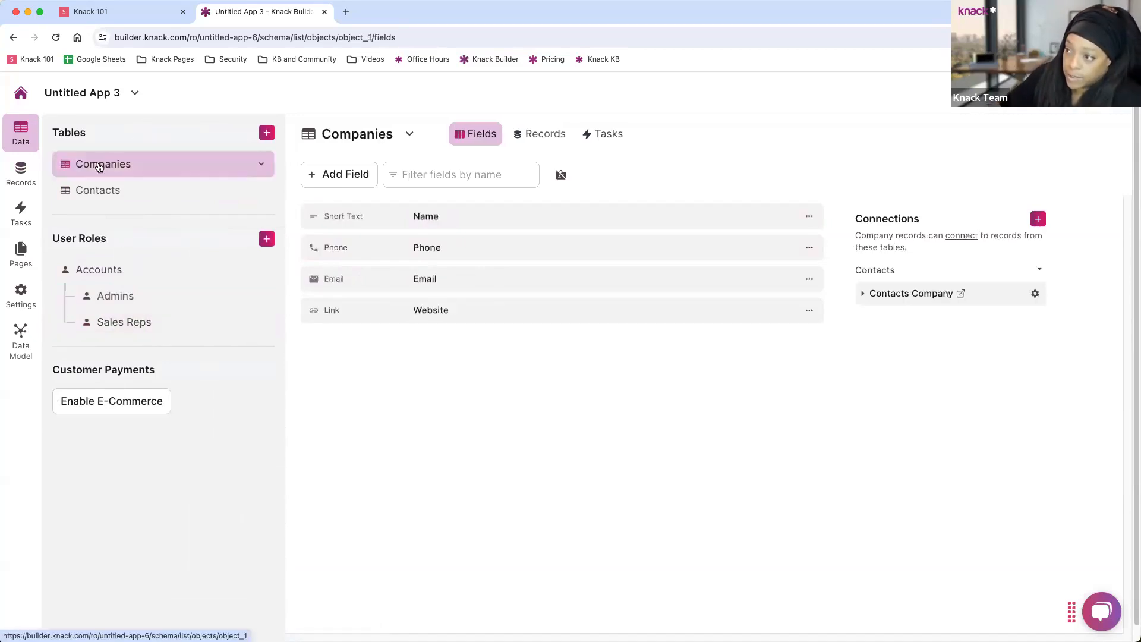
pyautogui.click(103, 195)
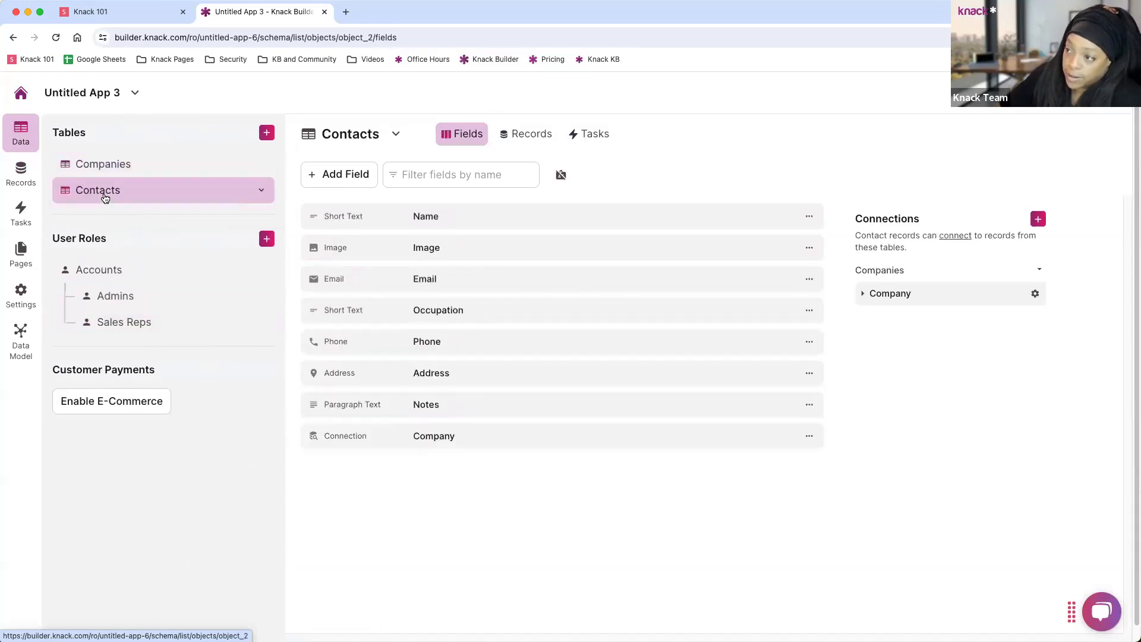
pyautogui.click(135, 299)
pyautogui.click(132, 325)
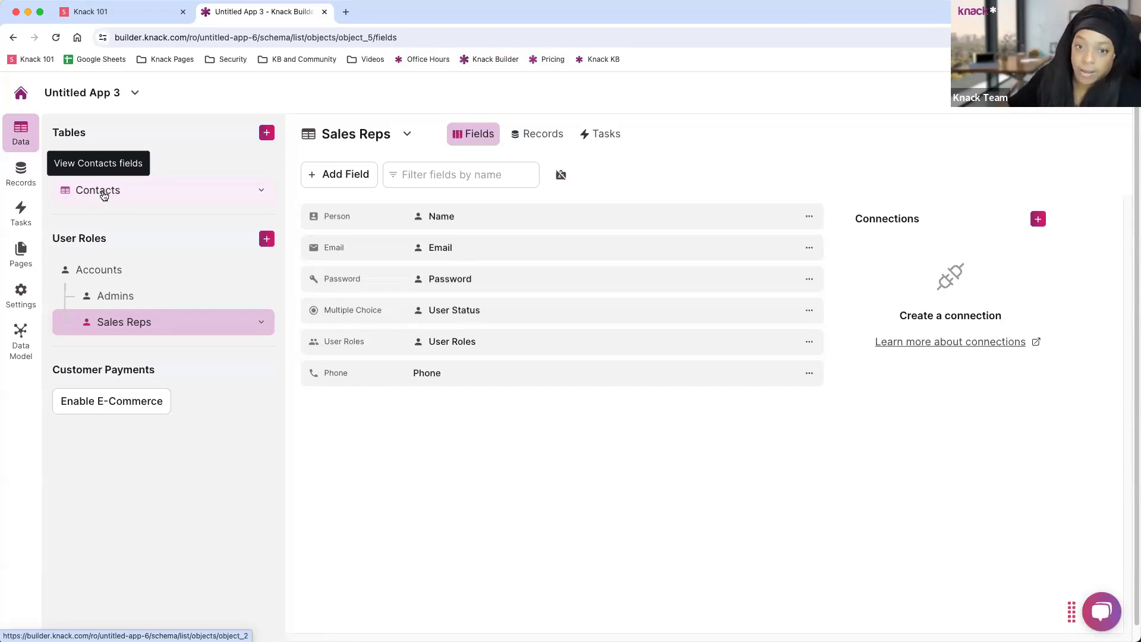
pyautogui.click(104, 195)
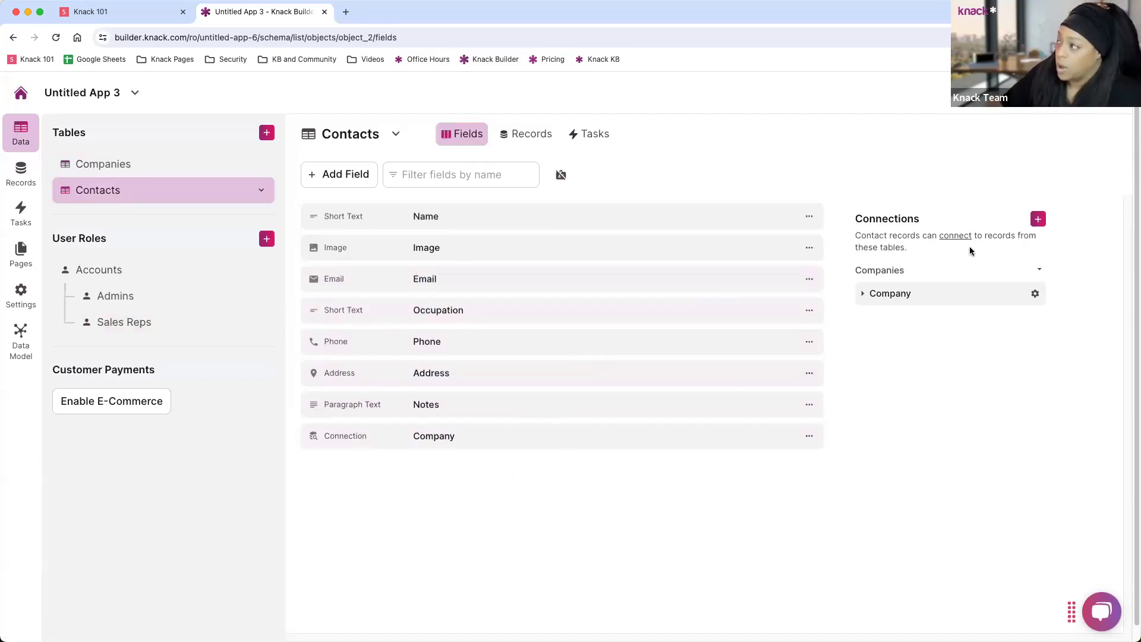
# Add a Sales Rep connection from Contacts to the Sales Reps role.
pyautogui.click(1038, 218)
pyautogui.click(532, 179)
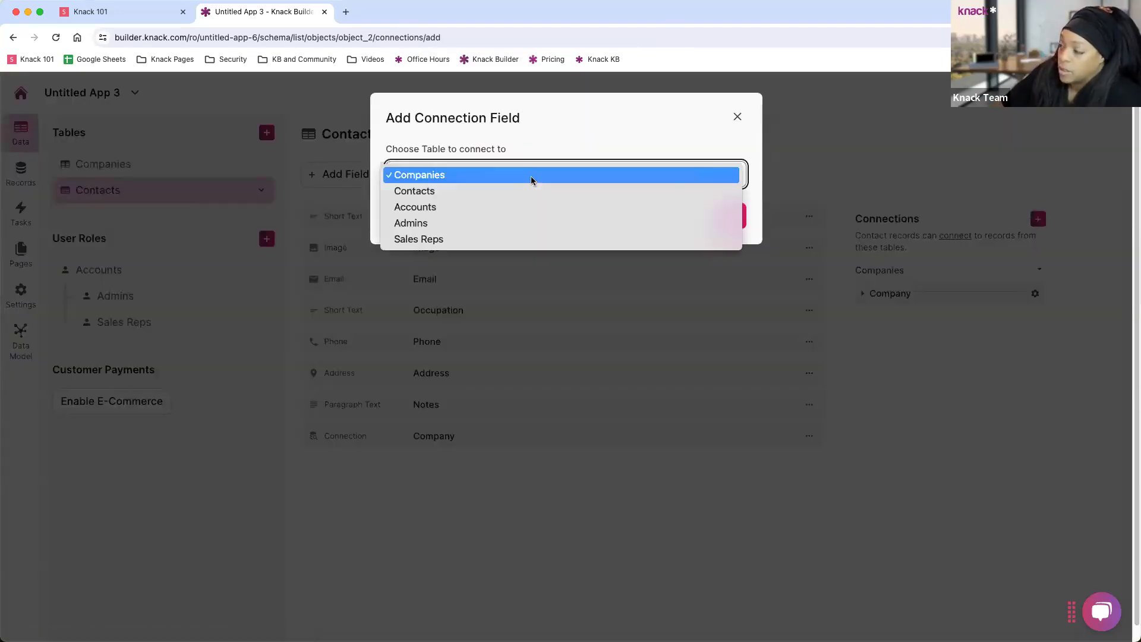
pyautogui.click(441, 239)
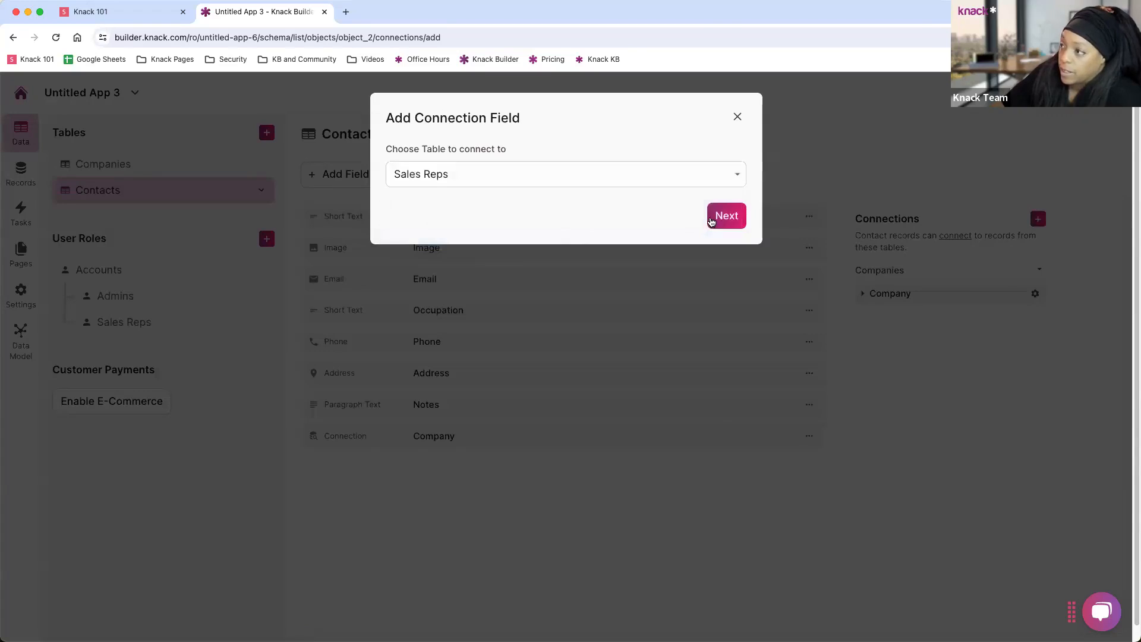
pyautogui.click(713, 221)
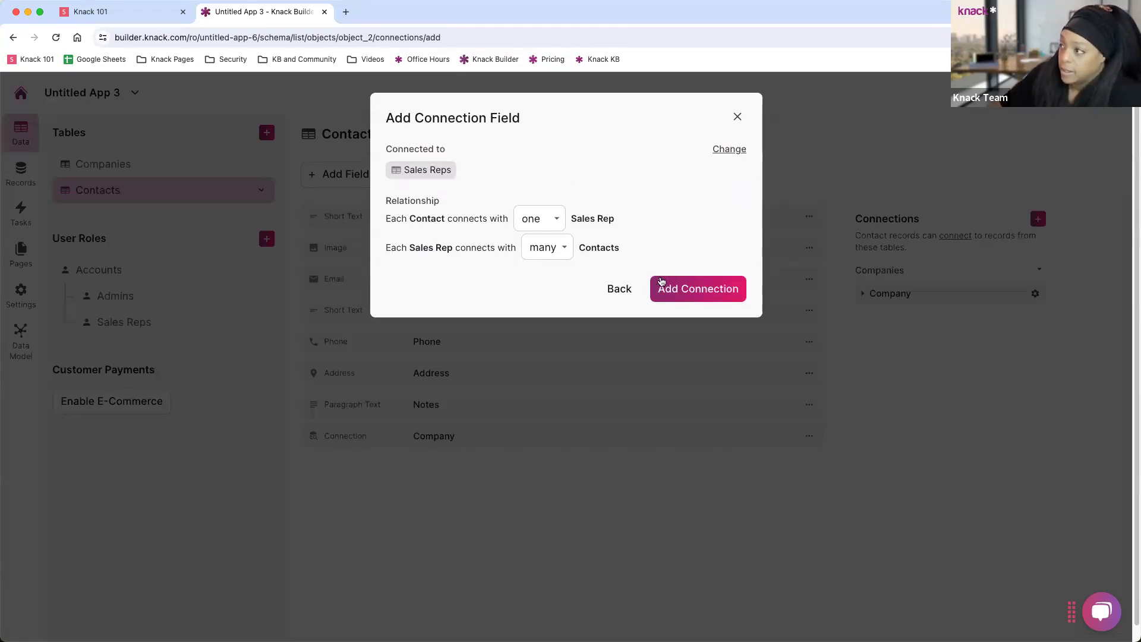
pyautogui.click(707, 291)
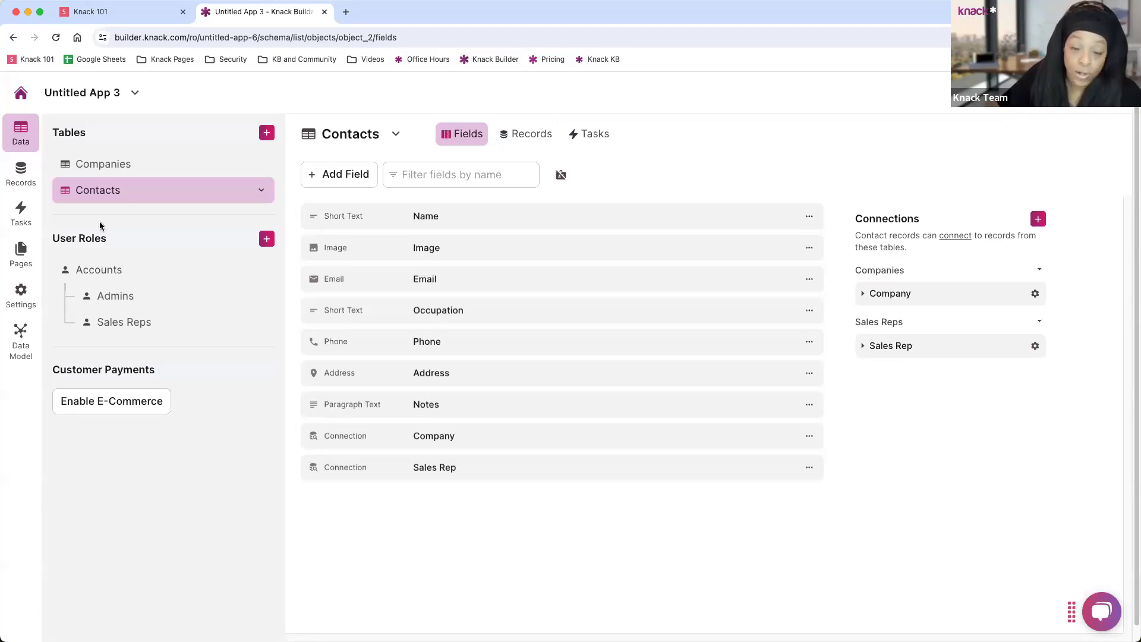
# Delete the Occupation field from the Contacts table.
pyautogui.click(503, 308)
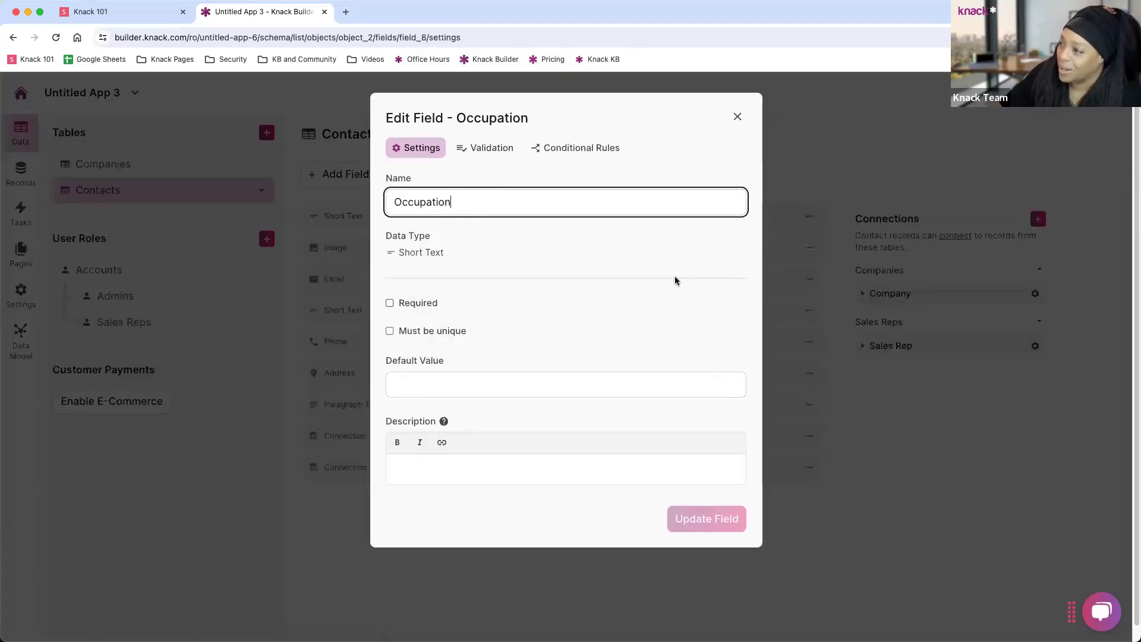
pyautogui.click(732, 117)
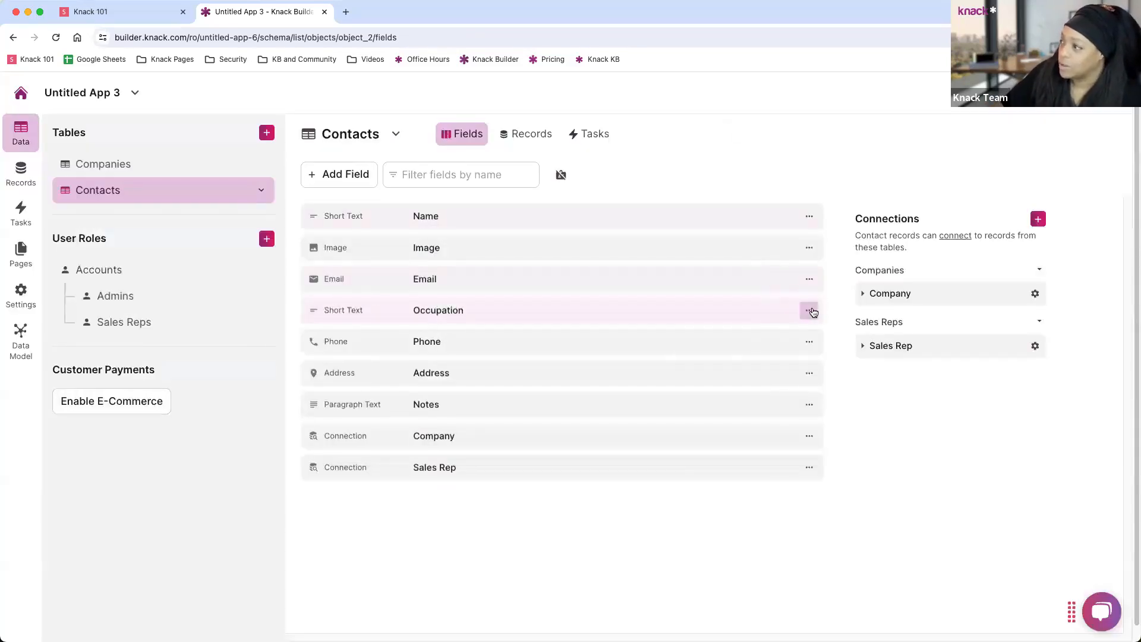
pyautogui.click(809, 310)
pyautogui.click(715, 438)
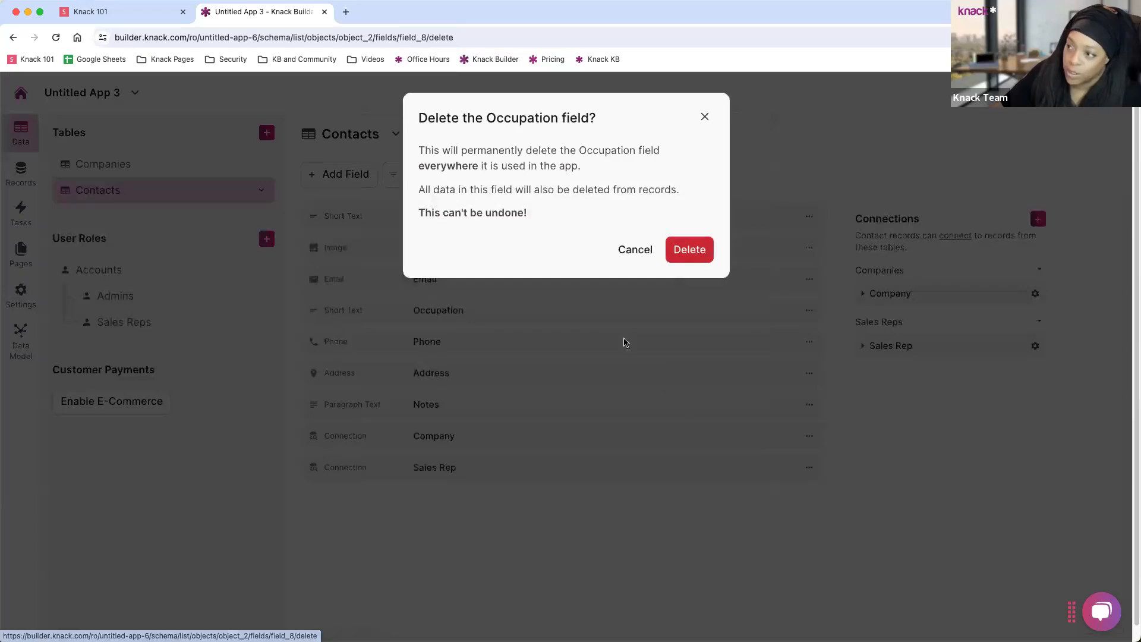
pyautogui.click(689, 252)
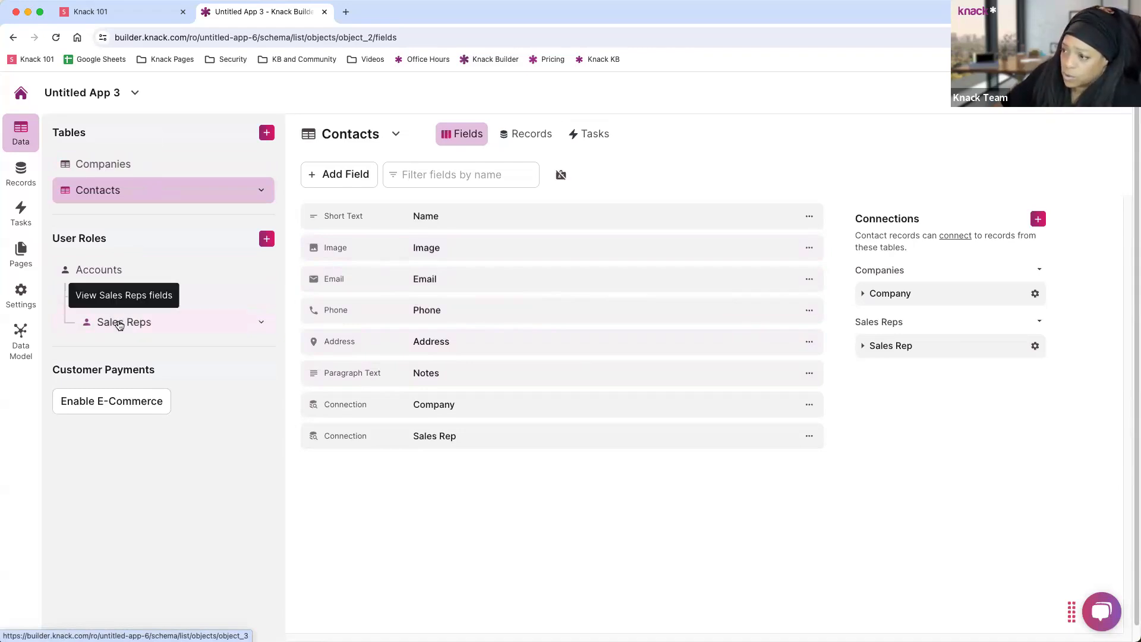
# Go to Accounts and show the empty Records tab of the Admins role.
pyautogui.click(104, 271)
pyautogui.click(116, 305)
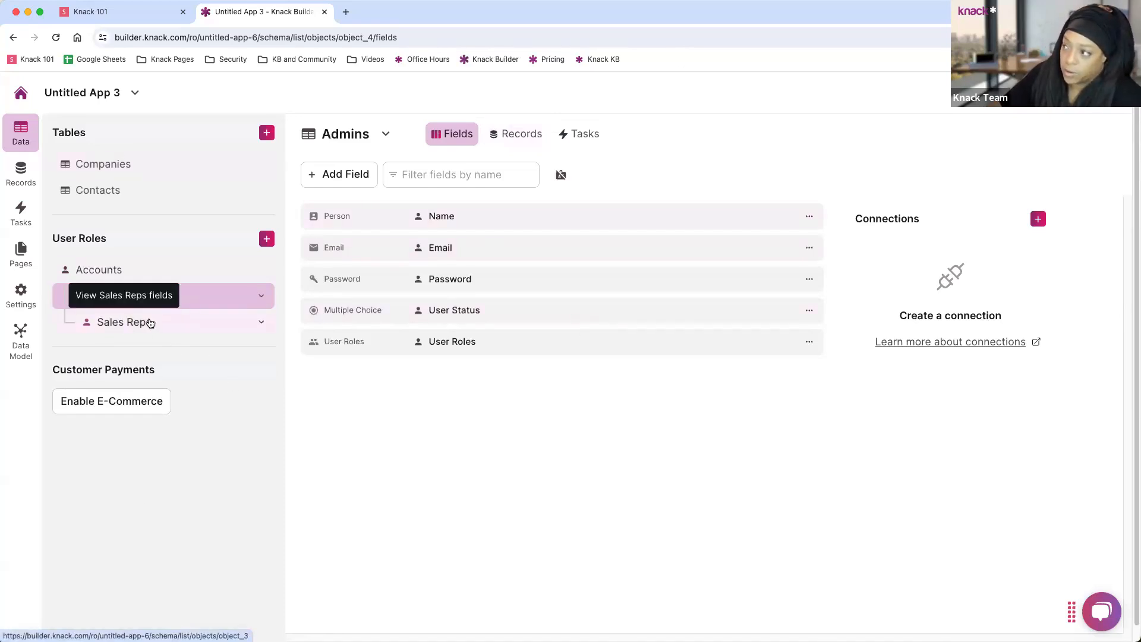
pyautogui.click(502, 137)
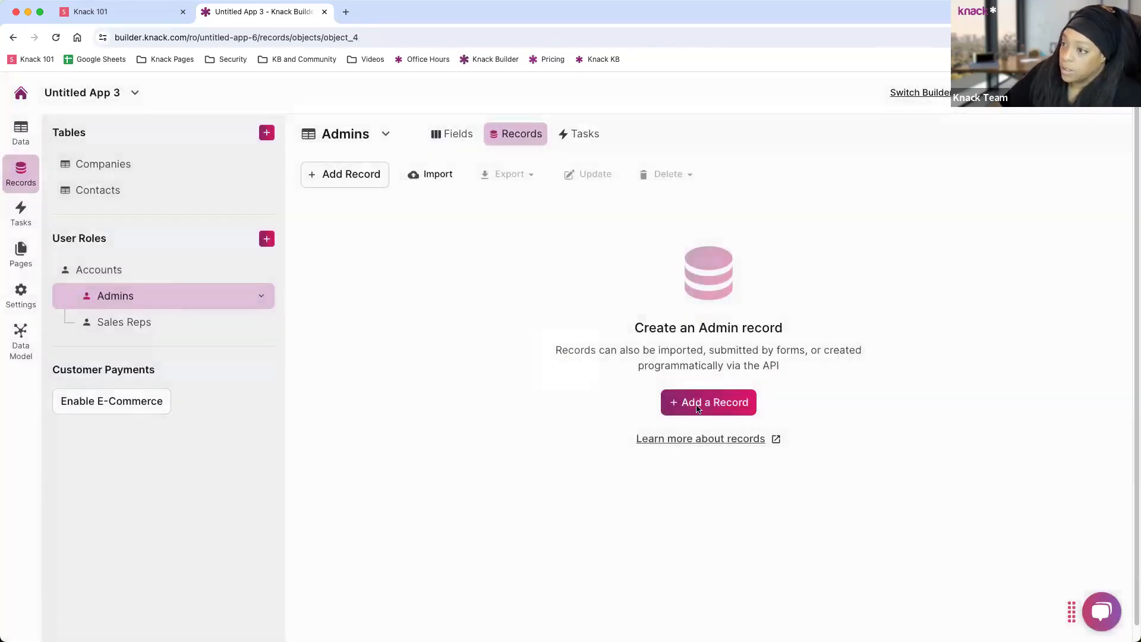
# Submit a new Admins record with the user's first and last name, e-mail and password twice.
pyautogui.click(697, 405)
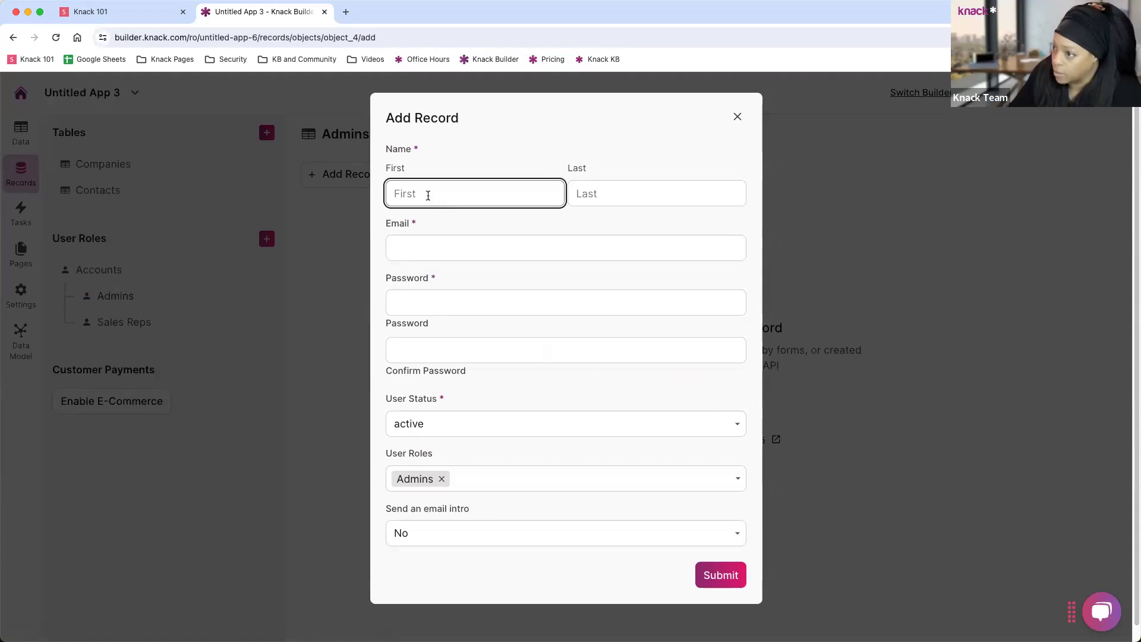
pyautogui.write('Max')
pyautogui.press('Tab')
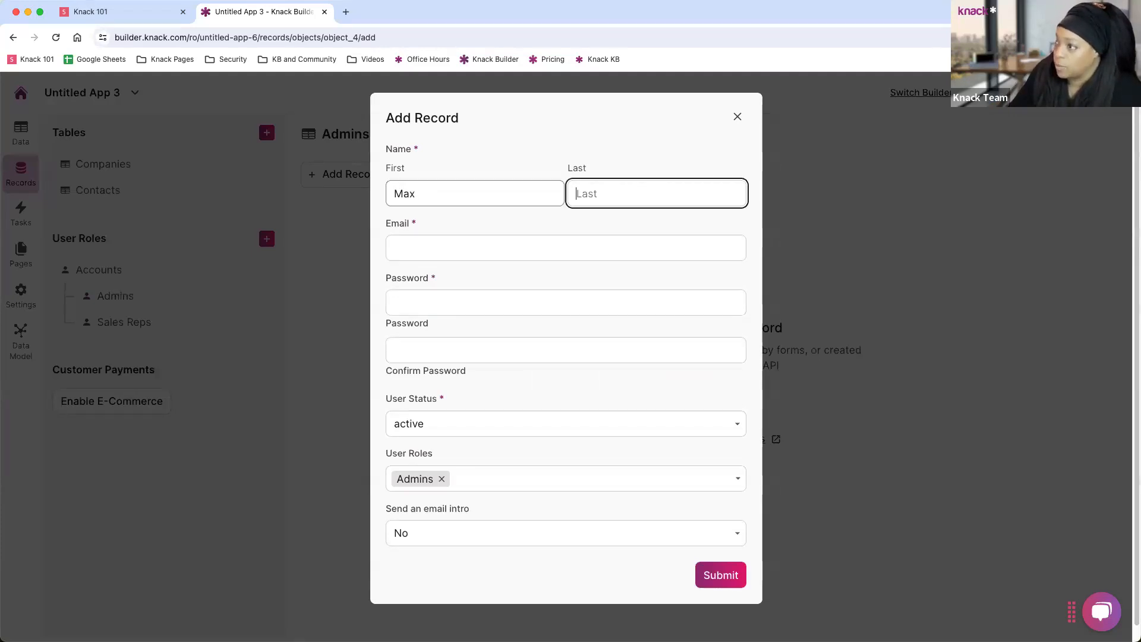
pyautogui.write('Knack')
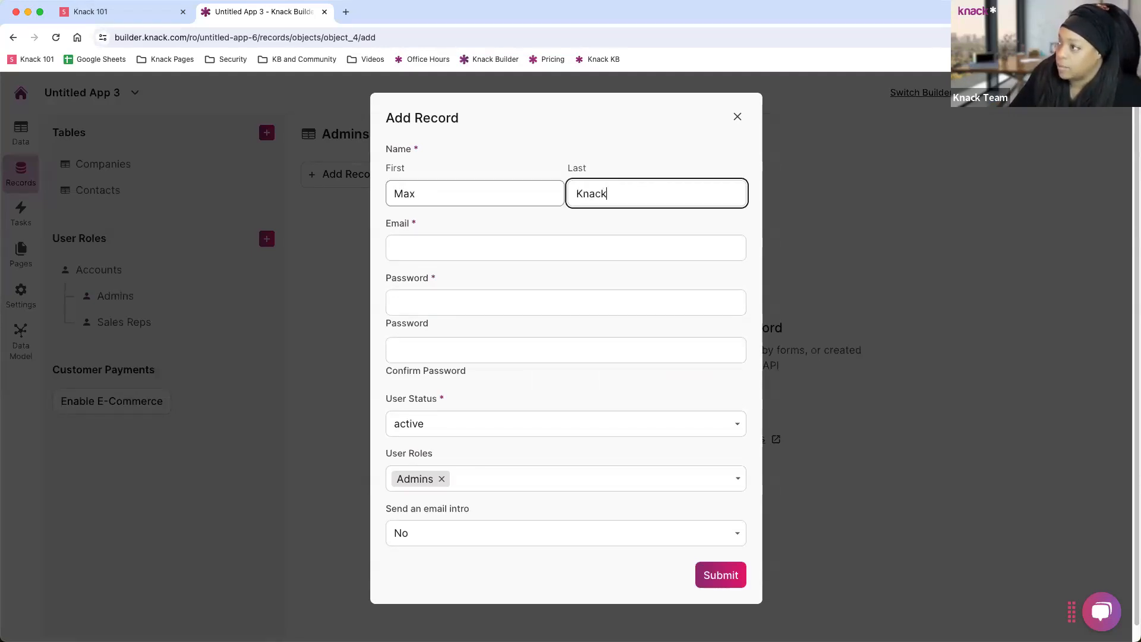
pyautogui.press('Tab')
pyautogui.write('admin@te')
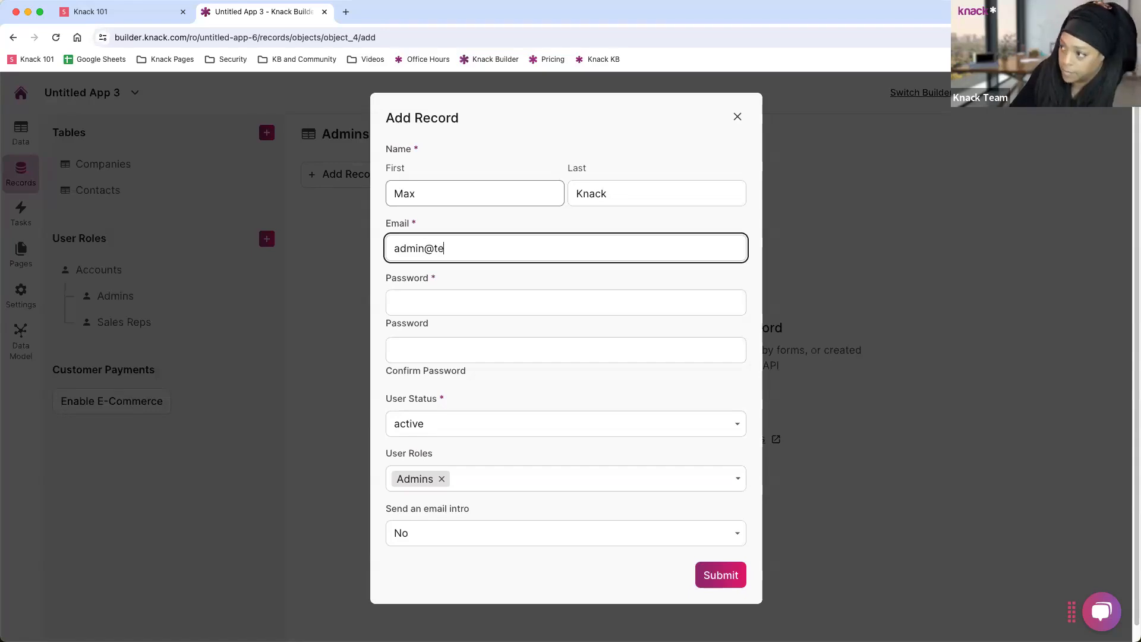
pyautogui.write('st.com')
pyautogui.press('Tab')
pyautogui.write('test')
pyautogui.press('Tab')
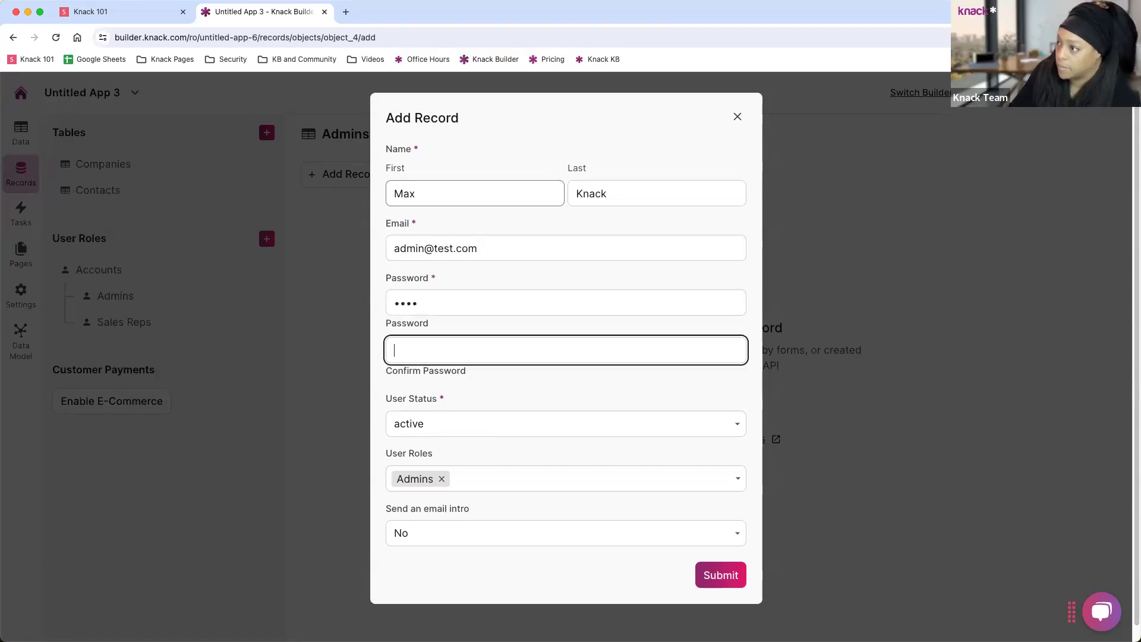
pyautogui.write('test')
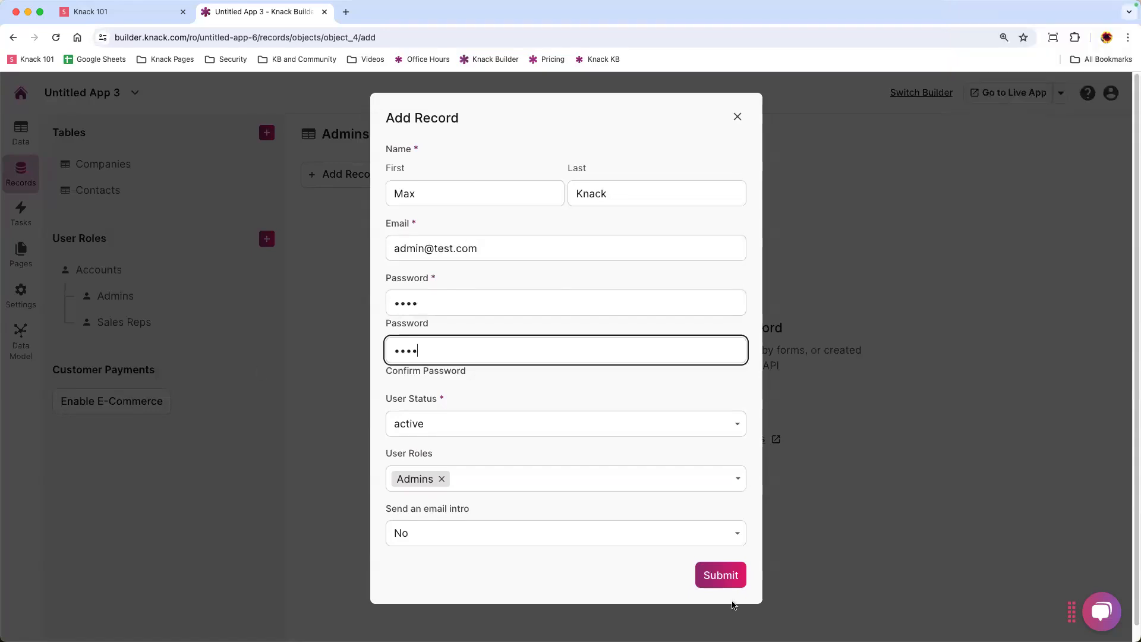
pyautogui.click(720, 579)
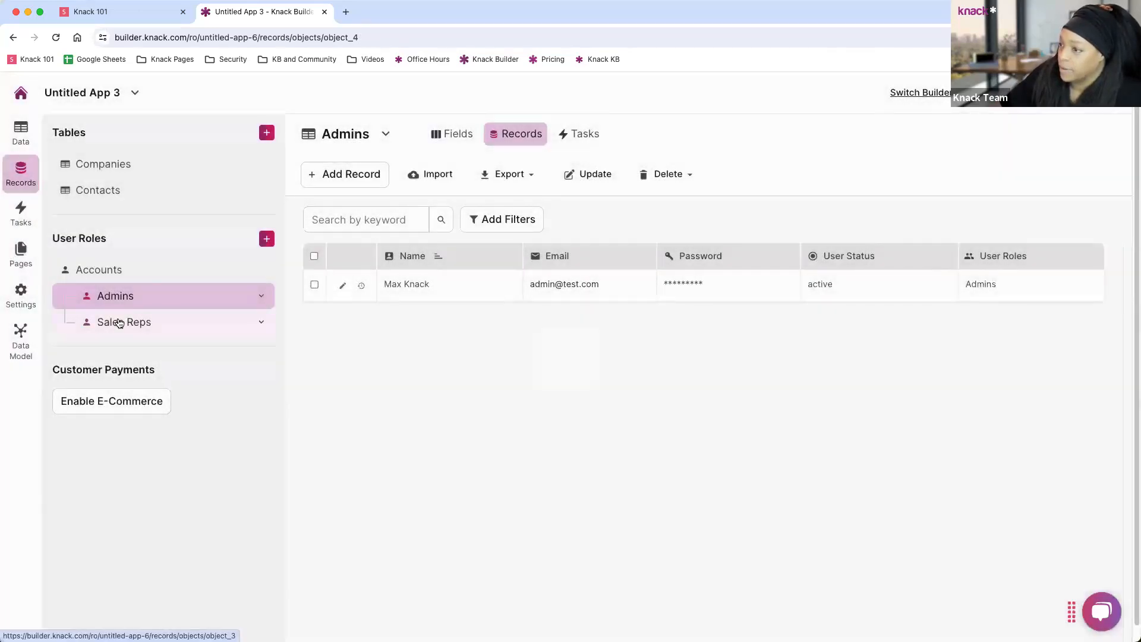
pyautogui.click(113, 323)
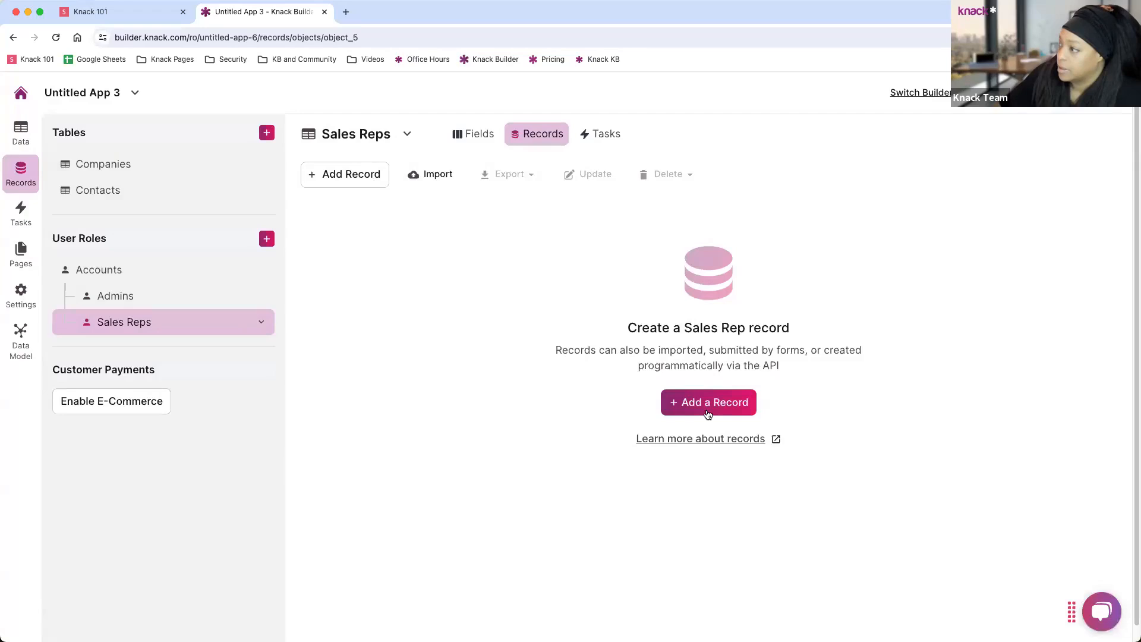
# Start a Sales Reps record with the rep's first name, last name and e-mail address.
pyautogui.click(372, 174)
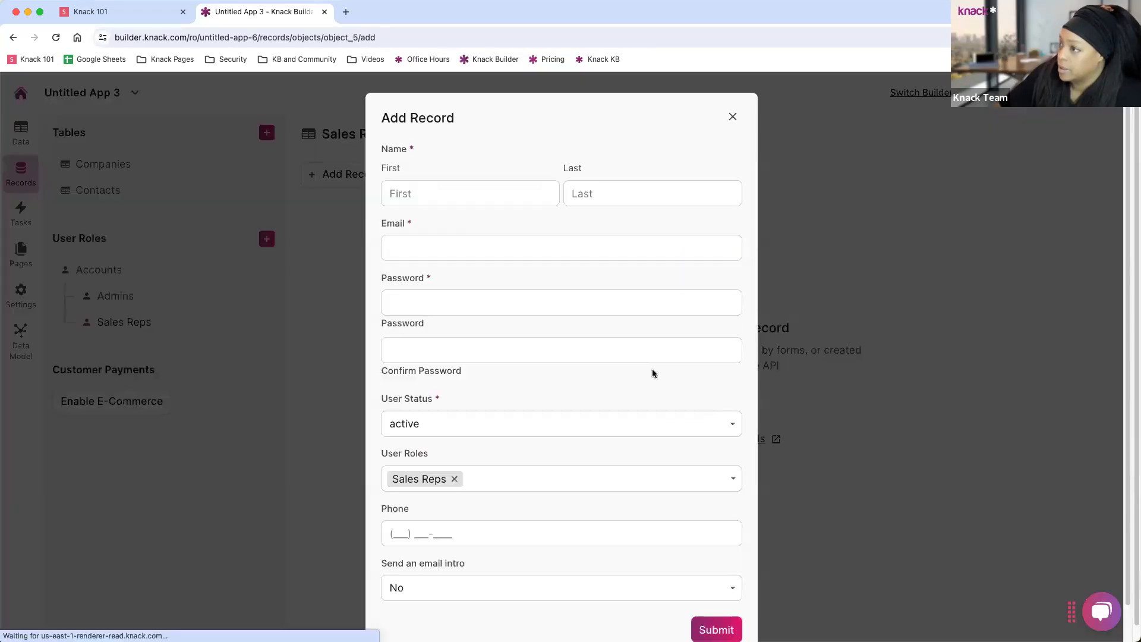
pyautogui.click(406, 195)
pyautogui.write('Ro')
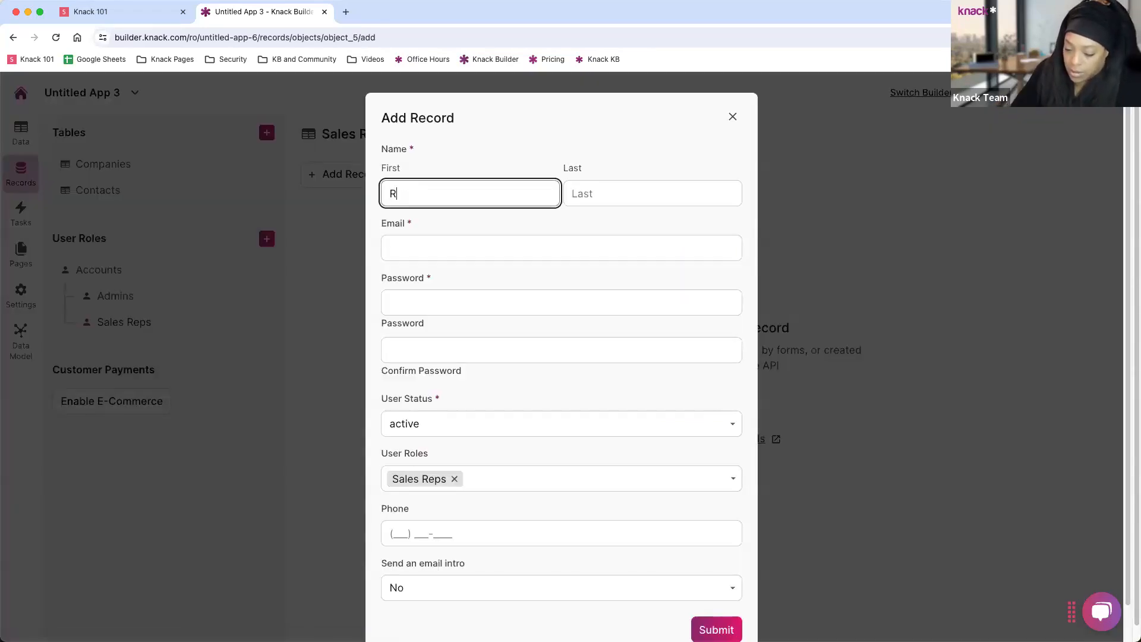
pyautogui.press('Tab')
pyautogui.write('Knack')
pyautogui.press('Tab')
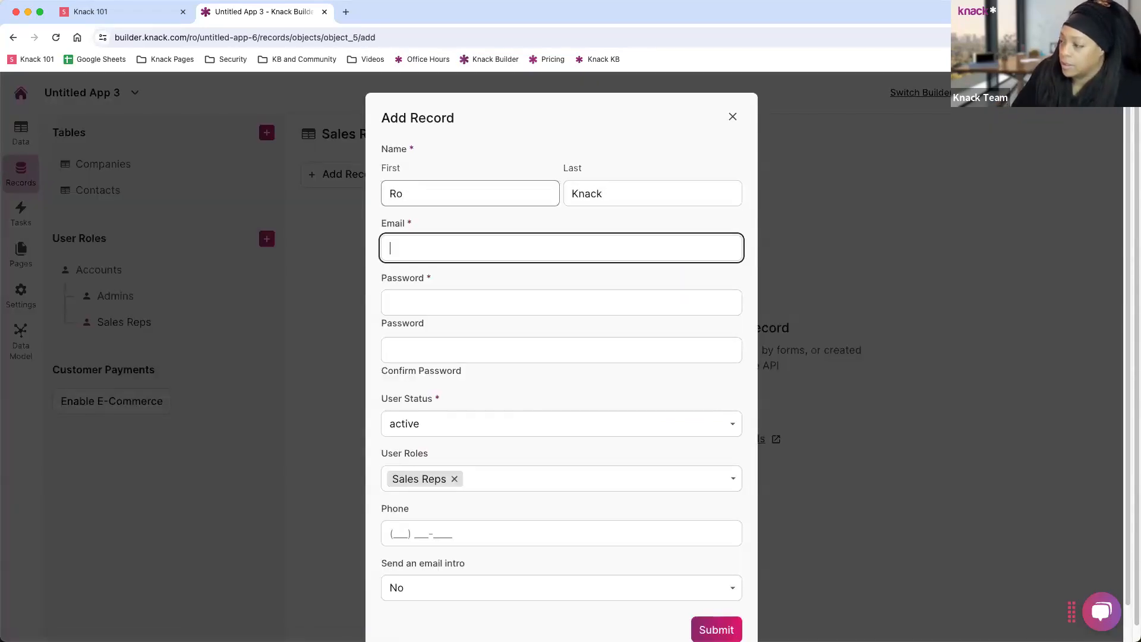
pyautogui.write('a')
pyautogui.press('BackSpace')
pyautogui.write('sale')
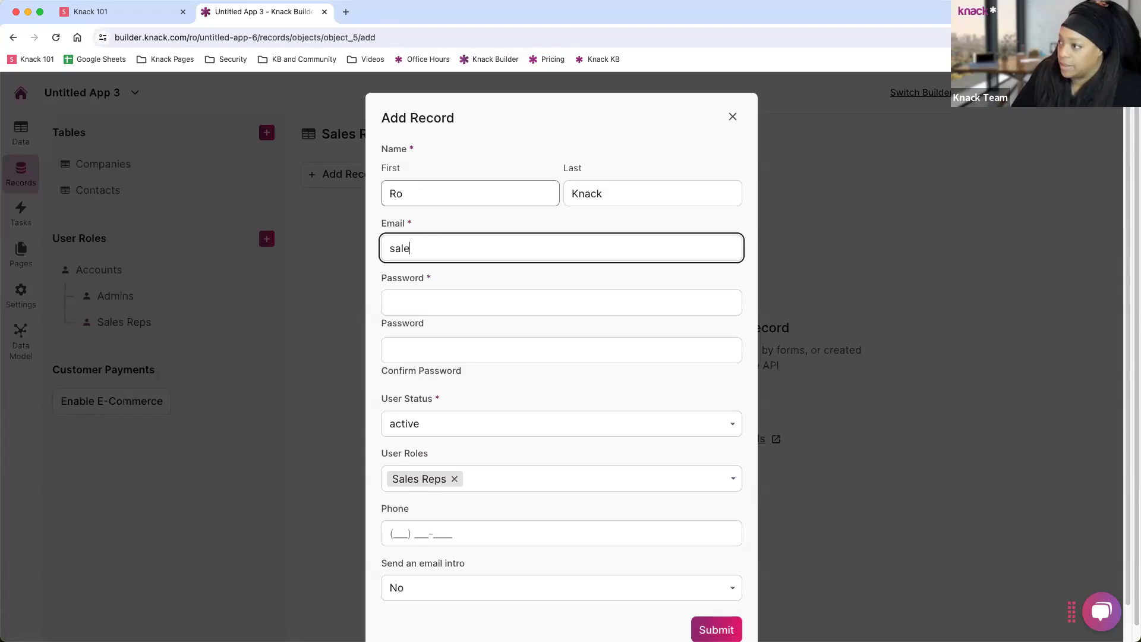
pyautogui.write('srep')
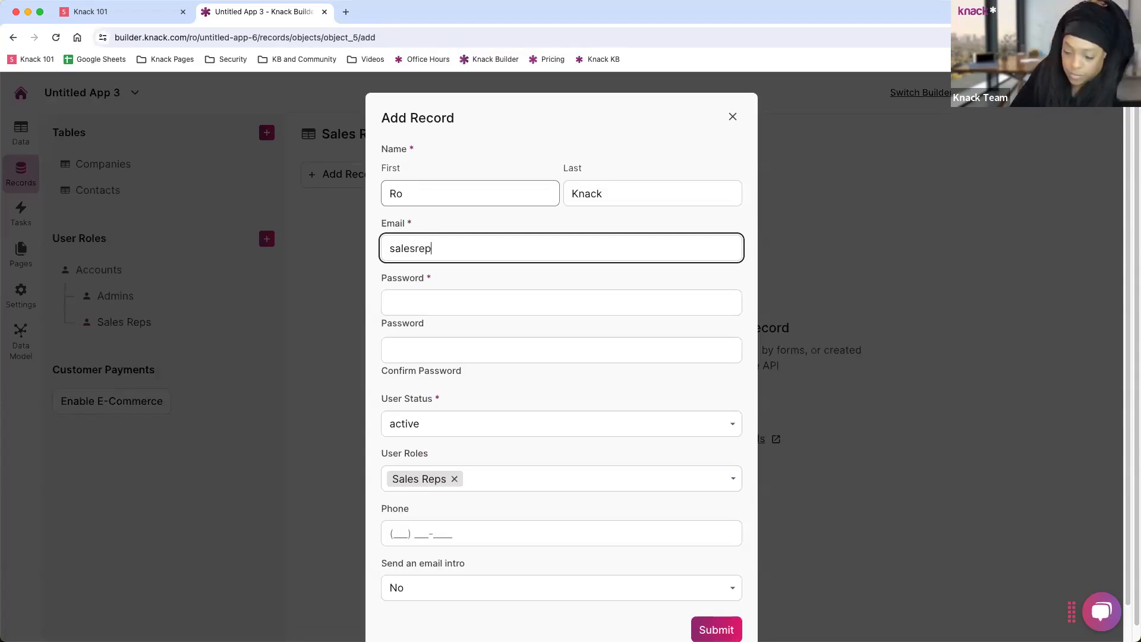
pyautogui.write('@test.com')
# Enter the password twice and the rep's phone number, then submit the record.
pyautogui.press('Tab')
pyautogui.write('test')
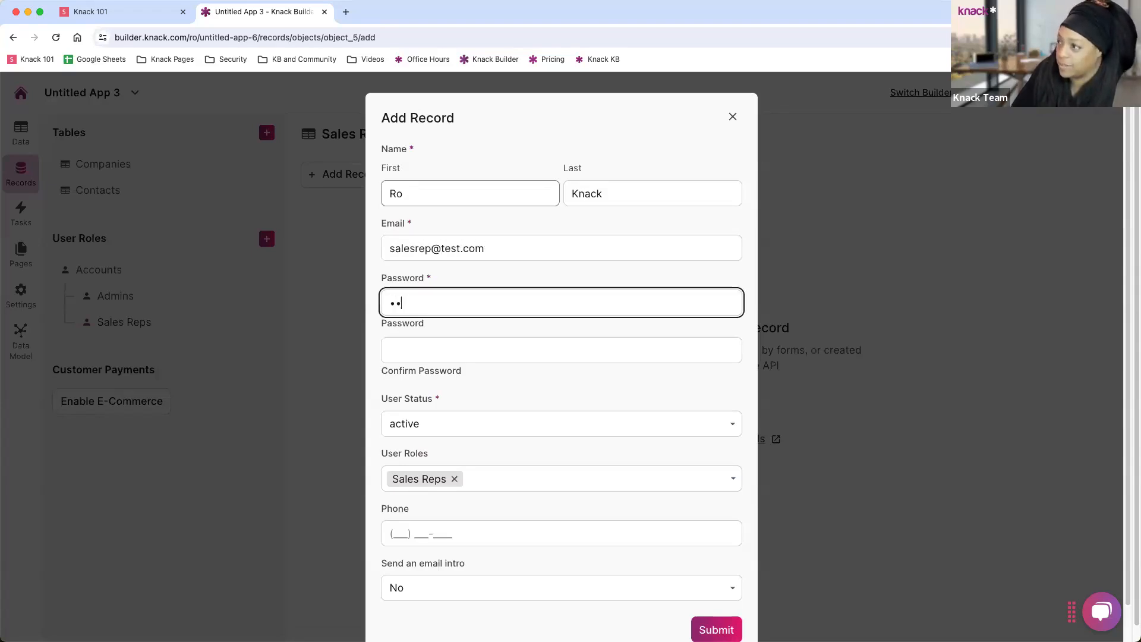
pyautogui.press('Tab')
pyautogui.write('test')
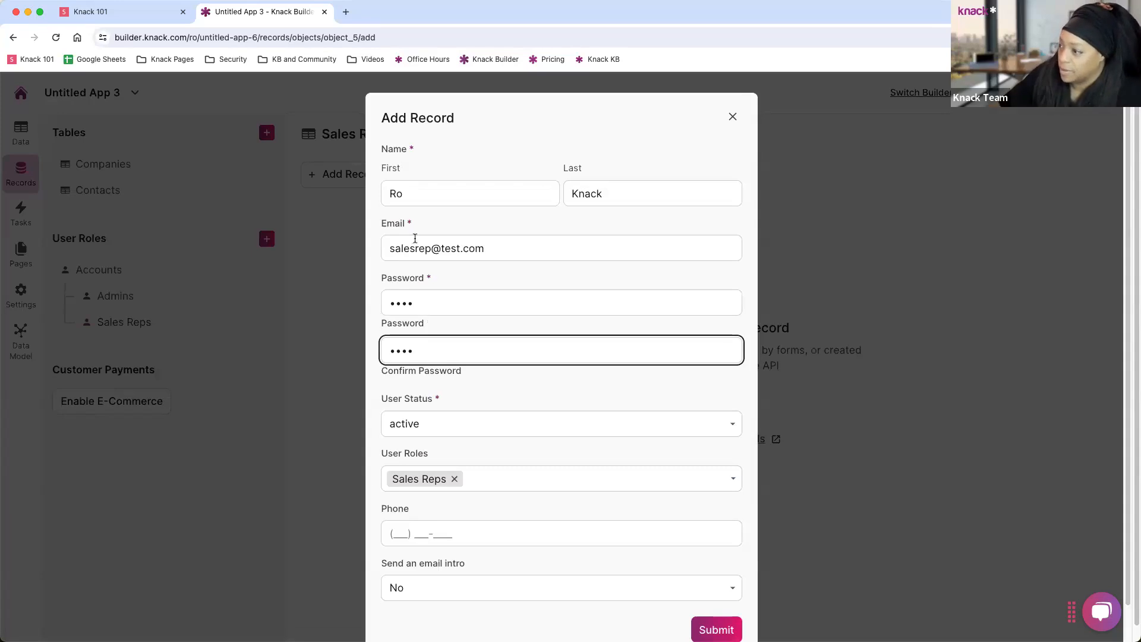
pyautogui.click(402, 533)
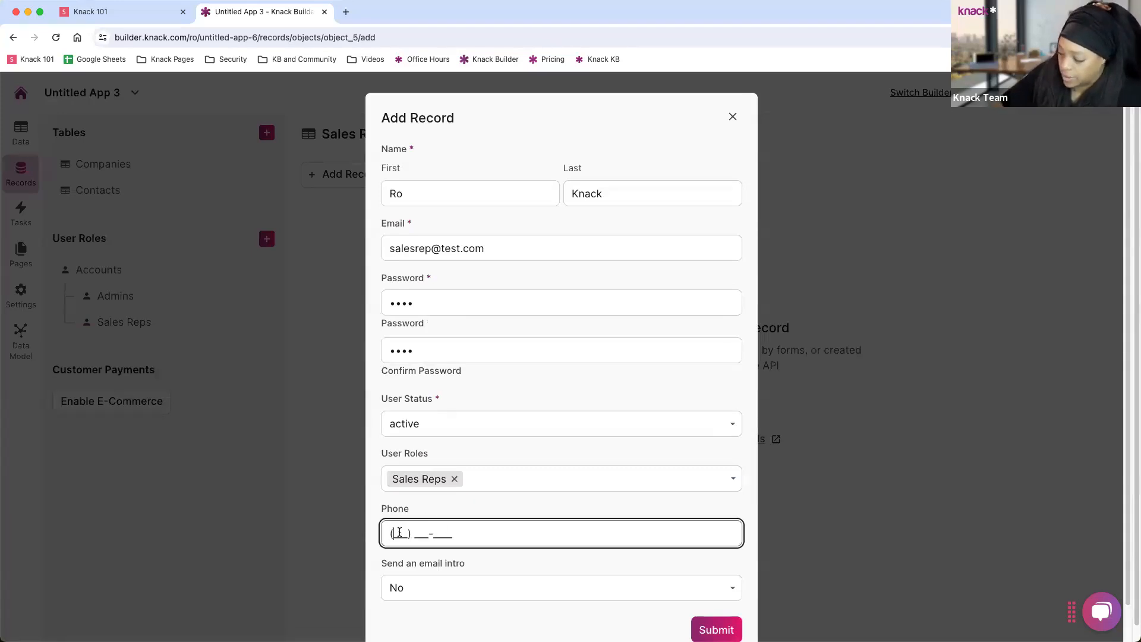
pyautogui.write('555) 1')
pyautogui.write('234569')
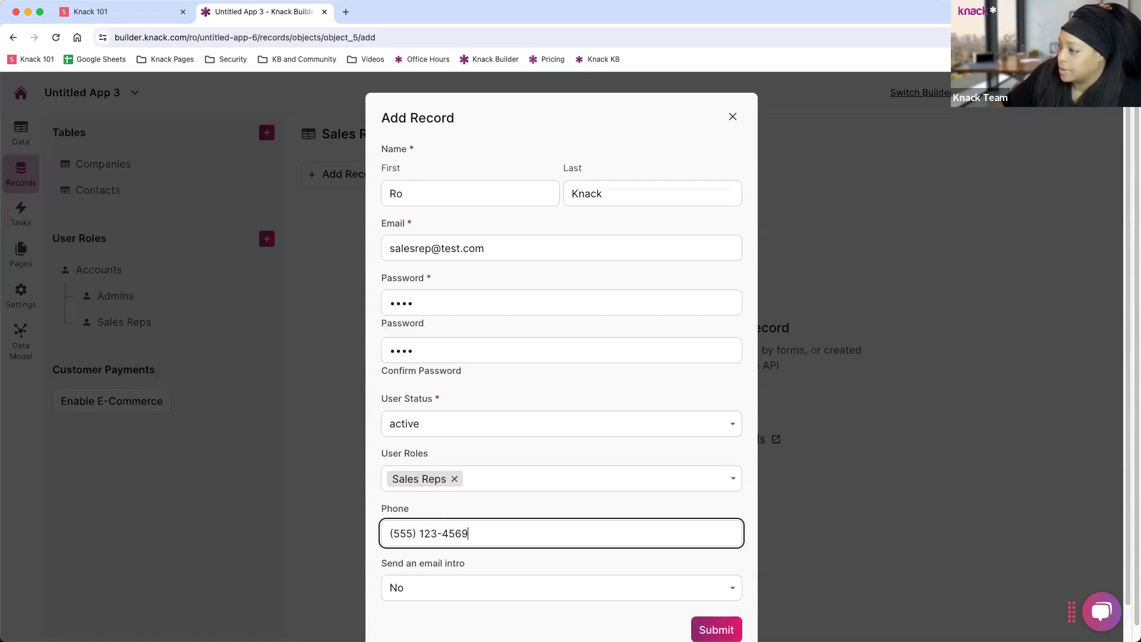
pyautogui.click(714, 625)
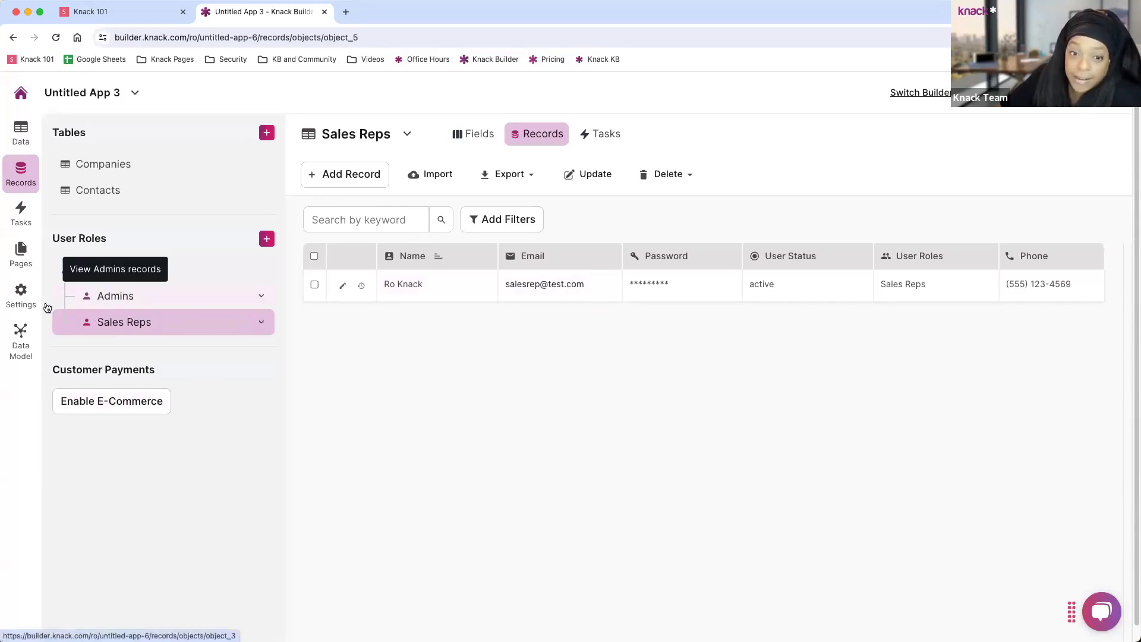
pyautogui.click(127, 165)
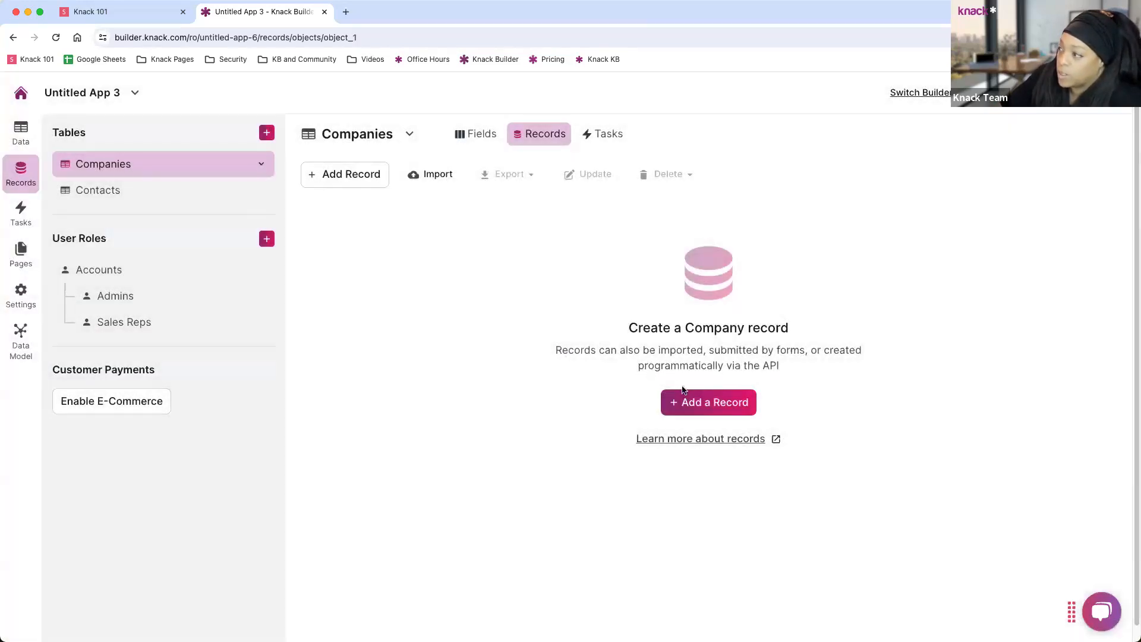
pyautogui.click(690, 401)
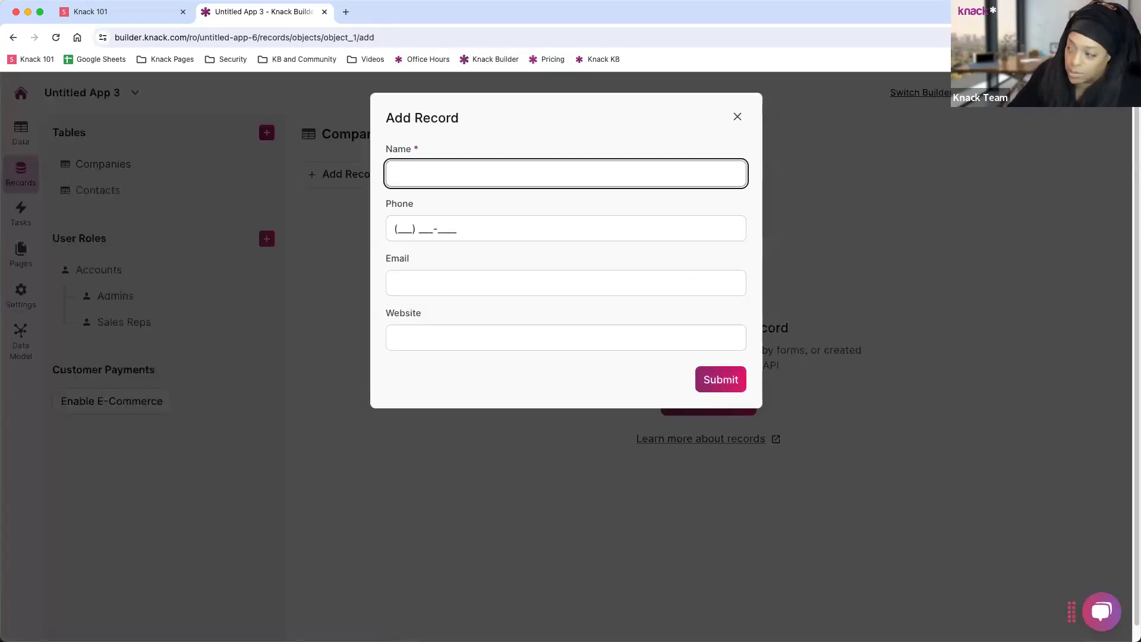
pyautogui.write('Acme')
pyautogui.press('Tab')
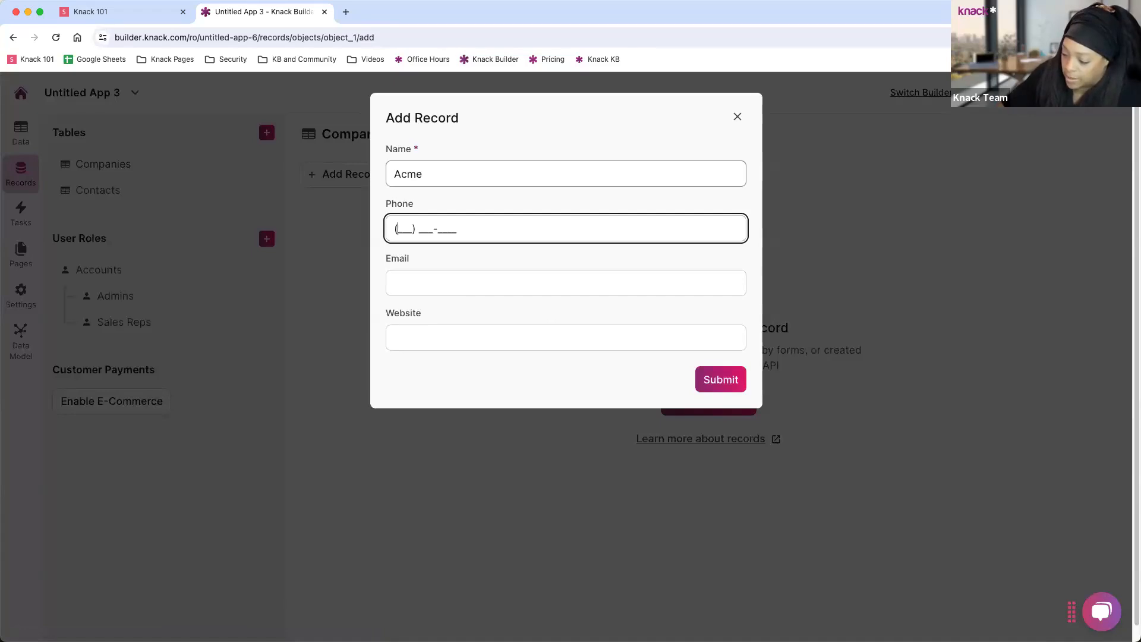
pyautogui.write('7894561233')
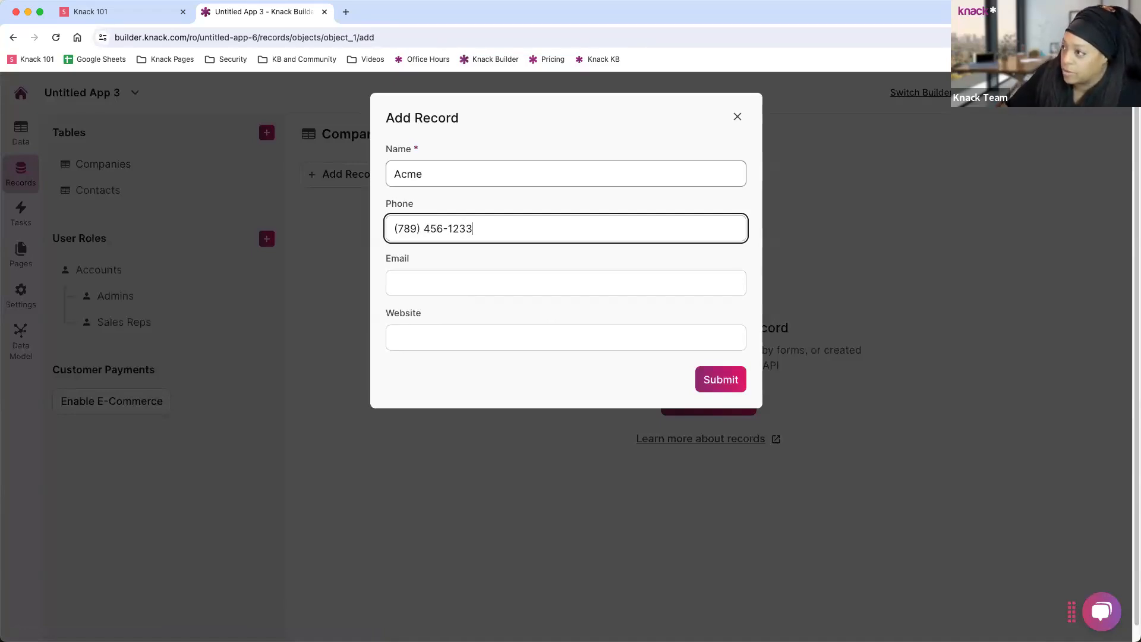
pyautogui.click(433, 280)
pyautogui.write('acme')
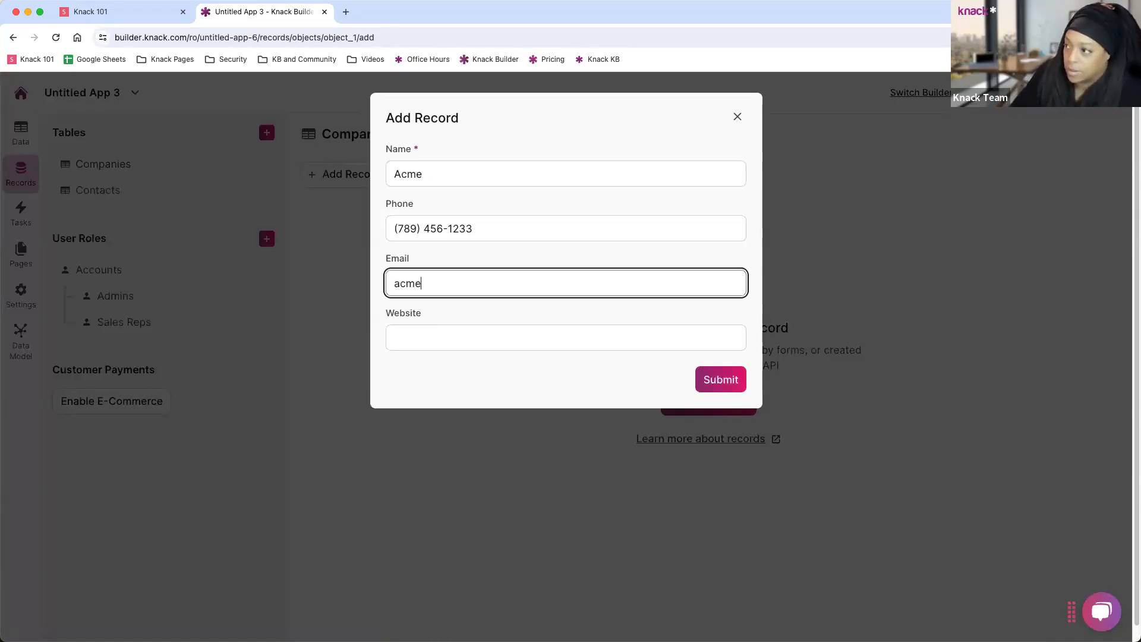
pyautogui.write('@tset')
pyautogui.press('BackSpace')
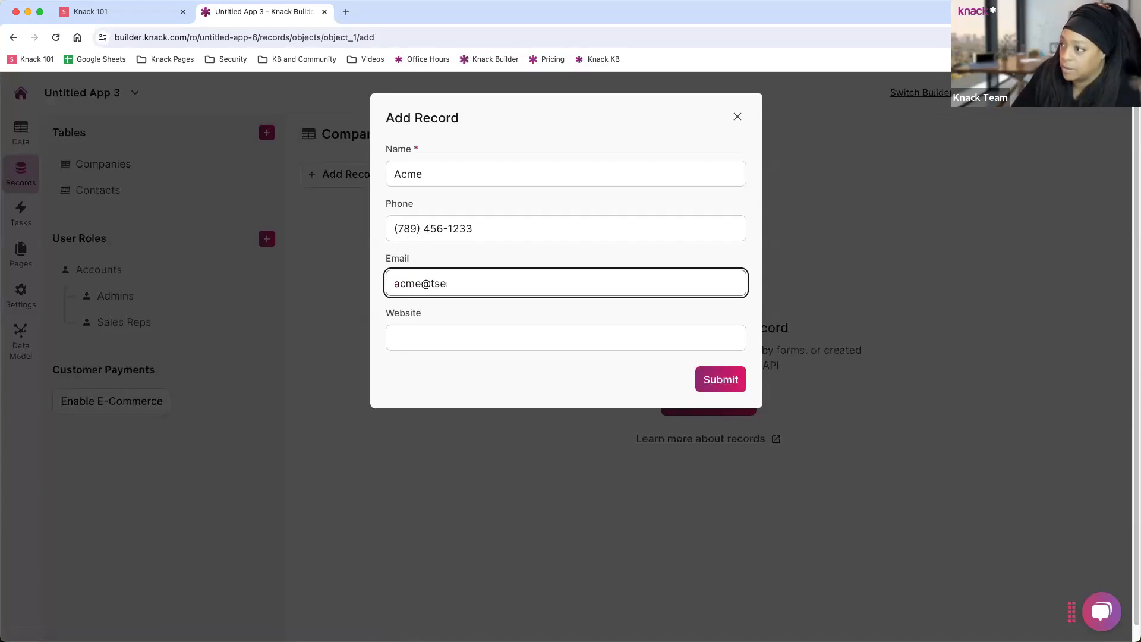
pyautogui.press('BackSpace')
pyautogui.write('st.com')
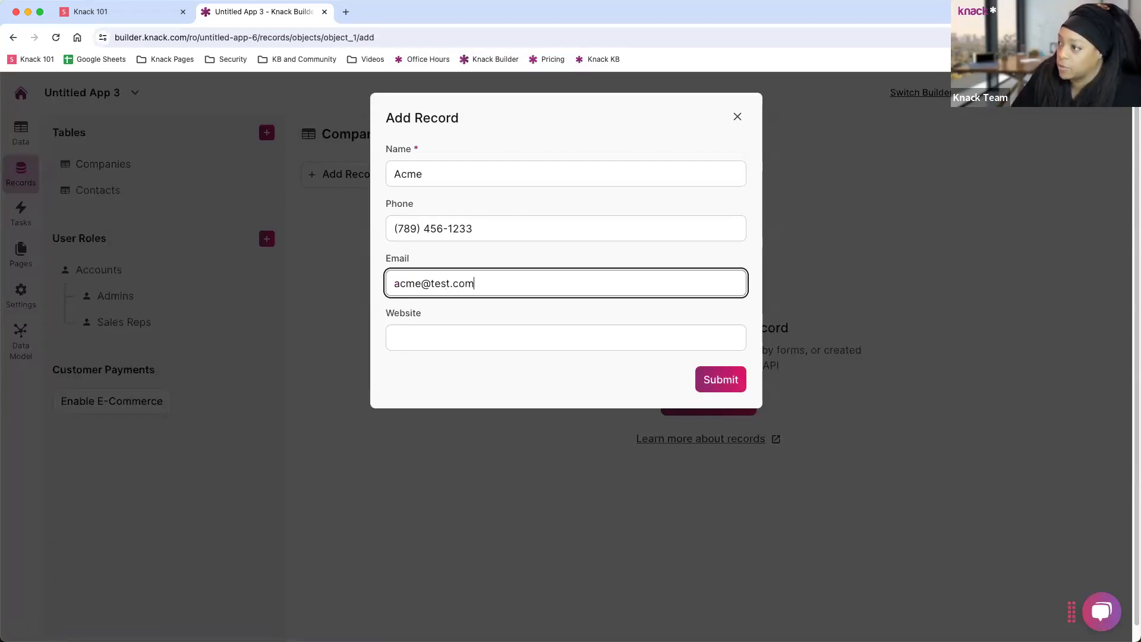
pyautogui.press('Tab')
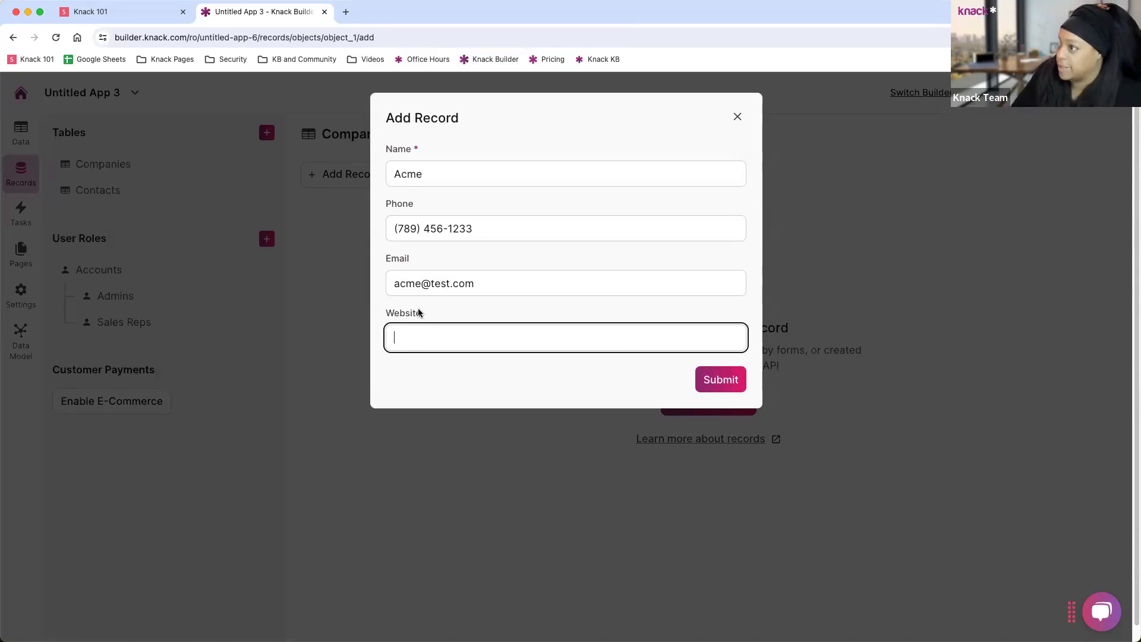
pyautogui.write('http')
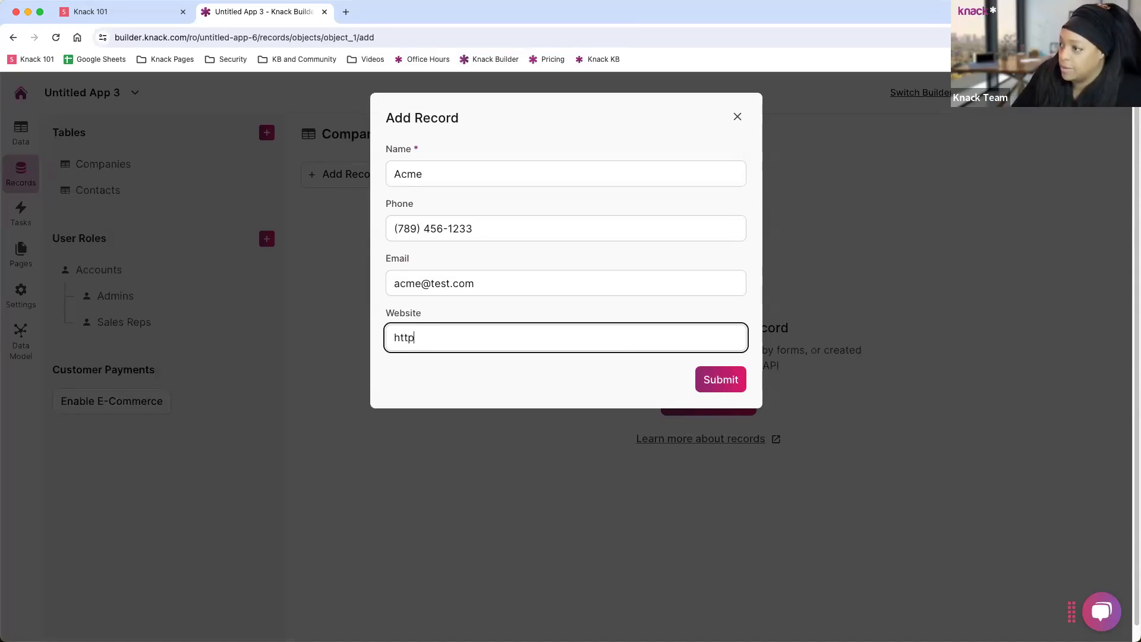
pyautogui.write('s://w')
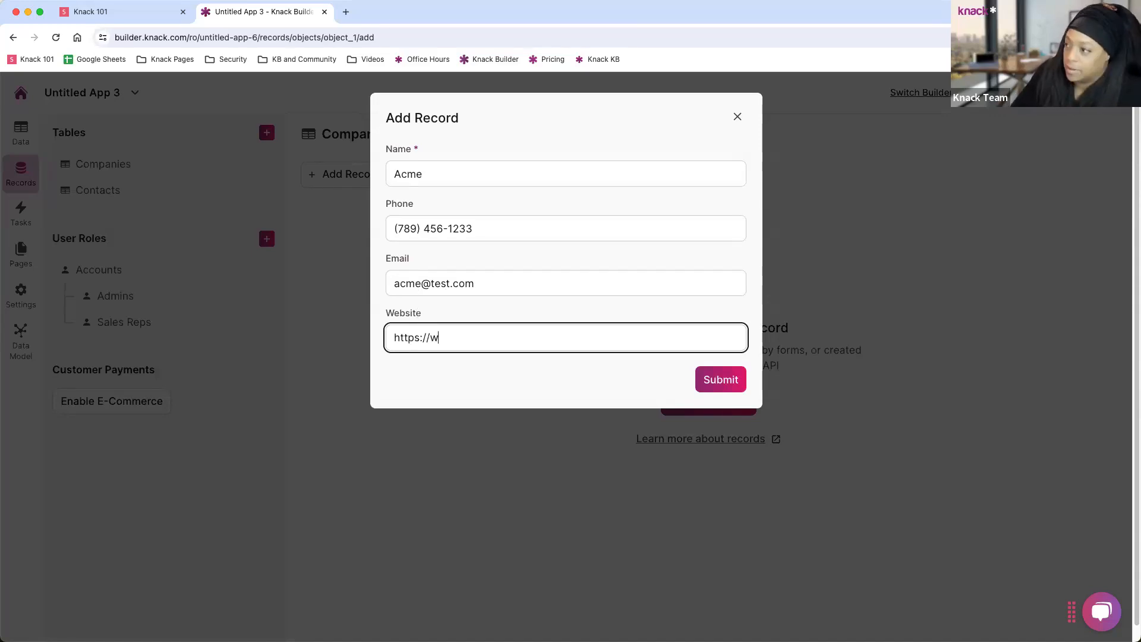
pyautogui.write('ww.acme.com')
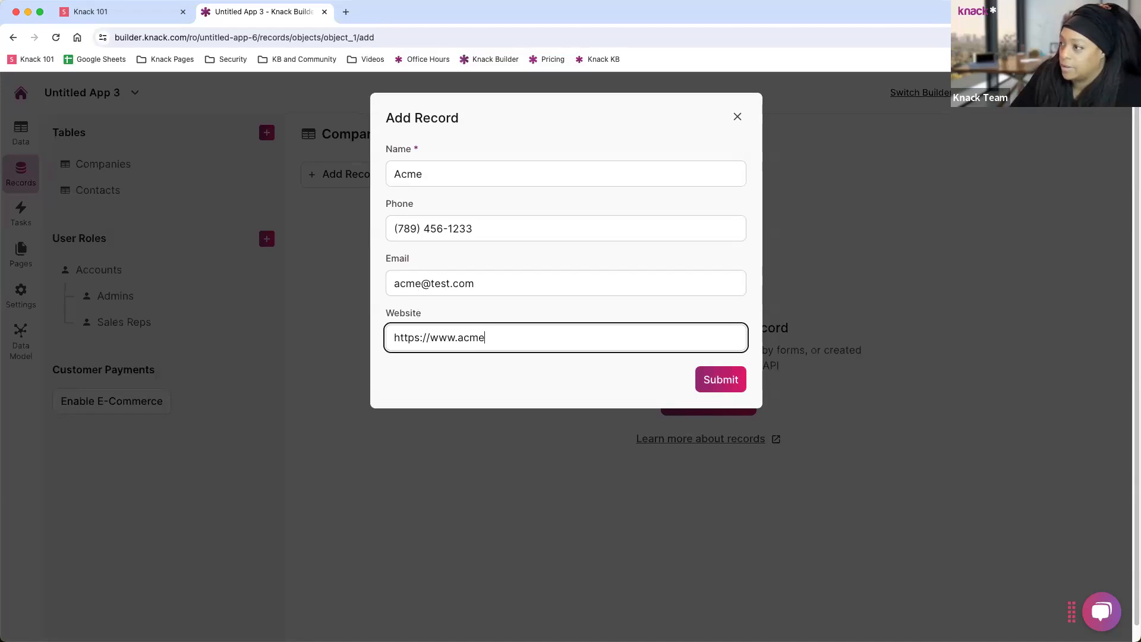
pyautogui.click(713, 378)
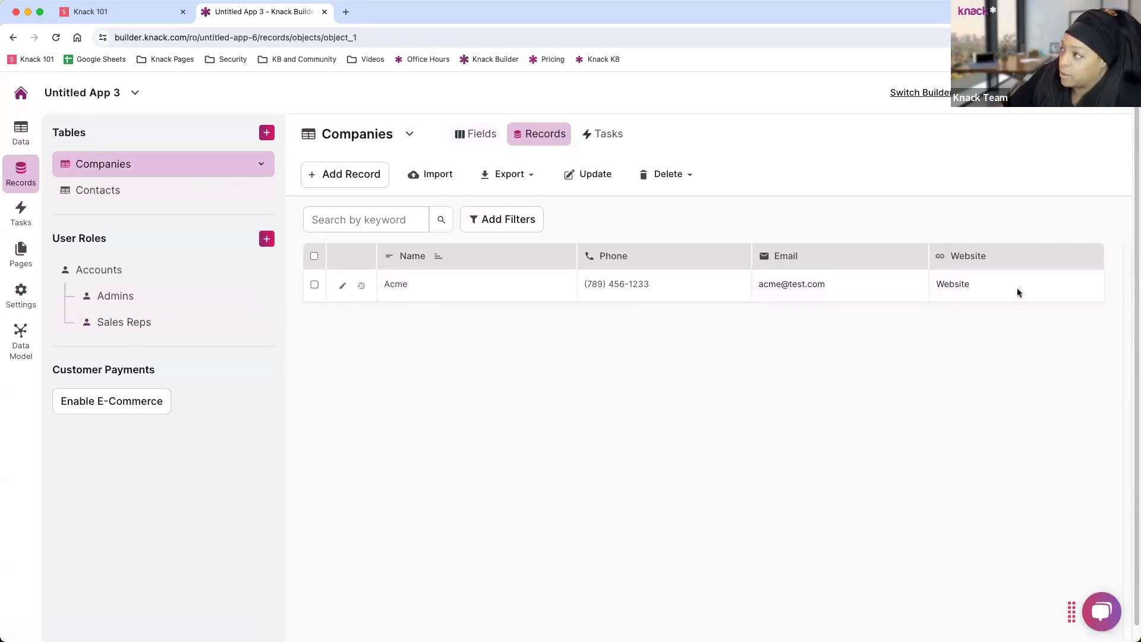
# Review the Companies fields and the Website link settings, then bring up the Contacts table's records.
pyautogui.click(492, 131)
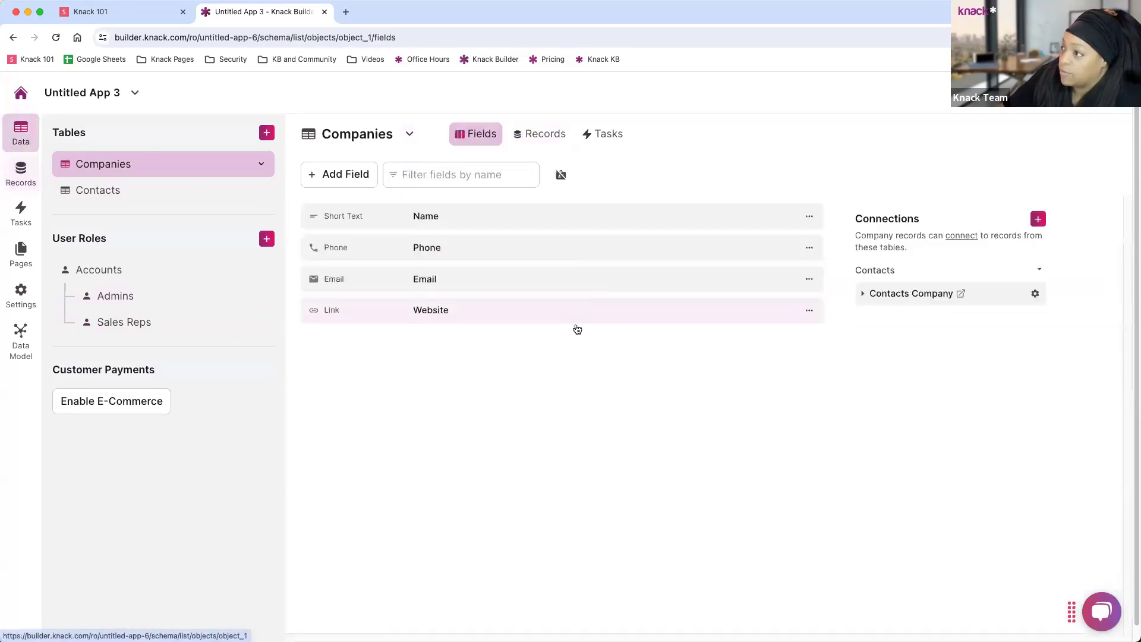
pyautogui.click(503, 315)
pyautogui.scroll(-2, 471, 516)
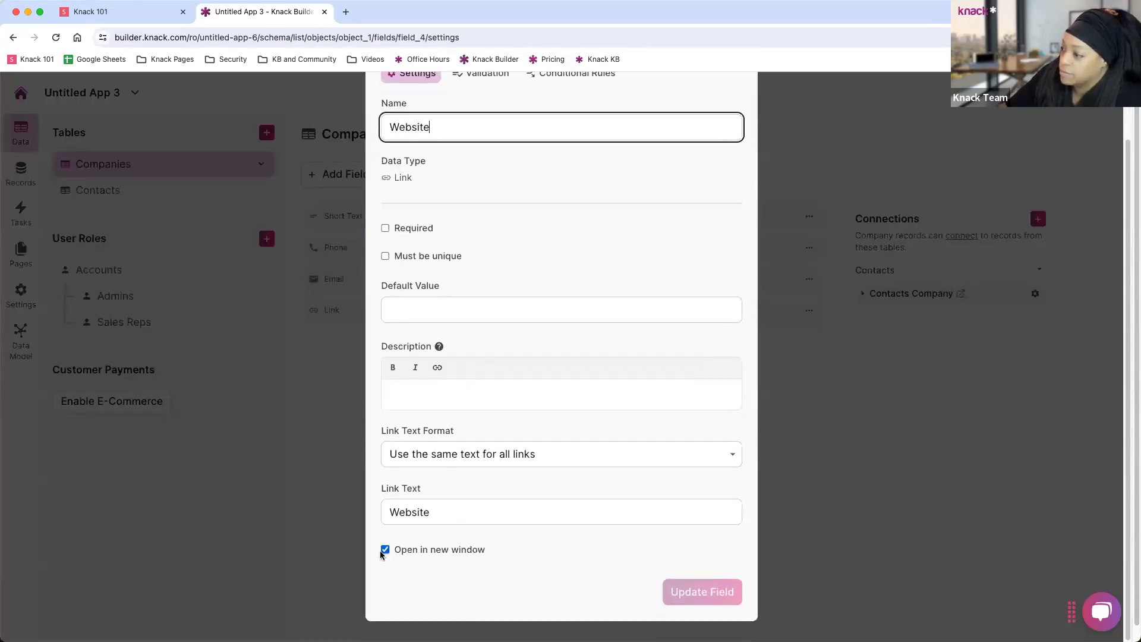
pyautogui.click(354, 485)
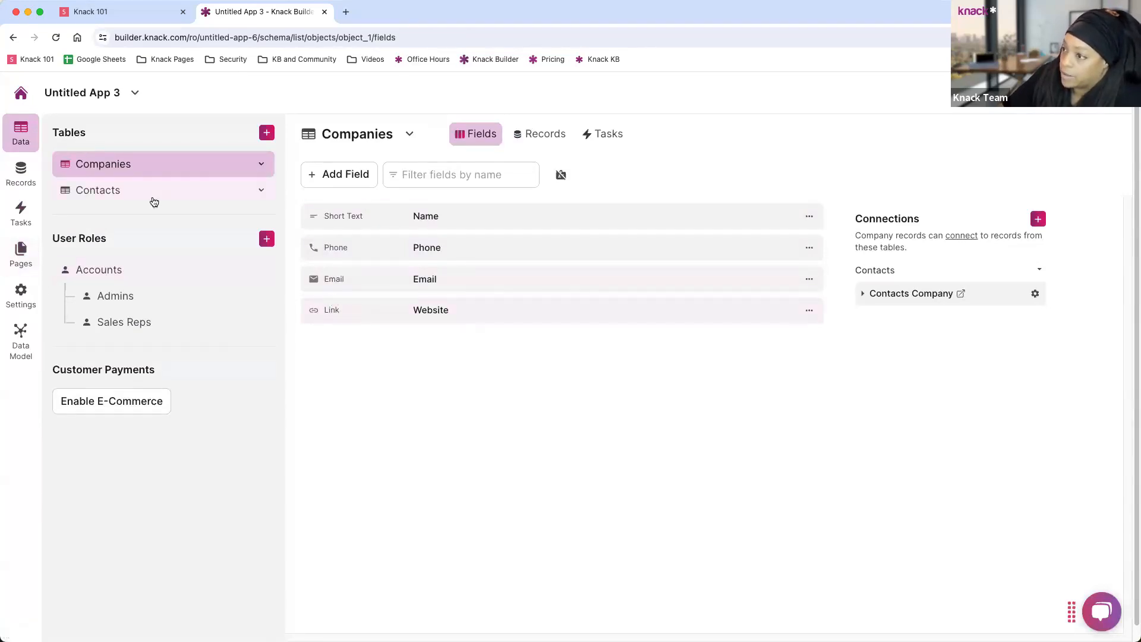
pyautogui.click(116, 191)
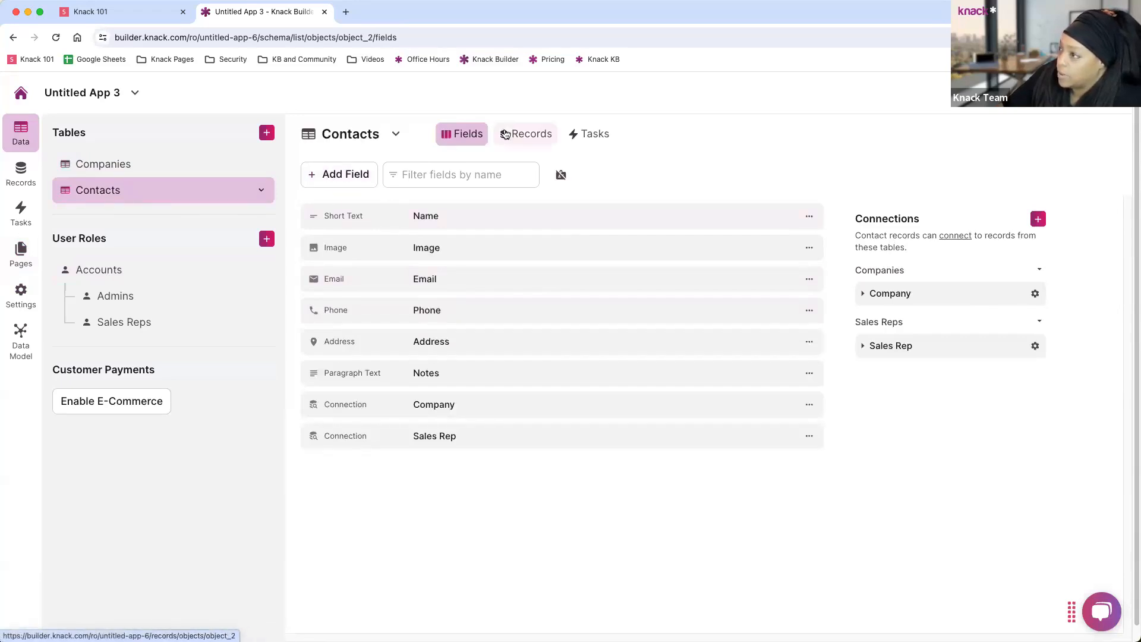
pyautogui.click(525, 134)
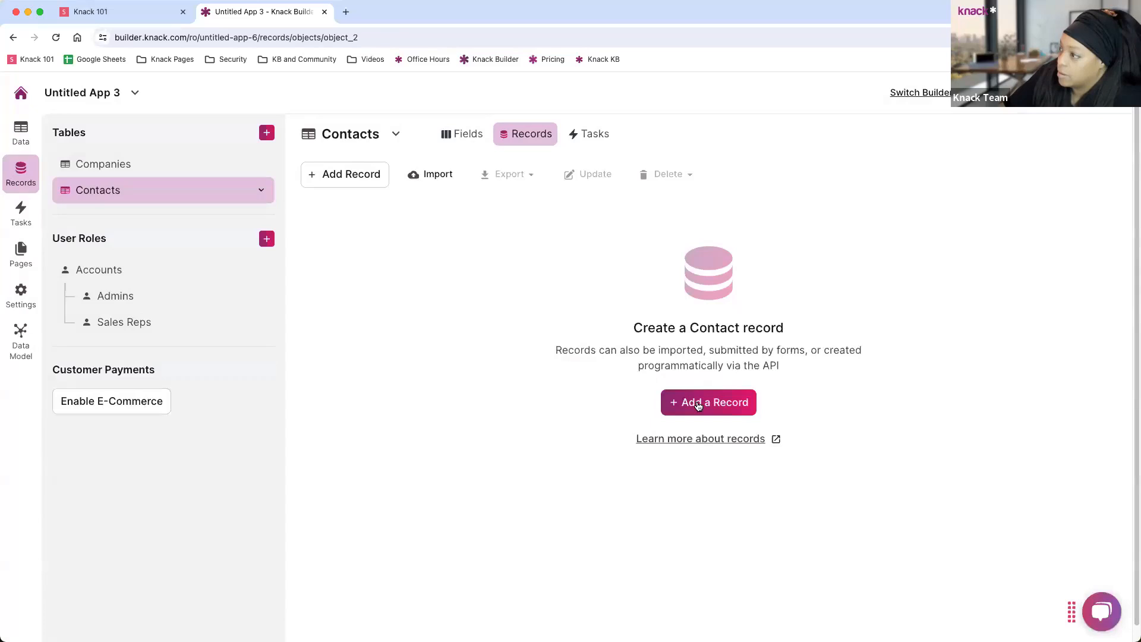
# Start a new contact record and enter the contact's full name and e-mail address.
pyautogui.click(699, 406)
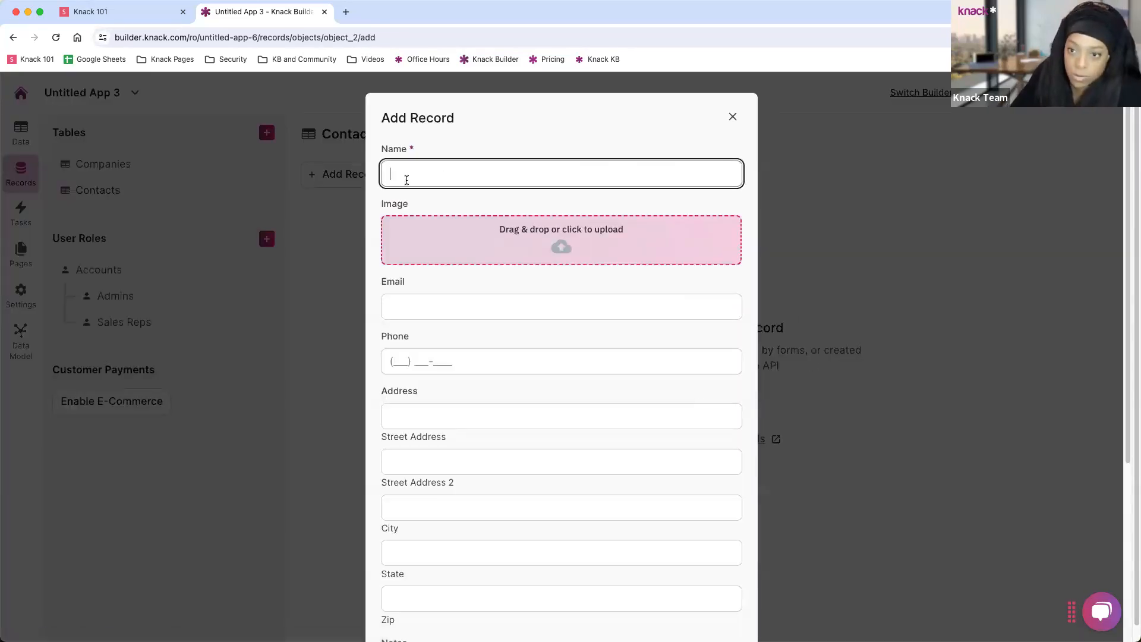
pyautogui.write('Steve Knack')
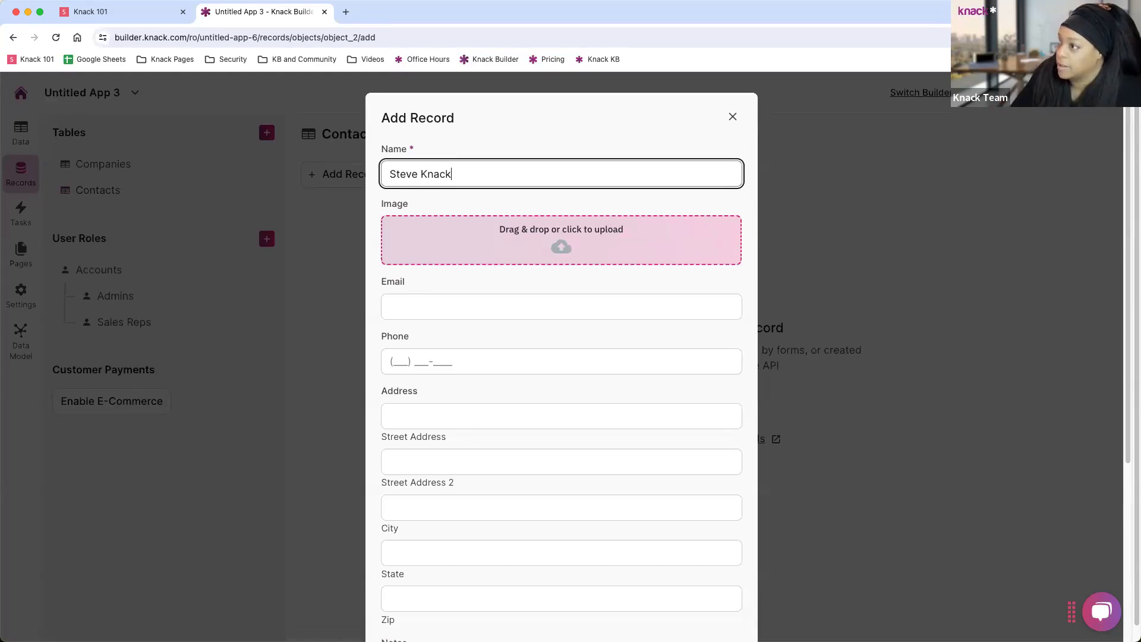
pyautogui.click(403, 313)
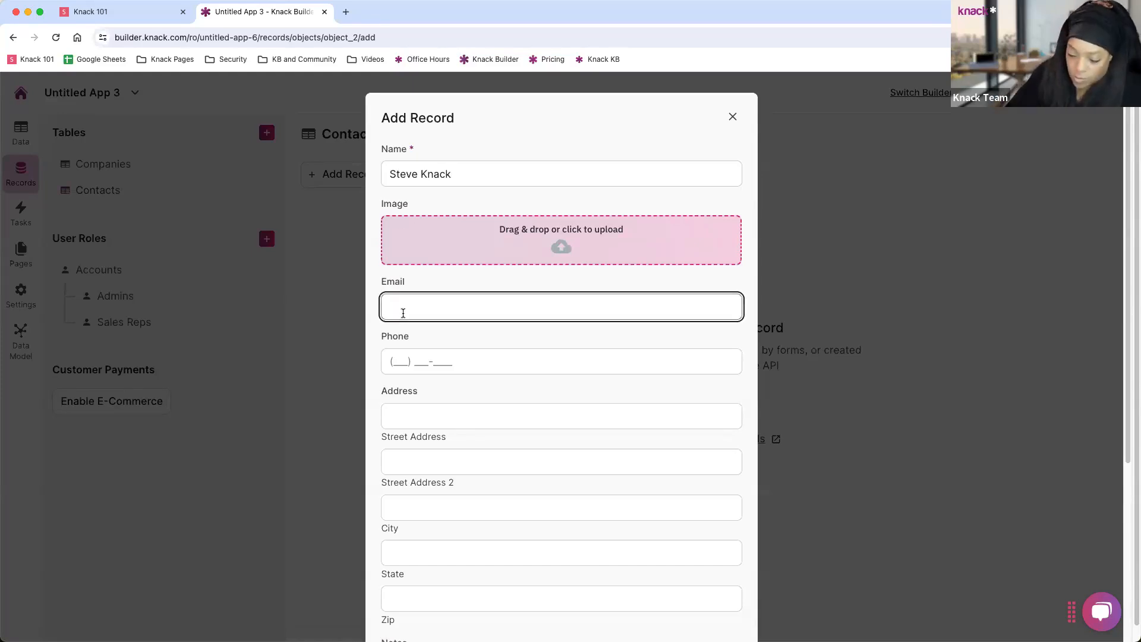
pyautogui.write('steve')
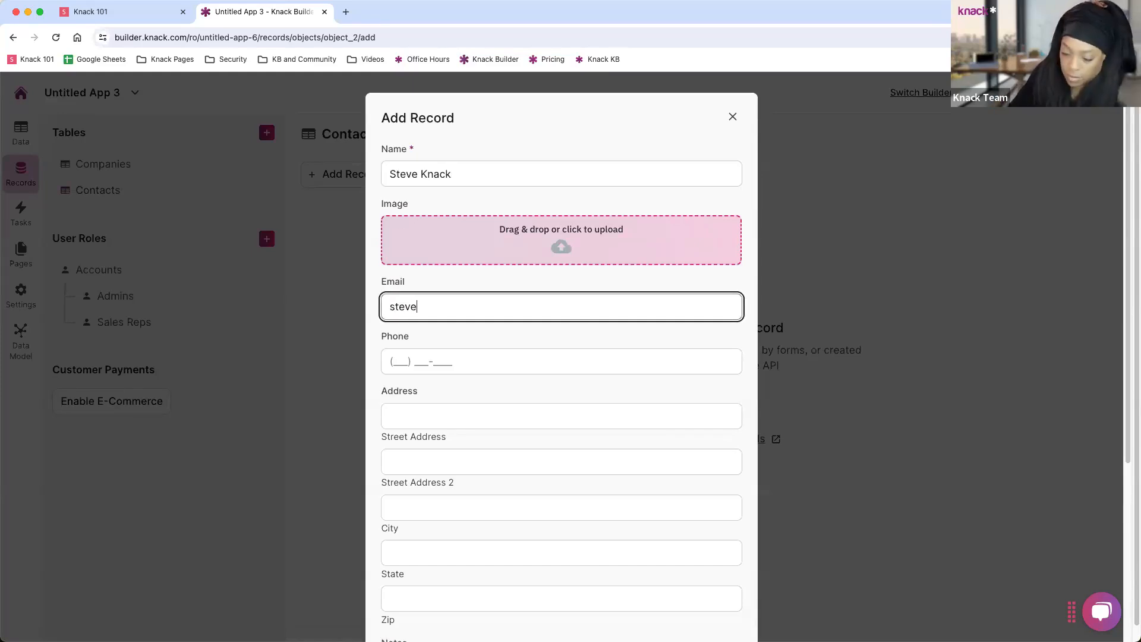
pyautogui.write('@test.com')
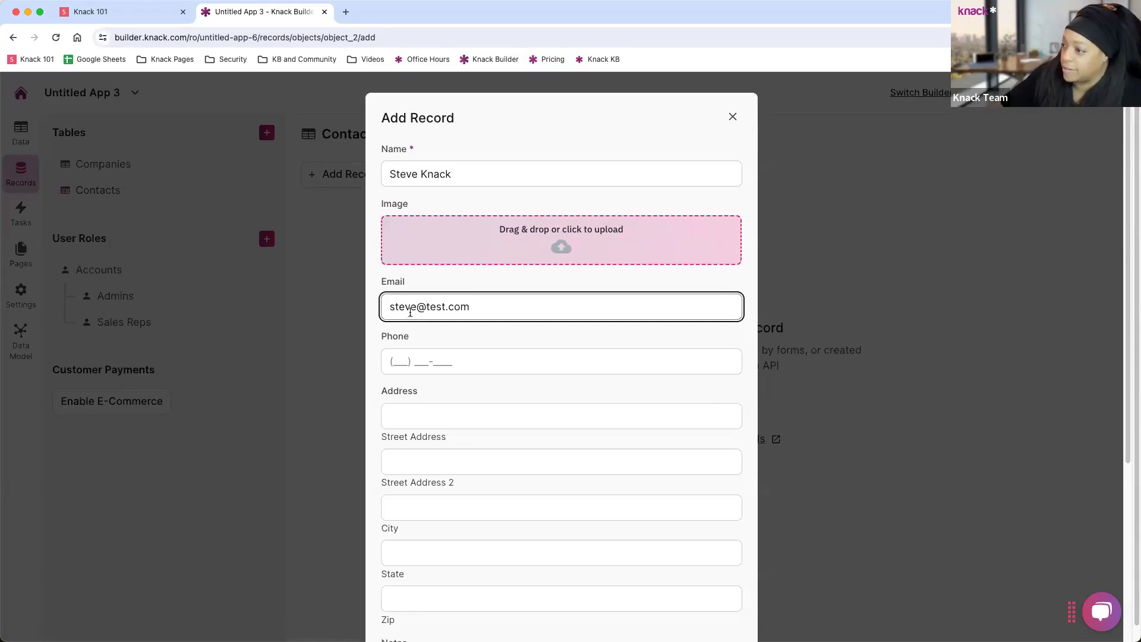
pyautogui.scroll(-5, 410, 312)
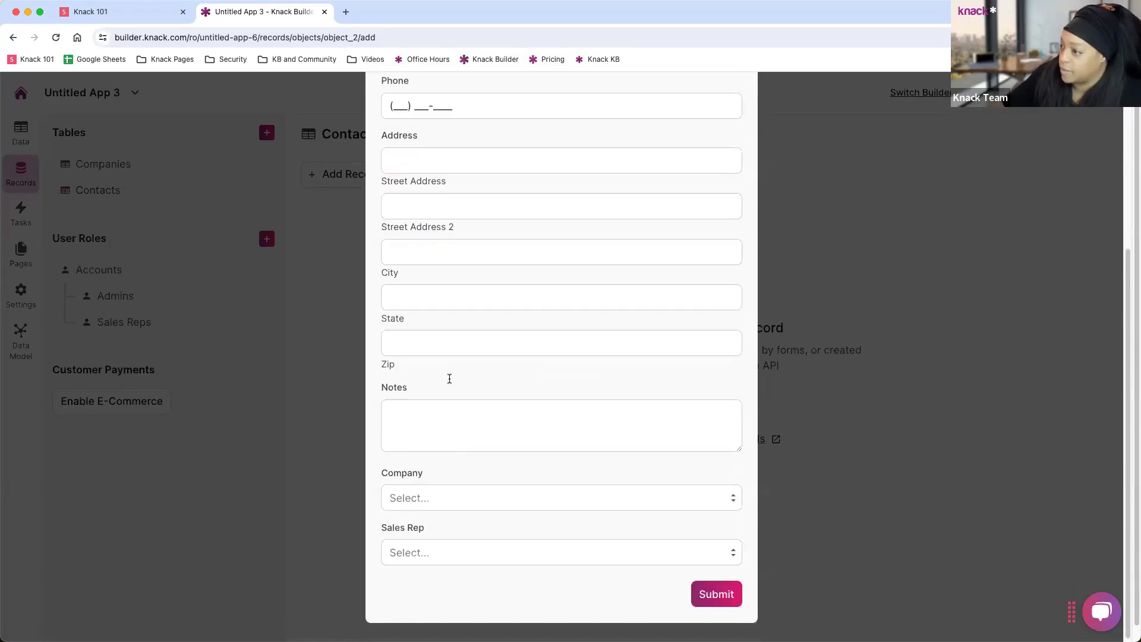
# Assign the only listed sales rep, link the company Acme, and submit the contact.
pyautogui.click(451, 547)
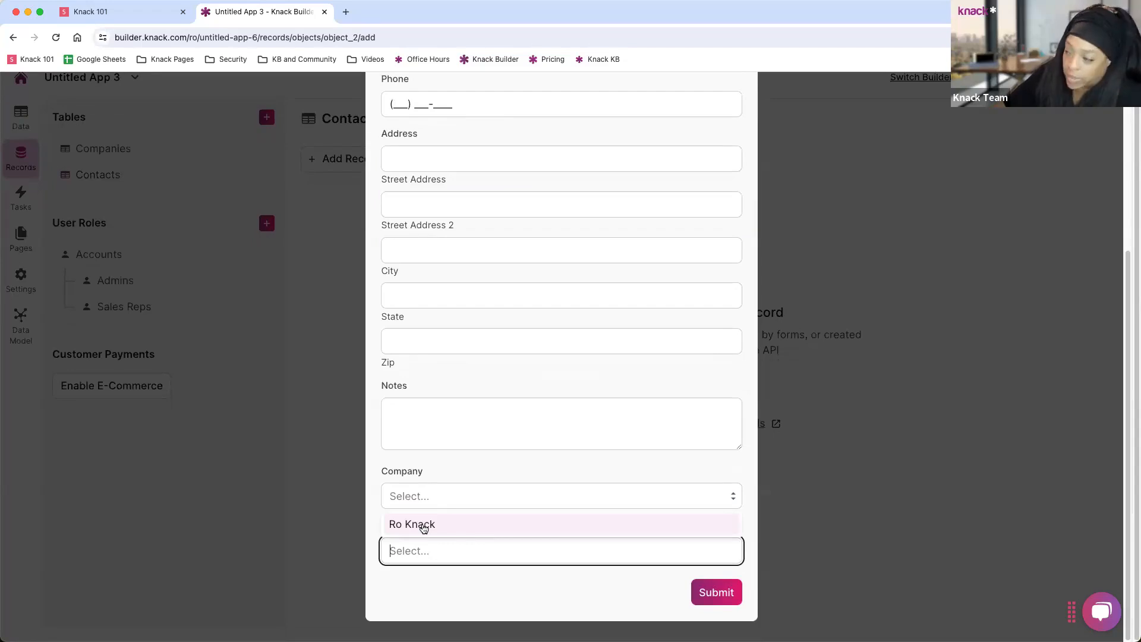
pyautogui.click(423, 526)
pyautogui.click(462, 544)
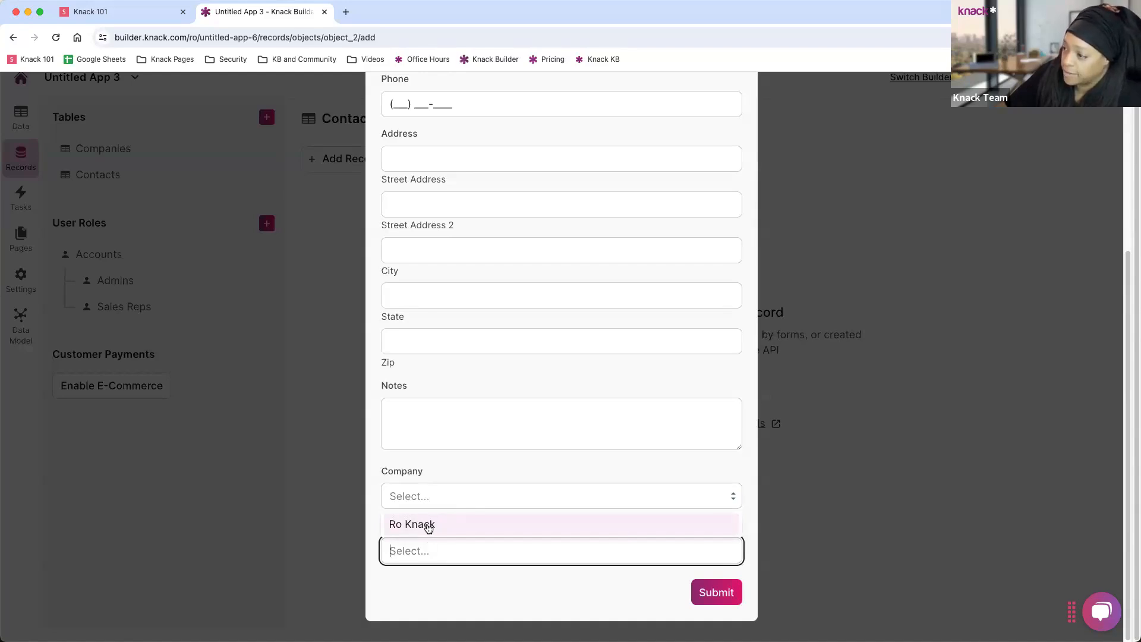
pyautogui.click(420, 528)
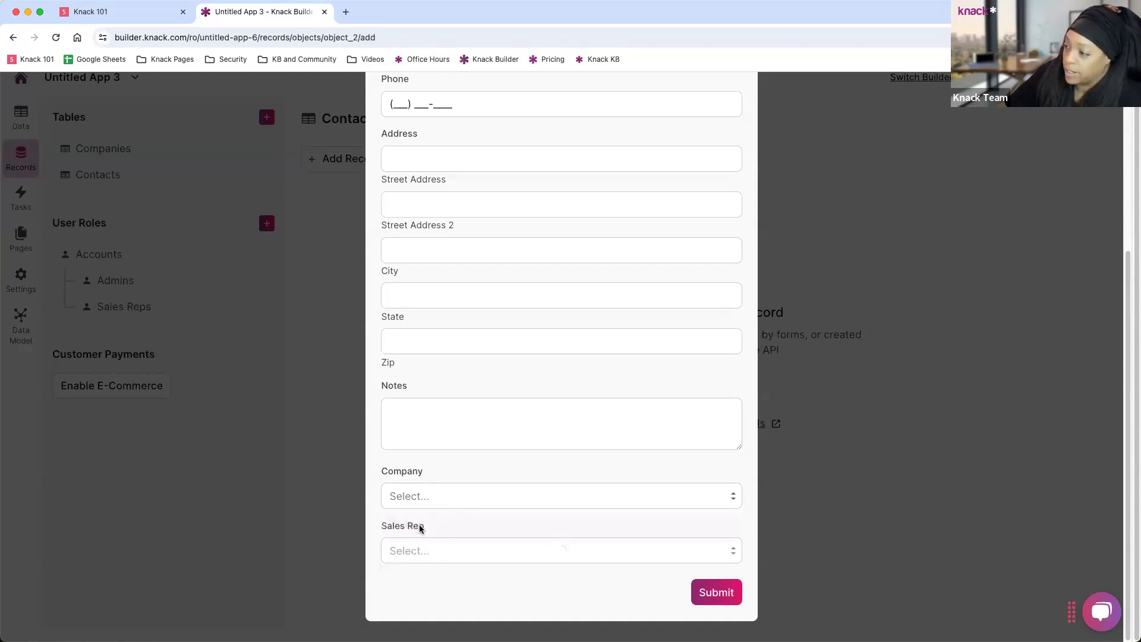
pyautogui.click(422, 550)
pyautogui.click(421, 527)
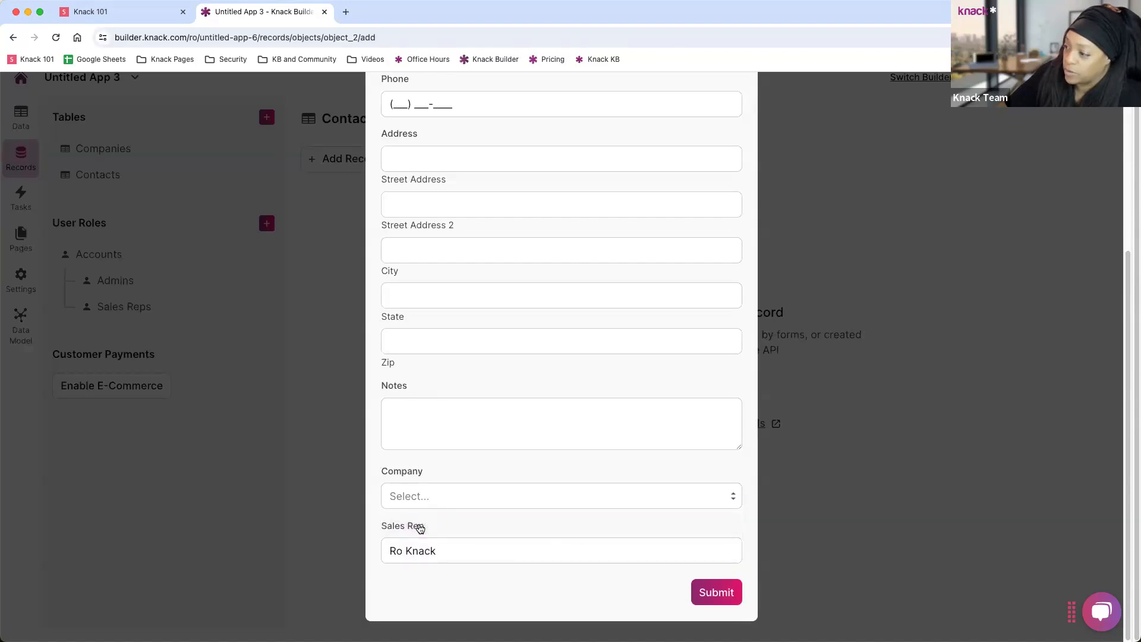
pyautogui.click(439, 497)
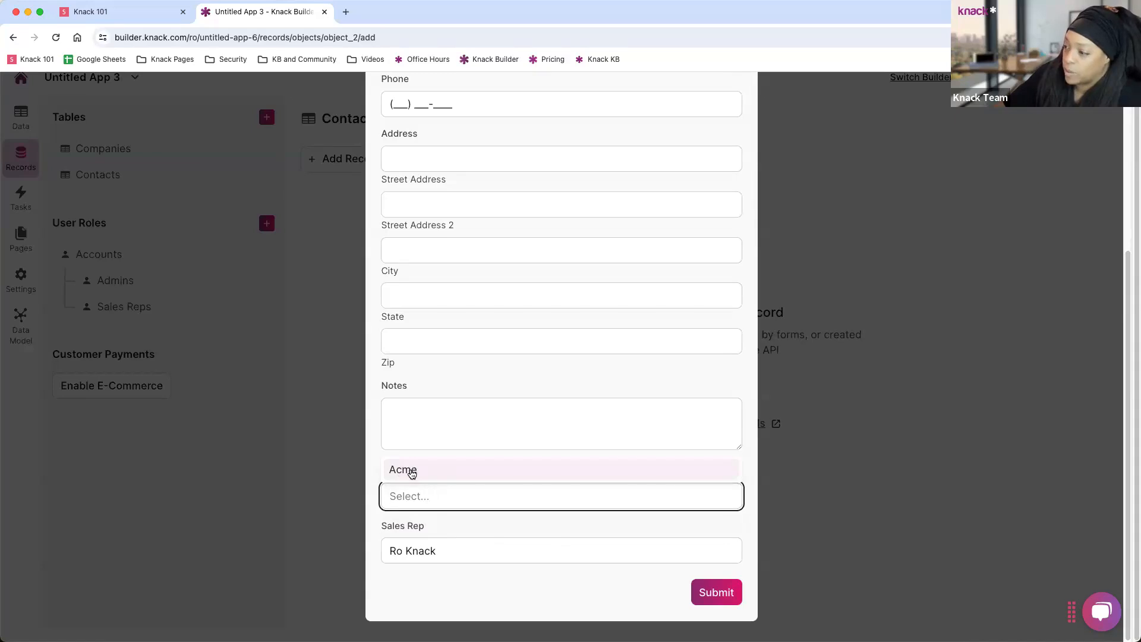
pyautogui.click(419, 471)
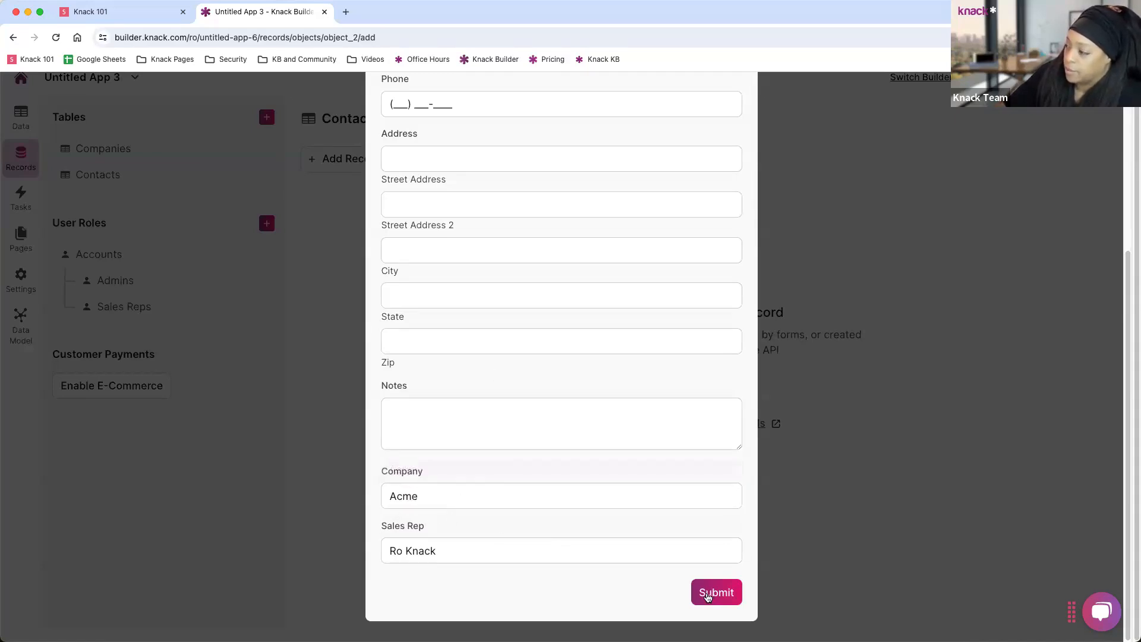
pyautogui.click(707, 597)
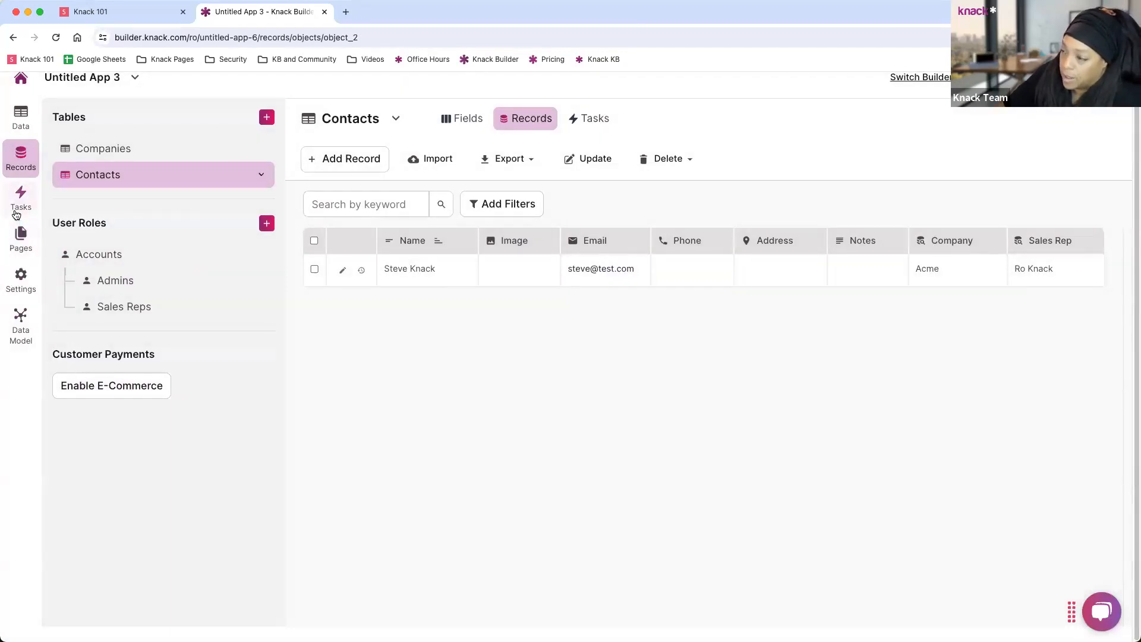
# Select the Home page under Pages and preview it in the live app in a new tab.
pyautogui.click(21, 245)
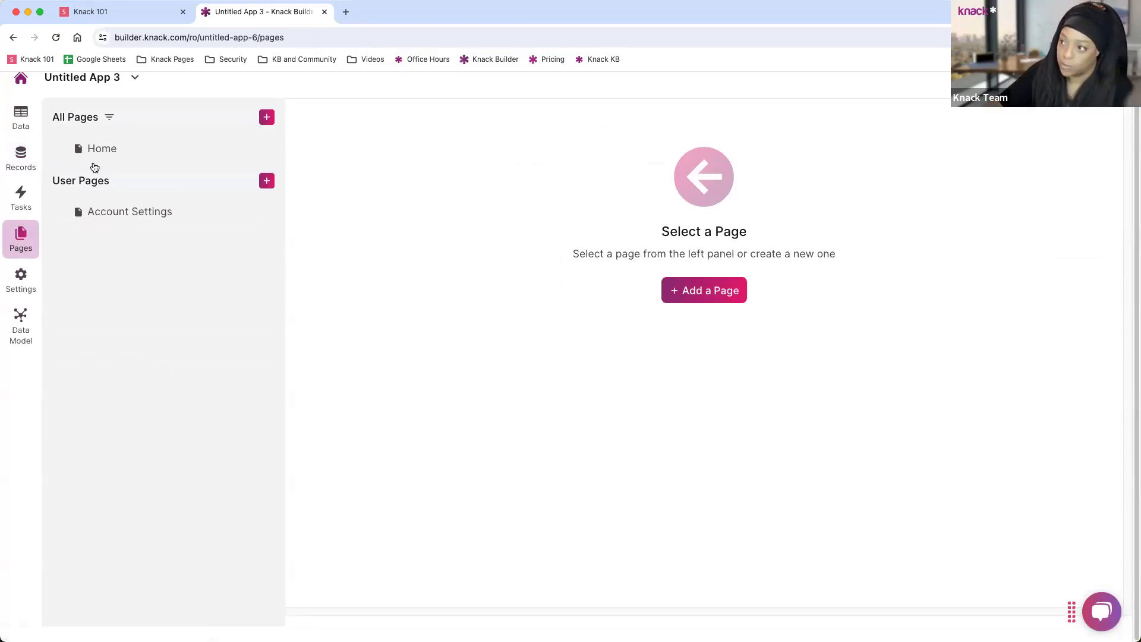
pyautogui.click(118, 152)
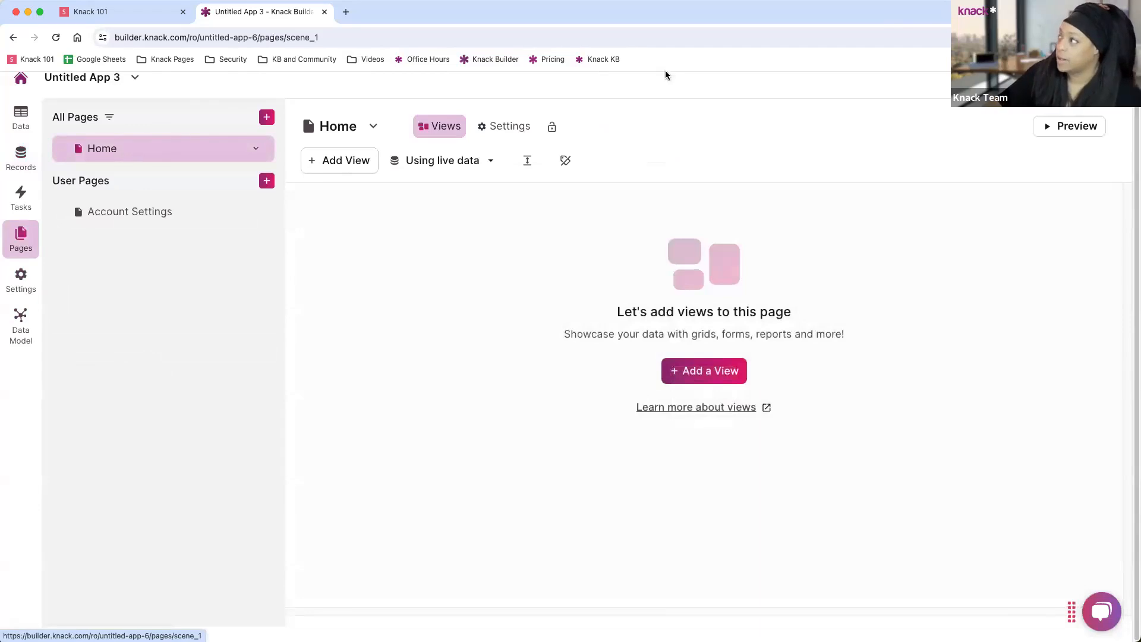
pyautogui.scroll(1, 571, 357)
pyautogui.click(1069, 141)
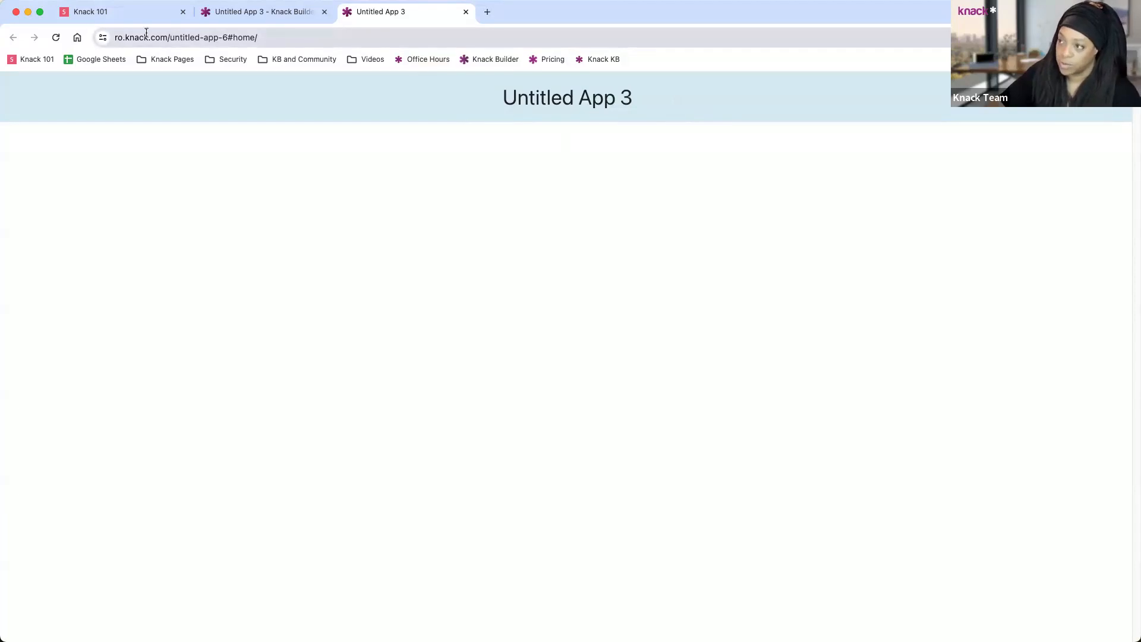
# Inspect the live app's web address, then close the live app tab.
pyautogui.click(116, 37)
pyautogui.moveTo(116, 36); pyautogui.dragTo(292, 35)
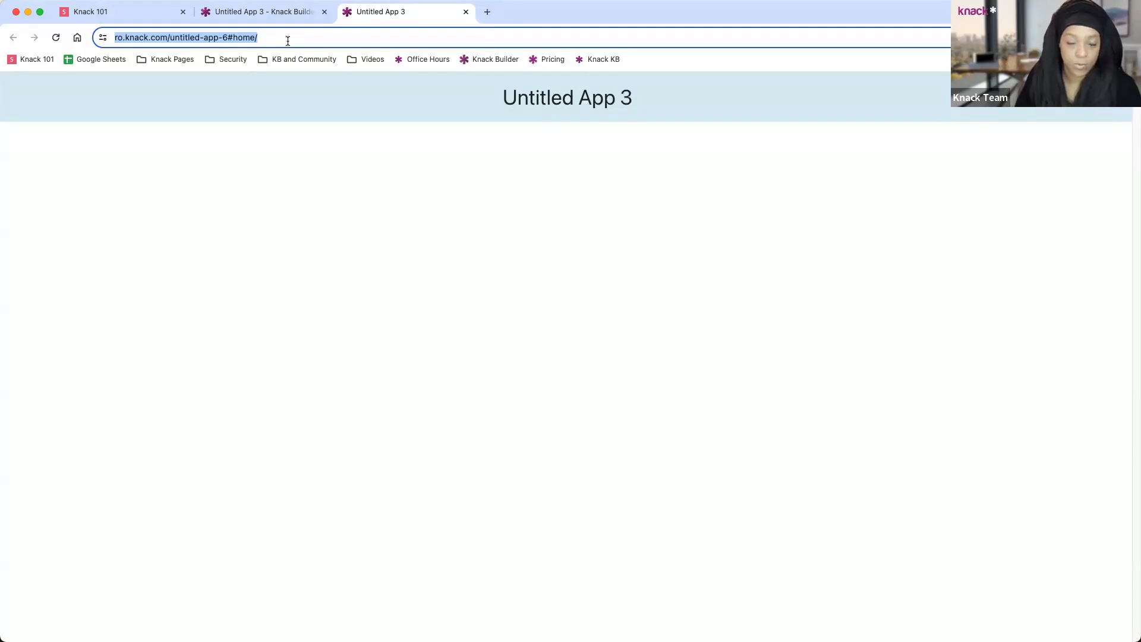
pyautogui.click(466, 12)
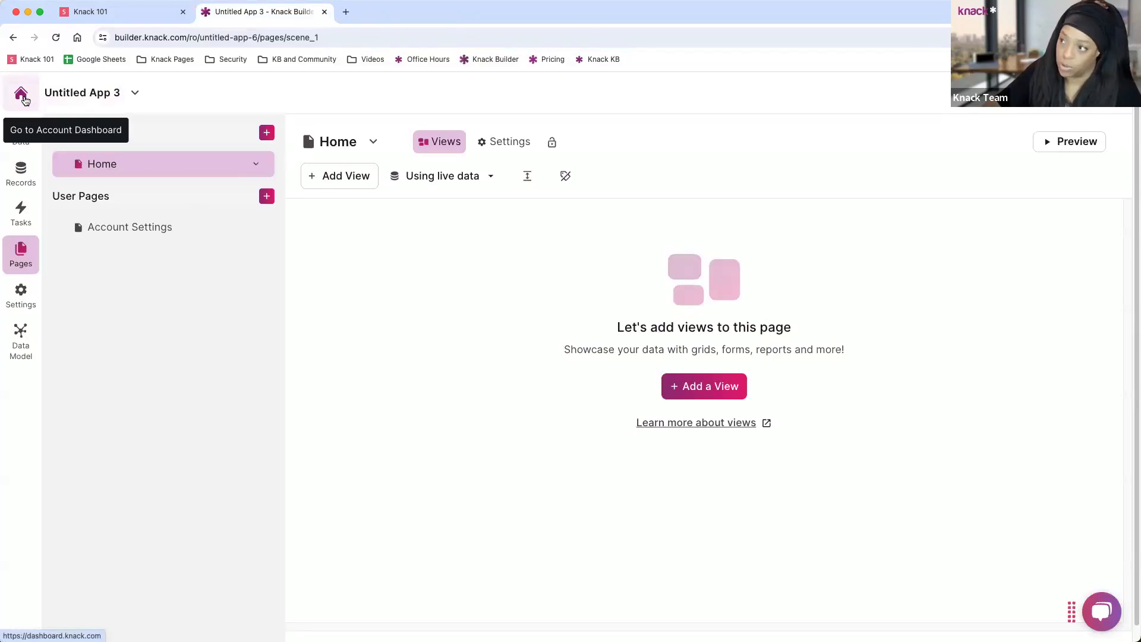
# Reopen the live app, return to the builder tab and show the app options list.
pyautogui.click(203, 38)
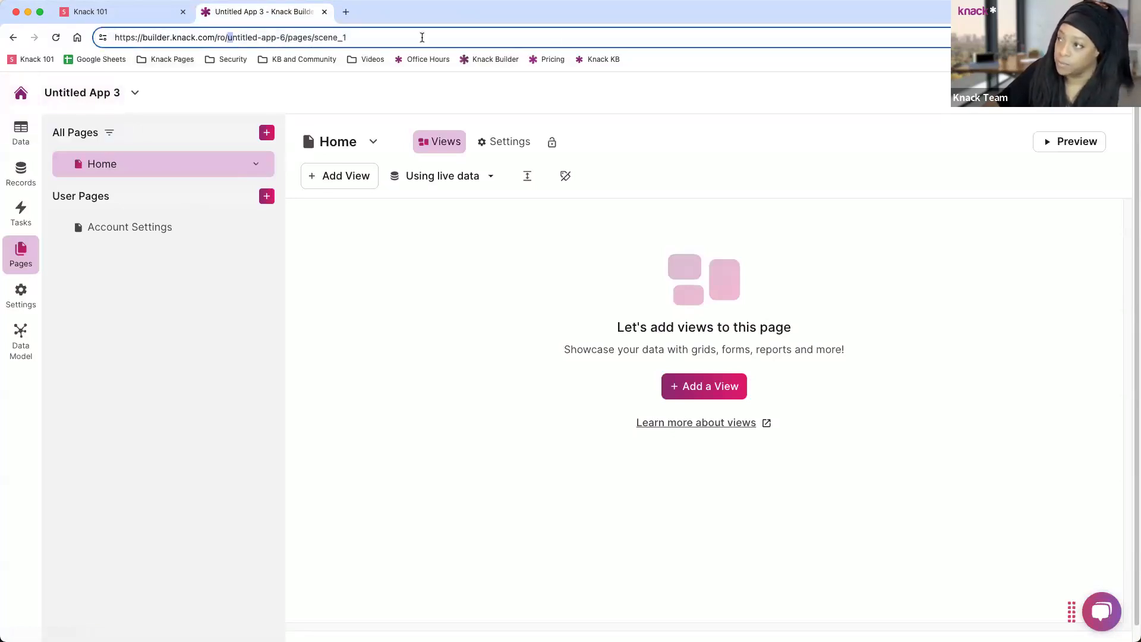
pyautogui.click(977, 93)
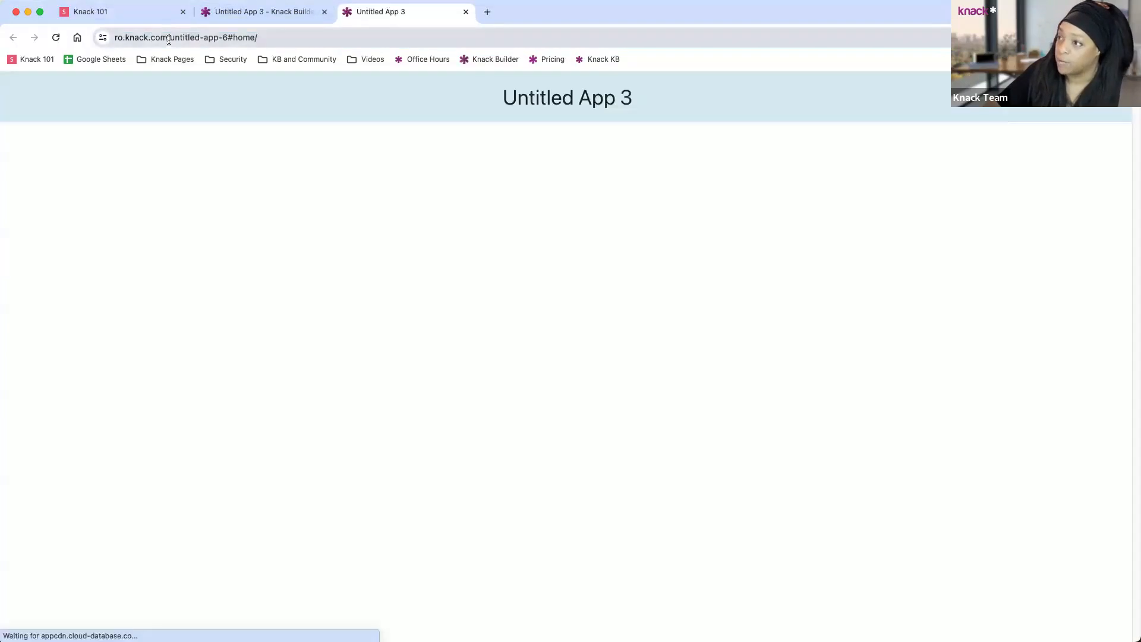
pyautogui.moveTo(171, 37); pyautogui.dragTo(283, 37)
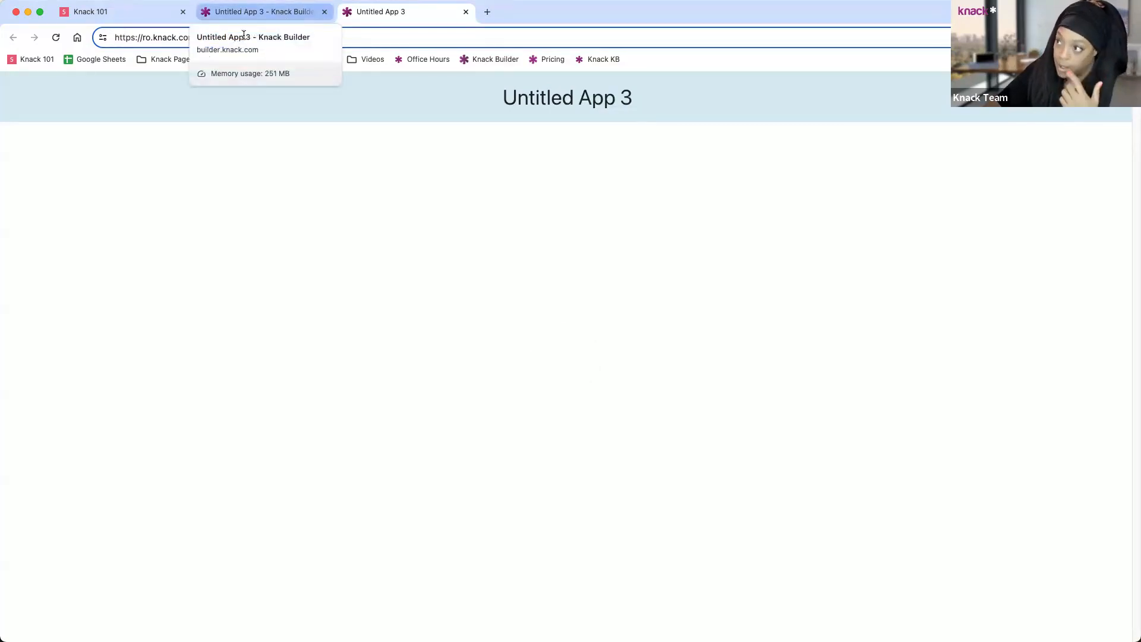
pyautogui.click(282, 16)
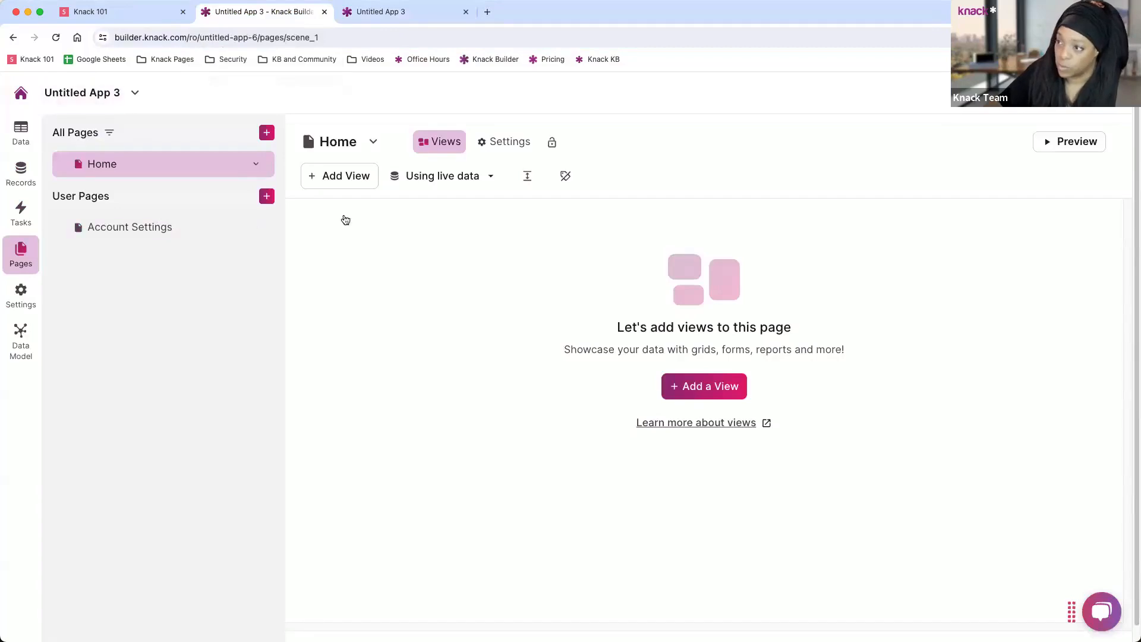
pyautogui.click(136, 95)
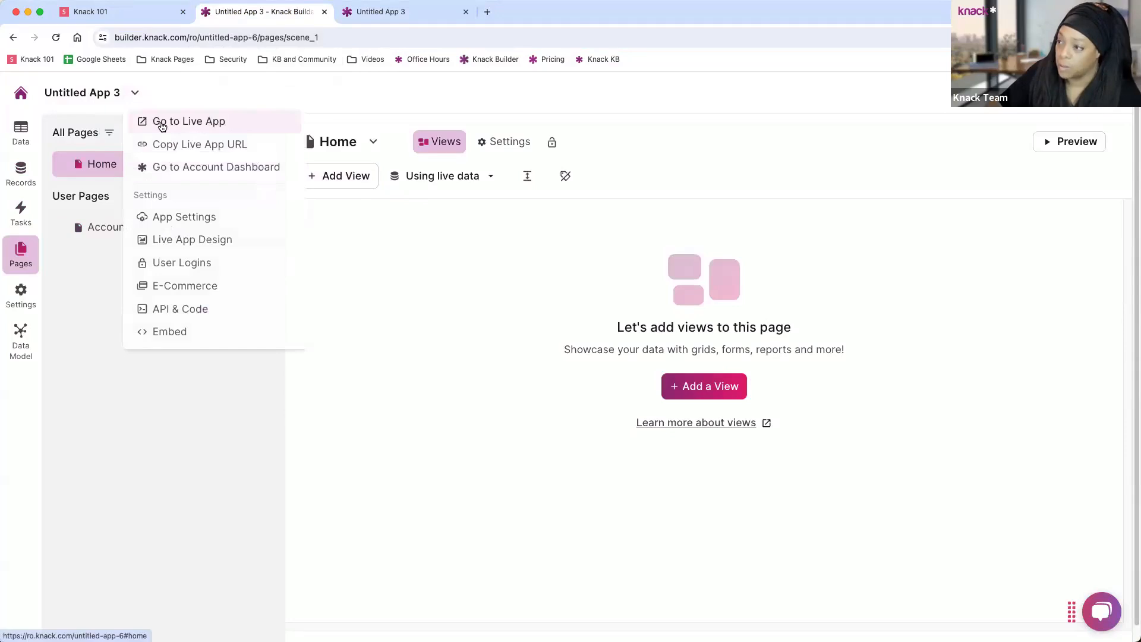
# In App Settings, enter name 'CRM Webinar Demo', URL 'crm-webinar-demo', description 'CRM', and save.
pyautogui.click(184, 217)
pyautogui.moveTo(403, 198); pyautogui.dragTo(311, 199)
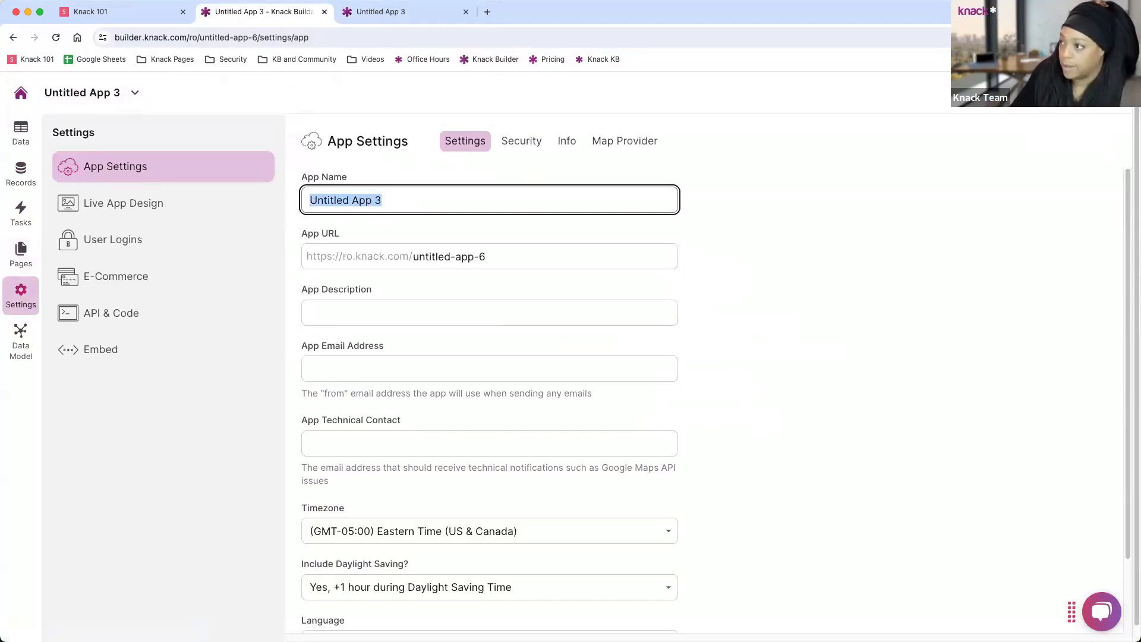
pyautogui.write('CRM')
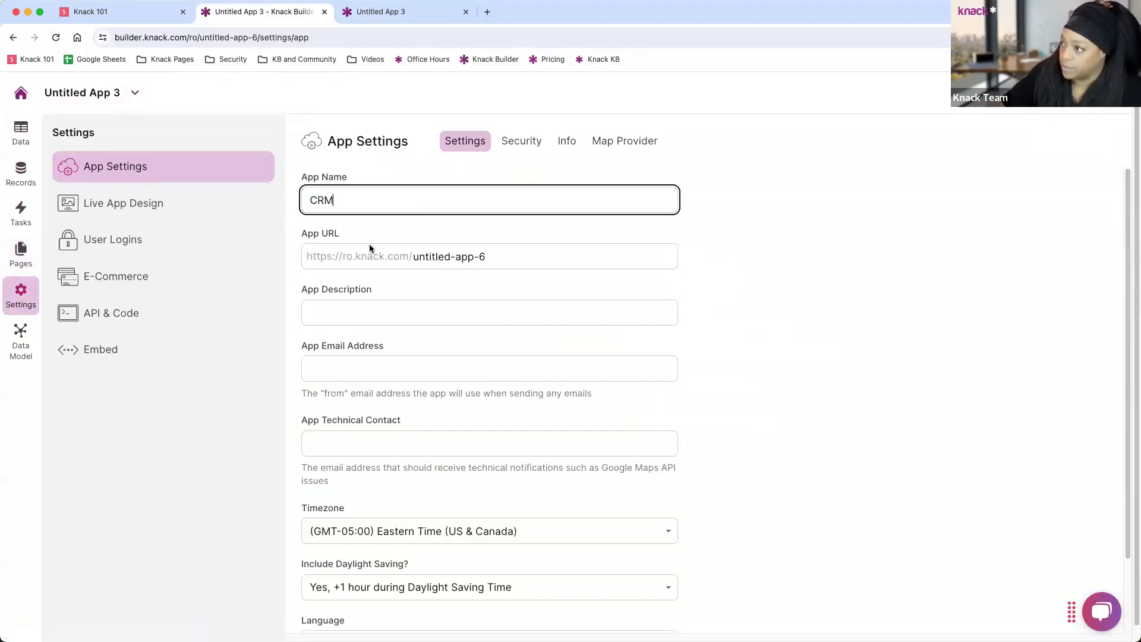
pyautogui.write(' Dem')
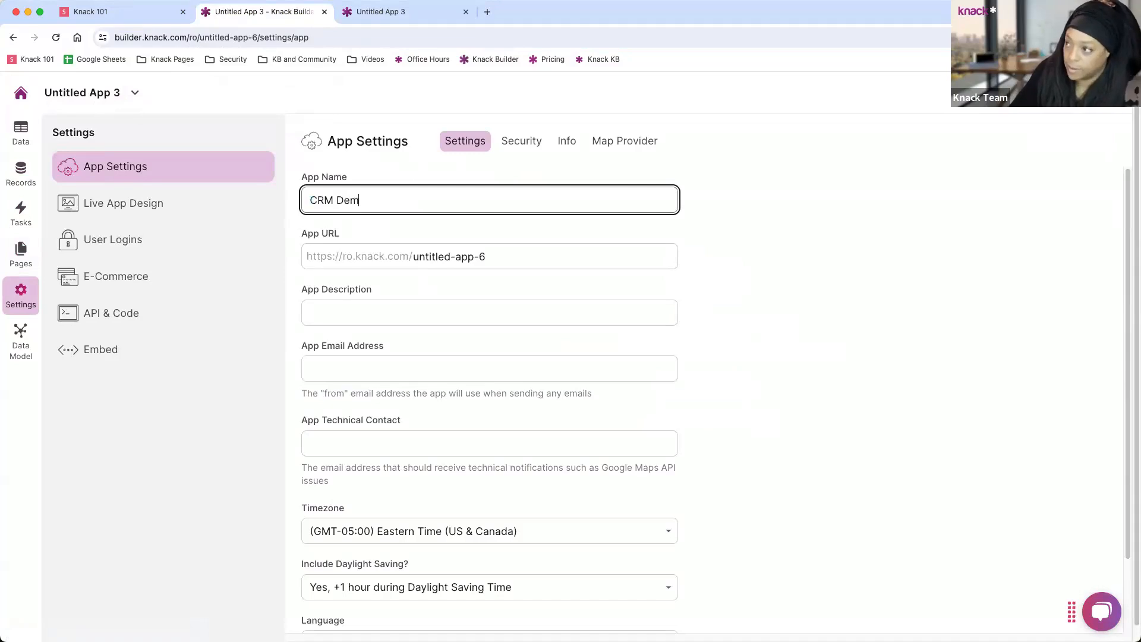
pyautogui.press('BackSpace')
pyautogui.press('BackSpace')
pyautogui.press('BackSpace')
pyautogui.write('Web')
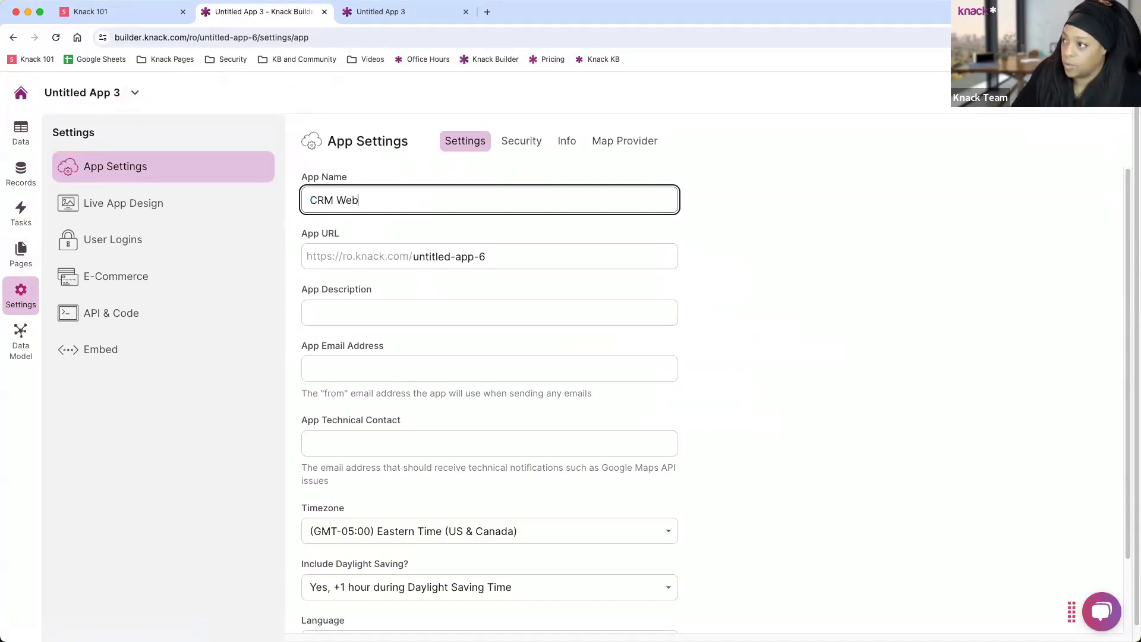
pyautogui.write('inar Demo')
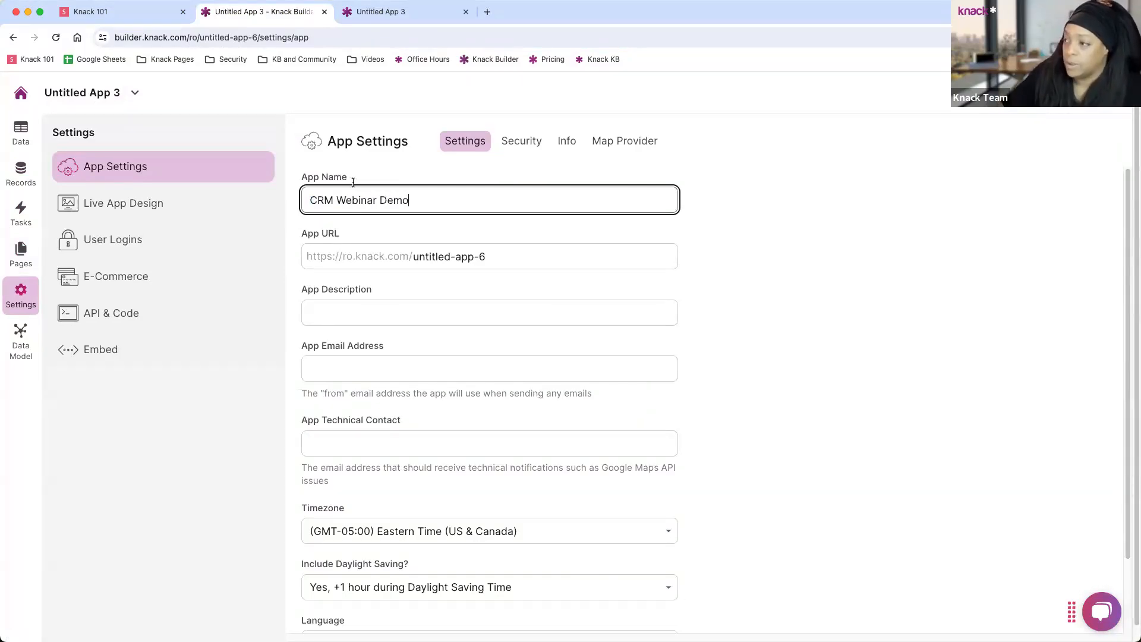
pyautogui.doubleClick(428, 257)
pyautogui.click(428, 257)
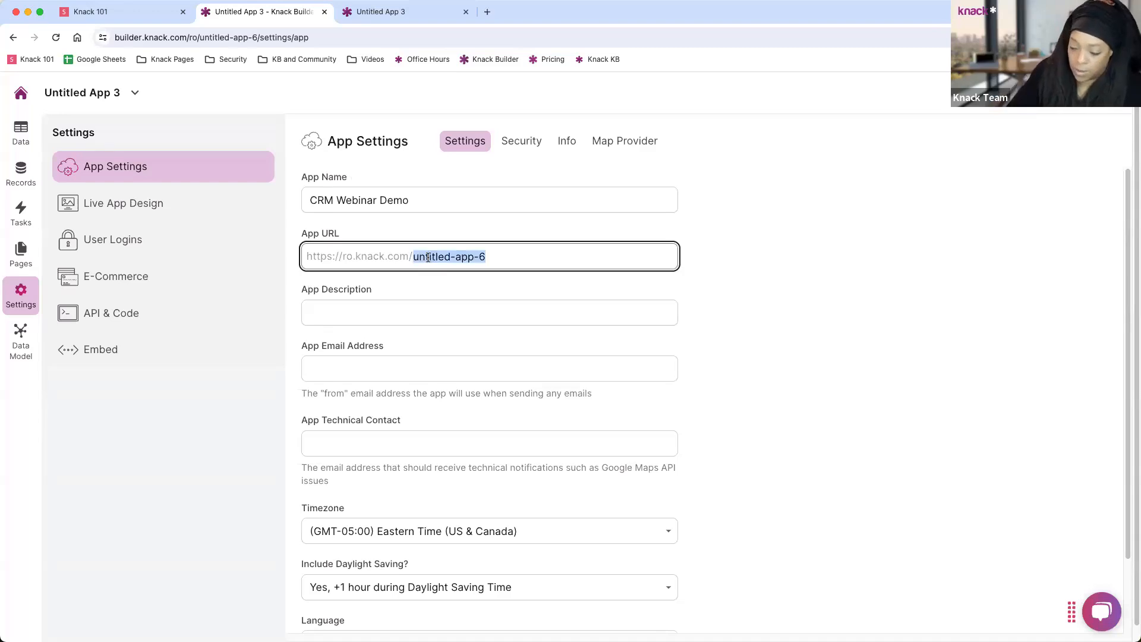
pyautogui.write('crm-webin')
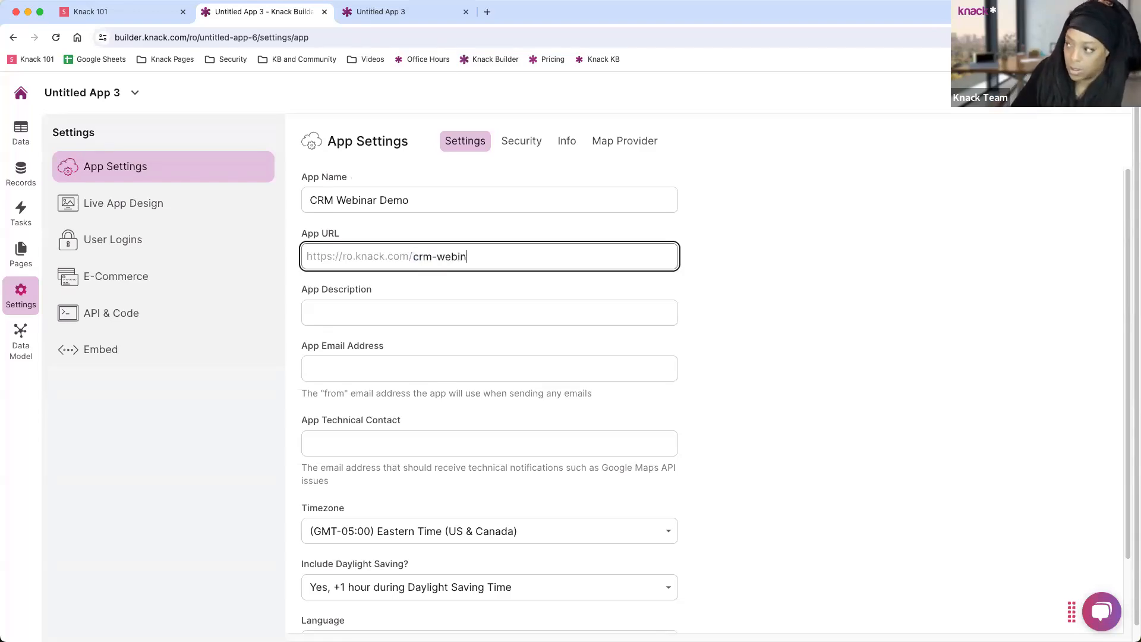
pyautogui.write('ar-demo')
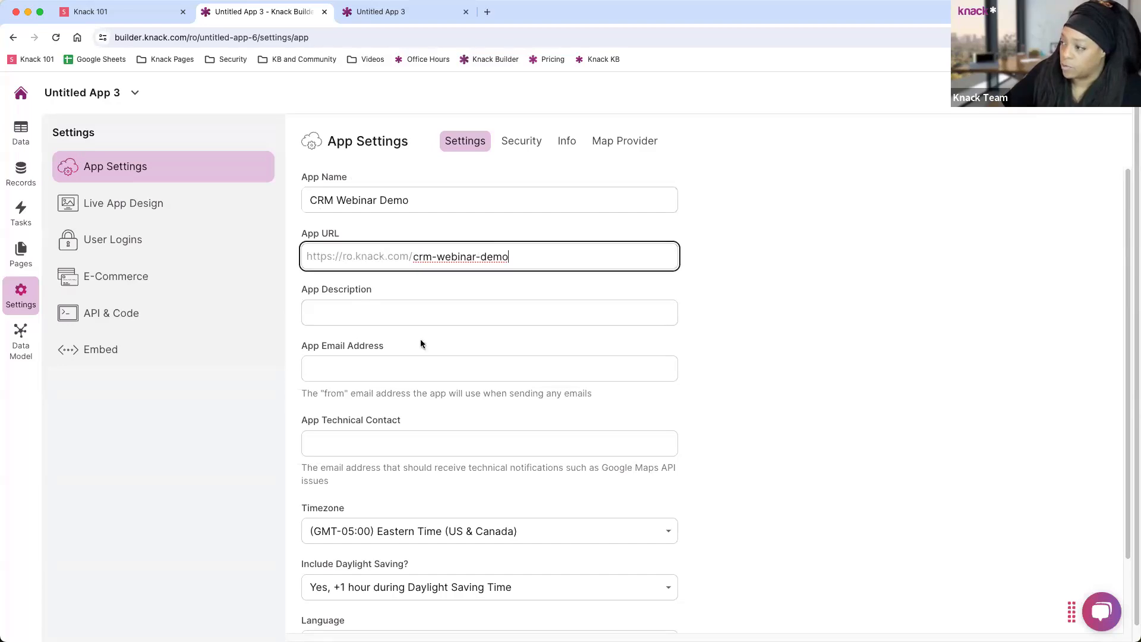
pyautogui.click(476, 320)
pyautogui.write('CRM')
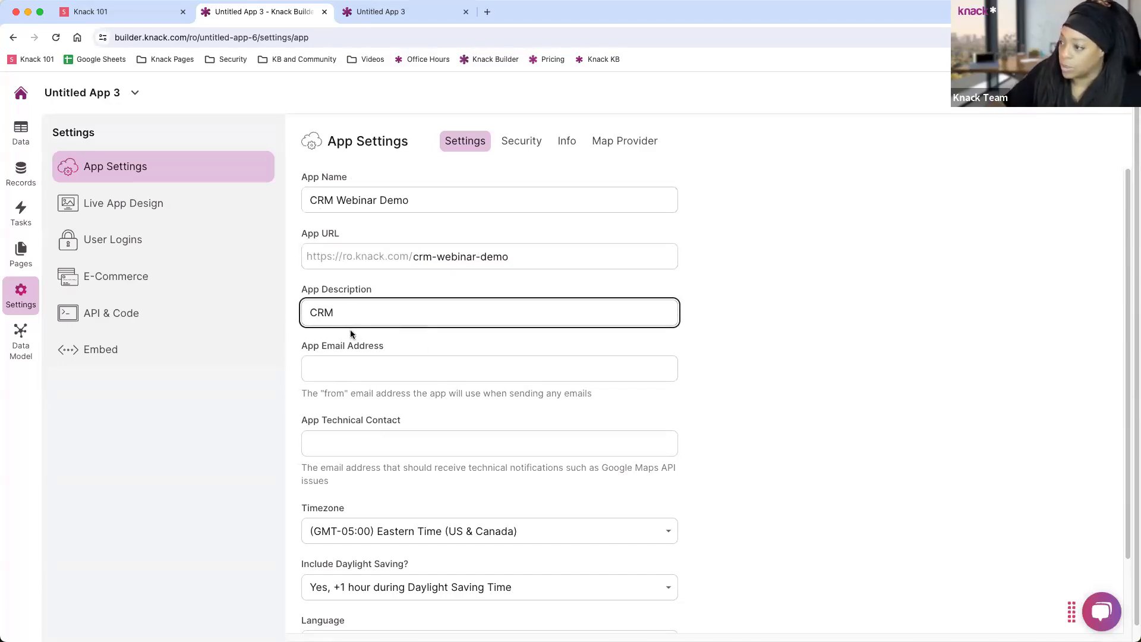
pyautogui.scroll(-3, 441, 373)
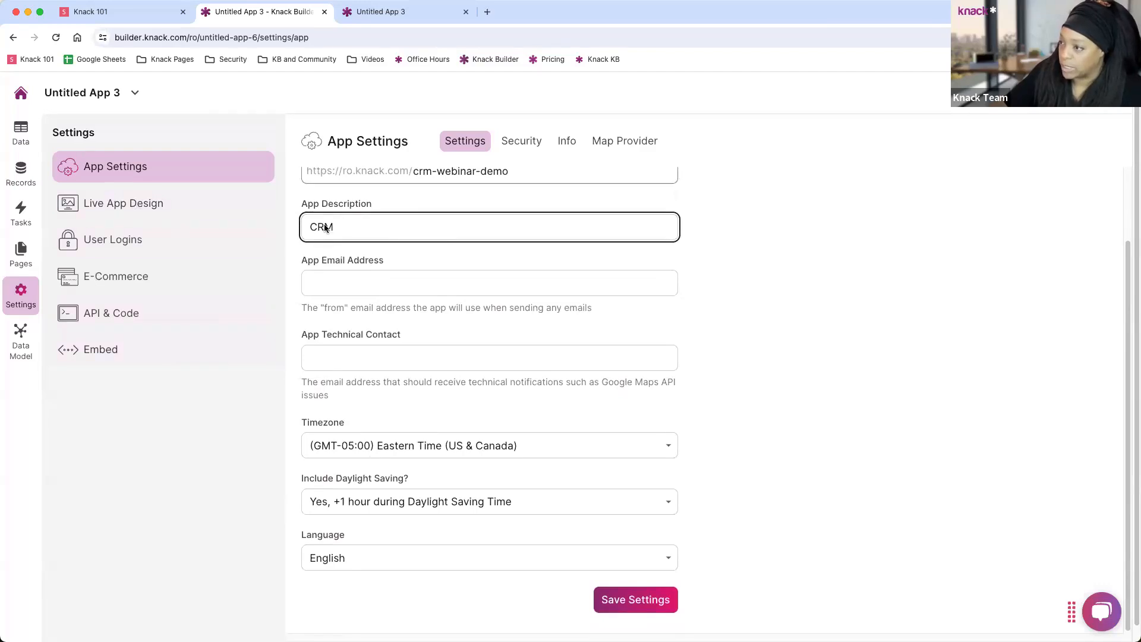
pyautogui.click(642, 589)
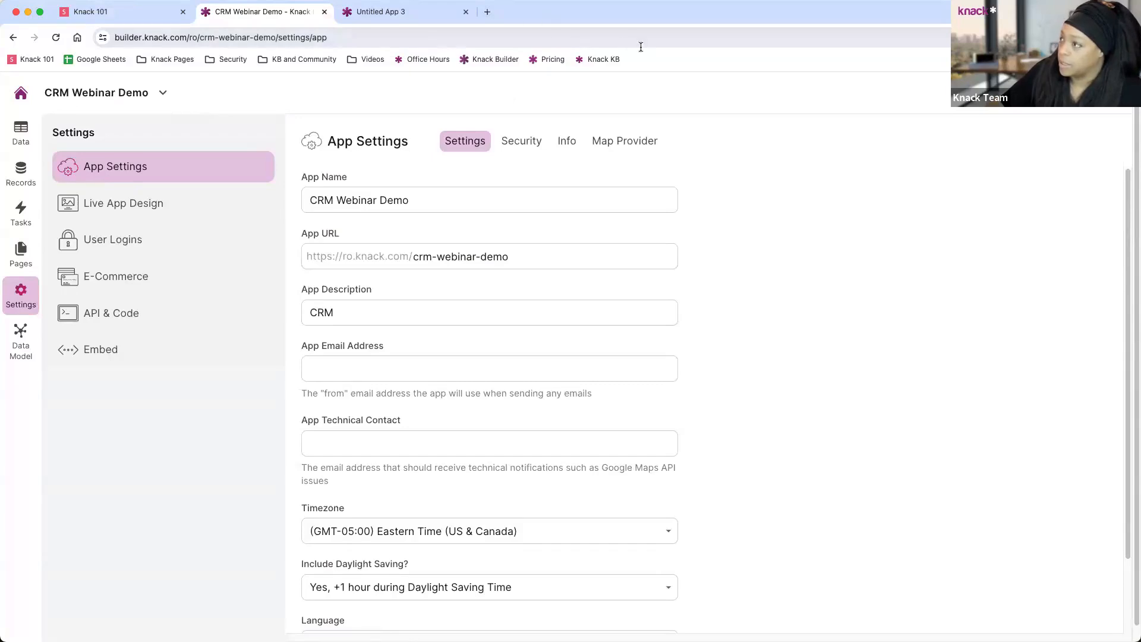
# Open the renamed live app, close the old Untitled App 3 tab, and check the new URL.
pyautogui.click(1028, 92)
pyautogui.click(608, 13)
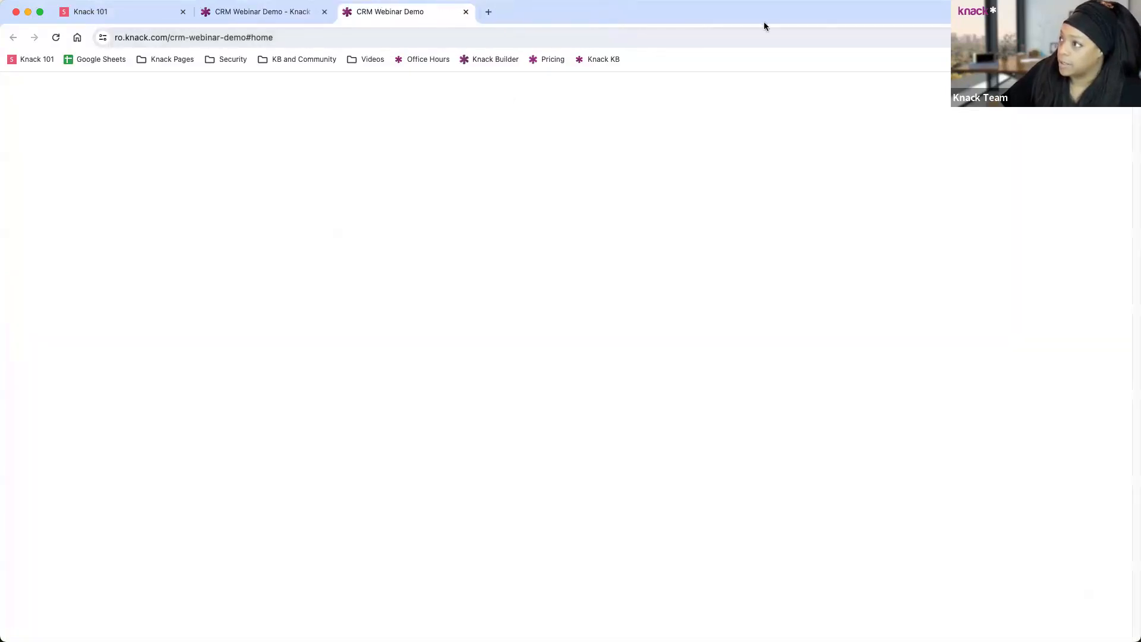
pyautogui.moveTo(637, 108); pyautogui.dragTo(493, 103)
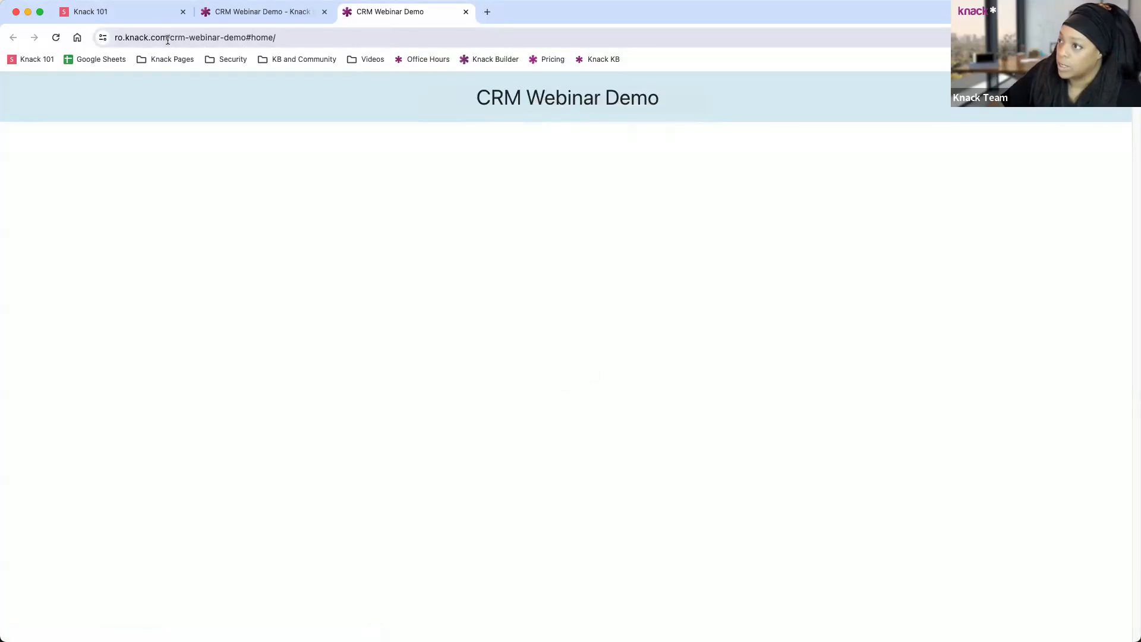
pyautogui.moveTo(170, 38); pyautogui.dragTo(246, 39)
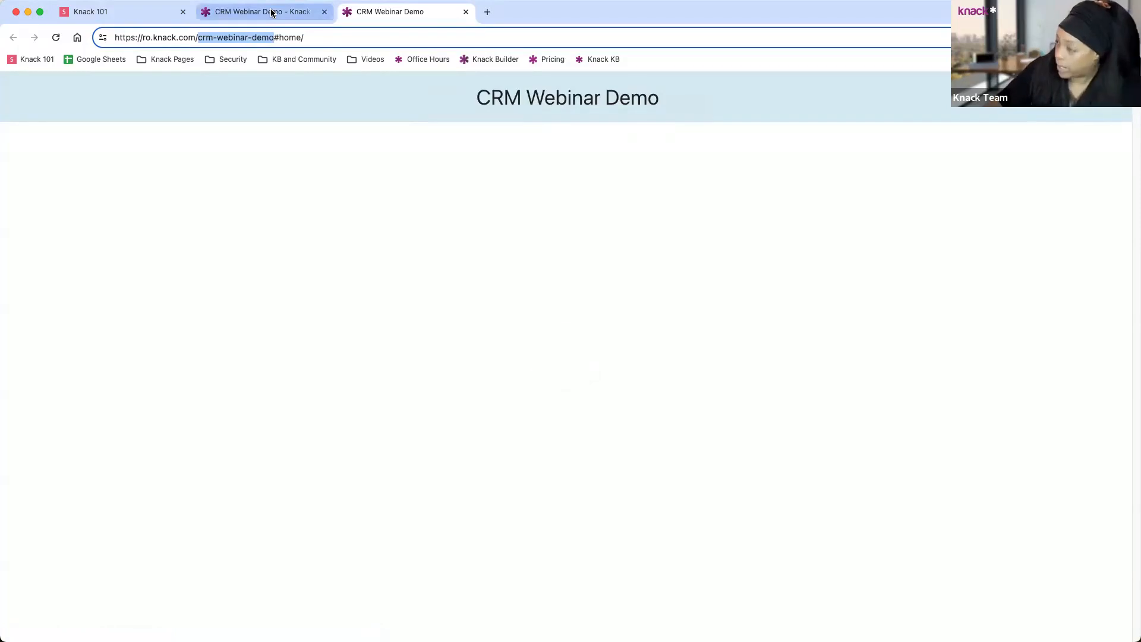
pyautogui.click(280, 16)
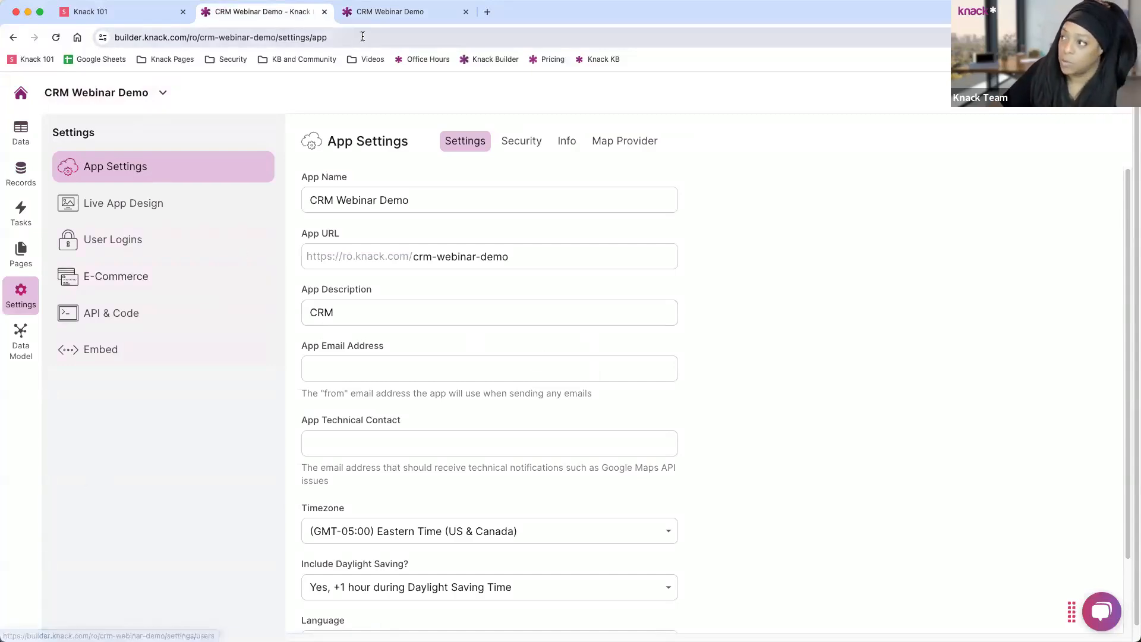
pyautogui.click(390, 11)
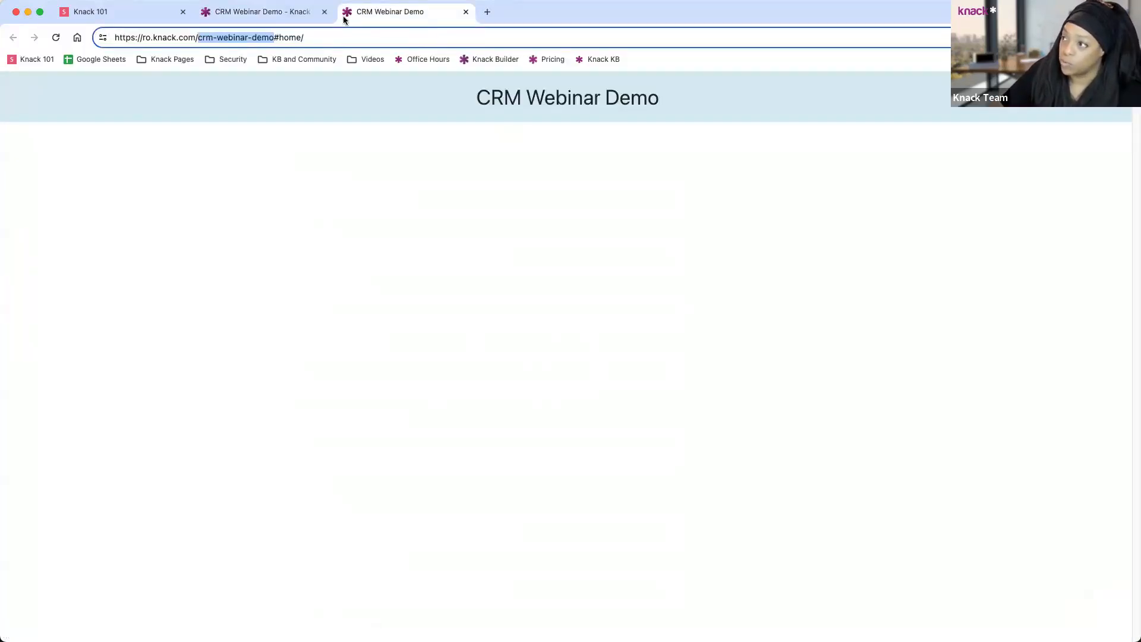
pyautogui.click(285, 14)
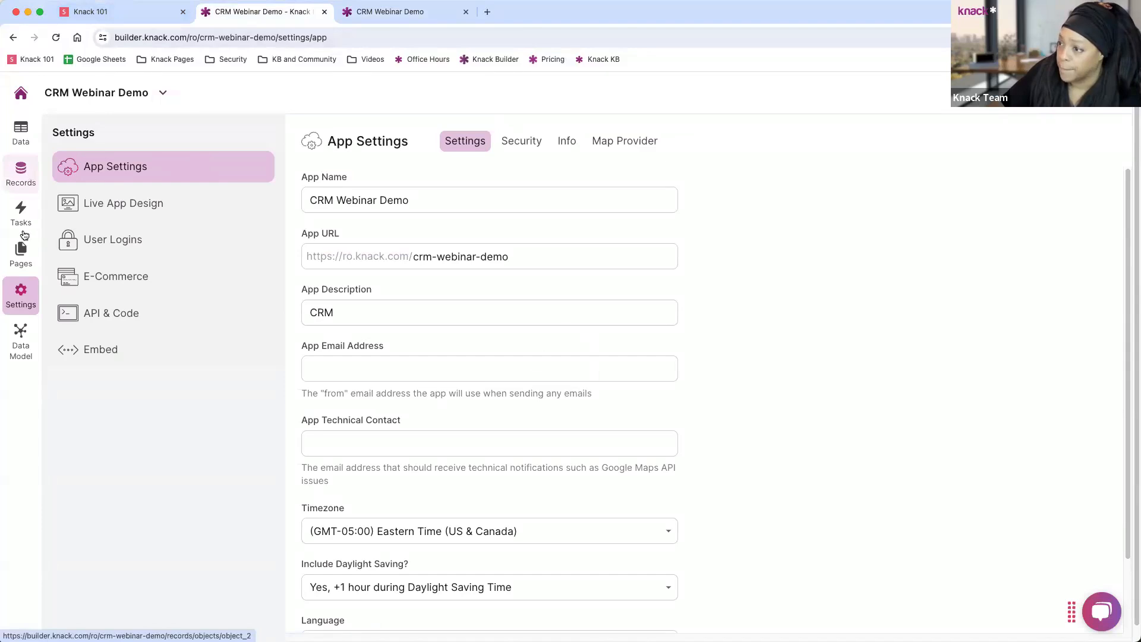
# Add a Rich Text view to the Home page.
pyautogui.click(23, 256)
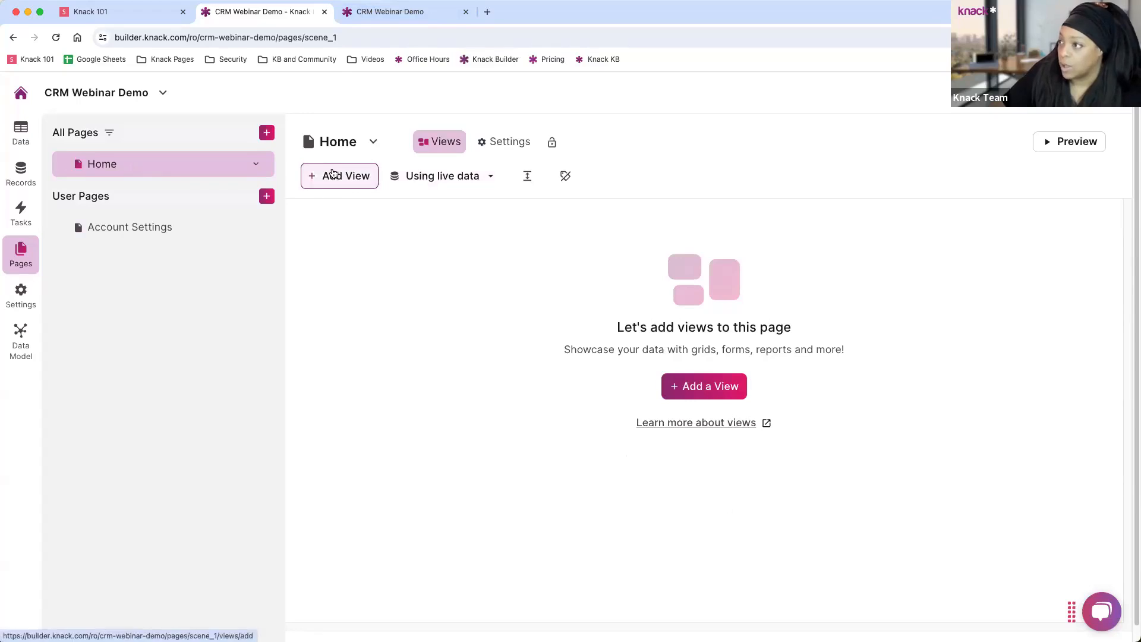
pyautogui.click(353, 180)
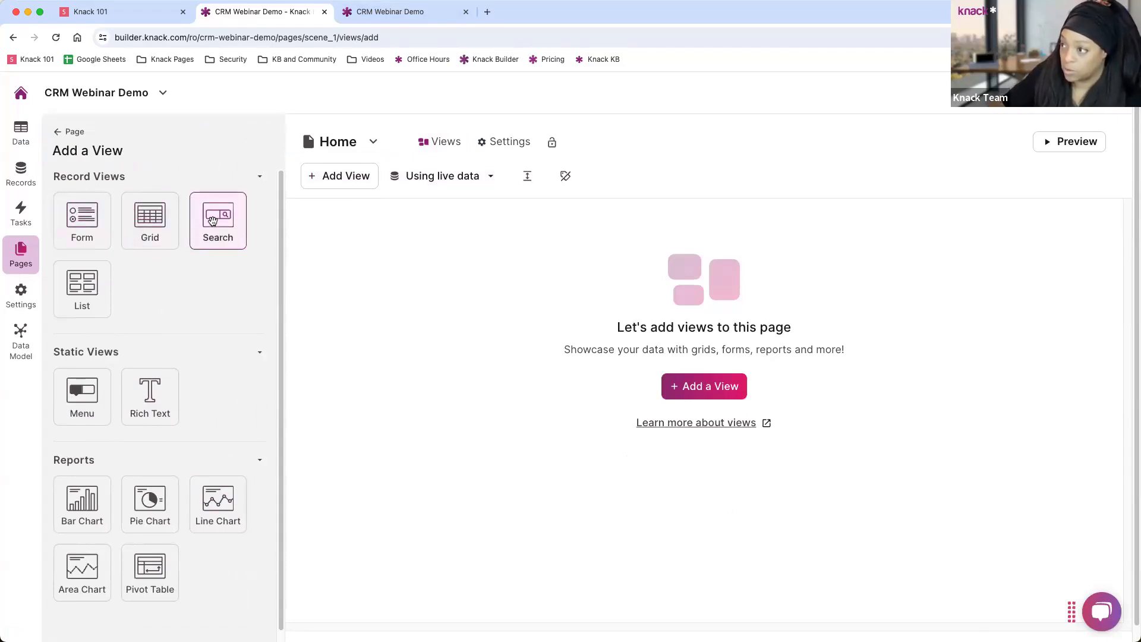
pyautogui.scroll(-1, 150, 387)
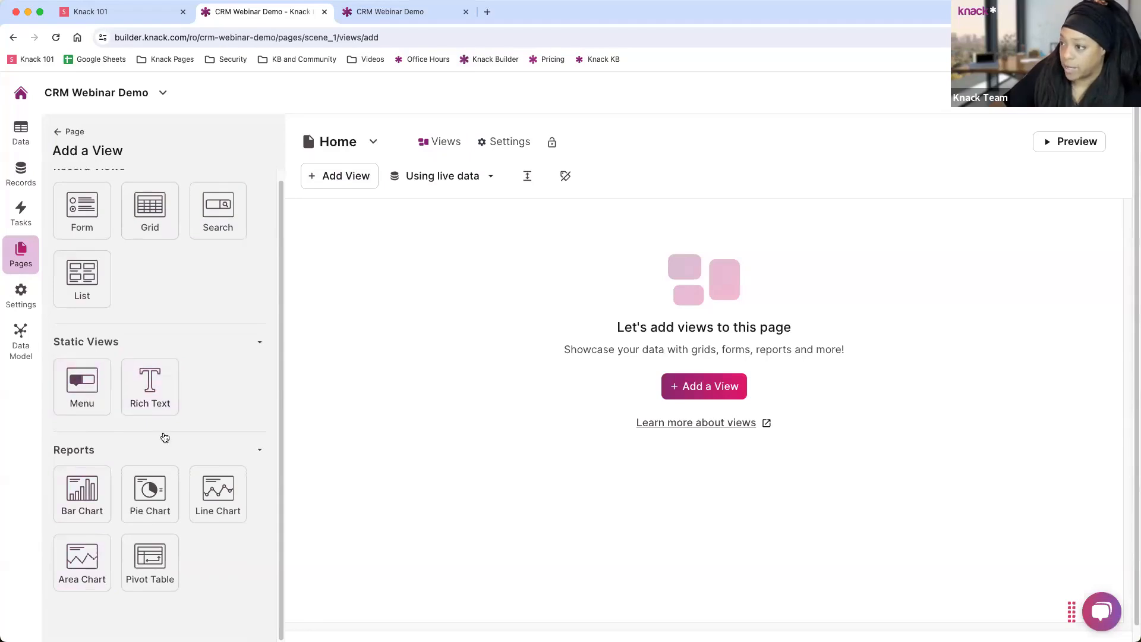
pyautogui.click(151, 389)
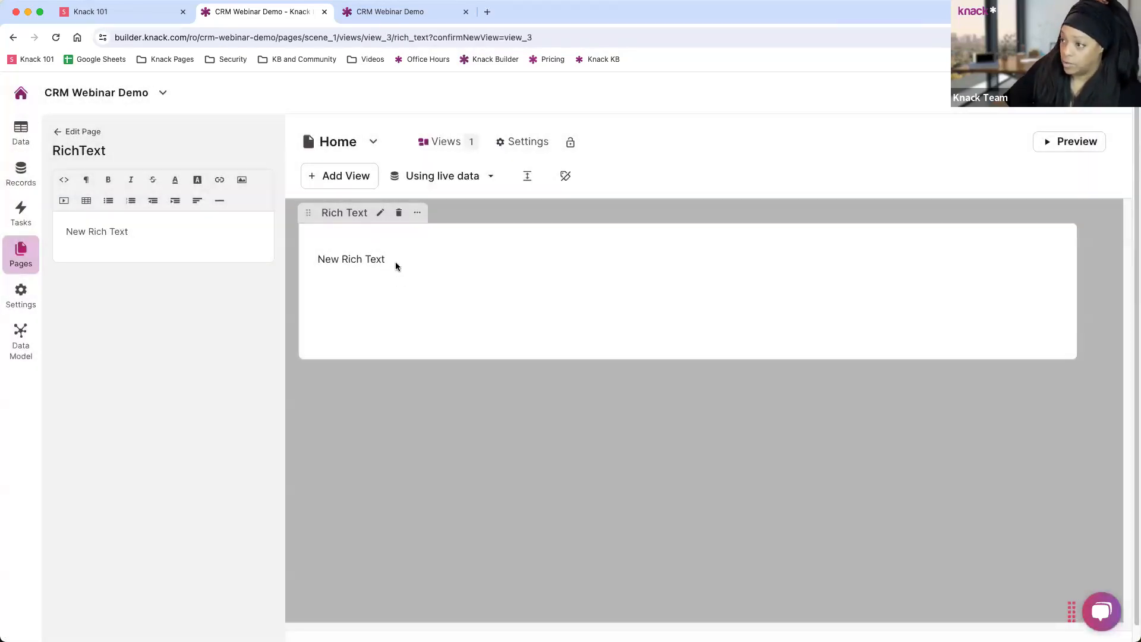
# Replace the placeholder with WELCOME!, format it as Header 1, and save the view.
pyautogui.moveTo(153, 233); pyautogui.dragTo(65, 232)
pyautogui.write('W')
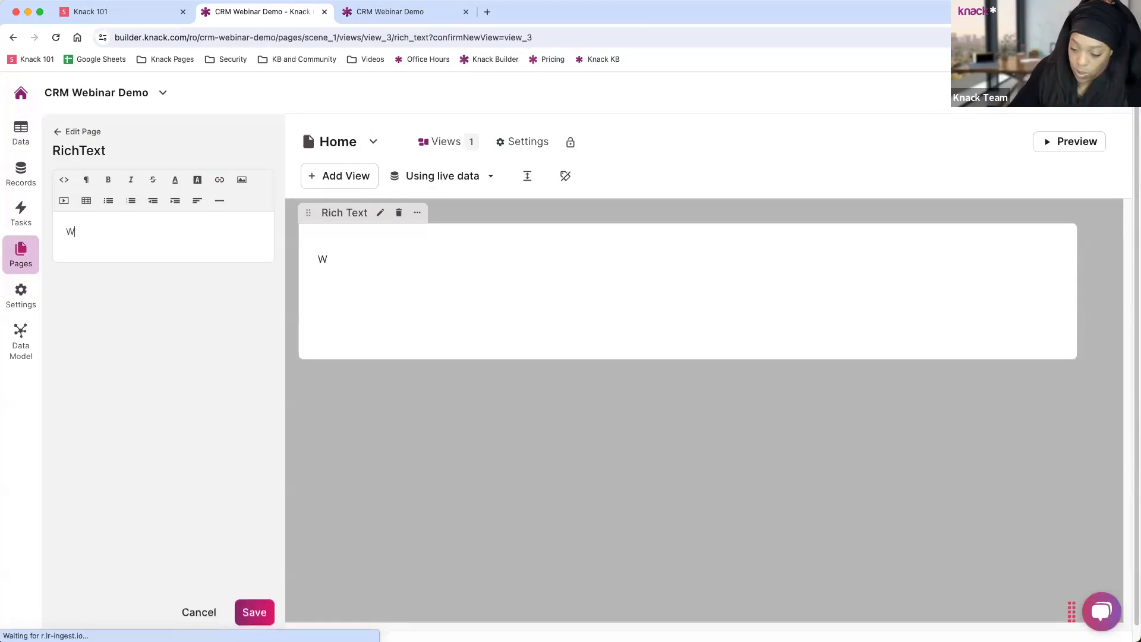
pyautogui.write('ELCOME!')
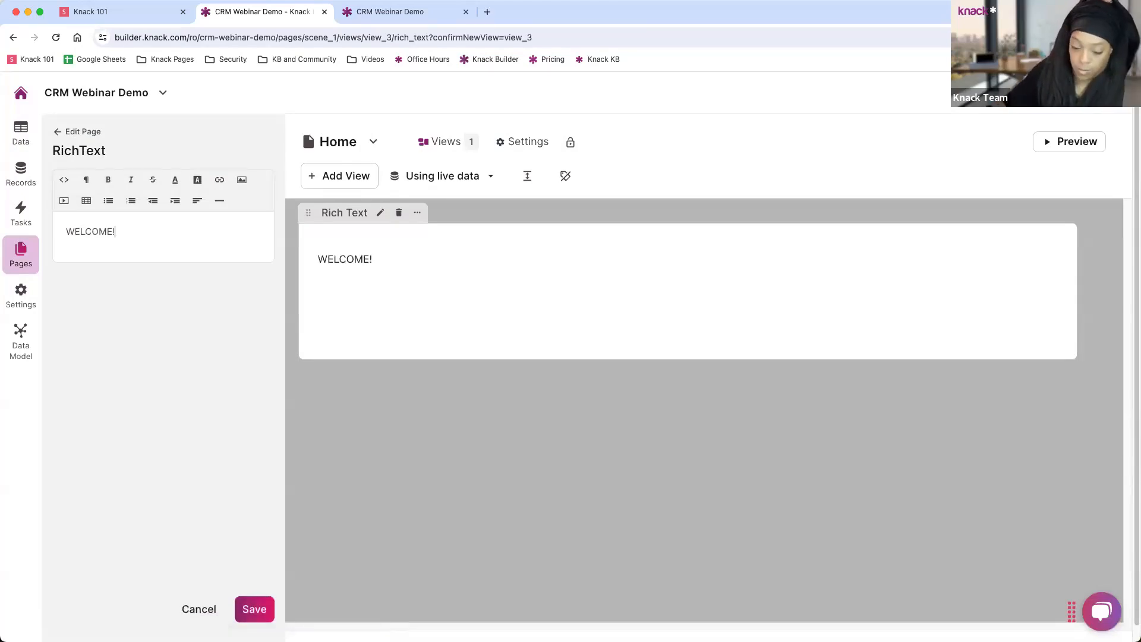
pyautogui.moveTo(133, 231); pyautogui.dragTo(59, 231)
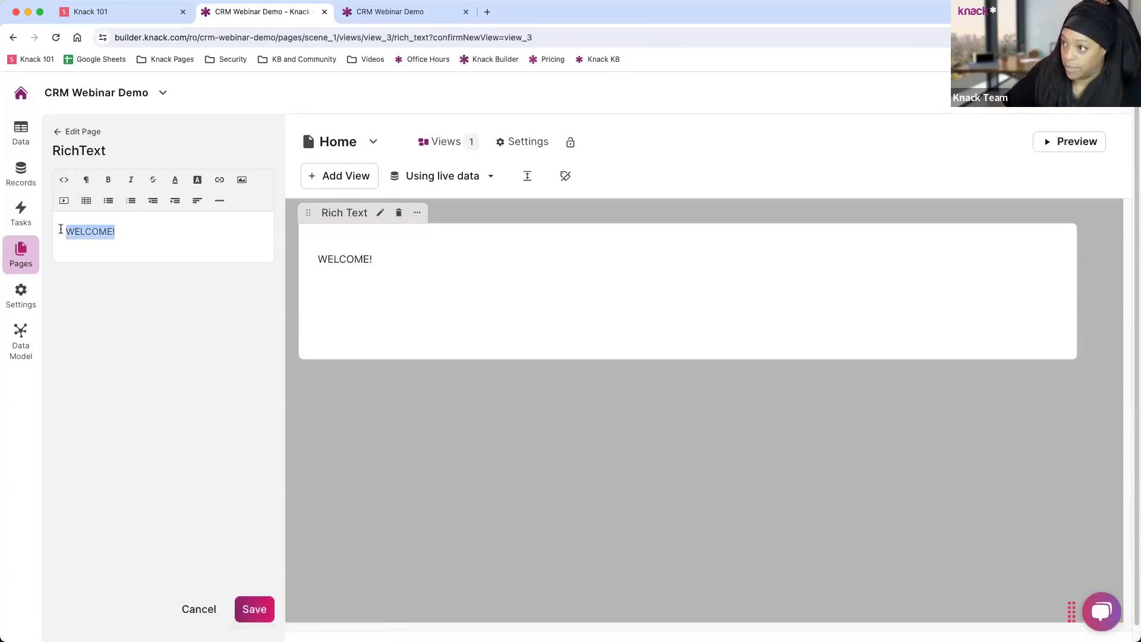
pyautogui.click(78, 184)
pyautogui.click(101, 273)
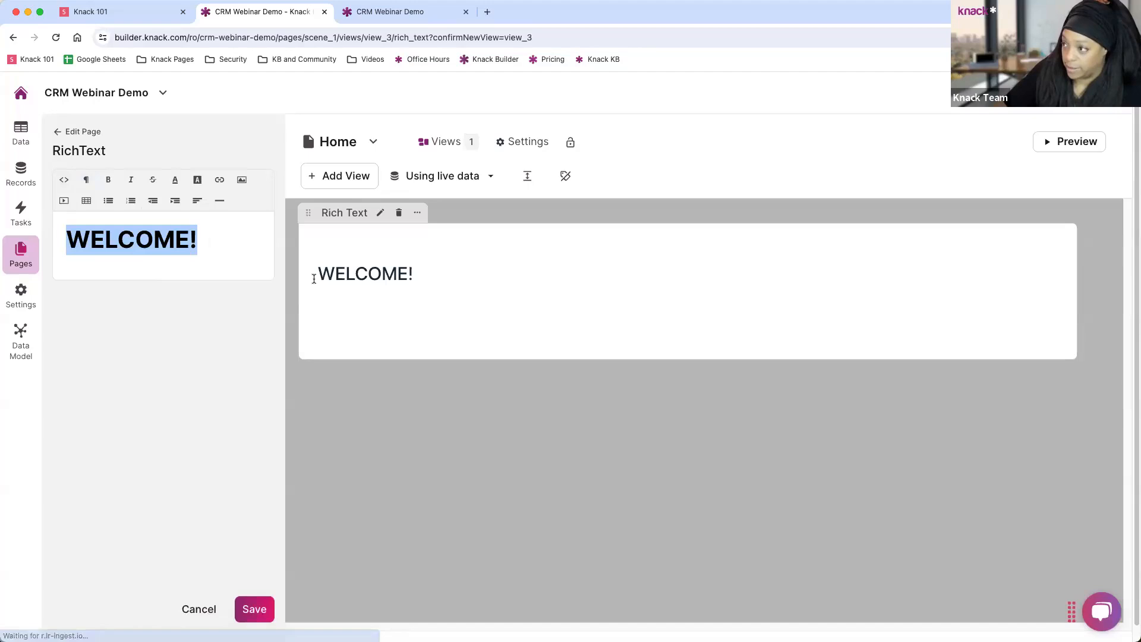
pyautogui.click(272, 610)
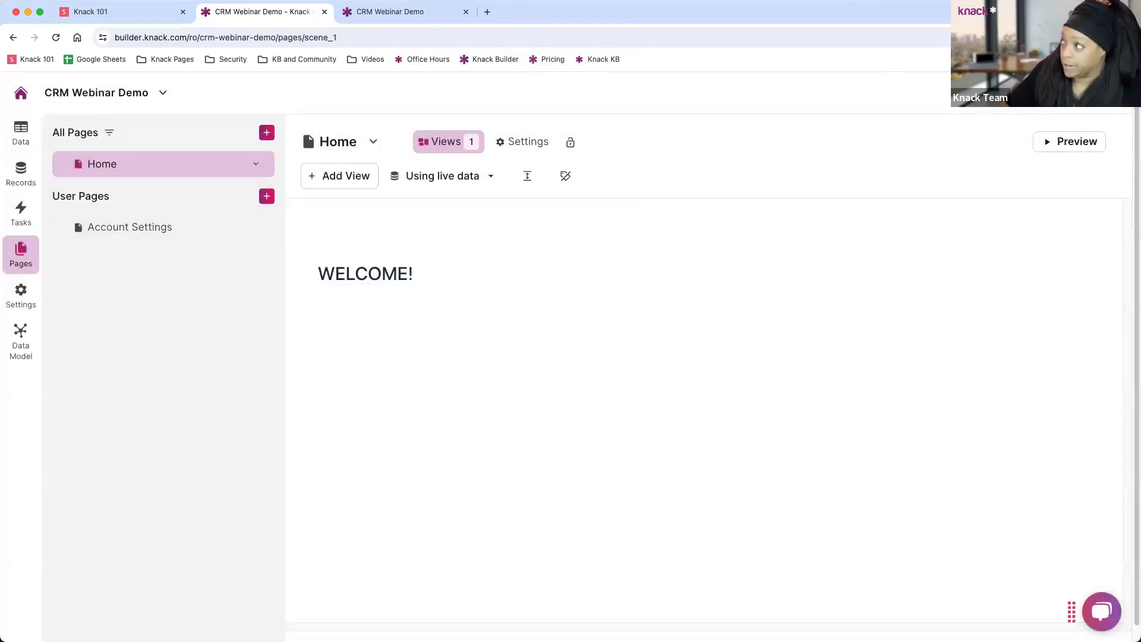
# Check that WELCOME! appears on the live home page, then close both live-app tabs.
pyautogui.click(1070, 141)
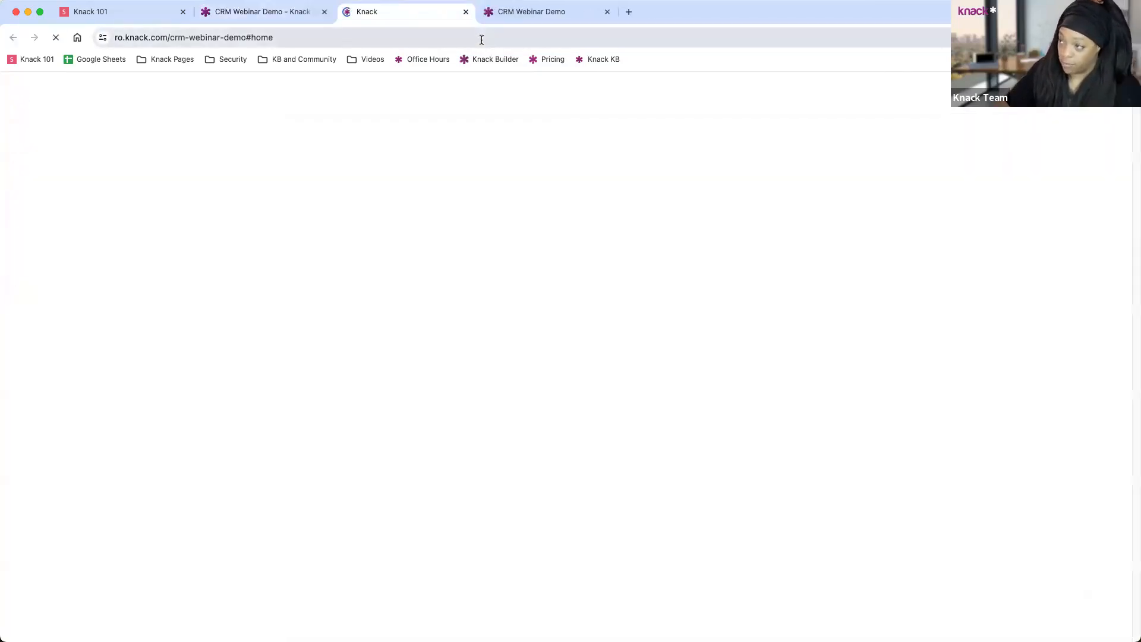
pyautogui.click(577, 12)
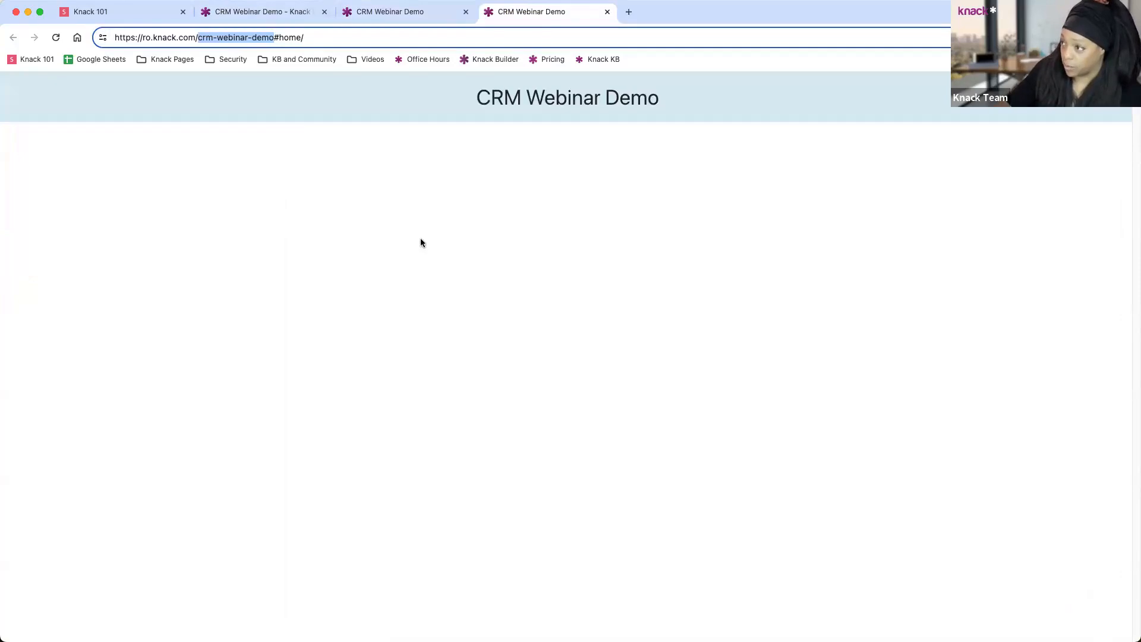
pyautogui.click(378, 16)
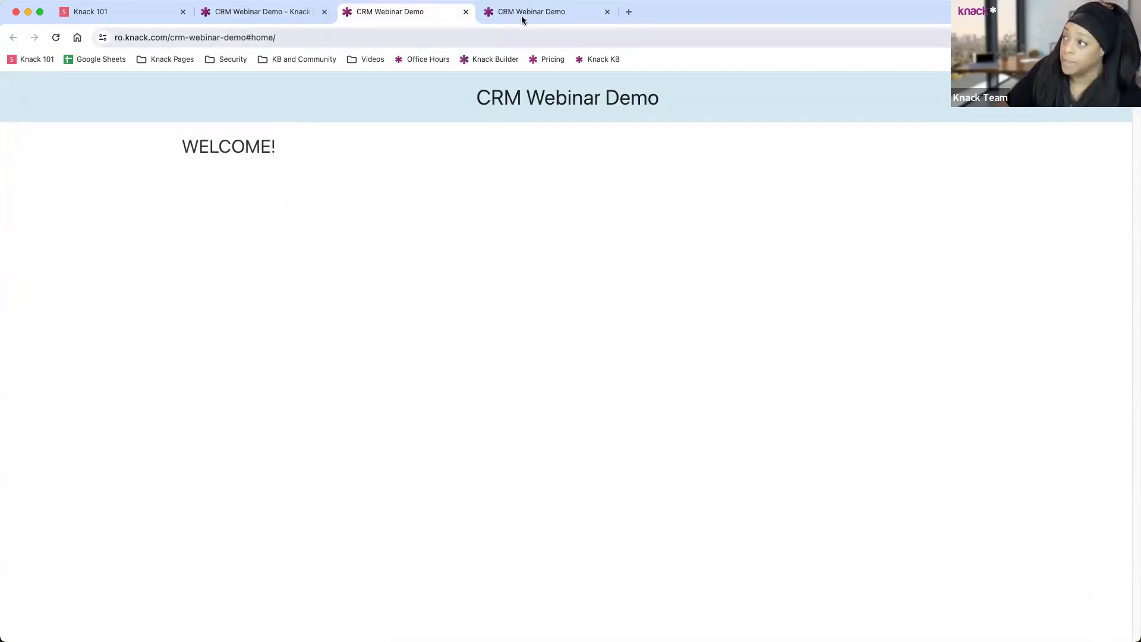
pyautogui.click(607, 12)
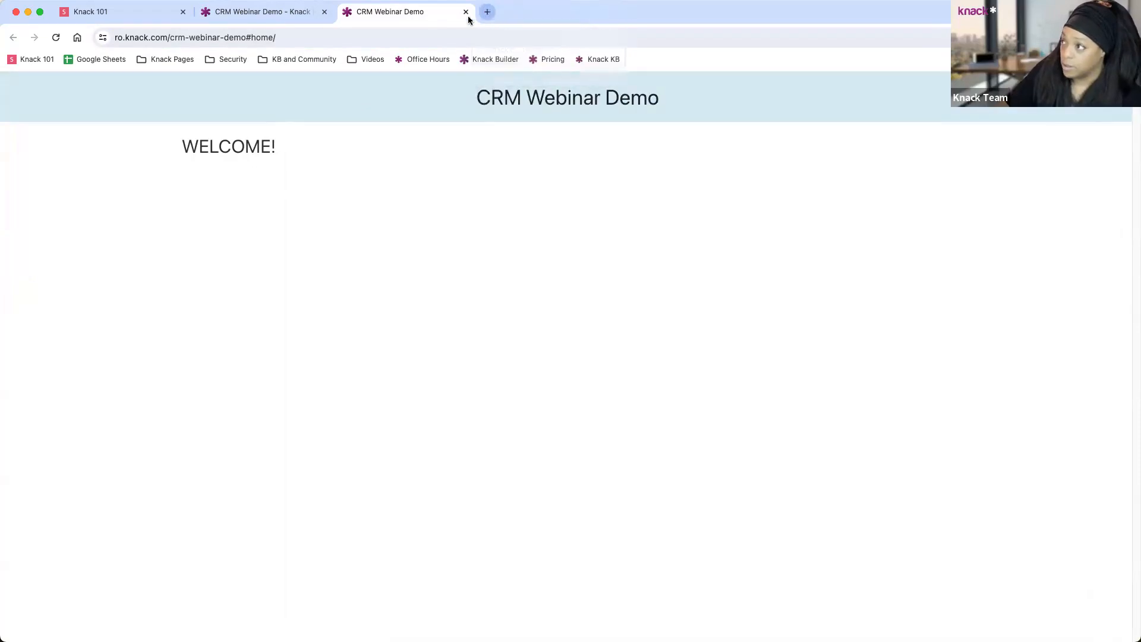
pyautogui.click(466, 13)
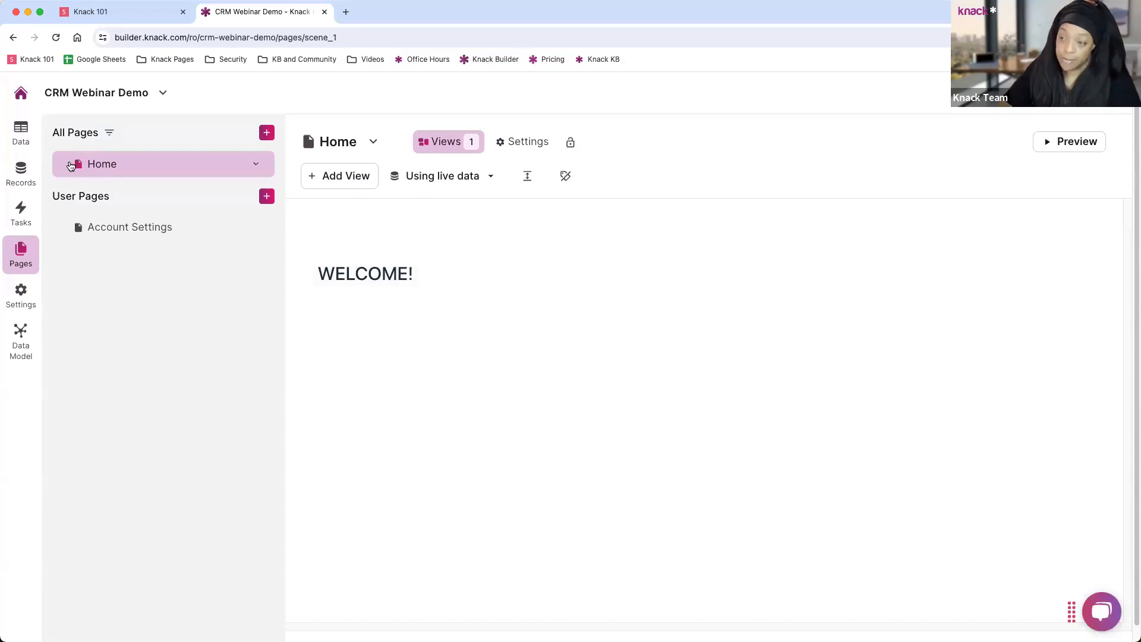
pyautogui.moveTo(73, 167)
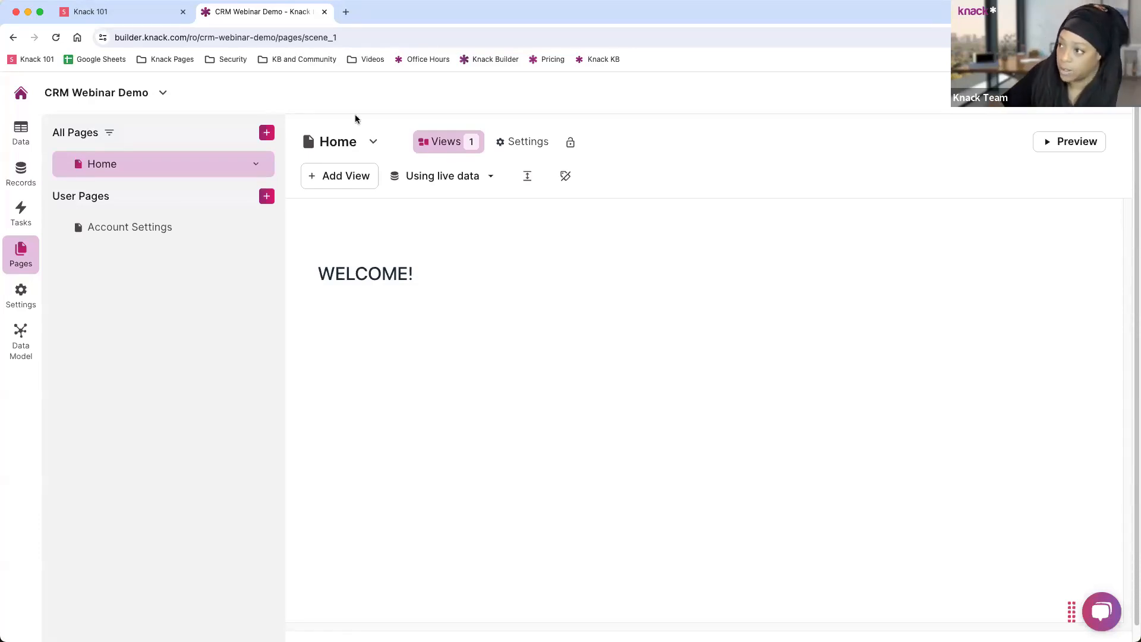
# Create a new login page with permissions limited to the Sales Reps role.
pyautogui.click(267, 135)
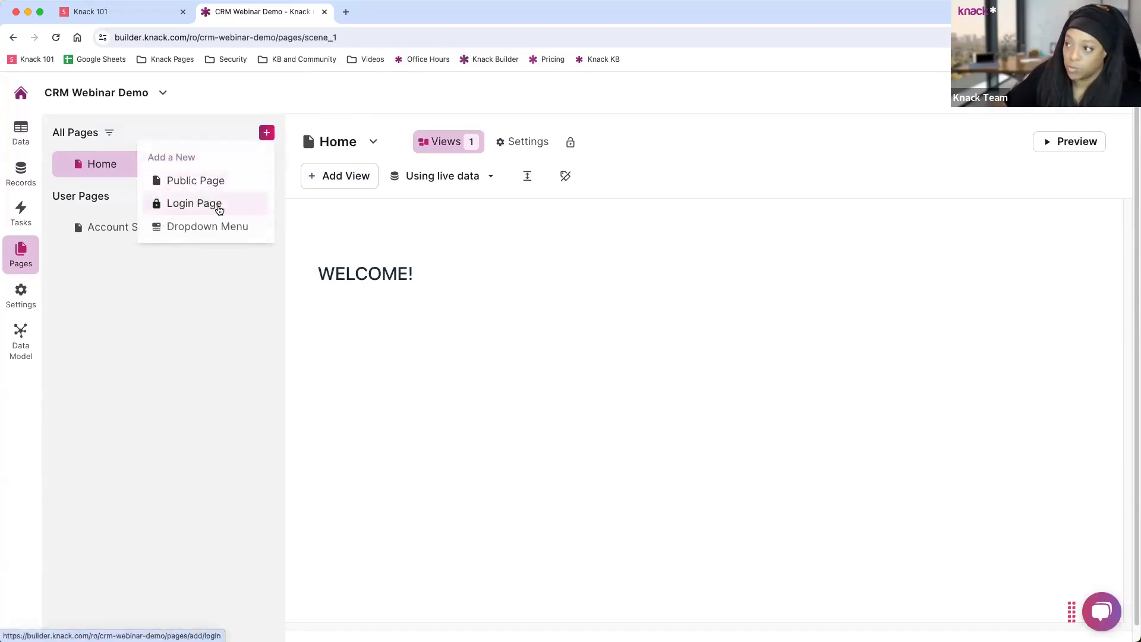
pyautogui.click(181, 206)
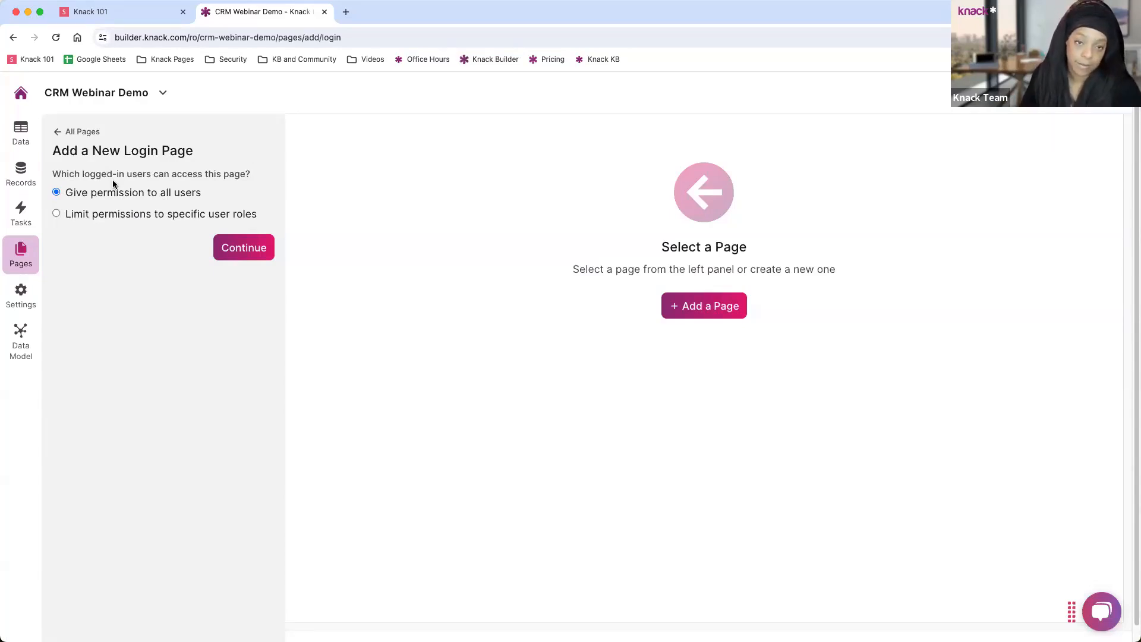
pyautogui.click(84, 216)
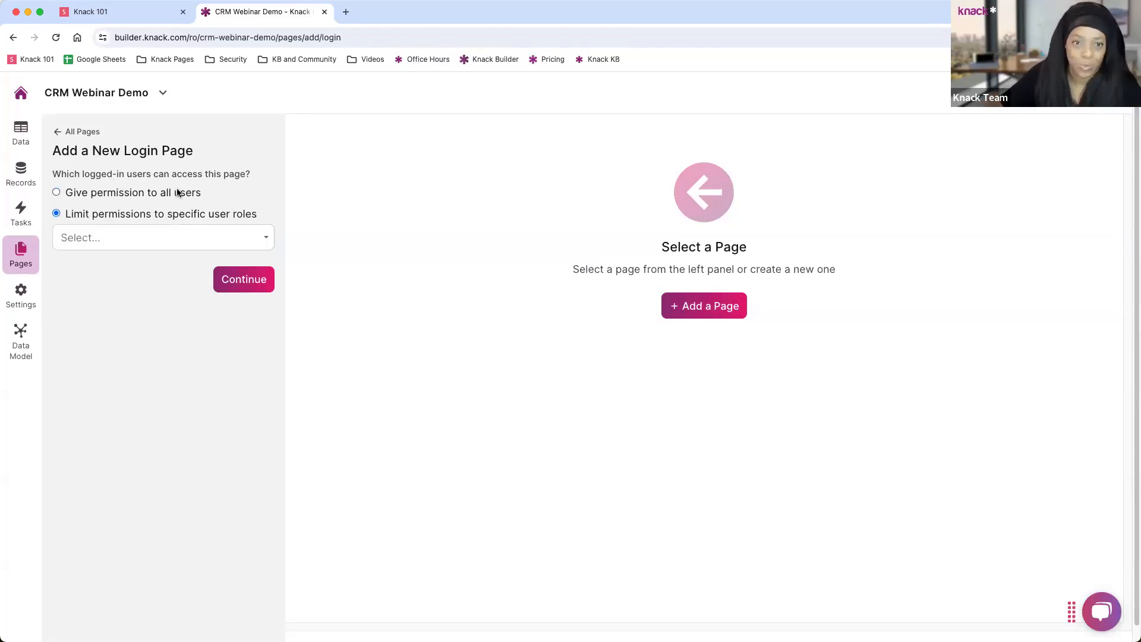
pyautogui.click(148, 237)
pyautogui.click(109, 283)
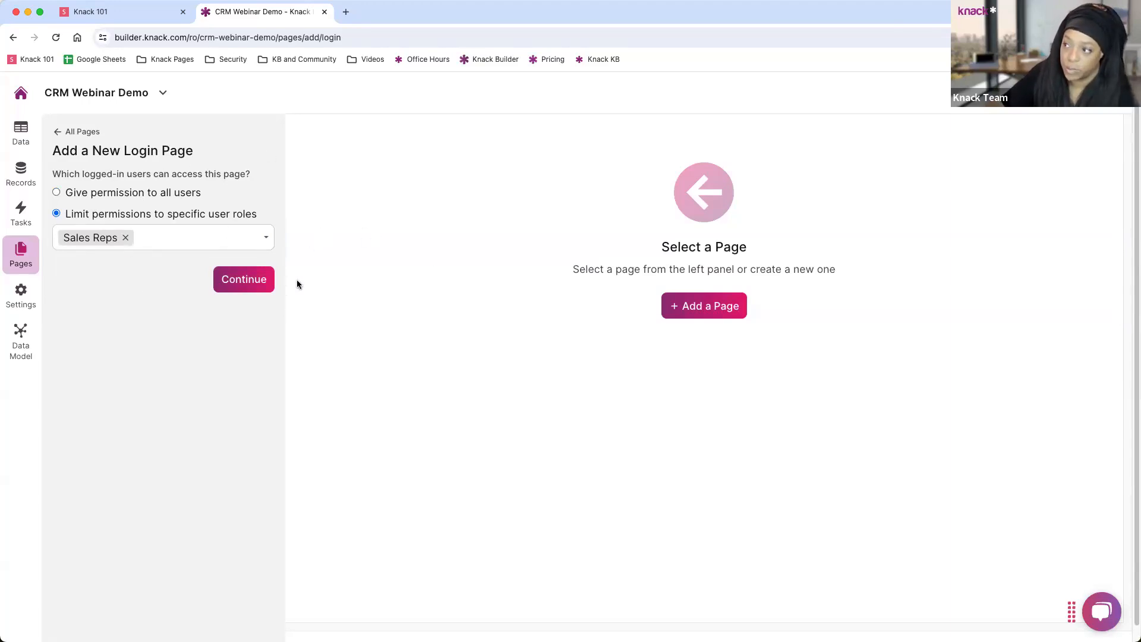
pyautogui.click(243, 287)
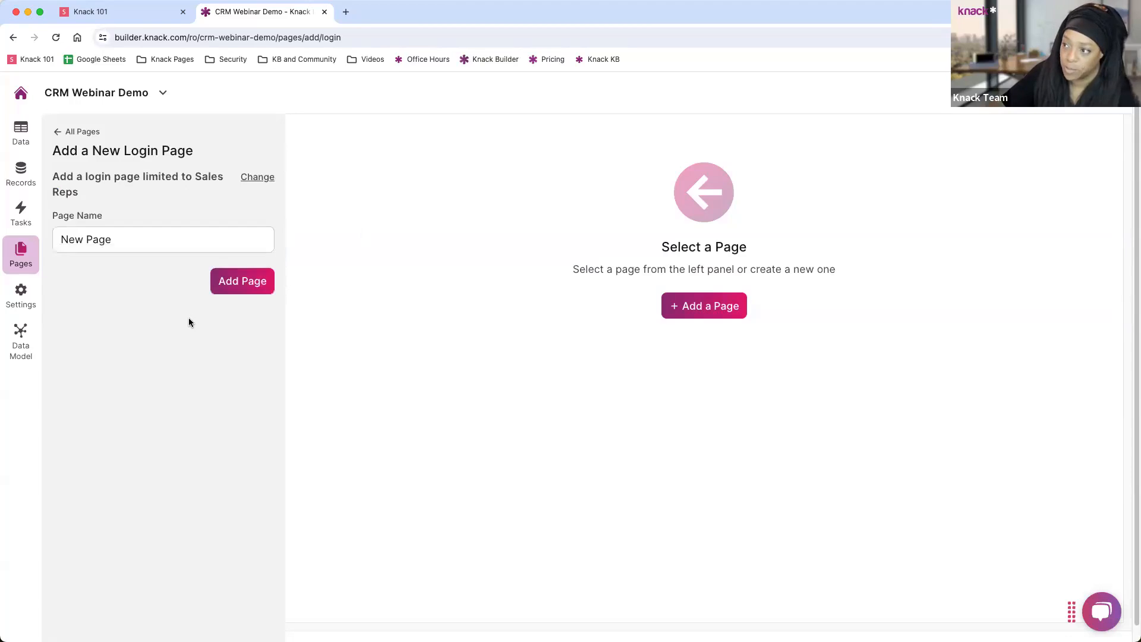
# Name the page 'Sales Rep Dashboard' and add it.
pyautogui.tripleClick(137, 241)
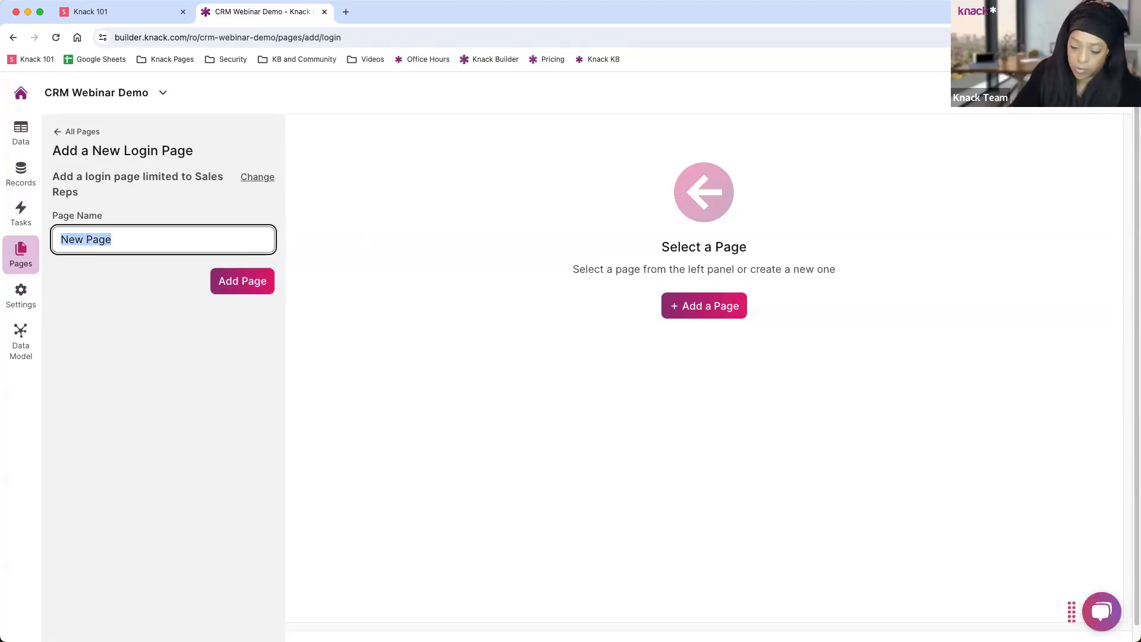
pyautogui.write('Sales Rep')
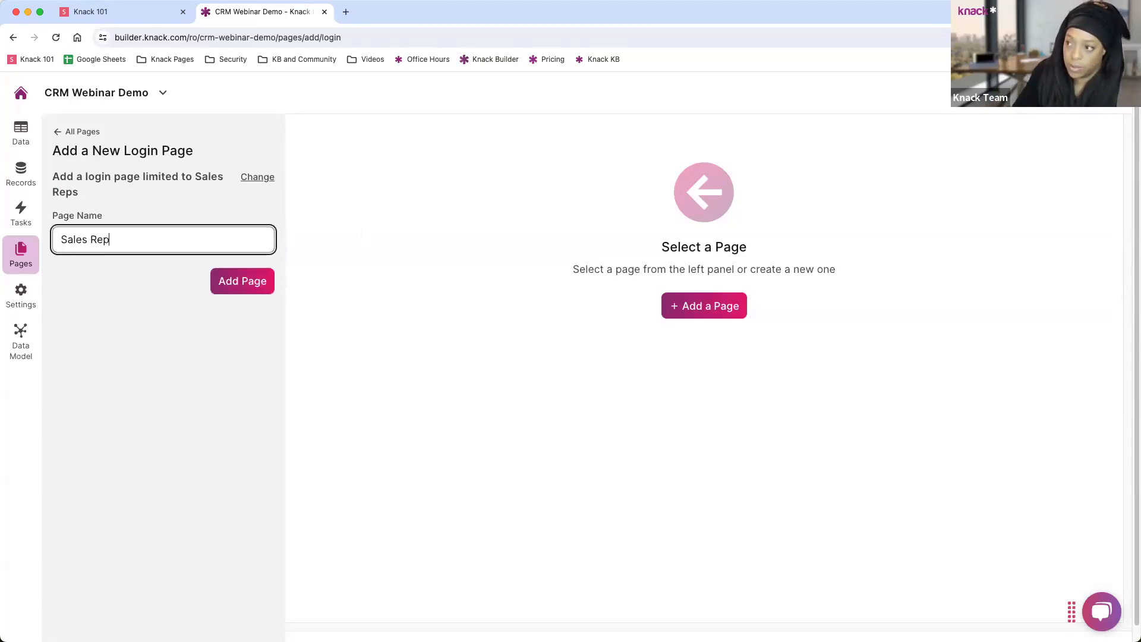
pyautogui.write(' Dashboard')
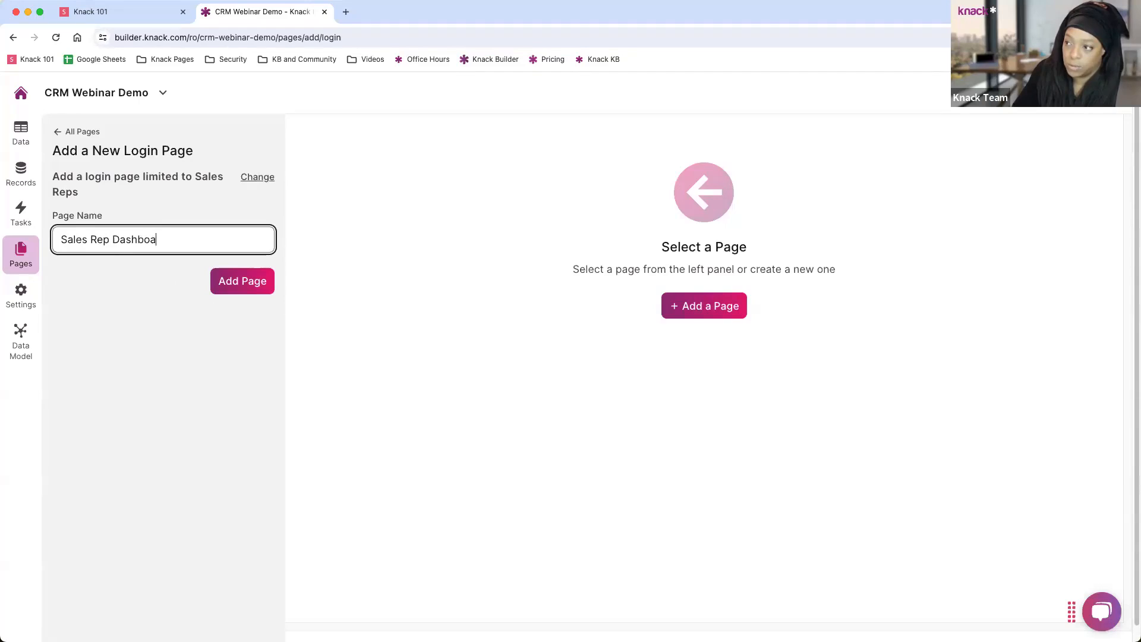
pyautogui.click(232, 282)
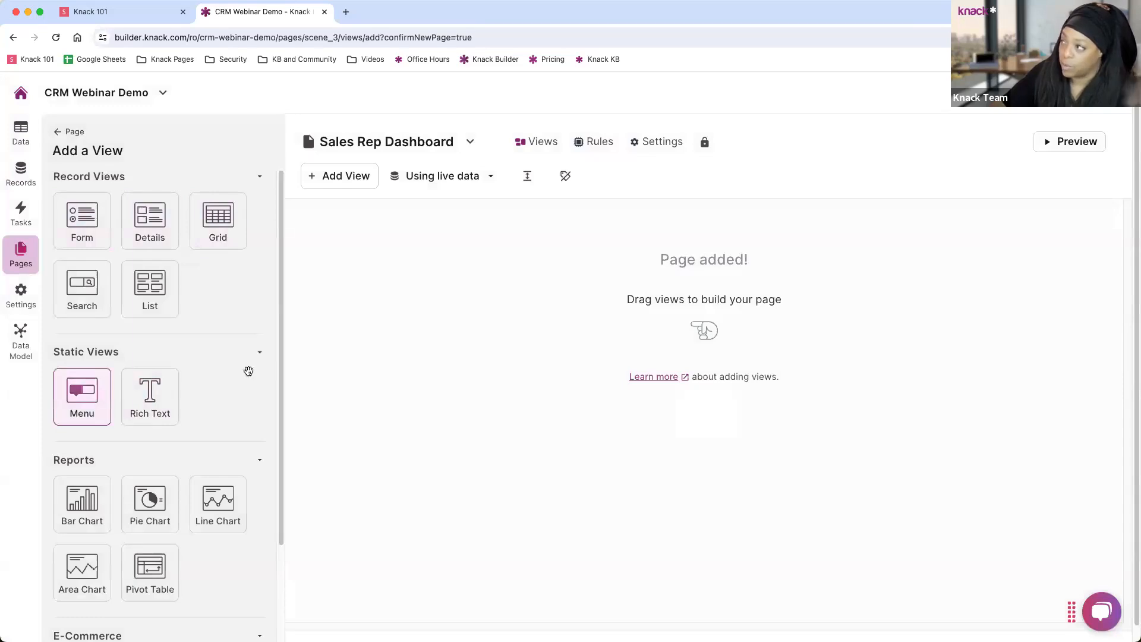
# Step through Home, Sales Rep Dashboard Login and Sales Rep Dashboard in the All Pages list.
pyautogui.click(1070, 142)
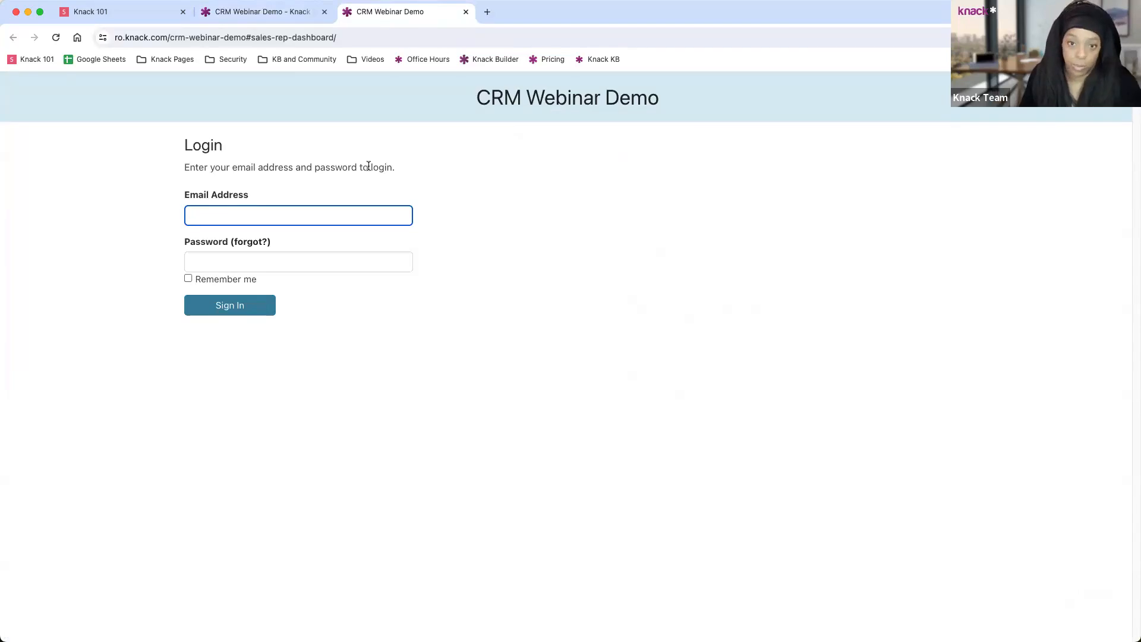
pyautogui.click(262, 12)
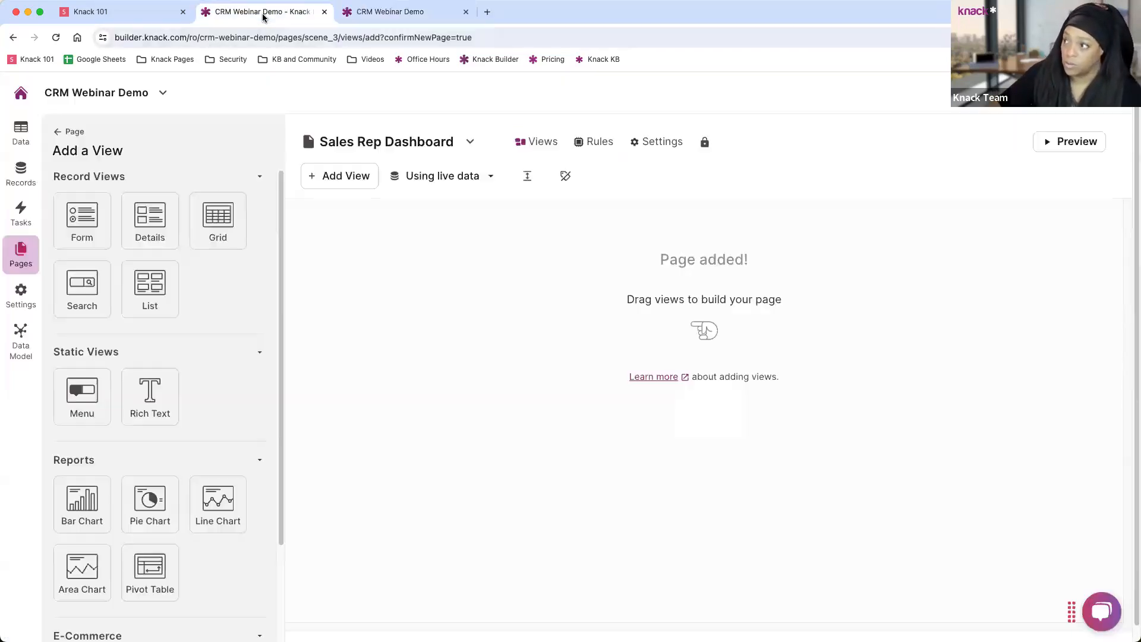
pyautogui.click(67, 135)
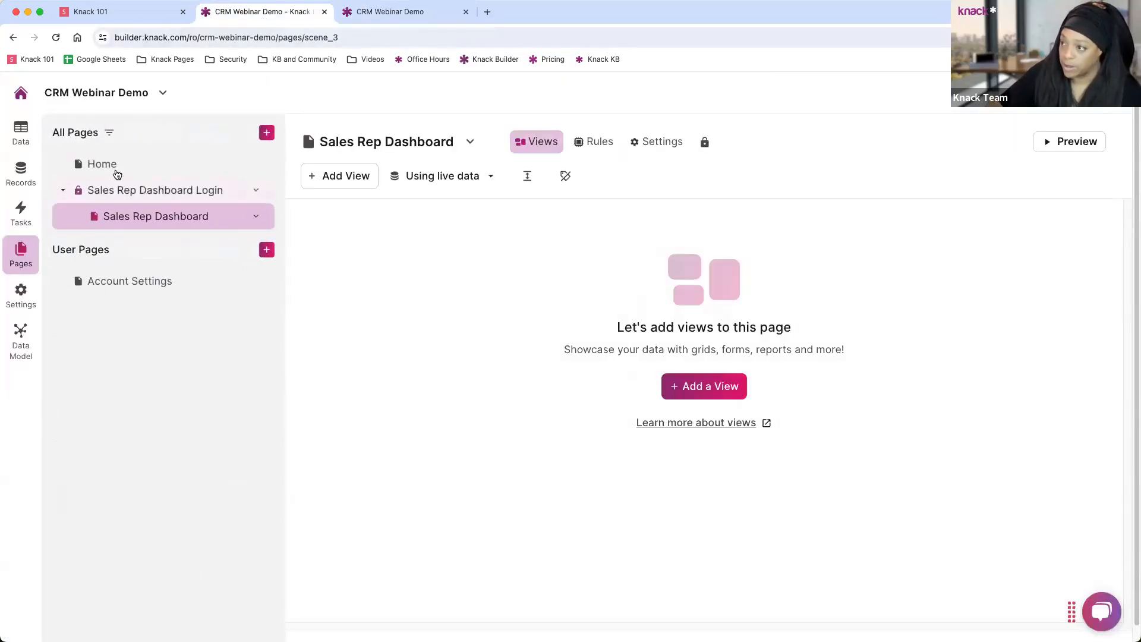
pyautogui.click(131, 165)
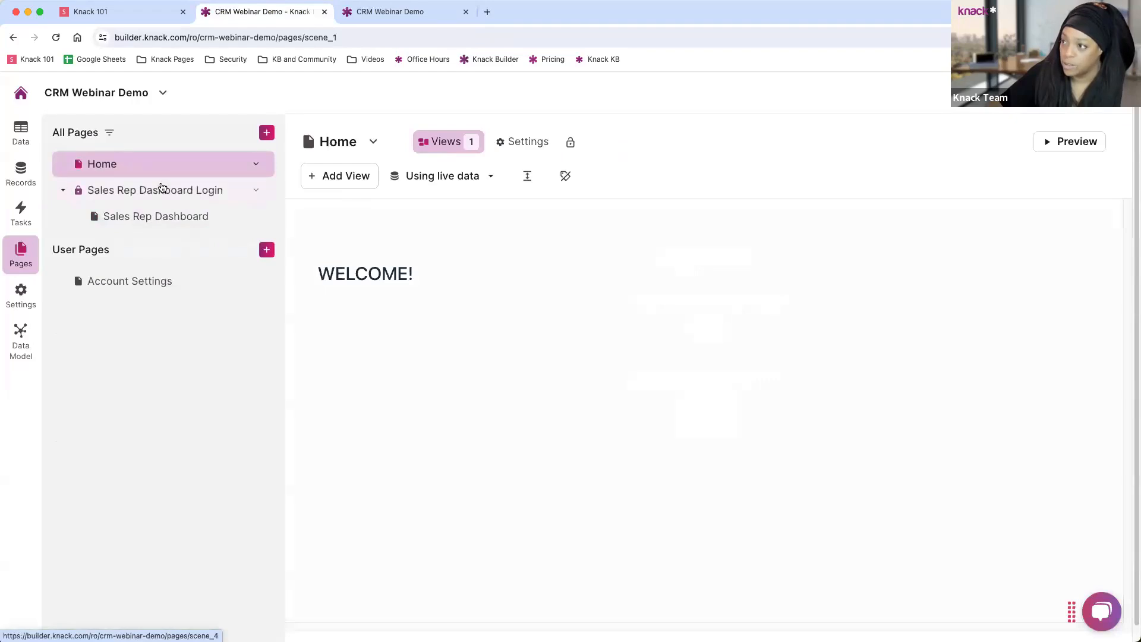
pyautogui.click(100, 191)
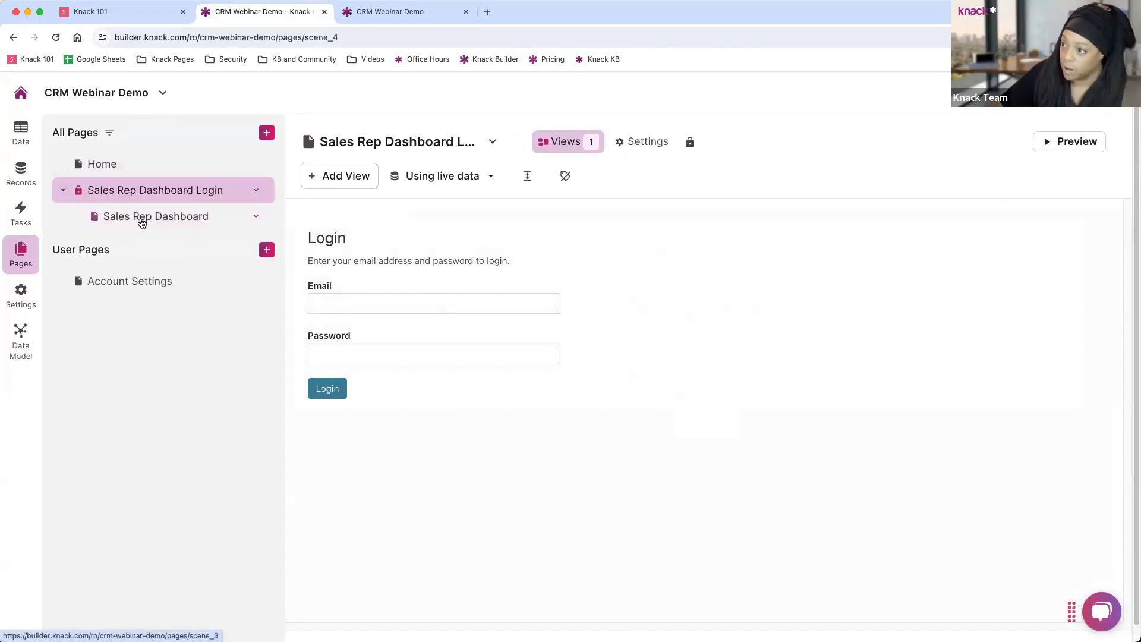
pyautogui.click(140, 218)
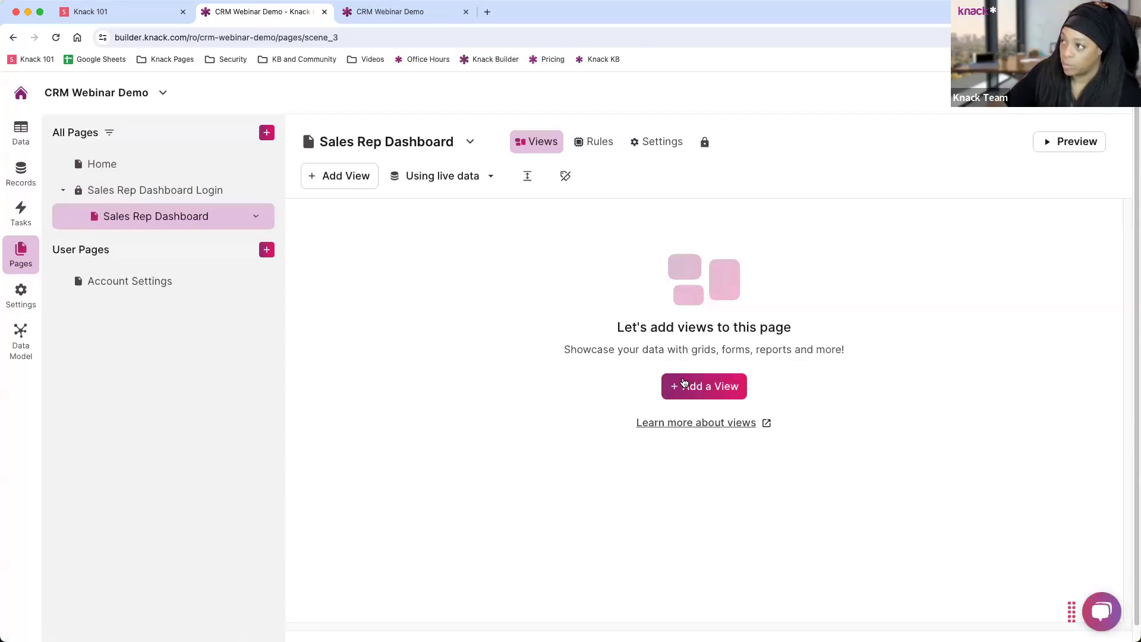
pyautogui.click(386, 11)
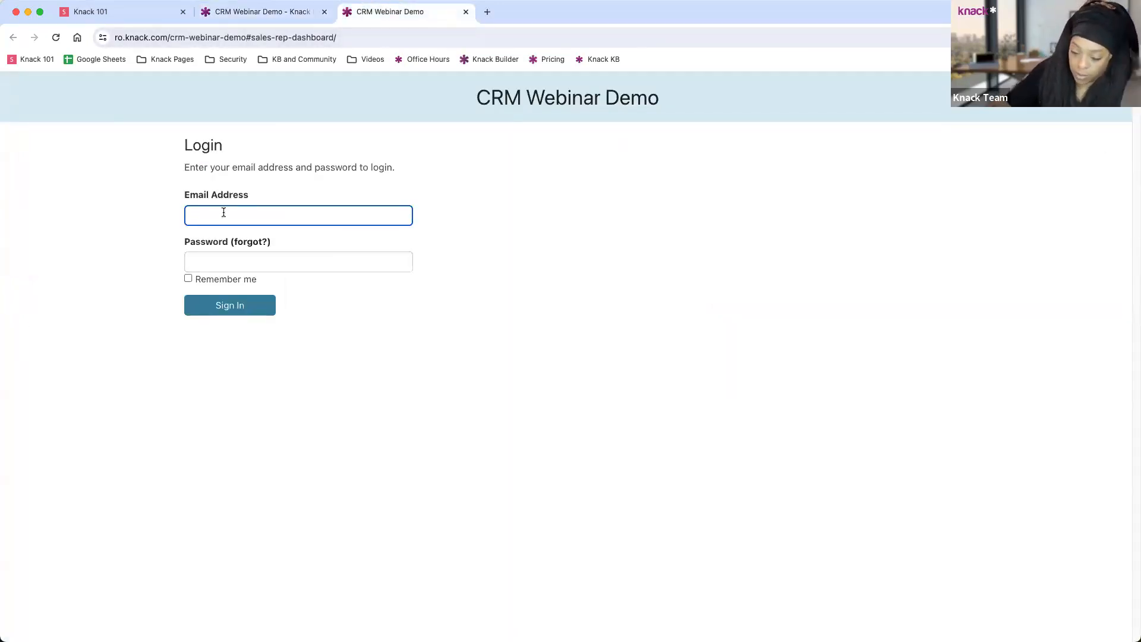
pyautogui.write('salesrep')
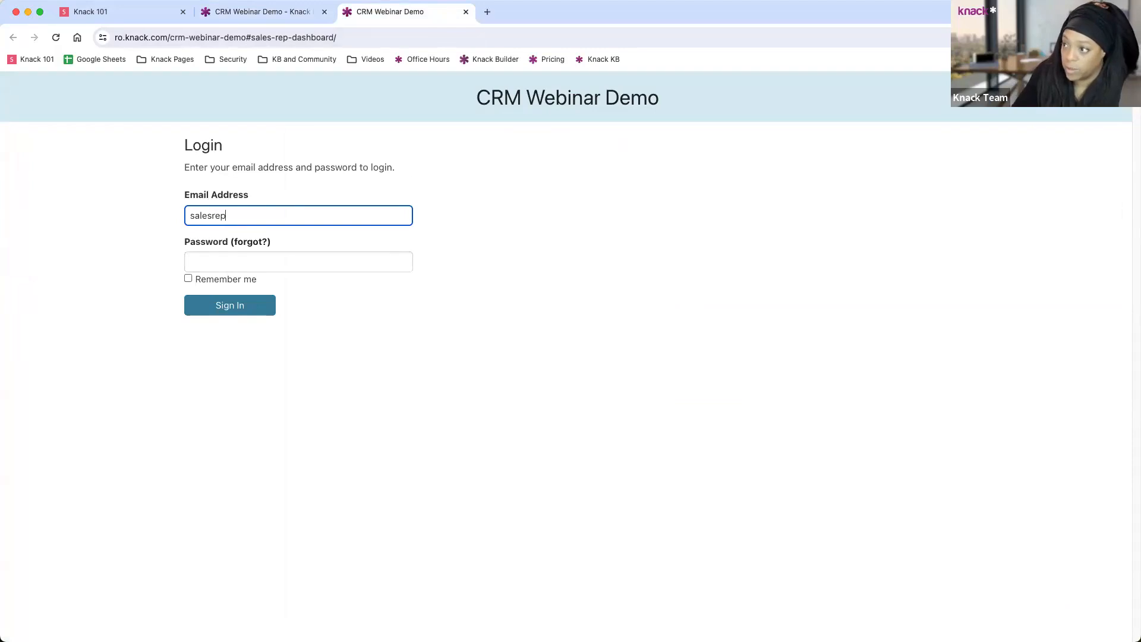
pyautogui.write('@test.com')
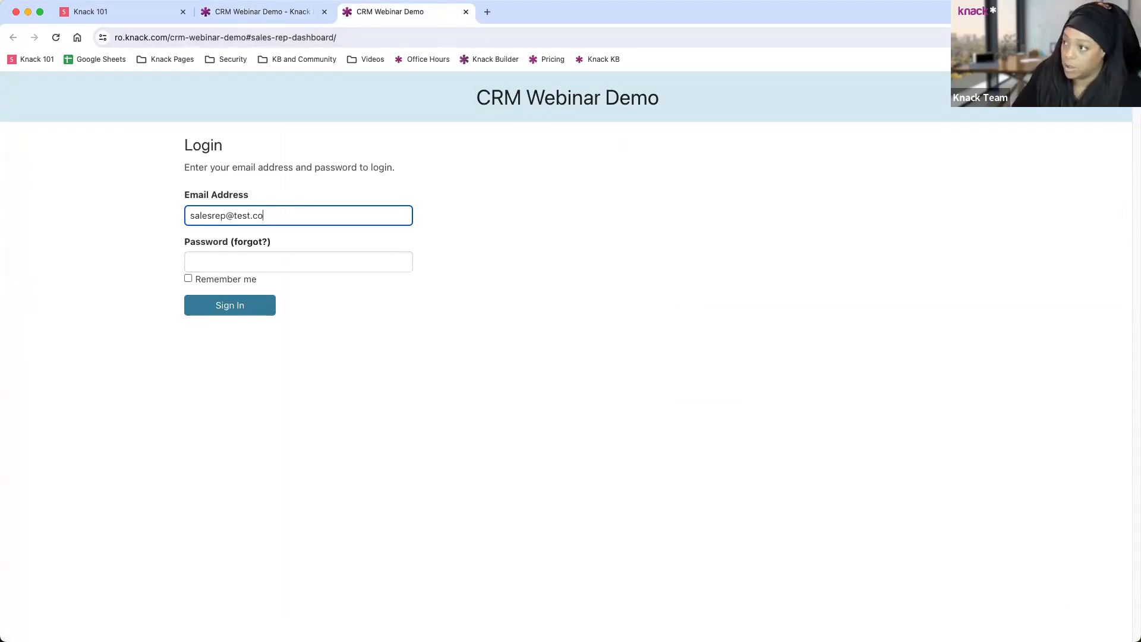
pyautogui.press('Tab')
pyautogui.write('test')
pyautogui.press('Return')
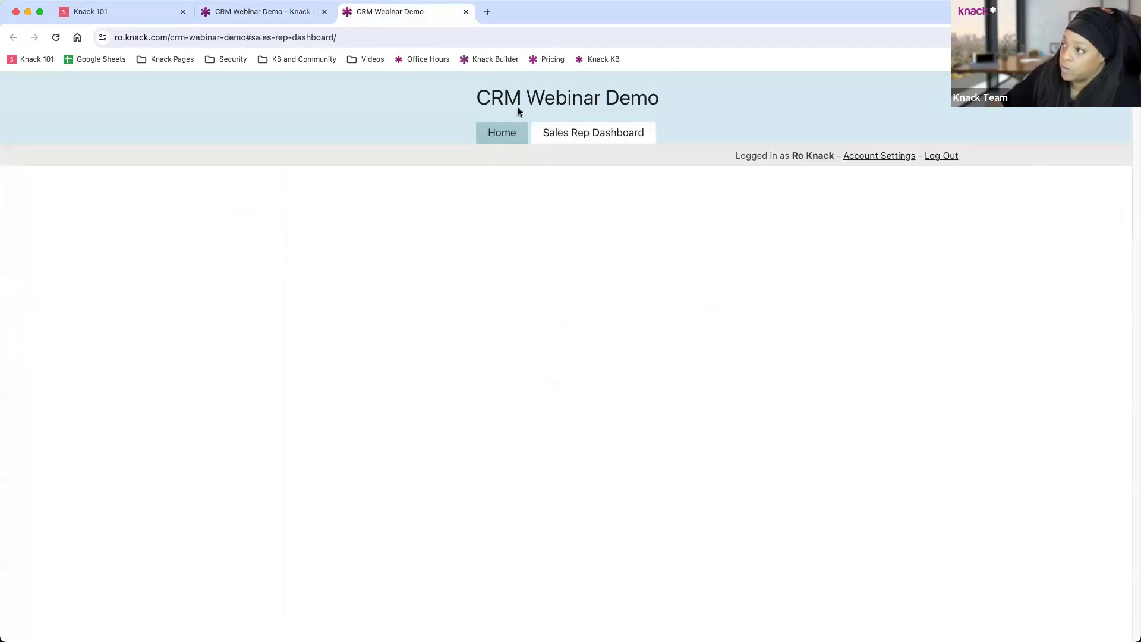
pyautogui.click(498, 134)
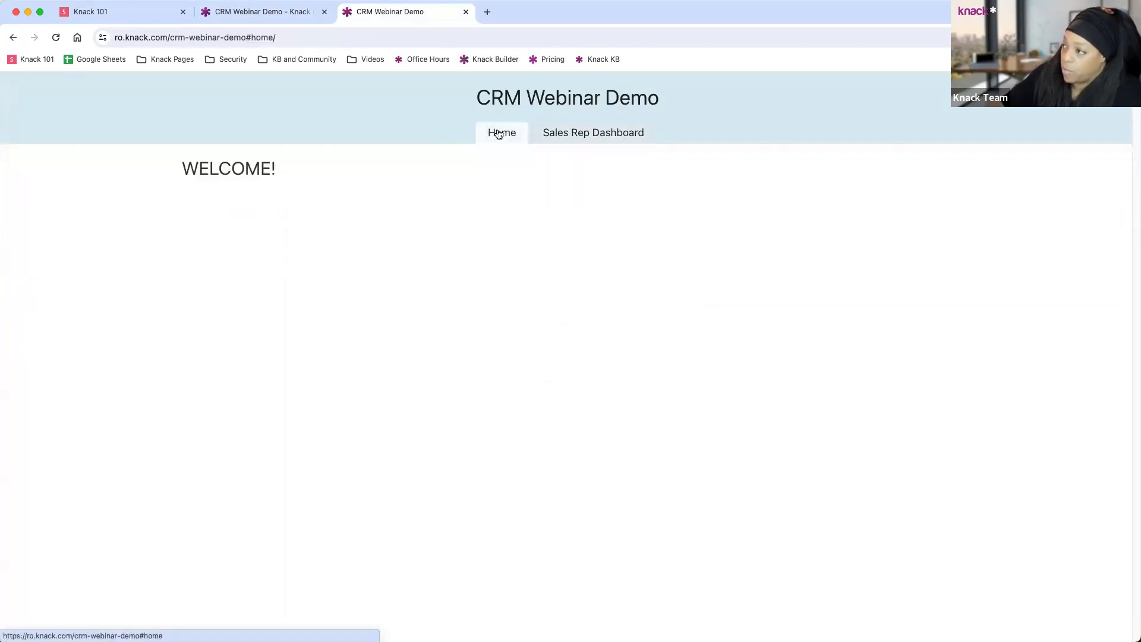
pyautogui.click(578, 135)
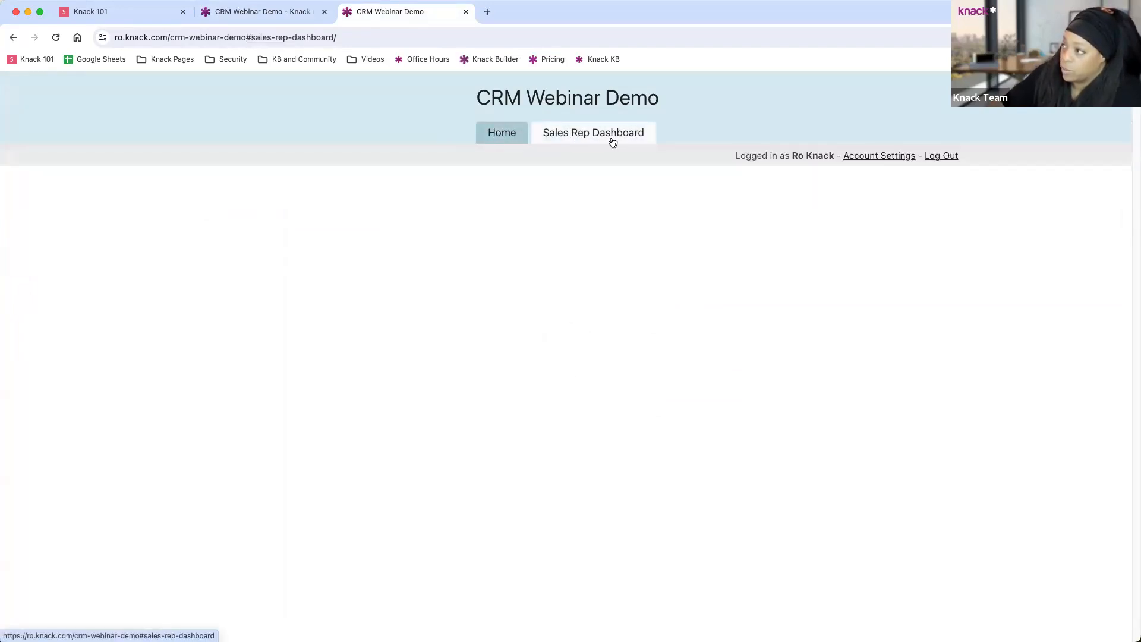
pyautogui.click(509, 138)
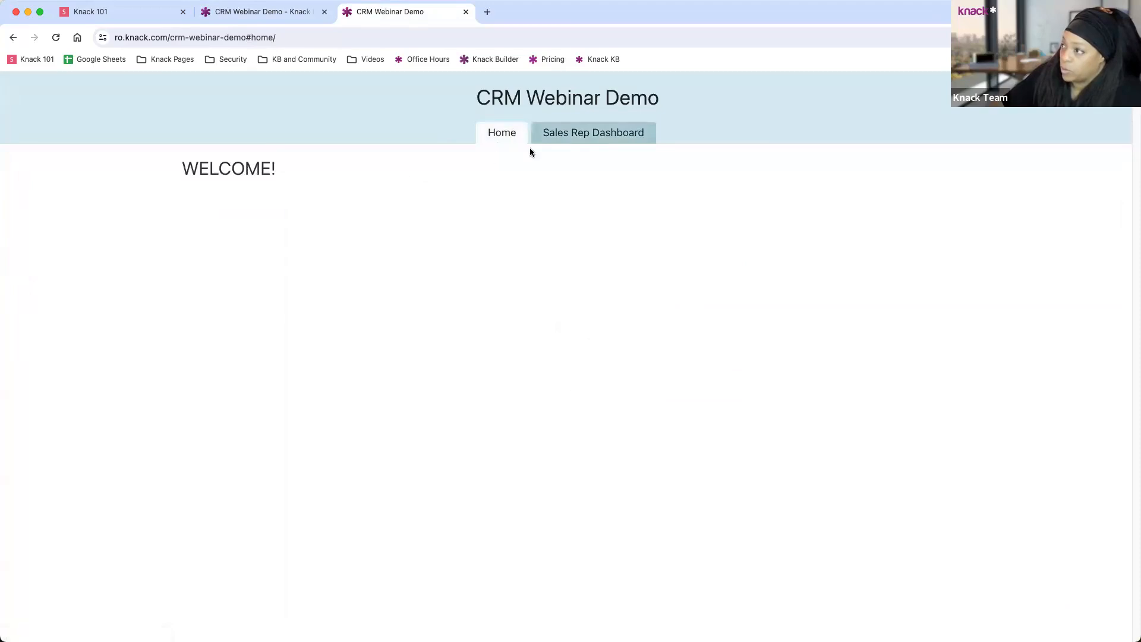
pyautogui.click(578, 142)
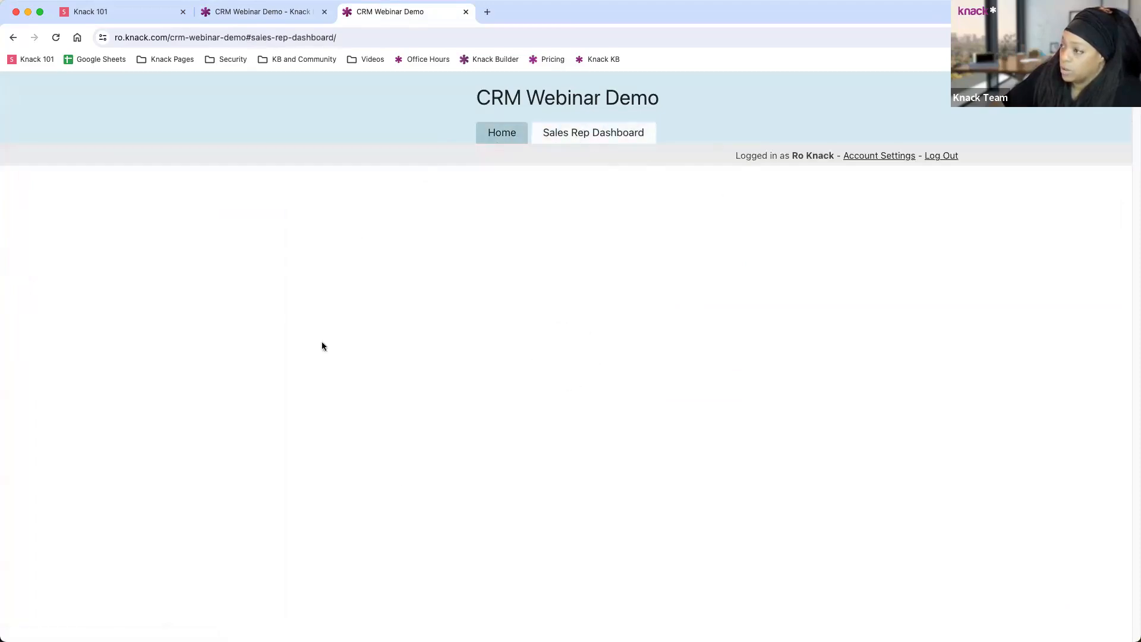
pyautogui.click(277, 17)
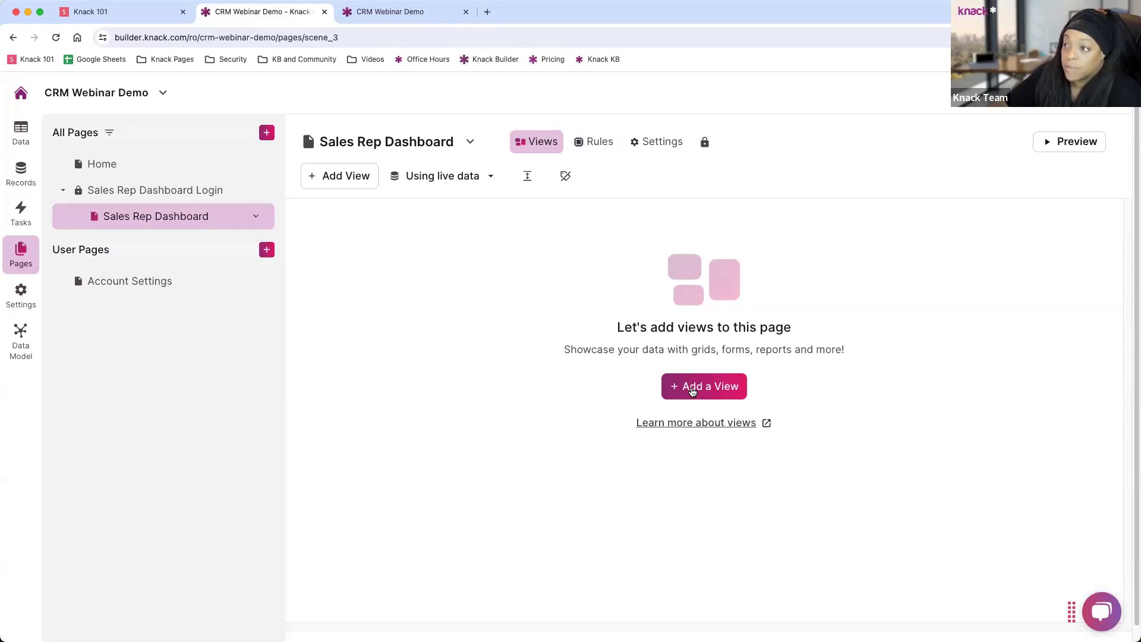
# Start a Contacts grid limited to contacts connected to the logged-in Sales Rep.
pyautogui.click(693, 391)
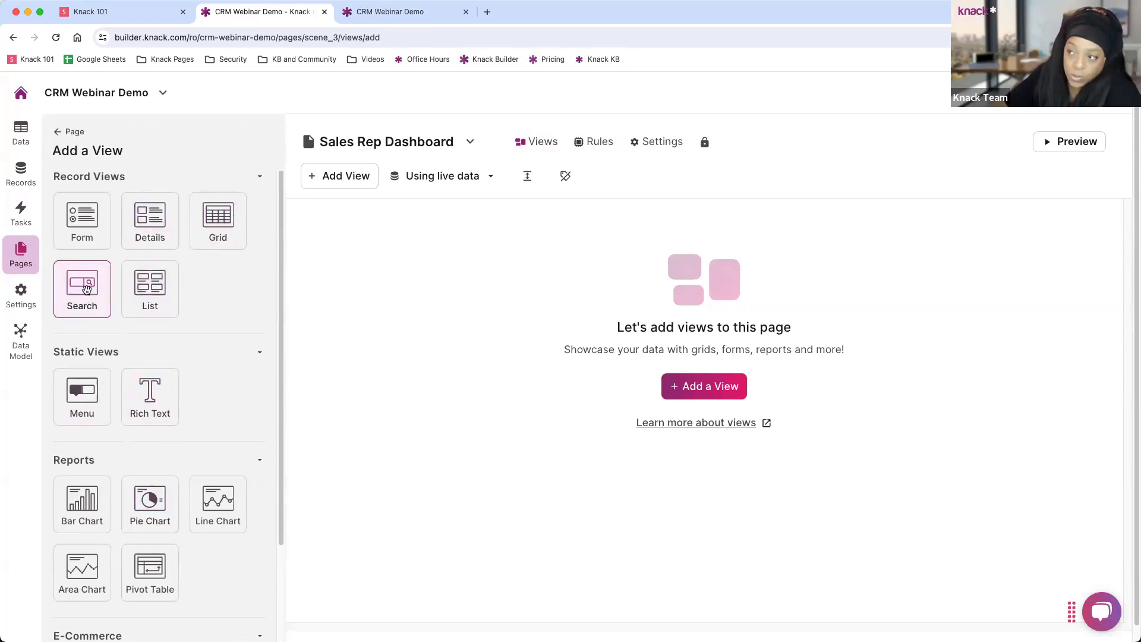
pyautogui.click(218, 211)
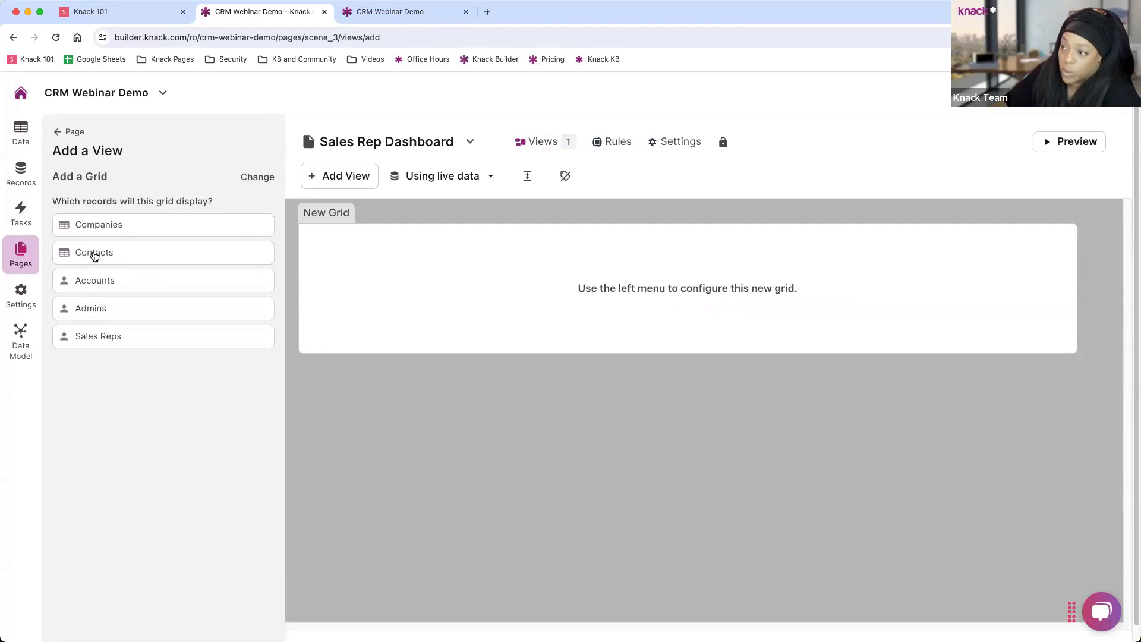
pyautogui.click(94, 254)
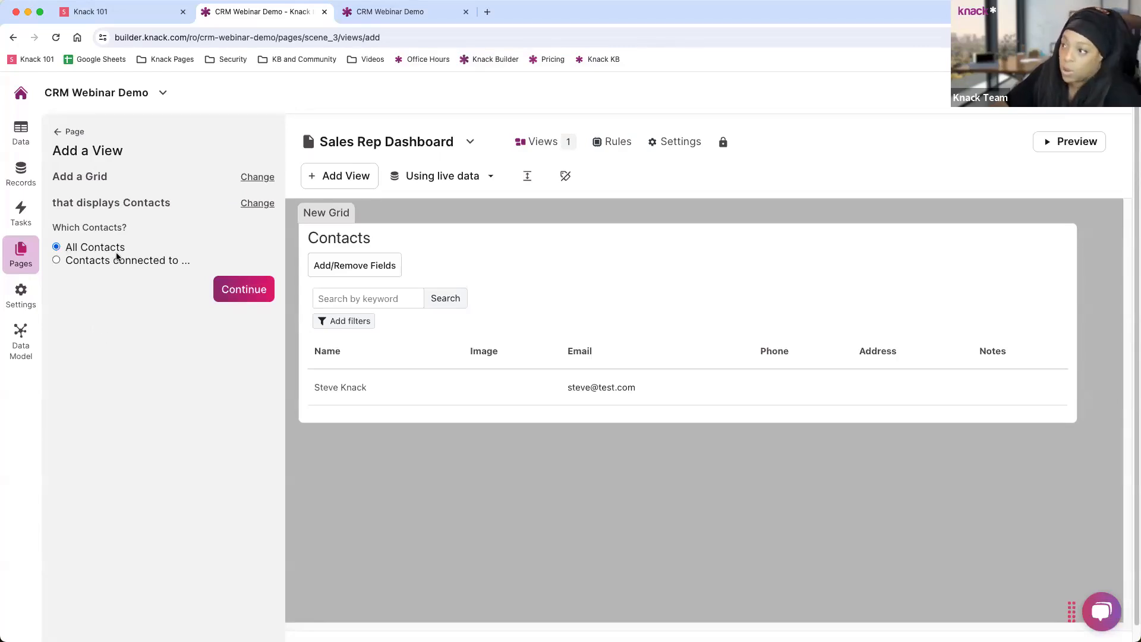
pyautogui.click(71, 263)
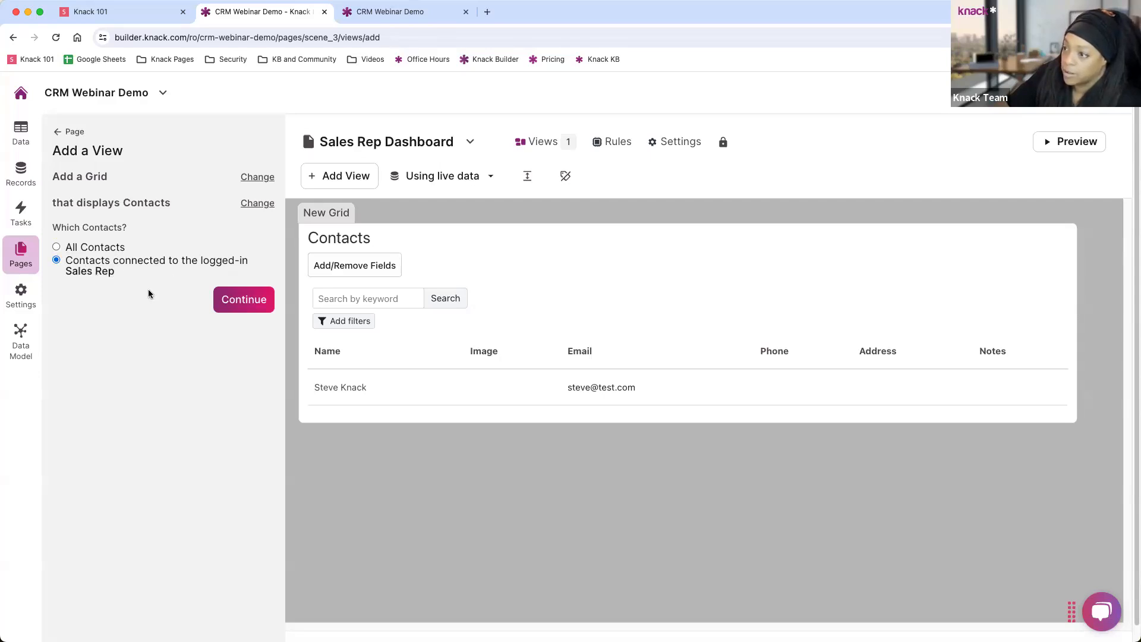
pyautogui.click(236, 302)
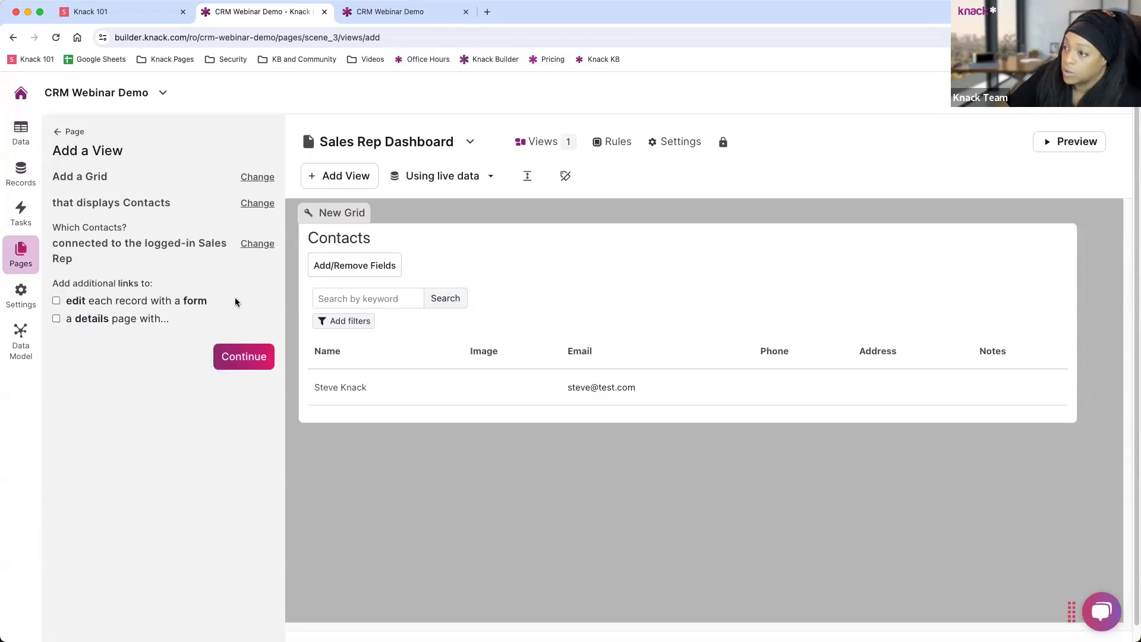
# Include edit and view-details links for each contact and create the grid.
pyautogui.click(56, 287)
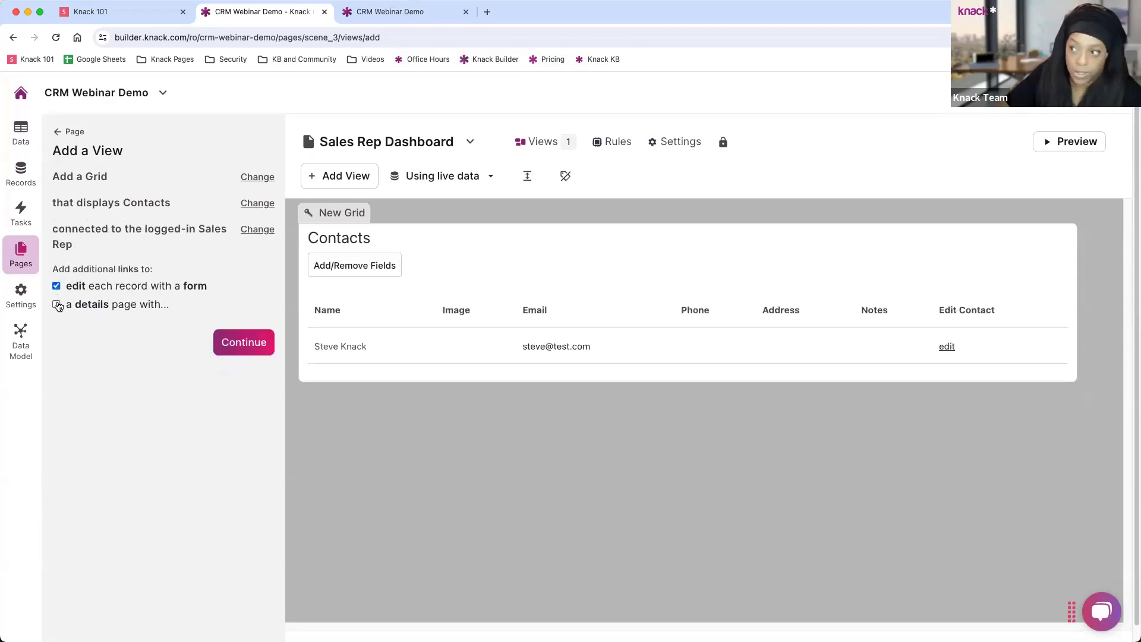
pyautogui.click(56, 287)
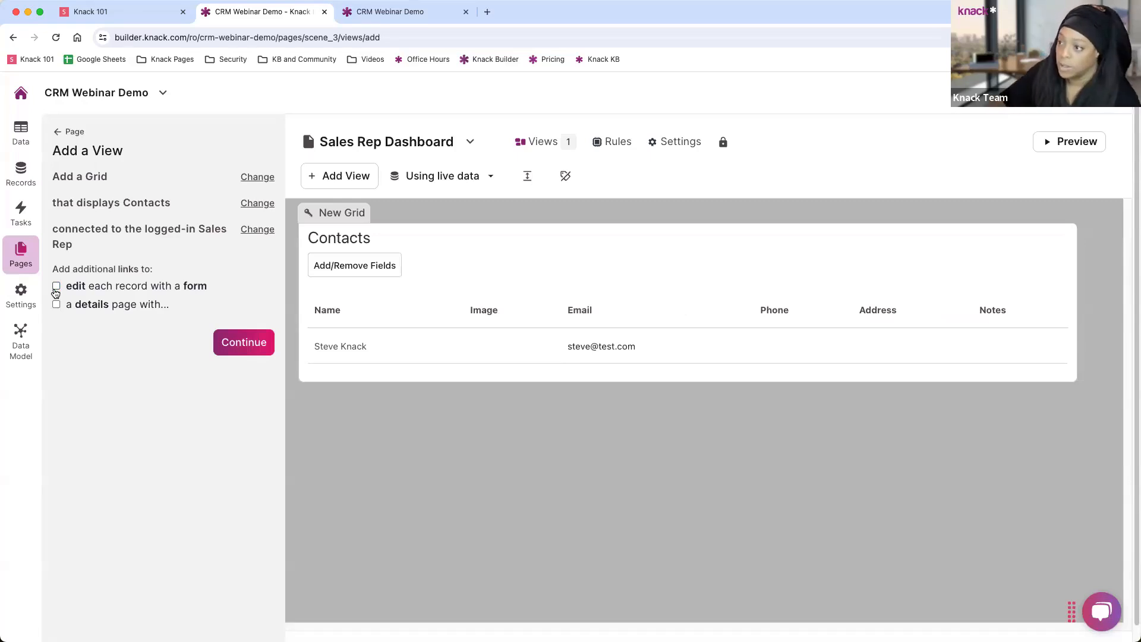
pyautogui.click(56, 287)
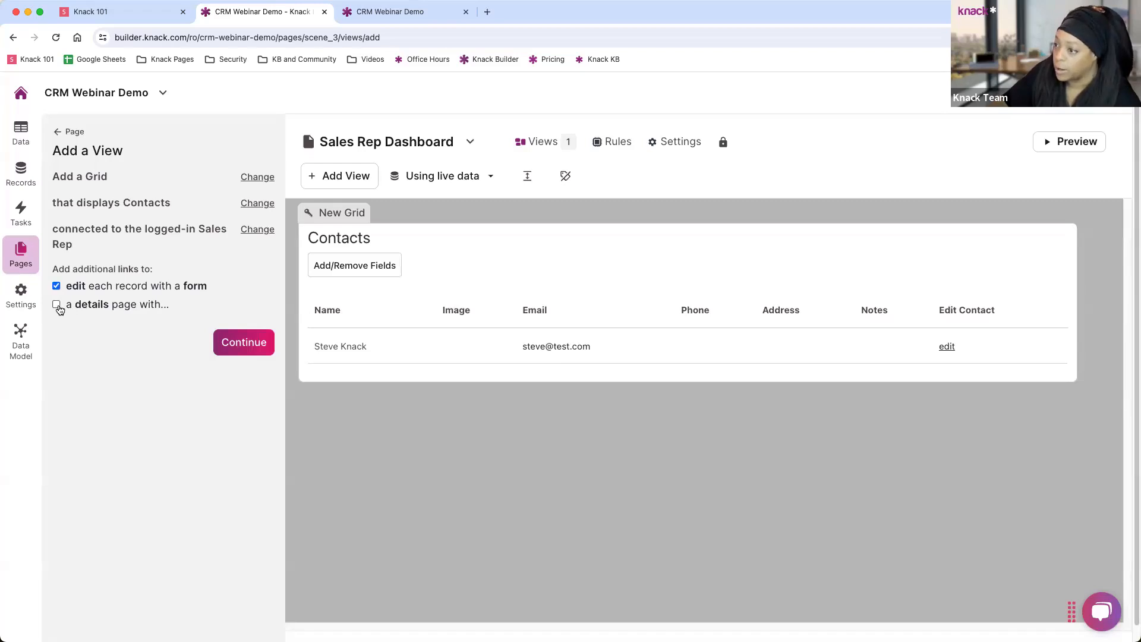
pyautogui.click(57, 306)
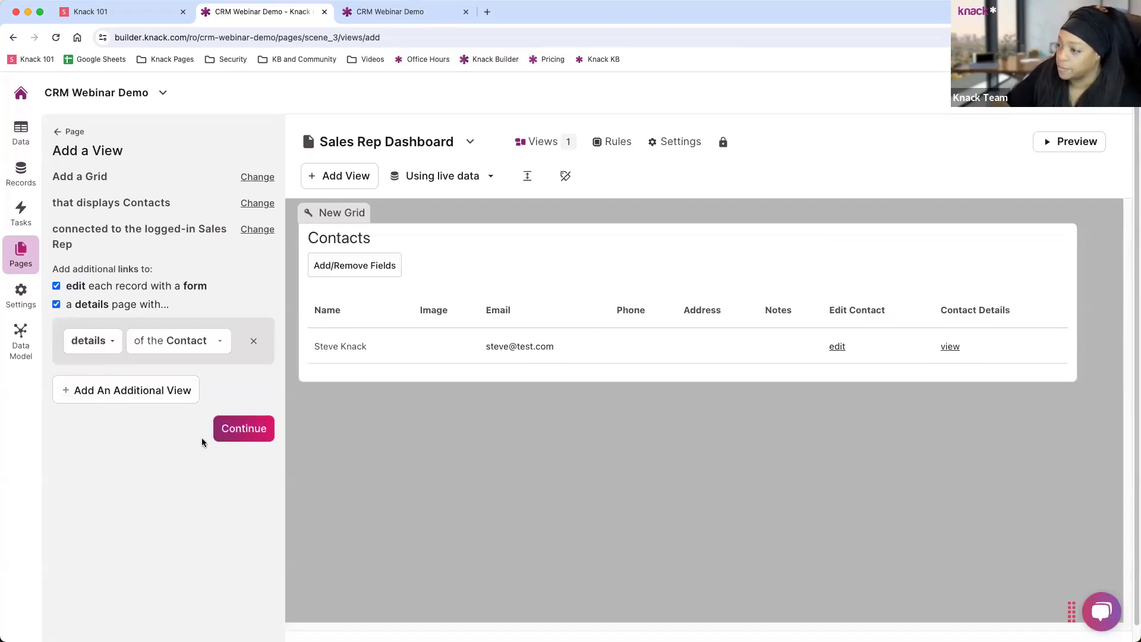
pyautogui.click(252, 431)
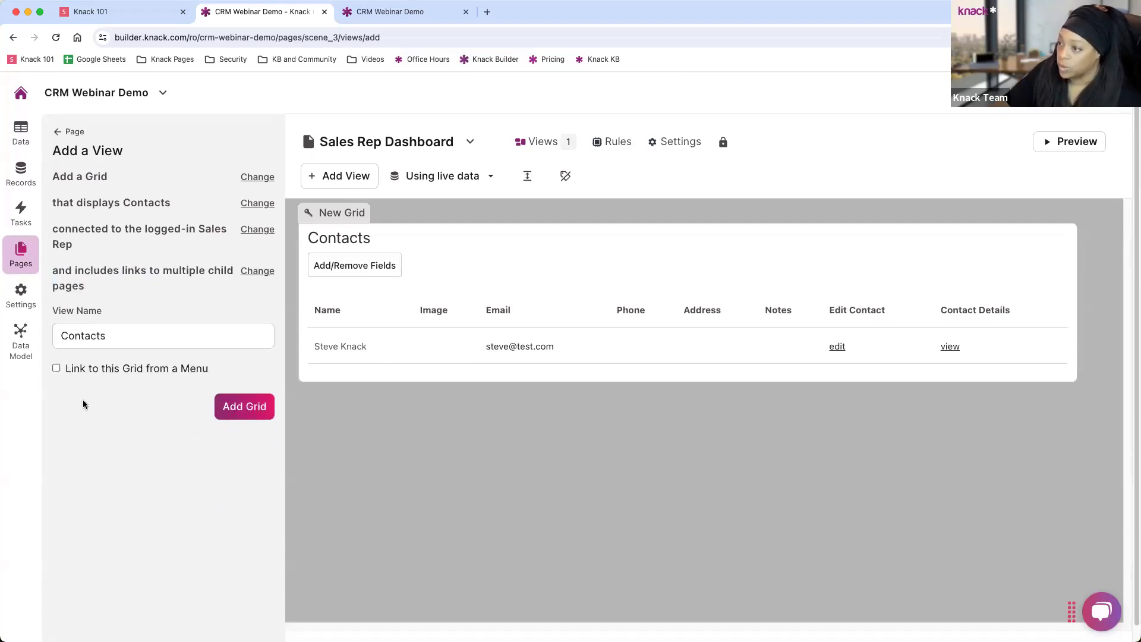
pyautogui.click(238, 414)
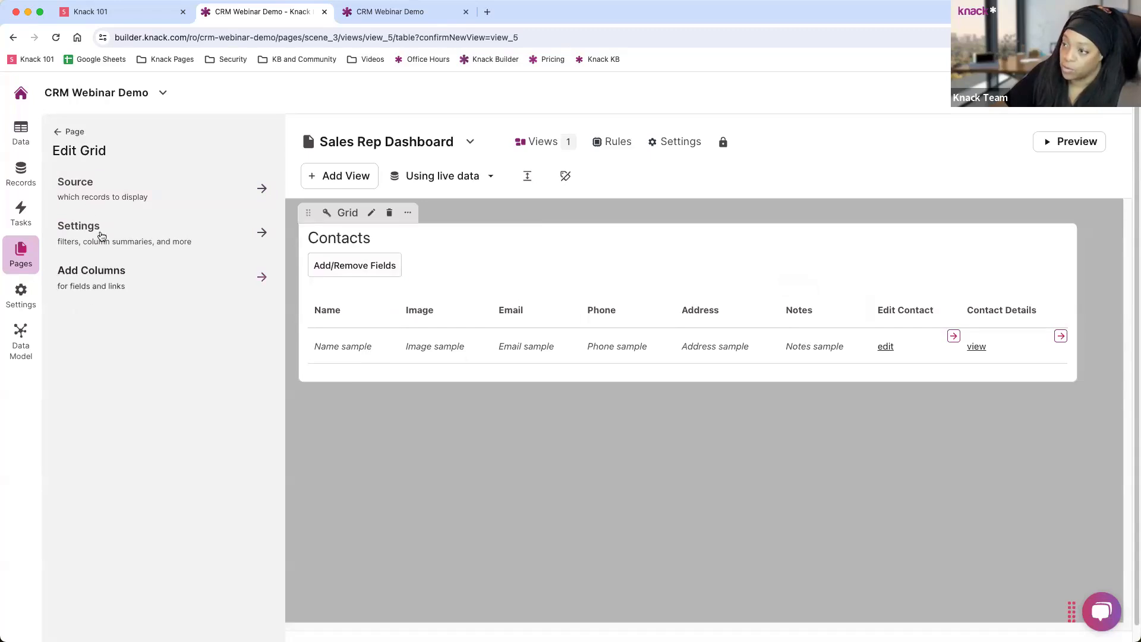
# Add a filter to the grid's data source, trying Company, Sales Rep, then Name as its field.
pyautogui.click(104, 194)
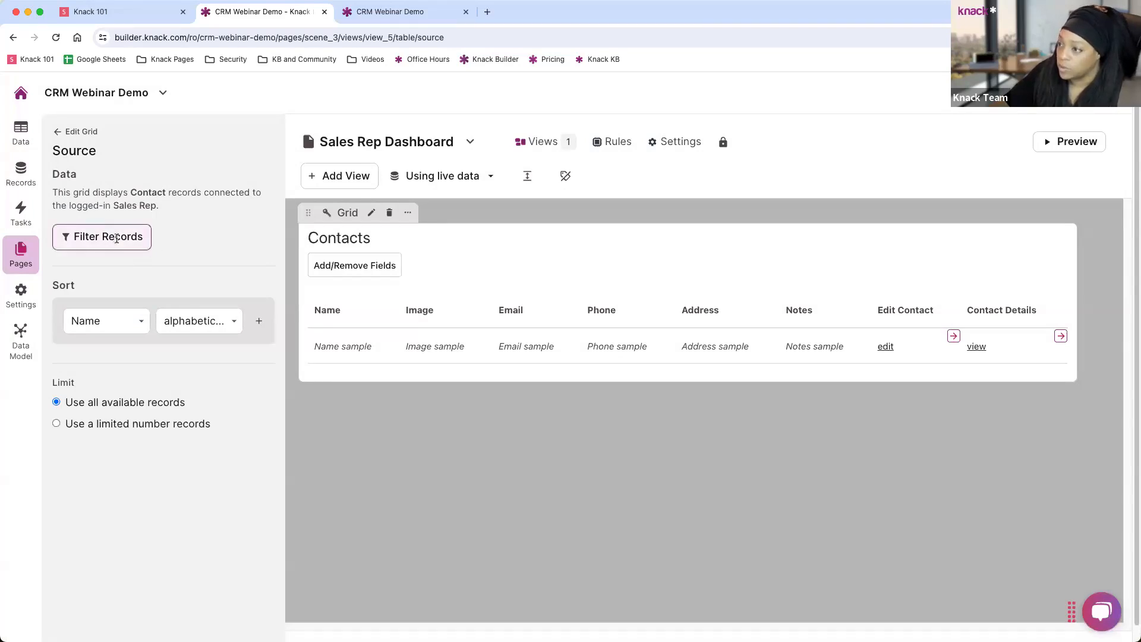
pyautogui.click(116, 239)
pyautogui.click(119, 276)
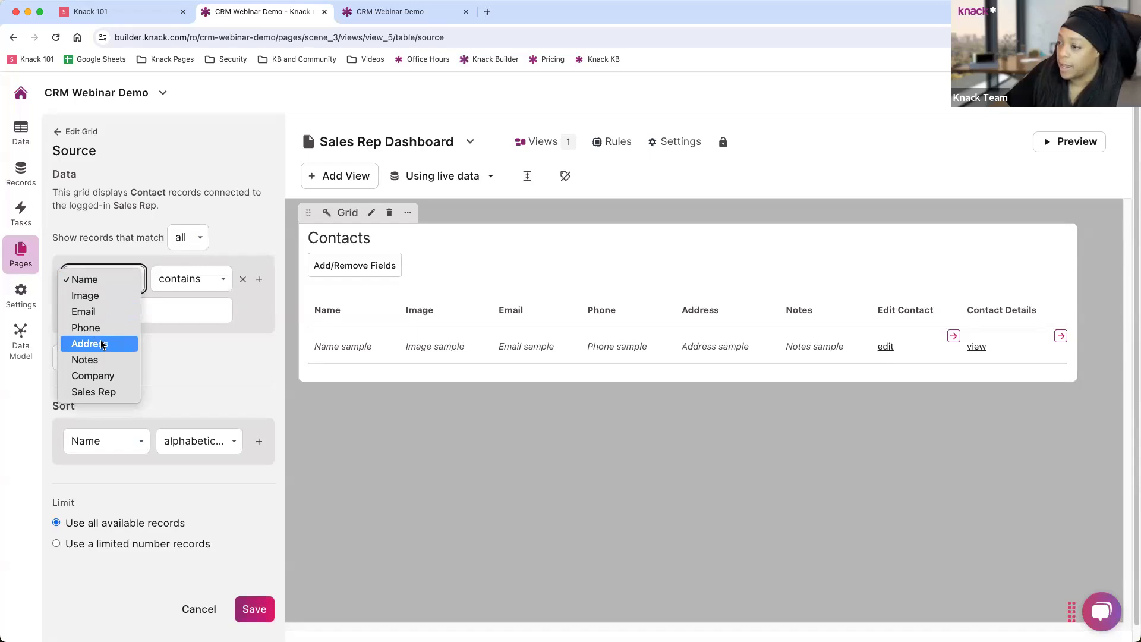
pyautogui.click(92, 376)
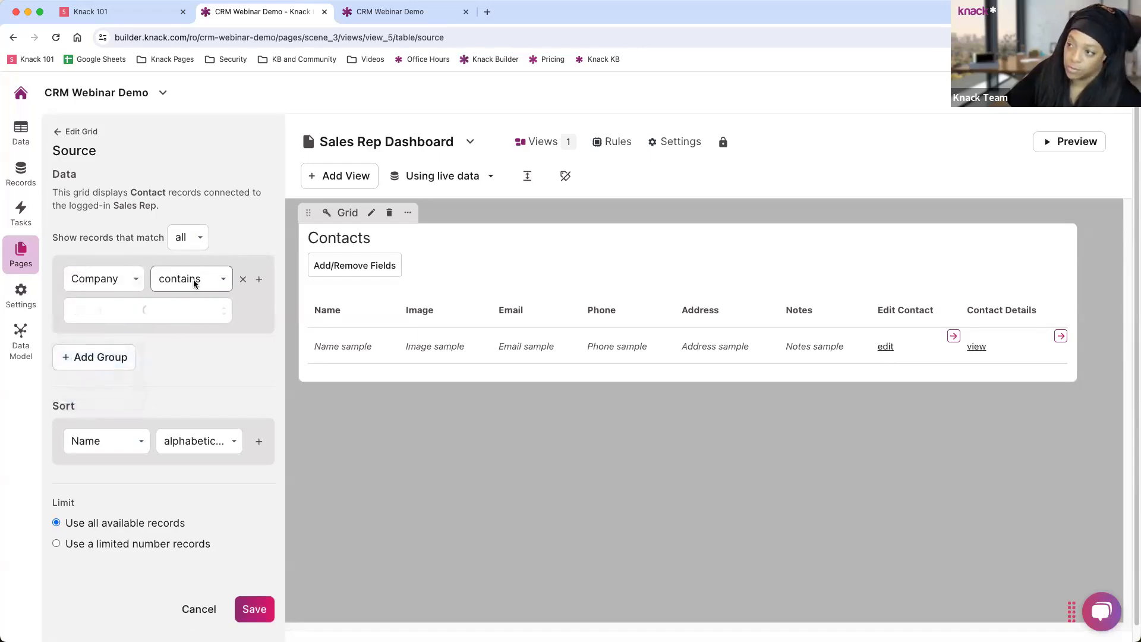
pyautogui.click(193, 281)
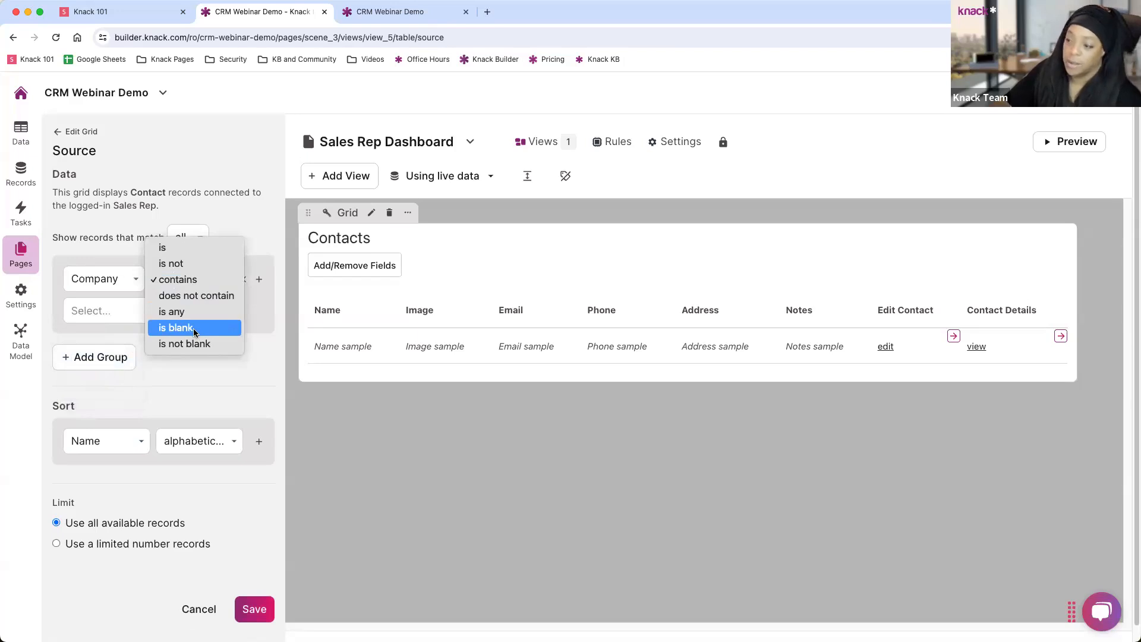
pyautogui.click(120, 280)
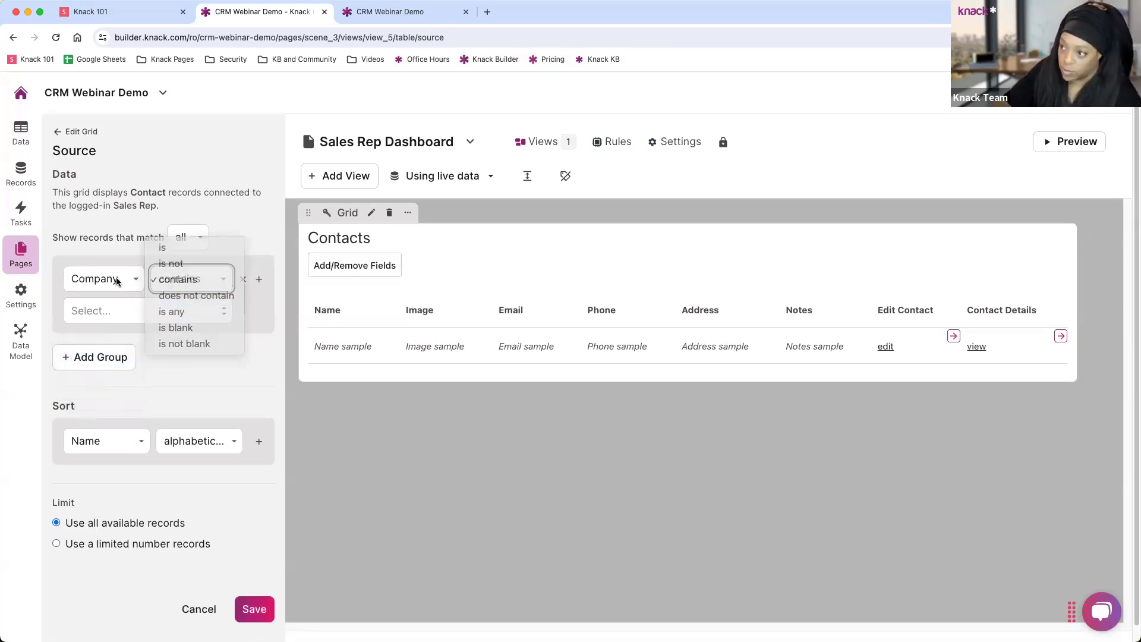
pyautogui.click(118, 281)
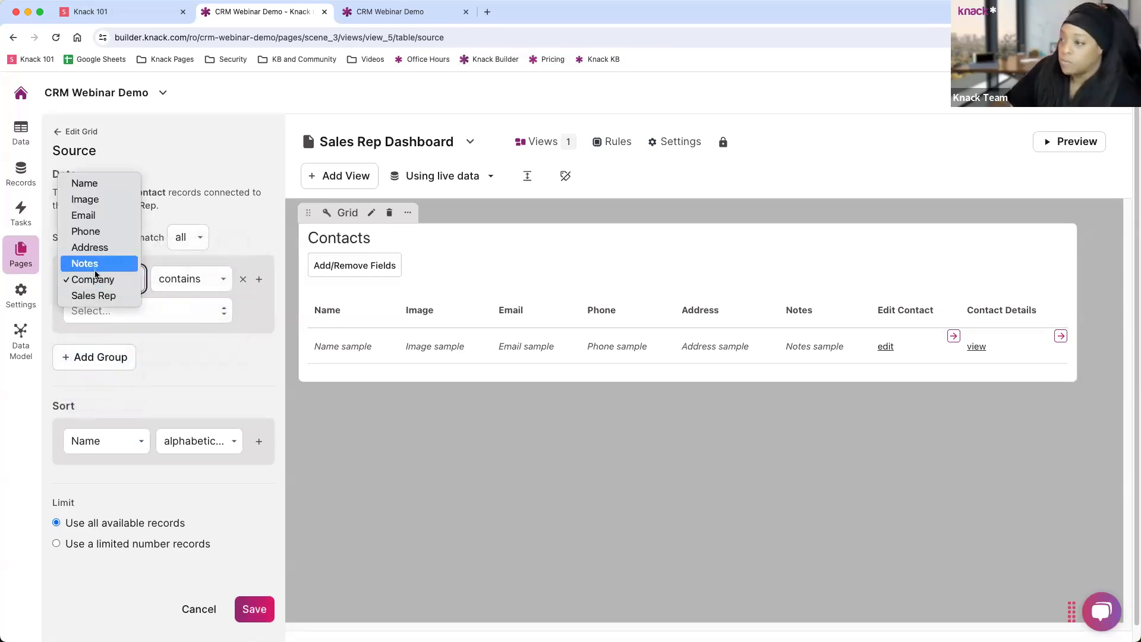
pyautogui.click(102, 297)
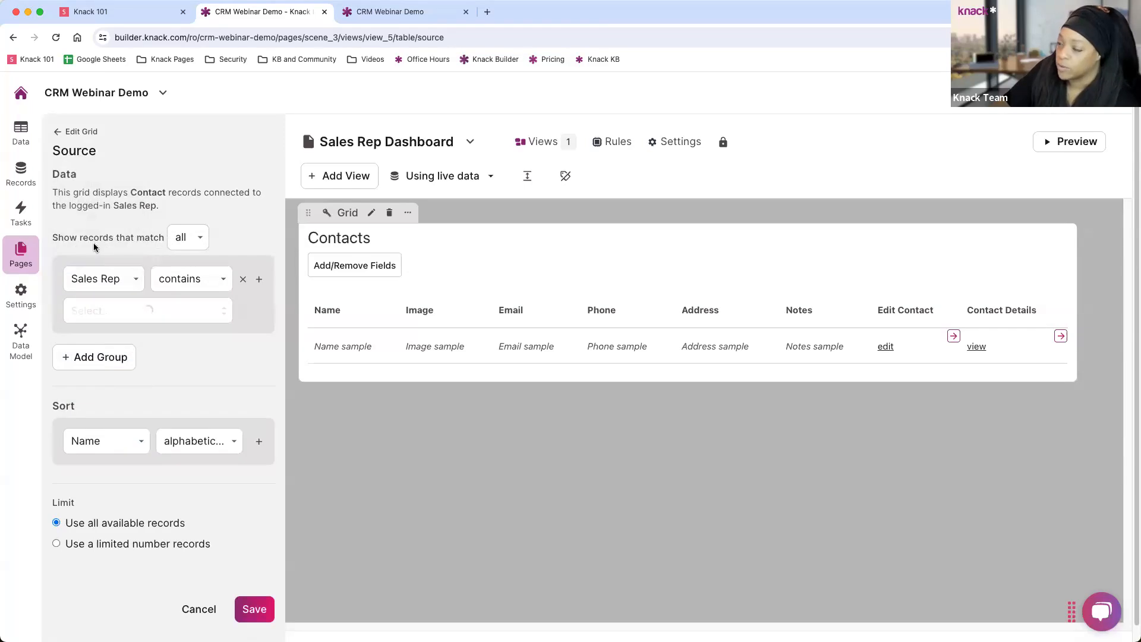
pyautogui.click(107, 283)
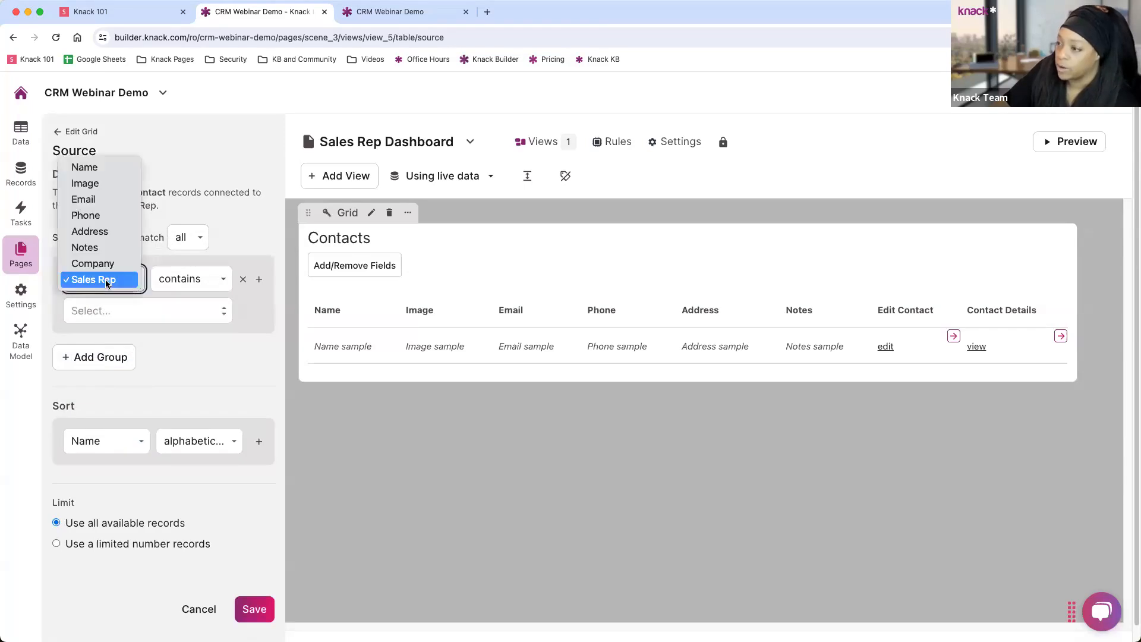
pyautogui.click(89, 168)
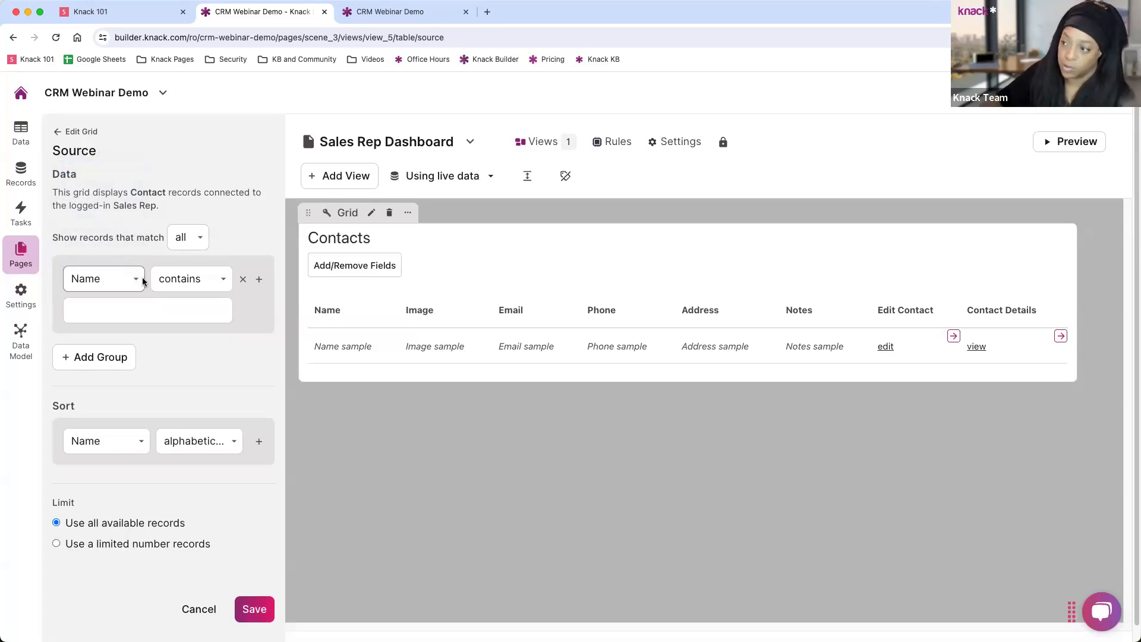
# Delete the Name filter condition and return to the grid's main edit options.
pyautogui.click(128, 285)
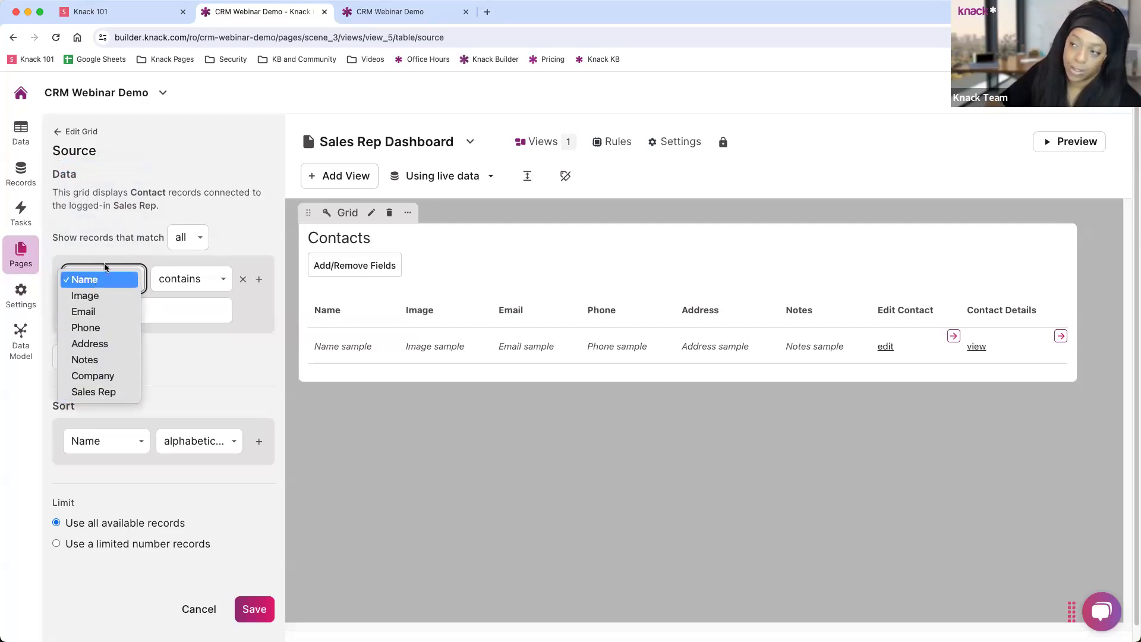
pyautogui.click(231, 334)
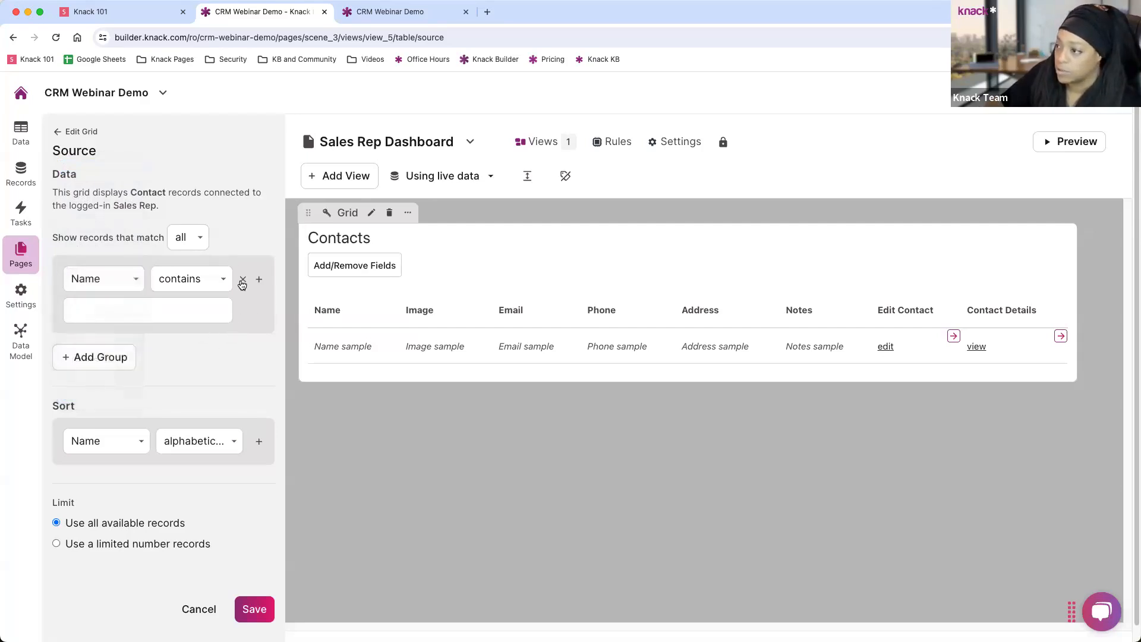
pyautogui.click(243, 279)
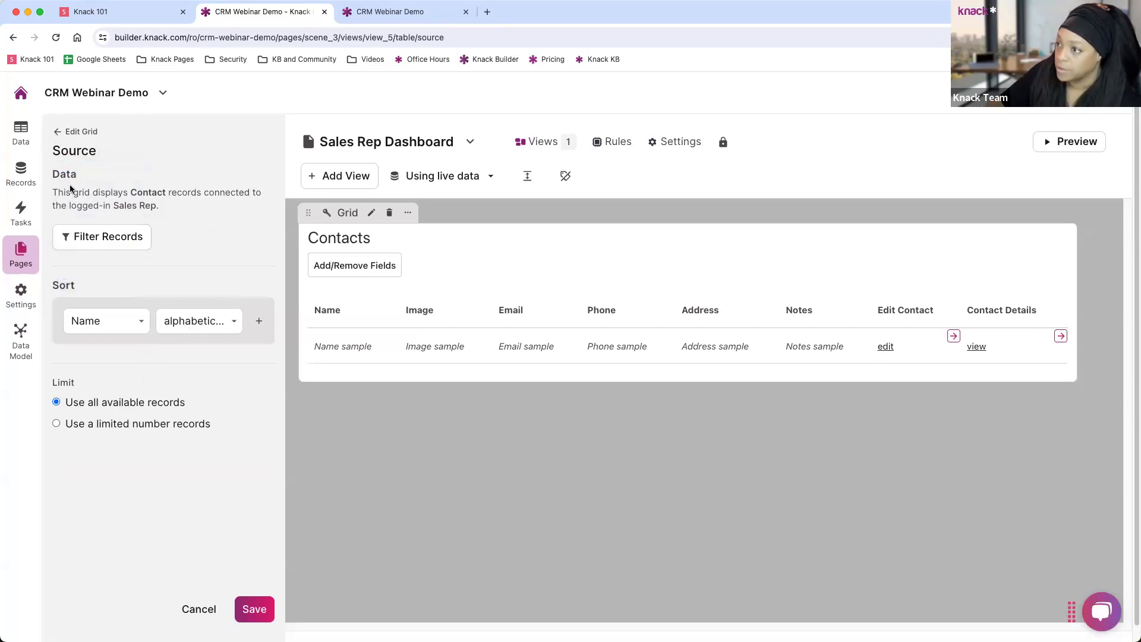
pyautogui.moveTo(55, 190); pyautogui.dragTo(181, 210)
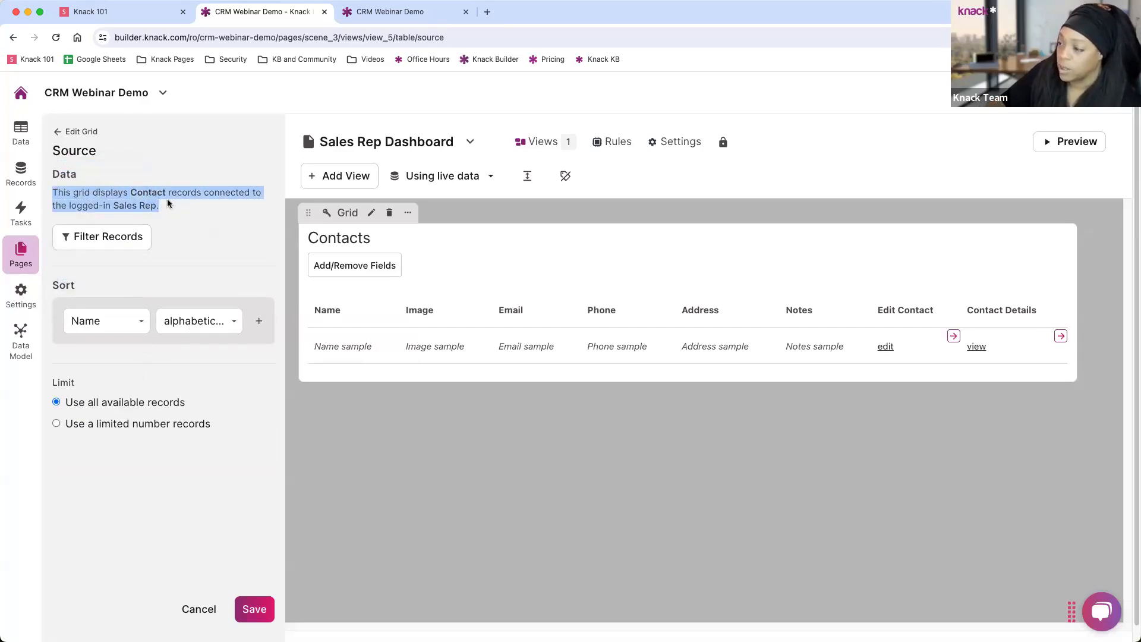
pyautogui.click(58, 138)
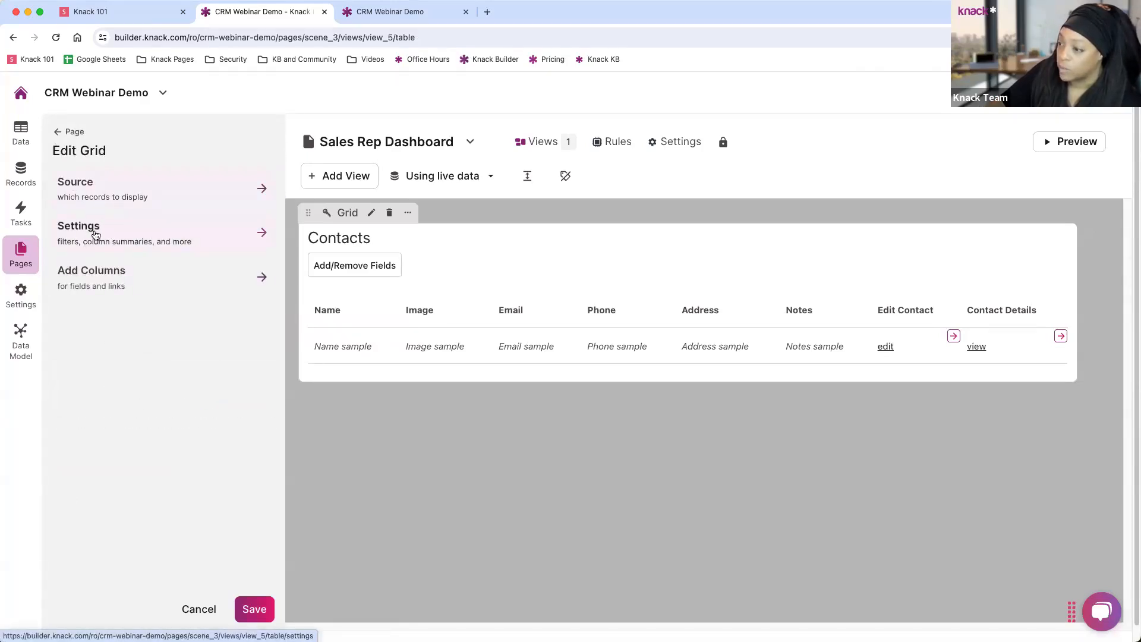
# Turn on keyword search and record exporting in the Contacts grid settings and save.
pyautogui.click(95, 236)
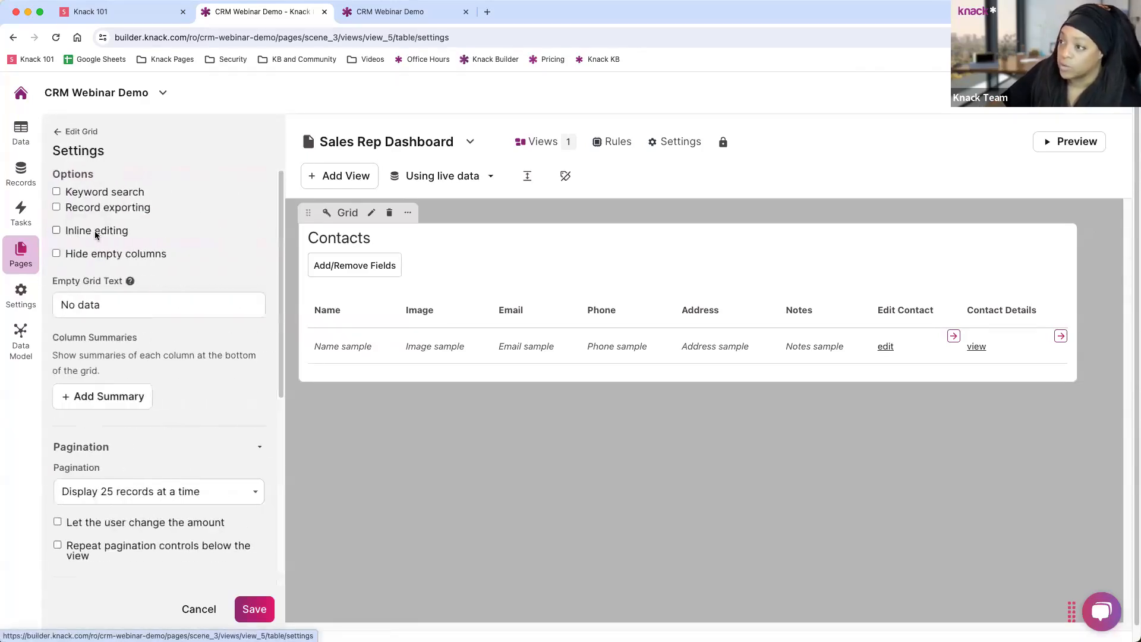
pyautogui.click(57, 191)
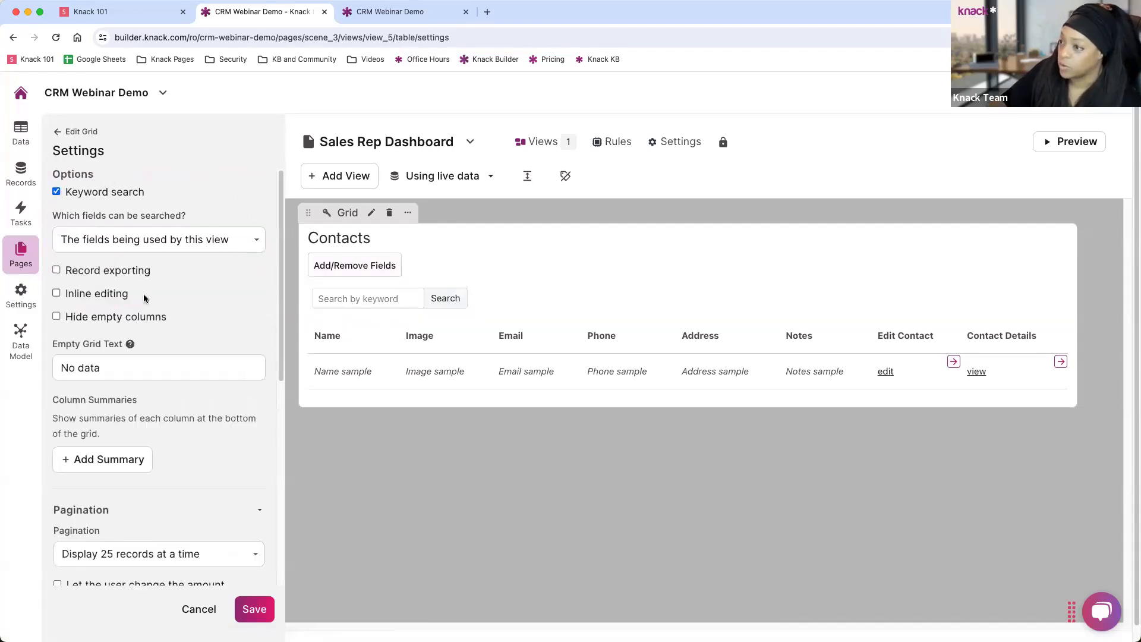
pyautogui.click(56, 271)
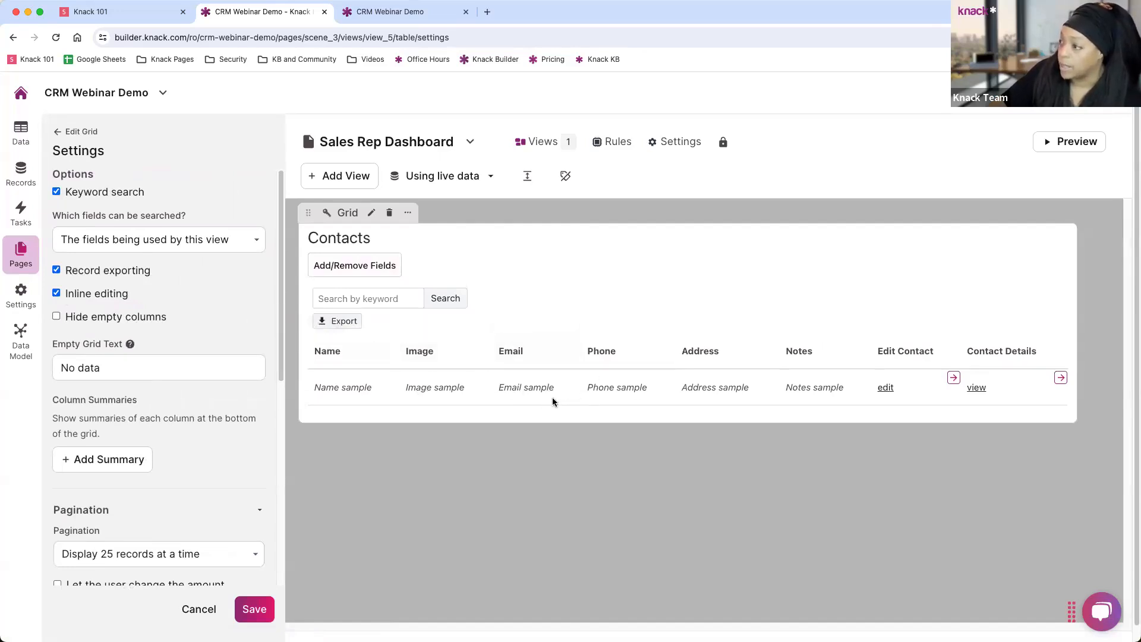
pyautogui.scroll(-5, 166, 368)
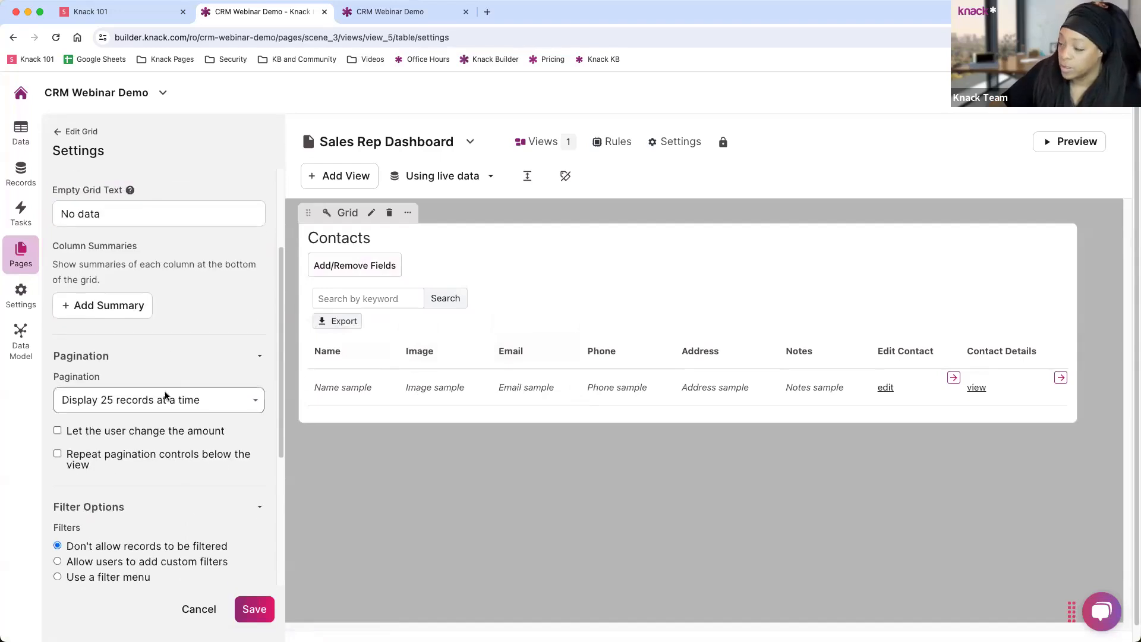
pyautogui.scroll(-9, 165, 395)
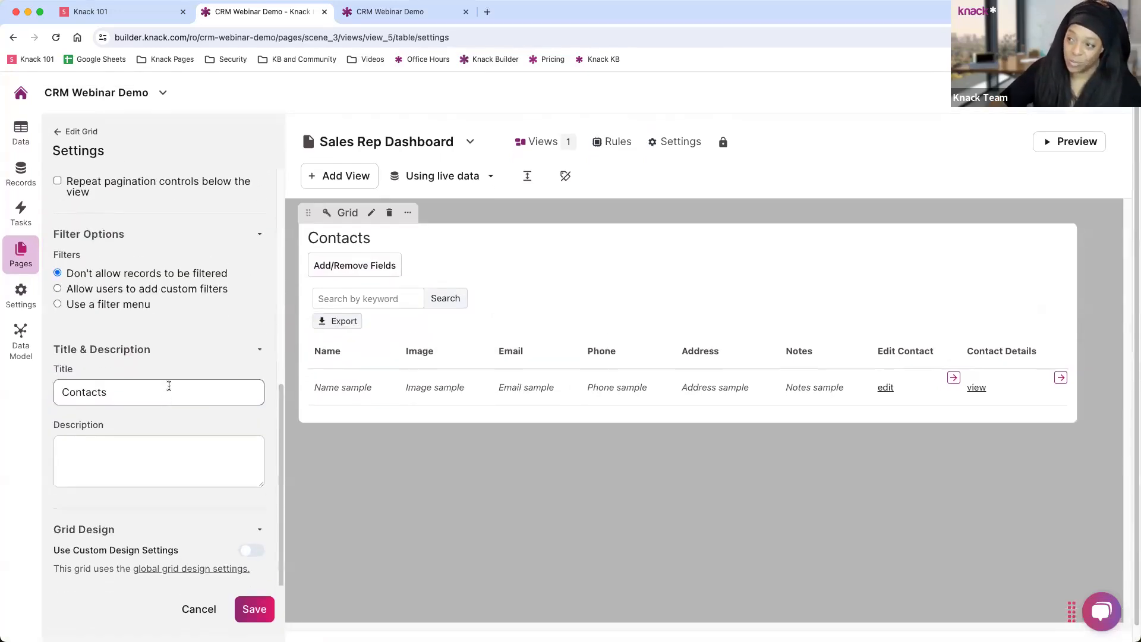
pyautogui.scroll(9, 169, 386)
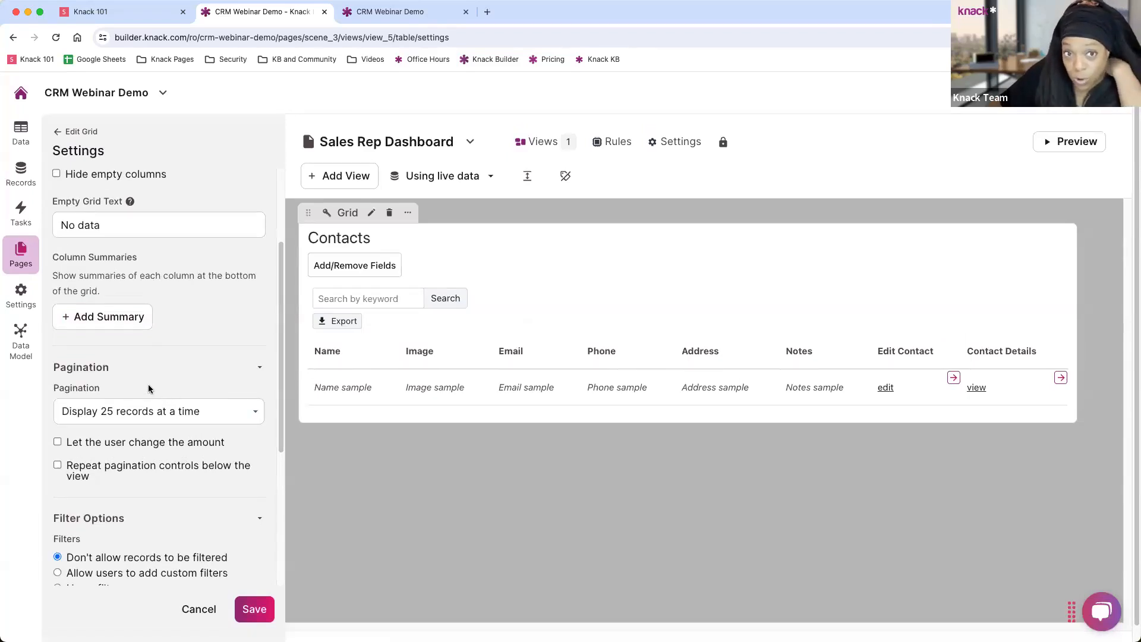
pyautogui.scroll(5, 160, 357)
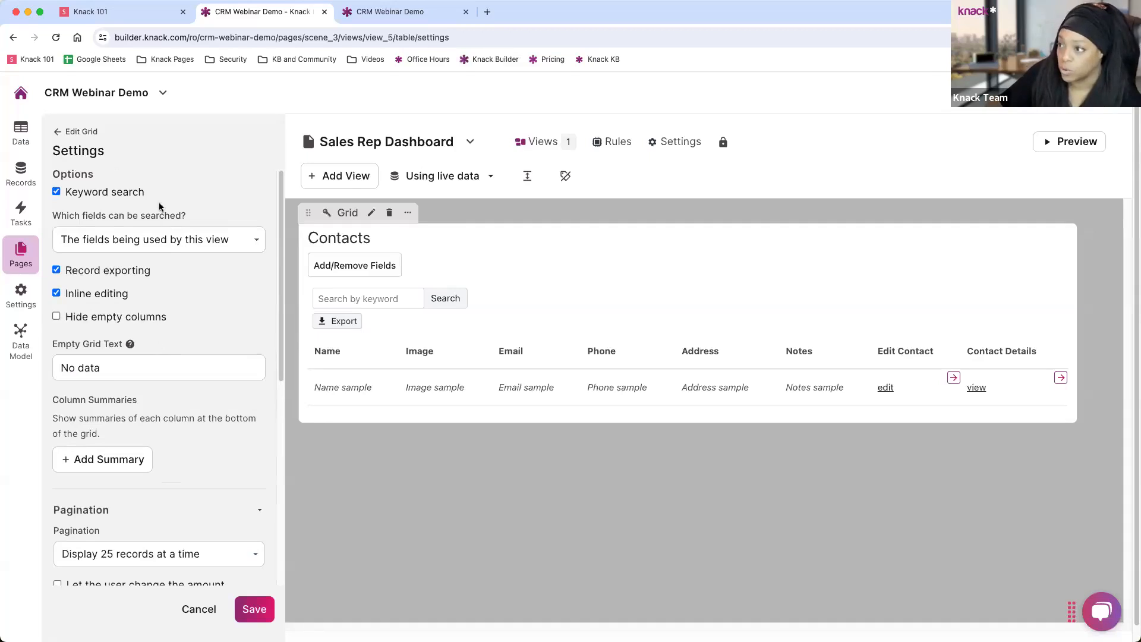
pyautogui.click(251, 609)
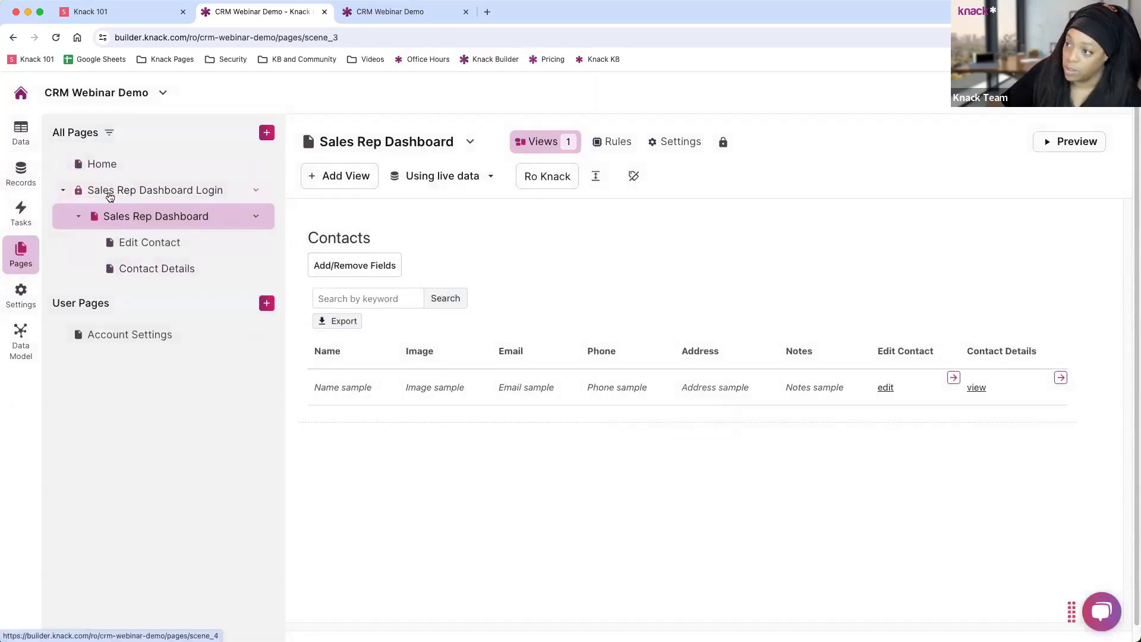
# Review the Login, Dashboard, Edit Contact and Contact Details pages, ending on the Sales Rep Dashboard.
pyautogui.click(110, 196)
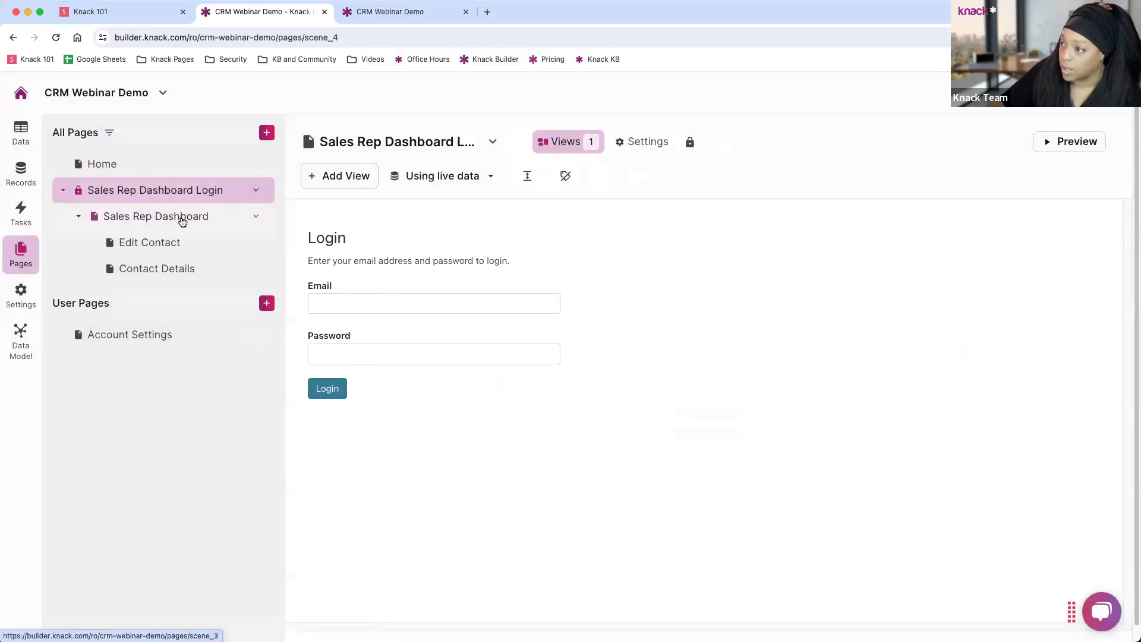
pyautogui.click(181, 220)
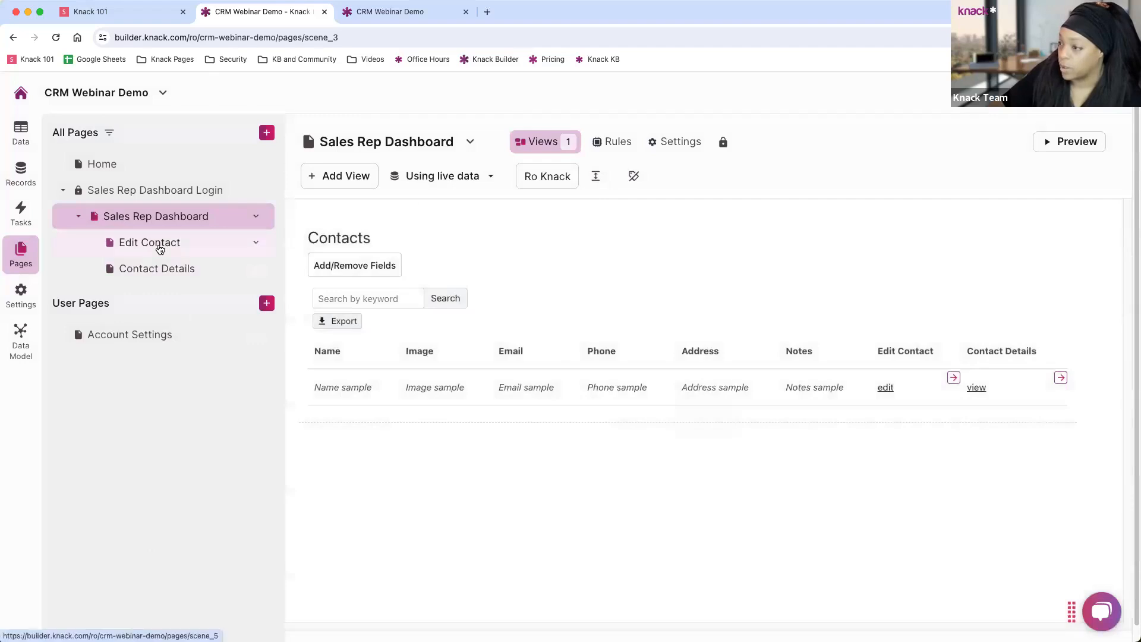
pyautogui.click(160, 248)
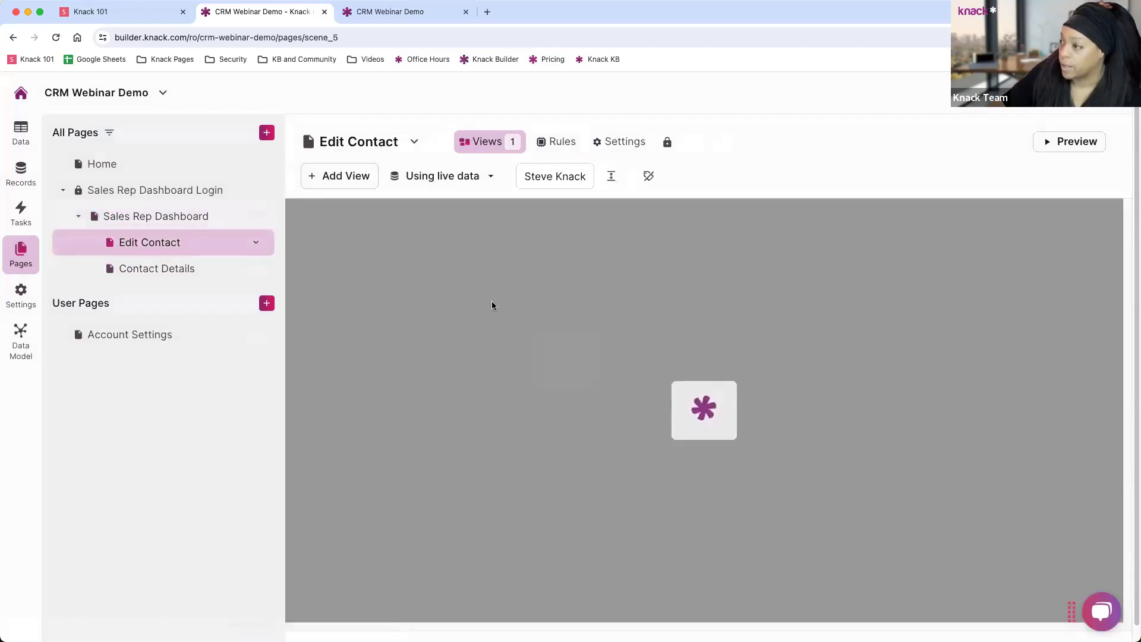
pyautogui.scroll(-5, 553, 363)
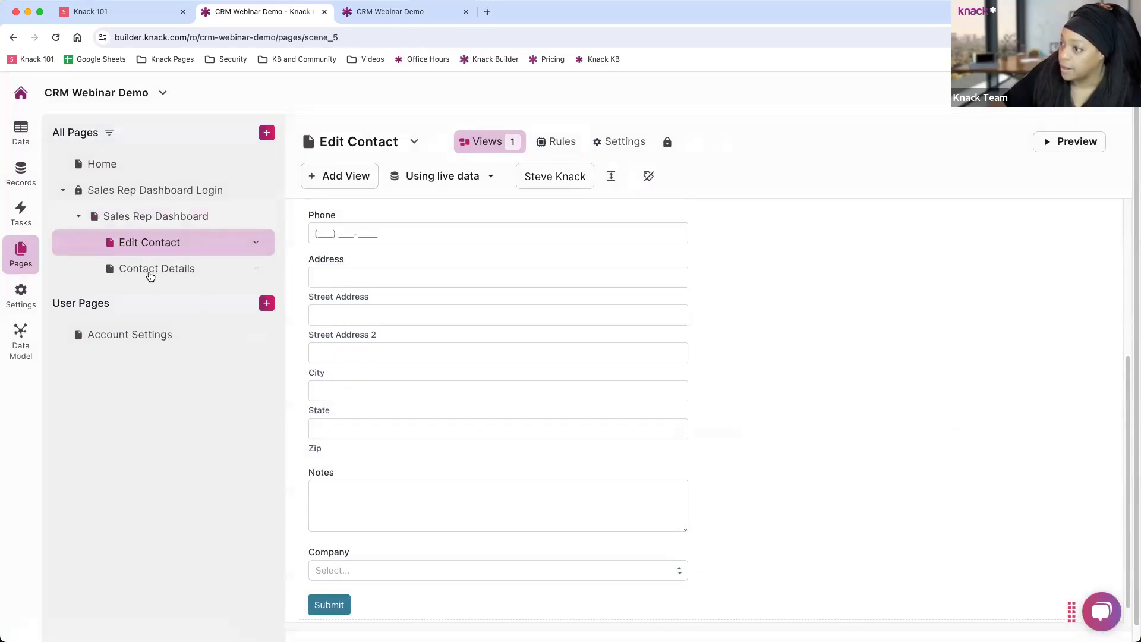
pyautogui.click(146, 268)
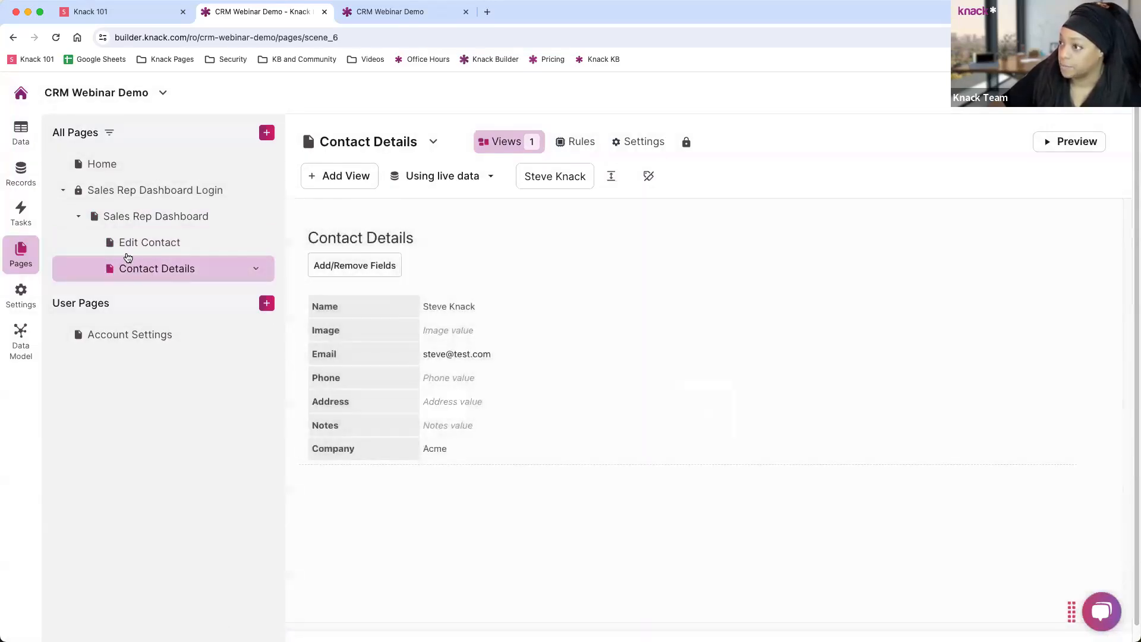
pyautogui.click(132, 223)
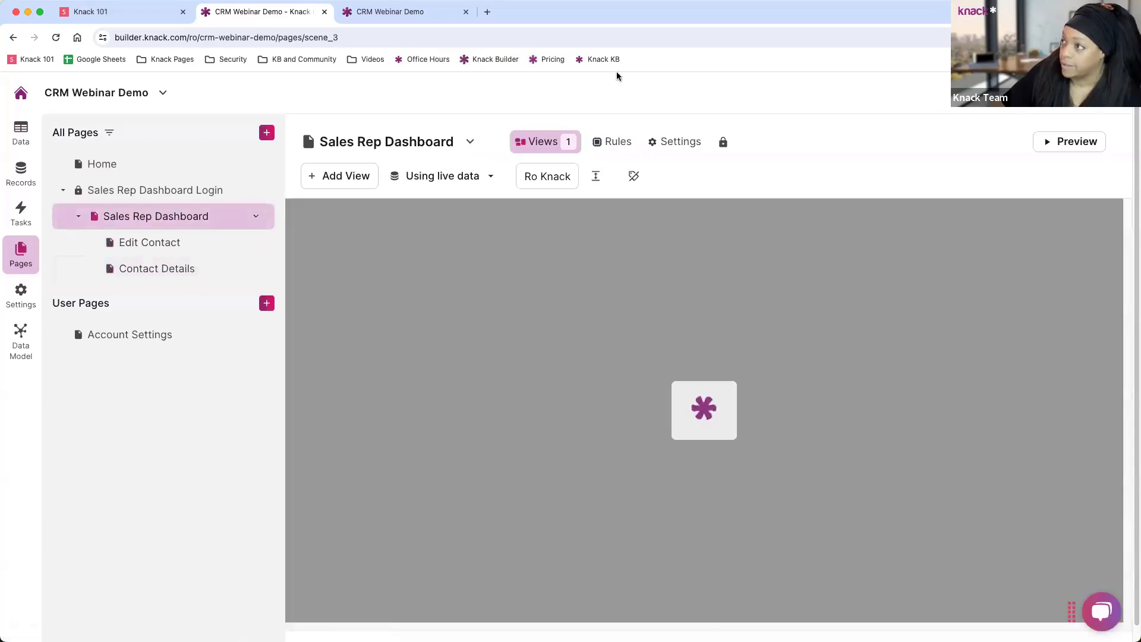
pyautogui.click(413, 11)
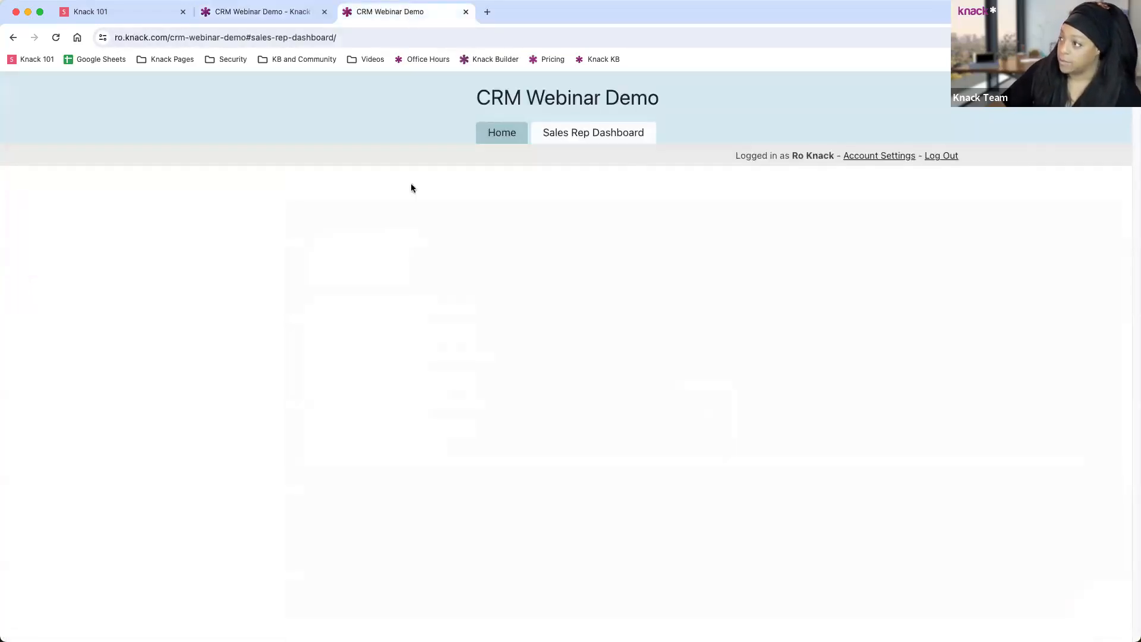
pyautogui.click(55, 39)
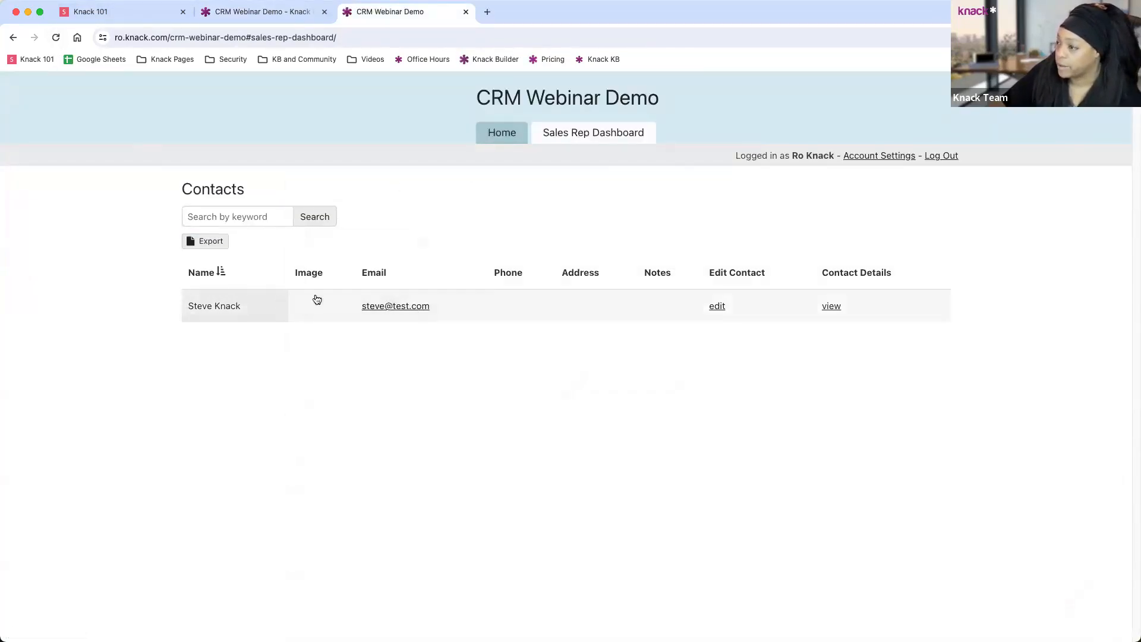
pyautogui.click(244, 315)
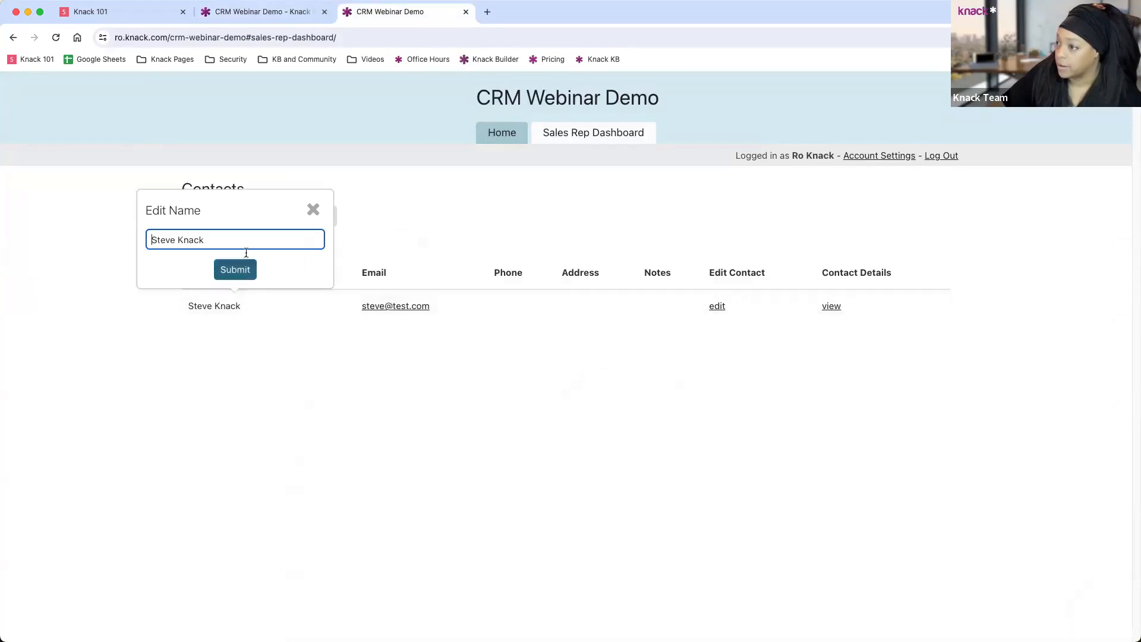
pyautogui.click(492, 272)
pyautogui.click(514, 306)
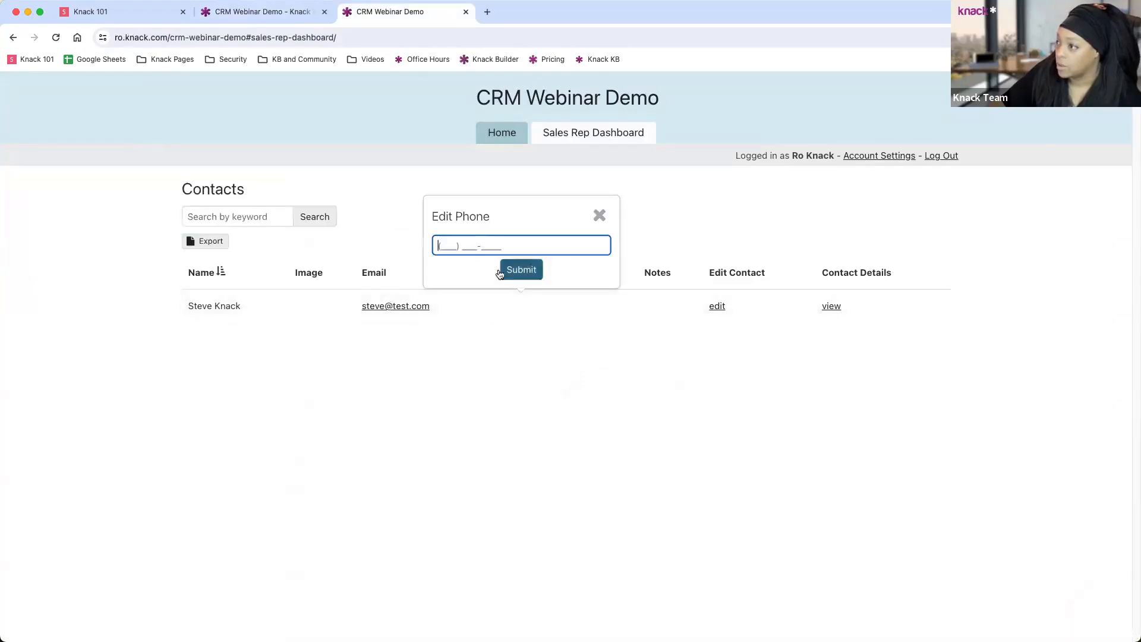
pyautogui.write('(789) 456')
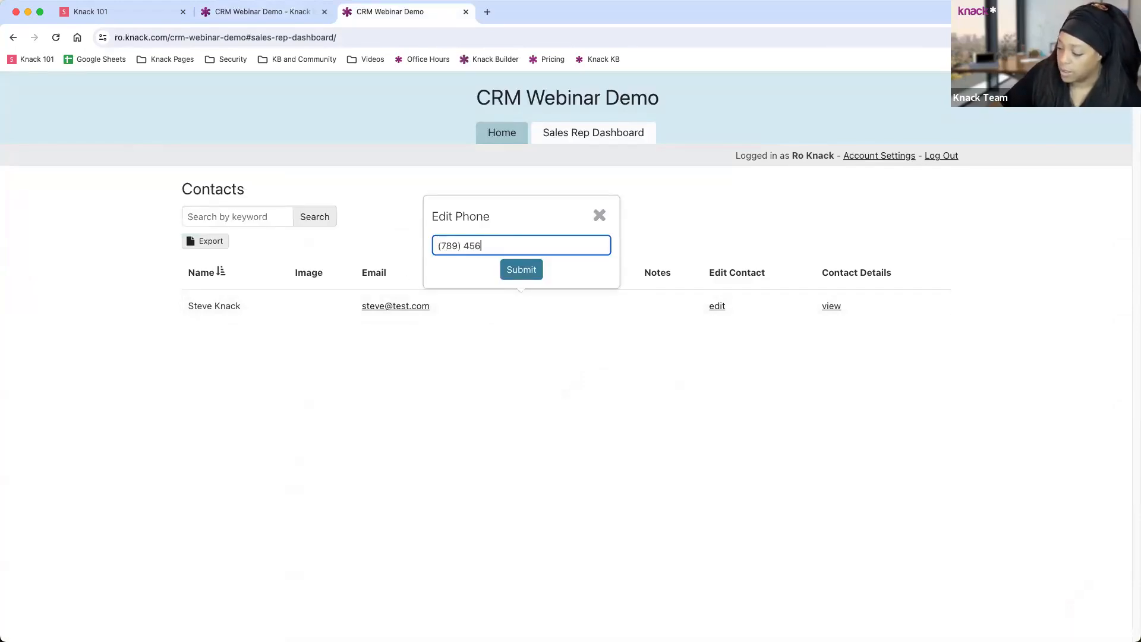
pyautogui.write('-1236')
pyautogui.click(504, 270)
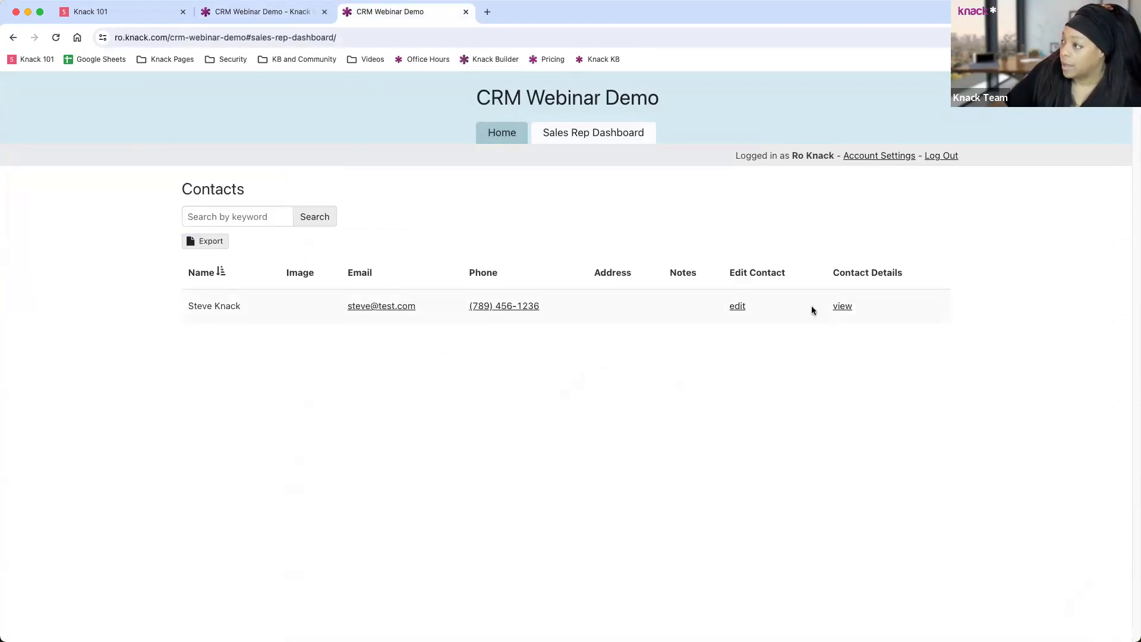
# Add notes to the contact through its full edit form and return to the dashboard.
pyautogui.click(737, 306)
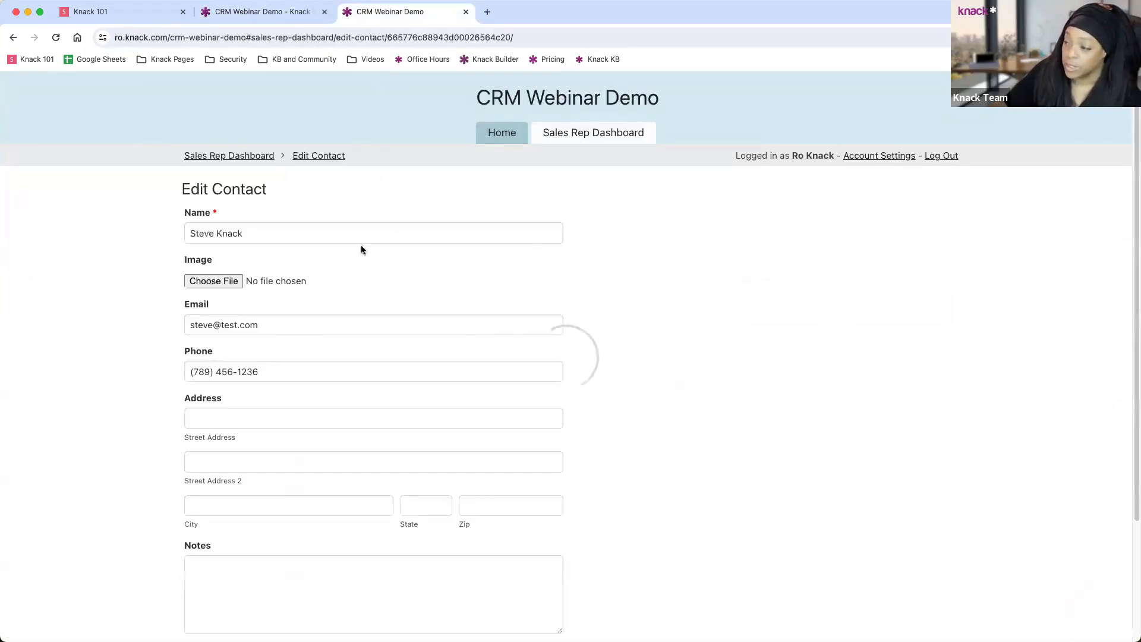
pyautogui.scroll(-5, 297, 262)
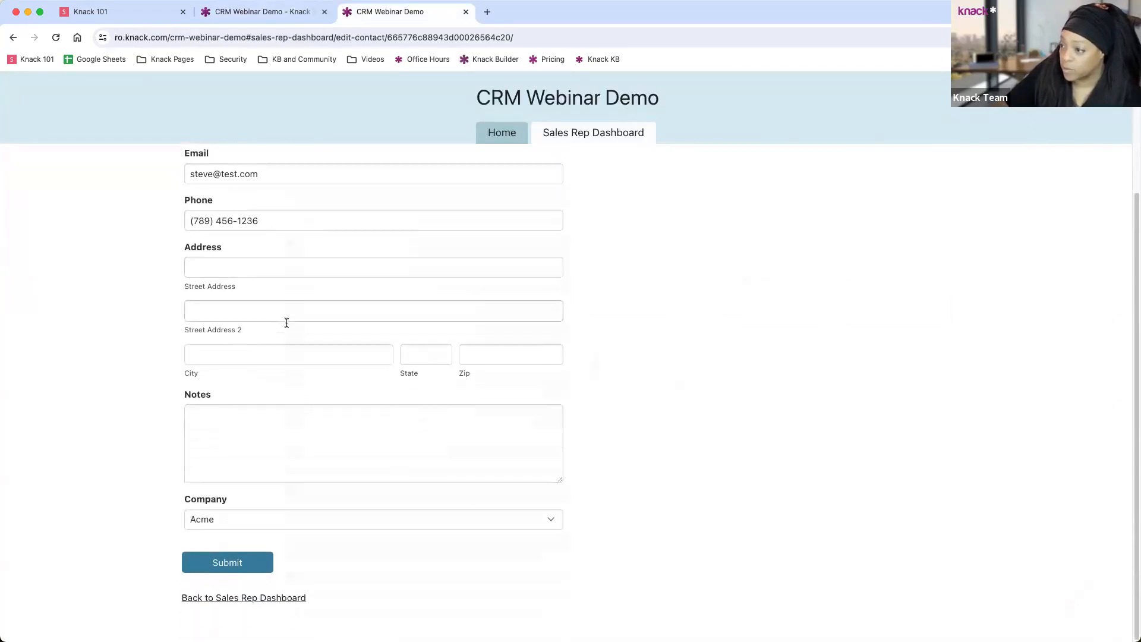
pyautogui.click(260, 423)
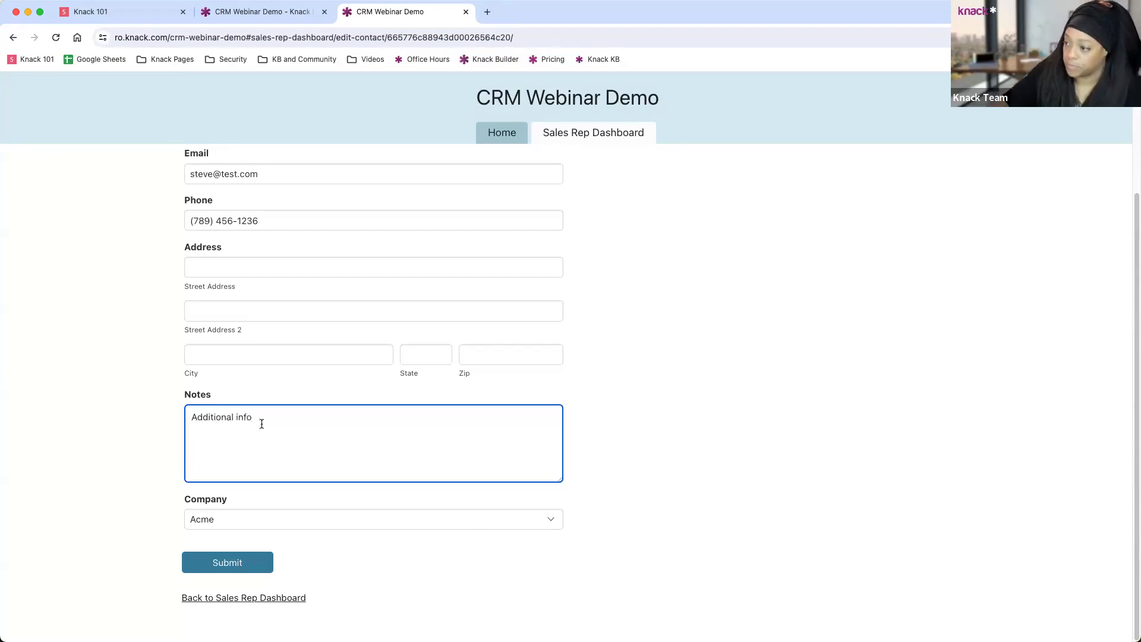
pyautogui.click(253, 562)
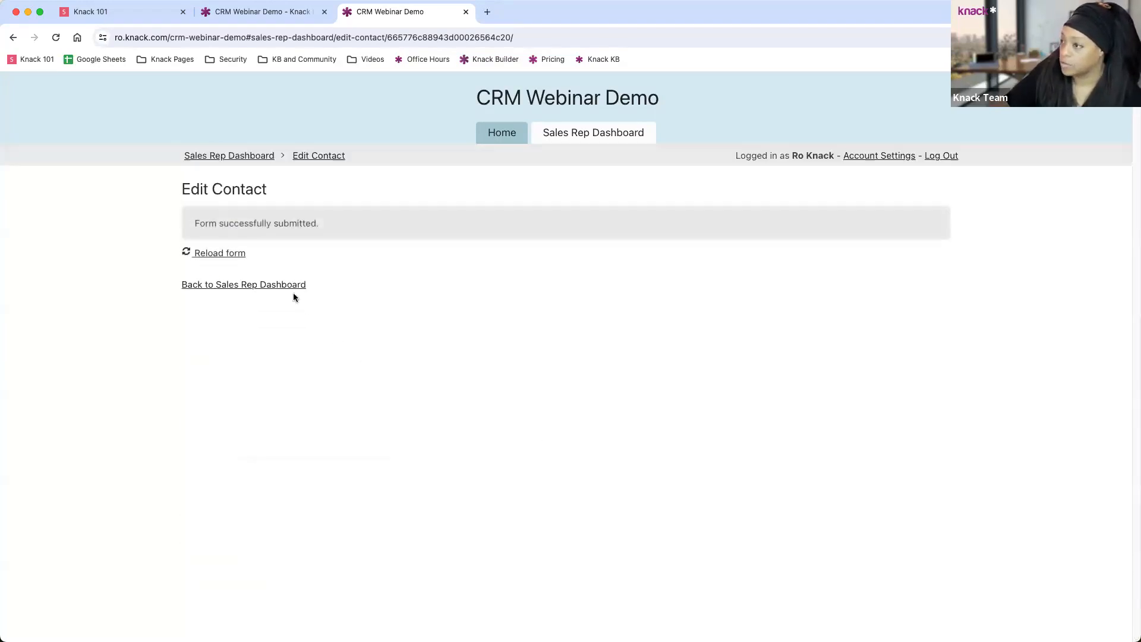
pyautogui.click(288, 286)
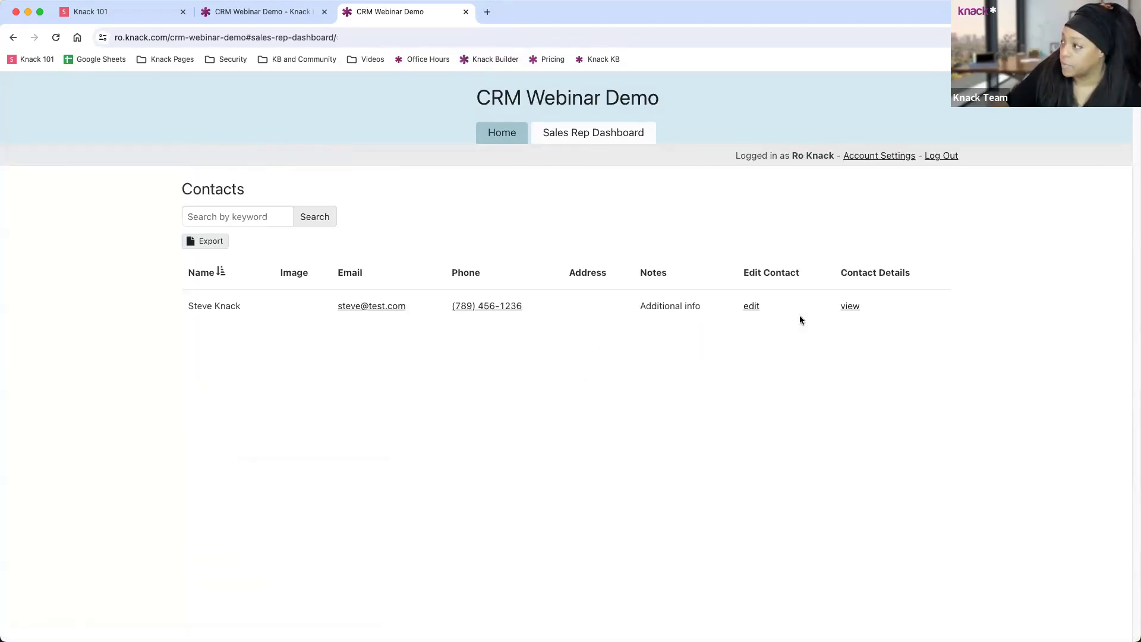
# View the contact's details, go back to the contact list, and return to the builder.
pyautogui.click(850, 306)
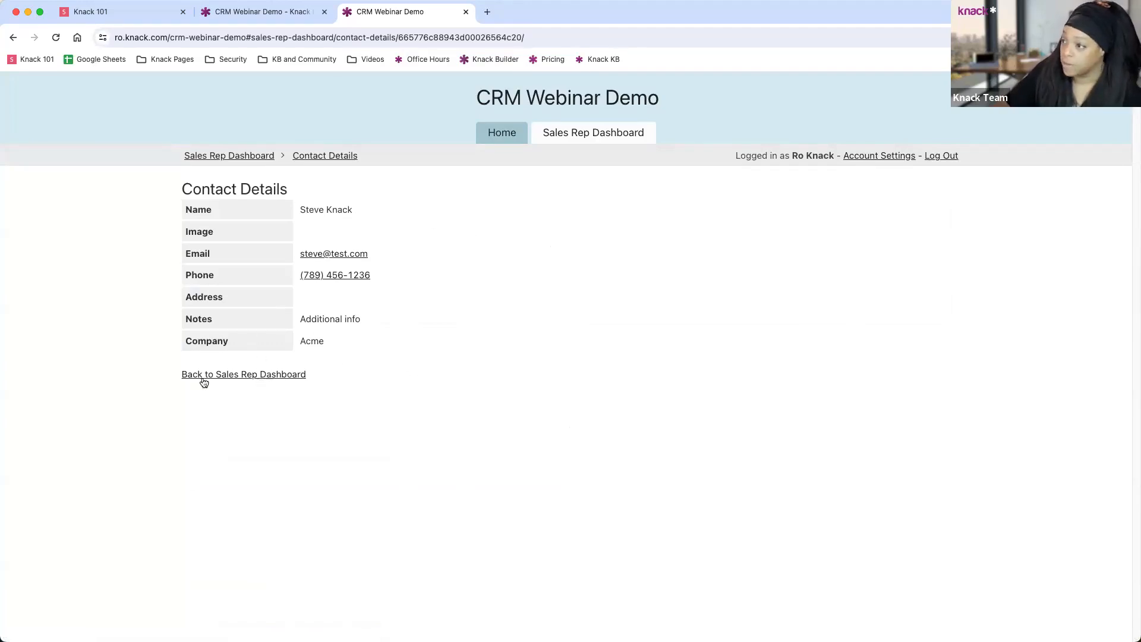
pyautogui.click(267, 378)
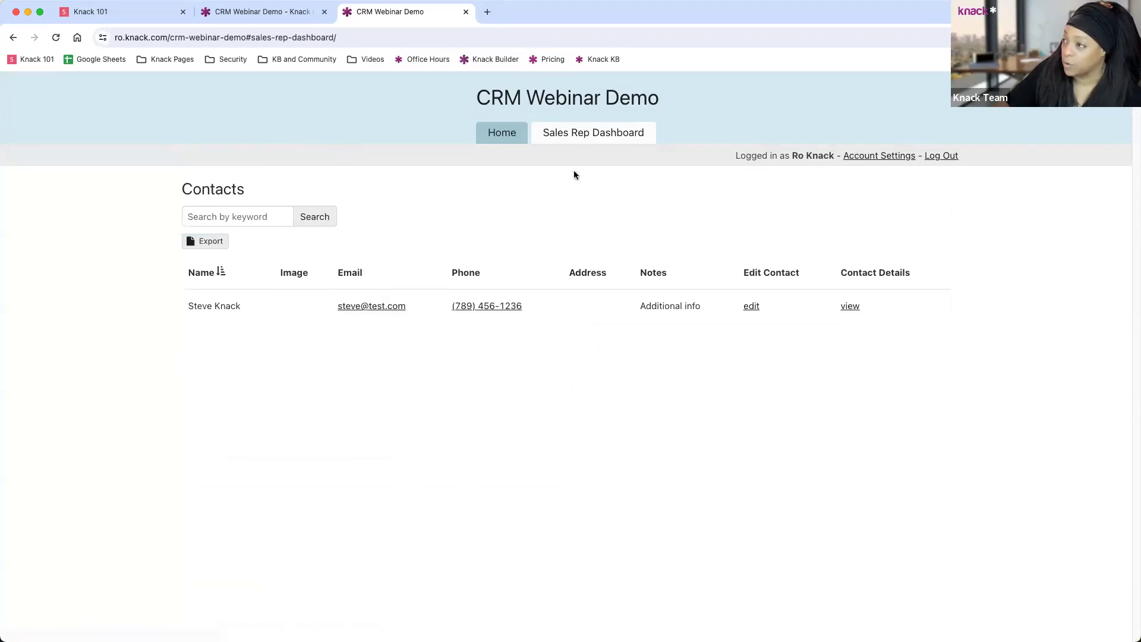
pyautogui.click(270, 11)
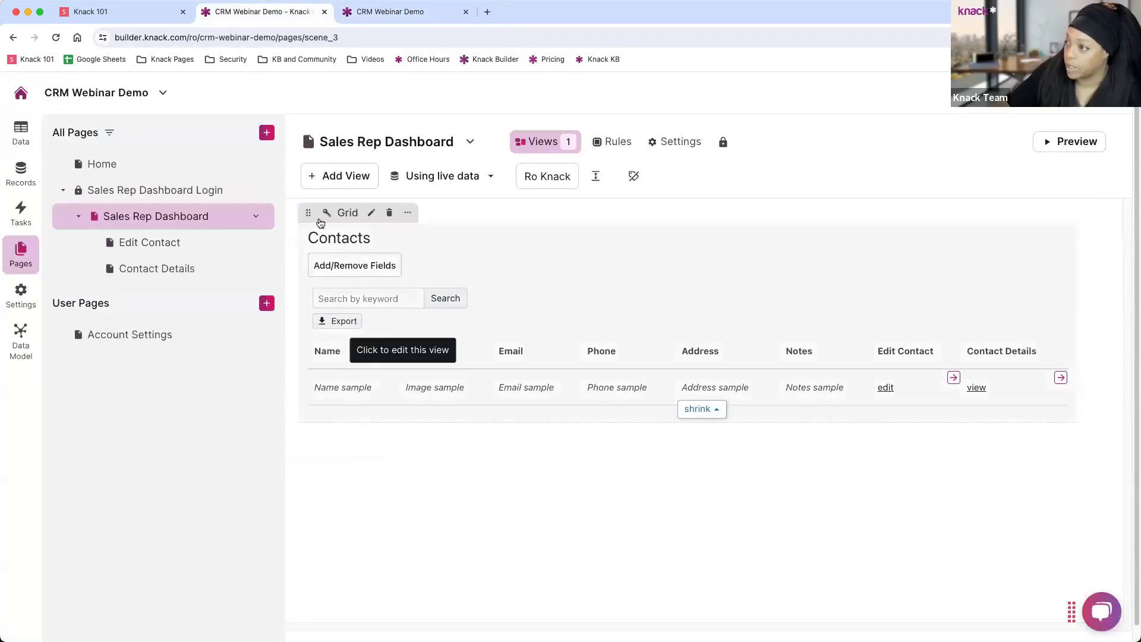
# Delete the Image and Address columns from the Contacts grid.
pyautogui.click(611, 318)
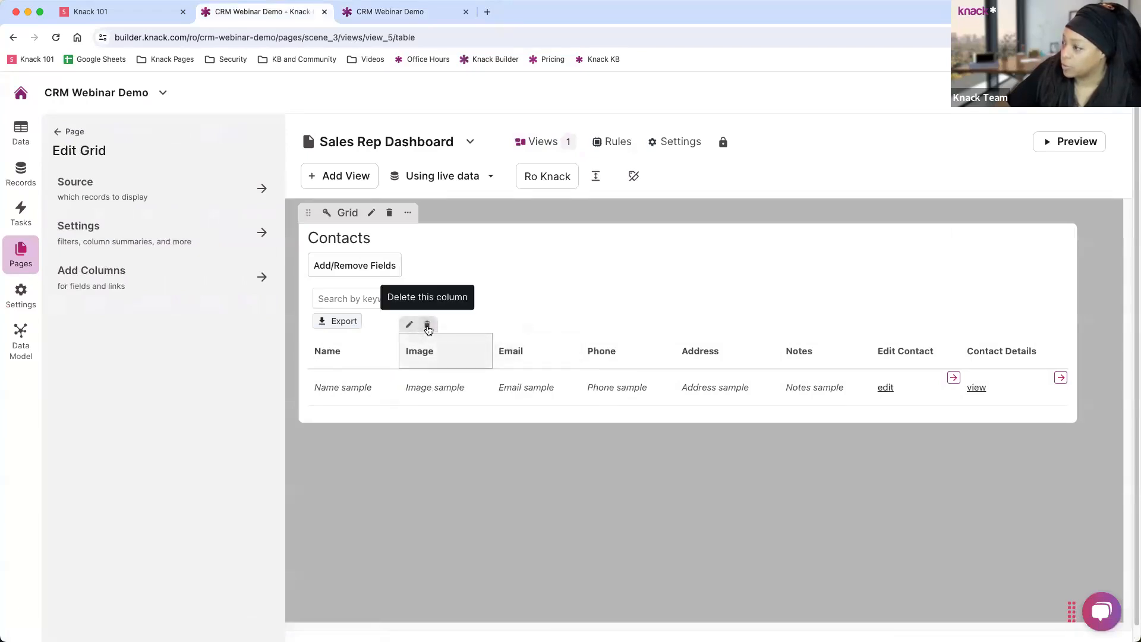
pyautogui.click(427, 326)
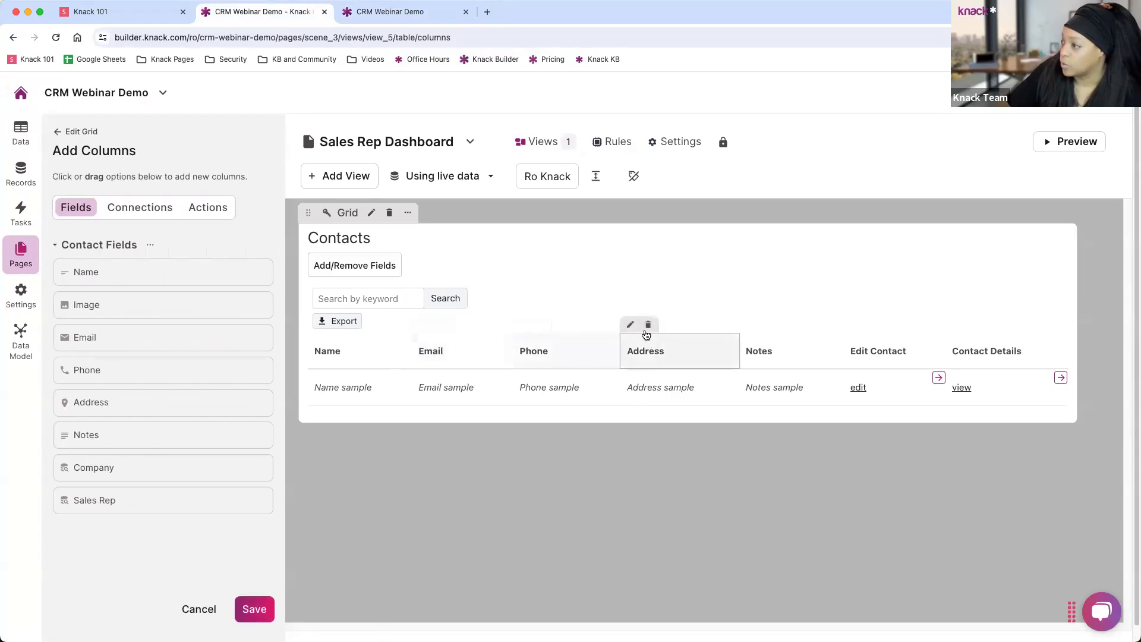
pyautogui.click(648, 325)
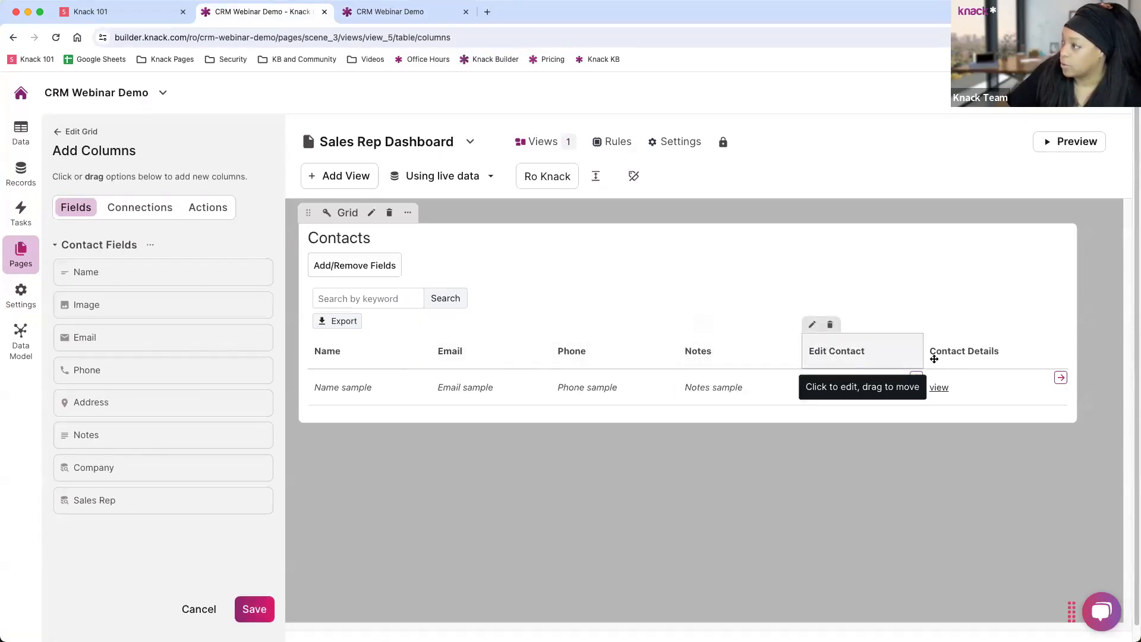
# Change the edit column's header to Edit and its link text to EDIT.
pyautogui.click(848, 357)
pyautogui.click(80, 269)
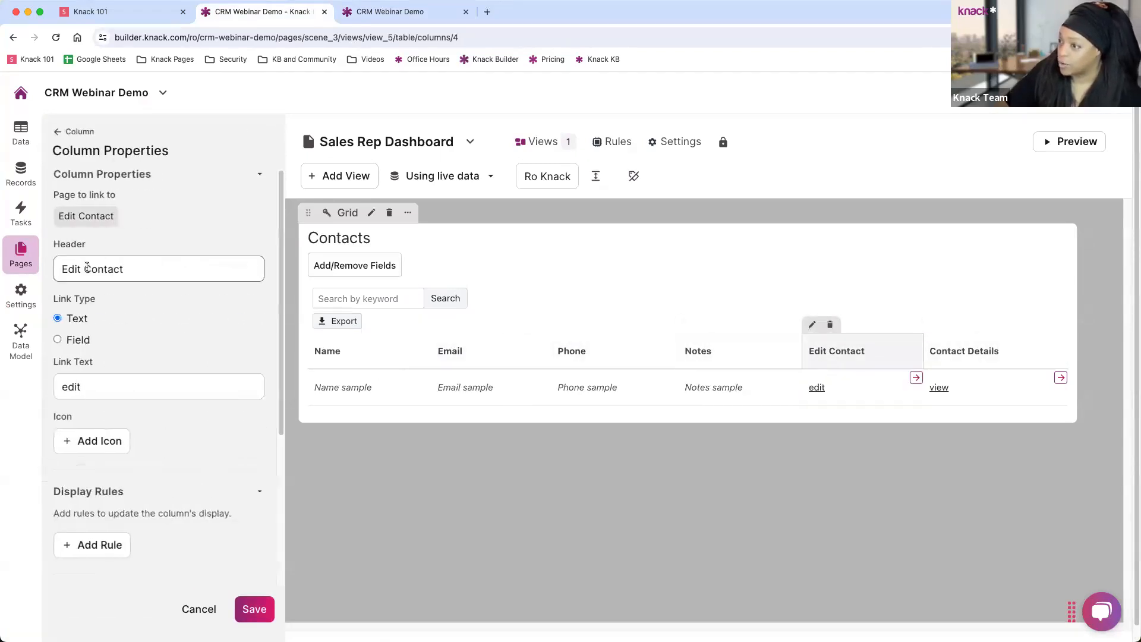
pyautogui.moveTo(80, 269); pyautogui.dragTo(146, 271)
pyautogui.press('BackSpace')
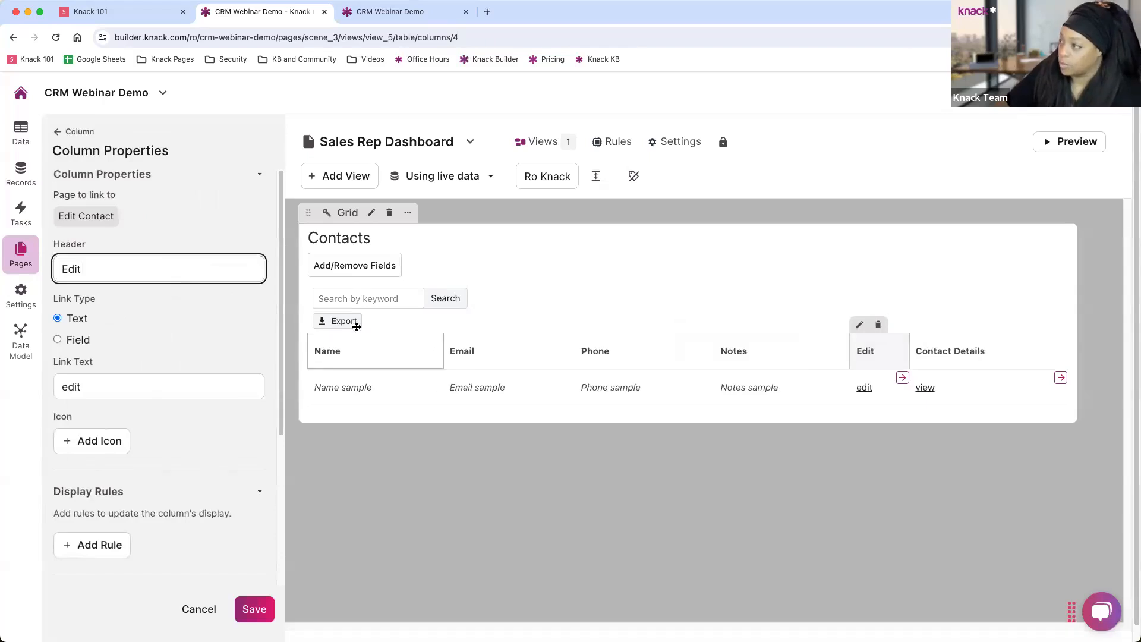
pyautogui.doubleClick(54, 385)
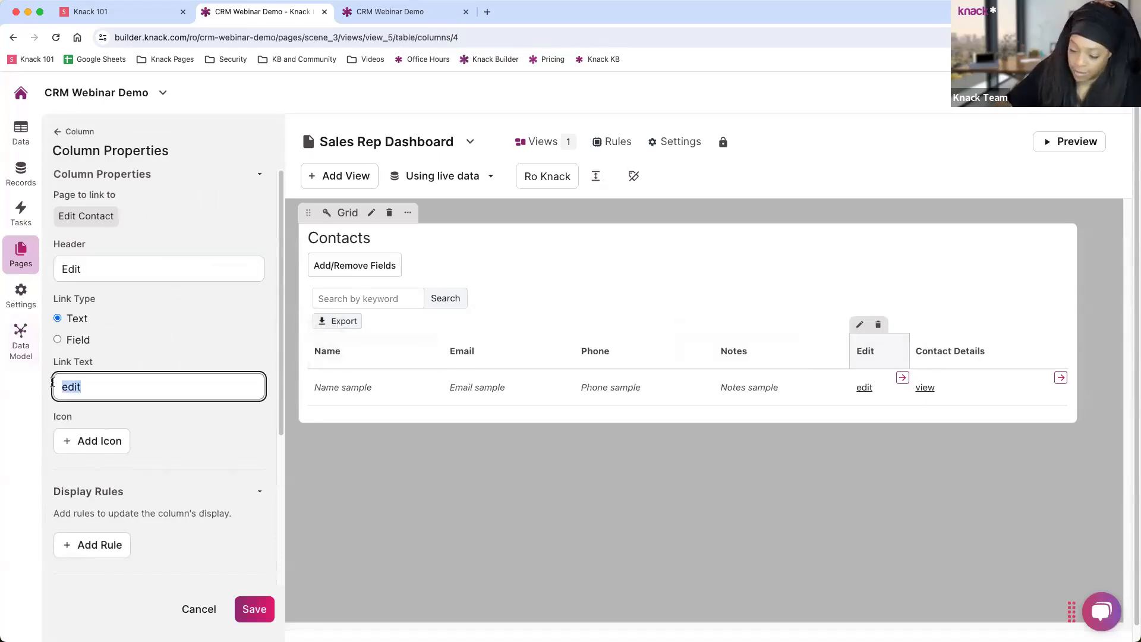
pyautogui.write('EDIT')
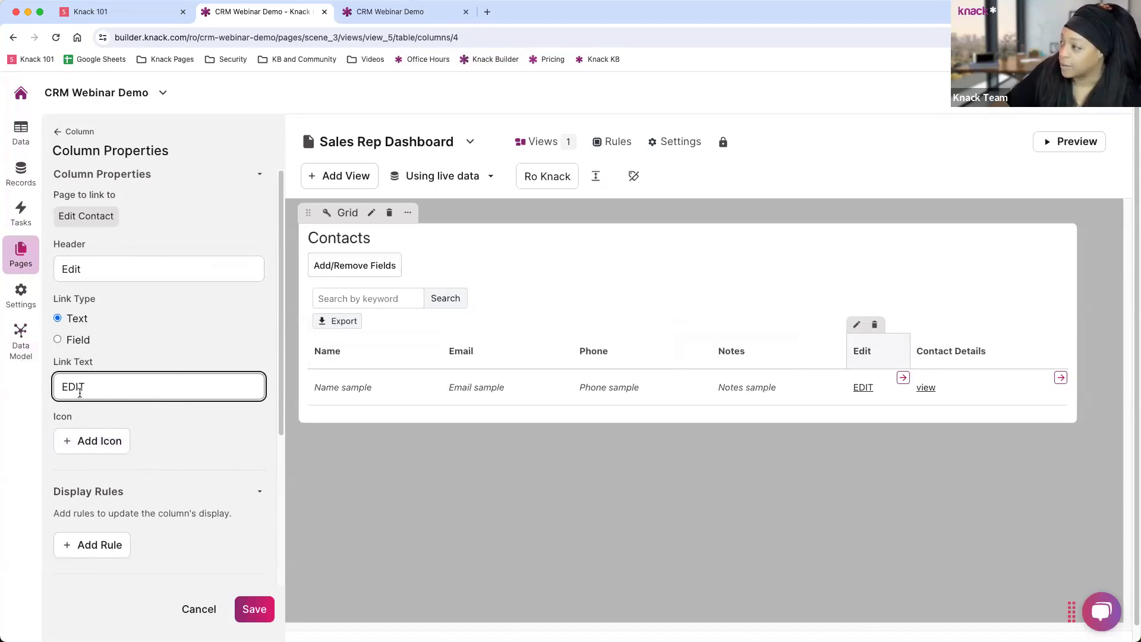
pyautogui.click(957, 352)
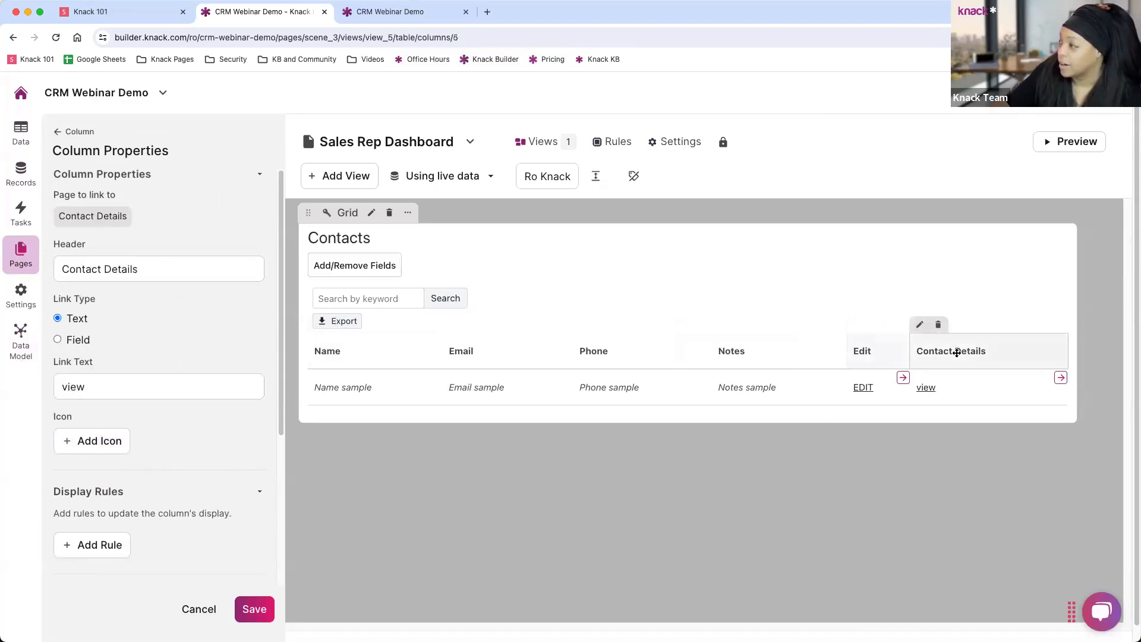
pyautogui.click(59, 136)
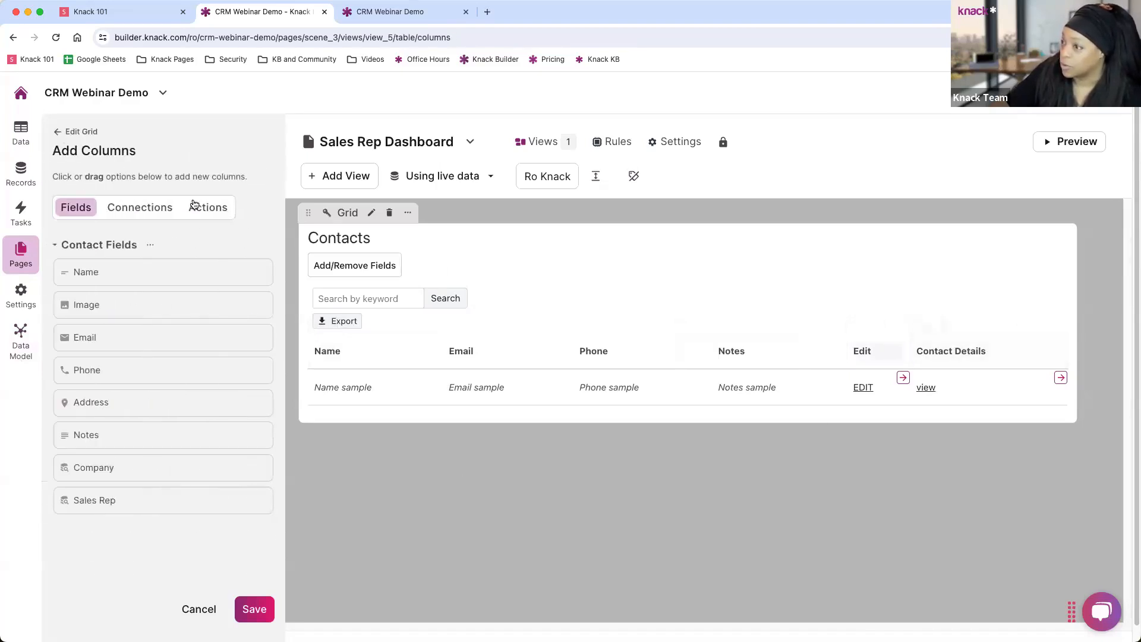
# Insert the connected company Website column before Notes in the Contacts grid and save.
pyautogui.click(138, 206)
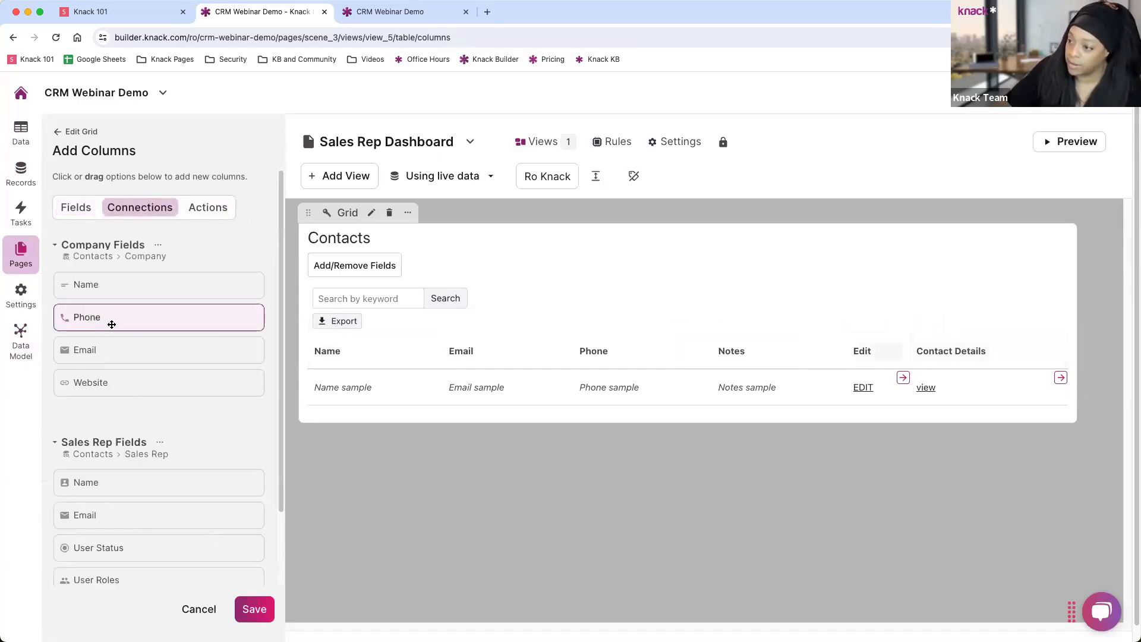
pyautogui.scroll(-1, 109, 345)
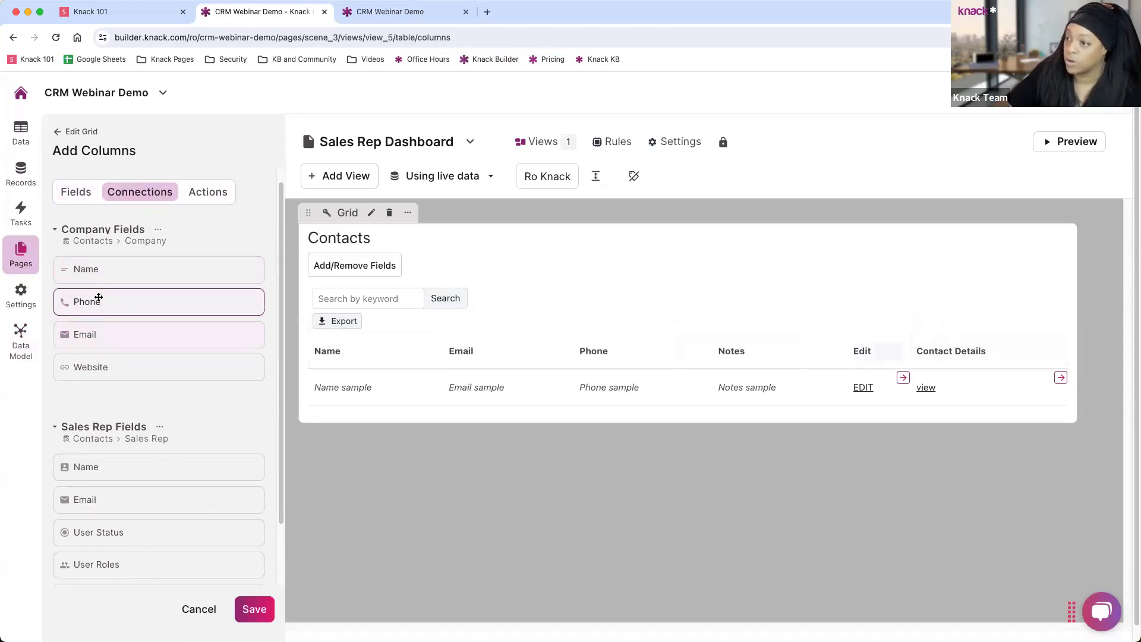
pyautogui.moveTo(89, 367); pyautogui.dragTo(887, 357)
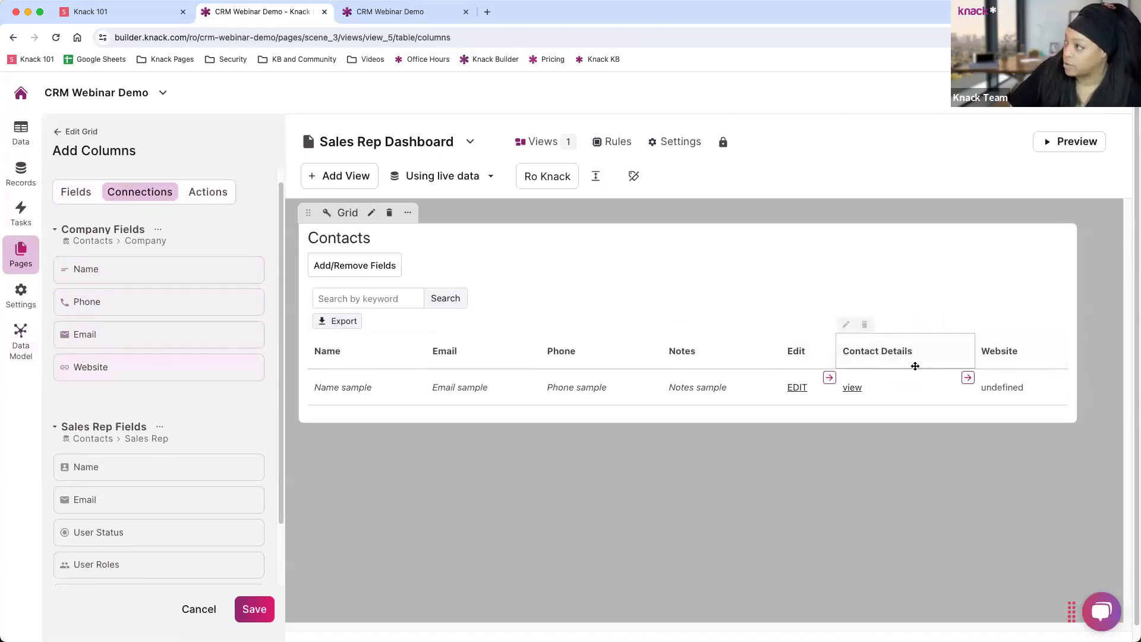
pyautogui.moveTo(989, 356); pyautogui.dragTo(681, 357)
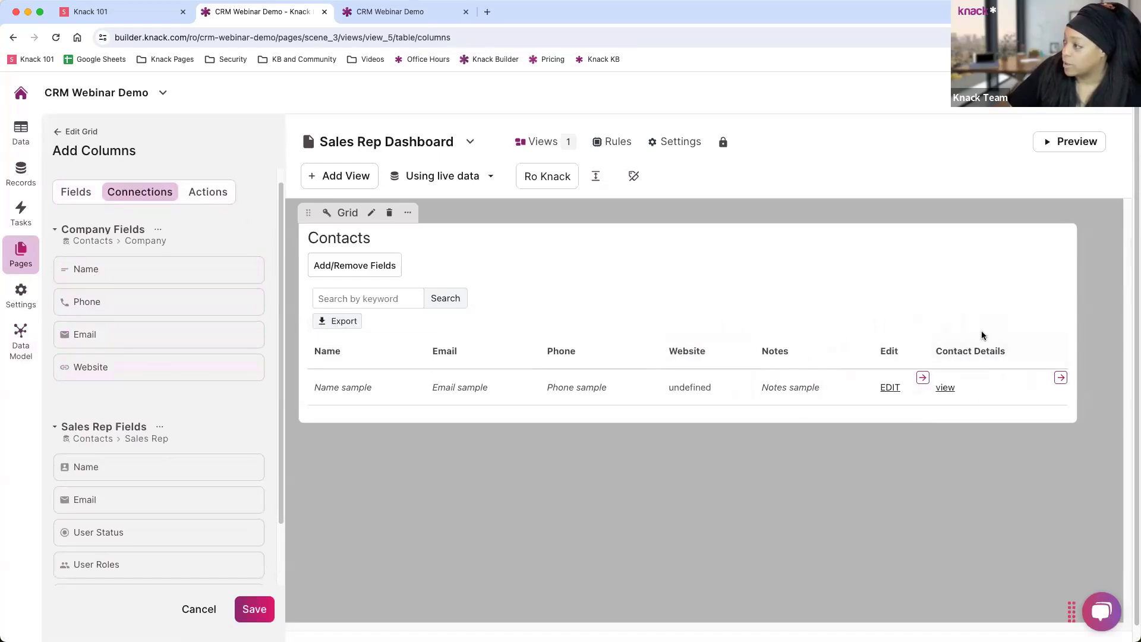
pyautogui.click(209, 191)
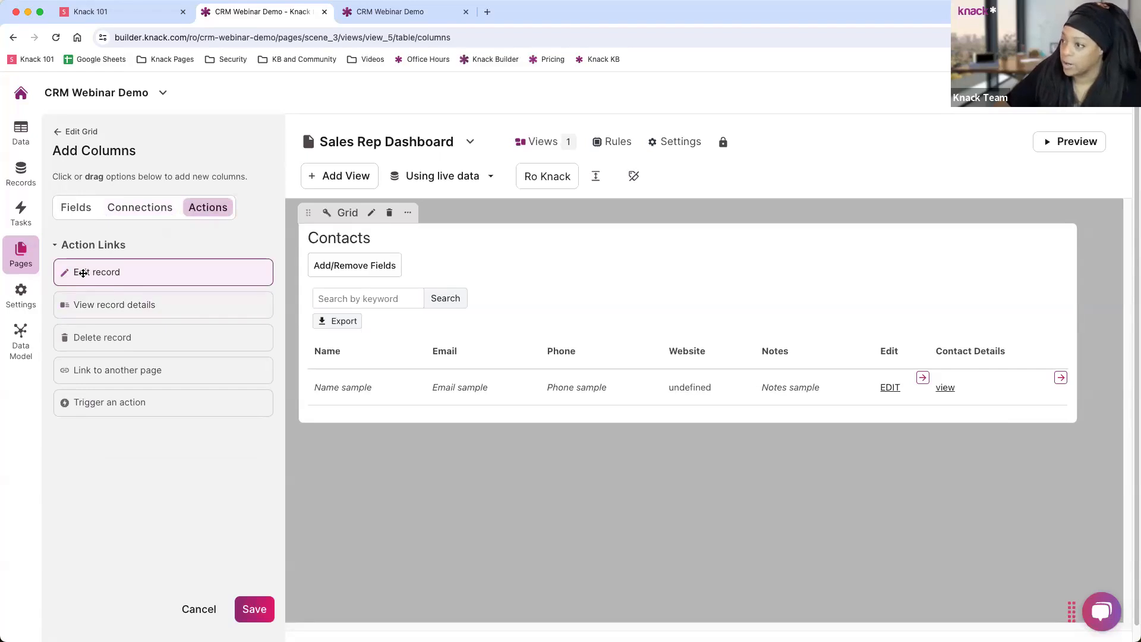
pyautogui.click(98, 338)
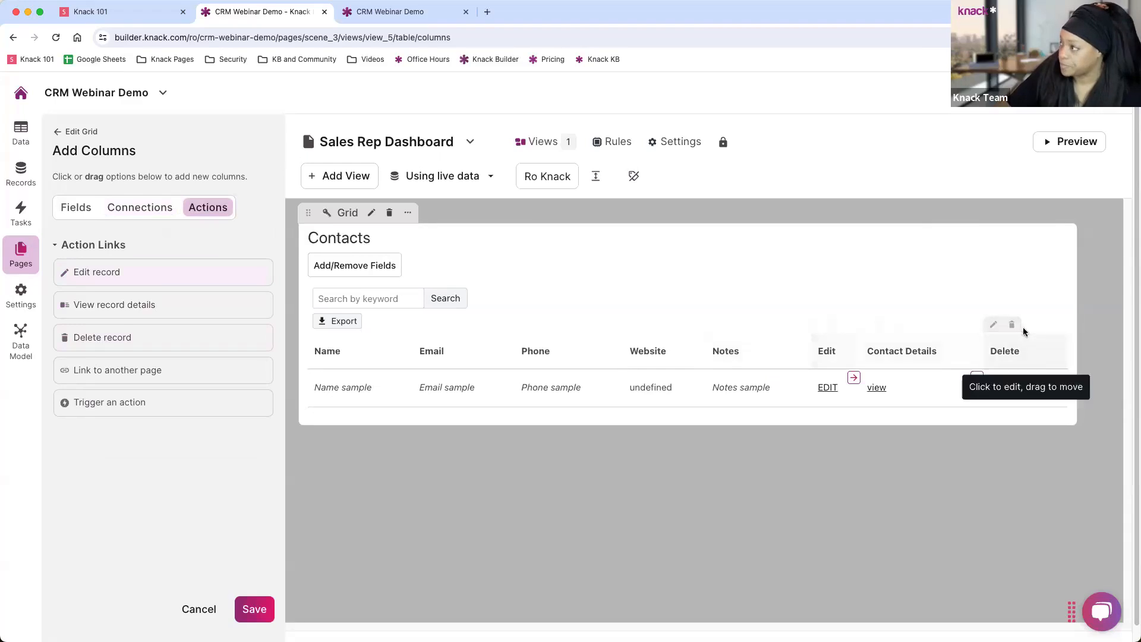
pyautogui.click(1013, 326)
pyautogui.click(255, 615)
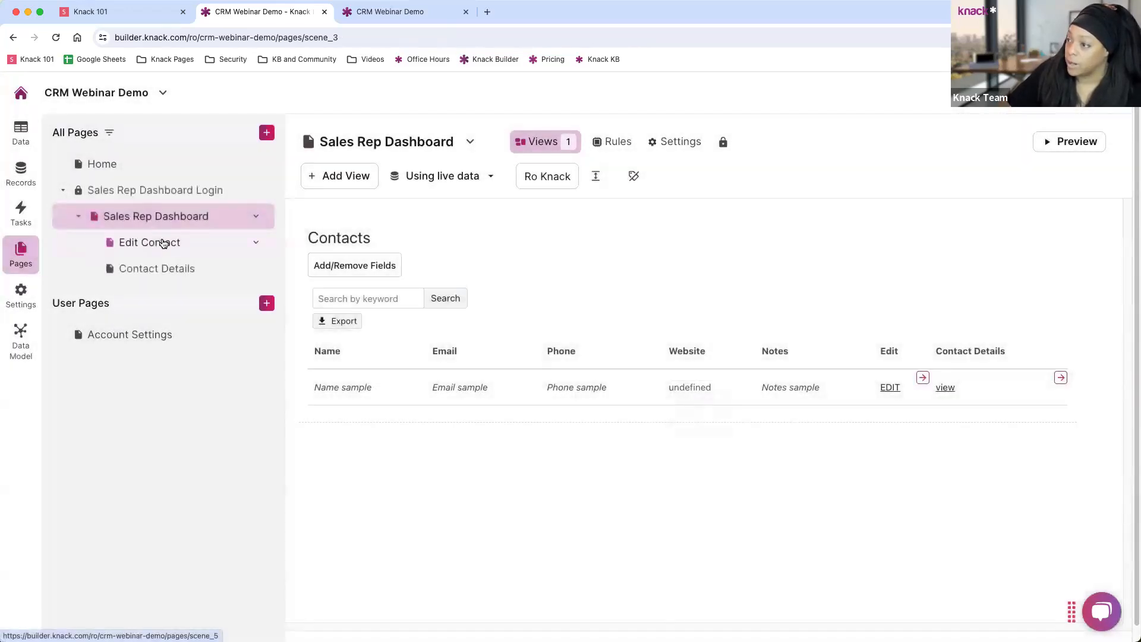
pyautogui.click(161, 244)
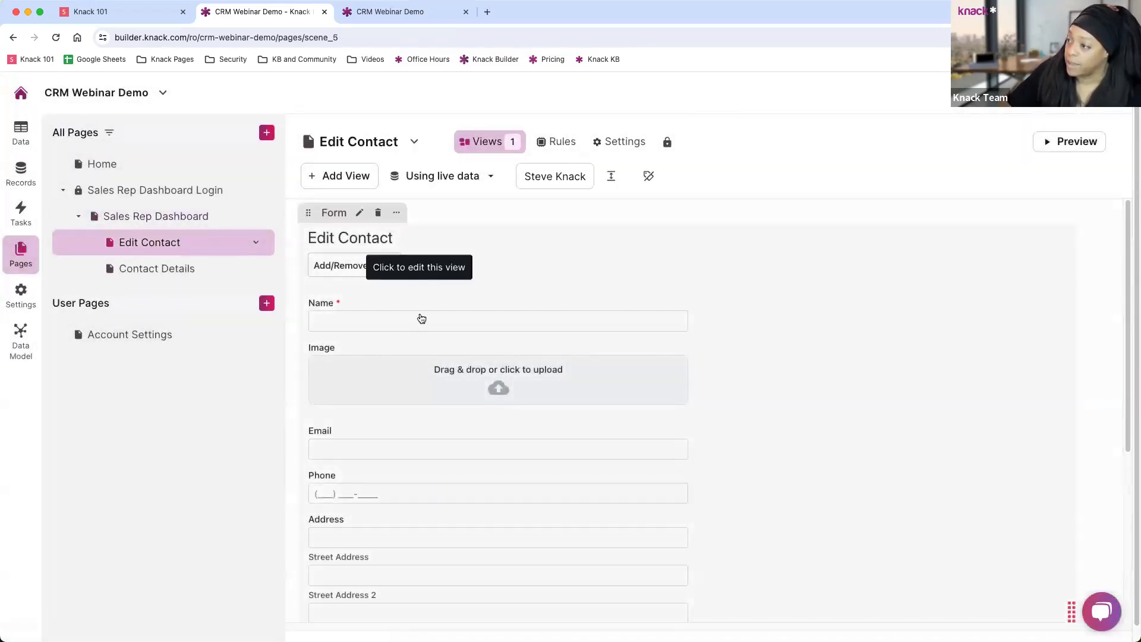
pyautogui.click(423, 312)
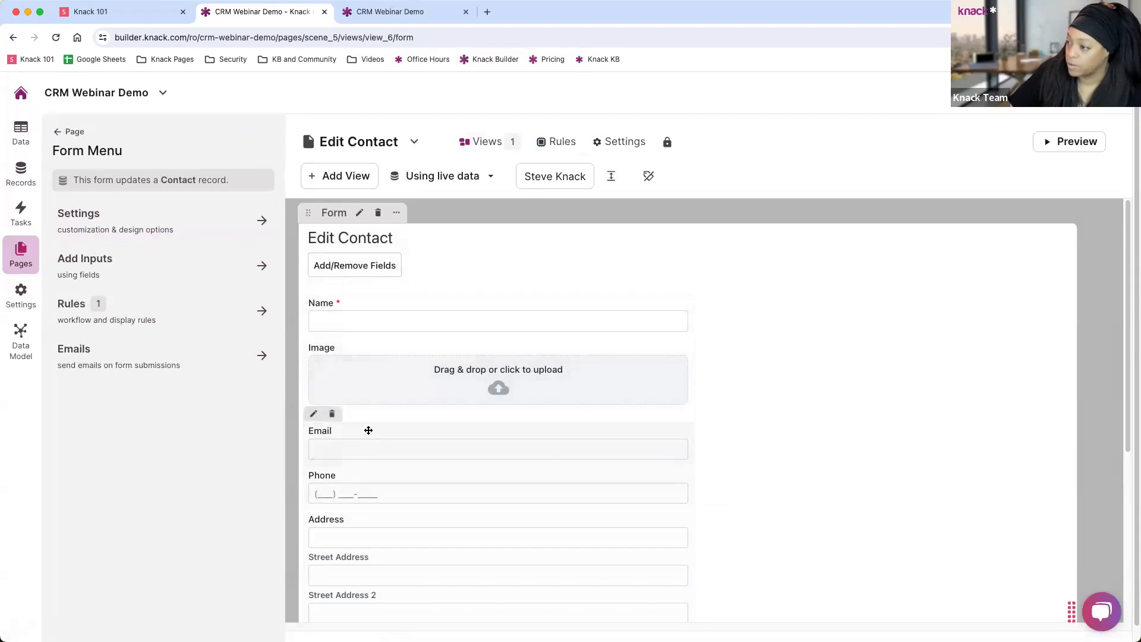
pyautogui.click(369, 431)
pyautogui.click(94, 353)
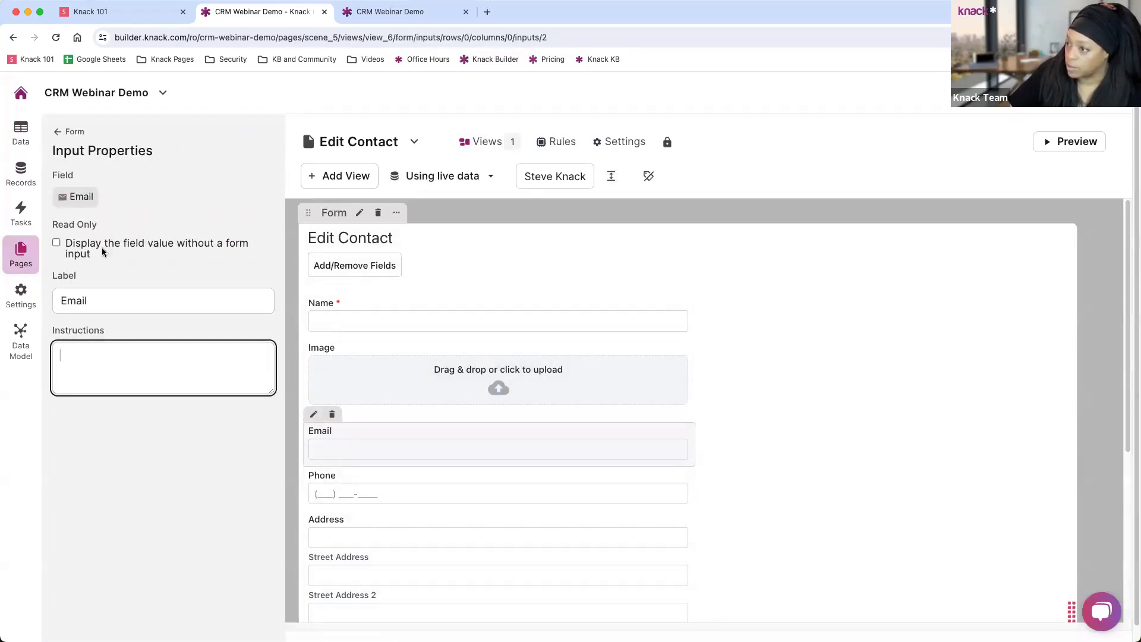
pyautogui.click(56, 242)
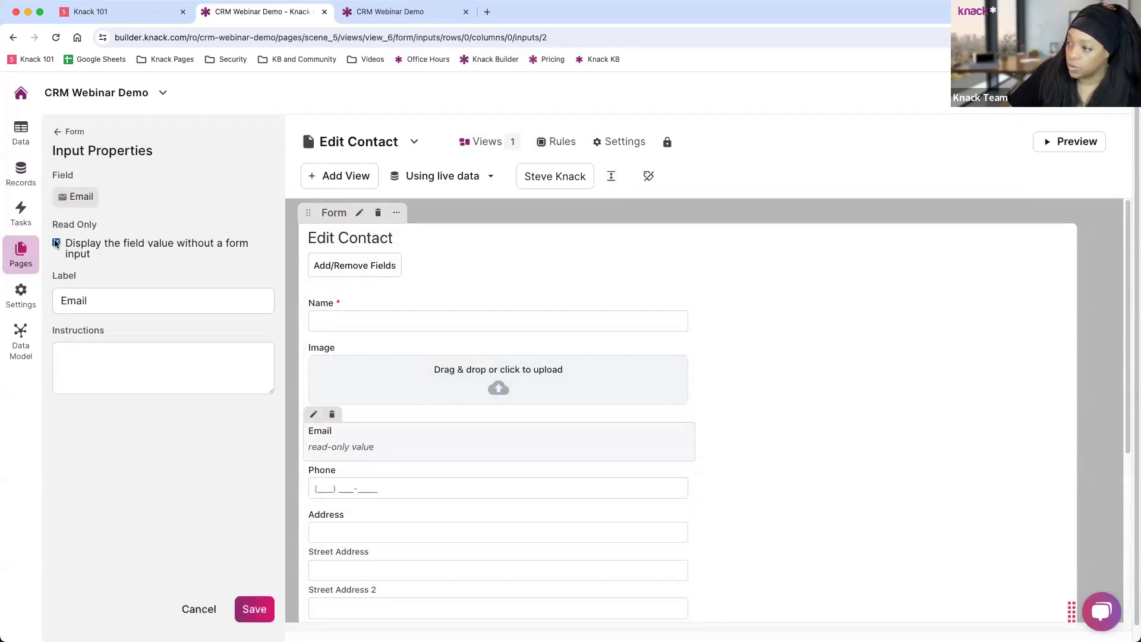
pyautogui.click(57, 243)
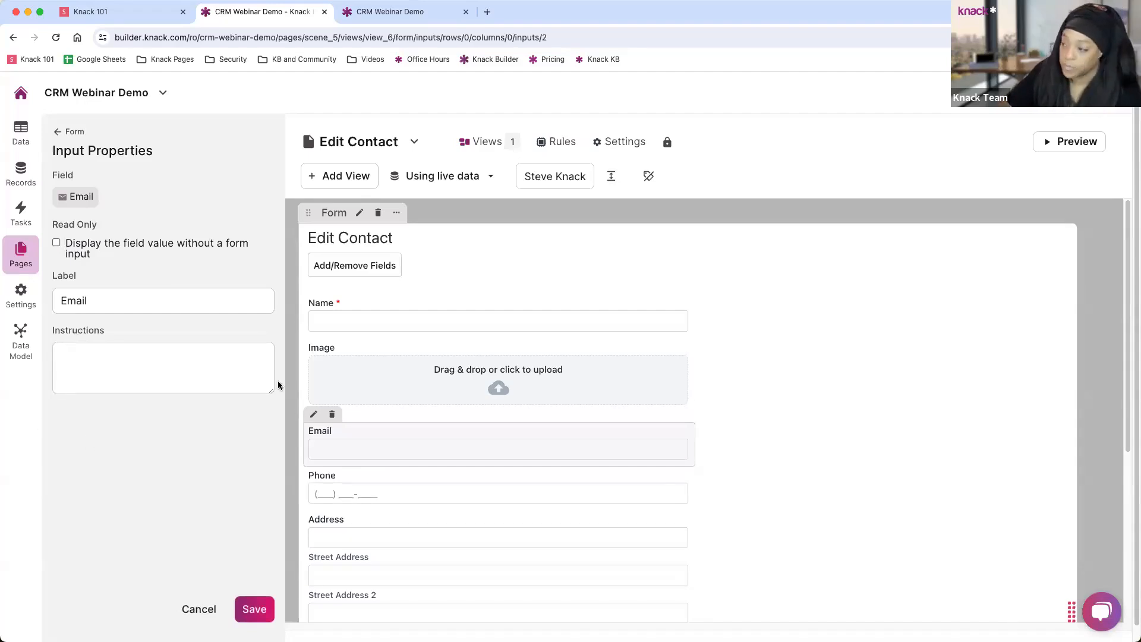
pyautogui.click(251, 612)
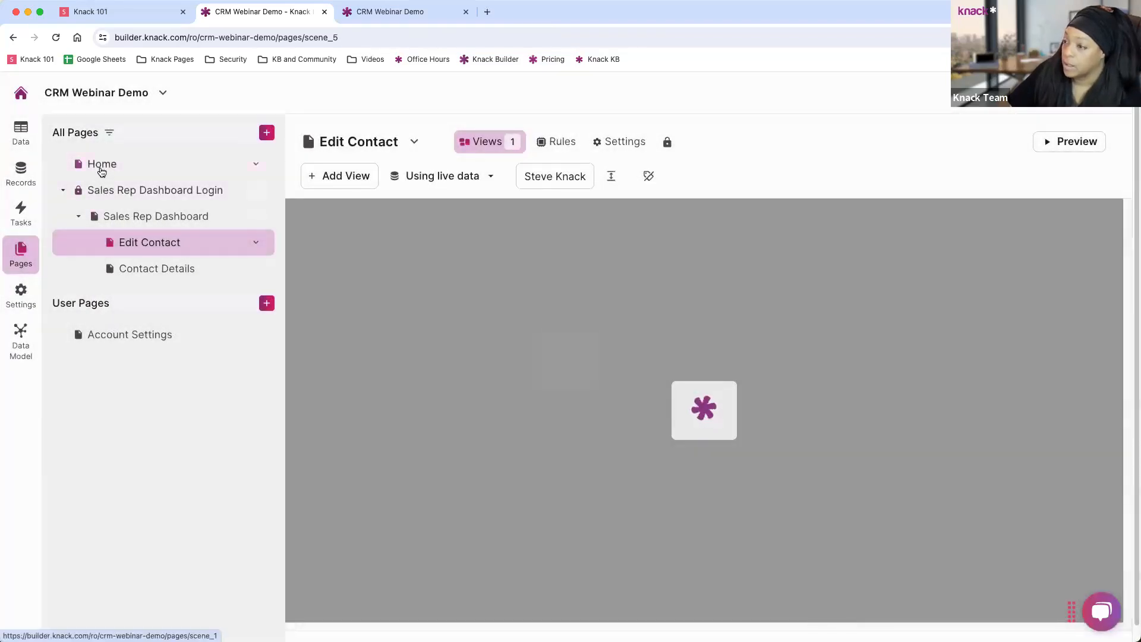
# Select the Home page, then switch to the Data area listing tables and user roles.
pyautogui.click(100, 168)
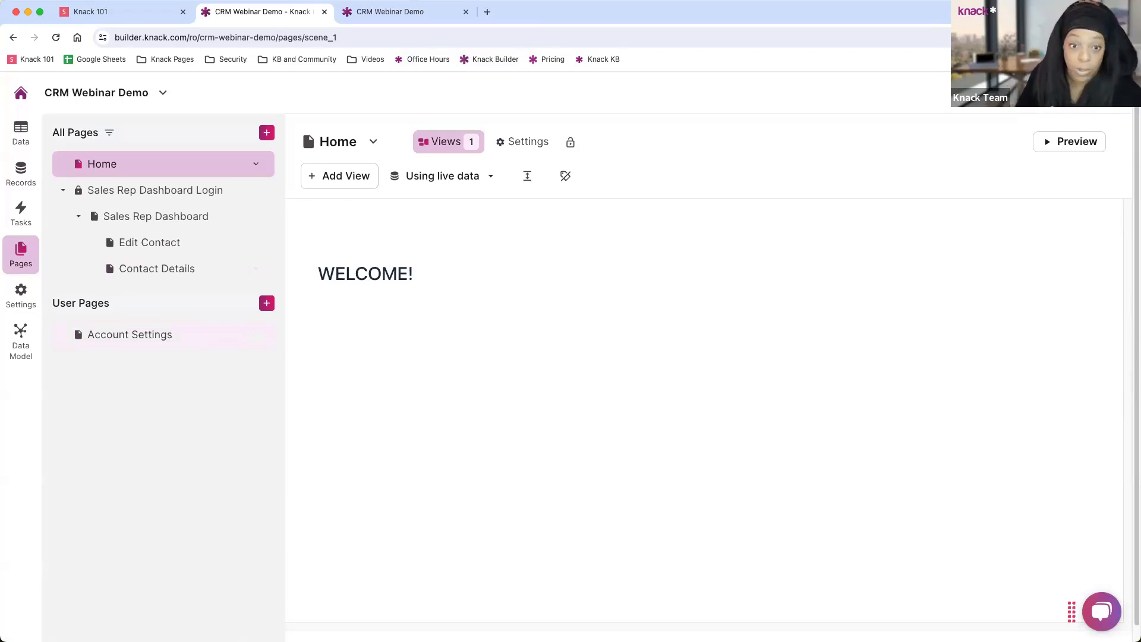
pyautogui.click(18, 141)
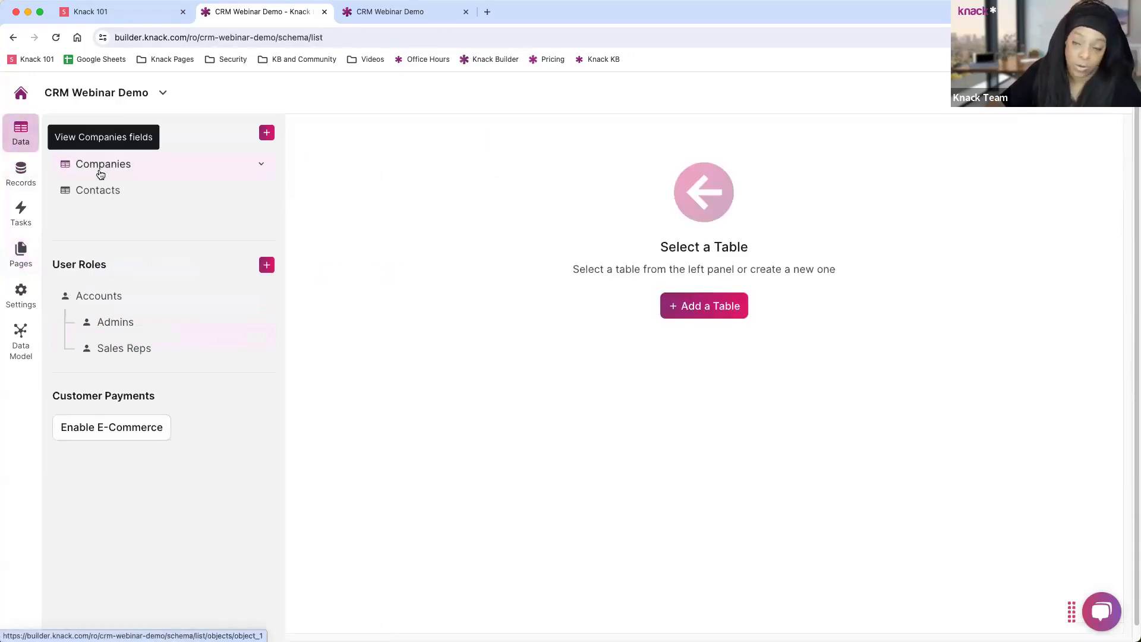
# Add a paragraph text field named Notes to the Companies table, then return to the pages.
pyautogui.click(100, 173)
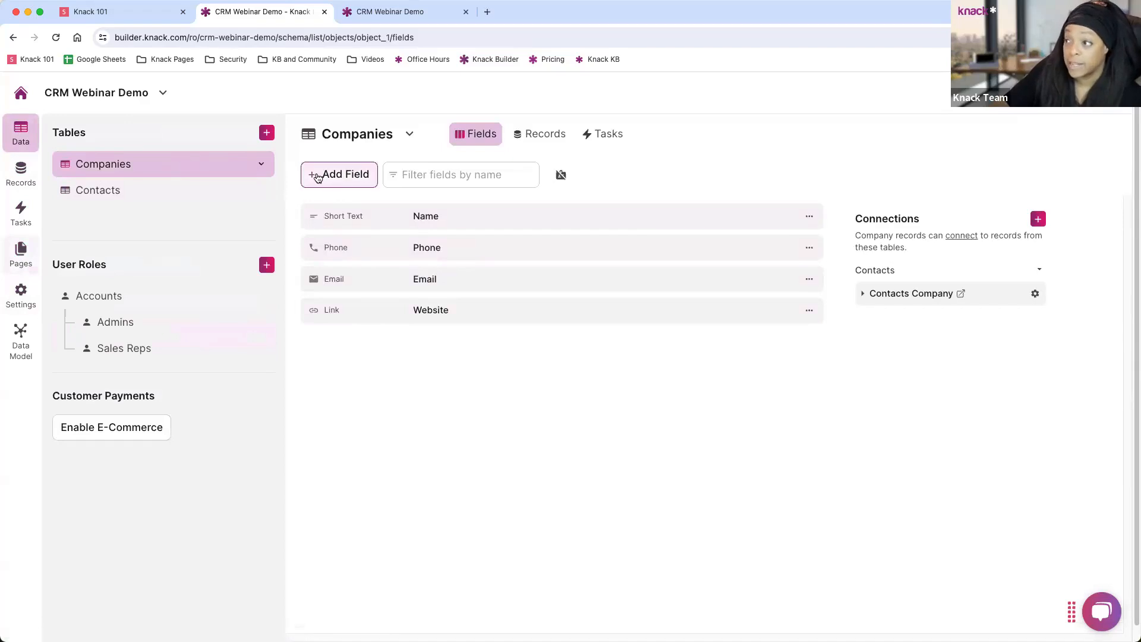
pyautogui.click(339, 176)
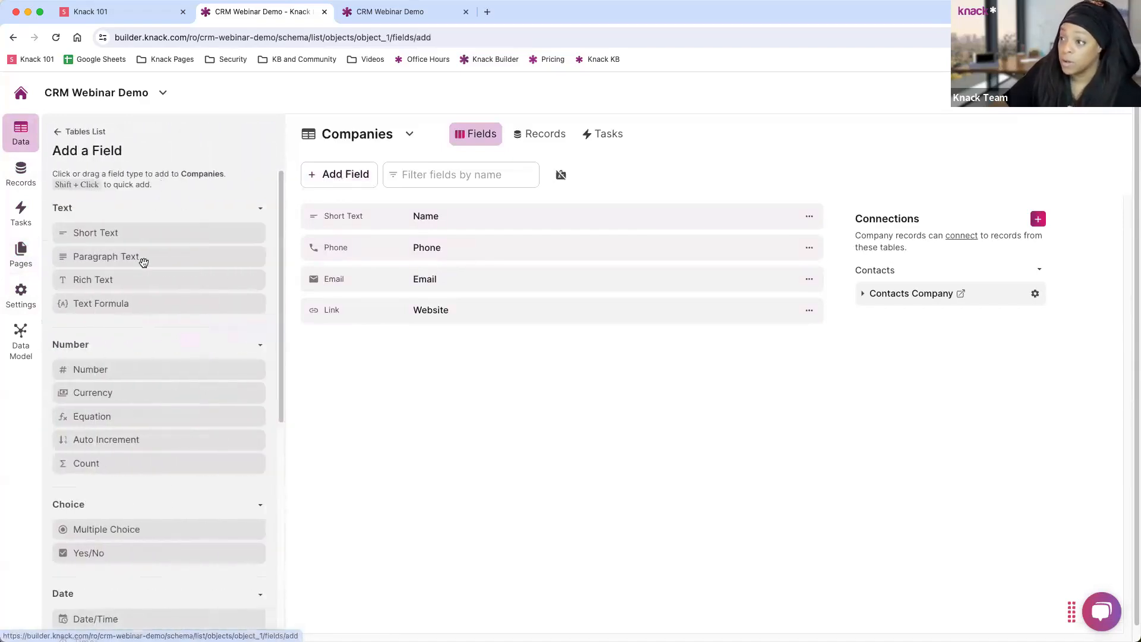
pyautogui.click(114, 261)
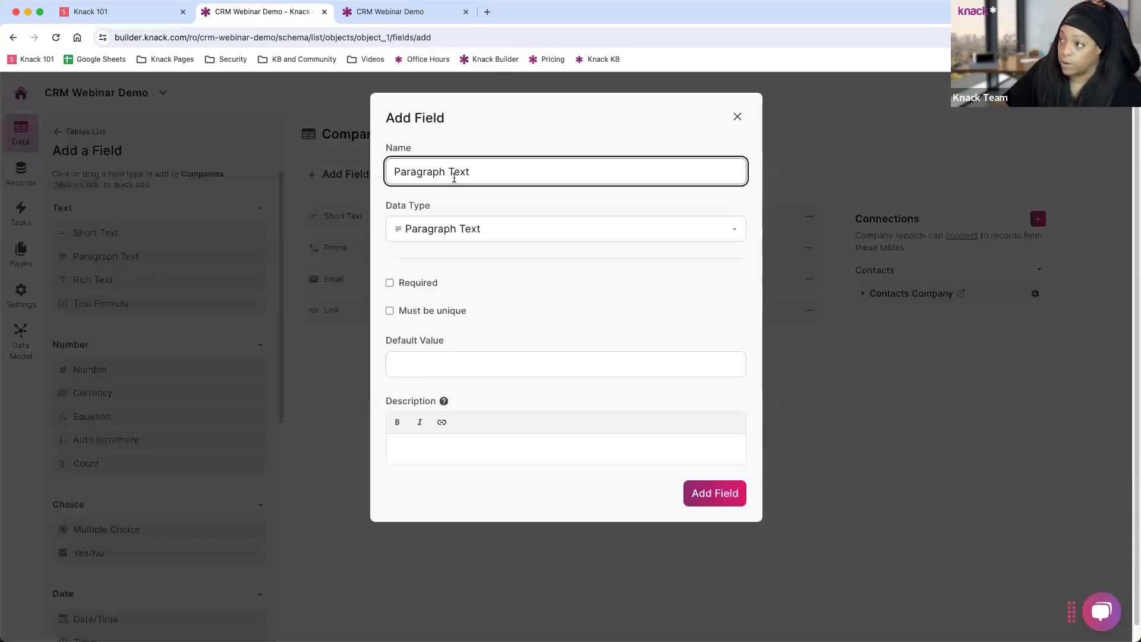
pyautogui.write('Notes')
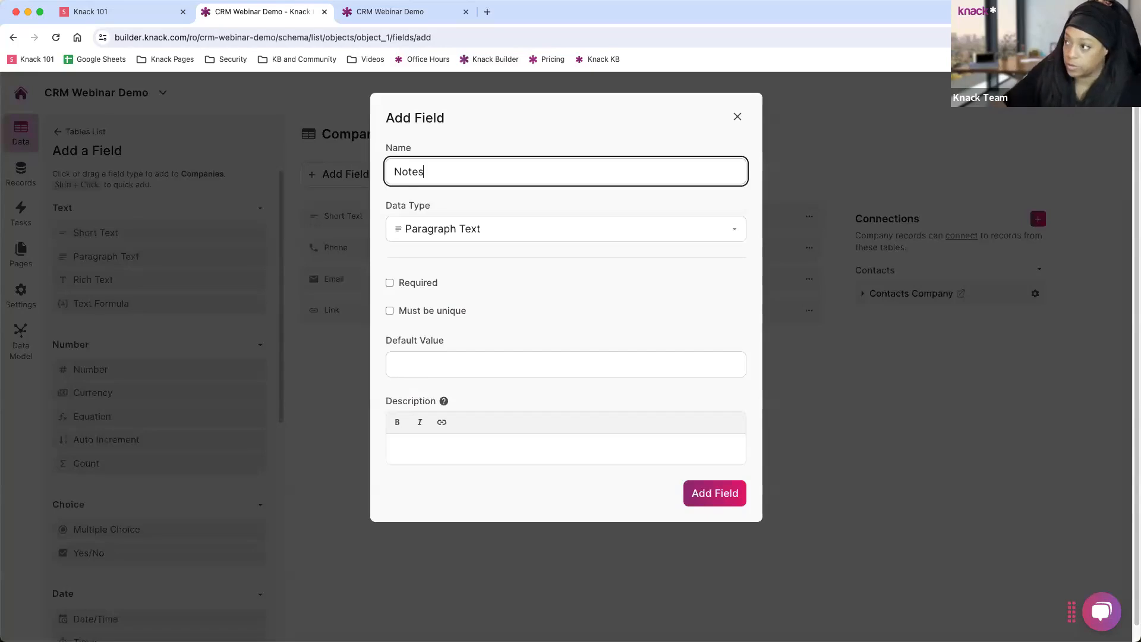
pyautogui.click(710, 495)
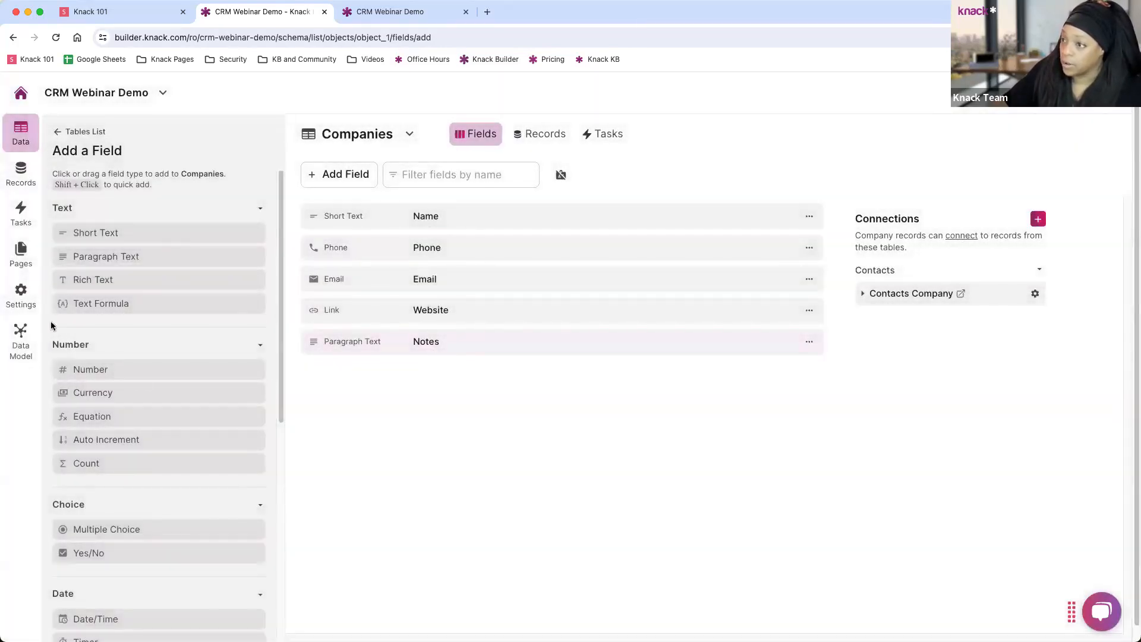
pyautogui.click(20, 255)
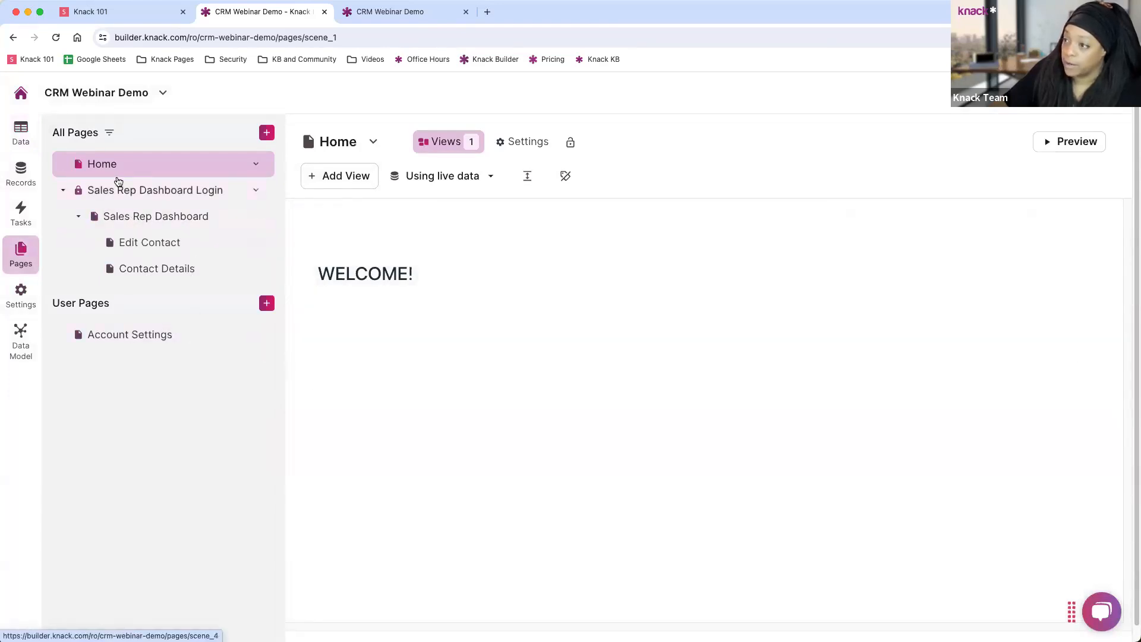
# Add a Companies grid view to the Home page without edit or details links.
pyautogui.click(338, 177)
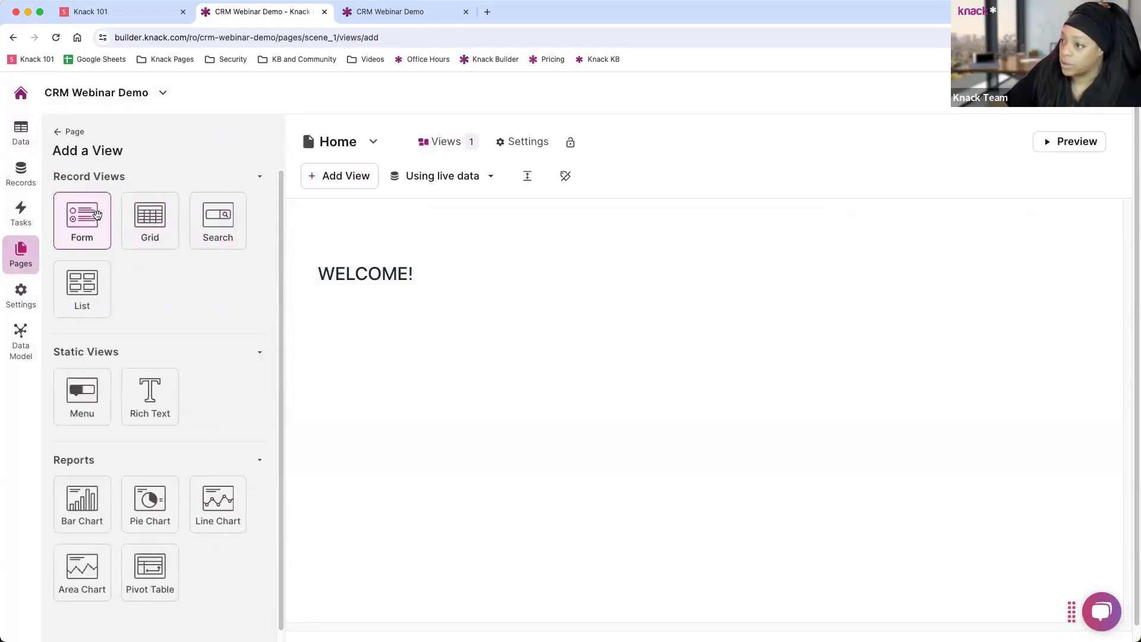
pyautogui.click(154, 221)
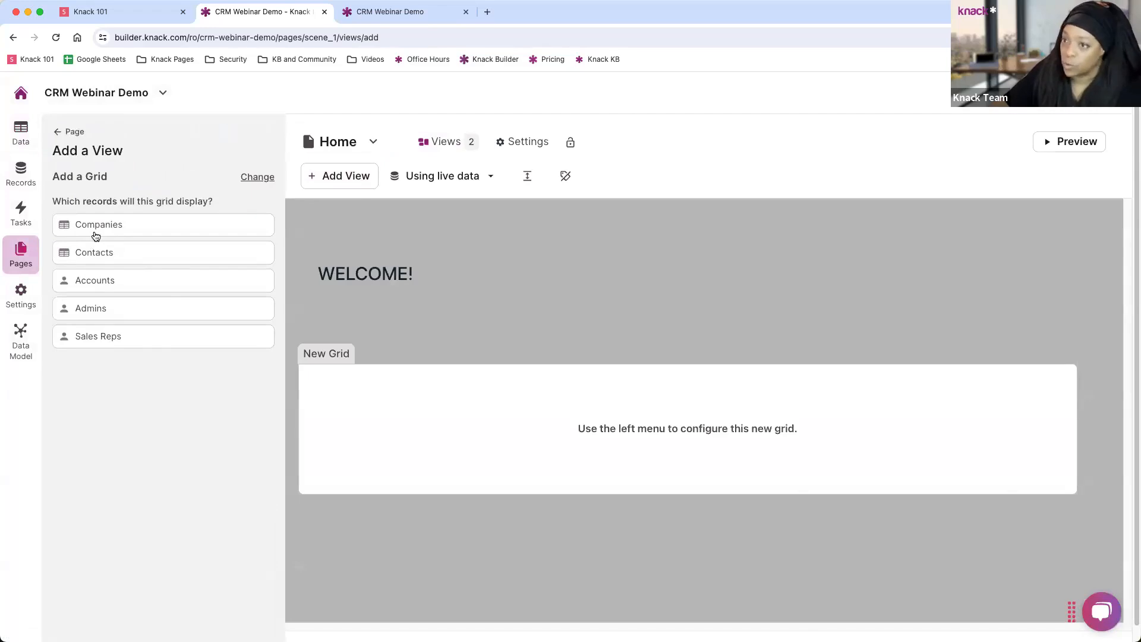
pyautogui.click(96, 226)
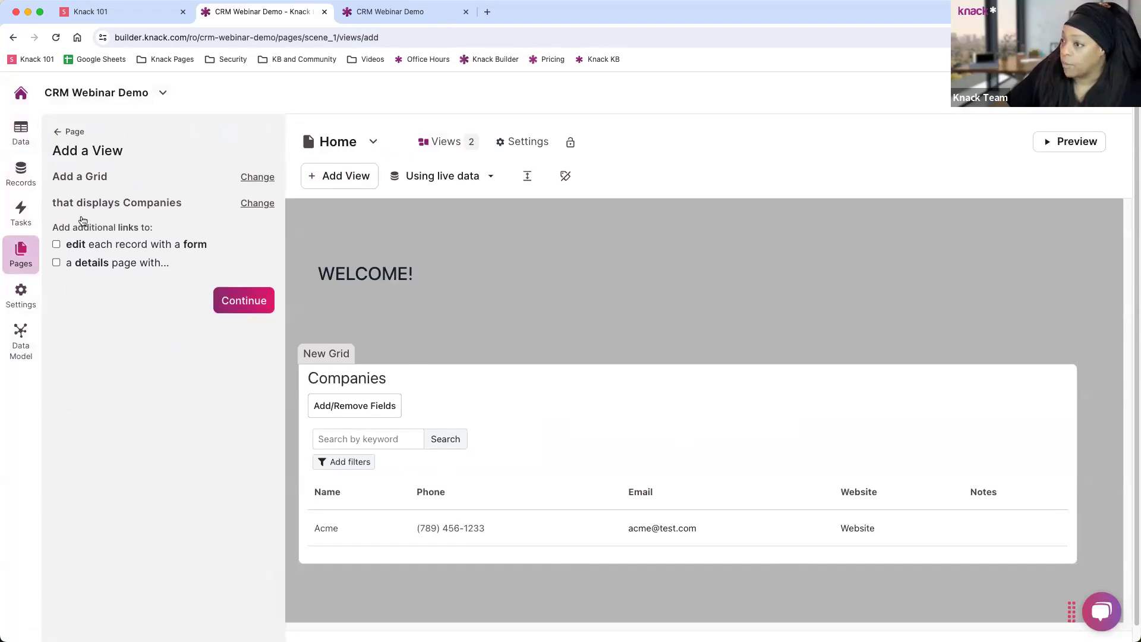
pyautogui.click(248, 309)
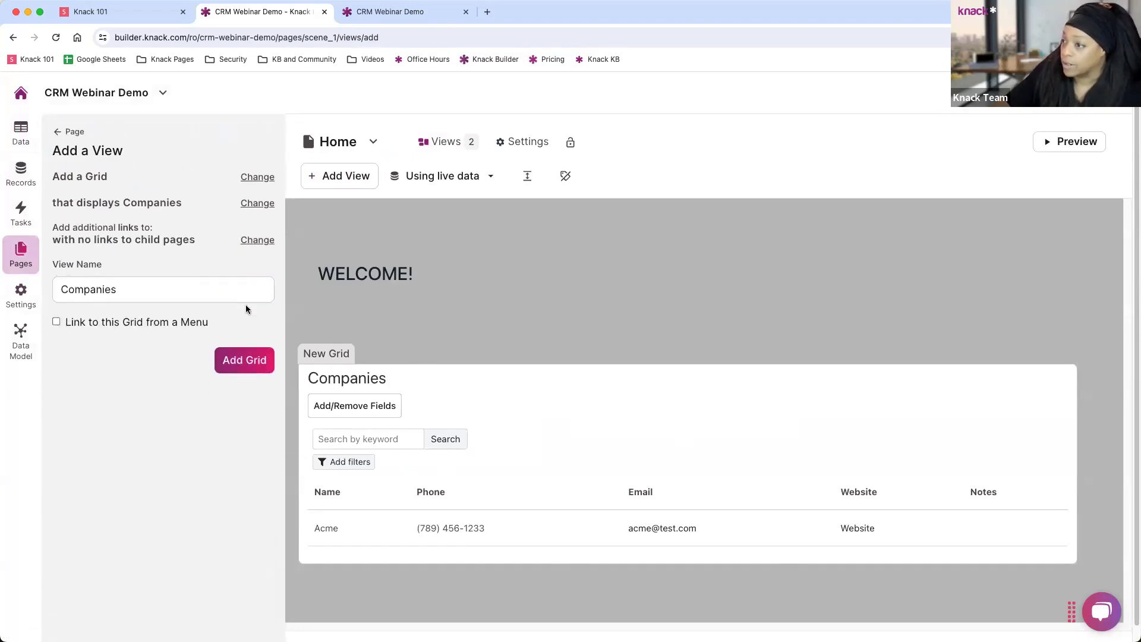
pyautogui.click(232, 348)
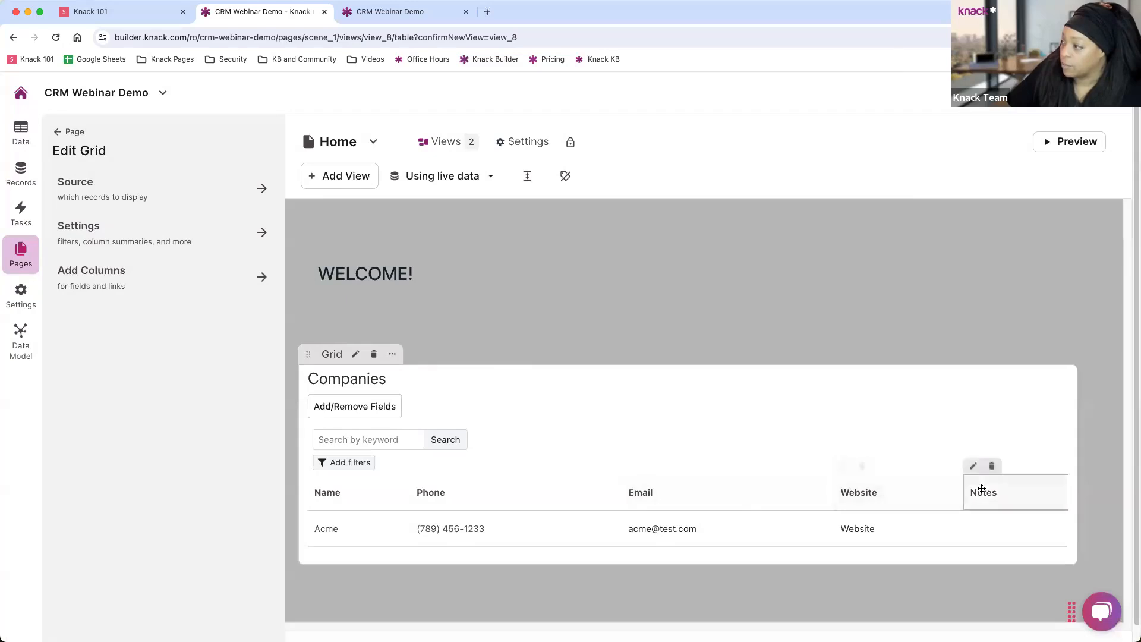
# Remove the Notes column and save, then re-add Notes to the grid and save again.
pyautogui.click(991, 466)
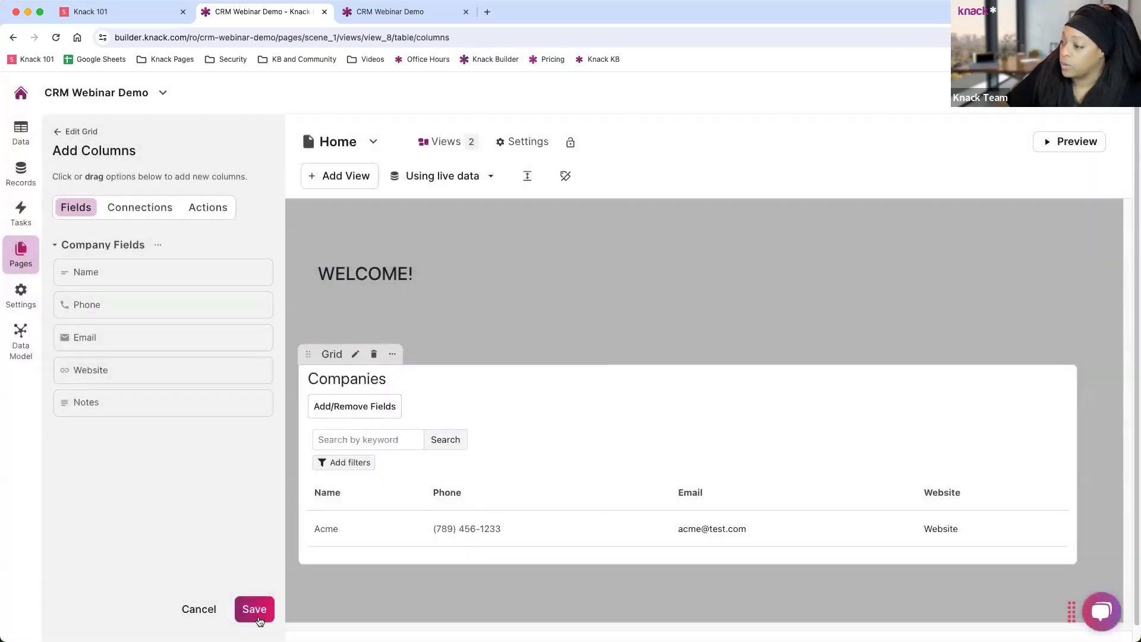
pyautogui.click(259, 615)
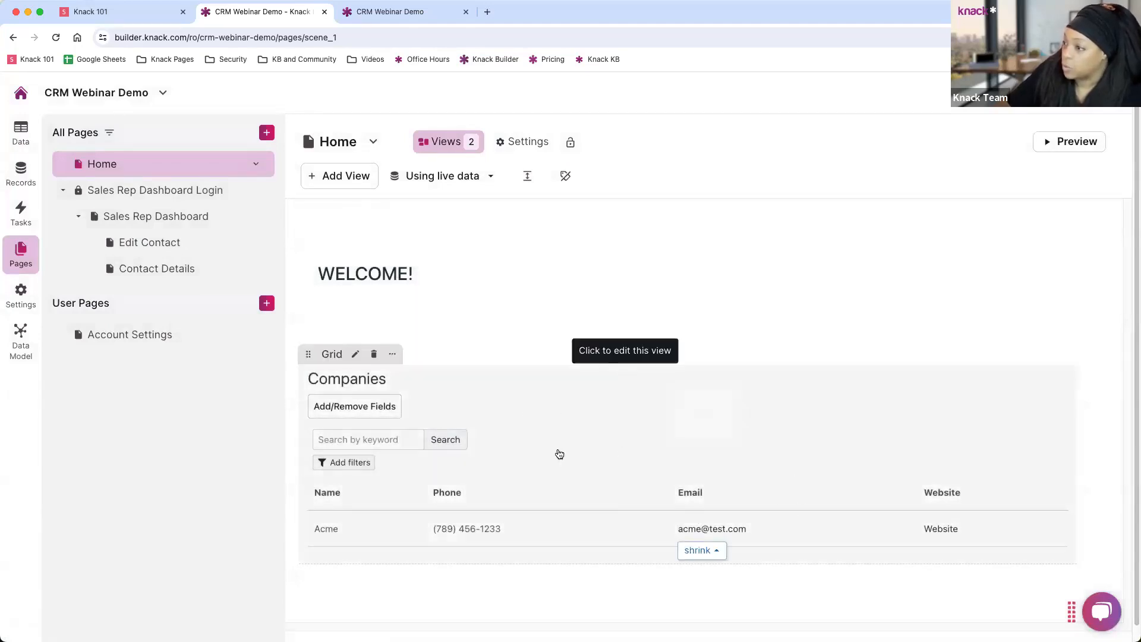
pyautogui.click(558, 454)
pyautogui.click(104, 283)
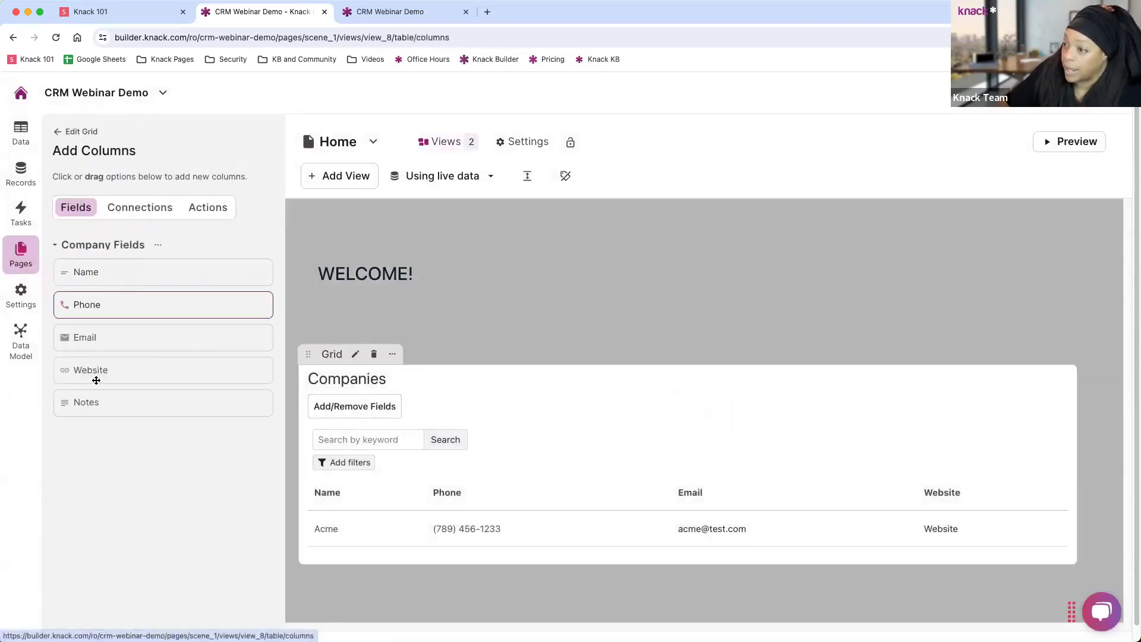
pyautogui.click(112, 402)
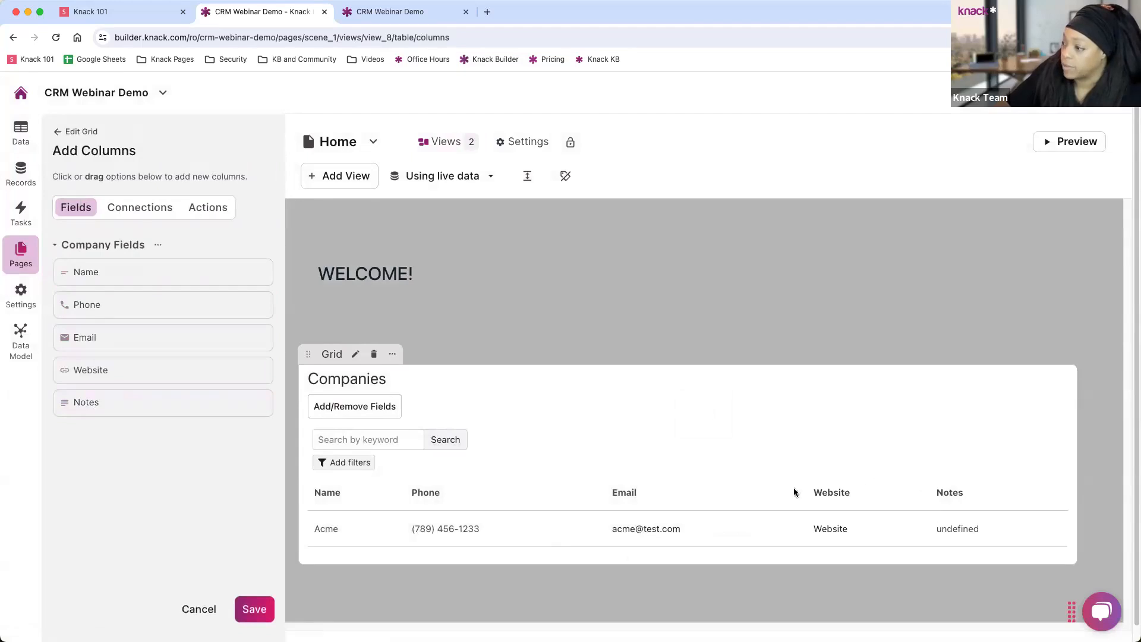
pyautogui.click(255, 609)
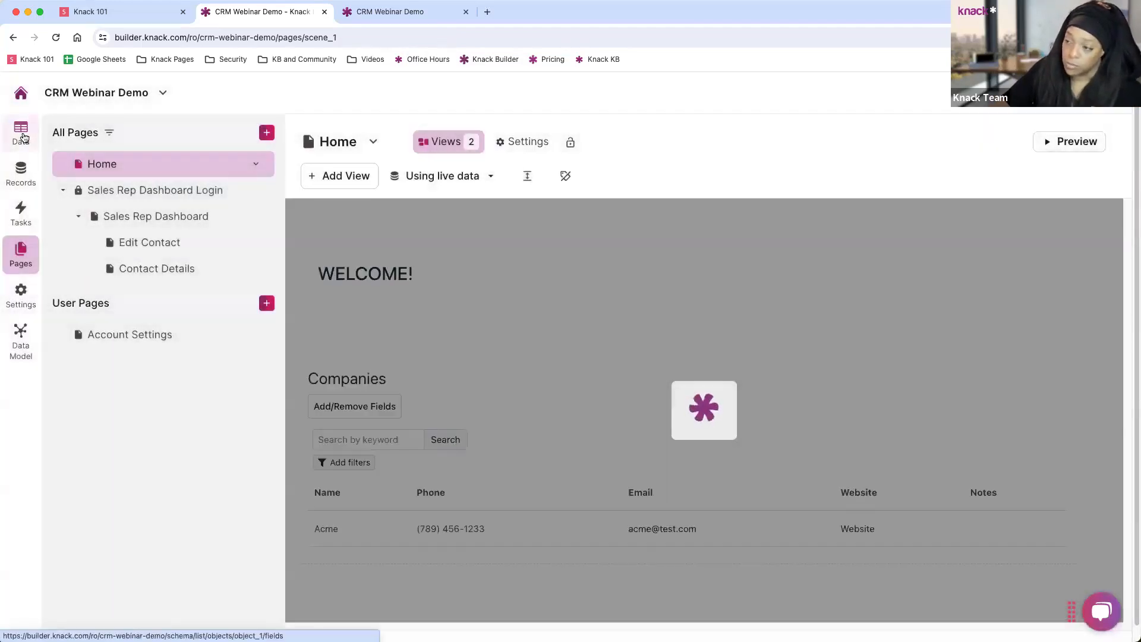
# Add a new Image field to the Companies table and name it Logo.
pyautogui.click(24, 137)
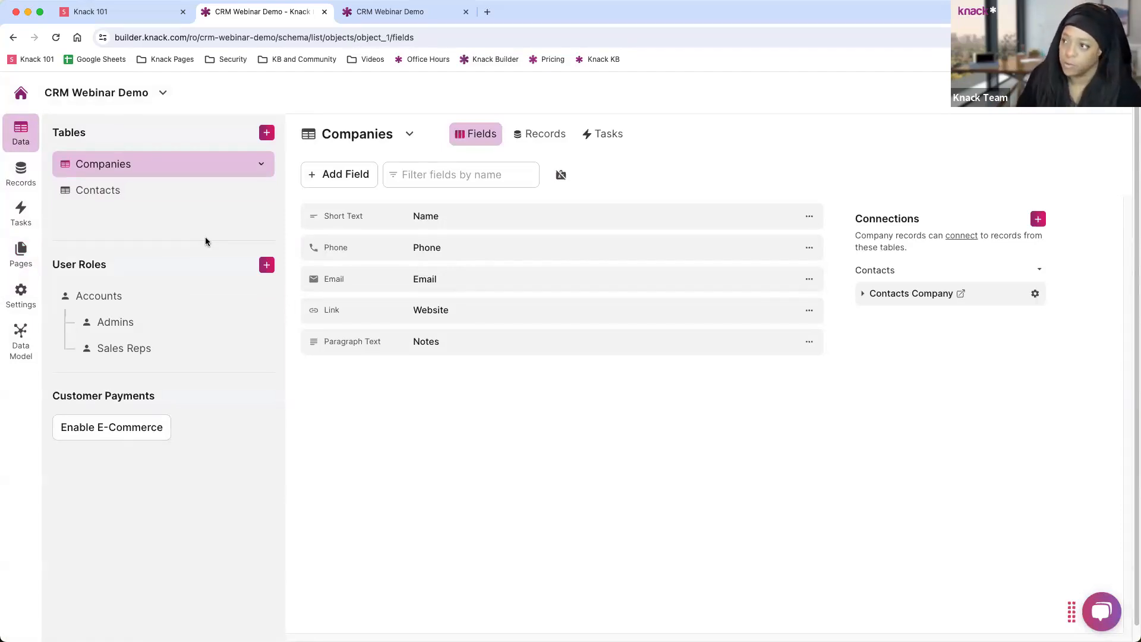
pyautogui.click(361, 182)
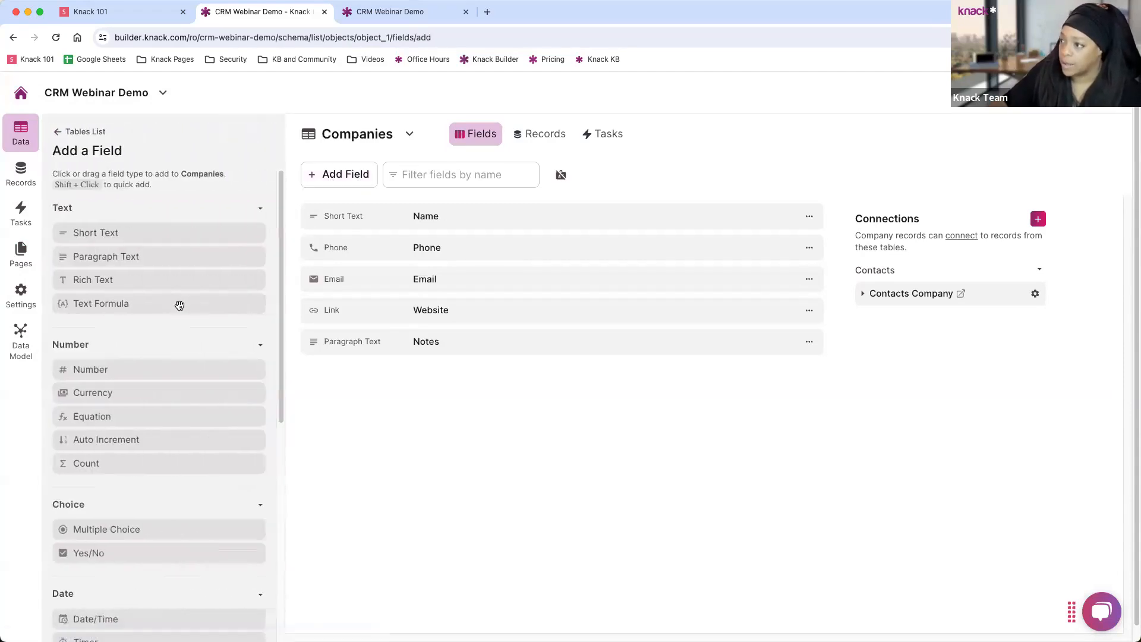
pyautogui.scroll(-3, 138, 327)
pyautogui.scroll(-3, 145, 333)
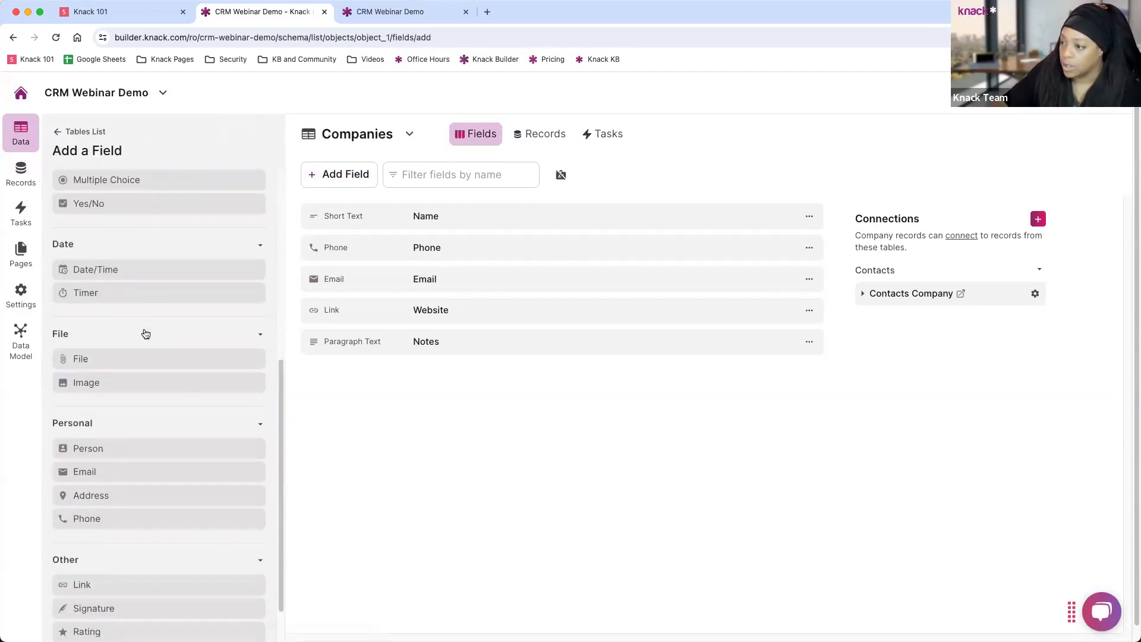
pyautogui.scroll(5, 131, 416)
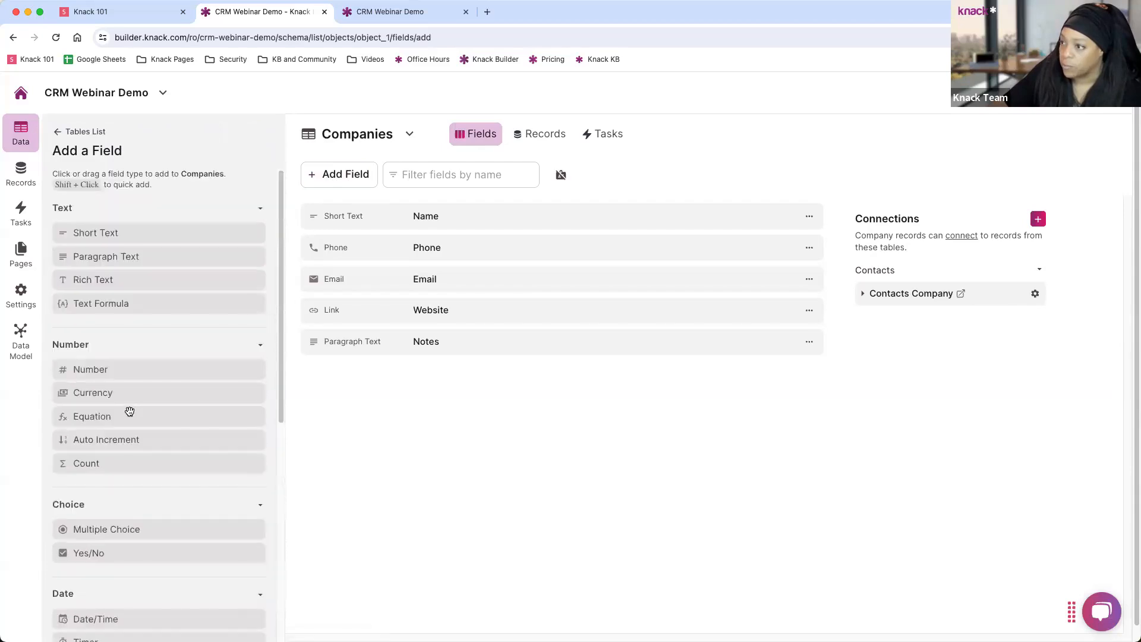
pyautogui.scroll(-6, 129, 410)
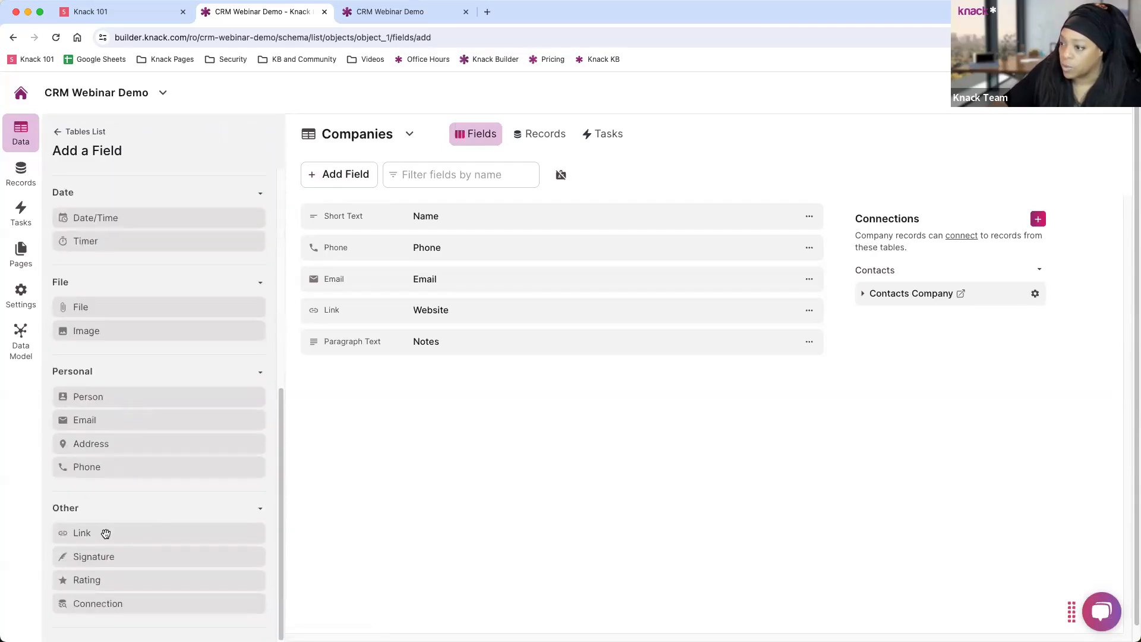
pyautogui.click(114, 335)
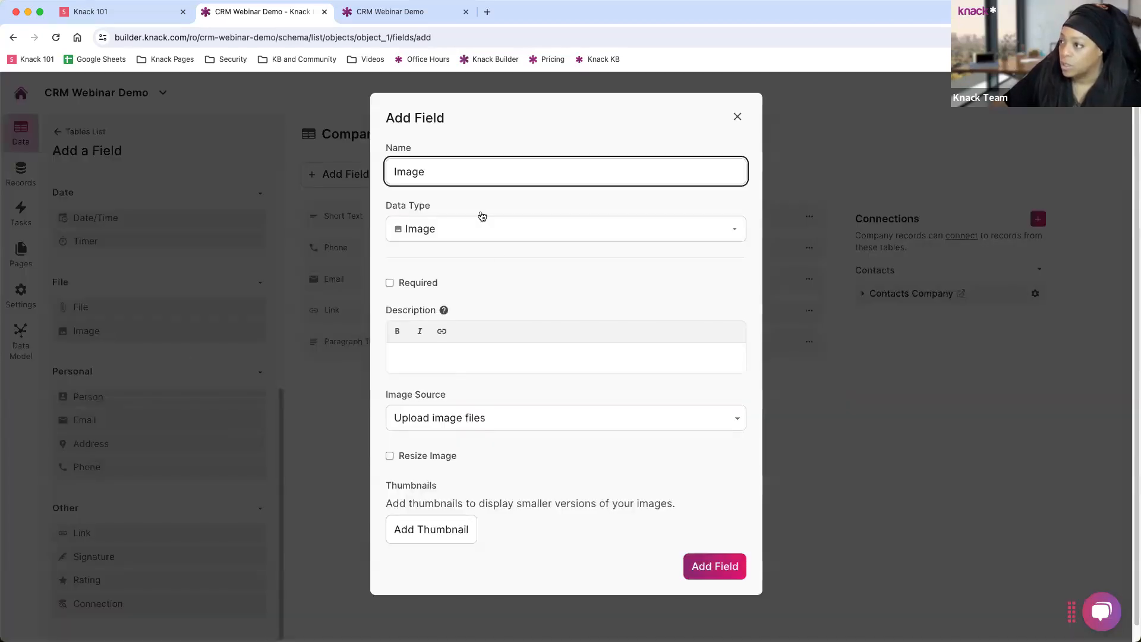
pyautogui.moveTo(425, 172); pyautogui.dragTo(389, 172)
pyautogui.write('Logo')
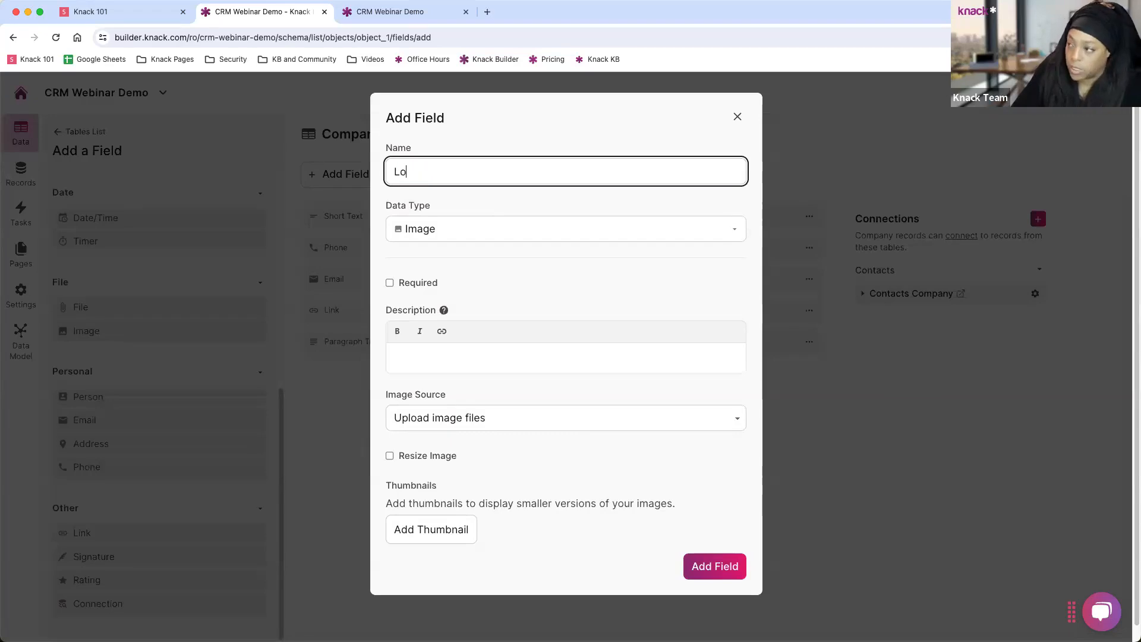
# Turn on image resizing with a 100×100 thumbnail and create the Logo field.
pyautogui.click(405, 454)
pyautogui.scroll(-2, 465, 440)
pyautogui.click(457, 550)
pyautogui.scroll(-2, 595, 500)
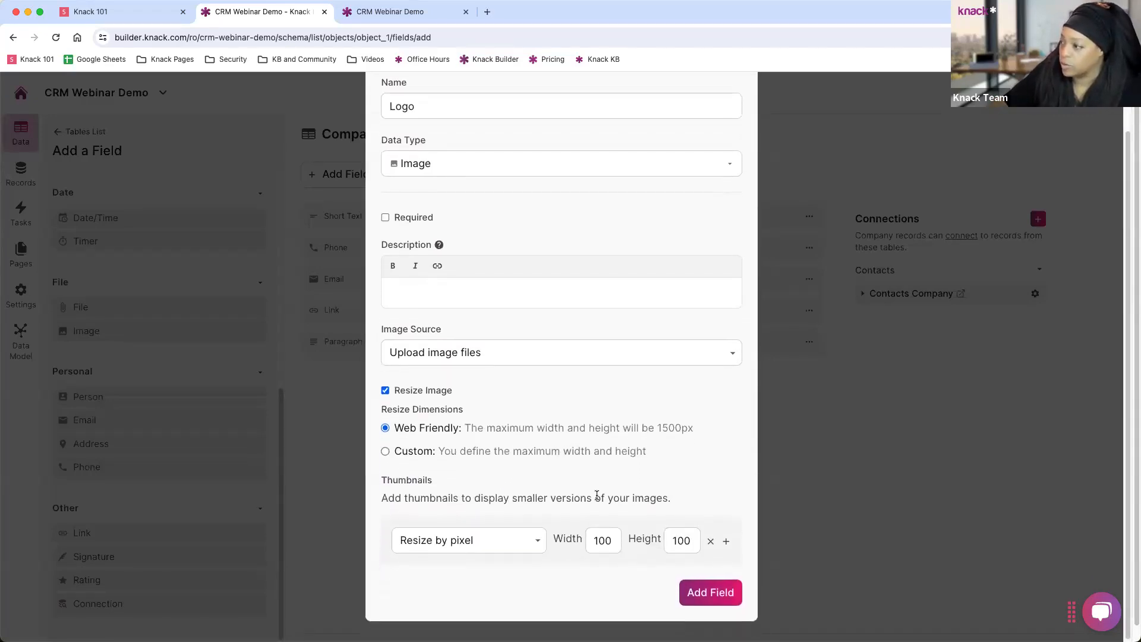
pyautogui.click(697, 589)
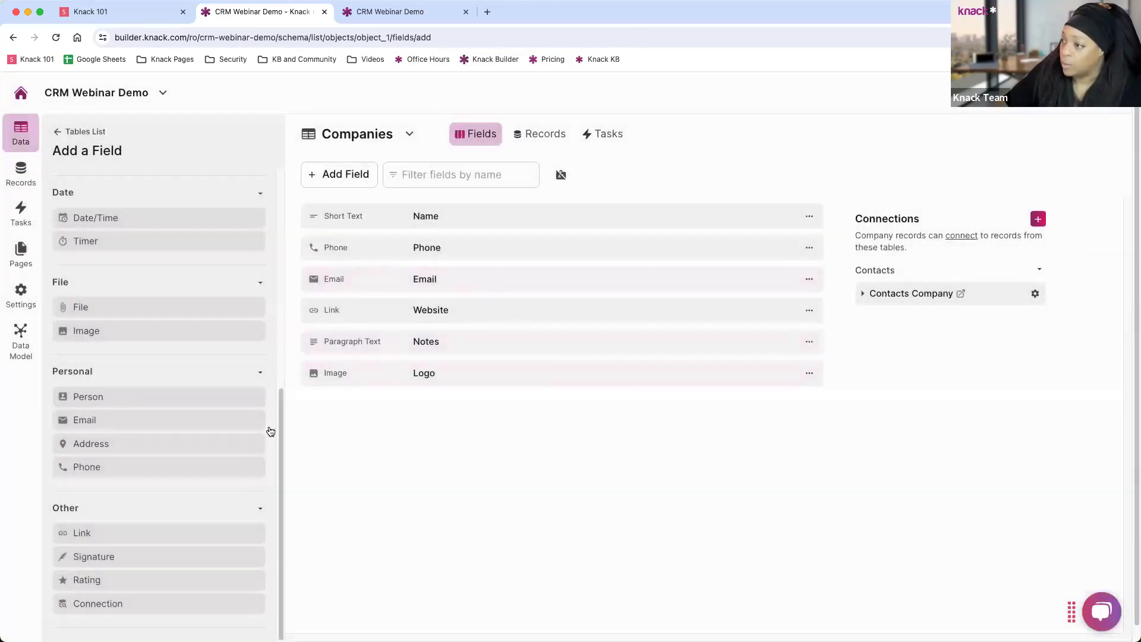
# Open the Companies grid in Pages and check whether Logo is available as a column.
pyautogui.click(39, 264)
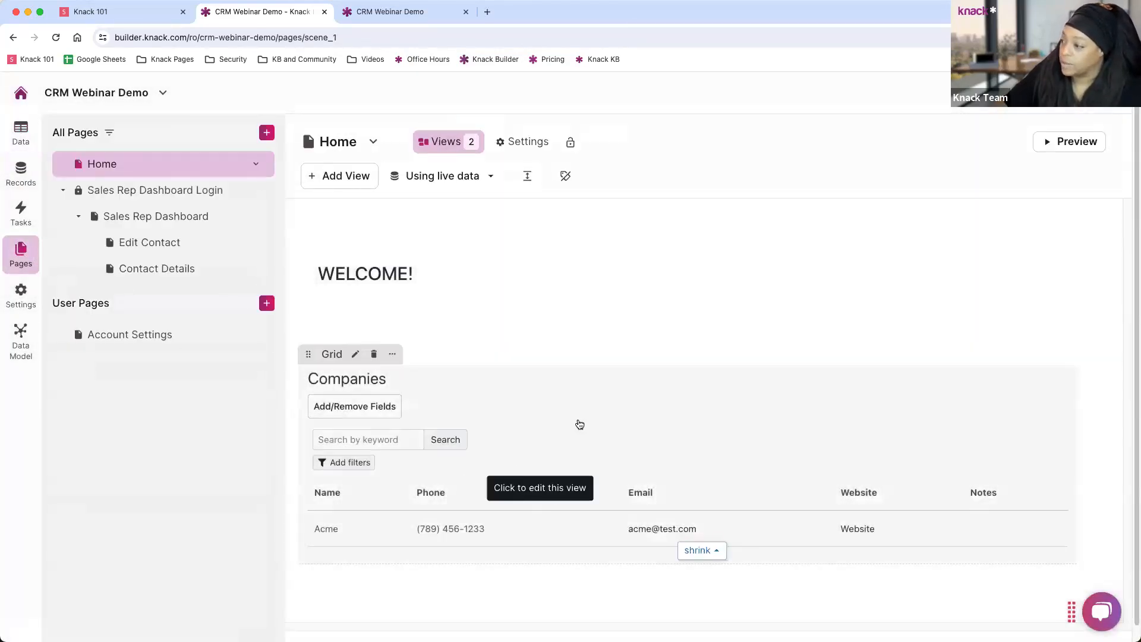
pyautogui.click(576, 439)
pyautogui.click(98, 277)
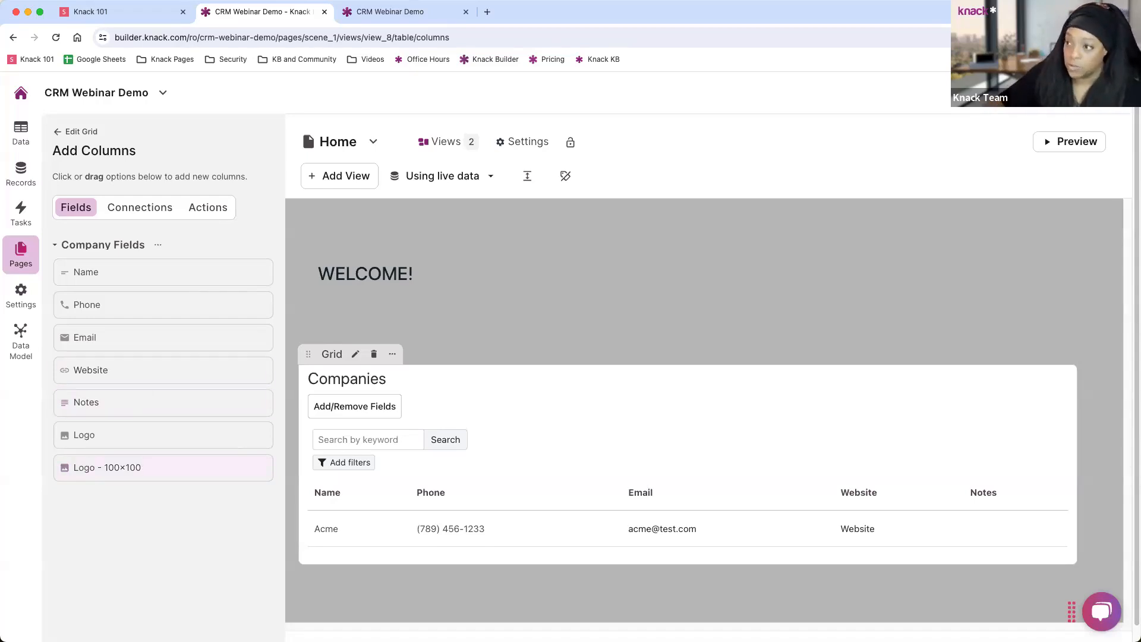
# Revisit the Companies data, then return to the All Pages list.
pyautogui.click(21, 134)
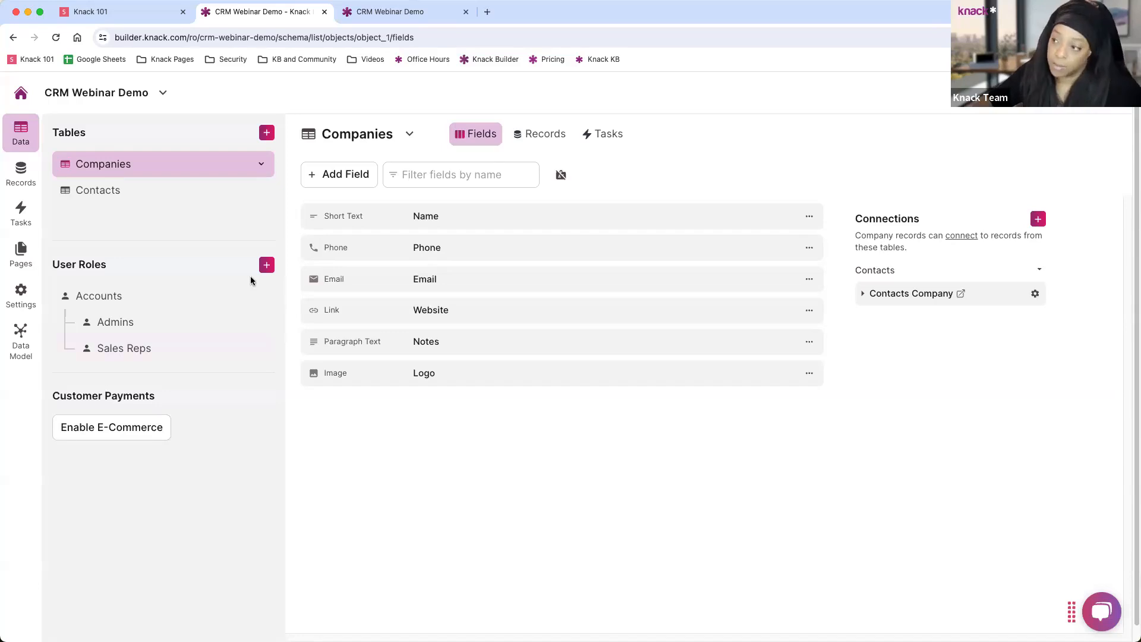
pyautogui.click(21, 266)
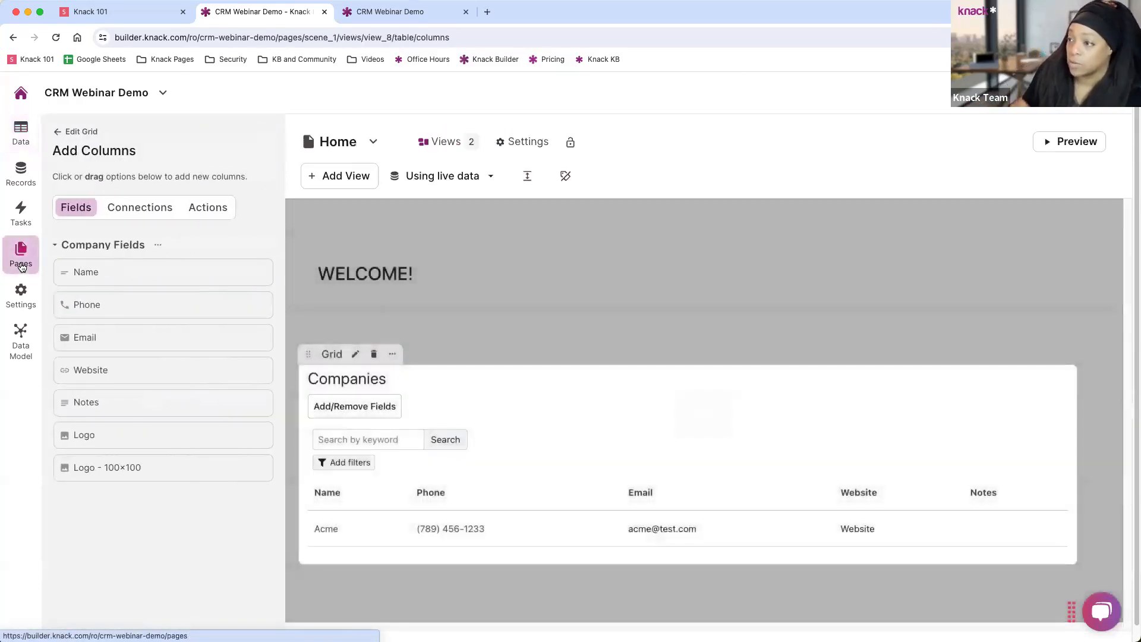
pyautogui.click(56, 133)
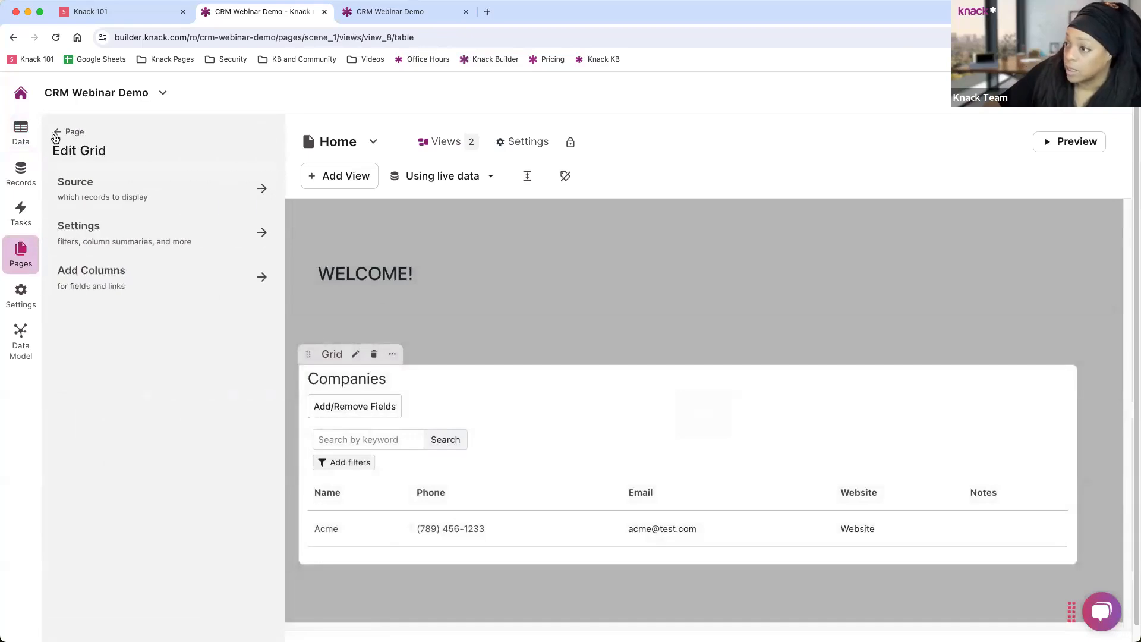
pyautogui.click(24, 258)
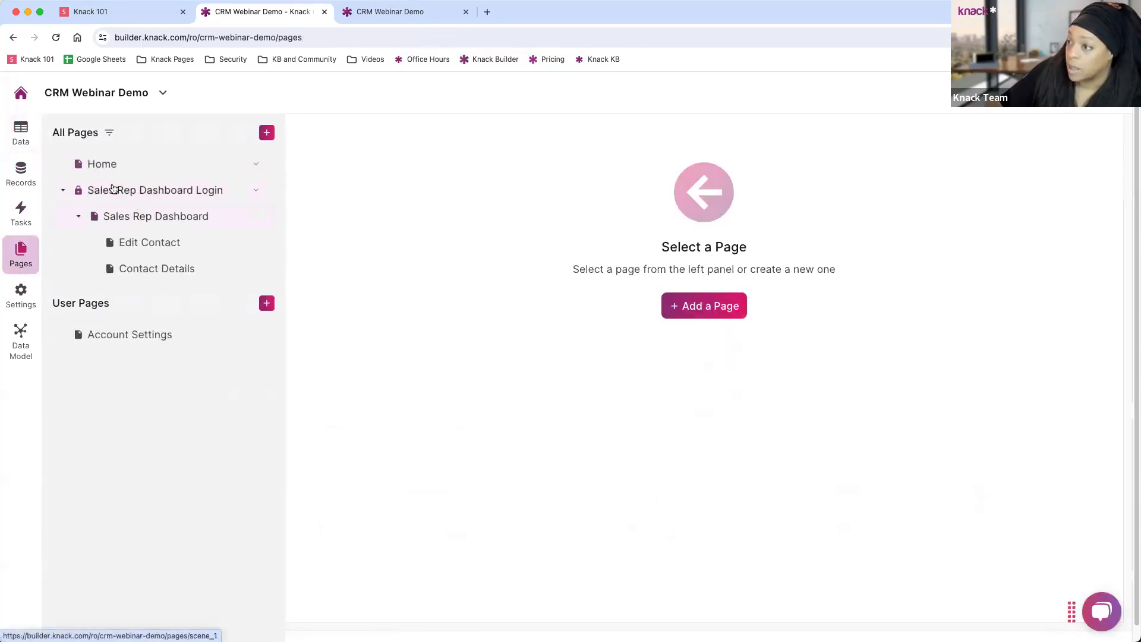
# Delete the Phone column from the Sales Rep Dashboard's Contacts grid and save.
pyautogui.click(158, 191)
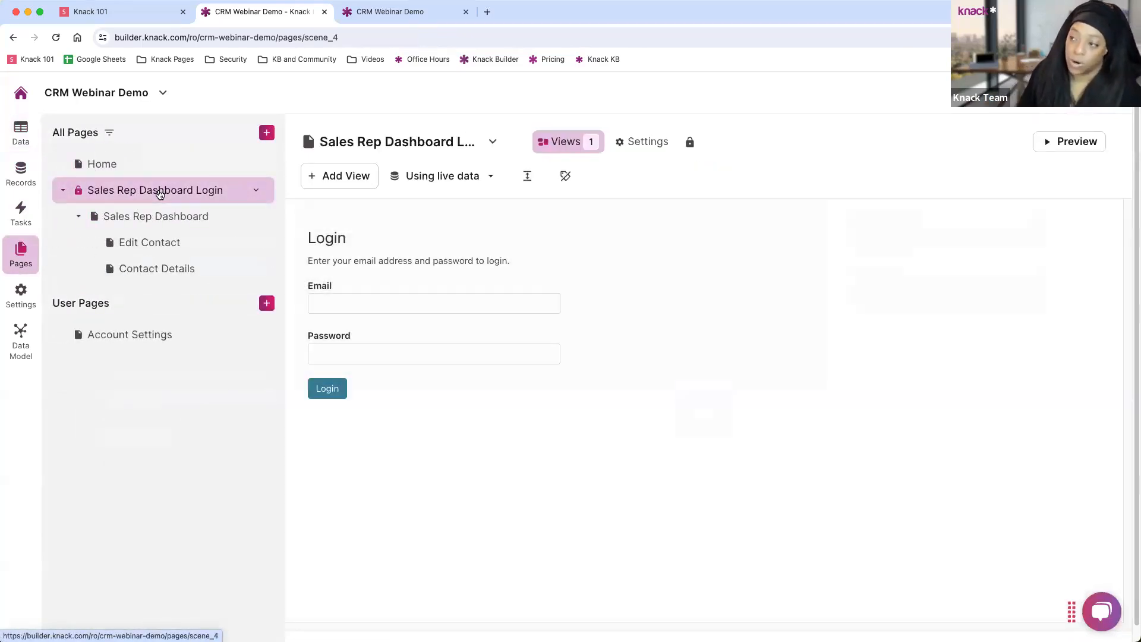
pyautogui.click(164, 217)
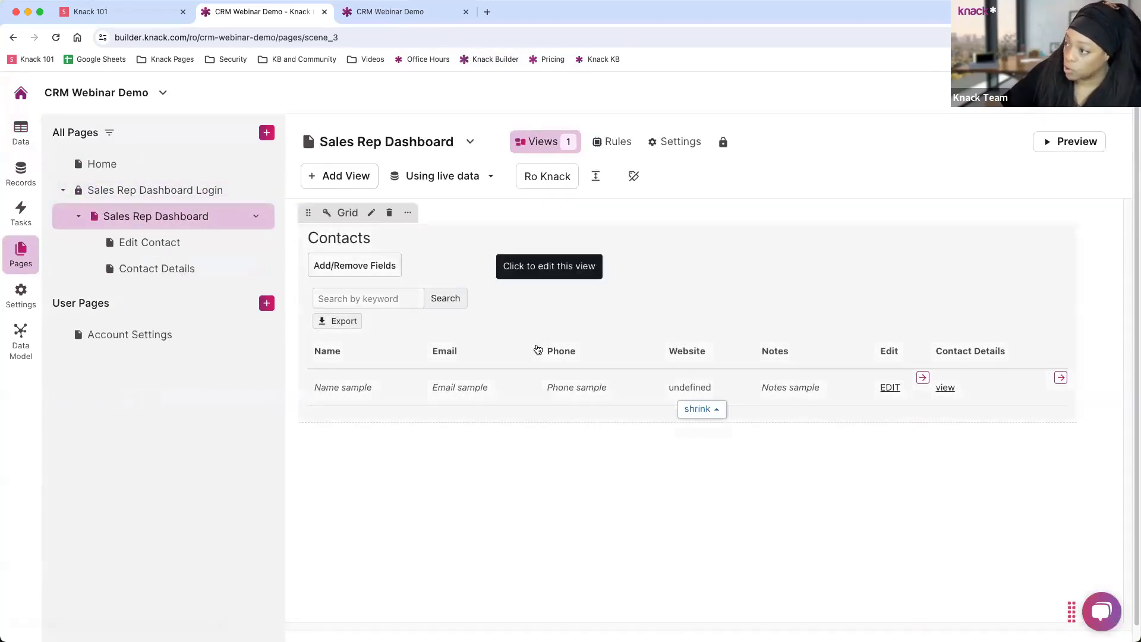
pyautogui.click(589, 336)
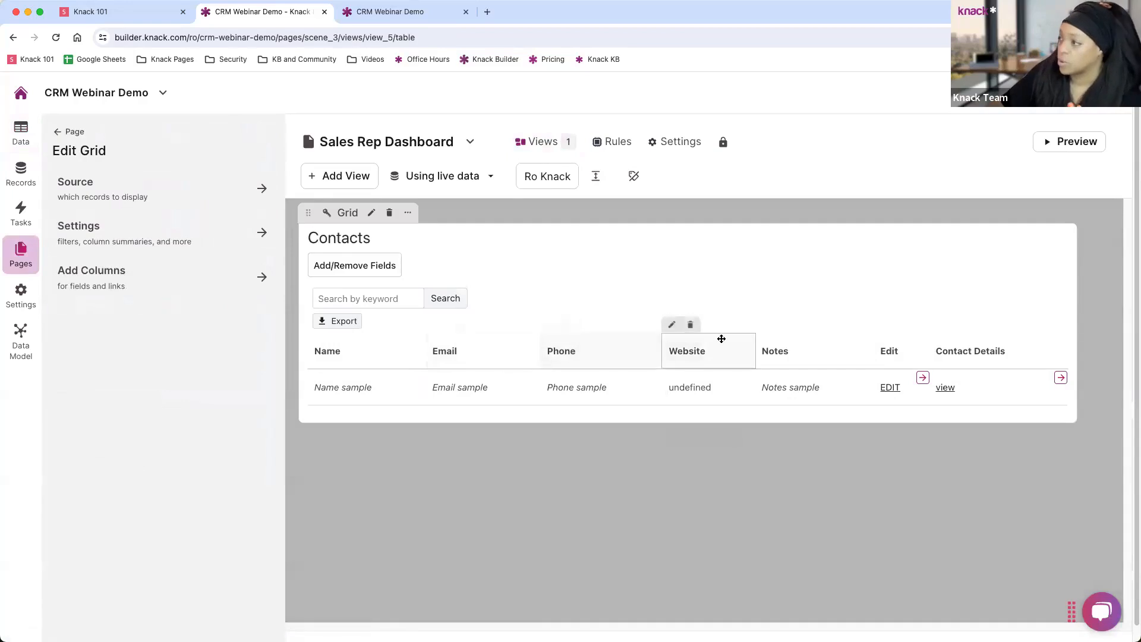
pyautogui.click(568, 328)
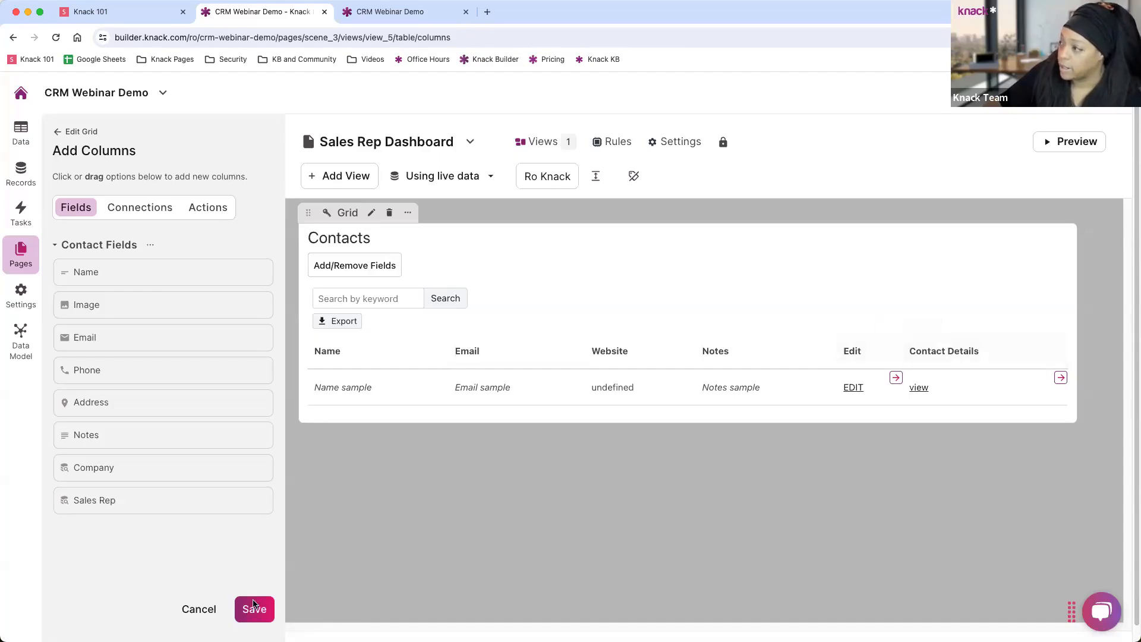
pyautogui.click(255, 604)
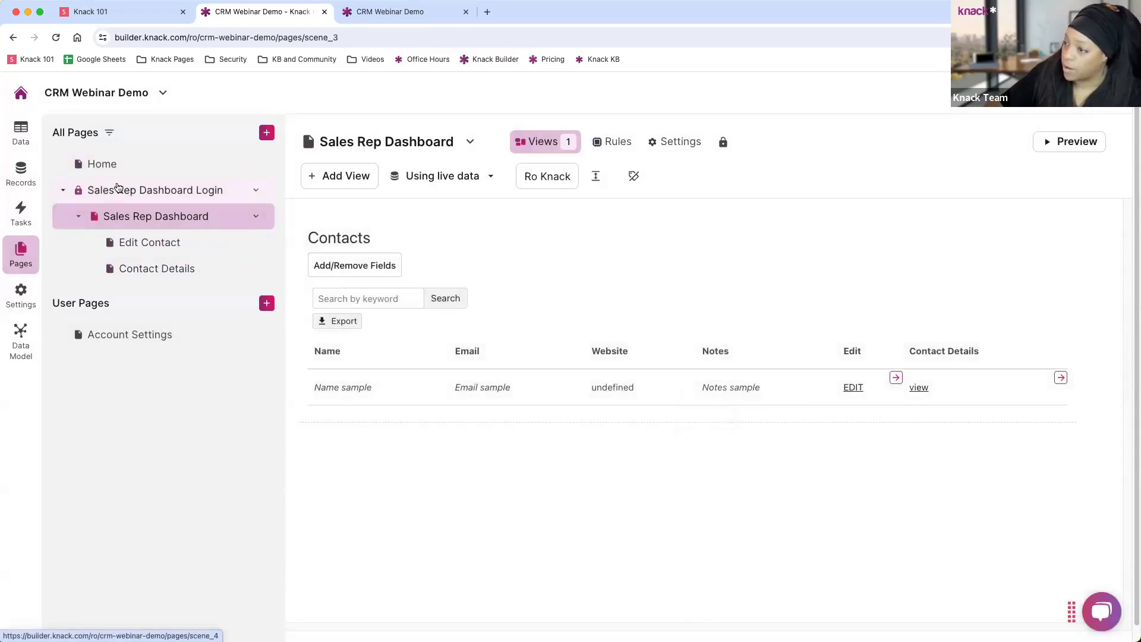
# Add then remove Admins in the Sales Rep Dashboard Login's roles, cancel, and go back to Pages.
pyautogui.click(178, 193)
pyautogui.click(420, 250)
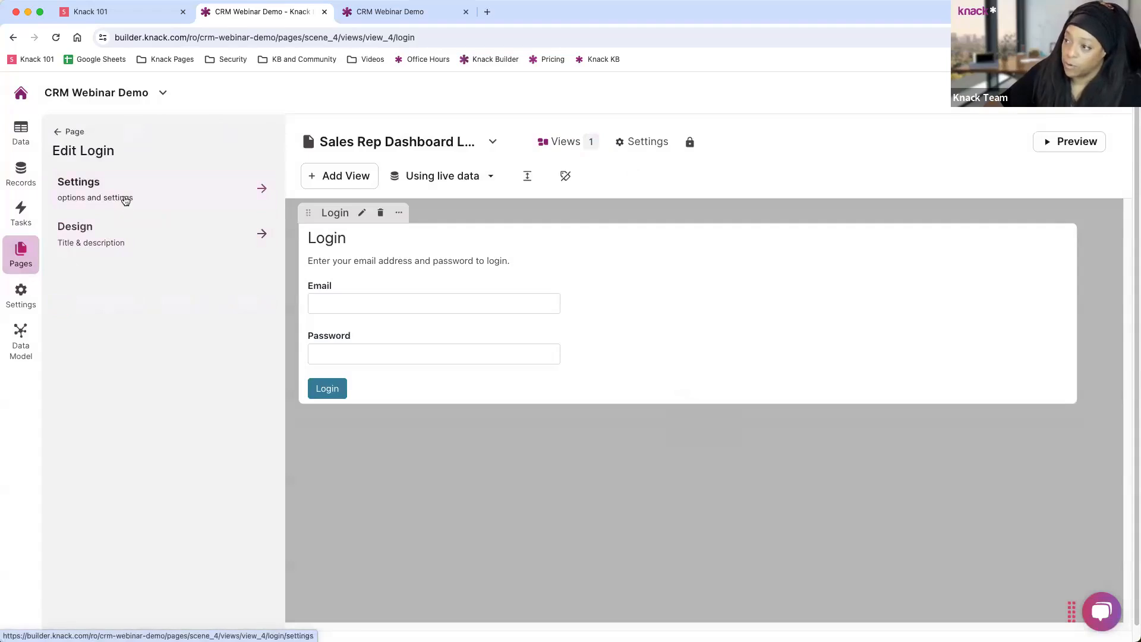
pyautogui.click(126, 199)
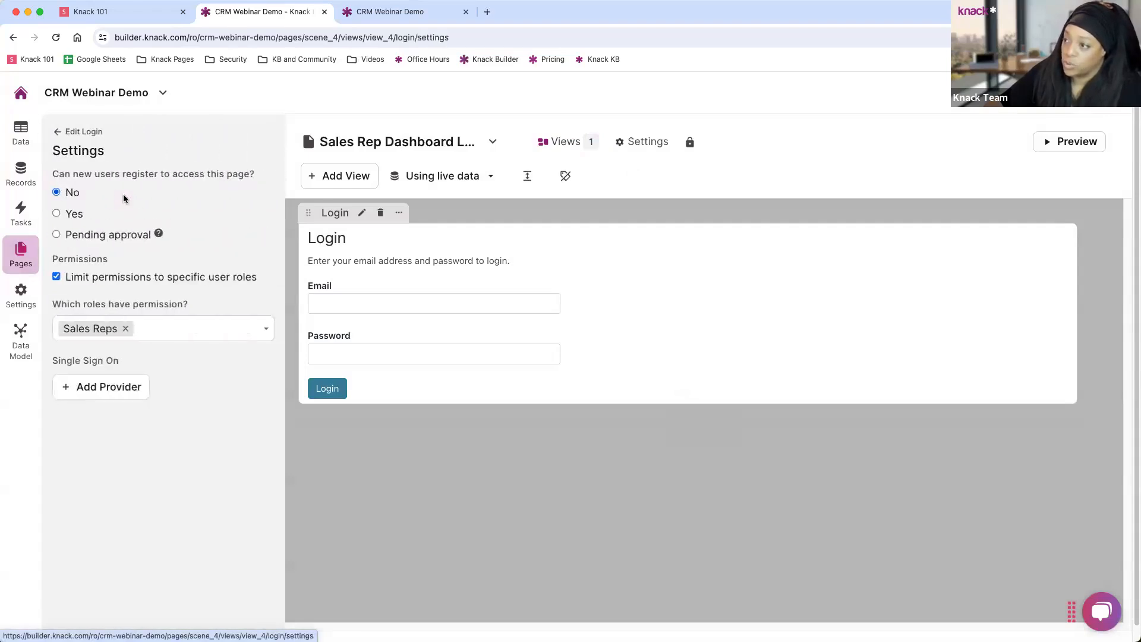
pyautogui.click(166, 329)
pyautogui.click(91, 377)
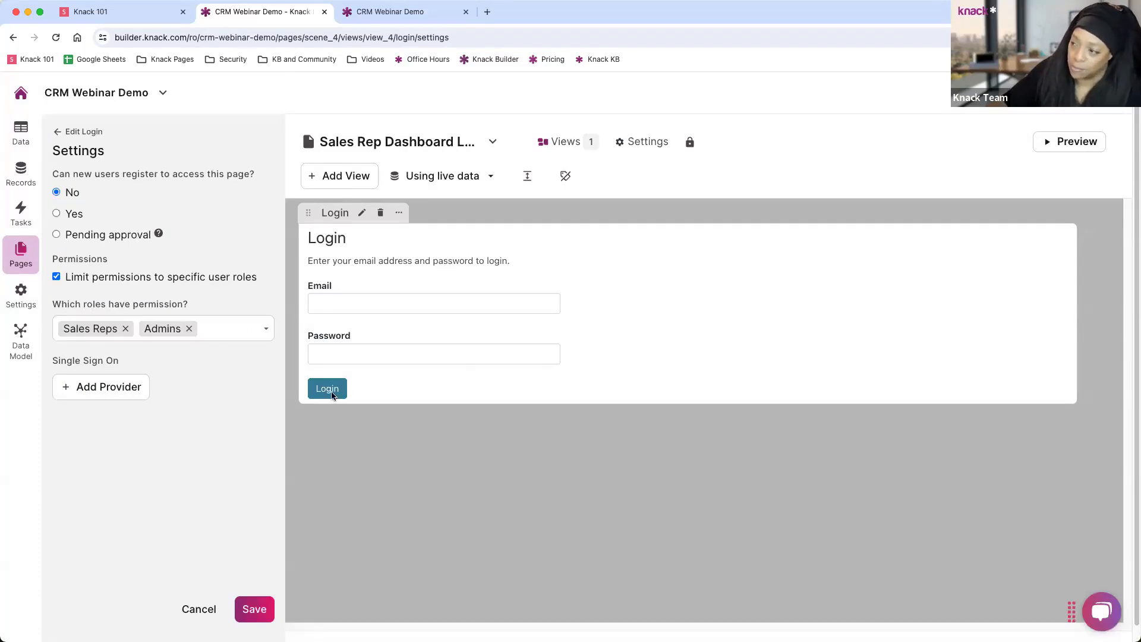
pyautogui.click(189, 329)
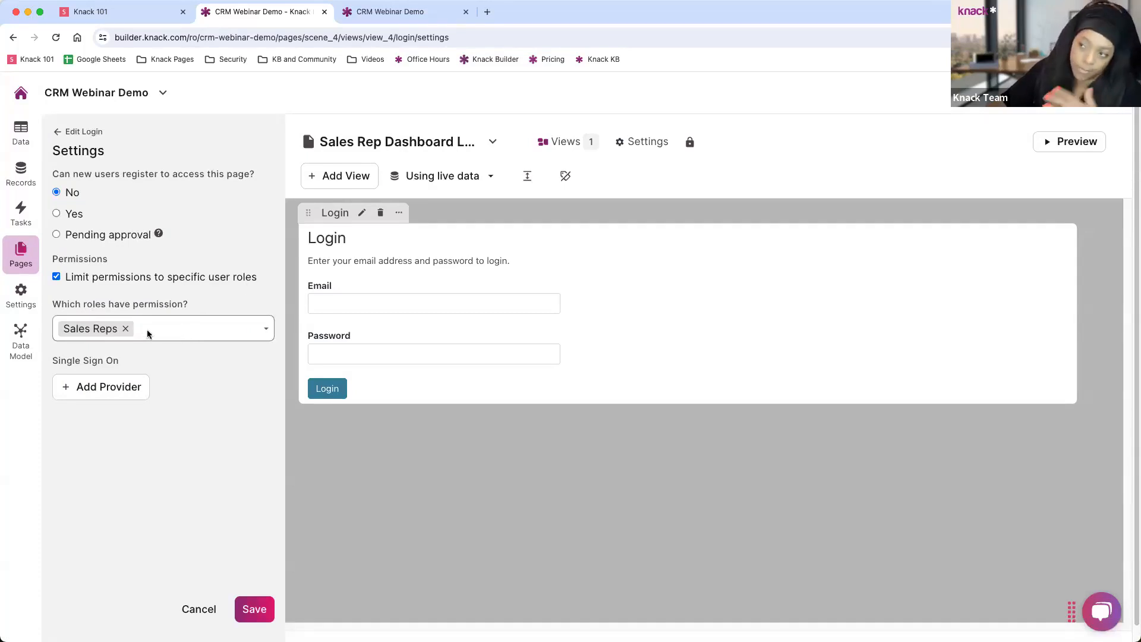
pyautogui.click(207, 611)
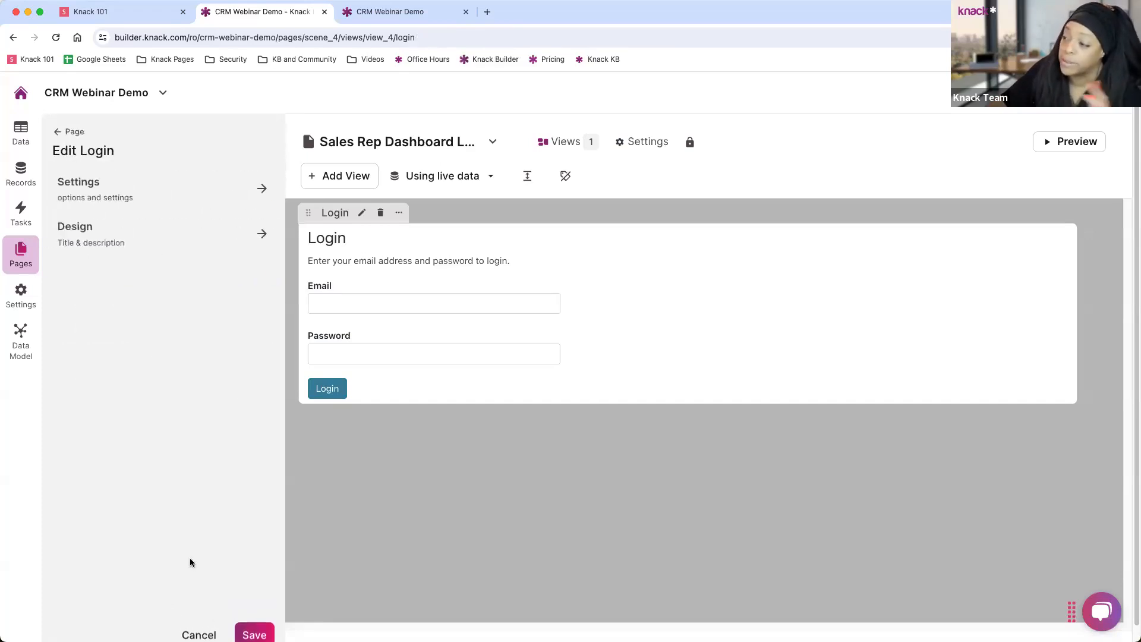
pyautogui.click(65, 131)
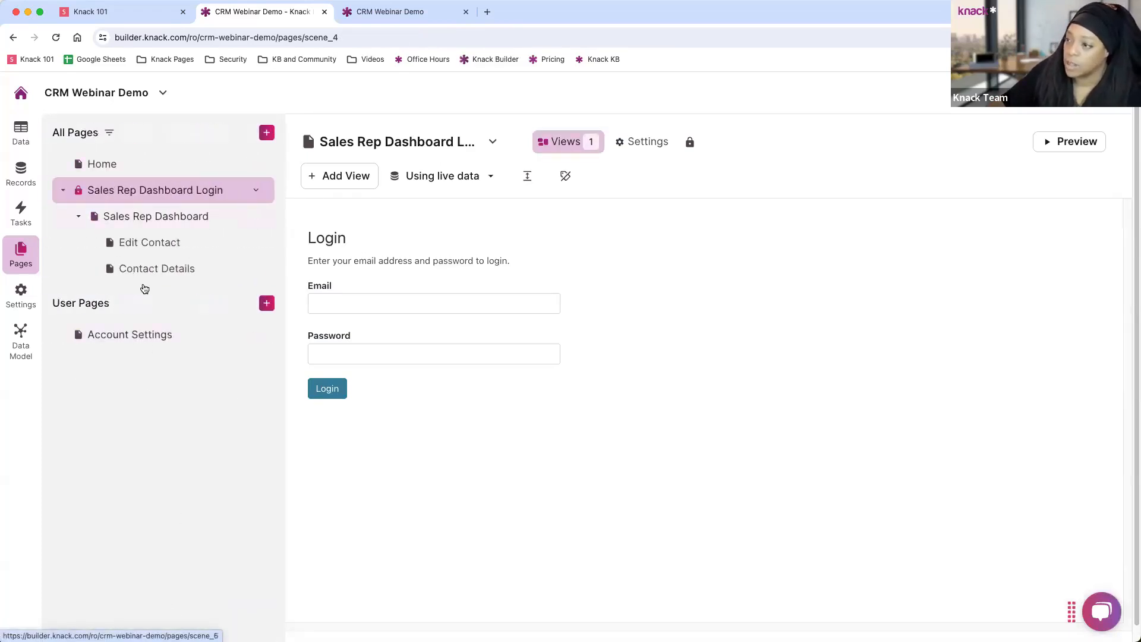
# Create a login page open to all users, named Companies.
pyautogui.click(266, 133)
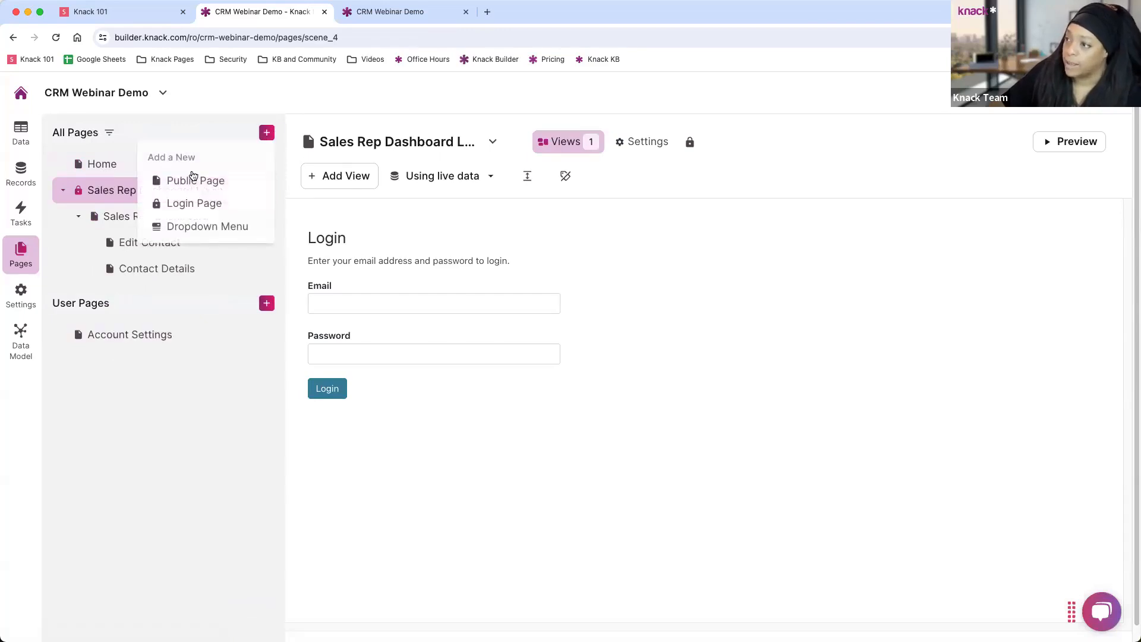
pyautogui.click(190, 207)
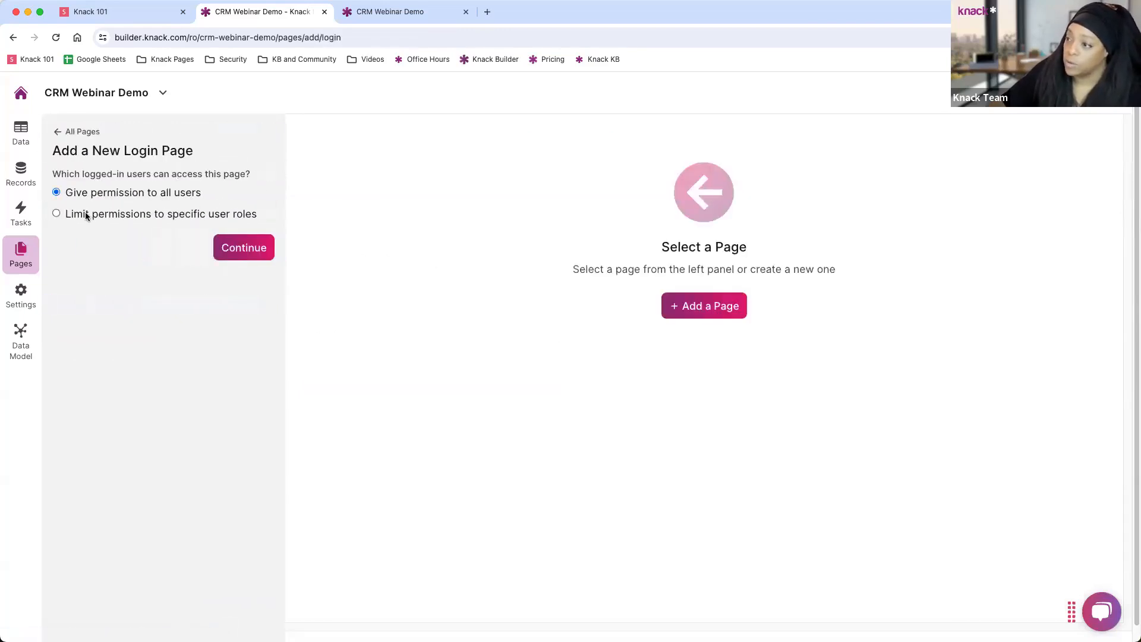
pyautogui.click(215, 250)
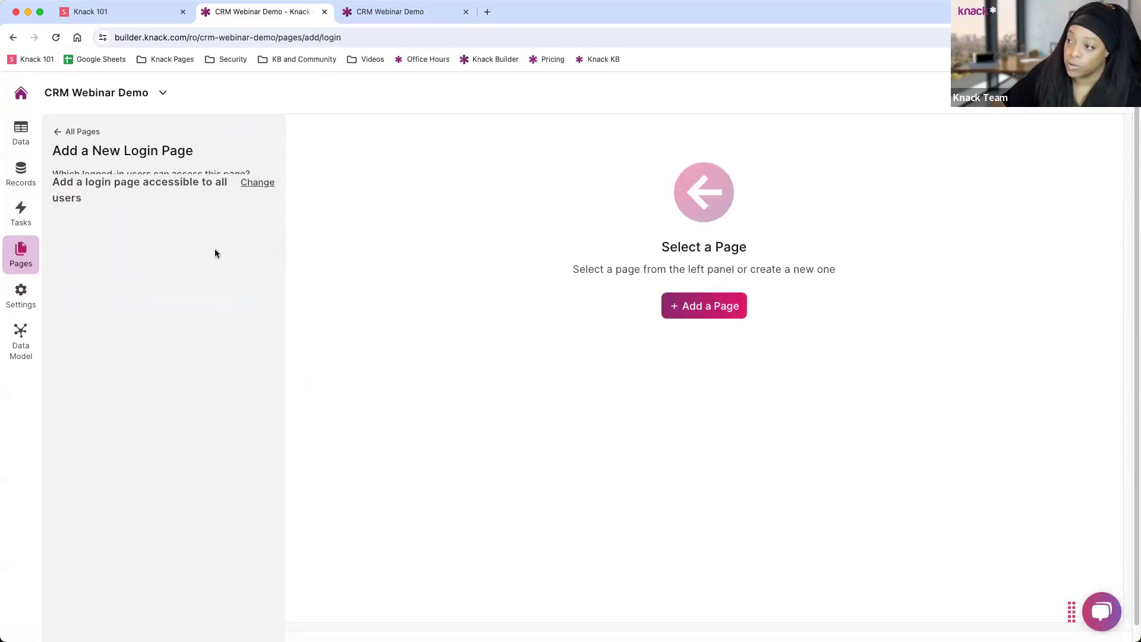
pyautogui.click(82, 241)
pyautogui.tripleClick(82, 240)
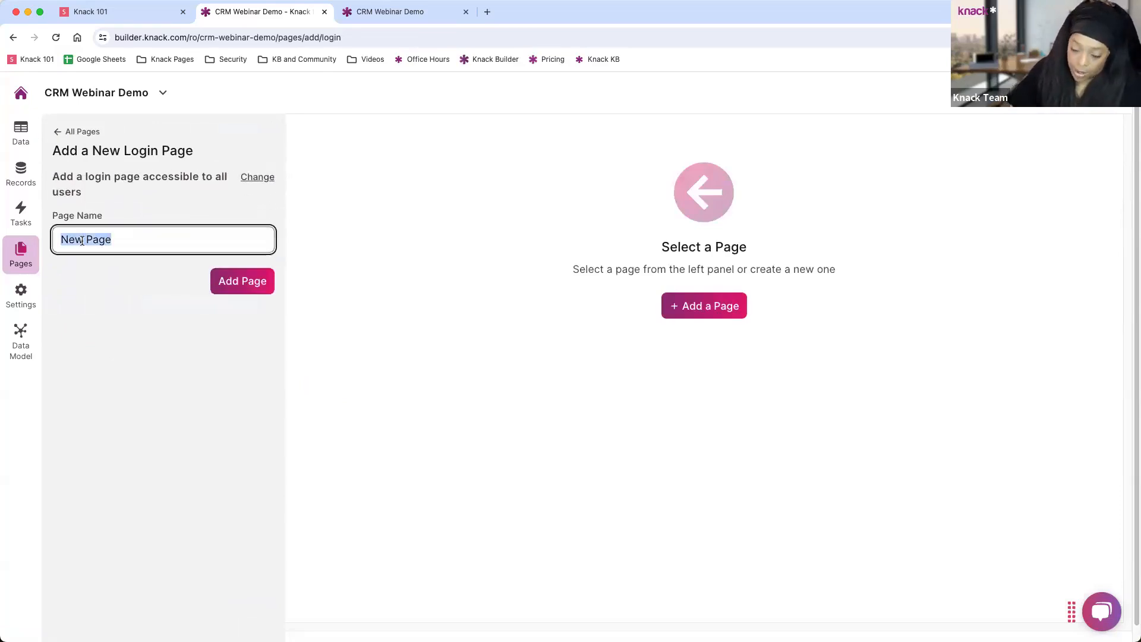
pyautogui.write('Comapn')
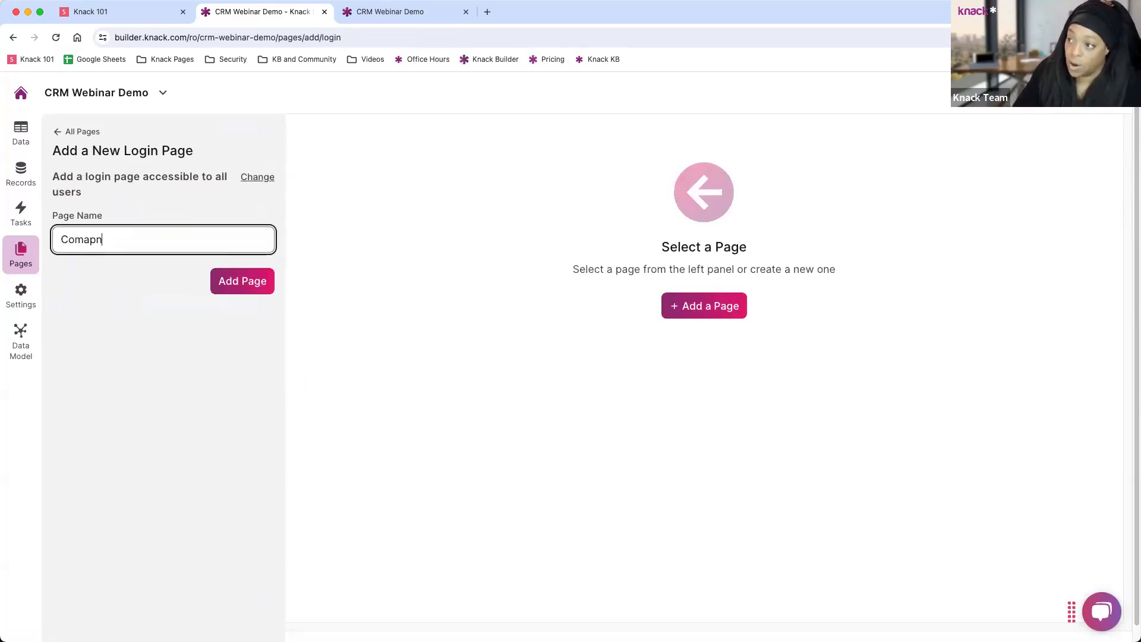
pyautogui.press('BackSpace')
pyautogui.press('BackSpace')
pyautogui.press('BackSpace')
pyautogui.write('panies')
pyautogui.click(226, 283)
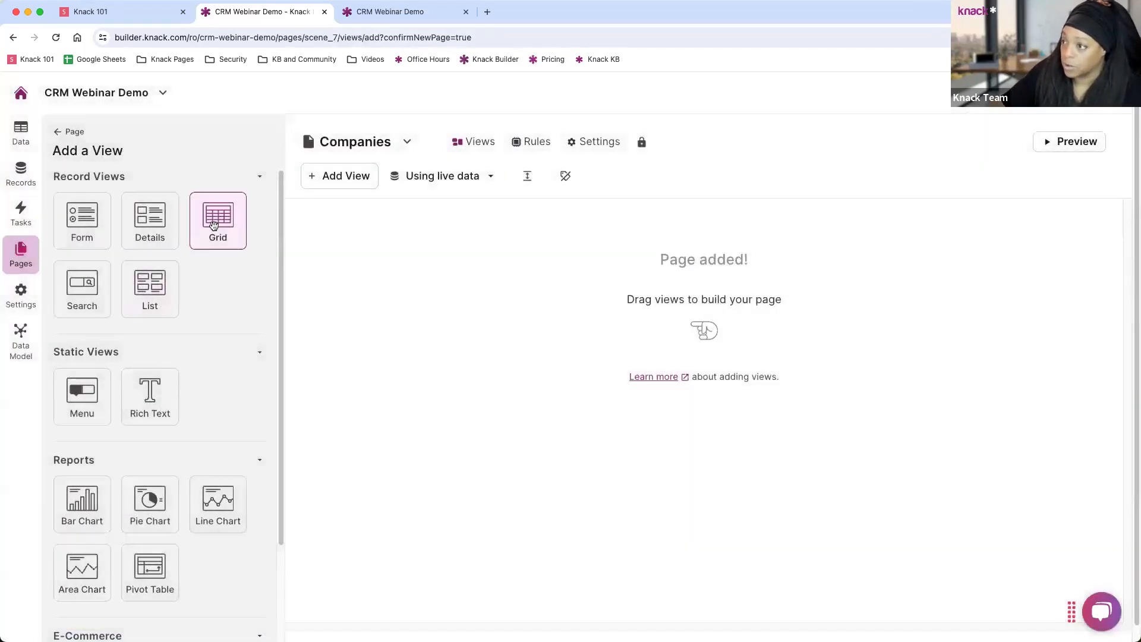
# Add a grid of Companies records with an edit-form link for each record.
pyautogui.click(217, 218)
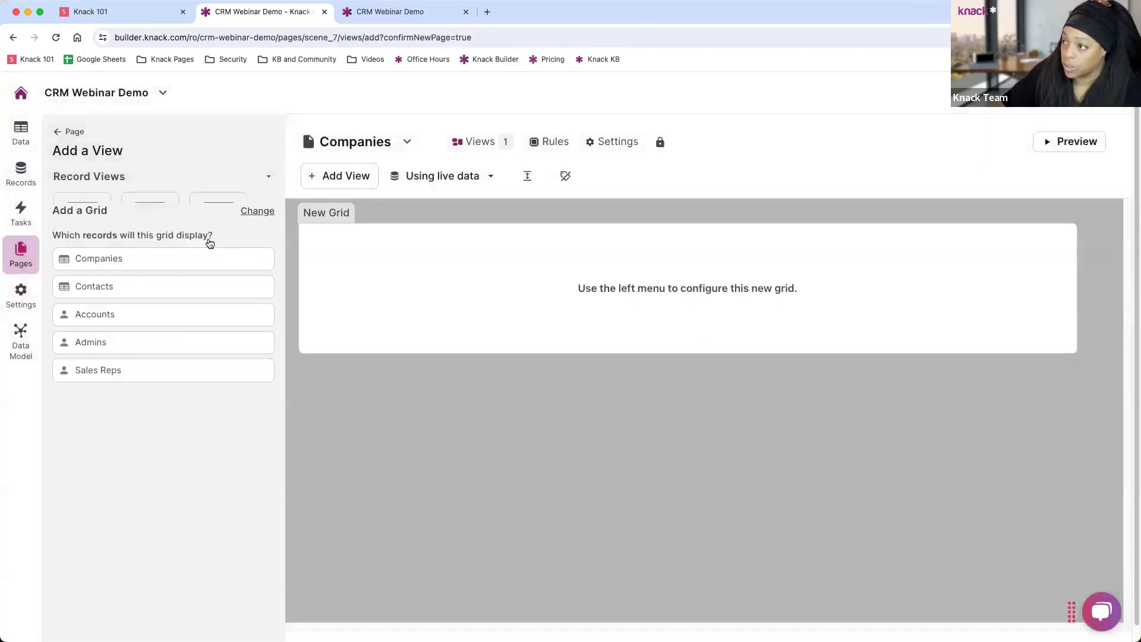
pyautogui.click(83, 227)
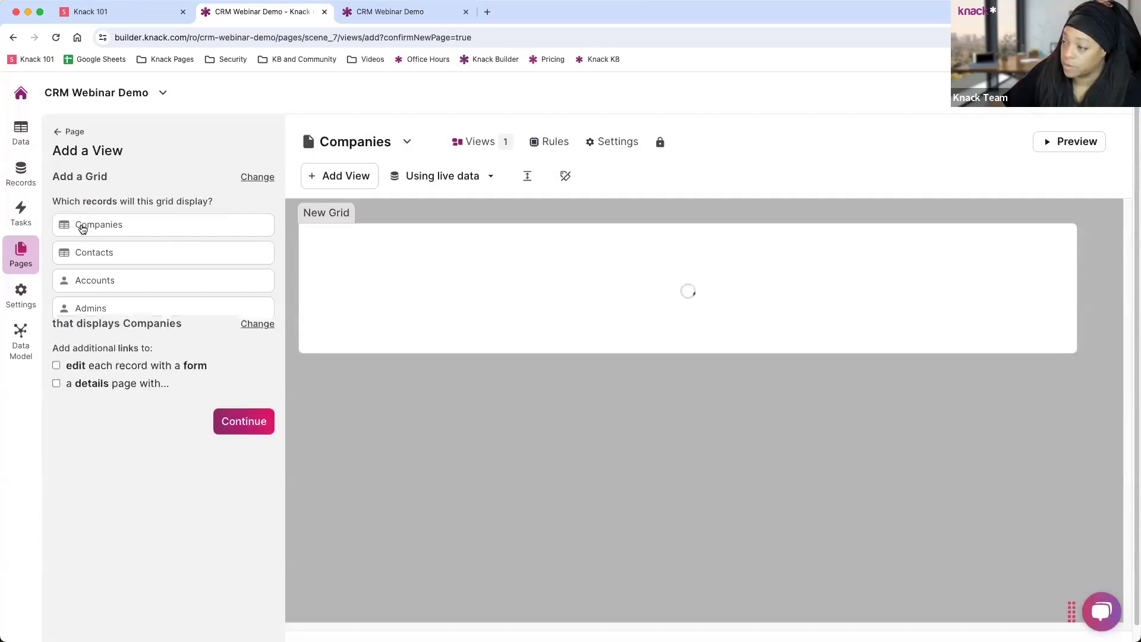
pyautogui.click(79, 245)
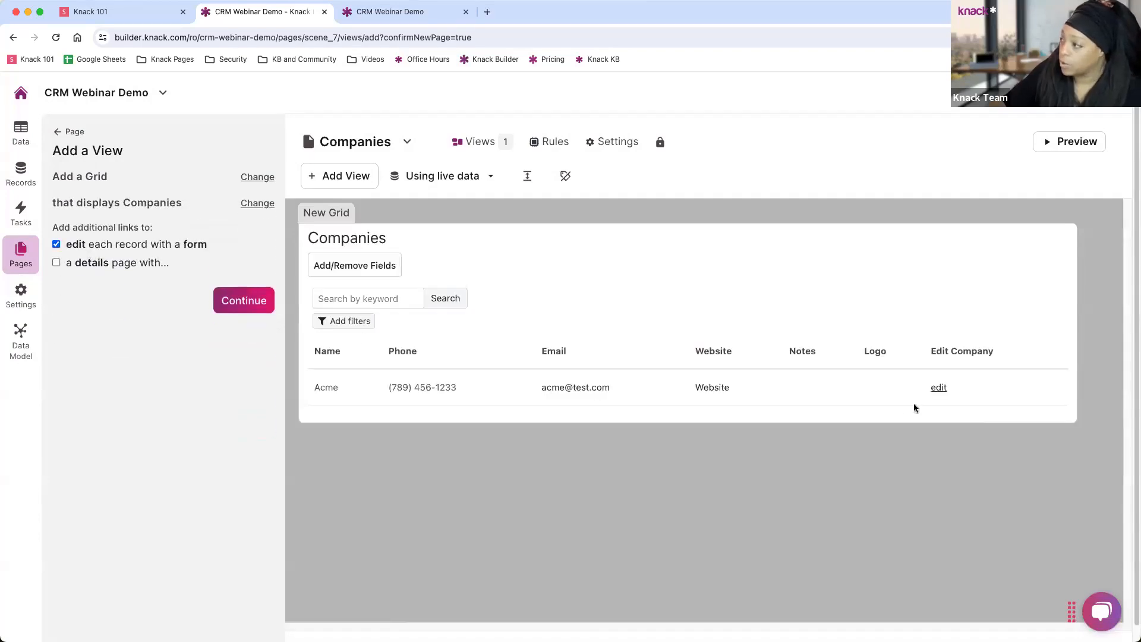
pyautogui.click(244, 301)
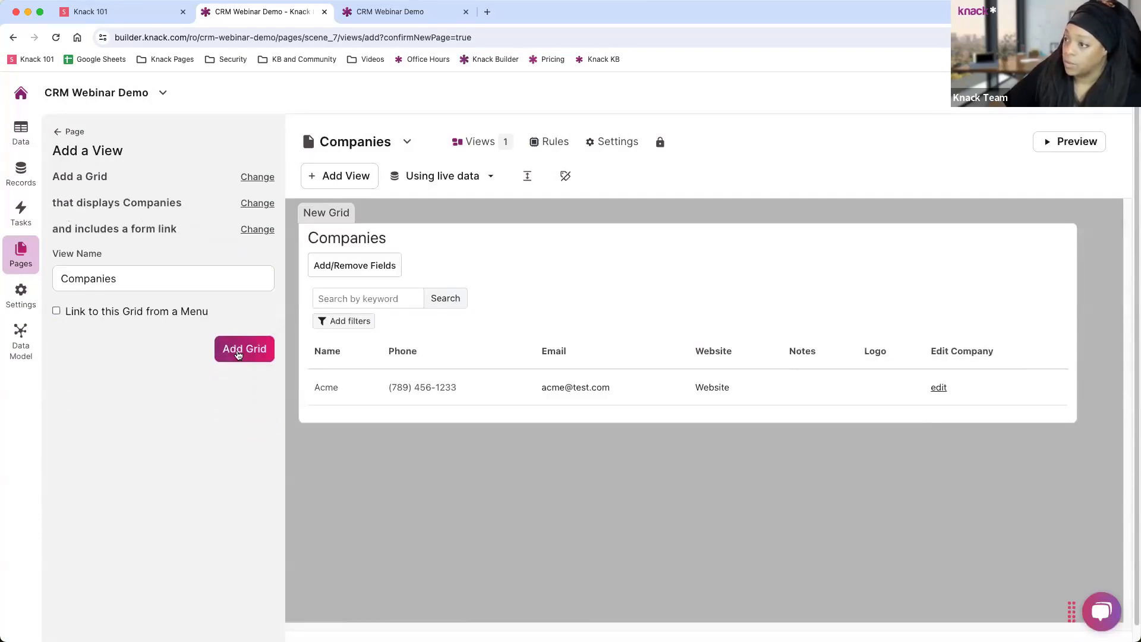
pyautogui.click(239, 355)
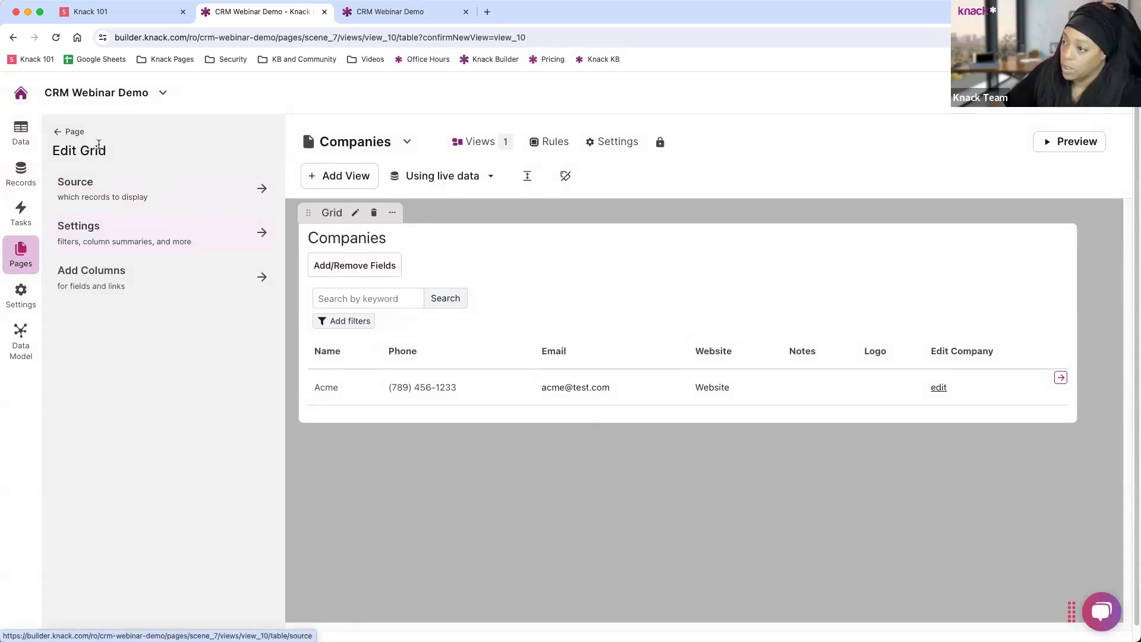
# Select the Companies Login page and open a live preview of the app.
pyautogui.click(59, 131)
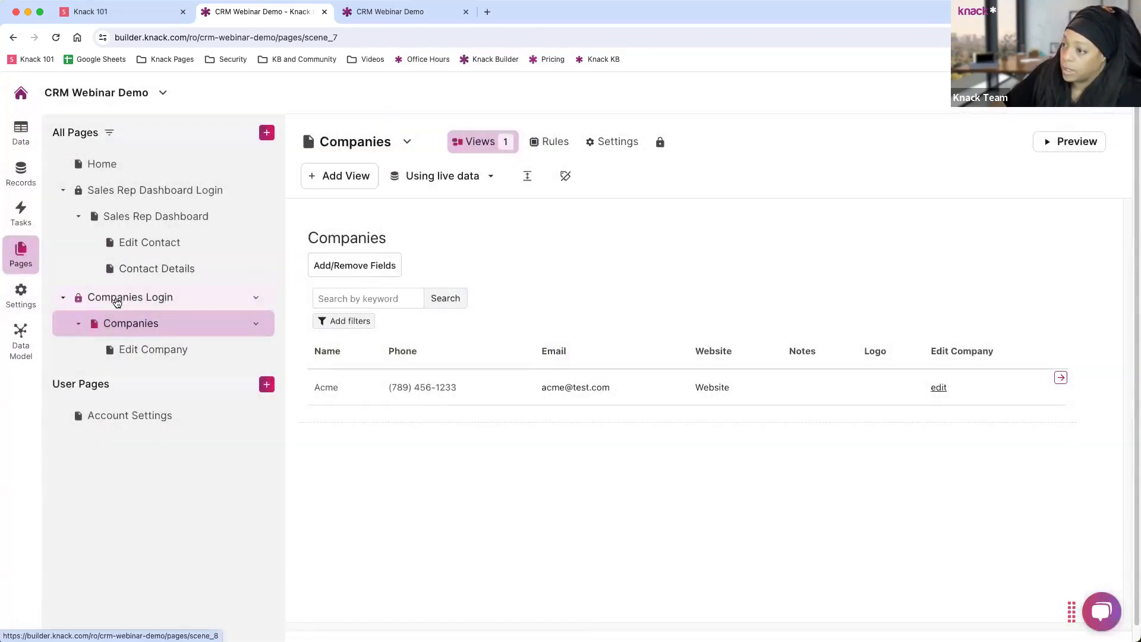
pyautogui.click(117, 303)
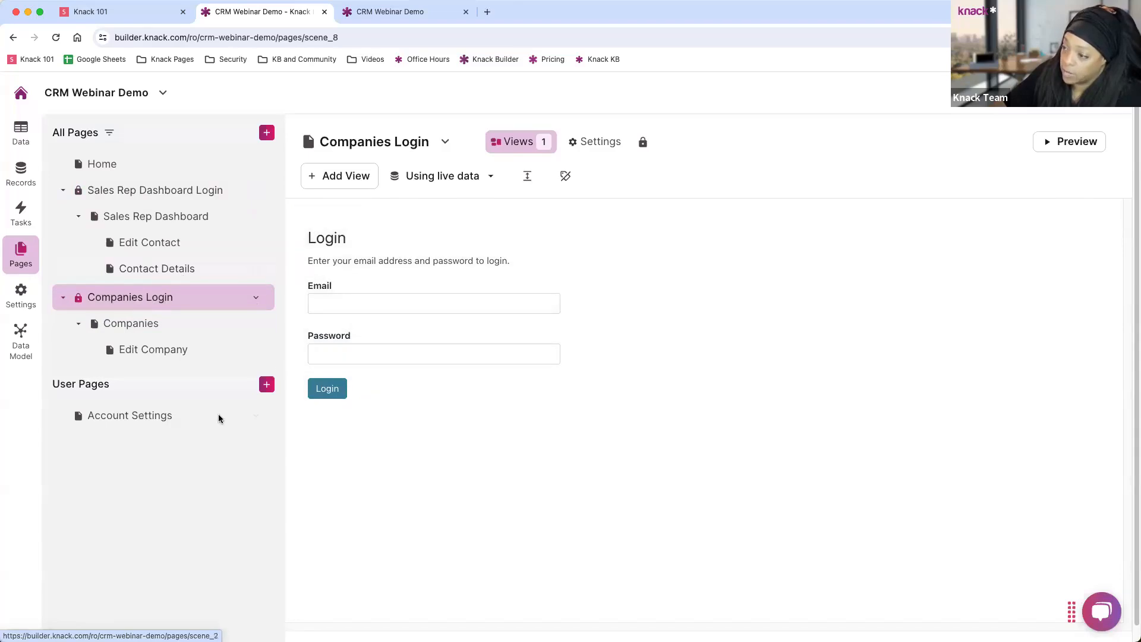
pyautogui.click(1069, 141)
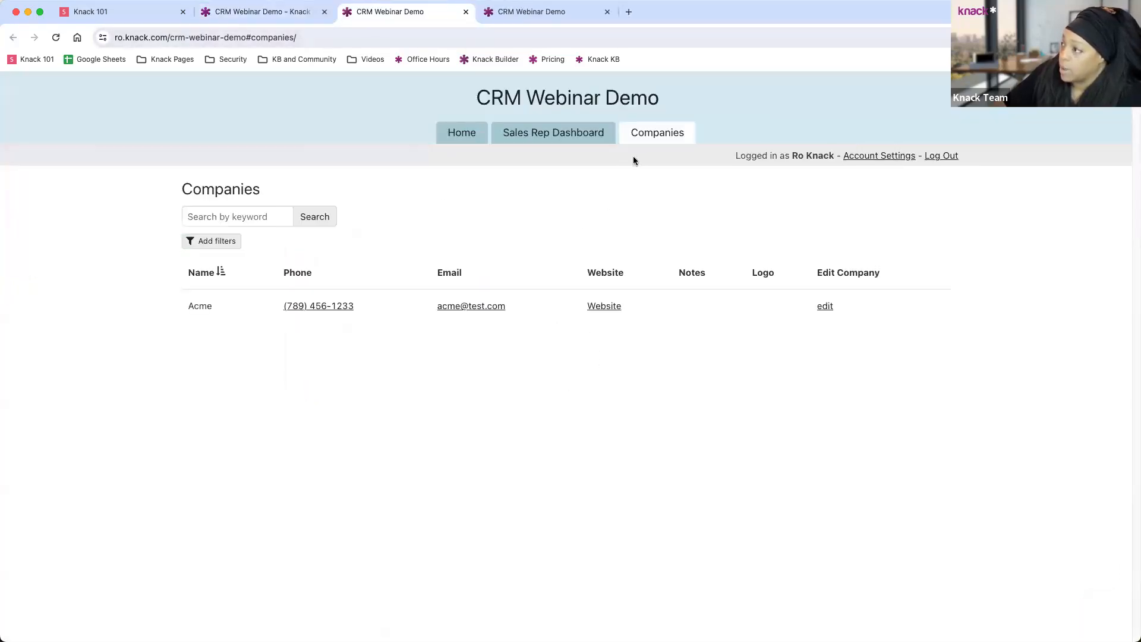
# Open Acme's Edit Company form from the live Companies page, go back, and return to the builder.
pyautogui.click(681, 134)
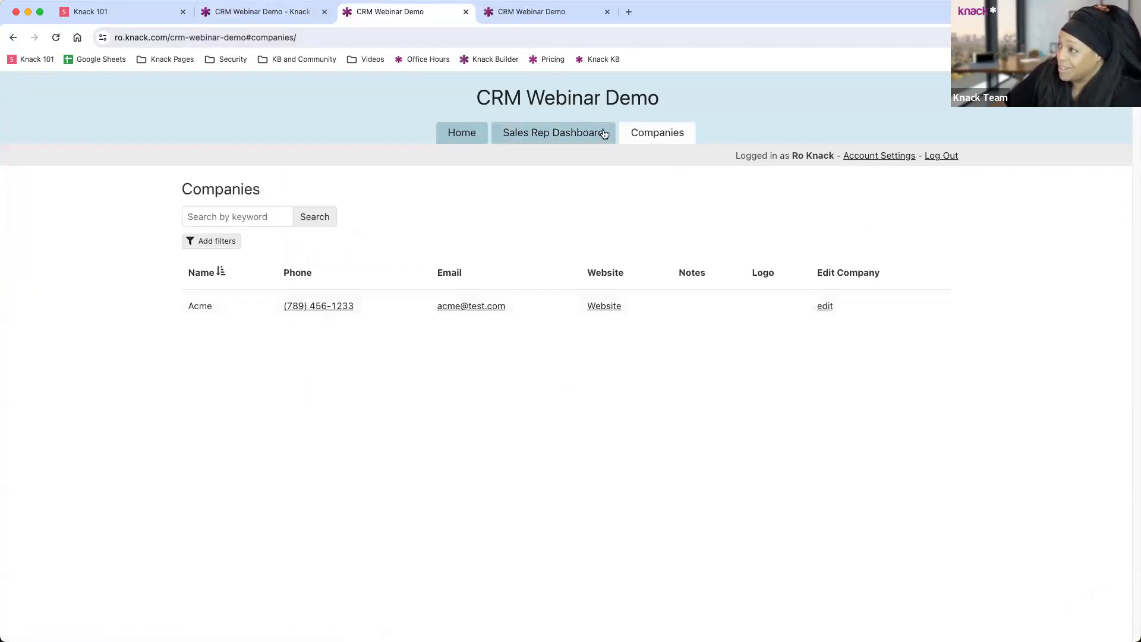
pyautogui.click(826, 309)
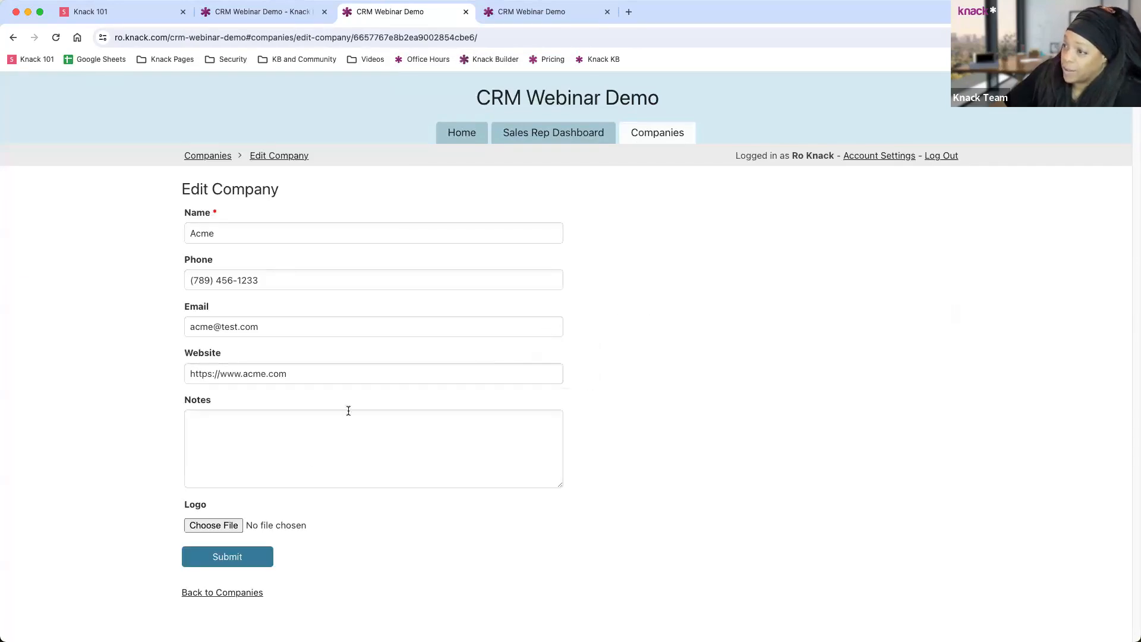
pyautogui.click(222, 592)
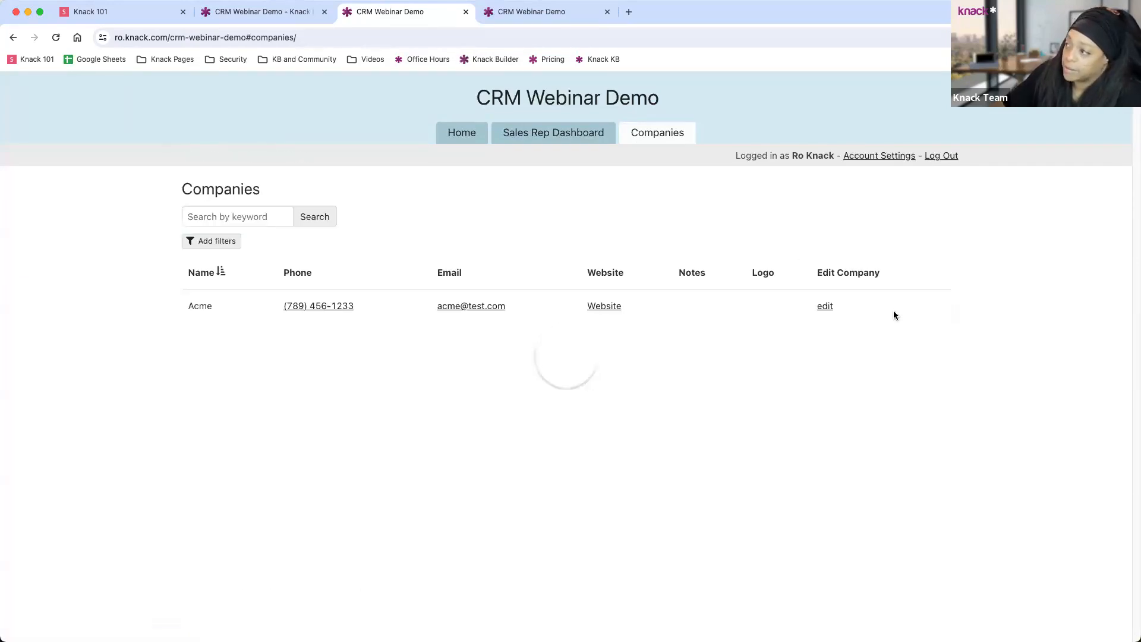
pyautogui.click(245, 13)
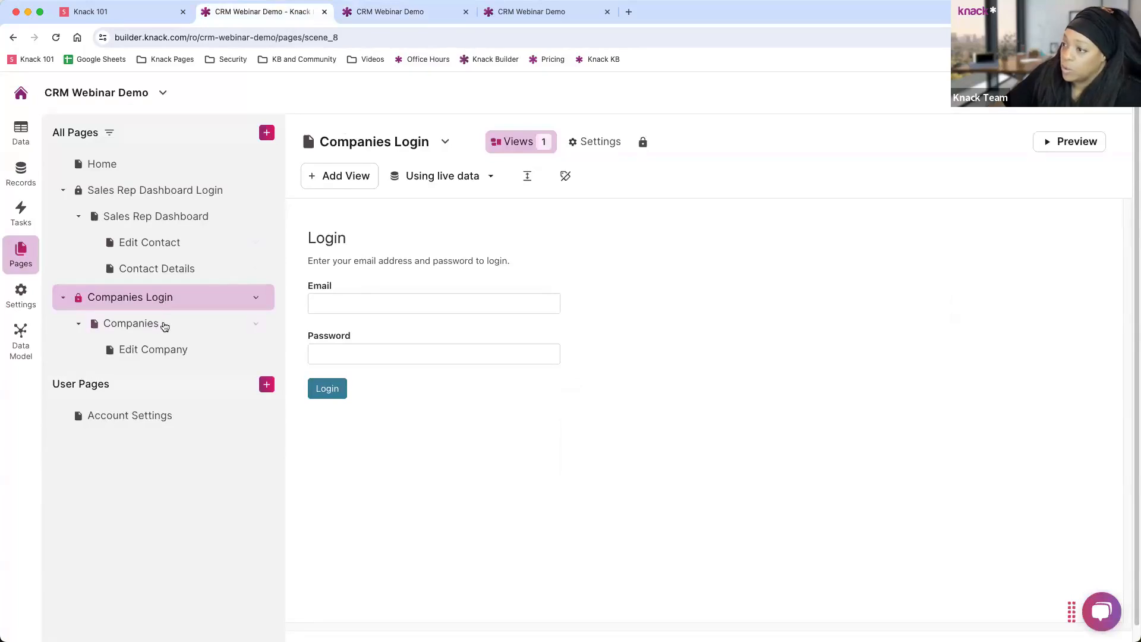
# Require a login limited to the Admins role on the Edit Company page, then preview the live app.
pyautogui.click(153, 349)
pyautogui.click(257, 349)
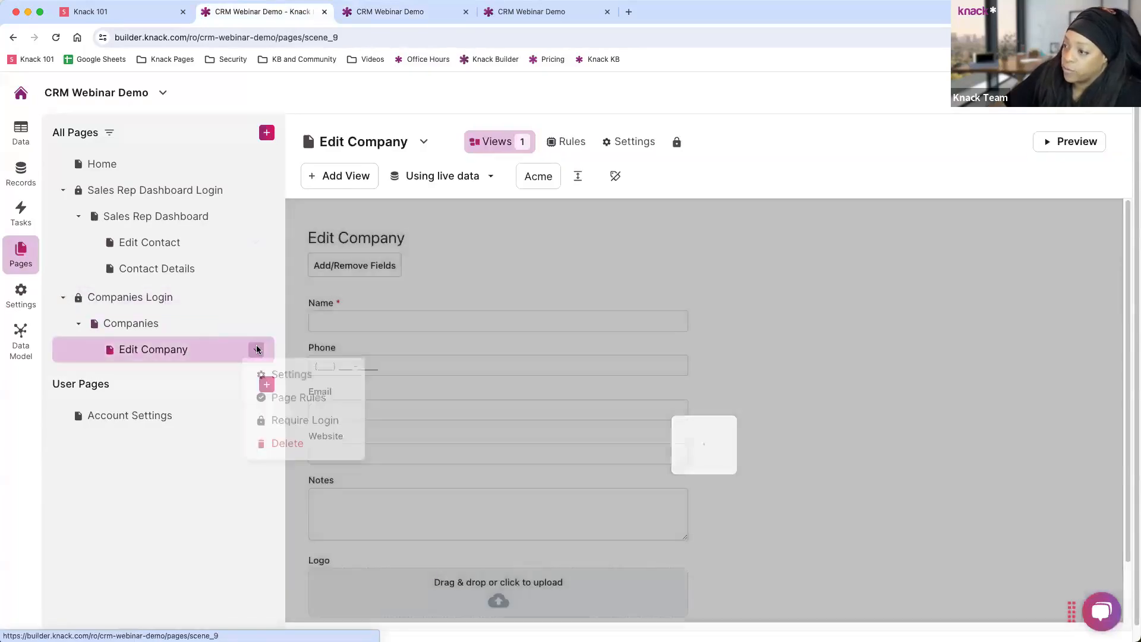
pyautogui.click(315, 421)
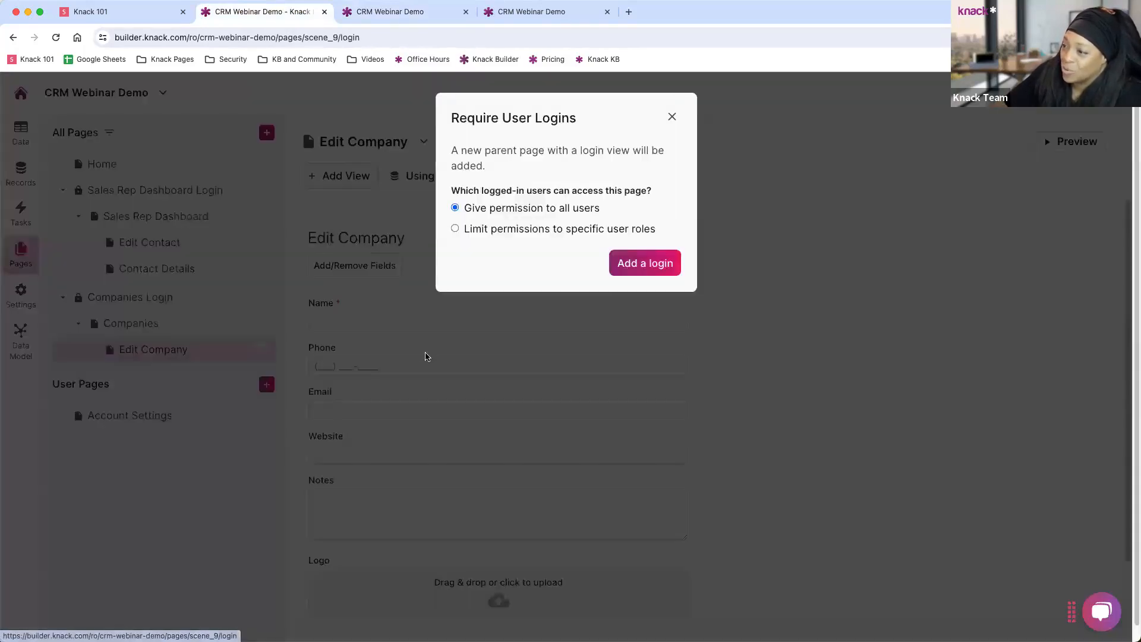
pyautogui.click(485, 229)
pyautogui.click(497, 260)
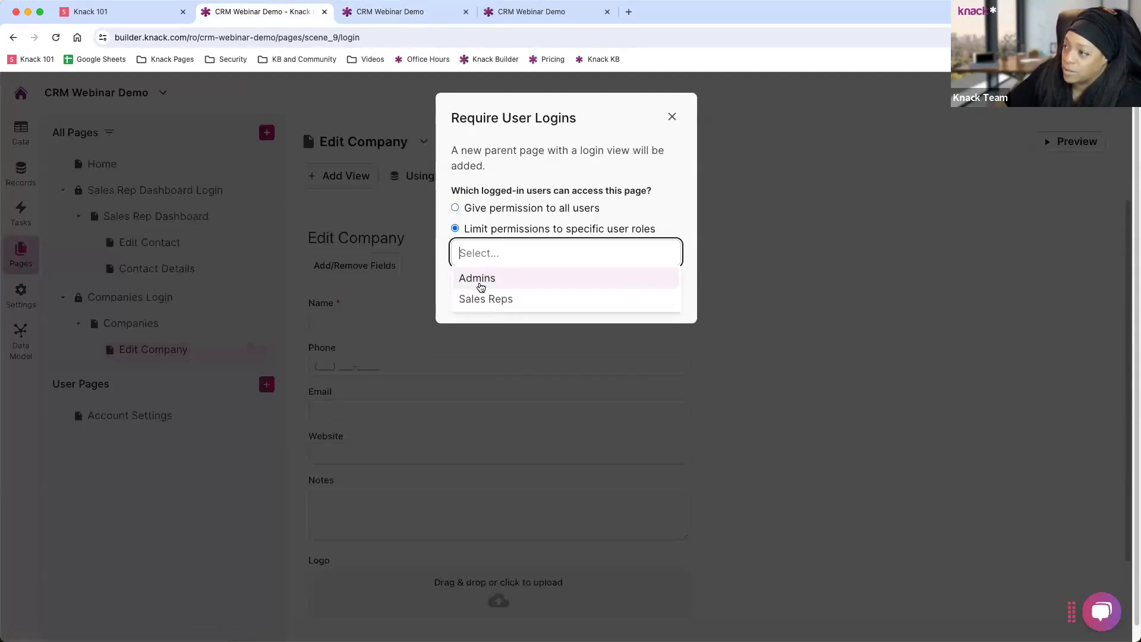
pyautogui.click(481, 280)
pyautogui.click(641, 293)
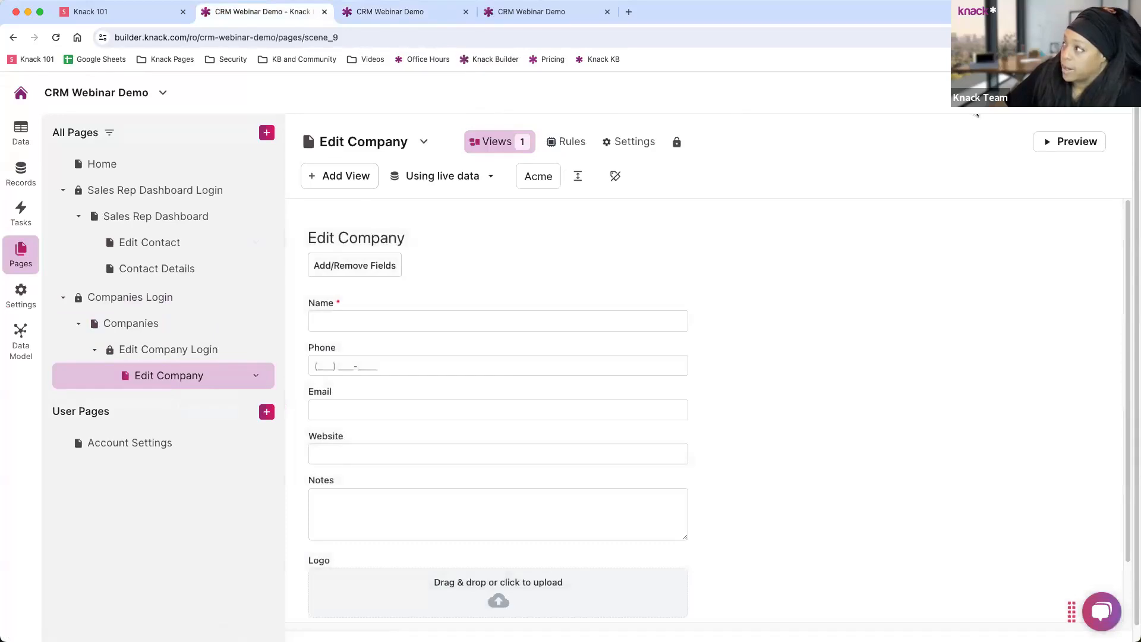
pyautogui.click(1070, 142)
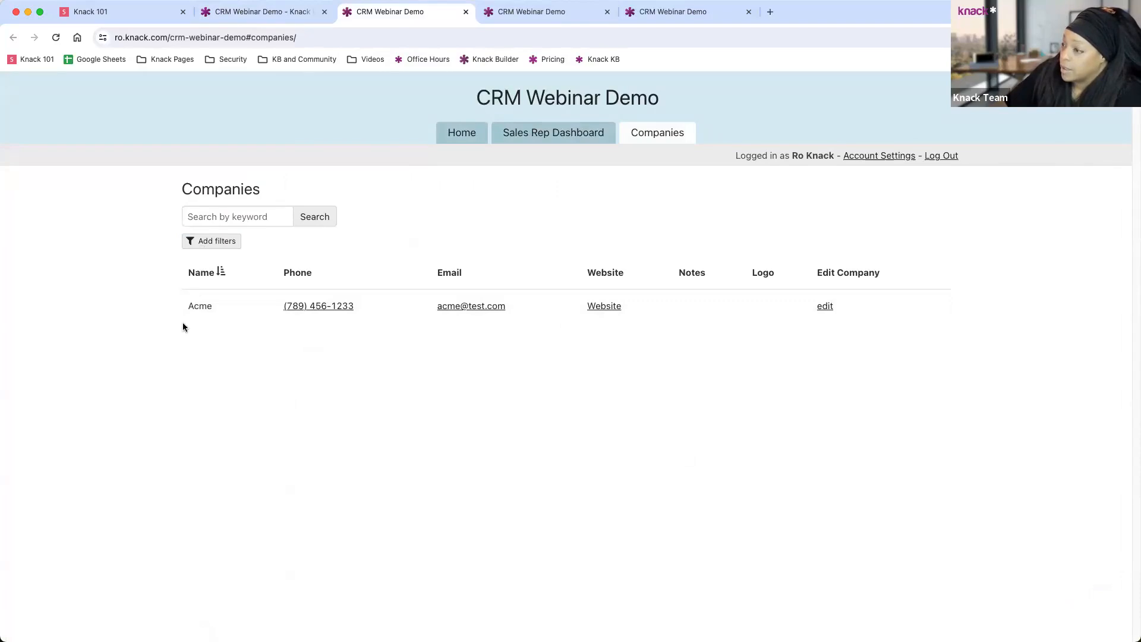
# As the sales rep, open Acme's edit link and get the permission-denied message.
pyautogui.click(825, 306)
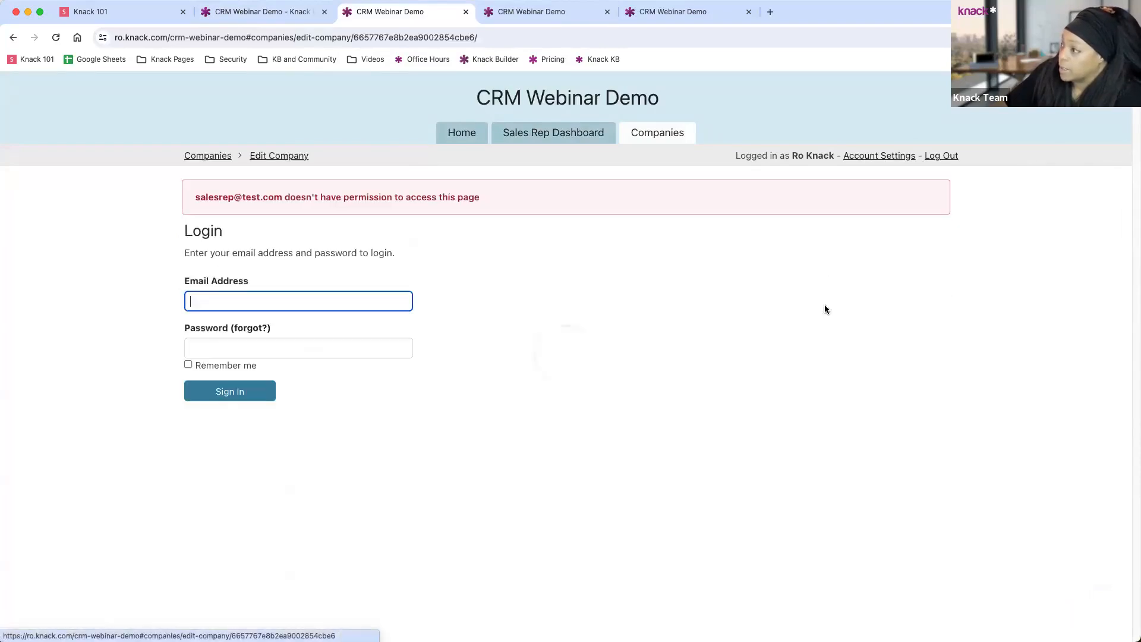
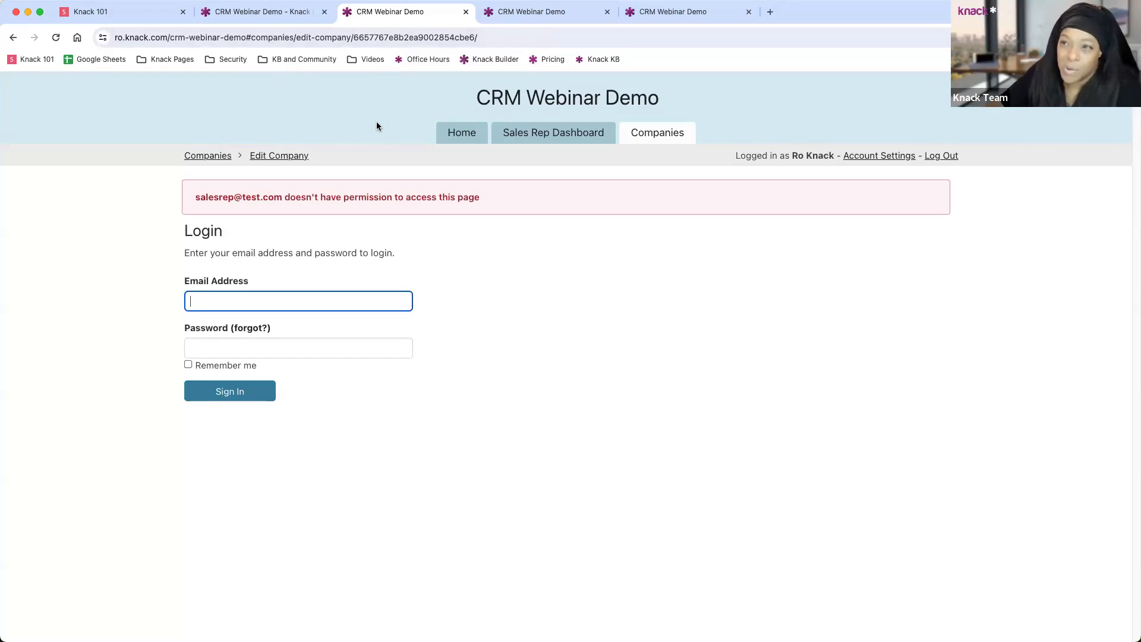
# Close the three CRM Webinar Demo tabs and view the Companies table in the builder's data.
pyautogui.click(465, 12)
pyautogui.click(465, 12)
pyautogui.click(465, 12)
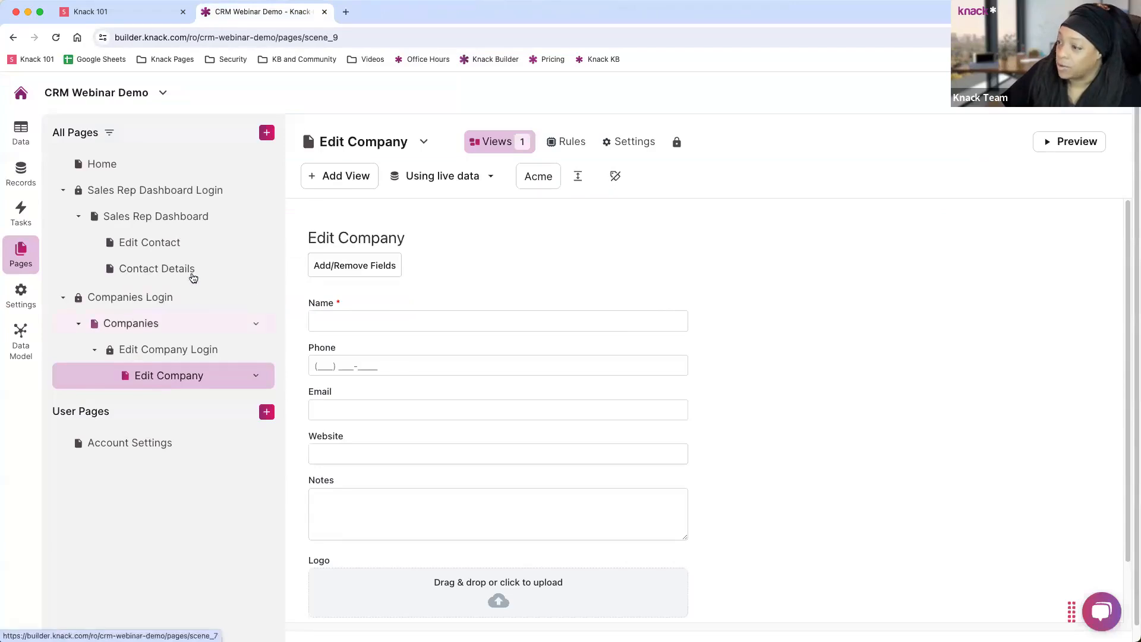
pyautogui.click(26, 134)
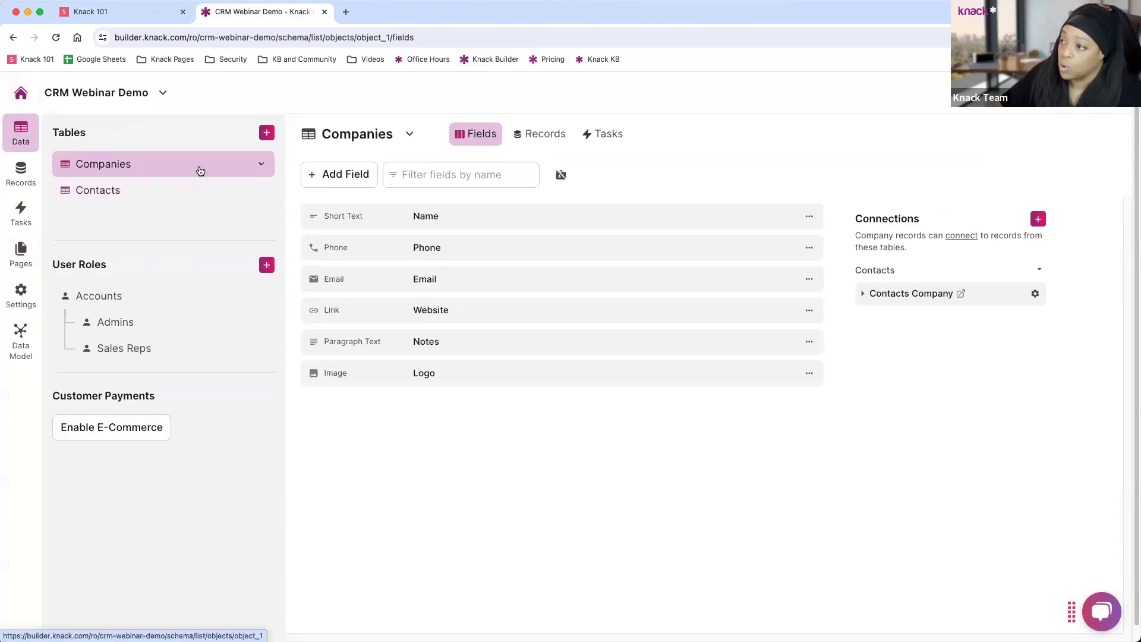
# Create a blank table and rename it Notes.
pyautogui.click(267, 133)
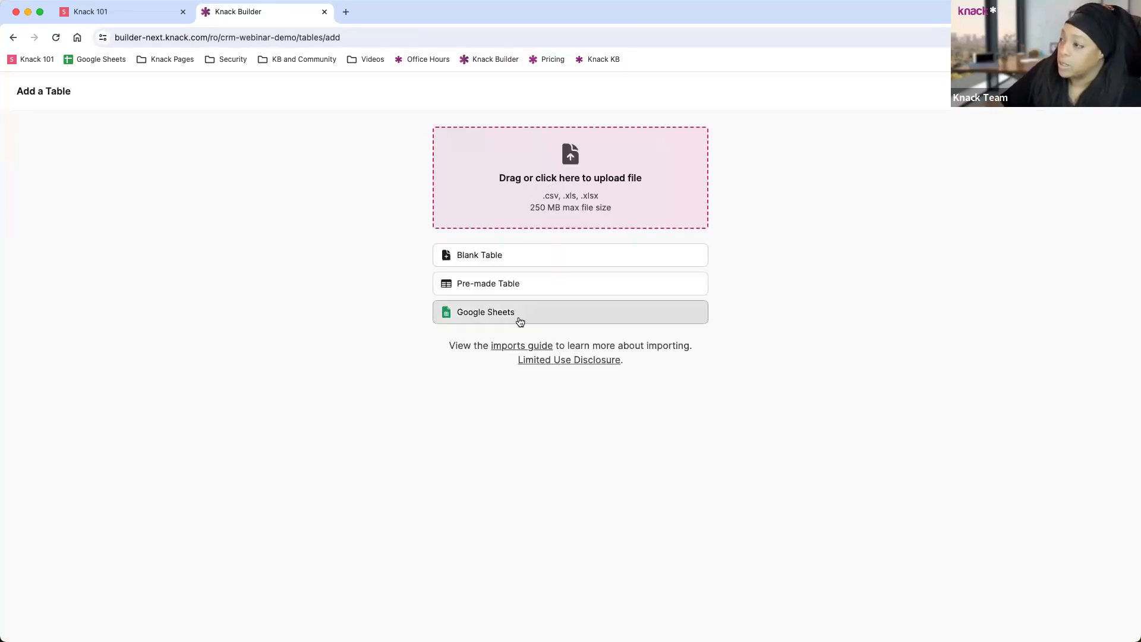
pyautogui.click(511, 256)
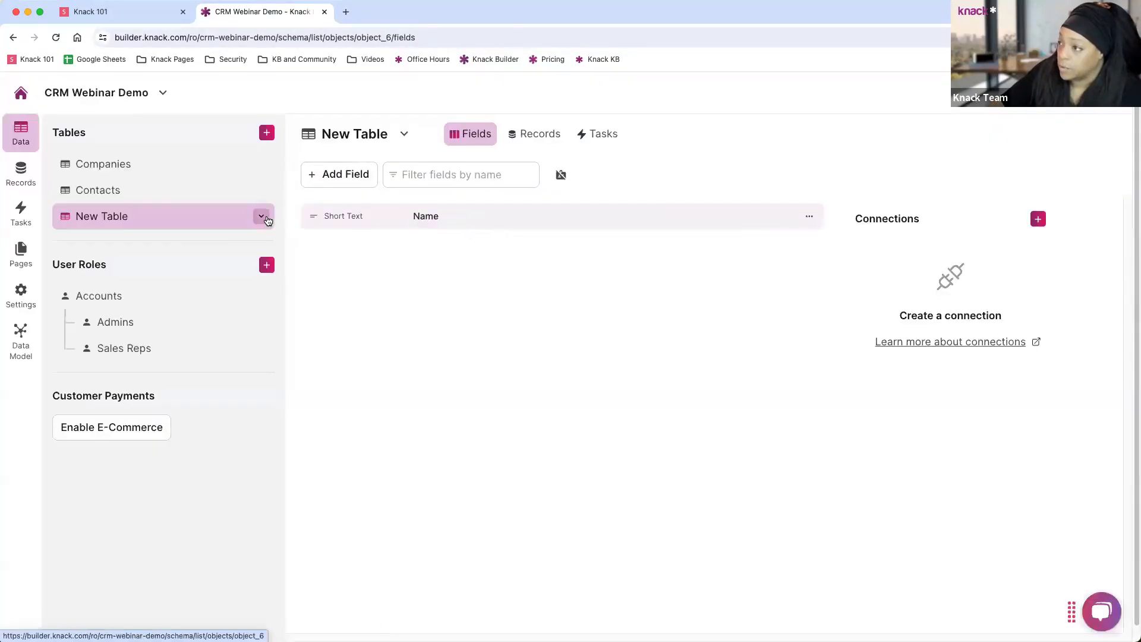
pyautogui.click(261, 216)
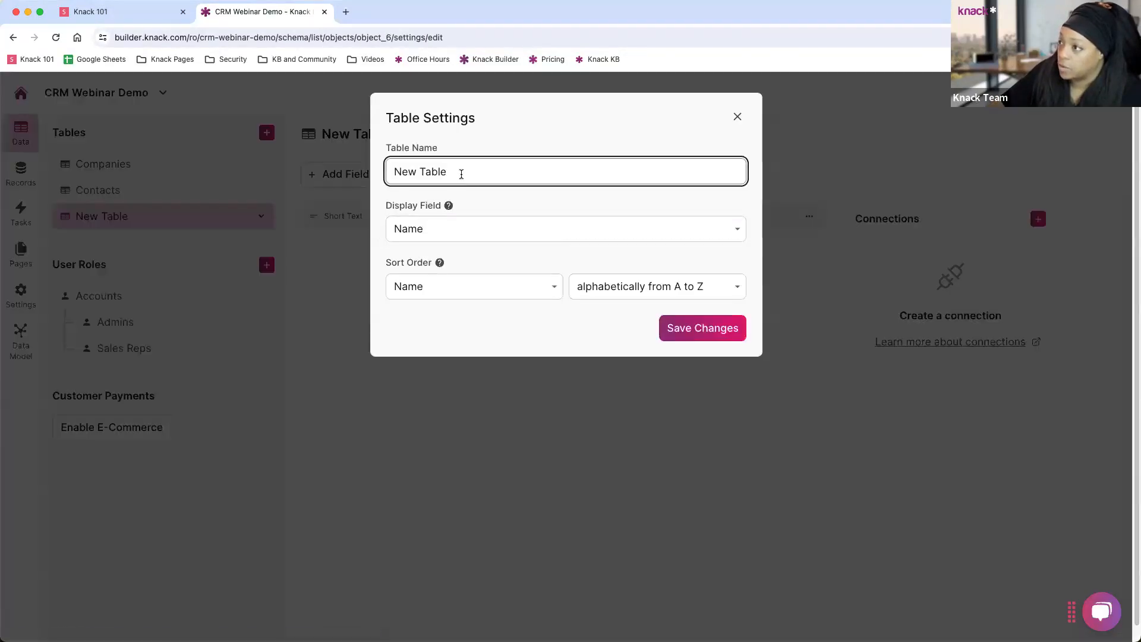
pyautogui.moveTo(461, 173); pyautogui.dragTo(376, 171)
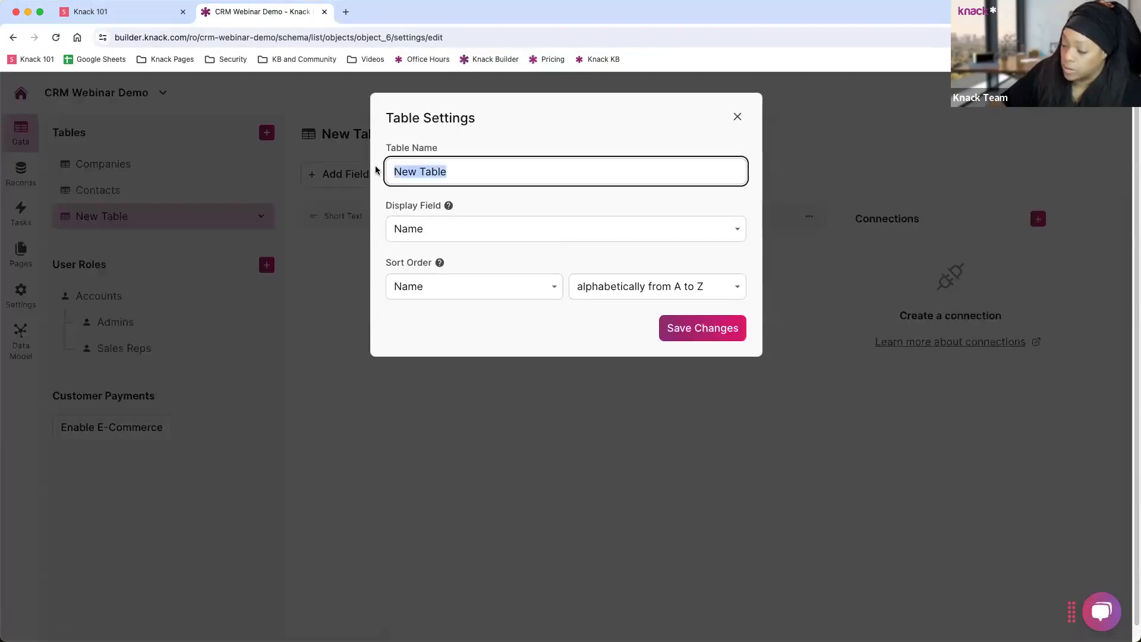
pyautogui.write('Notes')
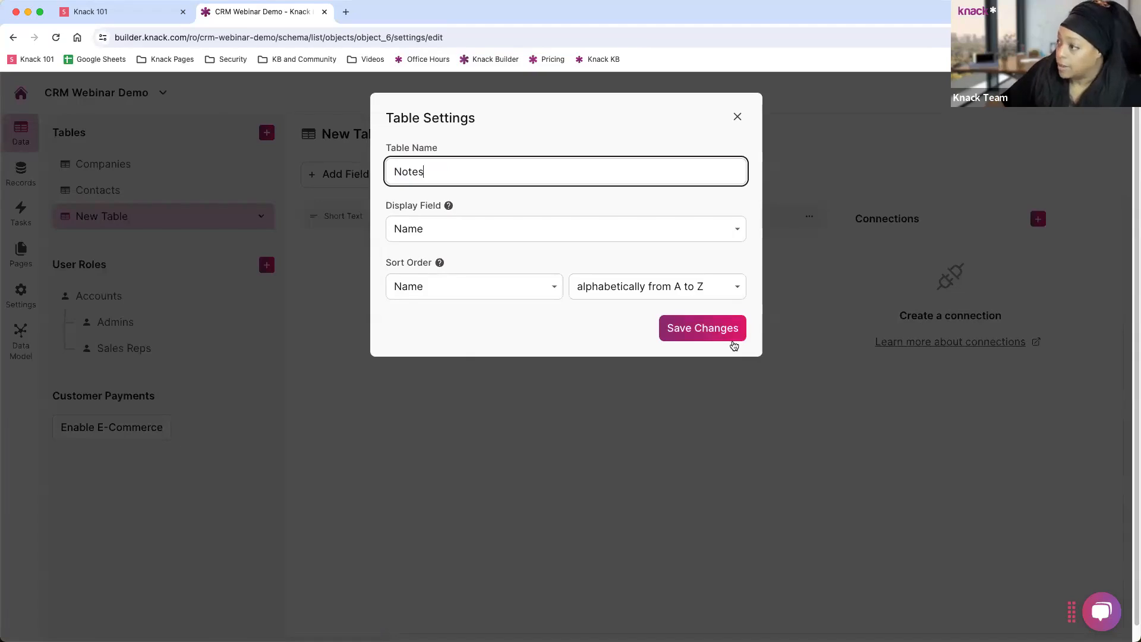
pyautogui.click(734, 342)
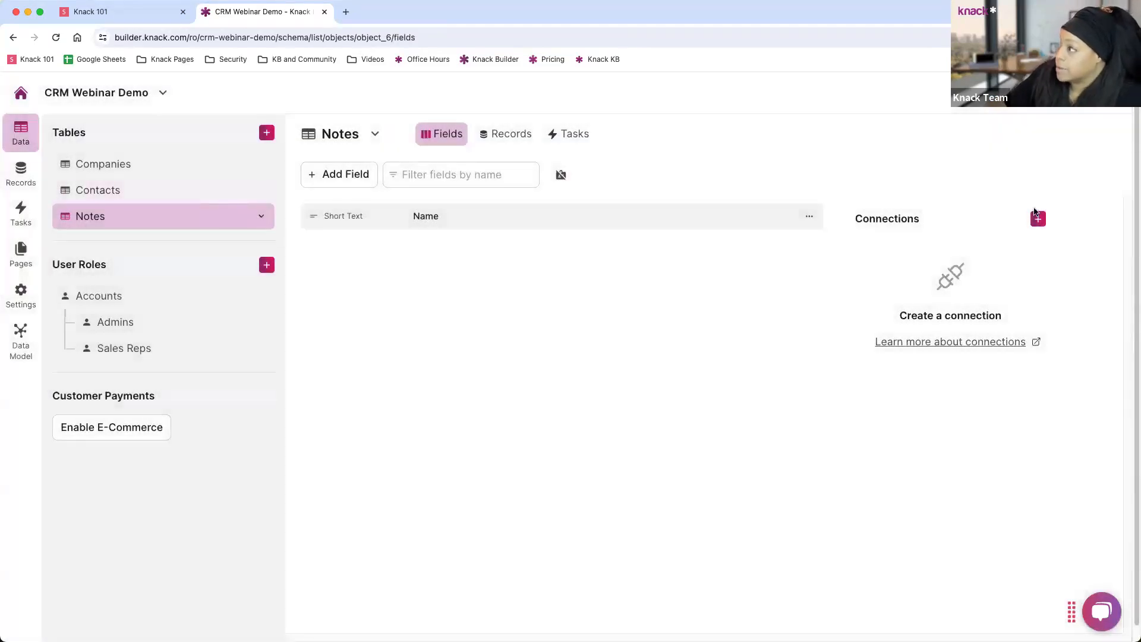
# Rename the table's Name field to 'Comment / Note'.
pyautogui.click(480, 220)
pyautogui.moveTo(444, 203); pyautogui.dragTo(391, 203)
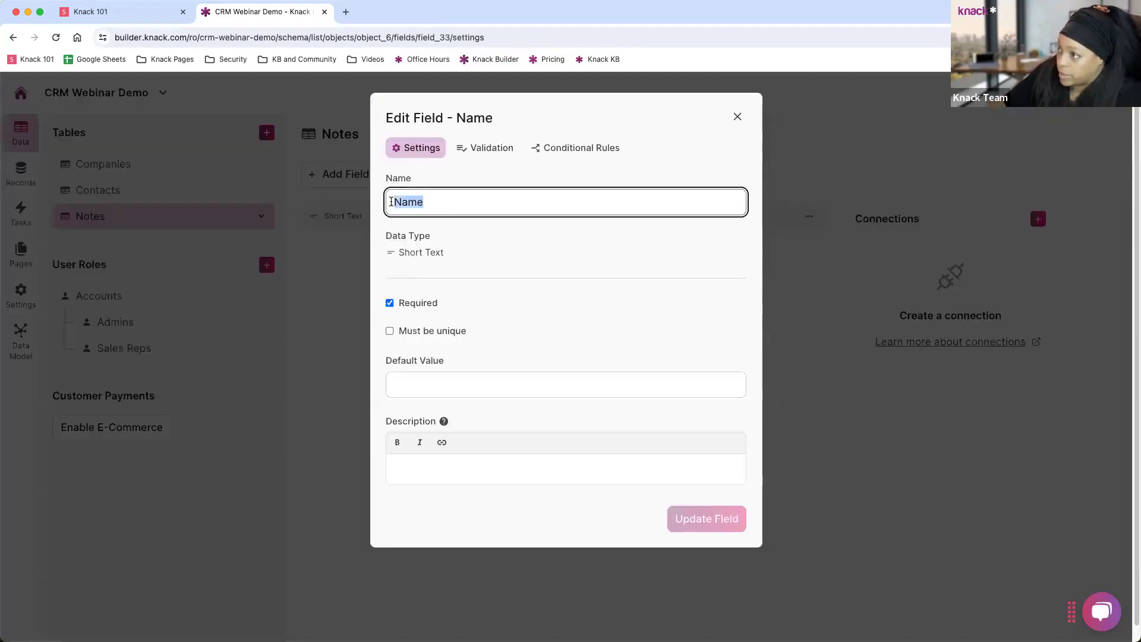
pyautogui.write('Comment')
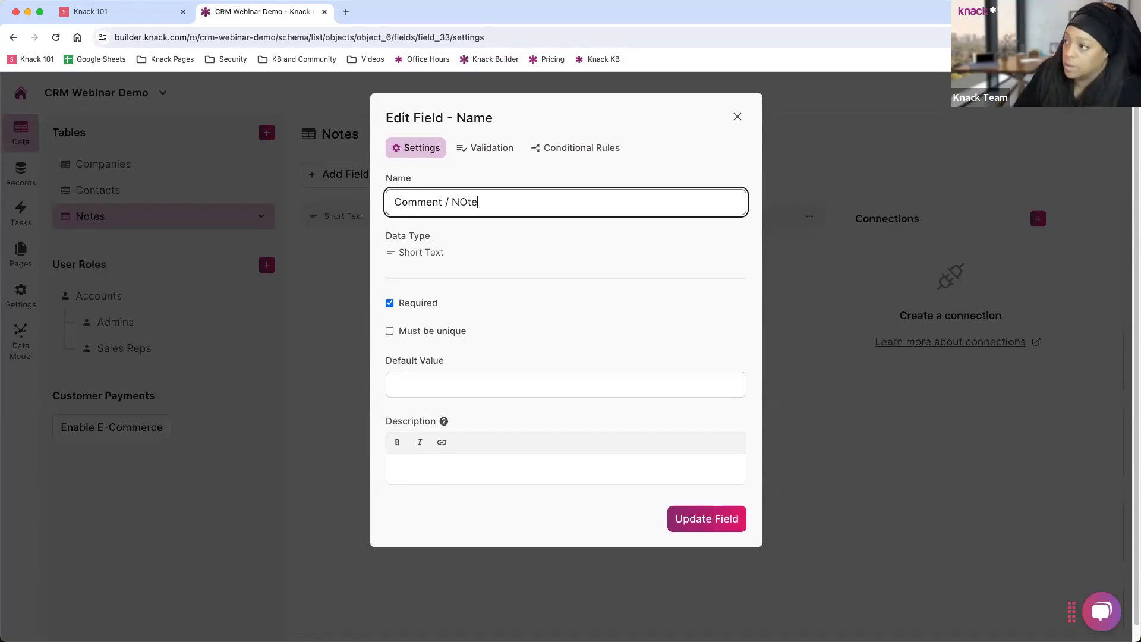
pyautogui.write(' / NOte')
pyautogui.press('BackSpace')
pyautogui.press('BackSpace')
pyautogui.press('BackSpace')
pyautogui.write('ot')
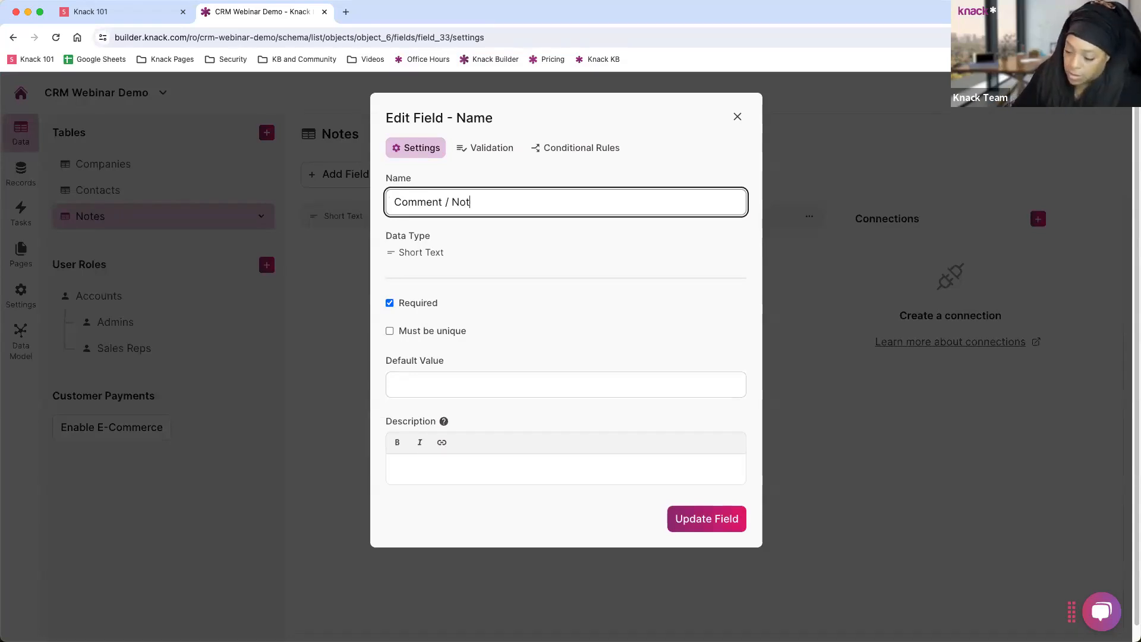
pyautogui.write('e')
pyautogui.click(706, 519)
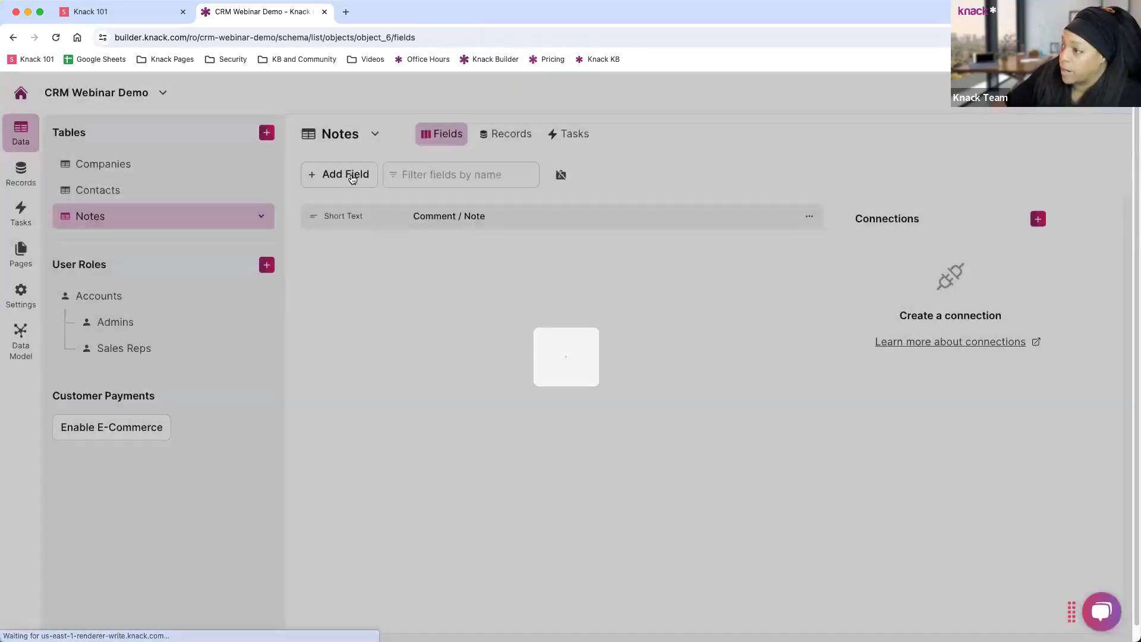
pyautogui.click(345, 174)
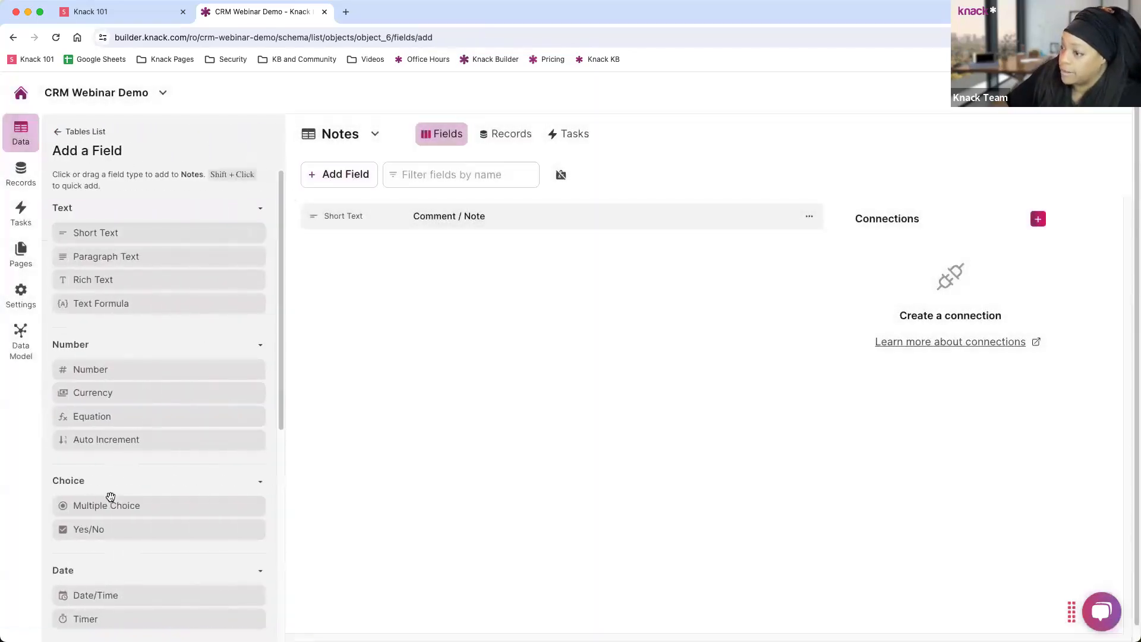
# Add a Date/Time field and a Sales Rep connection to the Notes table.
pyautogui.scroll(-3, 125, 376)
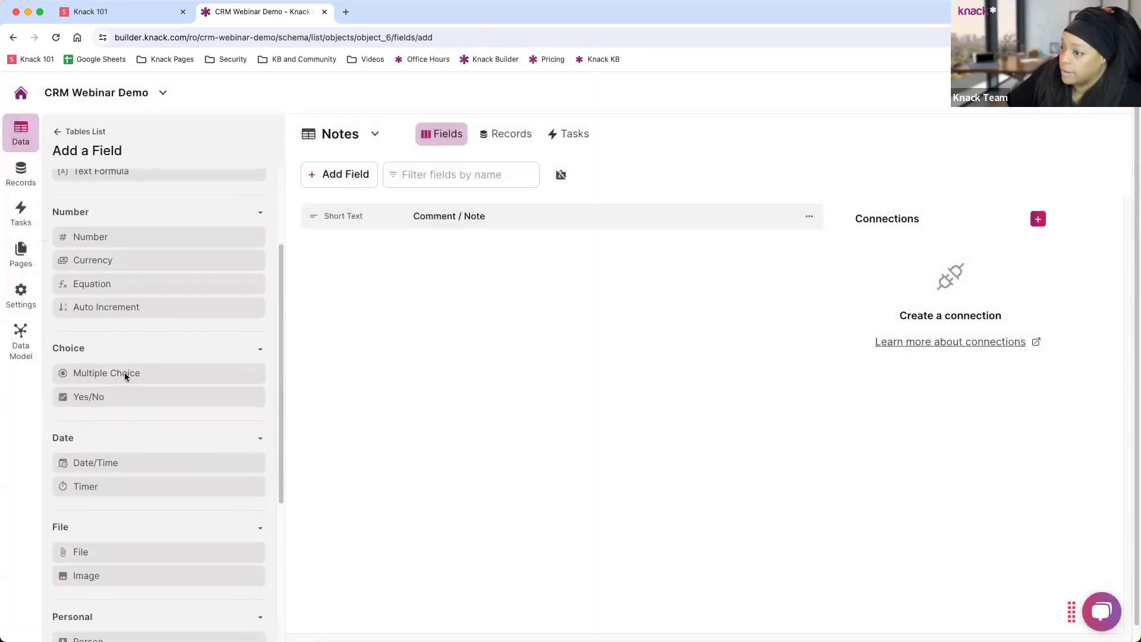
pyautogui.click(120, 463)
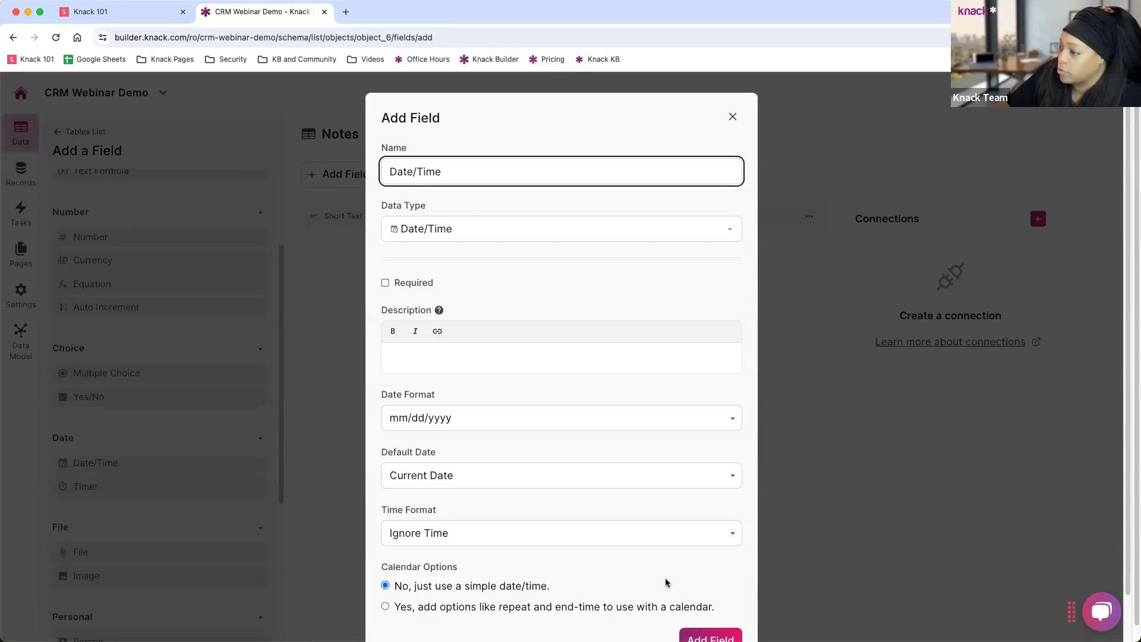
pyautogui.press('Return')
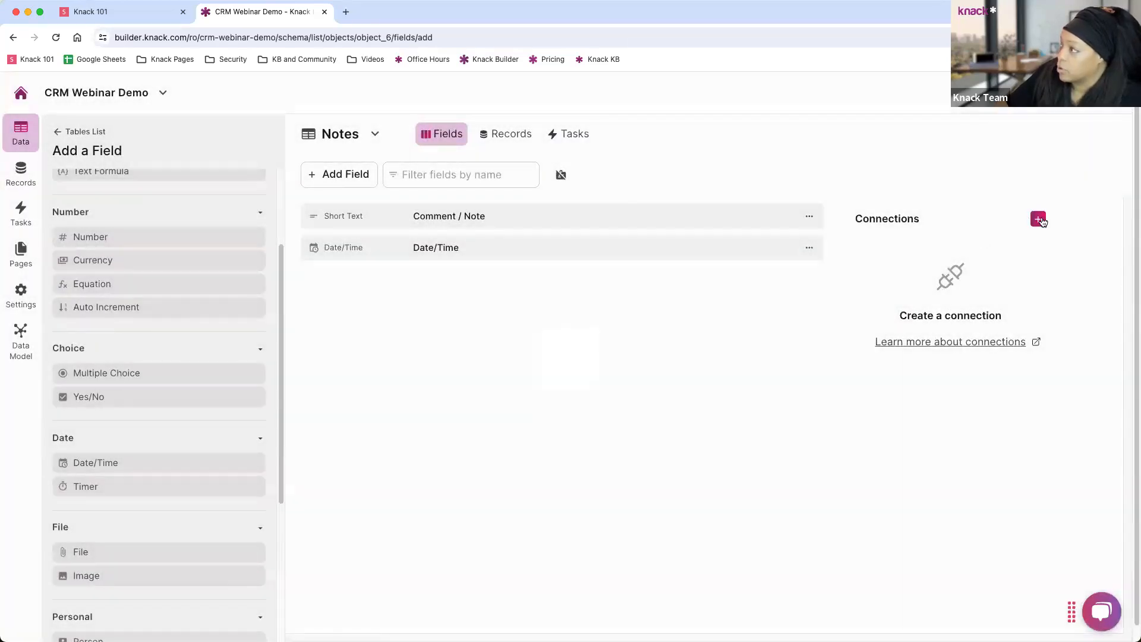
pyautogui.click(1040, 219)
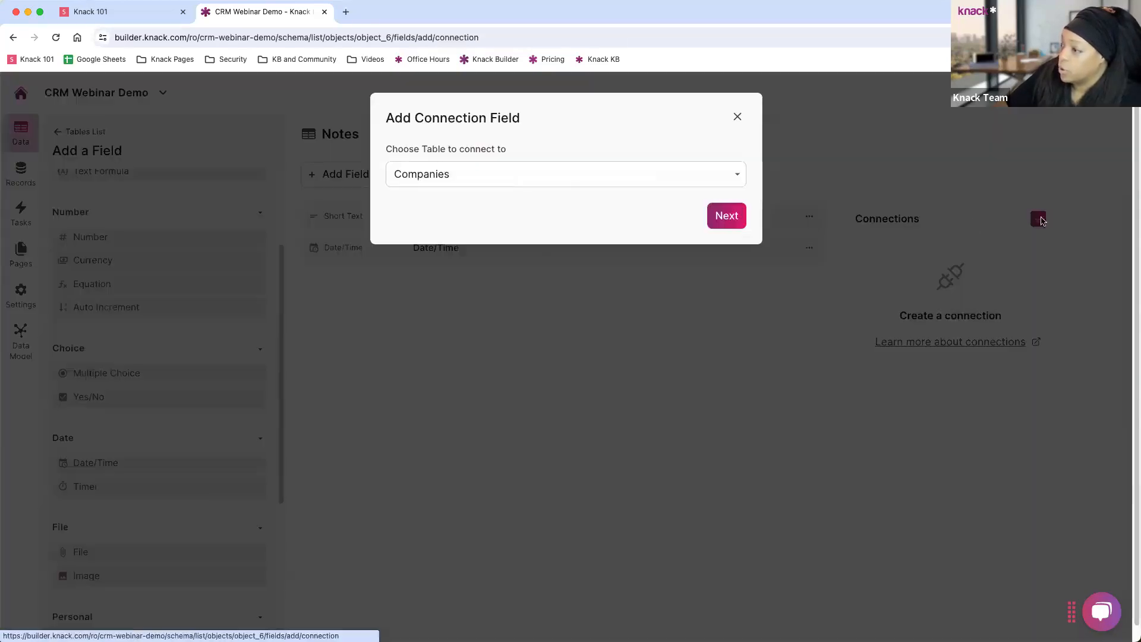
pyautogui.click(433, 171)
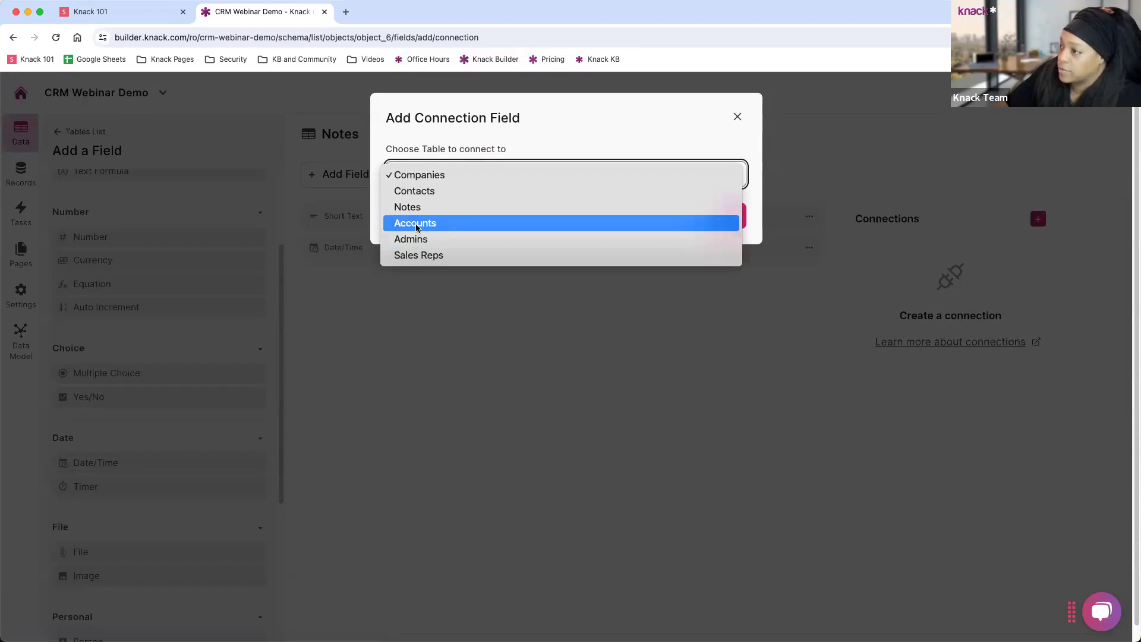
pyautogui.click(423, 257)
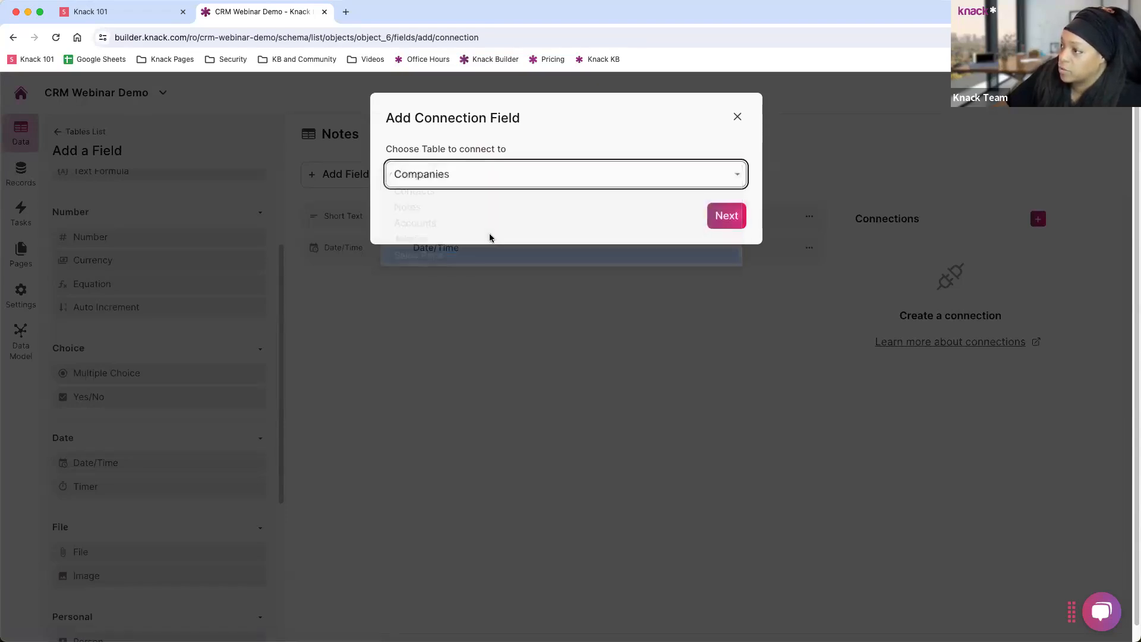
pyautogui.click(712, 214)
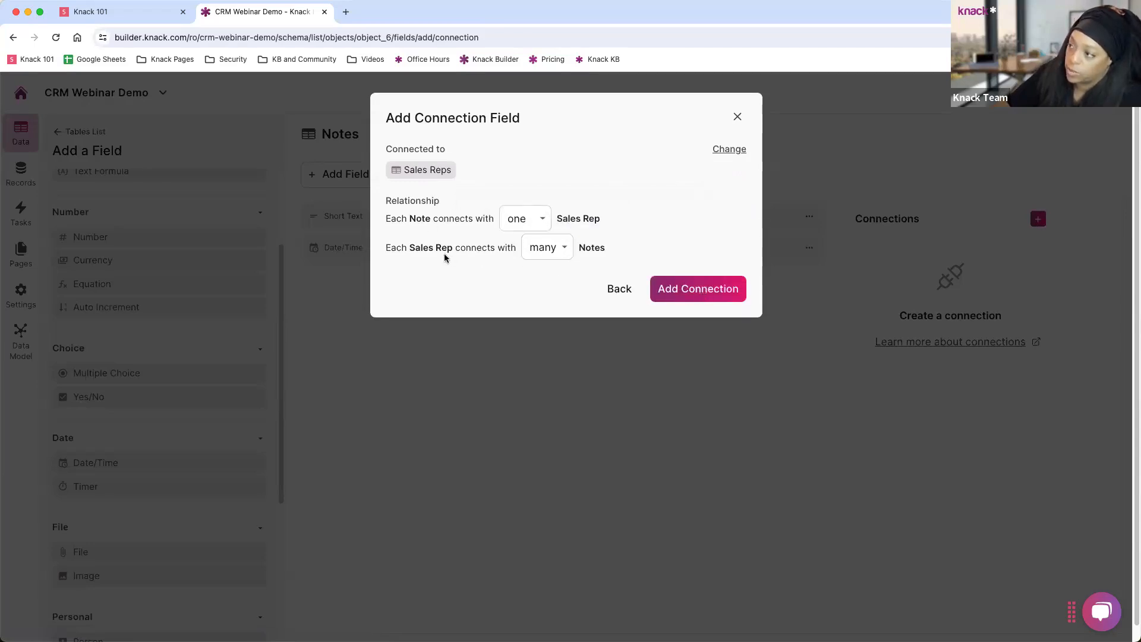
pyautogui.click(694, 294)
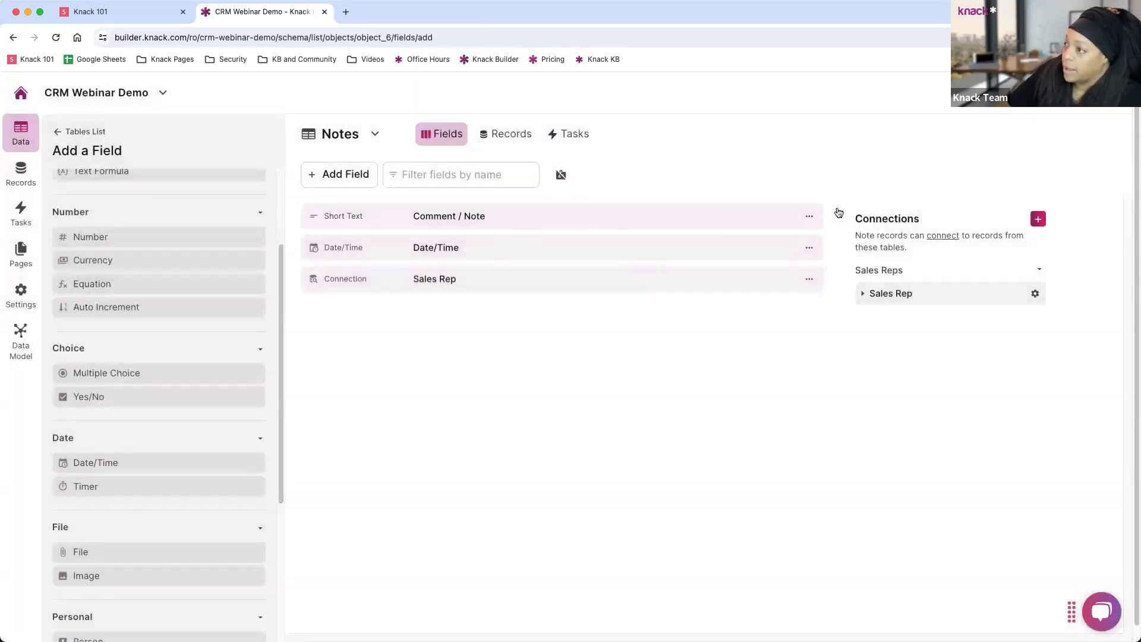
# Connect Notes to Contacts with one contact per note and many notes per contact.
pyautogui.click(1038, 222)
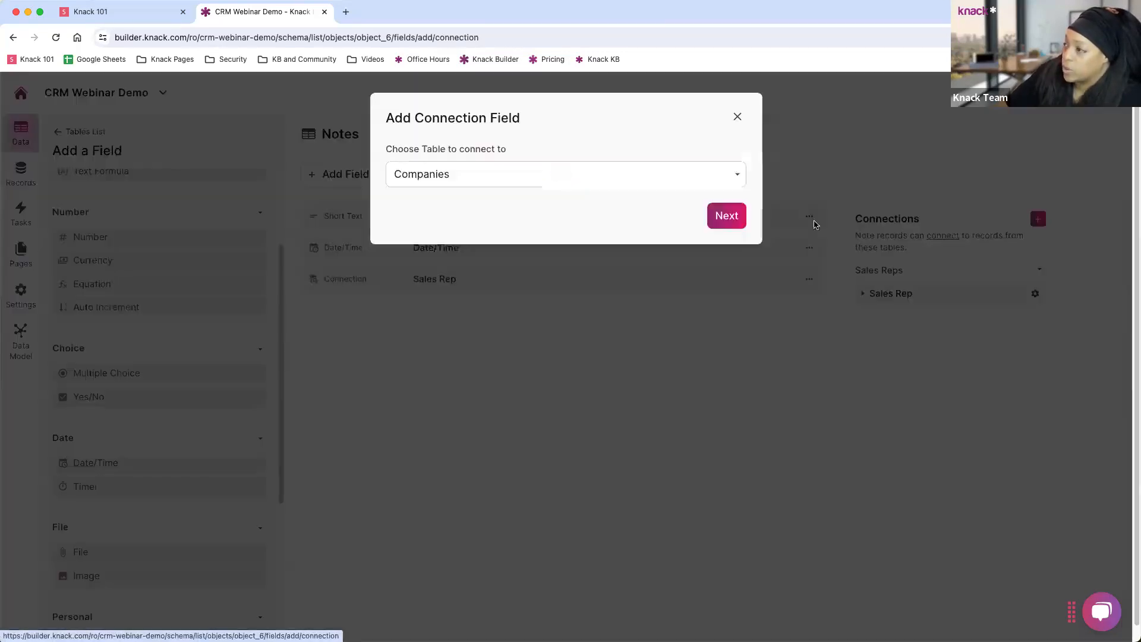
pyautogui.click(438, 178)
pyautogui.click(434, 191)
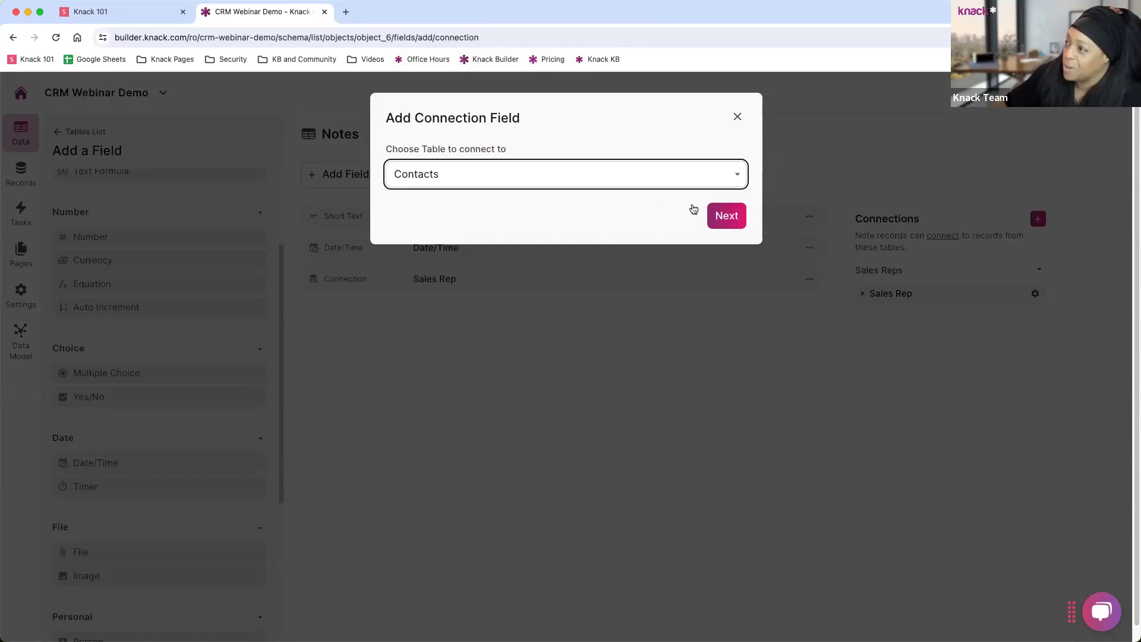
pyautogui.click(728, 216)
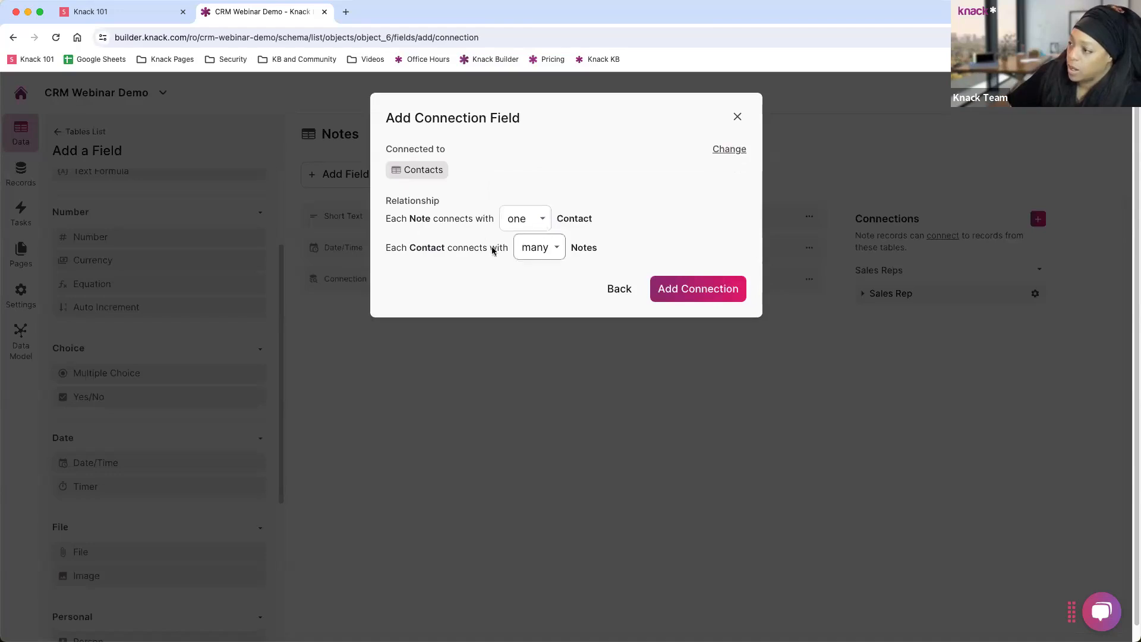
pyautogui.click(680, 290)
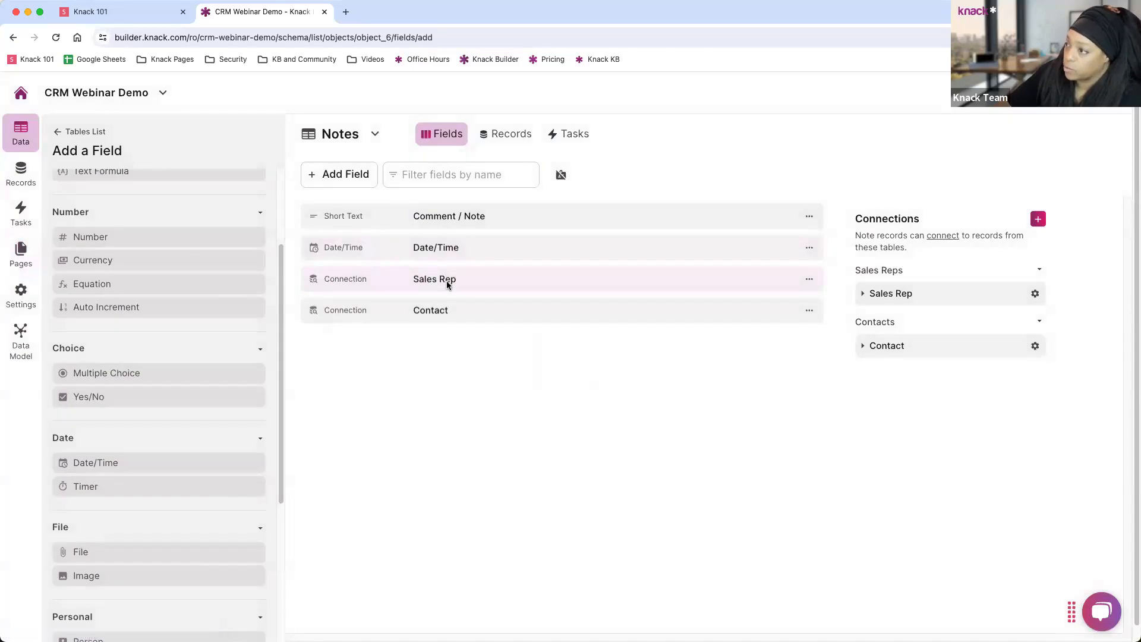
pyautogui.click(25, 147)
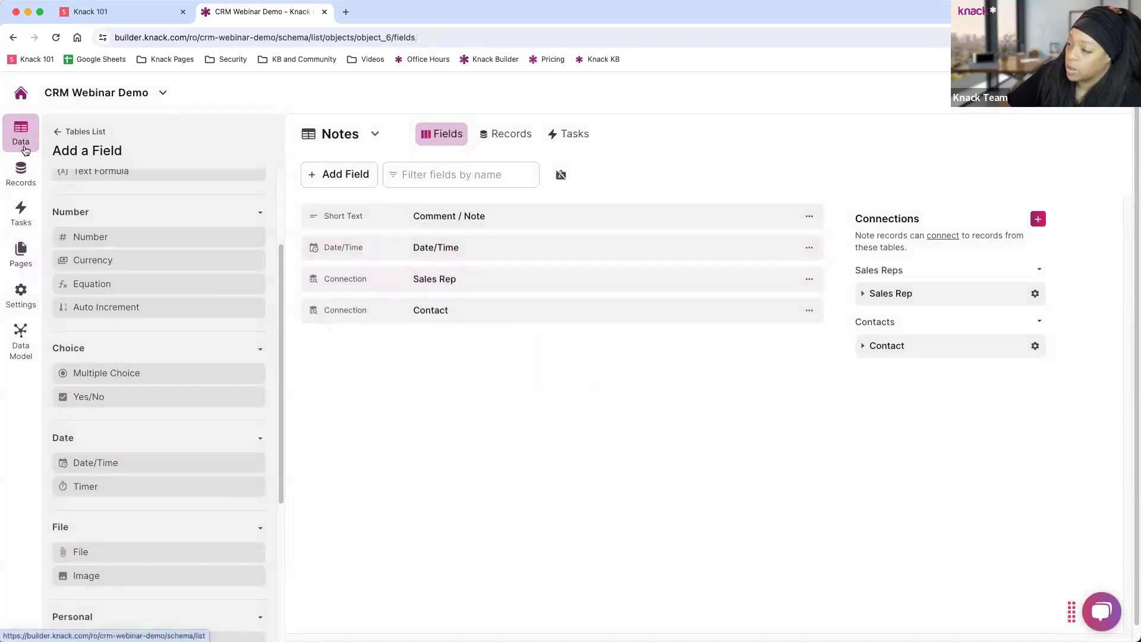
# Open the Contact Details page under Sales Rep Dashboard in Pages.
pyautogui.click(22, 256)
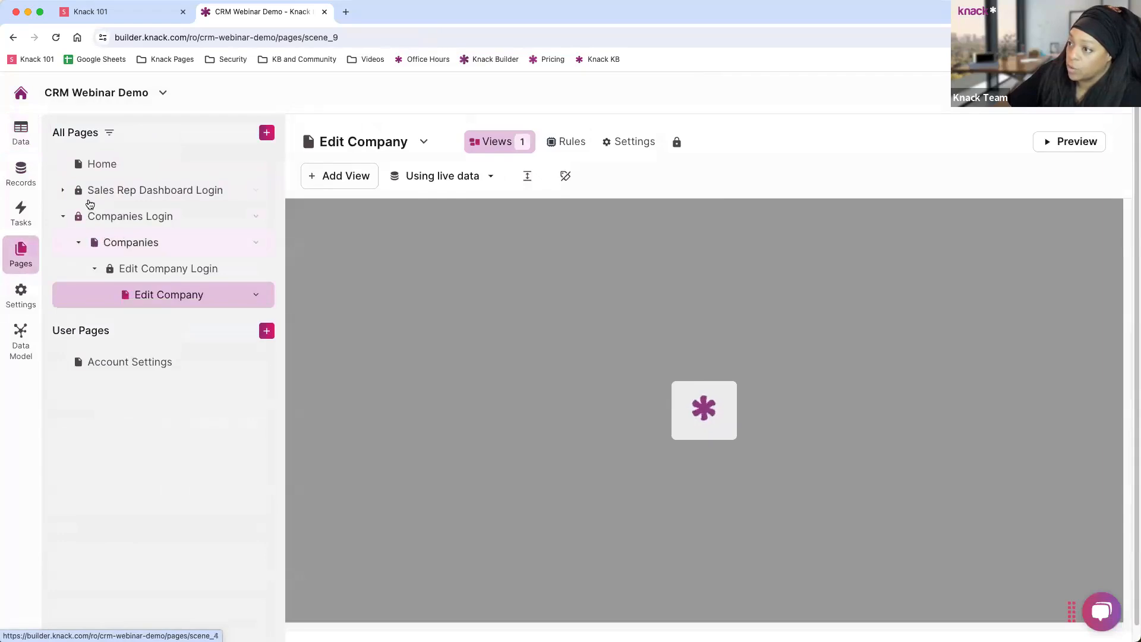
pyautogui.click(63, 191)
pyautogui.click(126, 219)
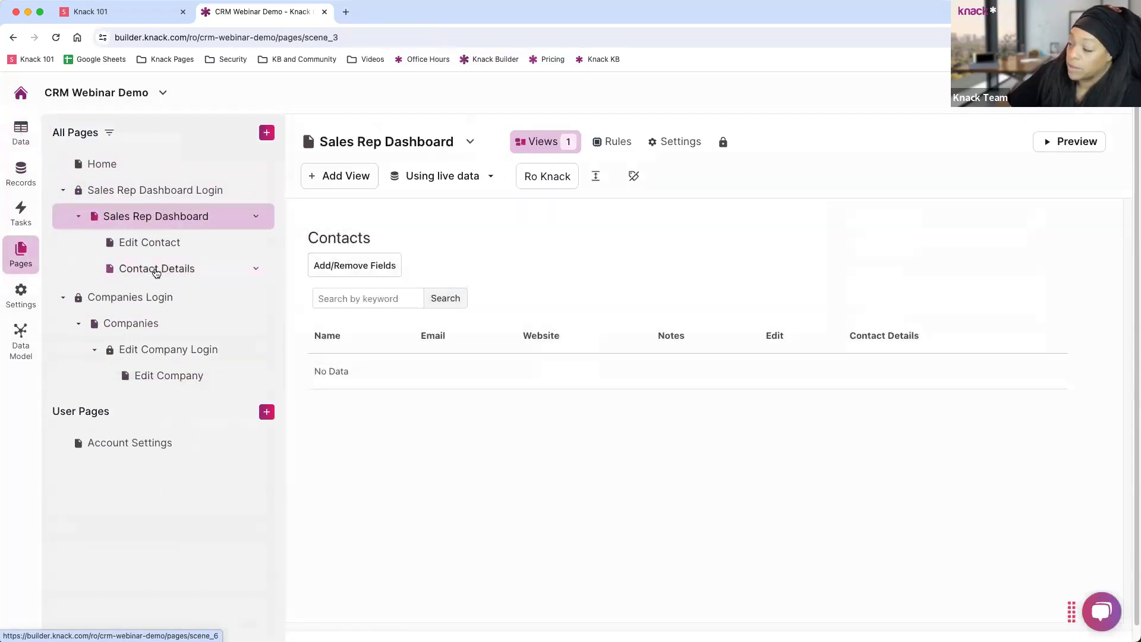
pyautogui.click(156, 270)
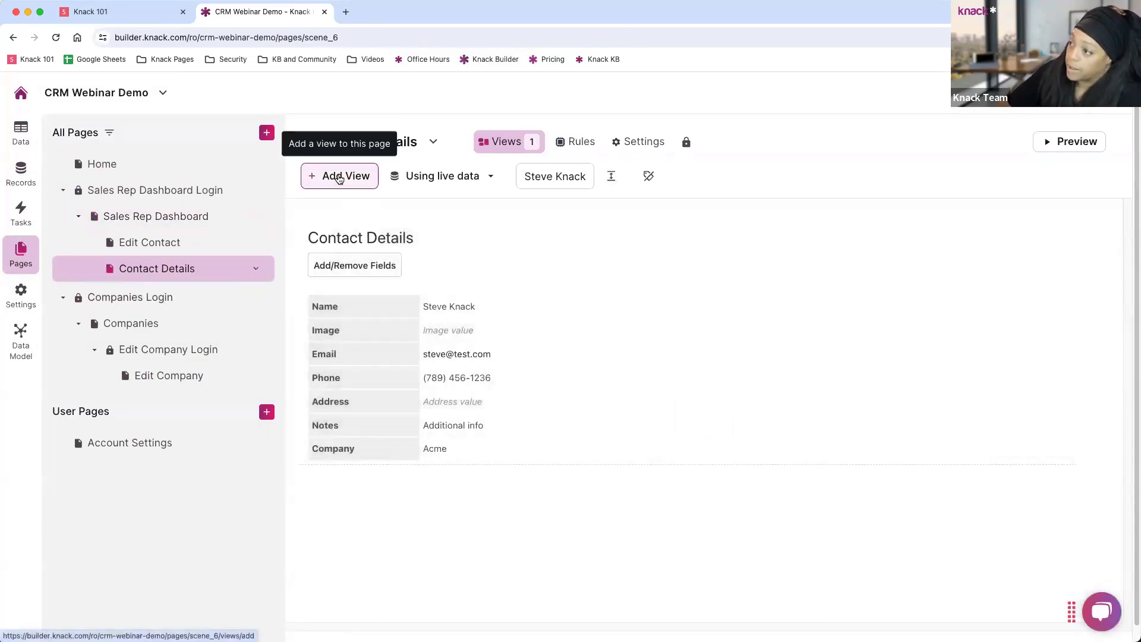
# Add a Notes grid showing only notes connected to this page's Contact.
pyautogui.click(339, 177)
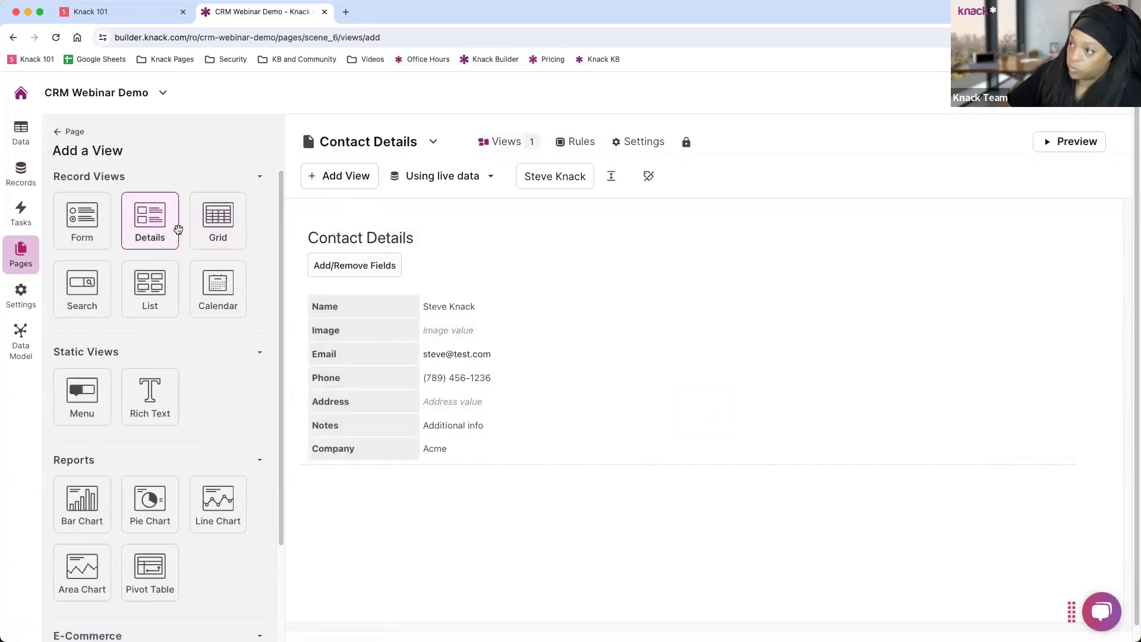
pyautogui.click(217, 229)
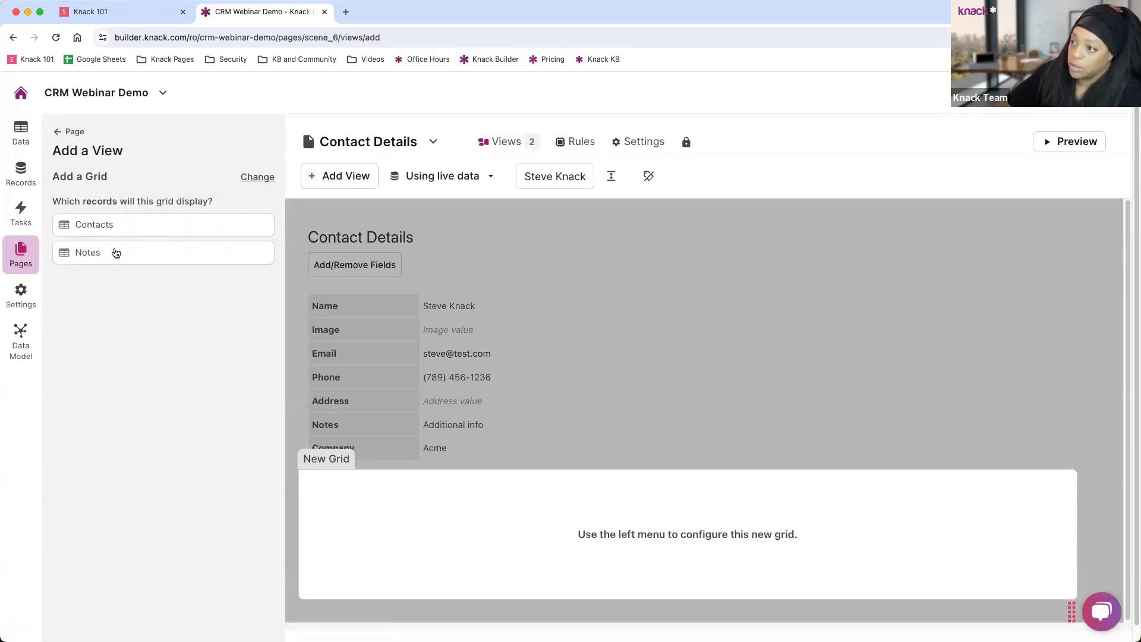
pyautogui.click(114, 254)
pyautogui.click(119, 267)
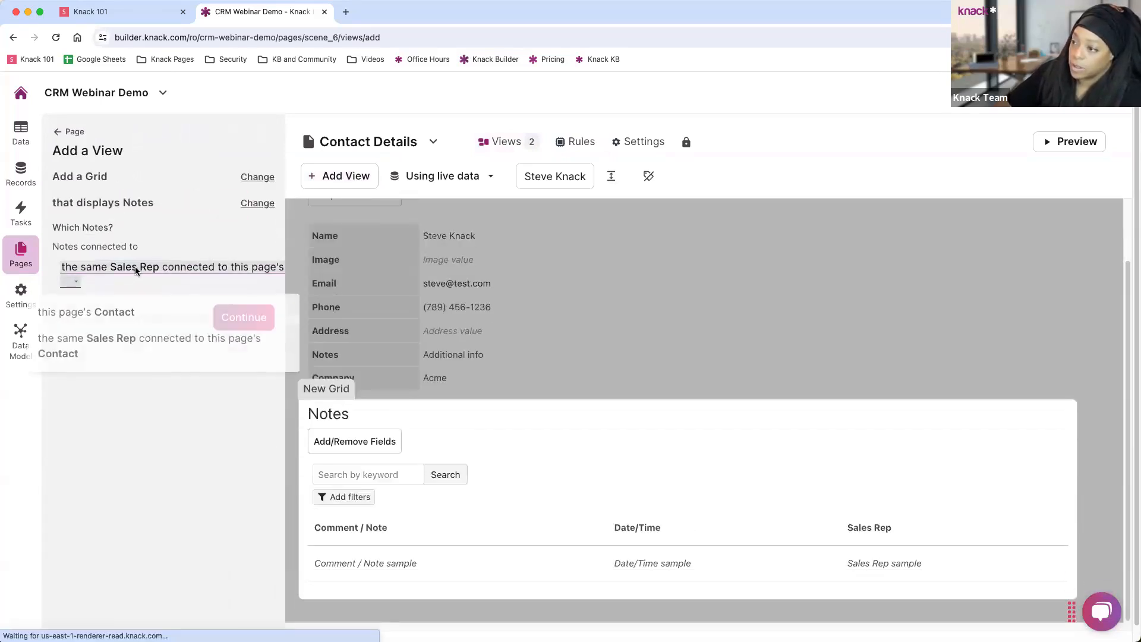
pyautogui.click(100, 318)
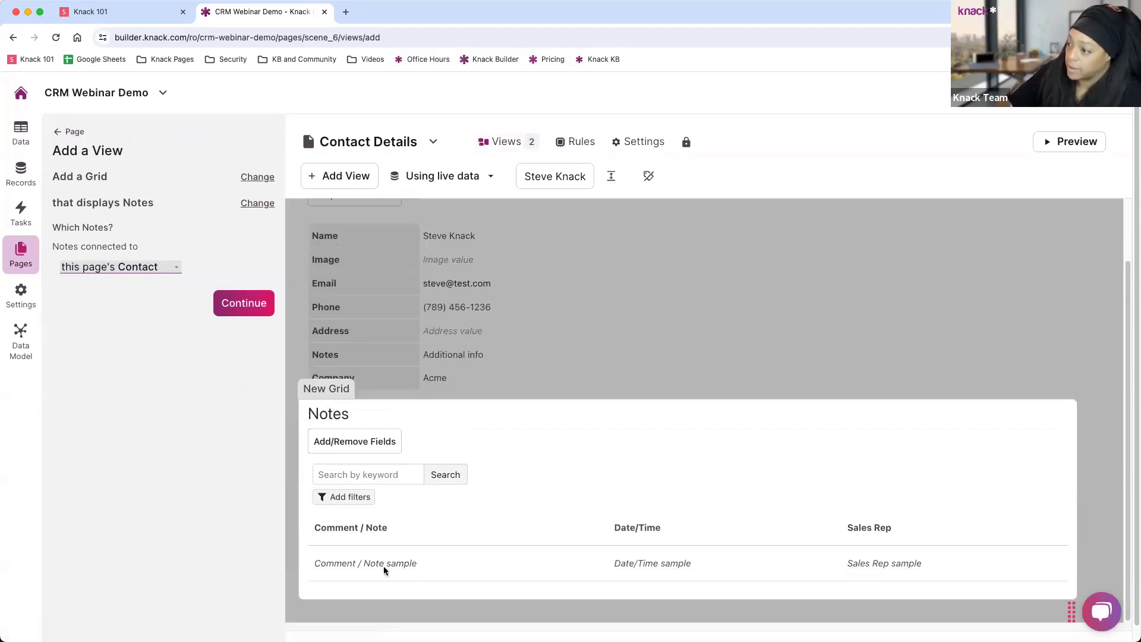
pyautogui.click(240, 306)
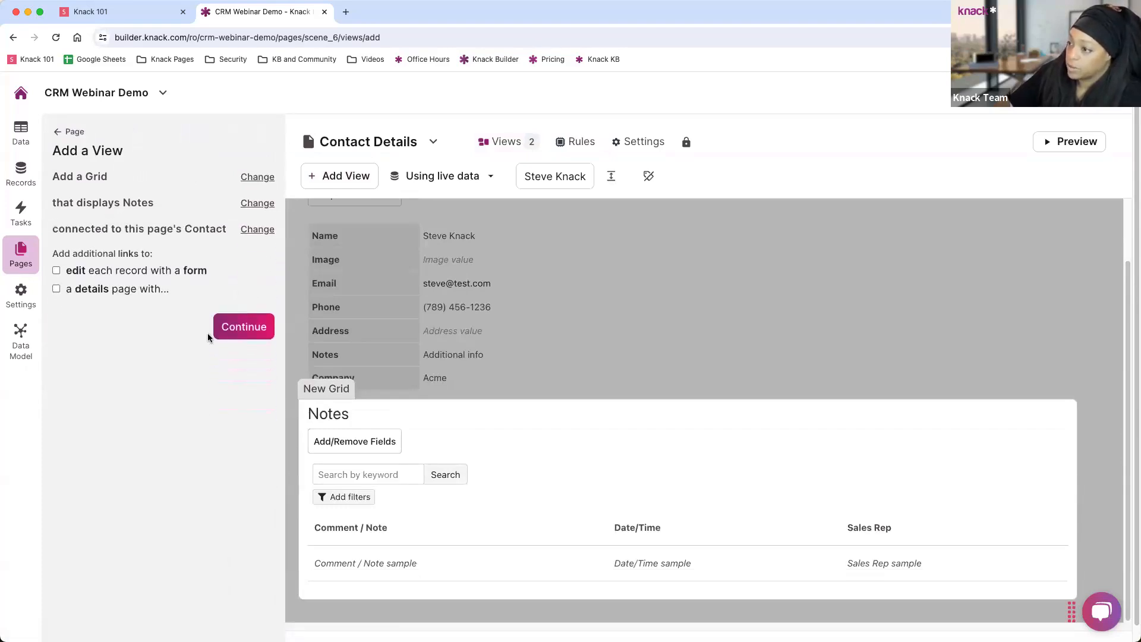
pyautogui.click(236, 333)
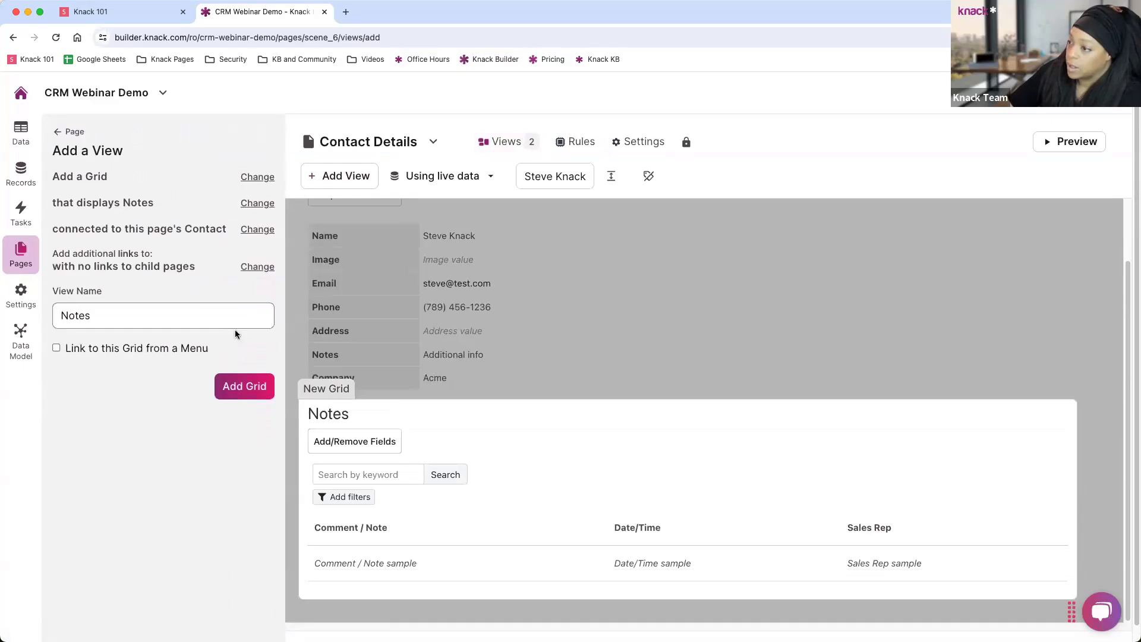
pyautogui.click(236, 372)
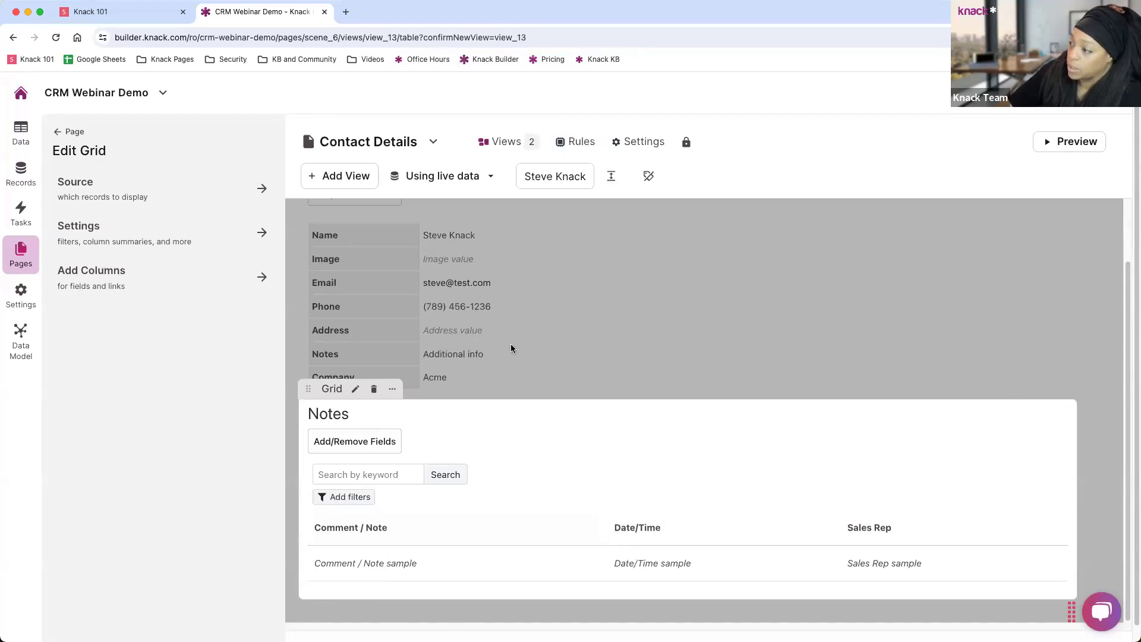
pyautogui.click(480, 387)
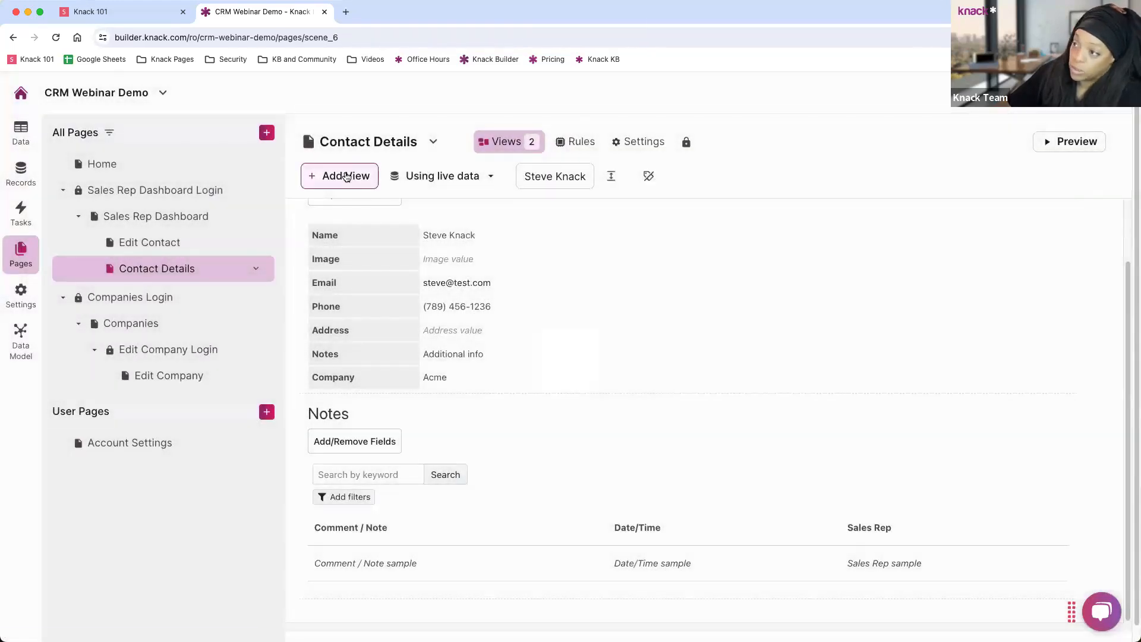
# Add a Notes form tied to this page's Contact, reached through an Add Note menu link.
pyautogui.click(346, 176)
pyautogui.click(84, 211)
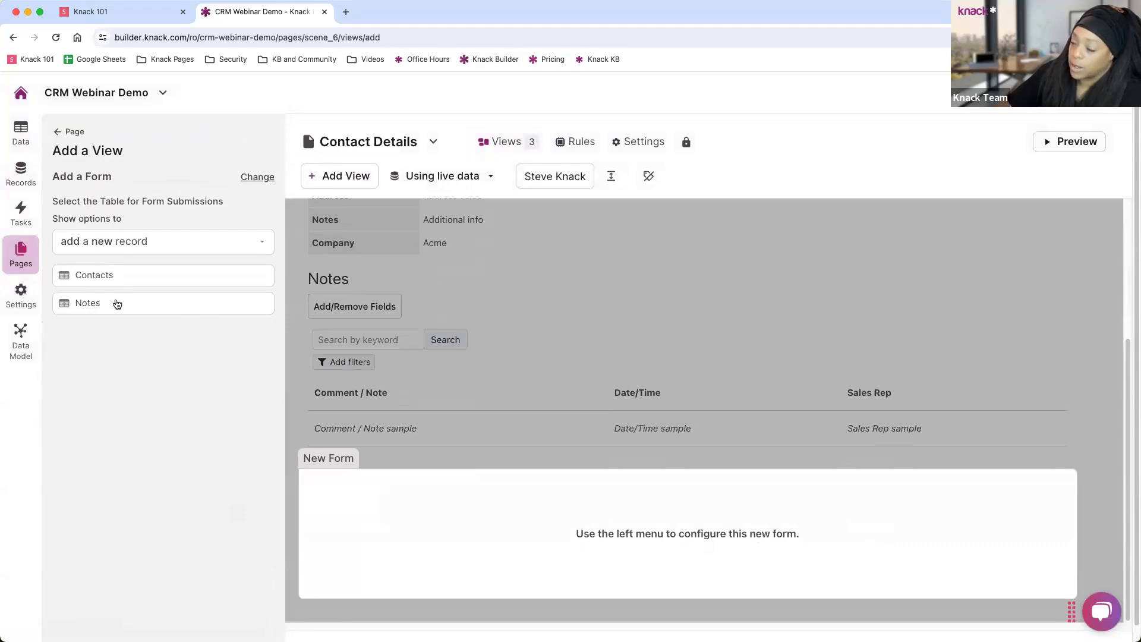
pyautogui.click(117, 304)
pyautogui.click(110, 265)
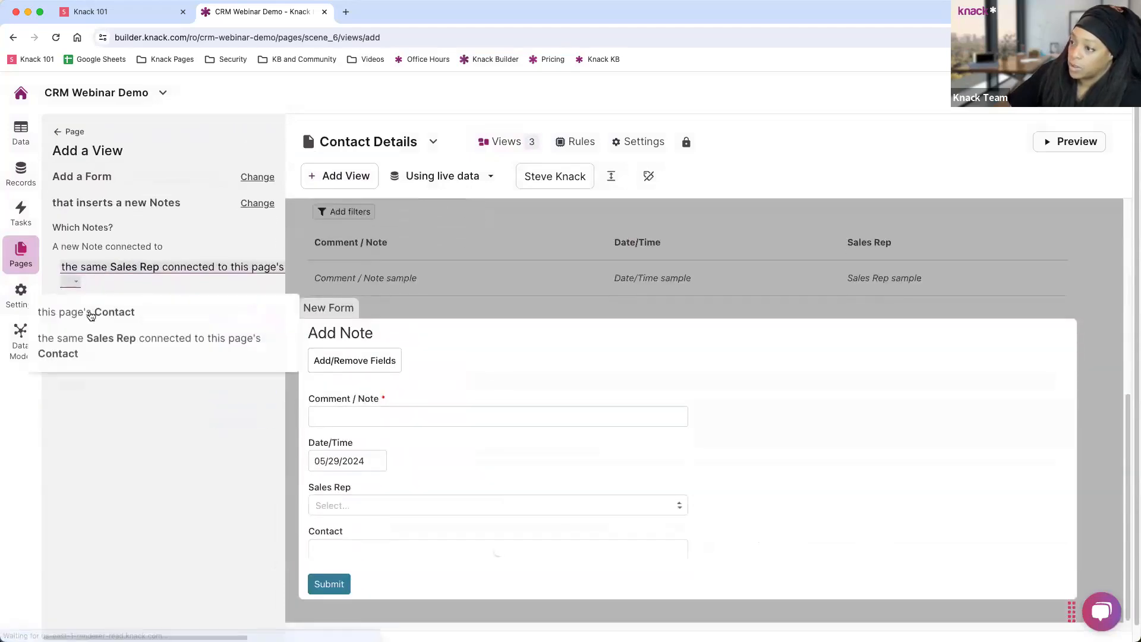
pyautogui.click(91, 315)
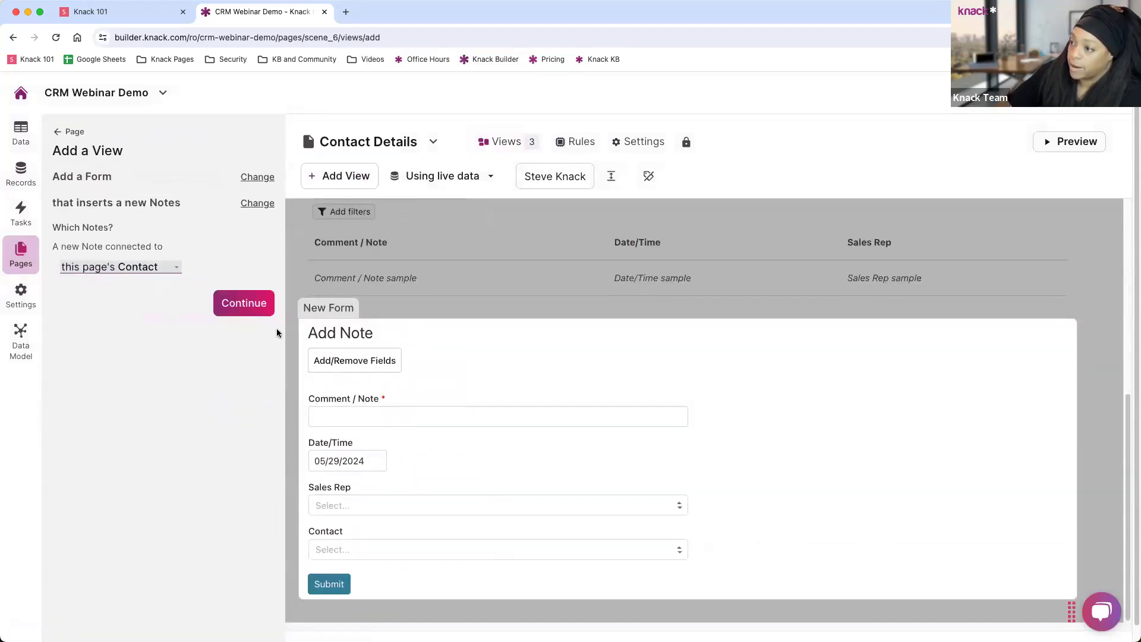
pyautogui.click(252, 305)
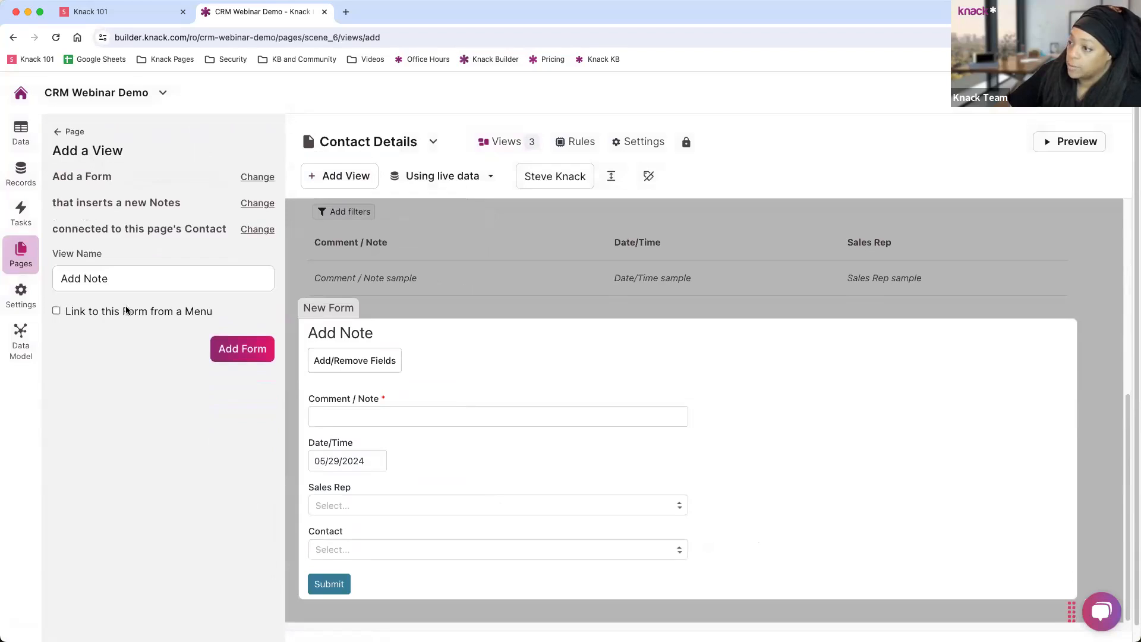
pyautogui.click(127, 309)
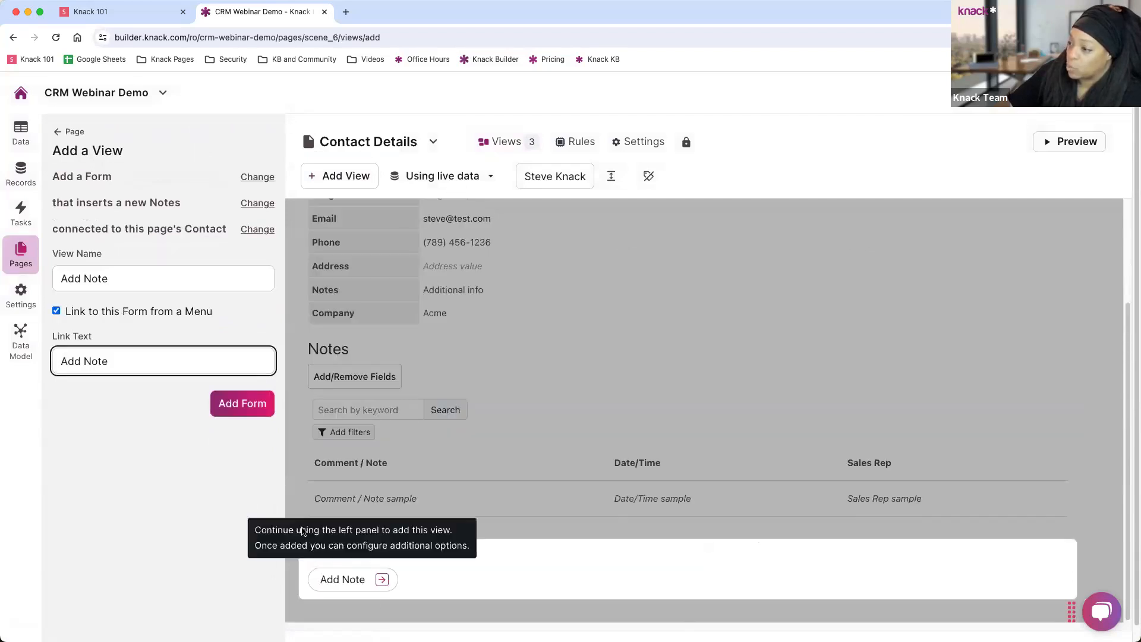
pyautogui.click(242, 404)
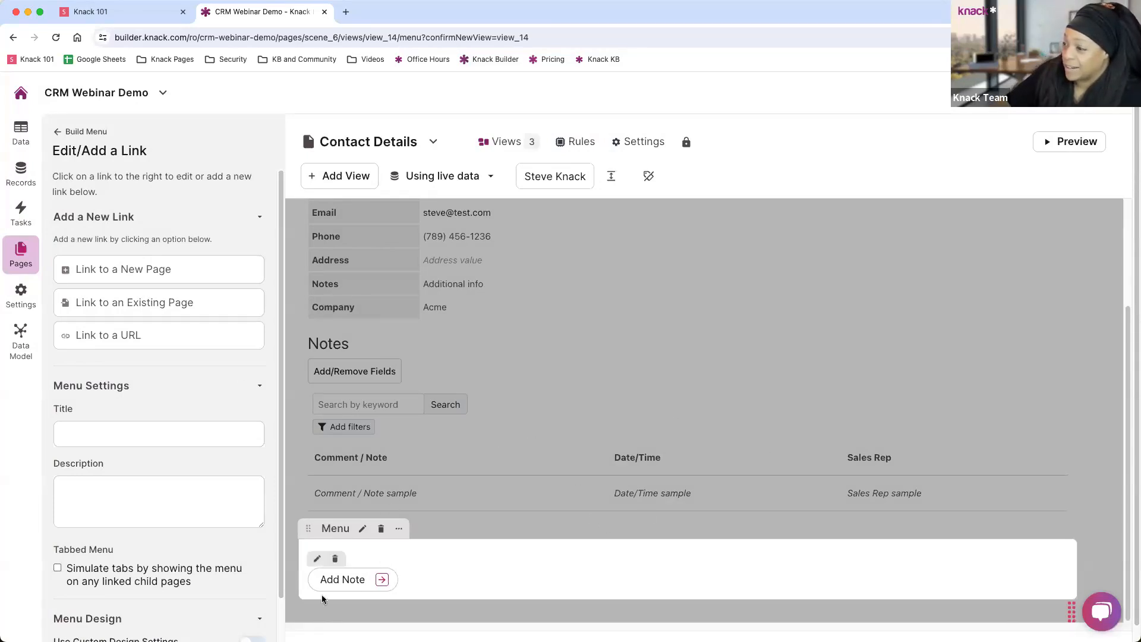
# Move the Add Note link above the Notes grid.
pyautogui.scroll(-1, 387, 550)
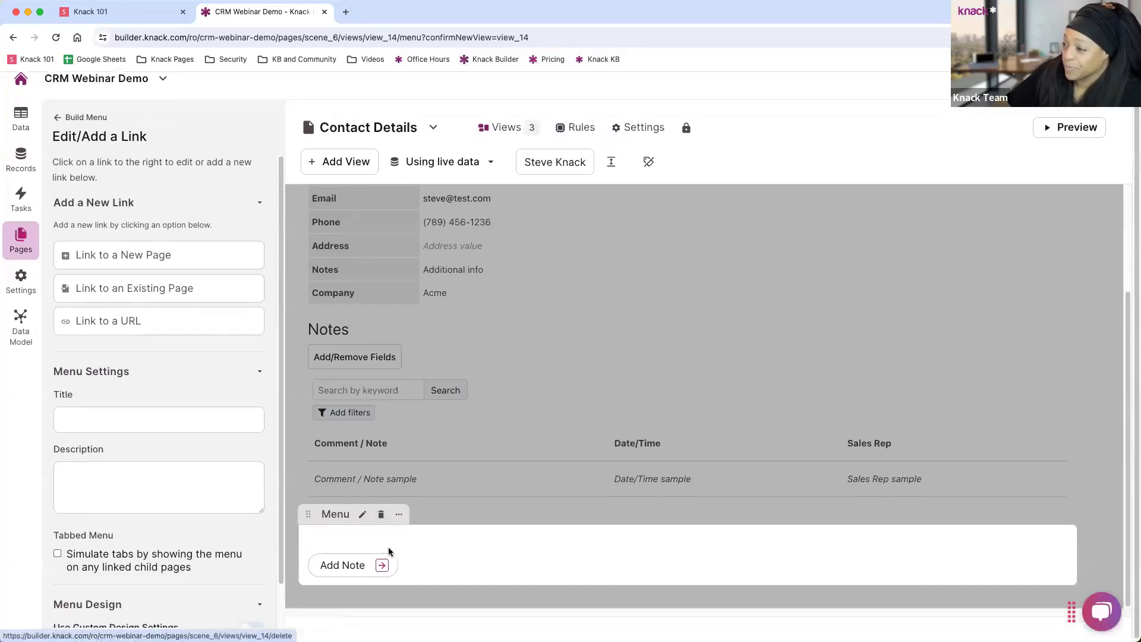
pyautogui.click(516, 493)
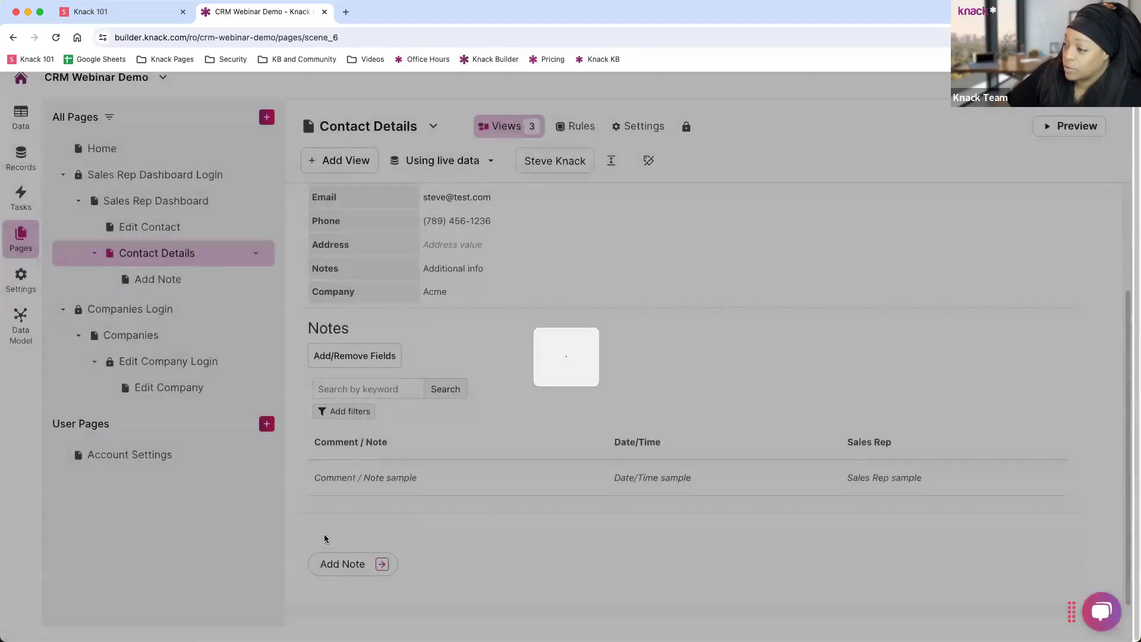
pyautogui.moveTo(311, 512); pyautogui.dragTo(408, 331)
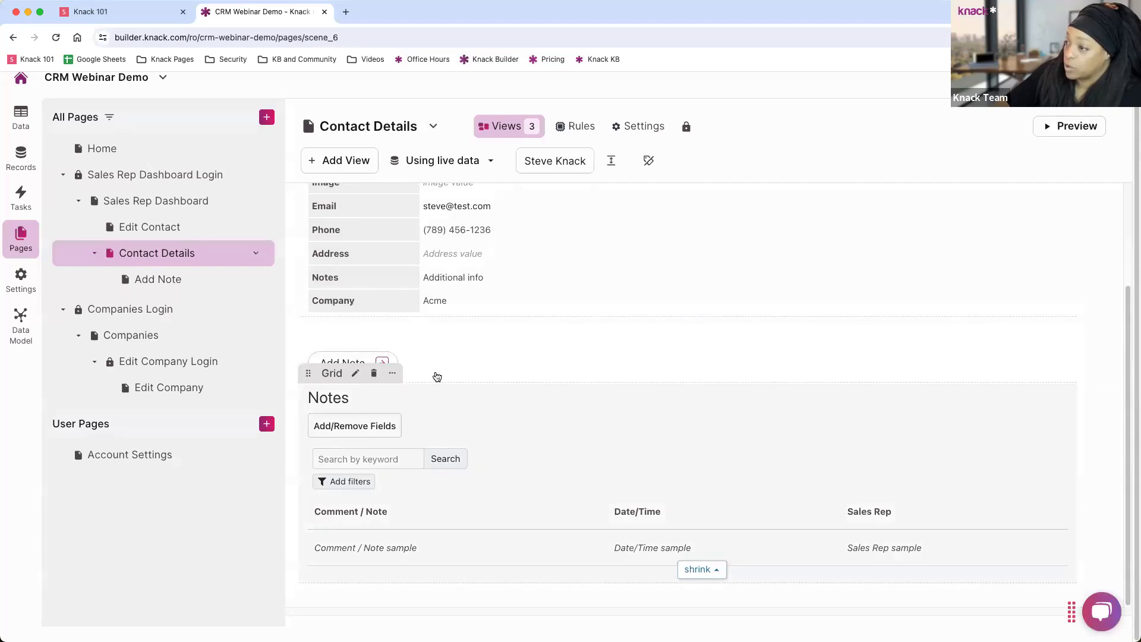
# On the Add Note page, delete the form's Date/Time, Sales Rep and Contact inputs.
pyautogui.click(383, 362)
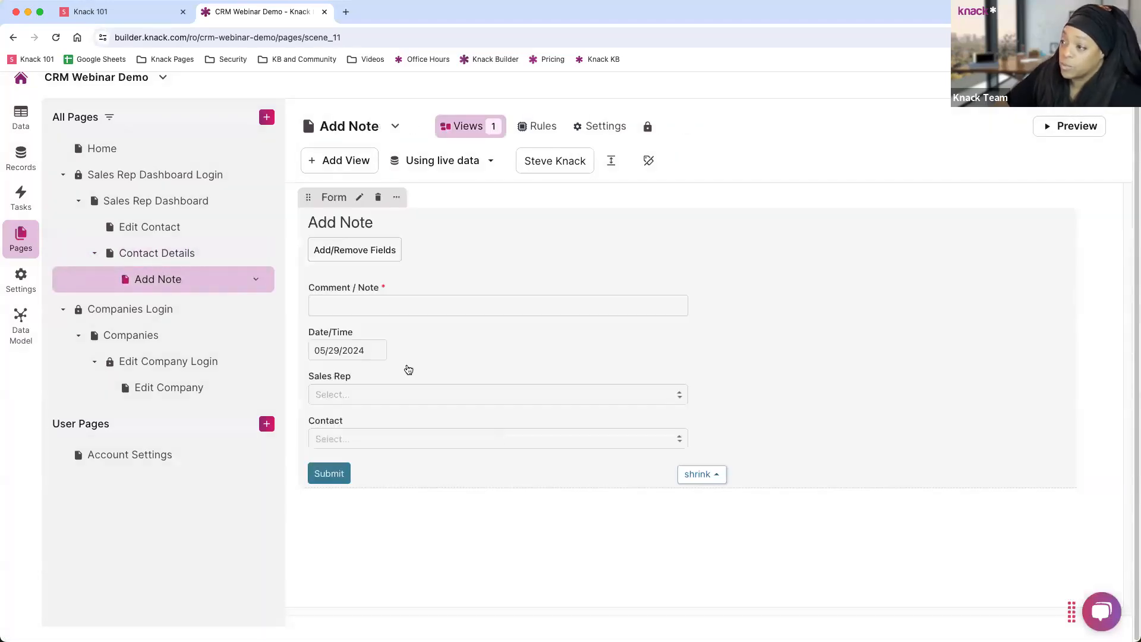
pyautogui.click(489, 292)
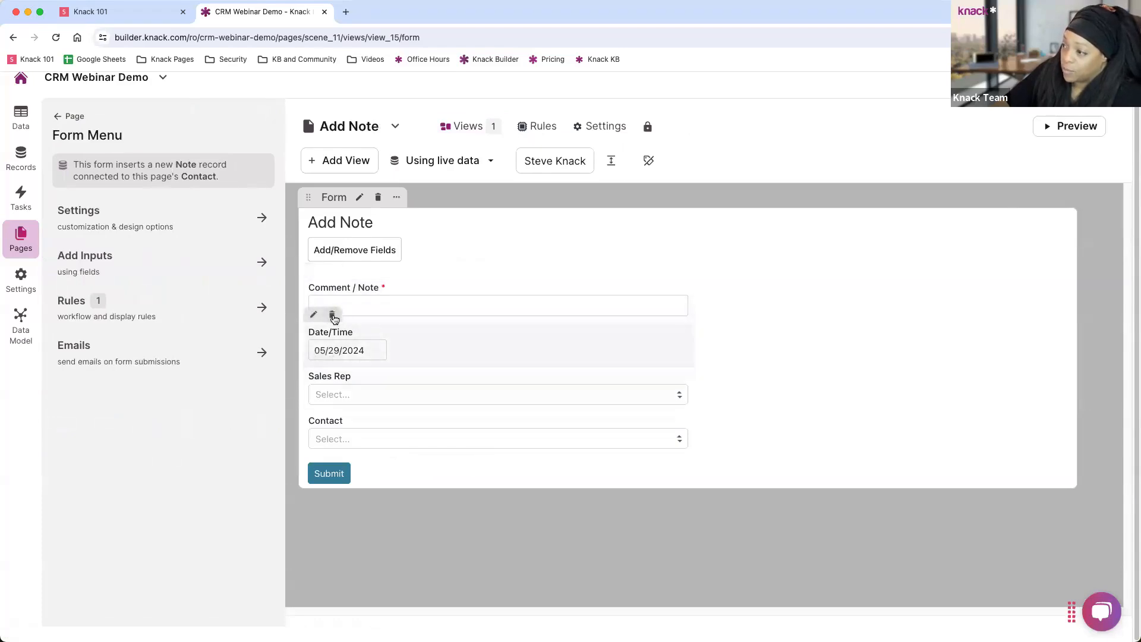
pyautogui.click(332, 314)
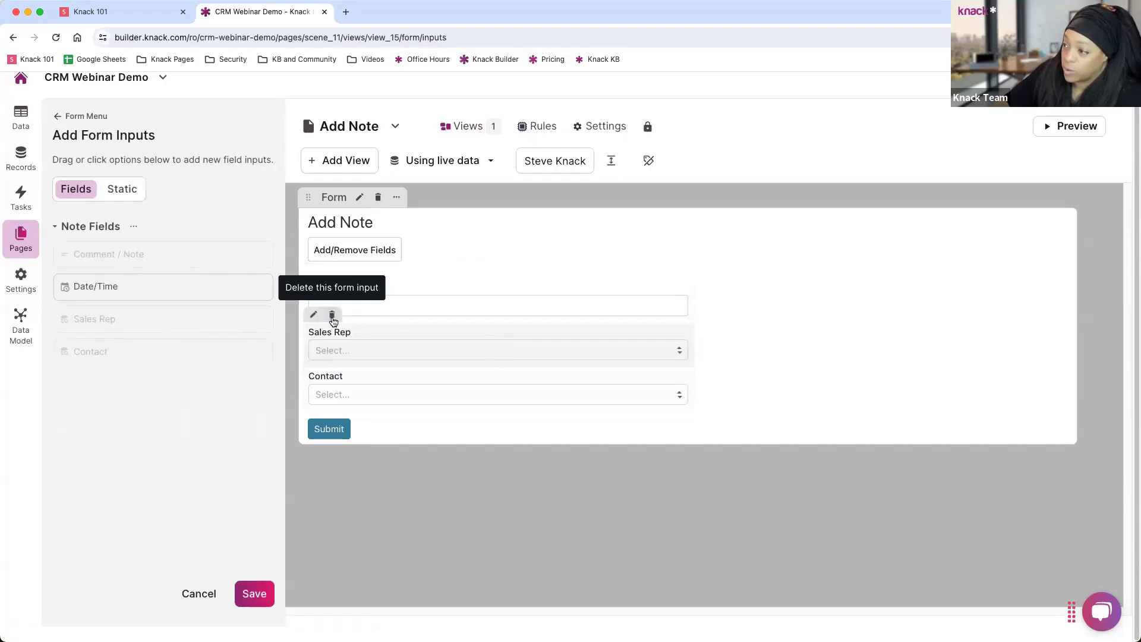
pyautogui.click(332, 316)
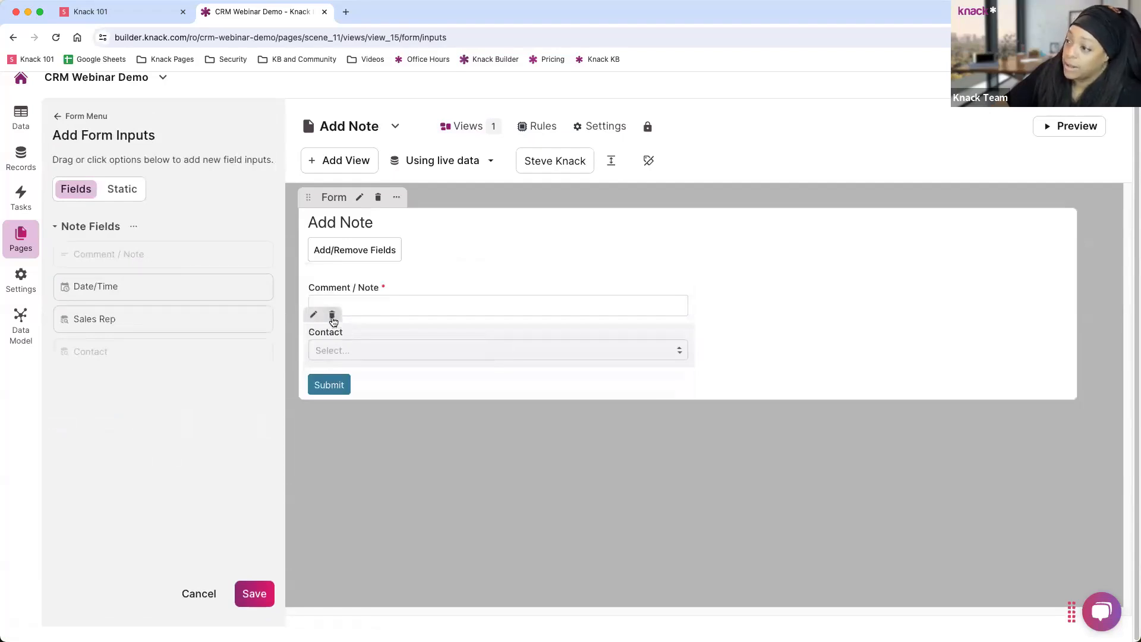
pyautogui.click(333, 316)
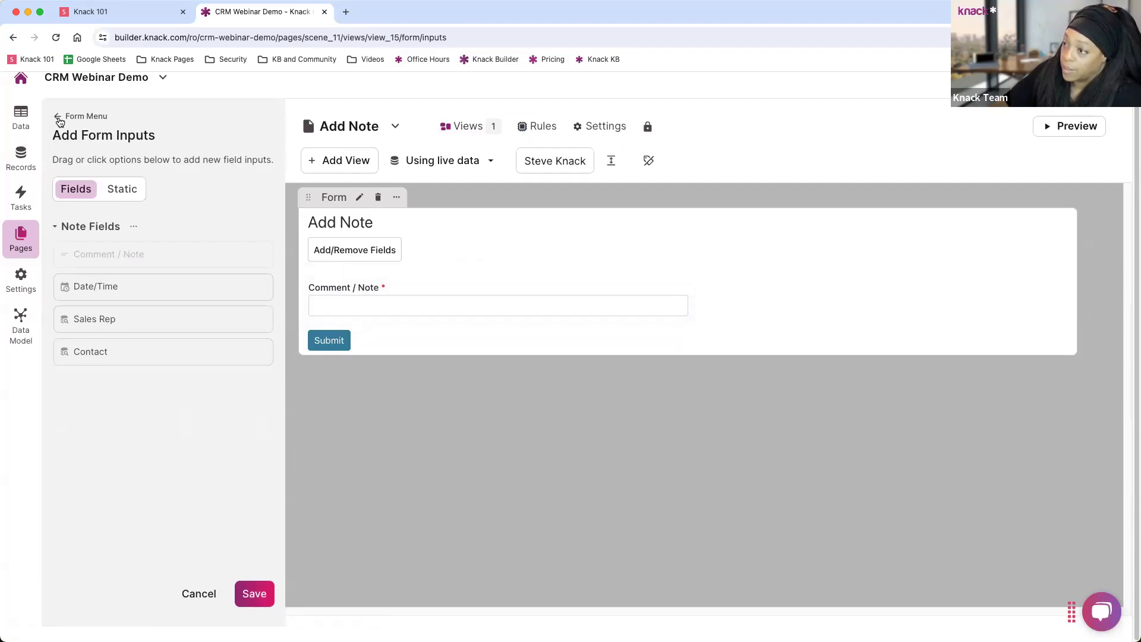
pyautogui.click(59, 122)
pyautogui.moveTo(73, 161); pyautogui.dragTo(242, 178)
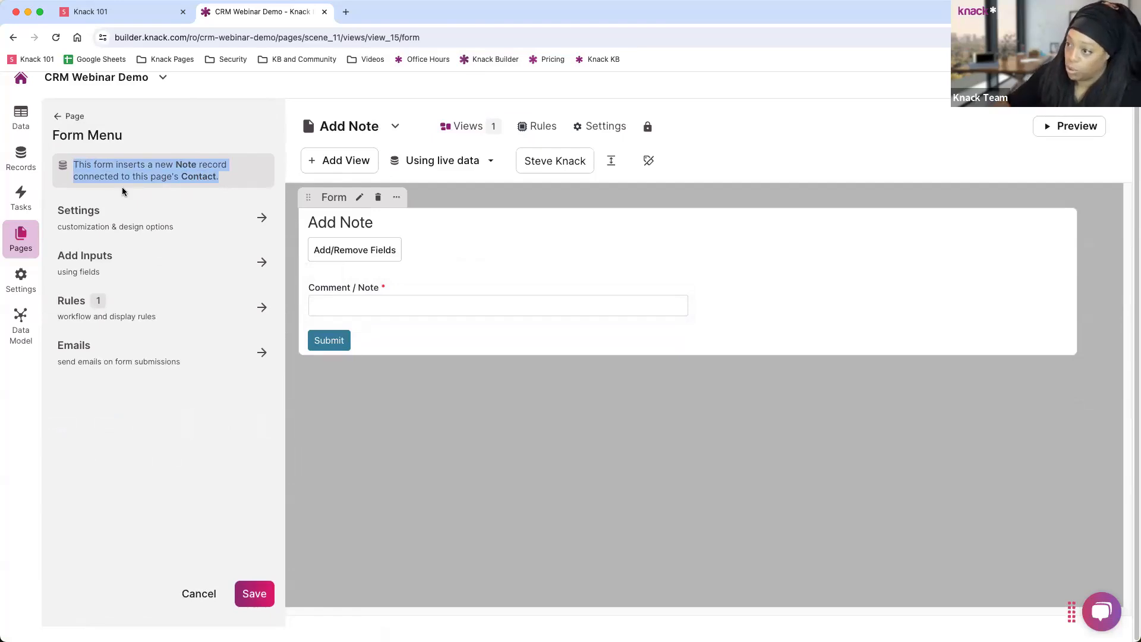
# Add a record rule updating this record's Sales Rep to the logged-in Sales Reps.
pyautogui.click(174, 314)
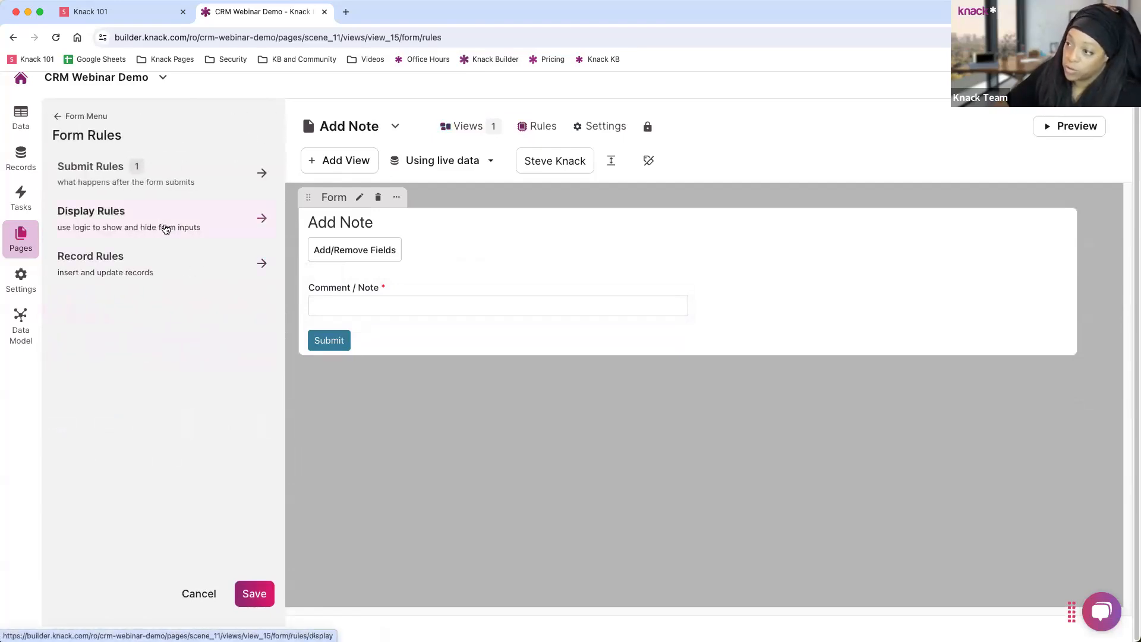
pyautogui.click(141, 269)
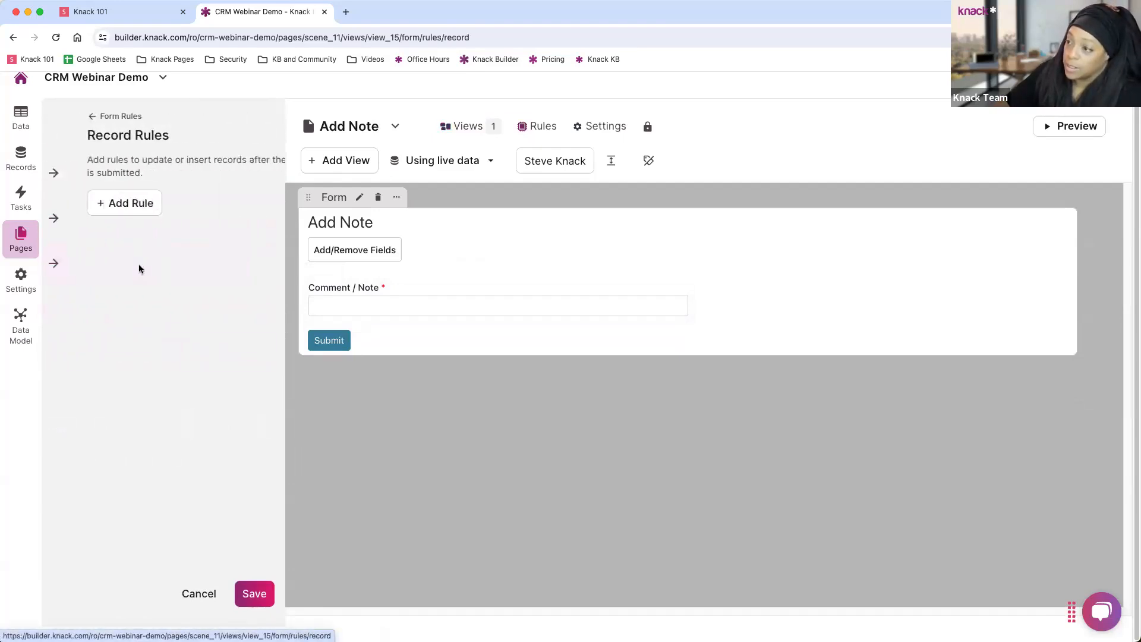
pyautogui.click(107, 201)
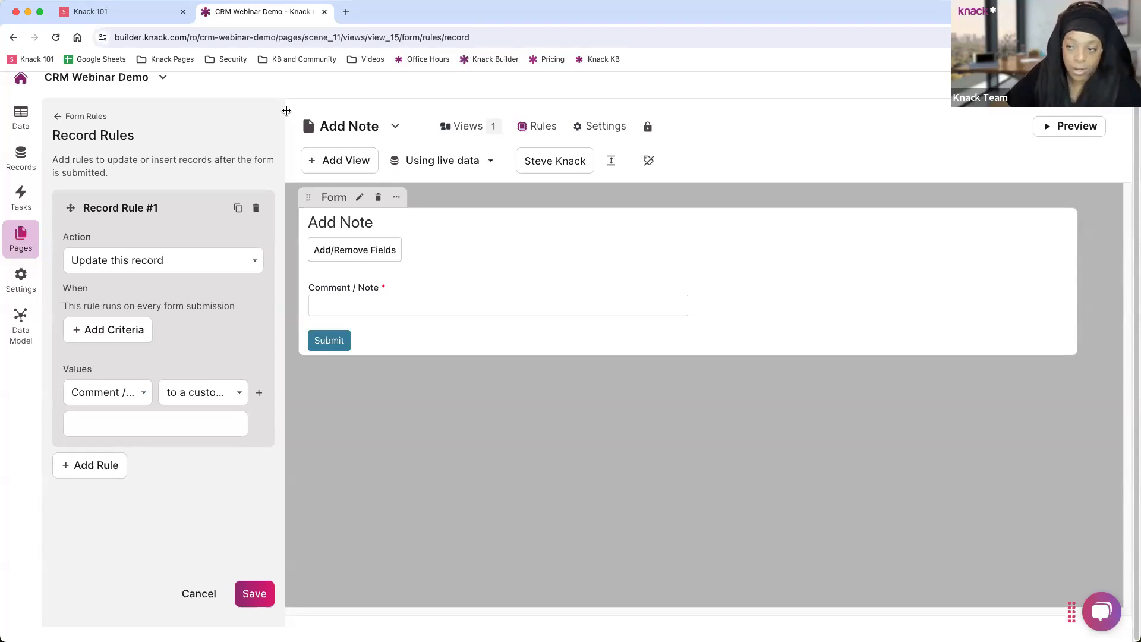
pyautogui.click(169, 264)
pyautogui.click(180, 232)
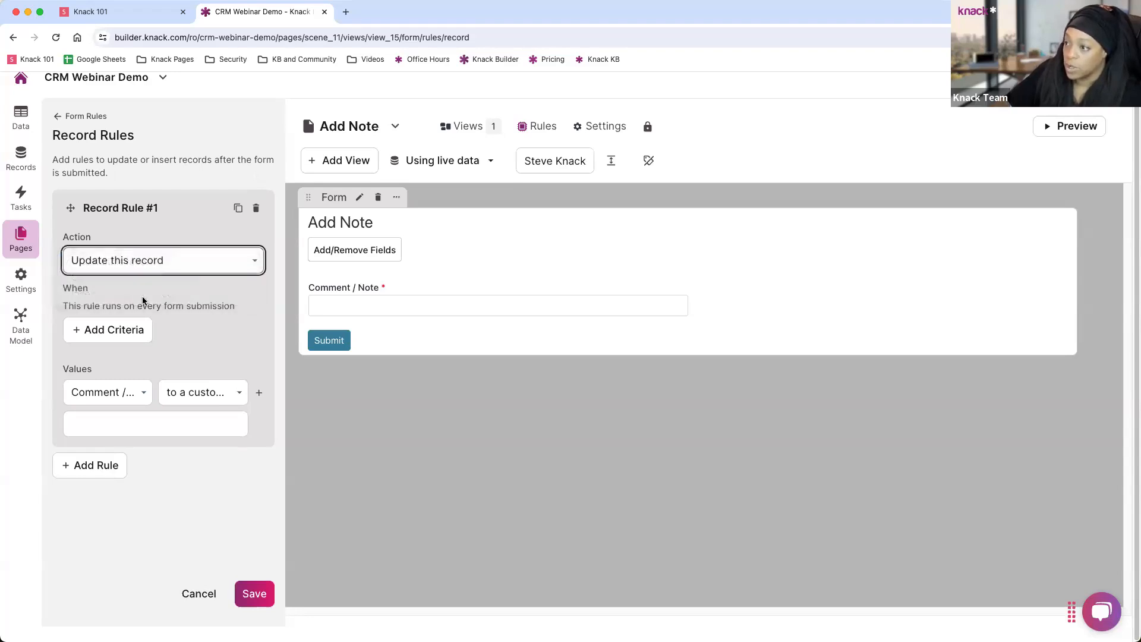
pyautogui.click(111, 393)
pyautogui.click(95, 426)
pyautogui.click(195, 394)
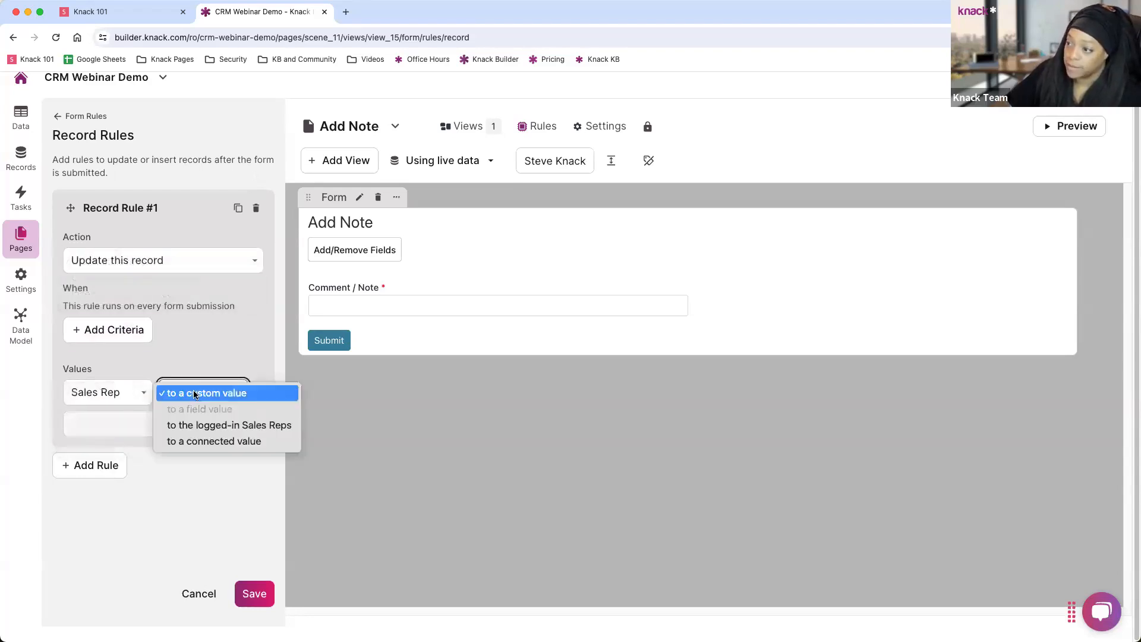
pyautogui.click(216, 425)
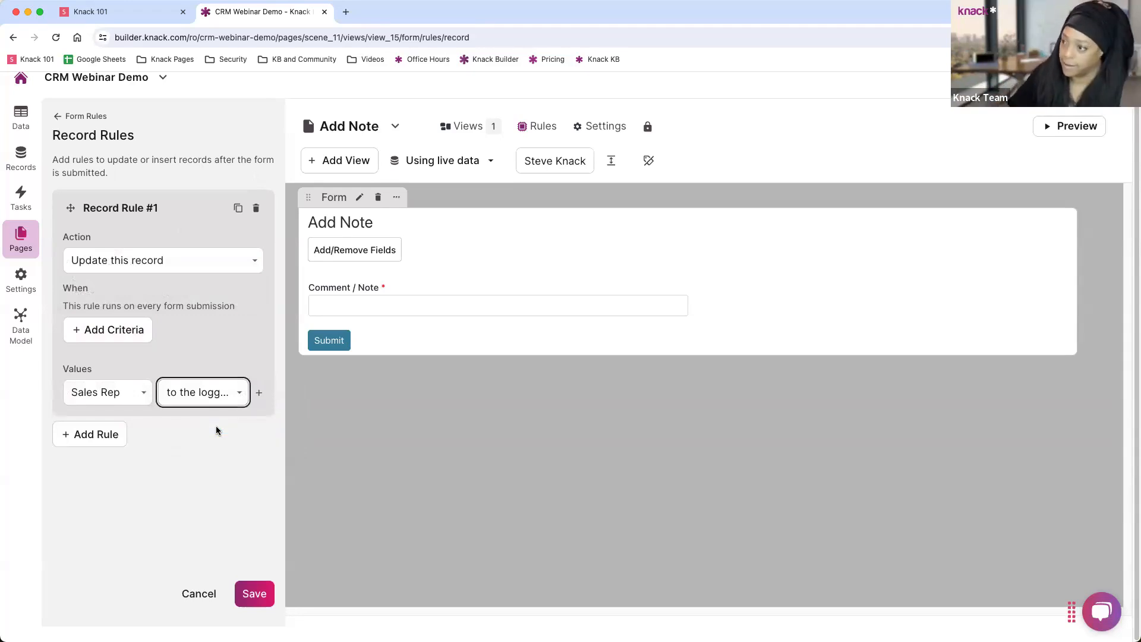
pyautogui.click(255, 595)
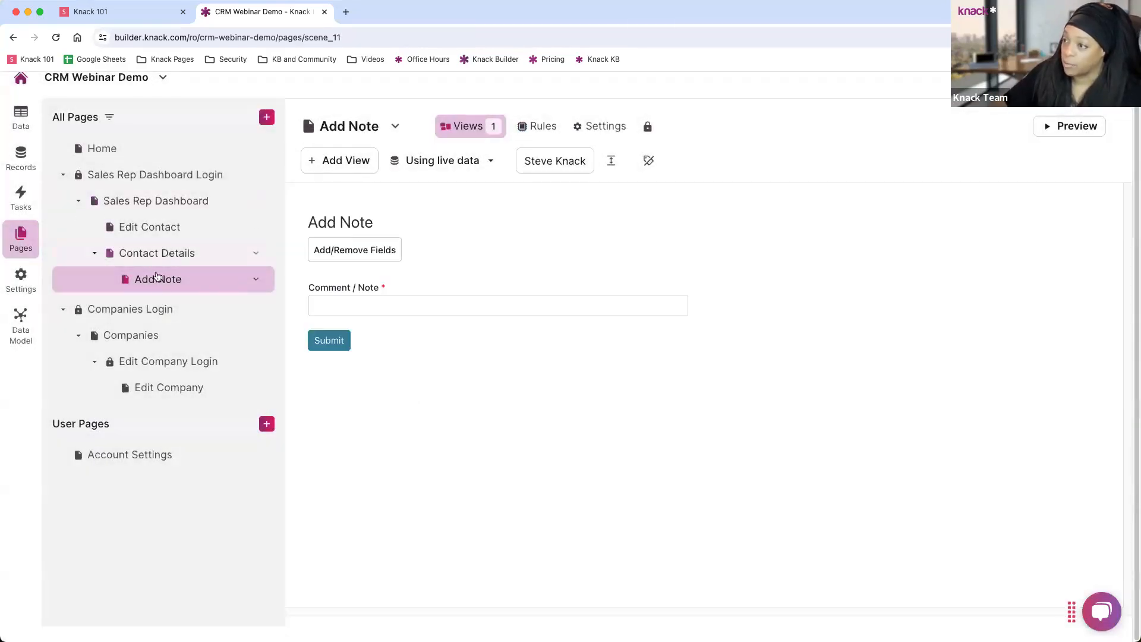
# Preview the live app and open the contact's details page.
pyautogui.click(125, 175)
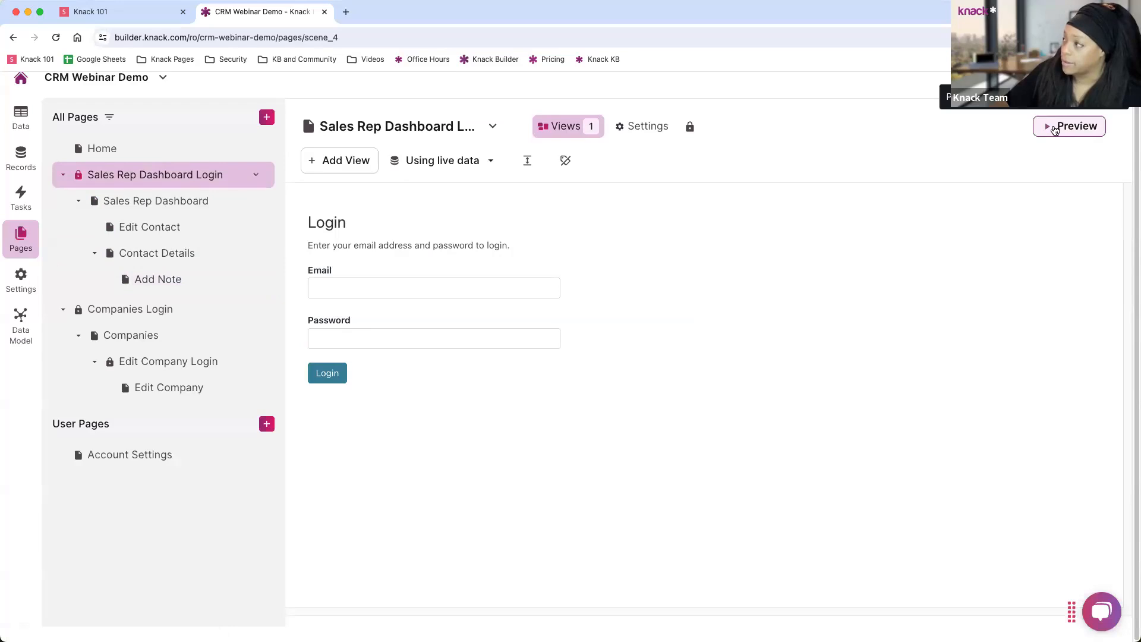
pyautogui.scroll(1, 1054, 136)
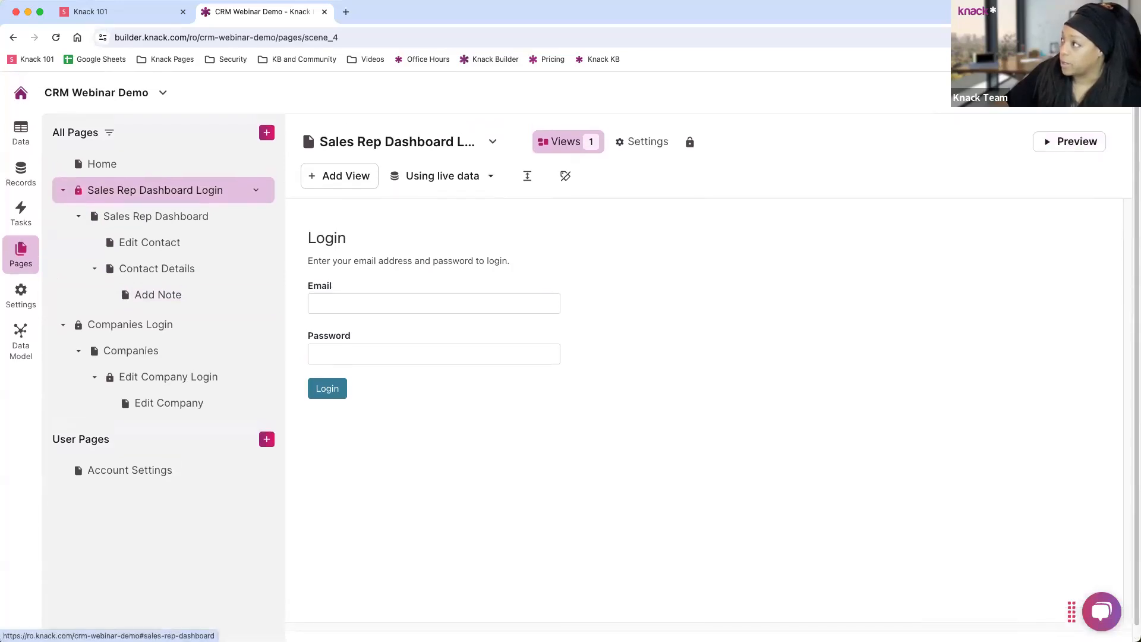
pyautogui.click(1070, 142)
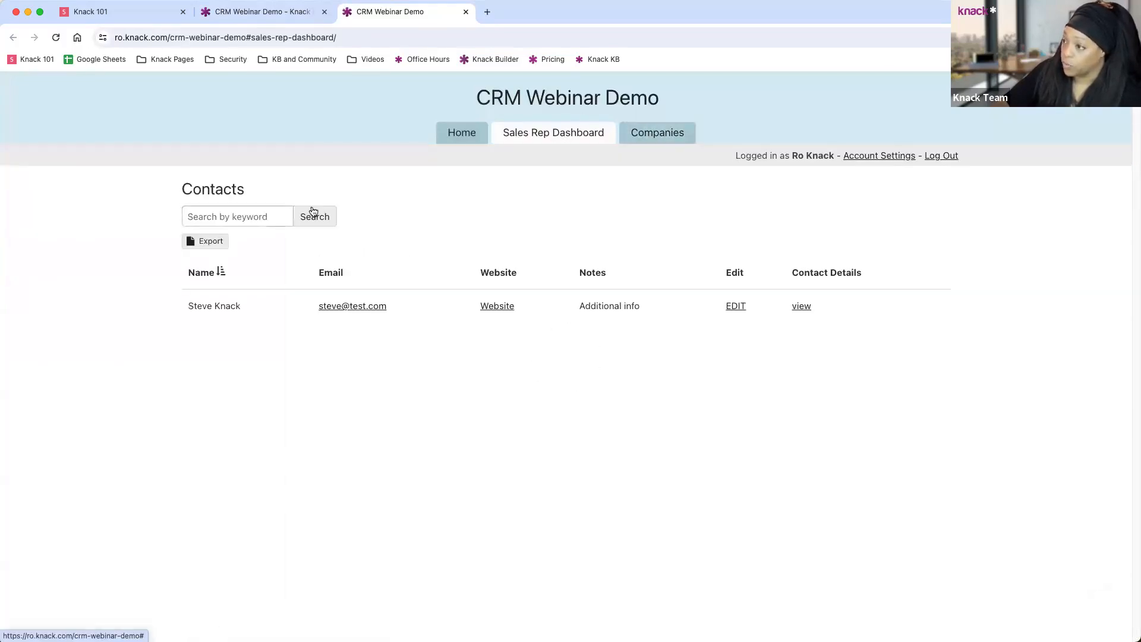
pyautogui.click(803, 306)
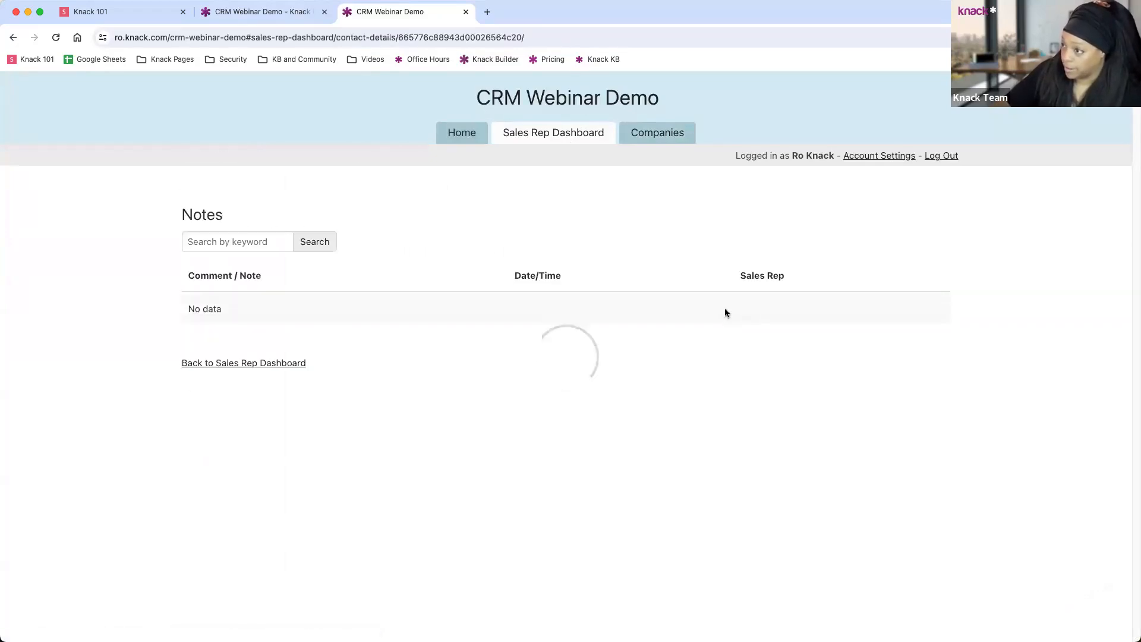
# Submit the note 'Add a note' for the contact, then advance the slides to Getting Support.
pyautogui.click(223, 382)
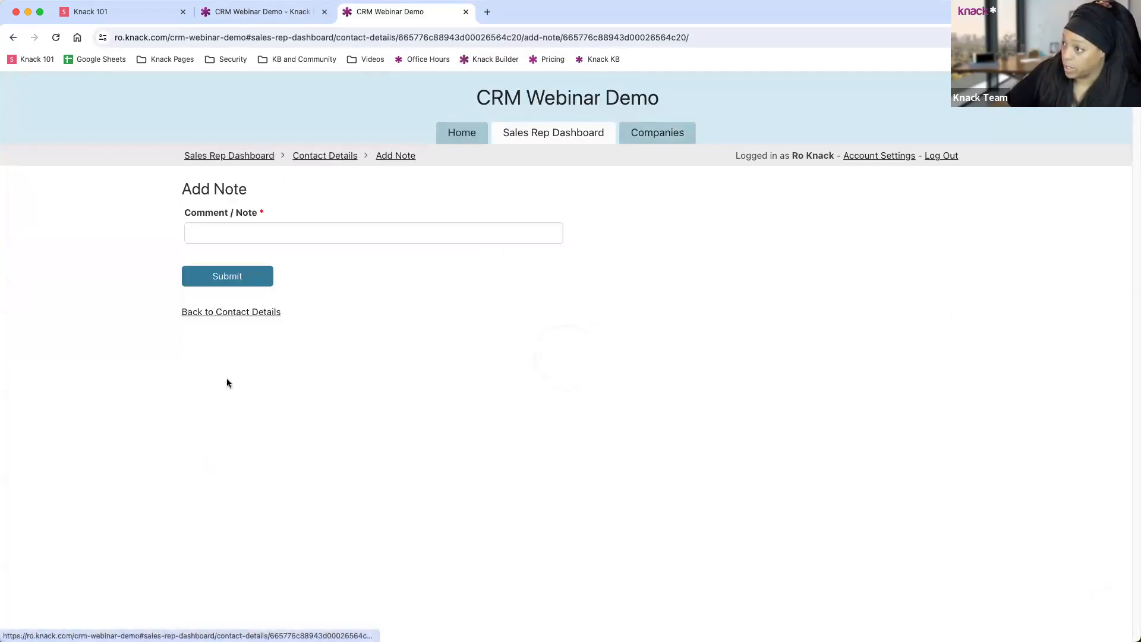
pyautogui.click(245, 234)
pyautogui.write('A')
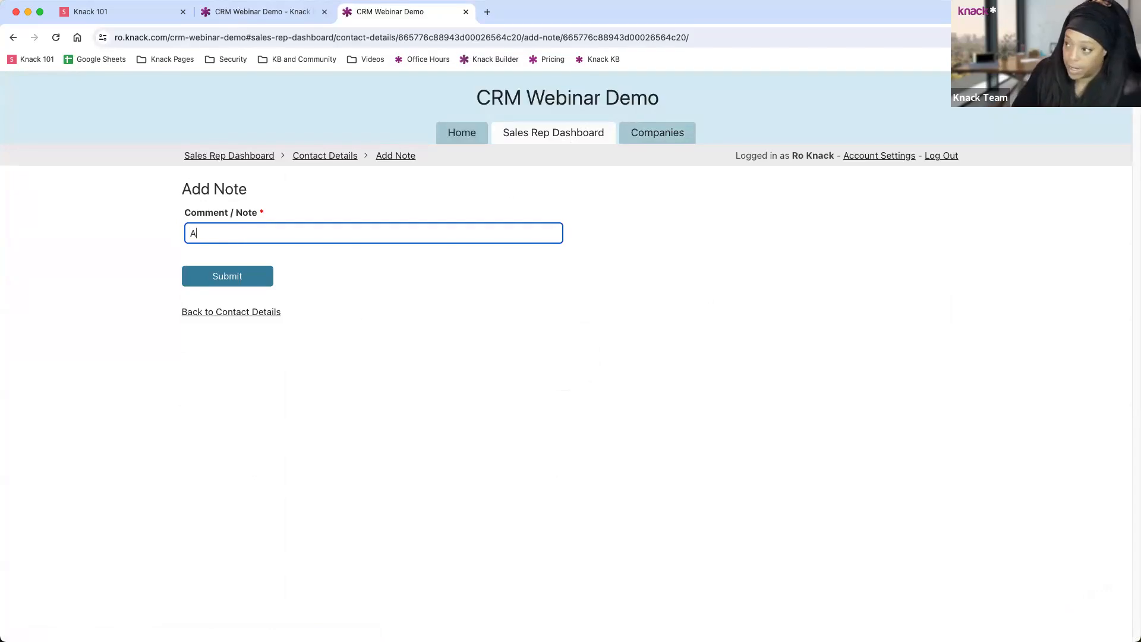
pyautogui.write('dd a note')
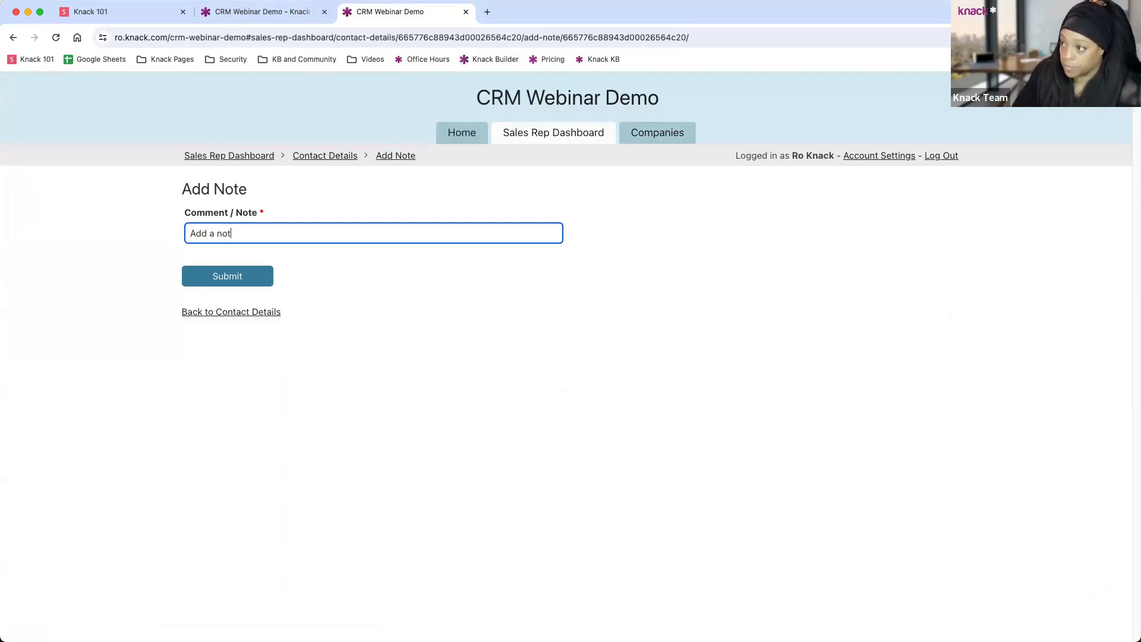
pyautogui.click(254, 284)
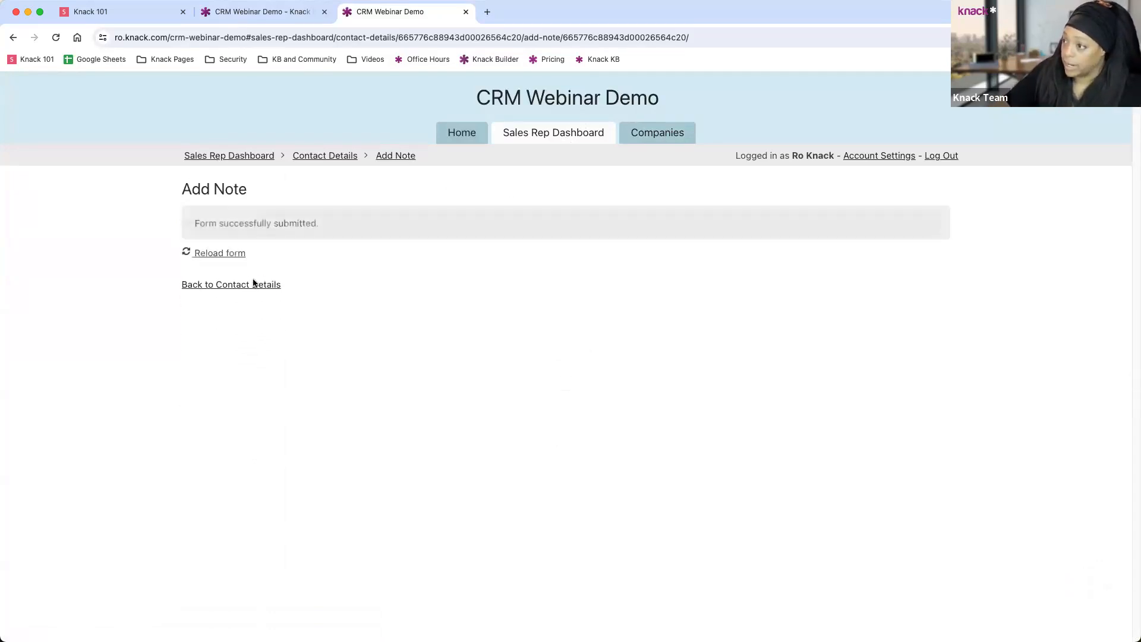
pyautogui.click(252, 285)
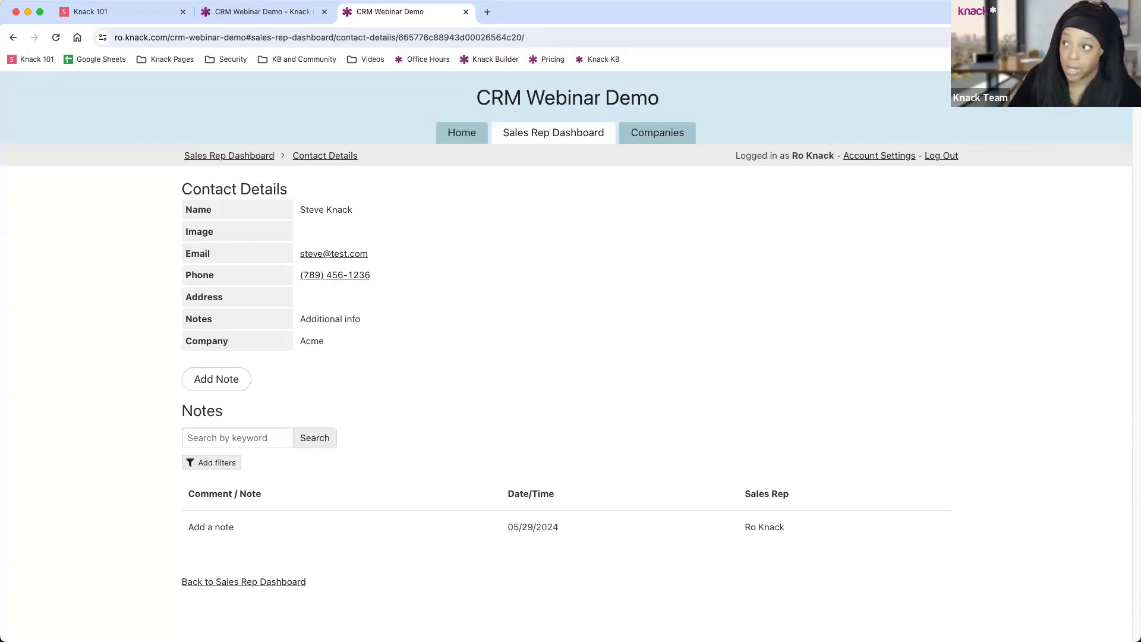
pyautogui.click(141, 12)
pyautogui.click(1117, 617)
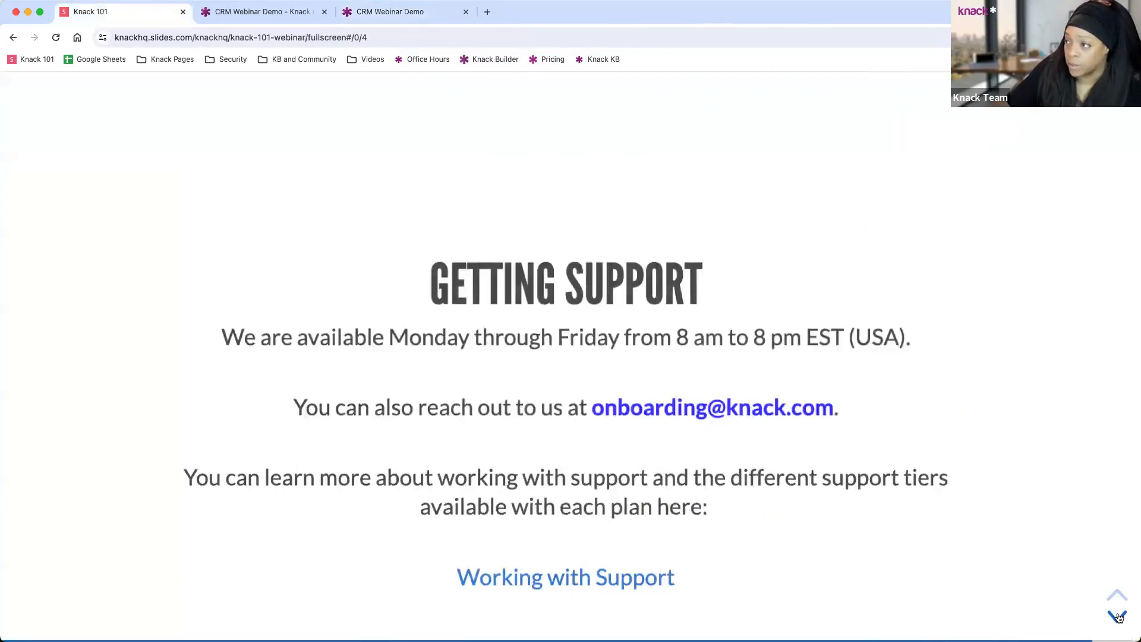